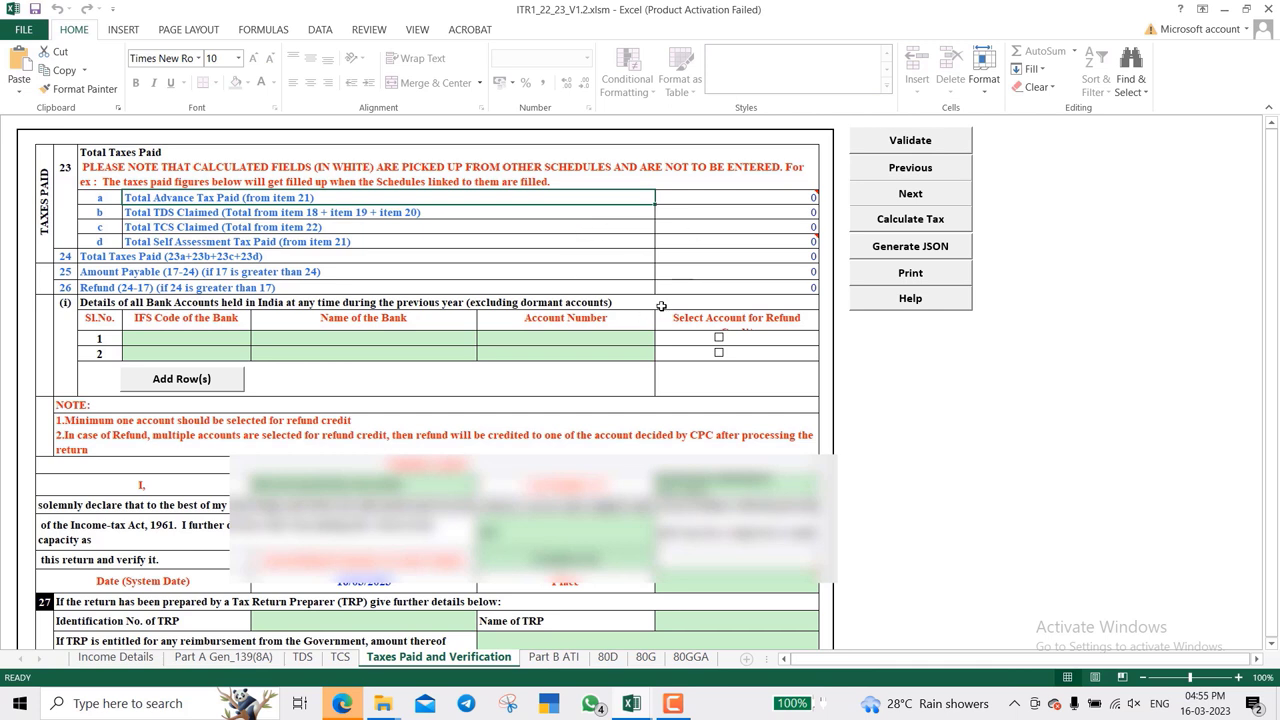
- Enter PUNE as the place in the verification section
mouse_move(733, 245)
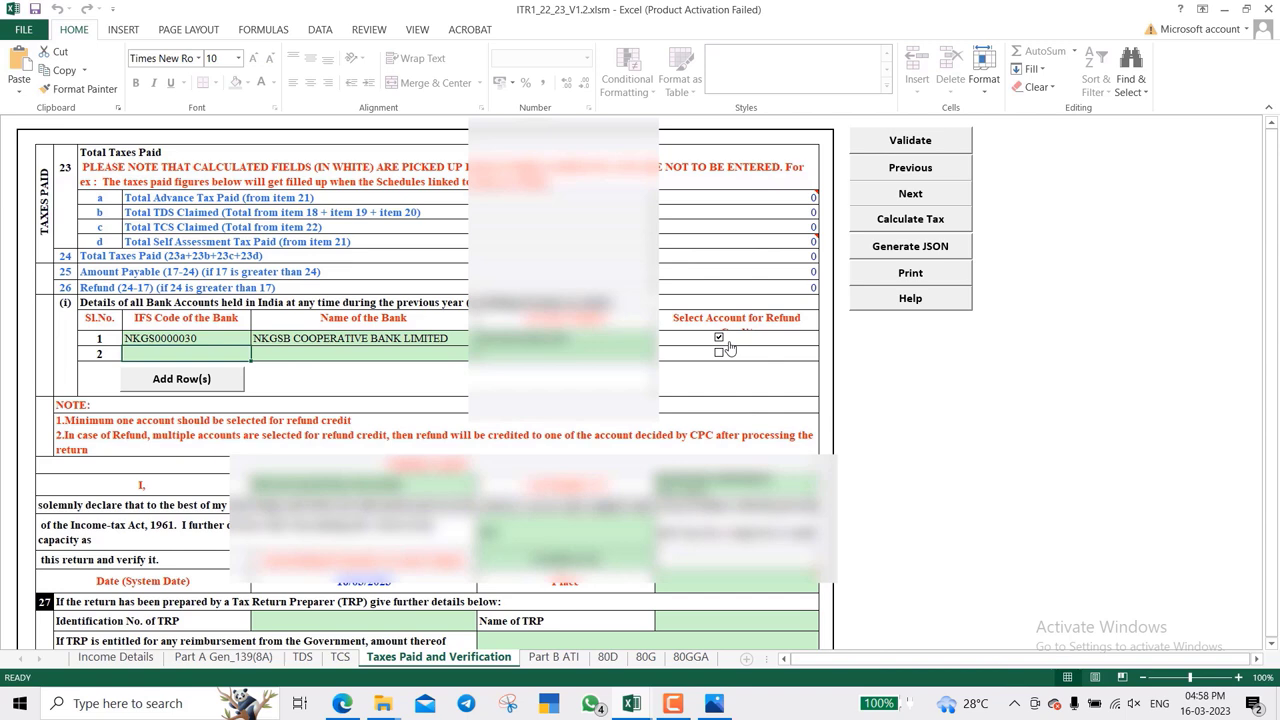
scroll(663, 373, down, 3)
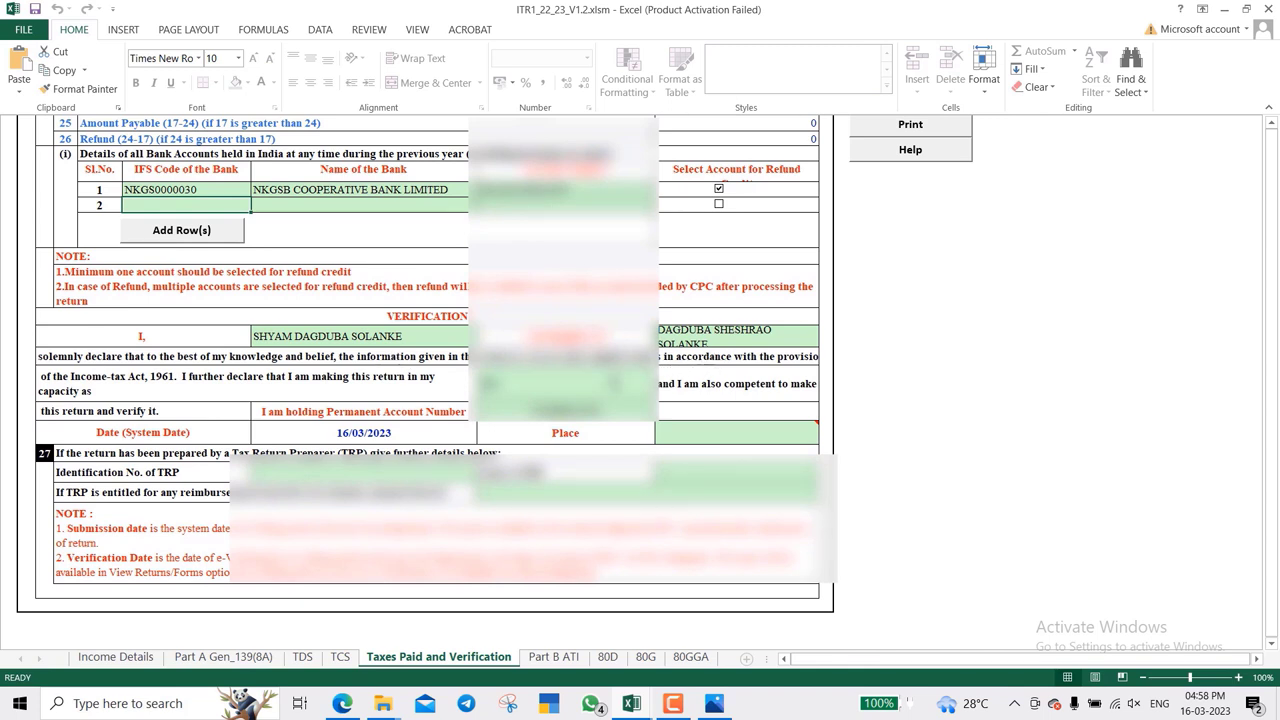
click(565, 383)
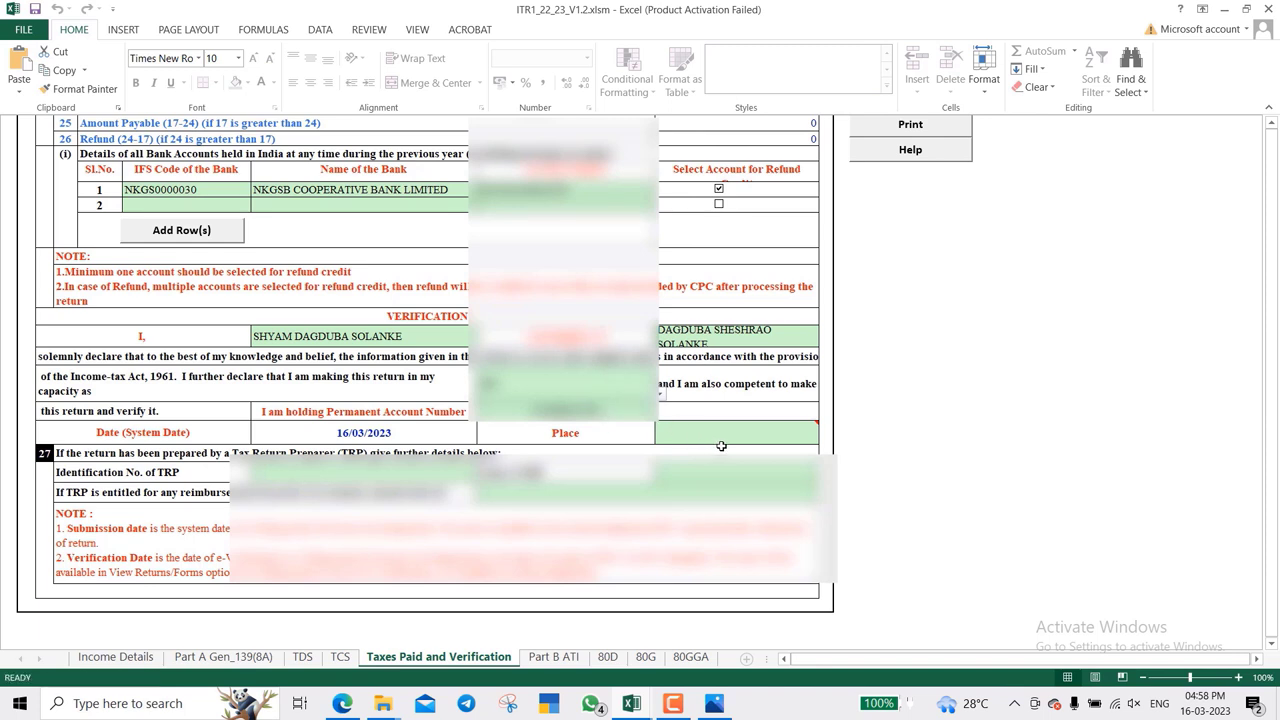
mouse_move(729, 438)
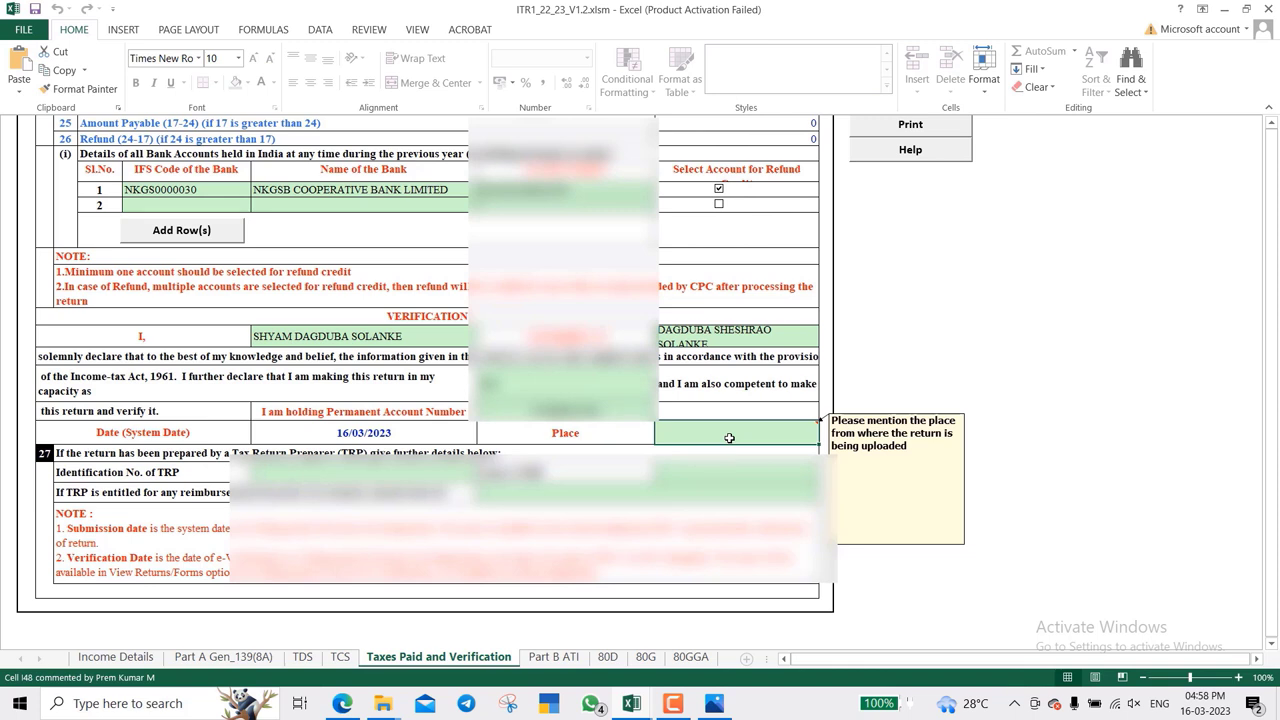
click(729, 438)
text(PUNE)
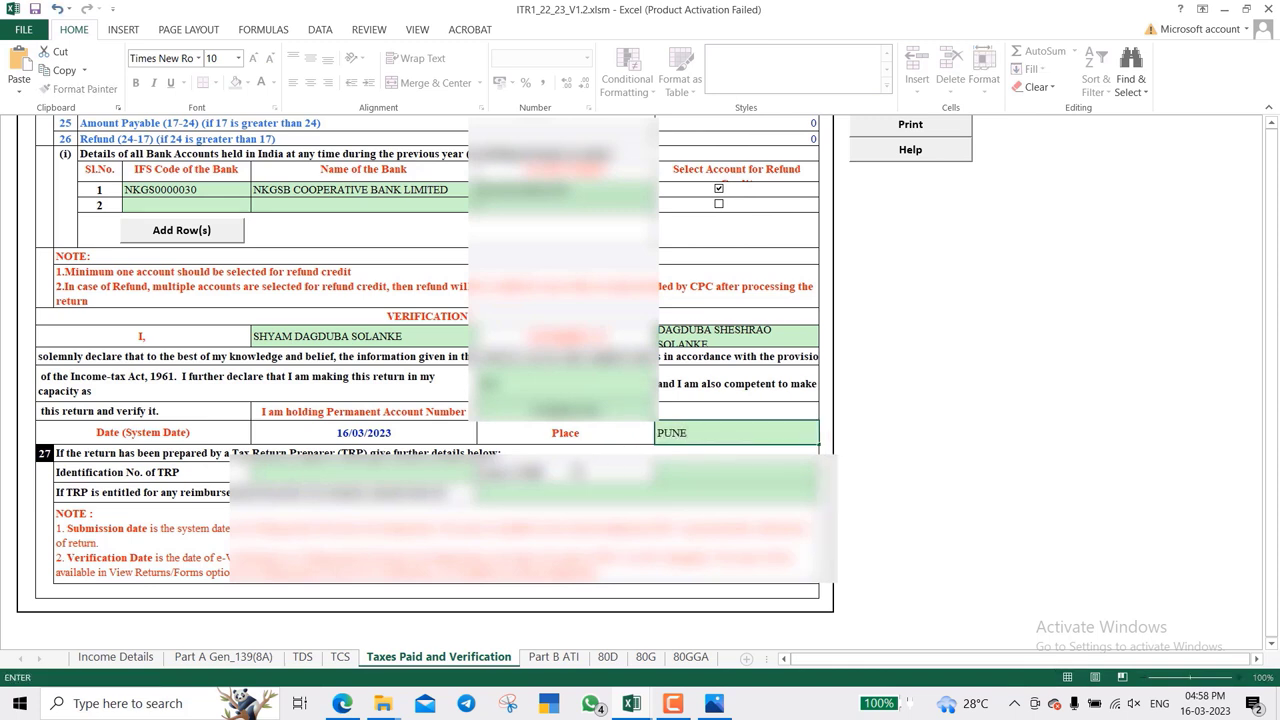
click(579, 471)
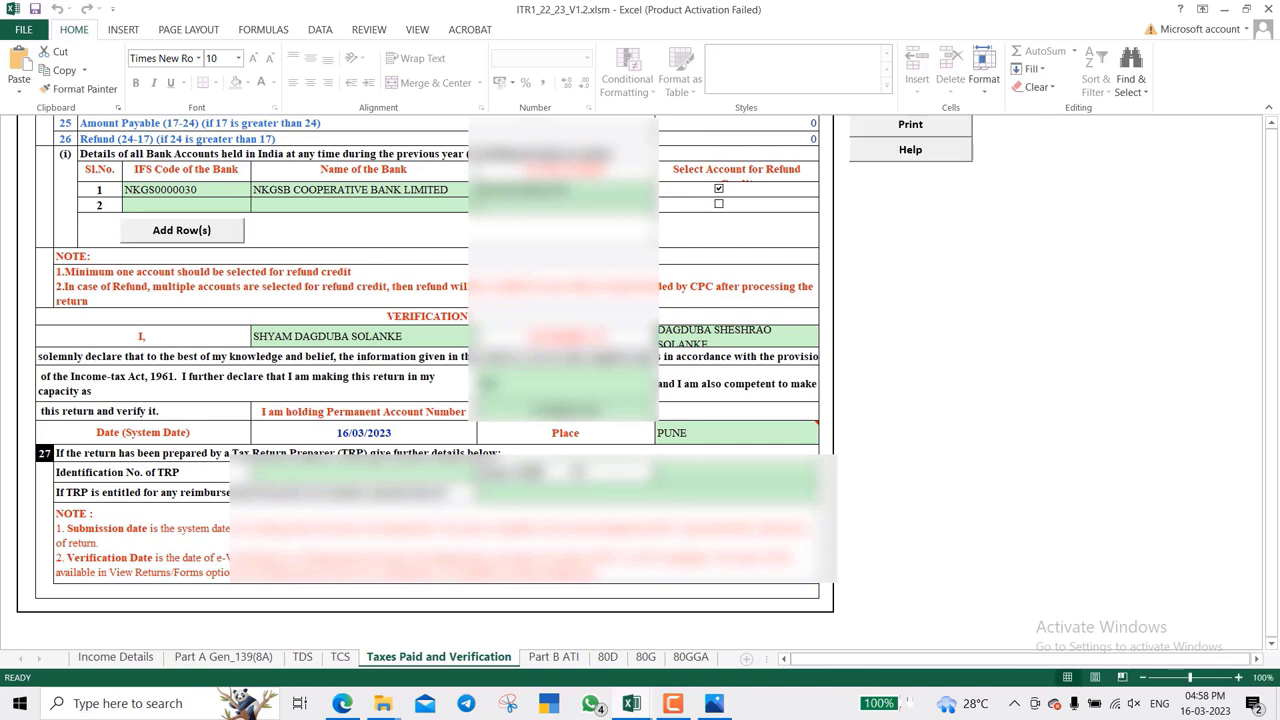
- Validate the Taxes Paid and Verification sheet, dismiss the alert, and go to Part B ATI
scroll(425, 390, up, 3)
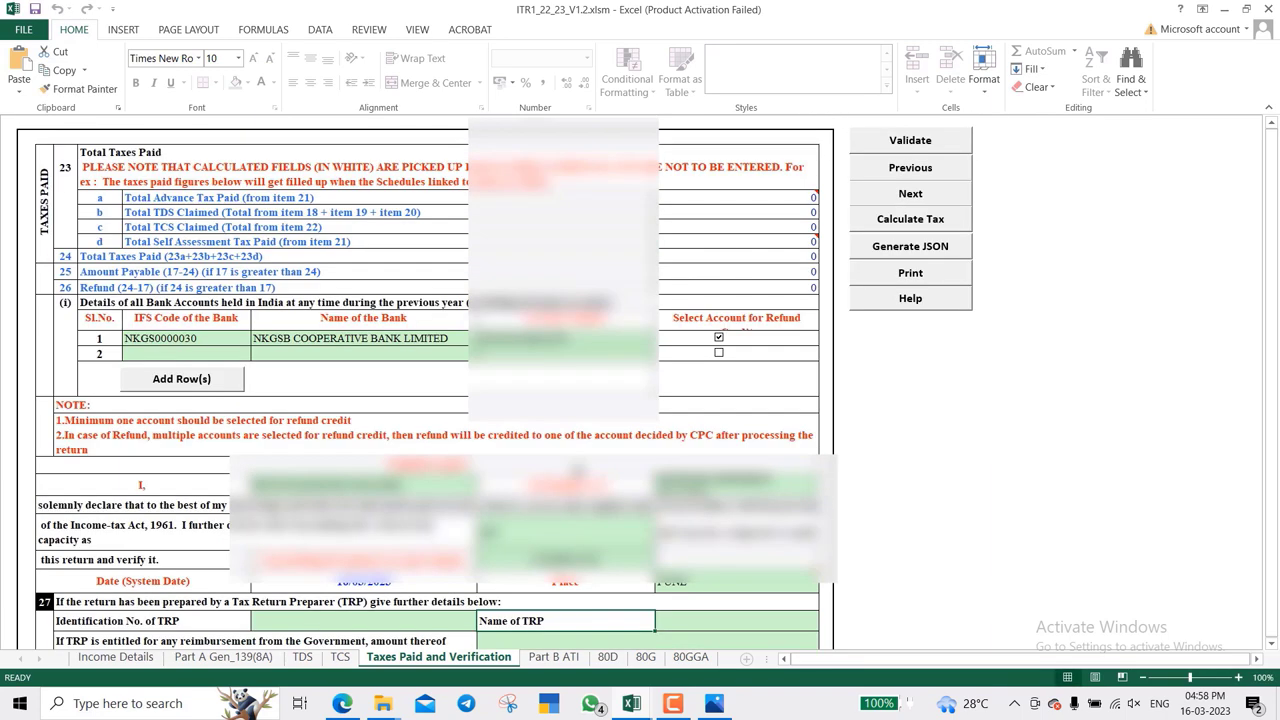
click(923, 142)
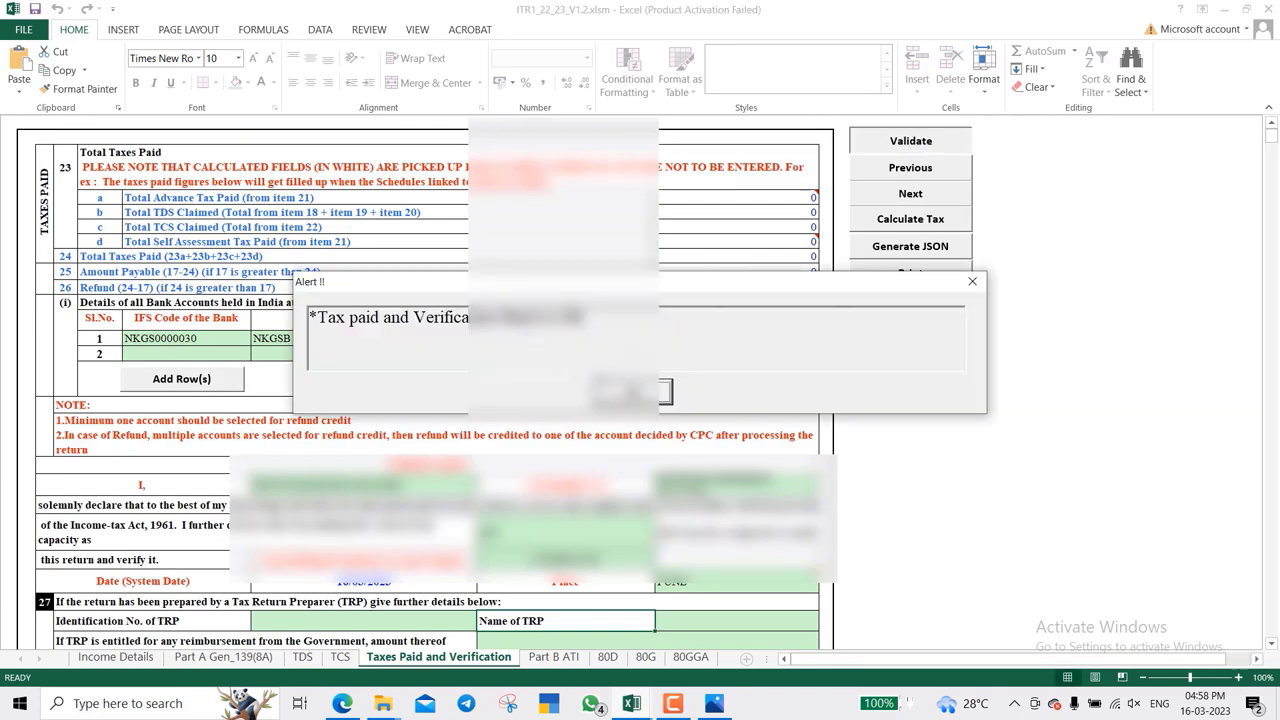
click(640, 392)
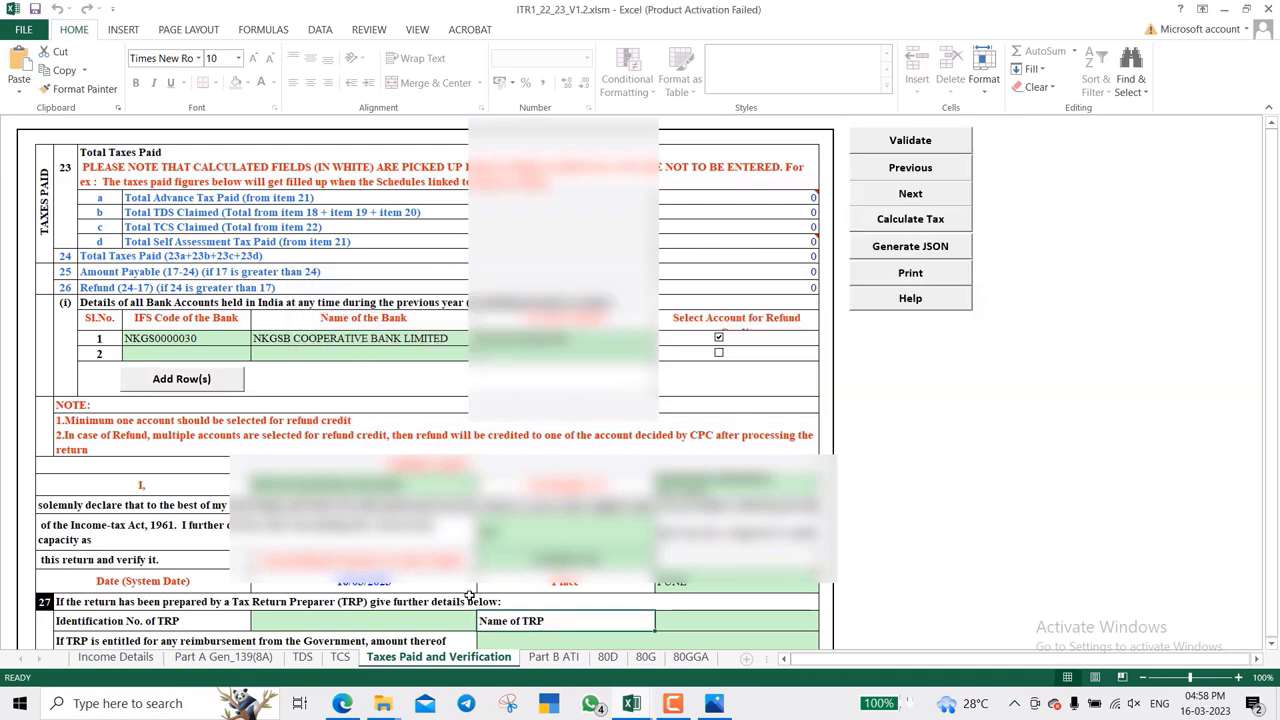
click(553, 657)
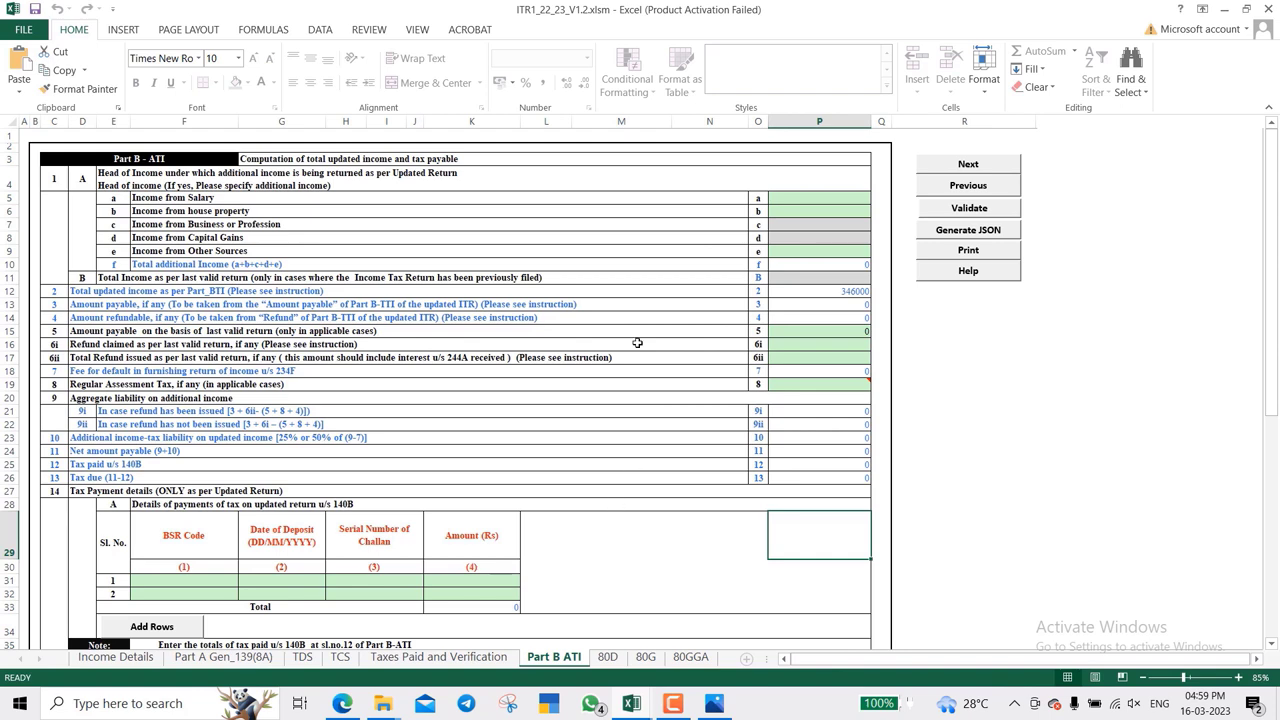
scroll(495, 530, down, 6)
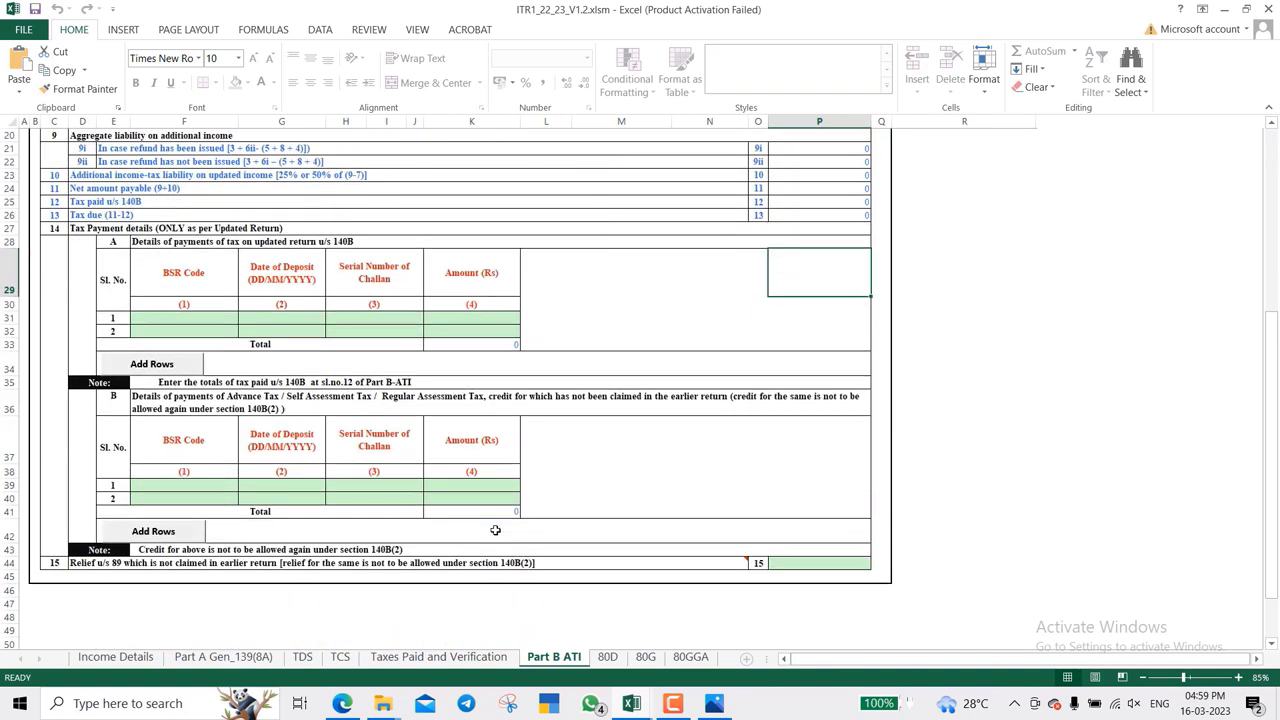
scroll(495, 530, up, 6)
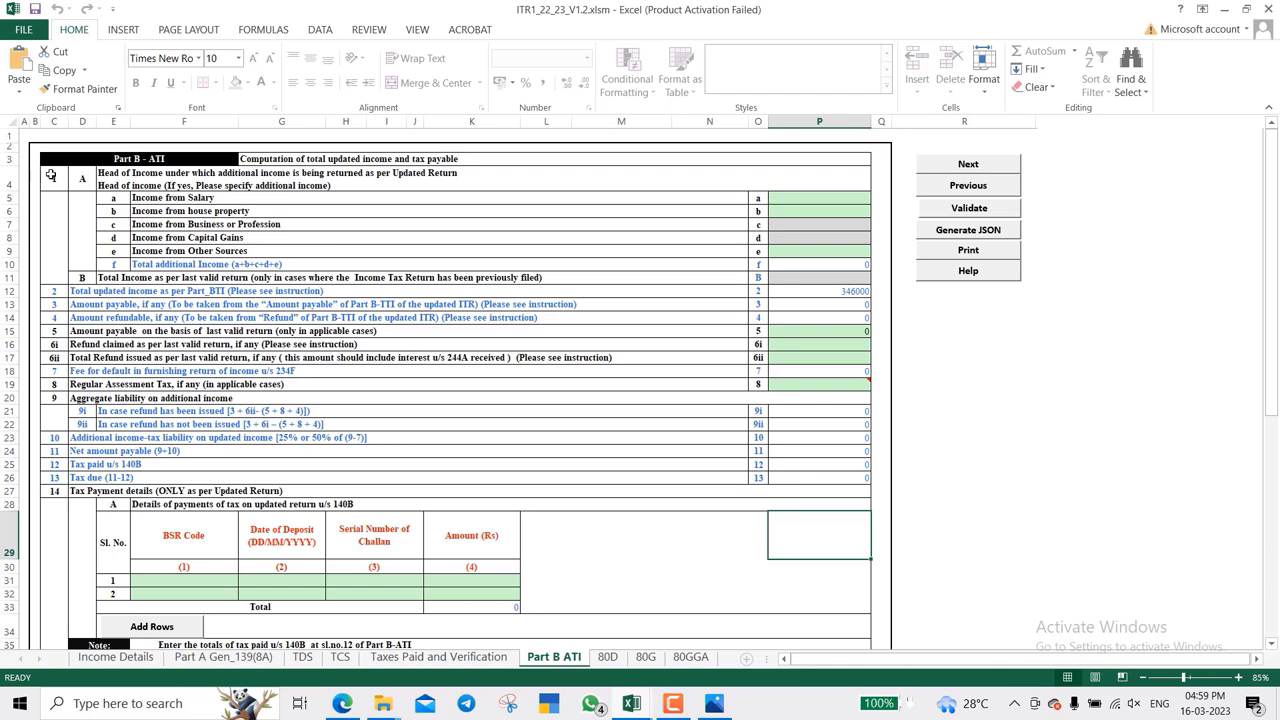
click(188, 184)
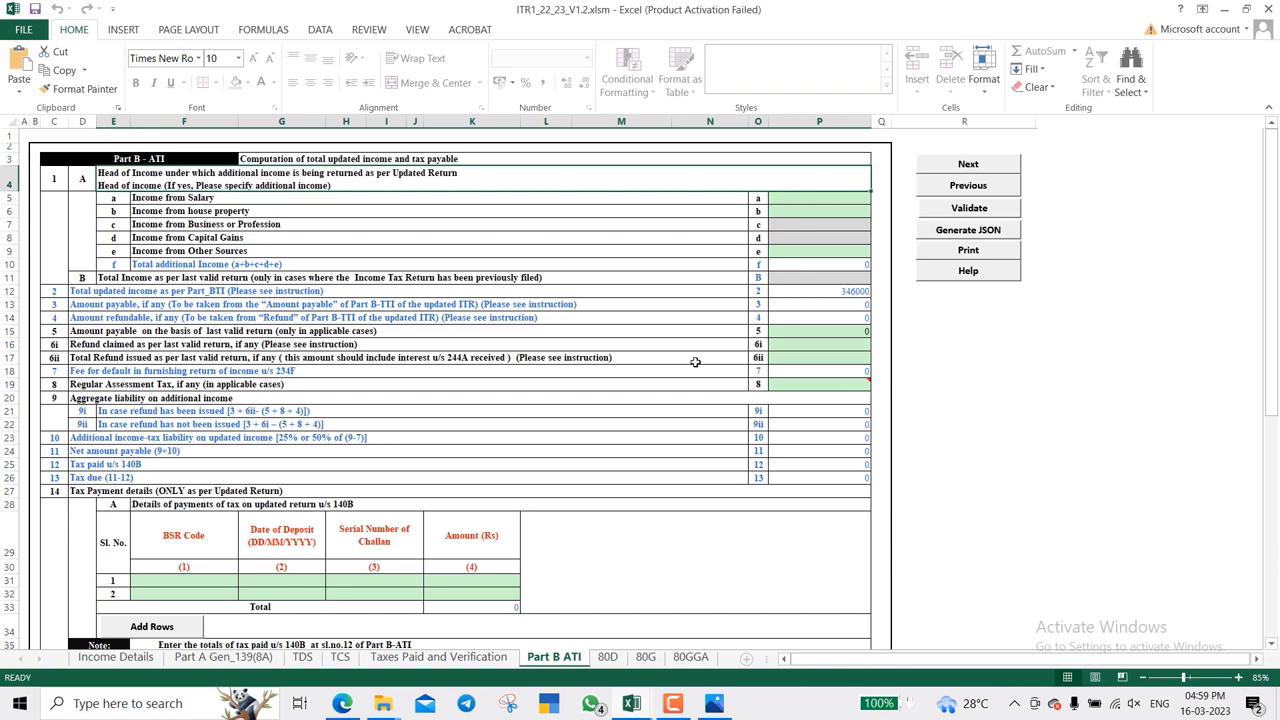
key(Down)
key(Right)
key(Right)
key(Left)
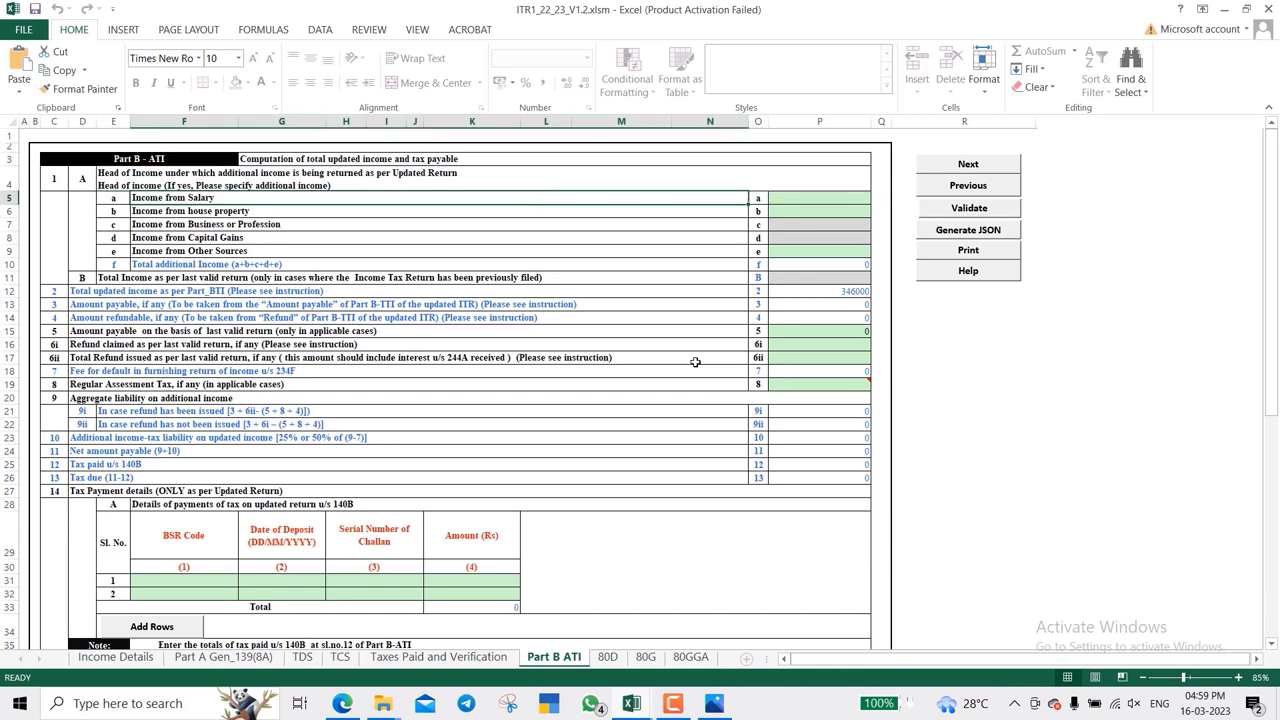
key(Right)
key(Right)
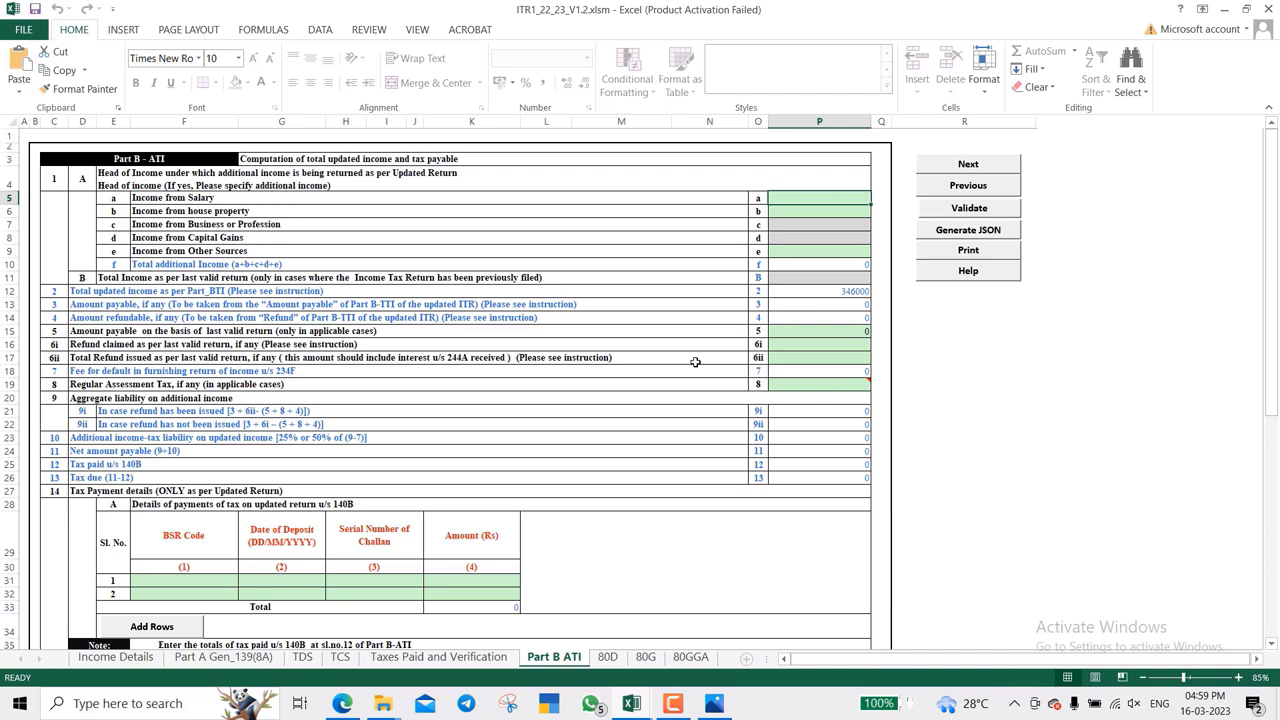
key(Down)
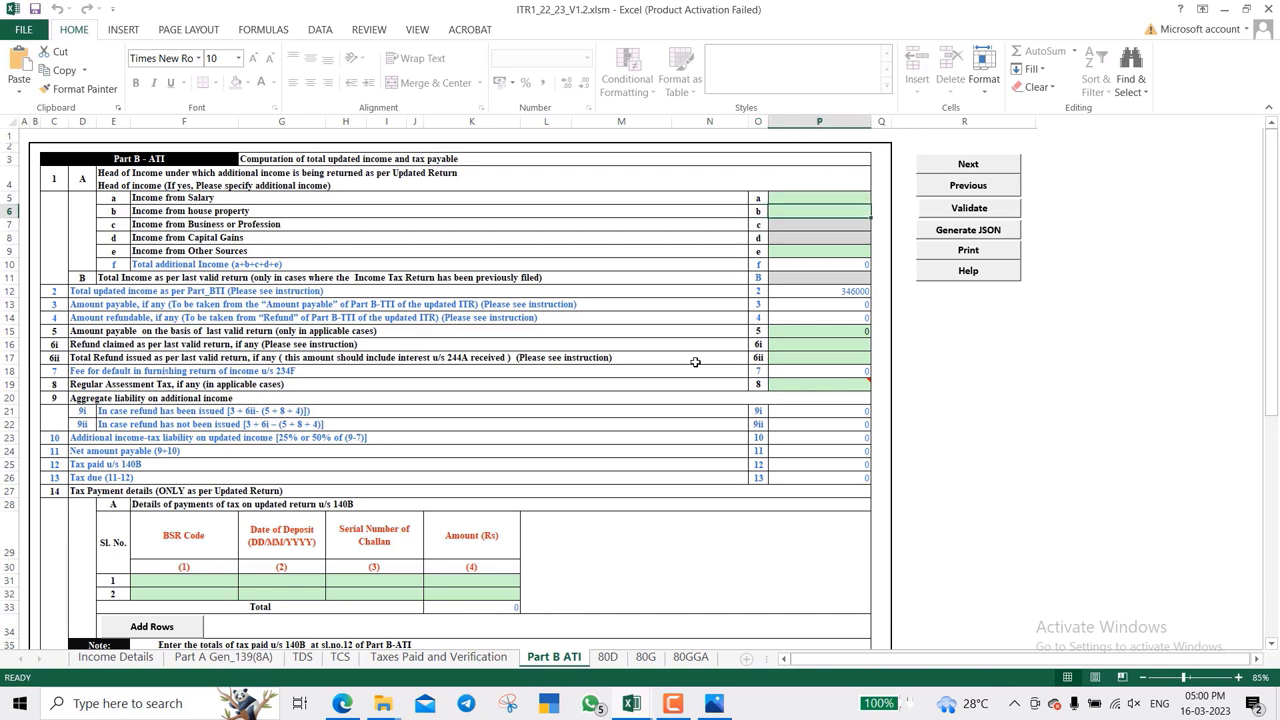
key(Down)
key(Down)
key(Down)
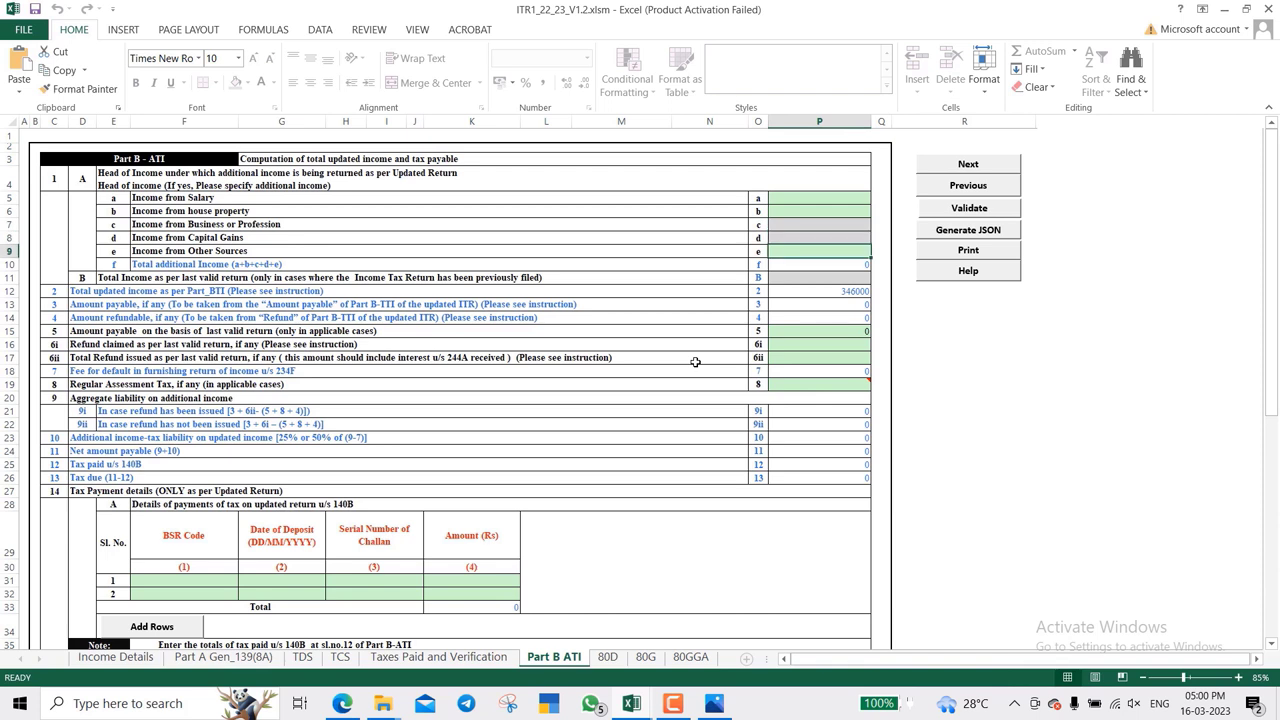
key(Down)
key(Down)
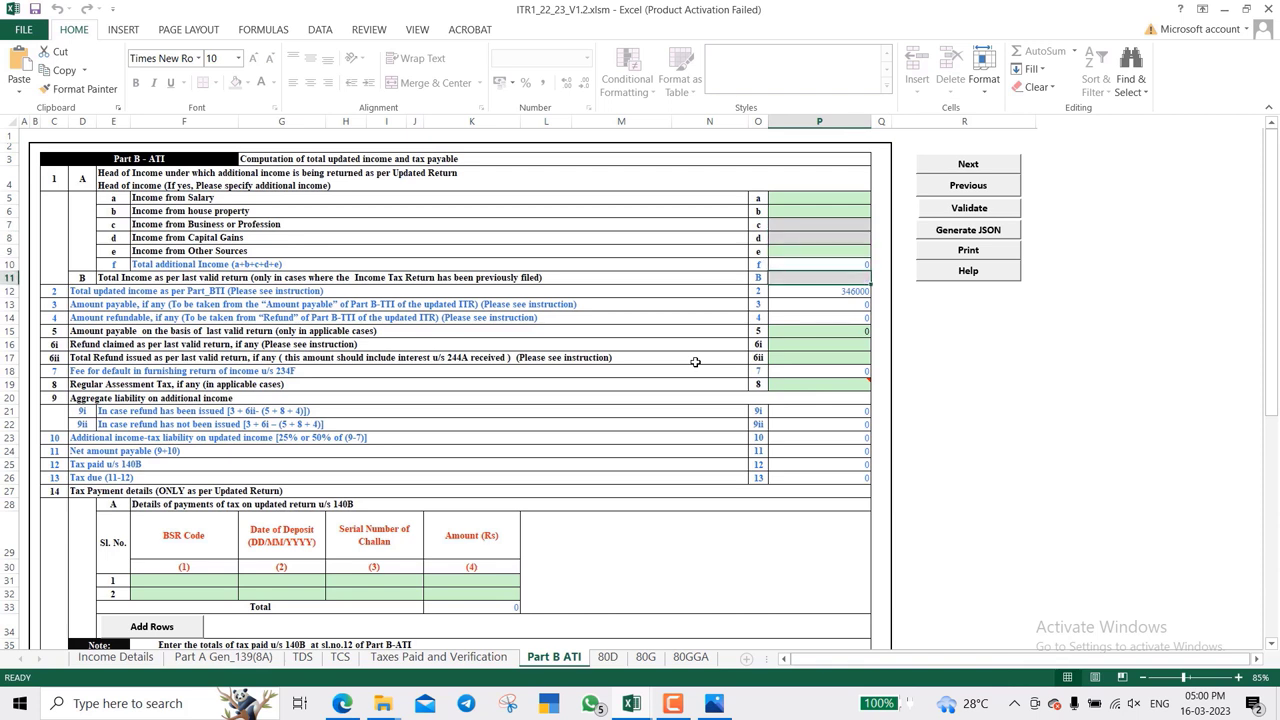
key(Down)
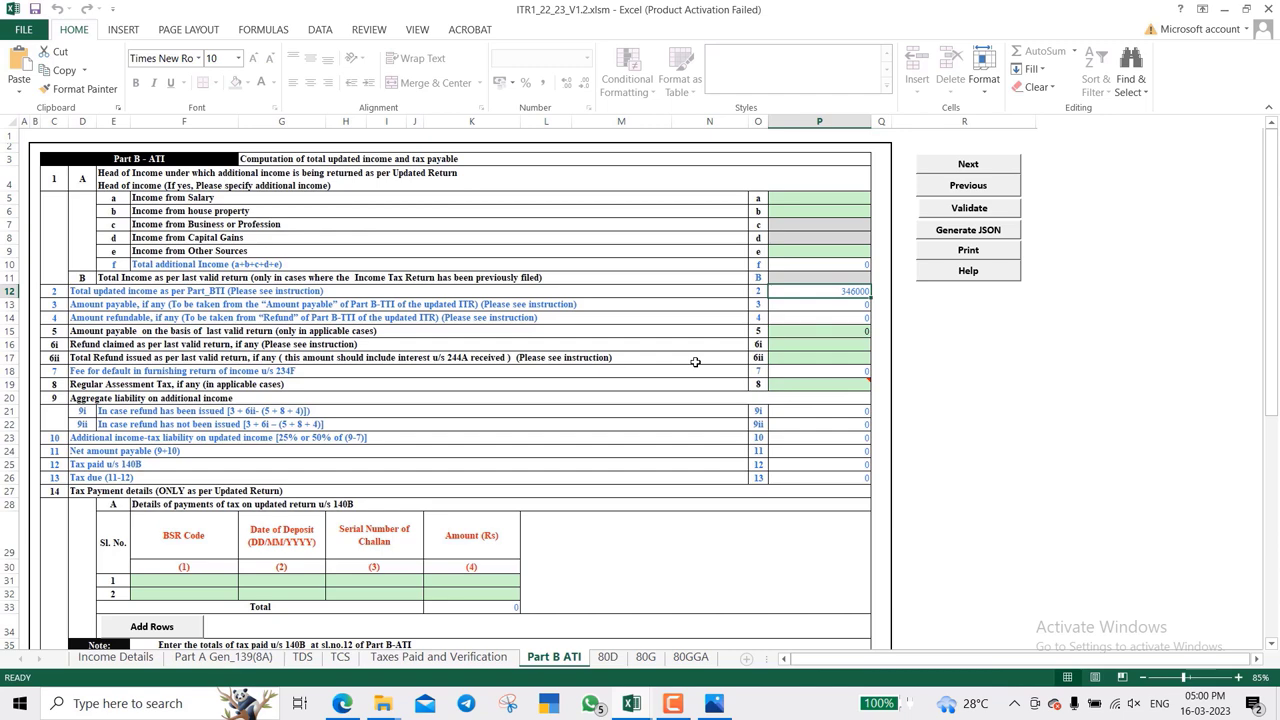
key(Down)
key(Down)
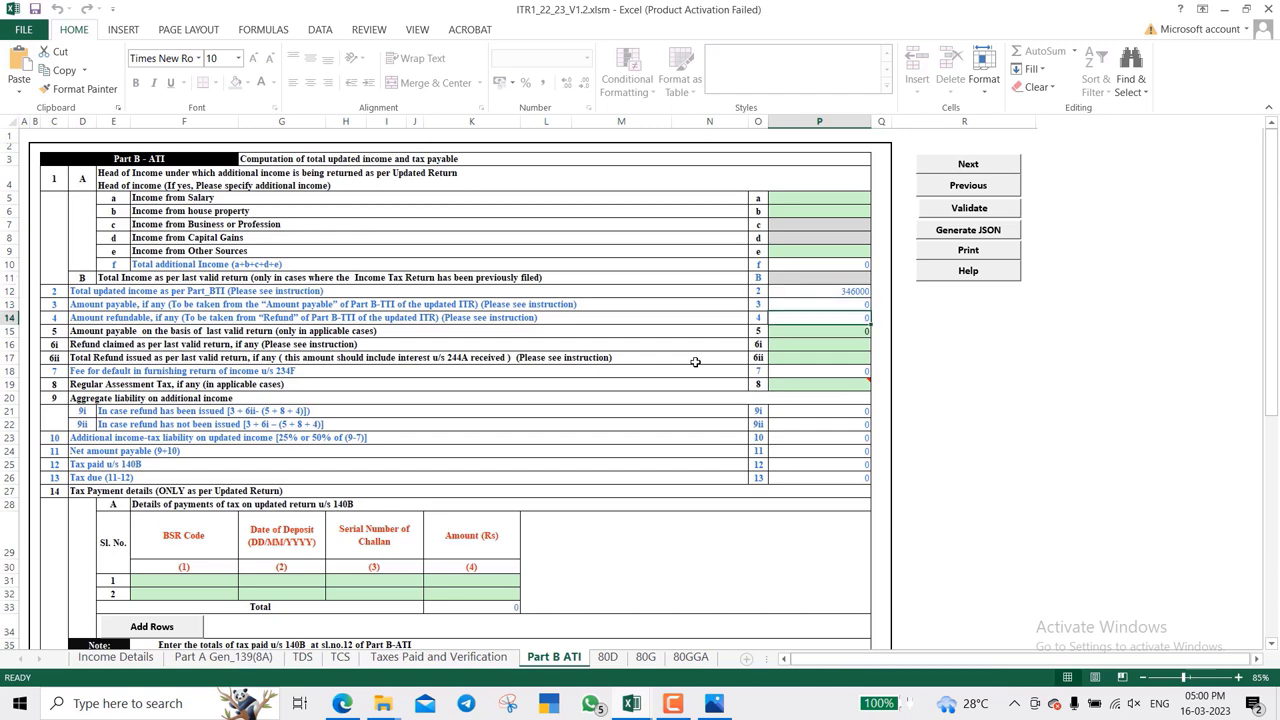
scroll(695, 362, down, 5)
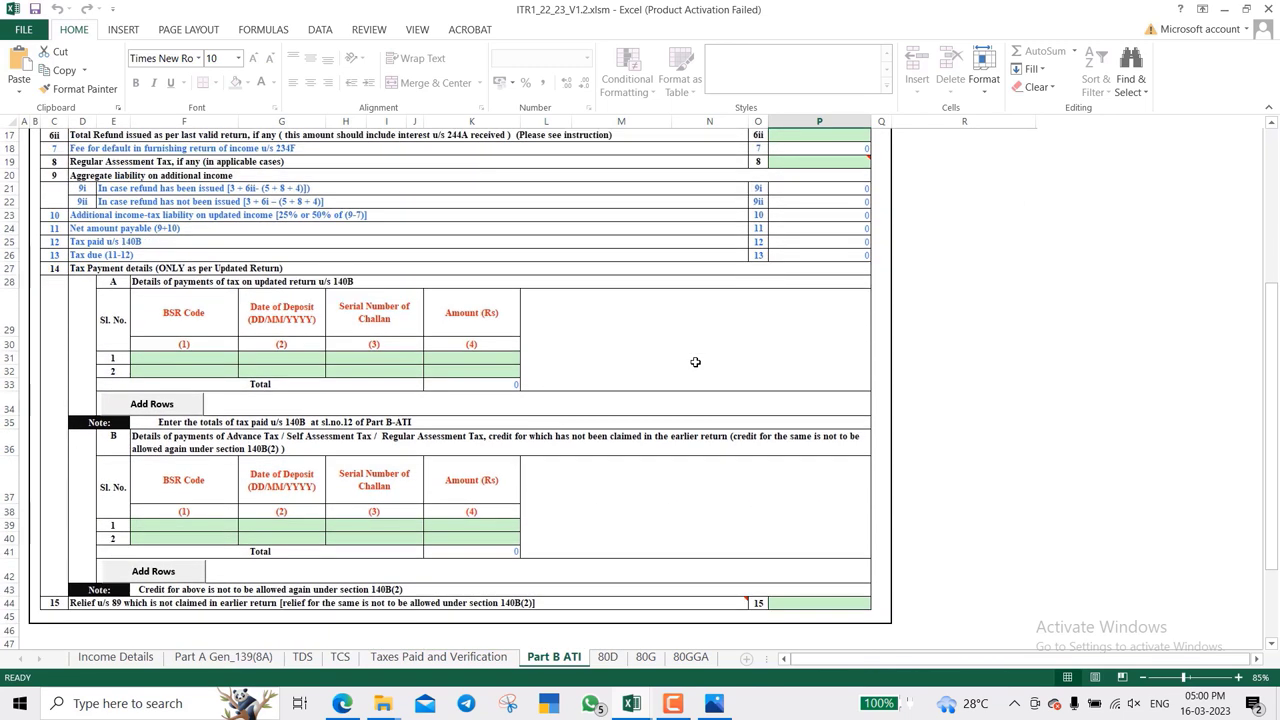
scroll(695, 362, down, 3)
scroll(695, 362, up, 9)
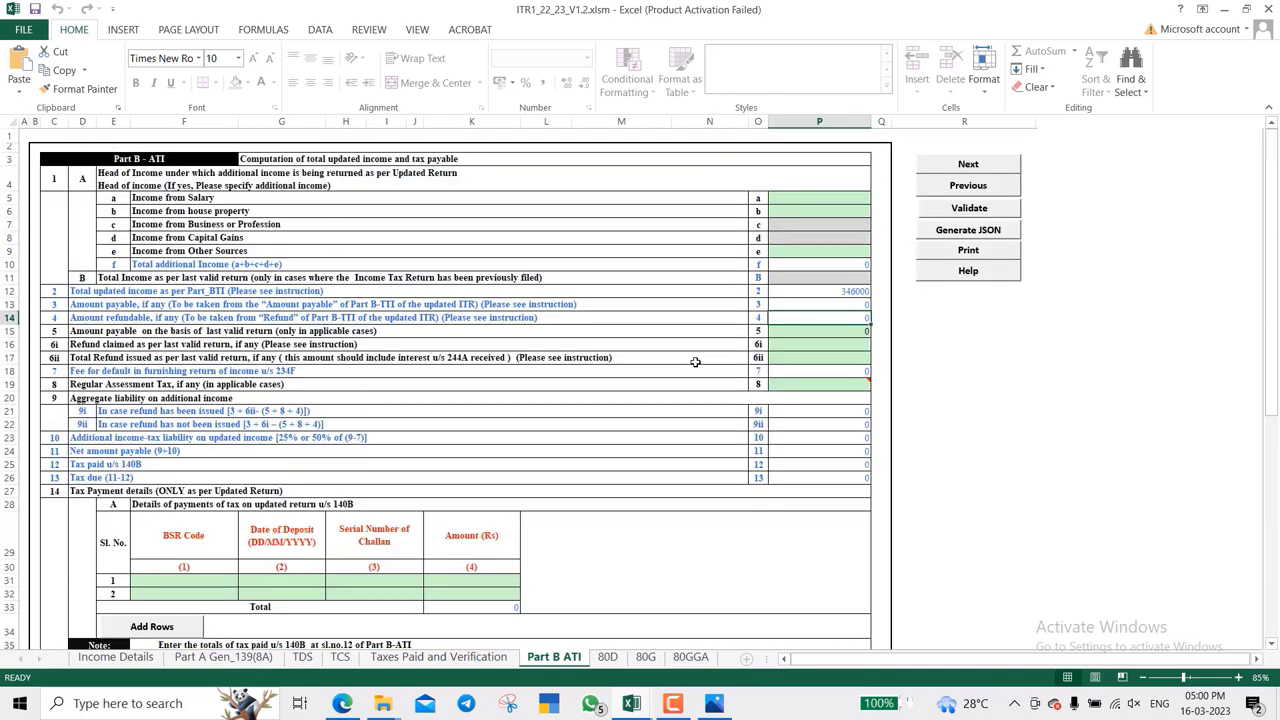
- On 80D, answer No for family senior citizen; enter 0 for health insurance and preventive checkup
click(606, 658)
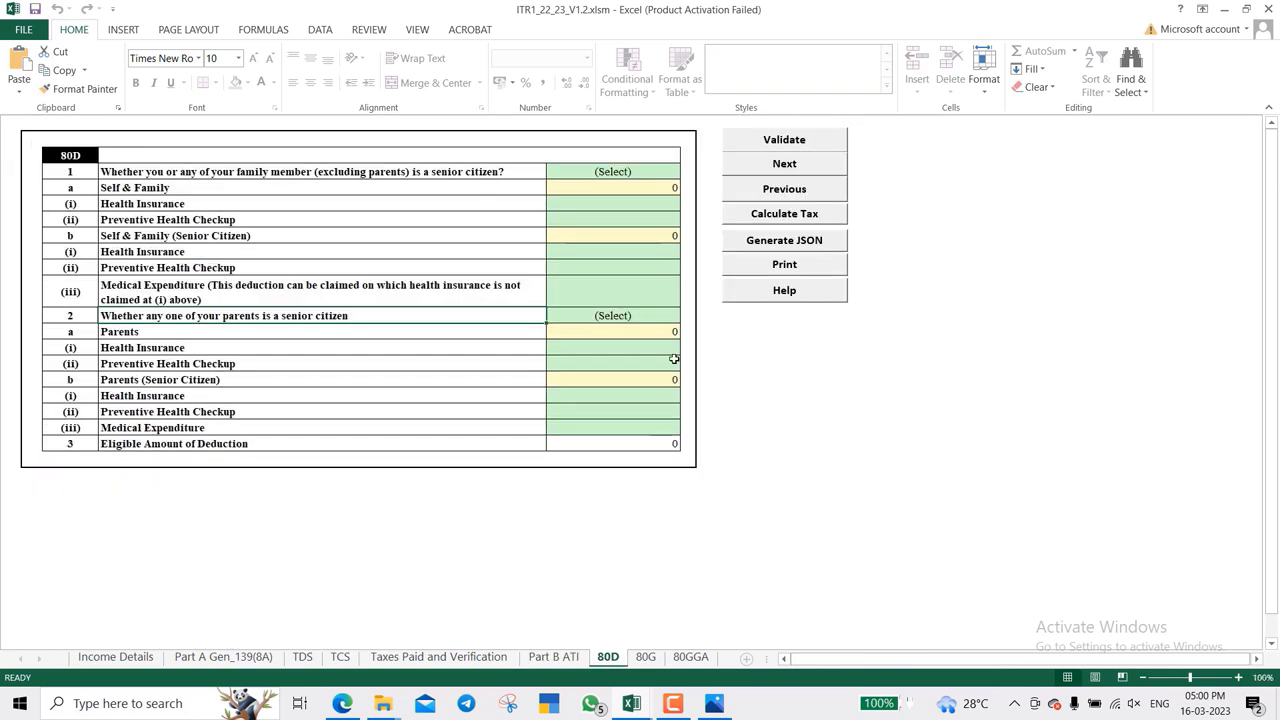
click(649, 166)
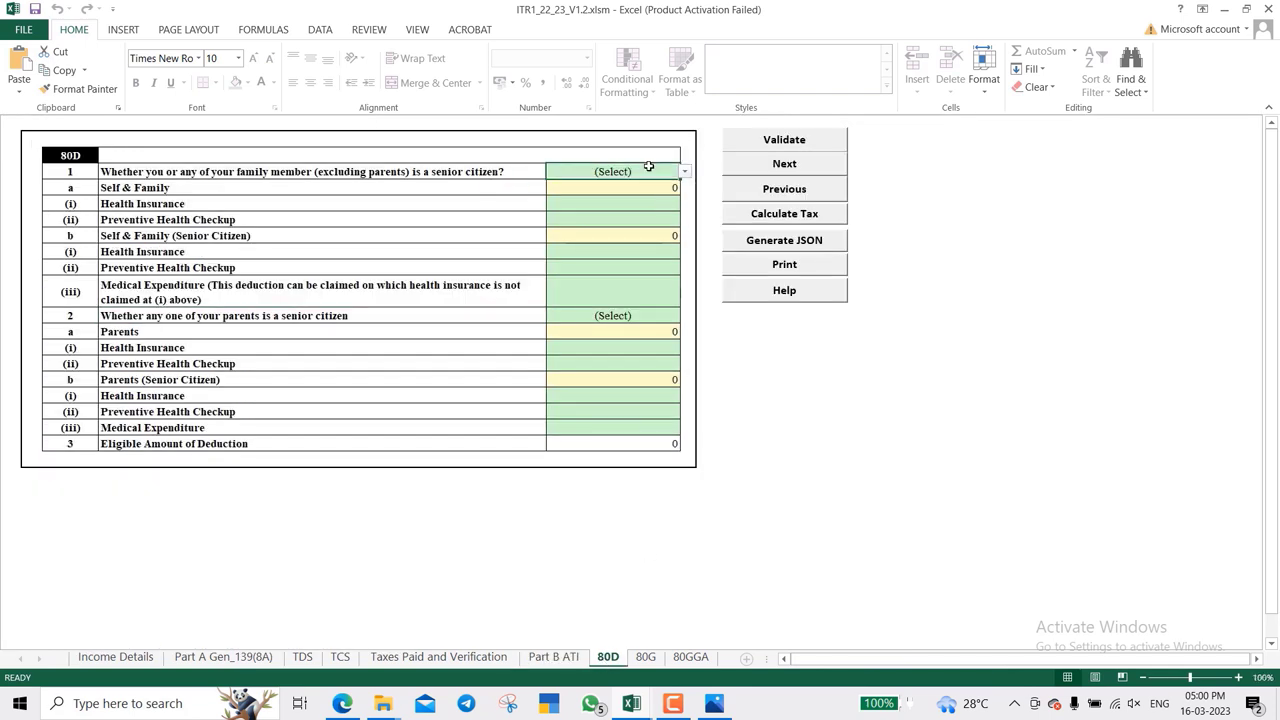
key(alt+Down)
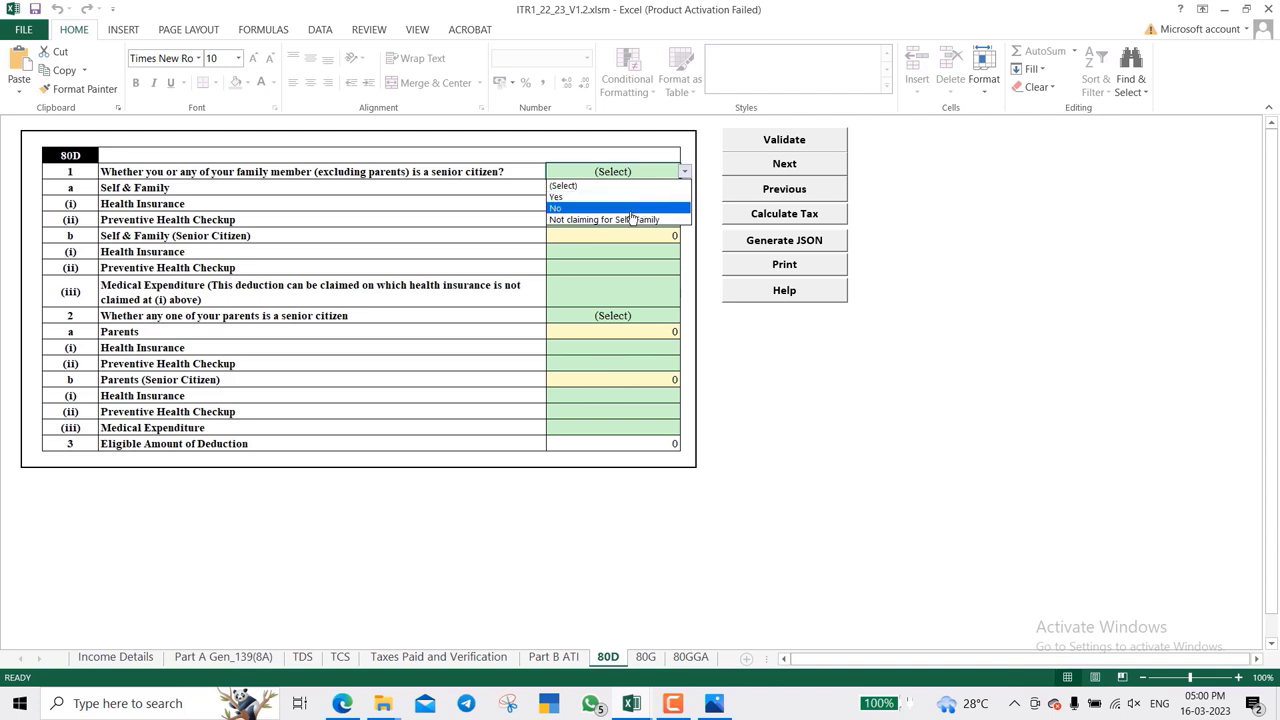
click(631, 212)
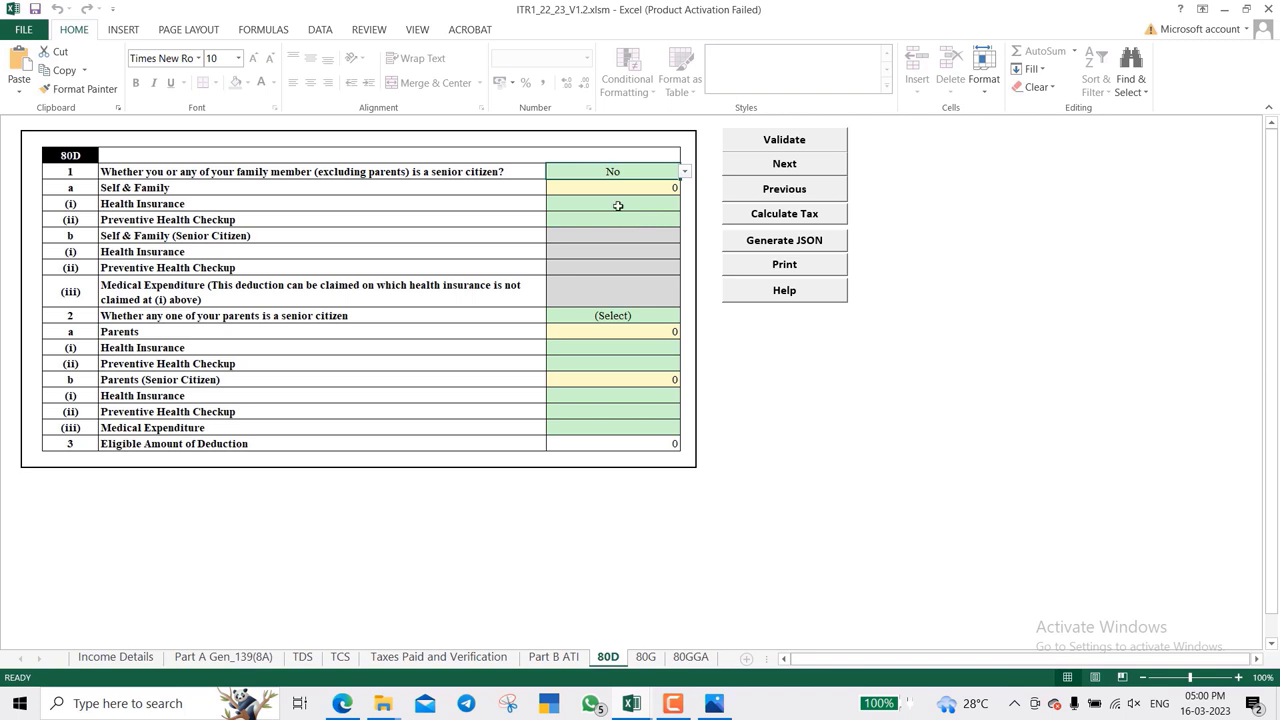
click(603, 201)
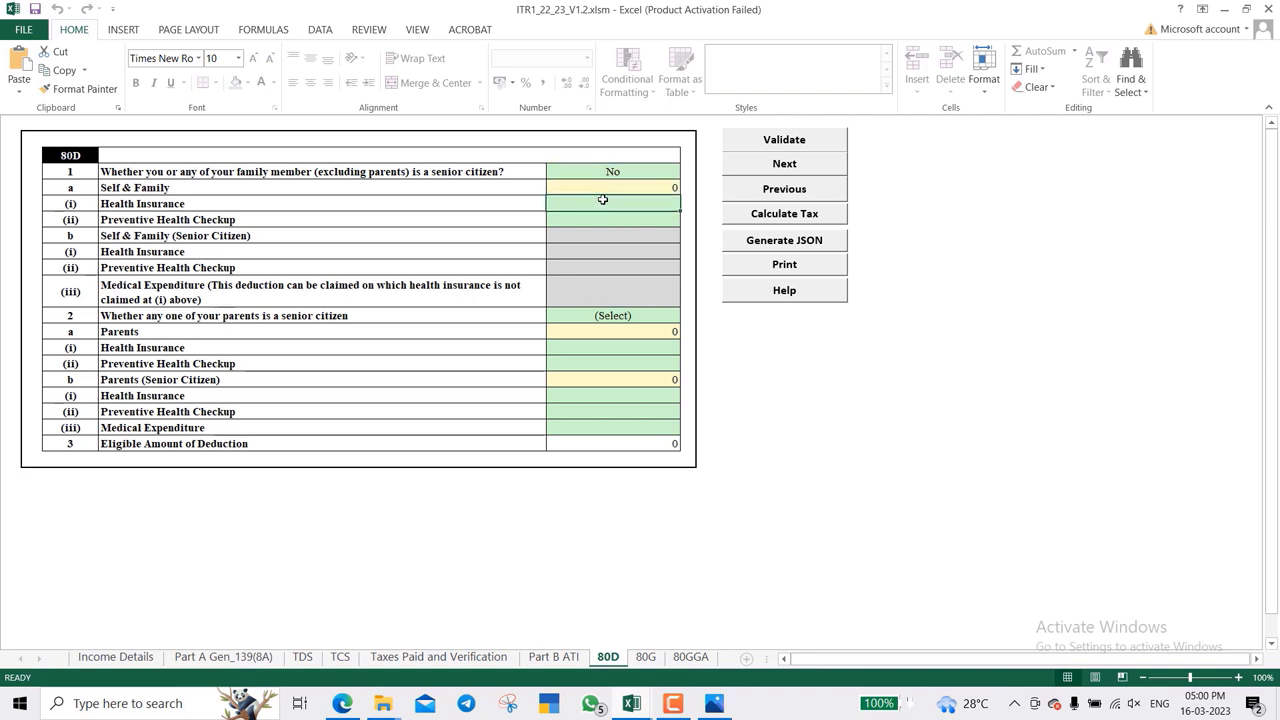
text(0)
key(Return)
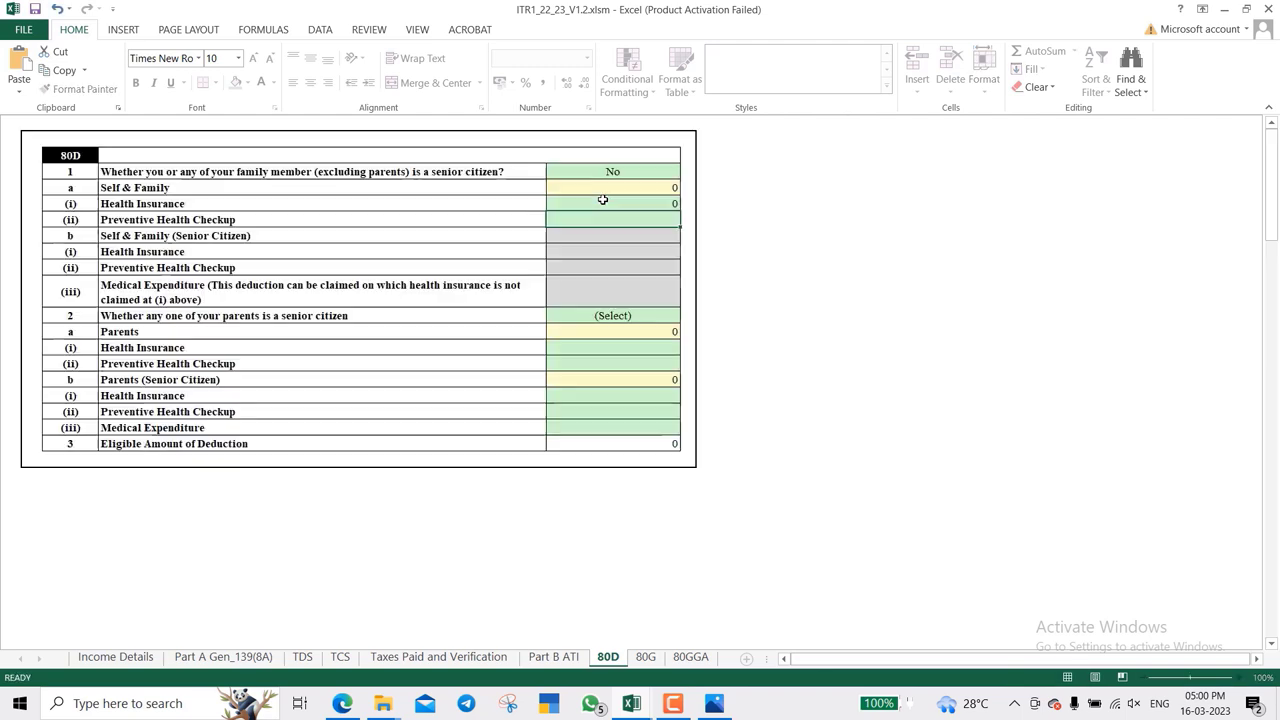
text(0)
key(Return)
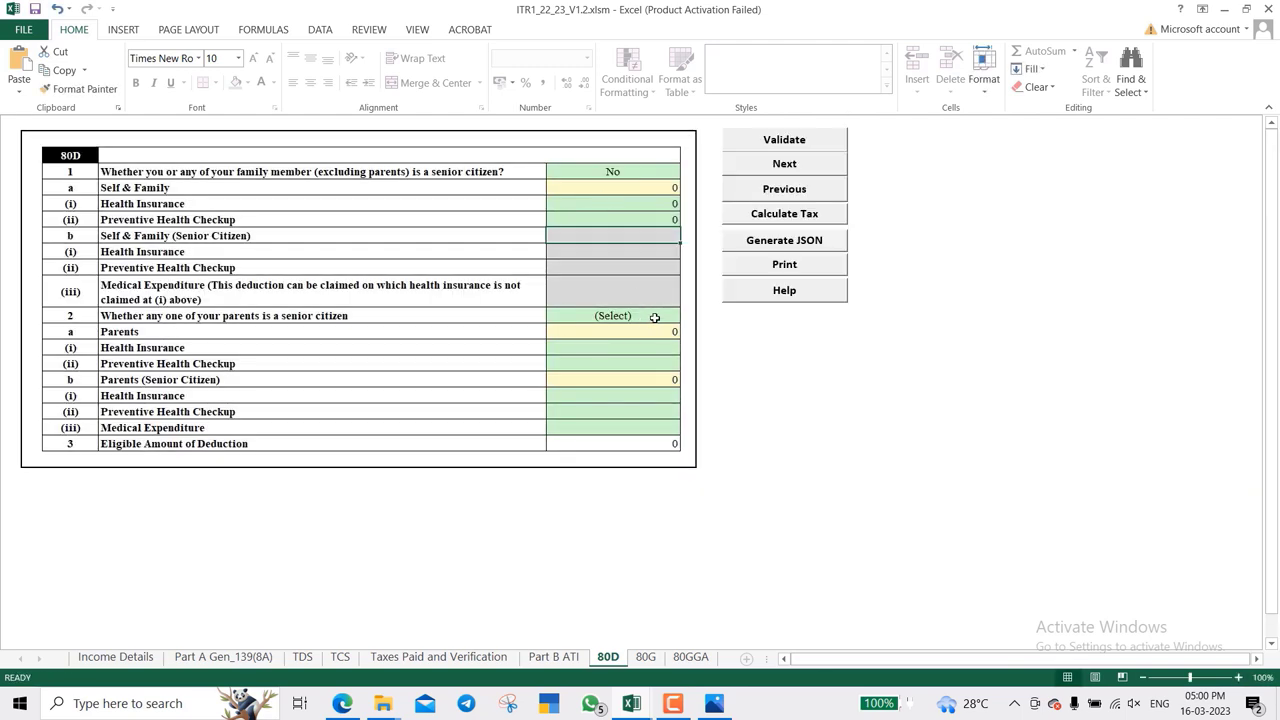
- Answer No for parents being senior citizens, enter 0 for their insurance and checkup, and retry past the error
click(654, 317)
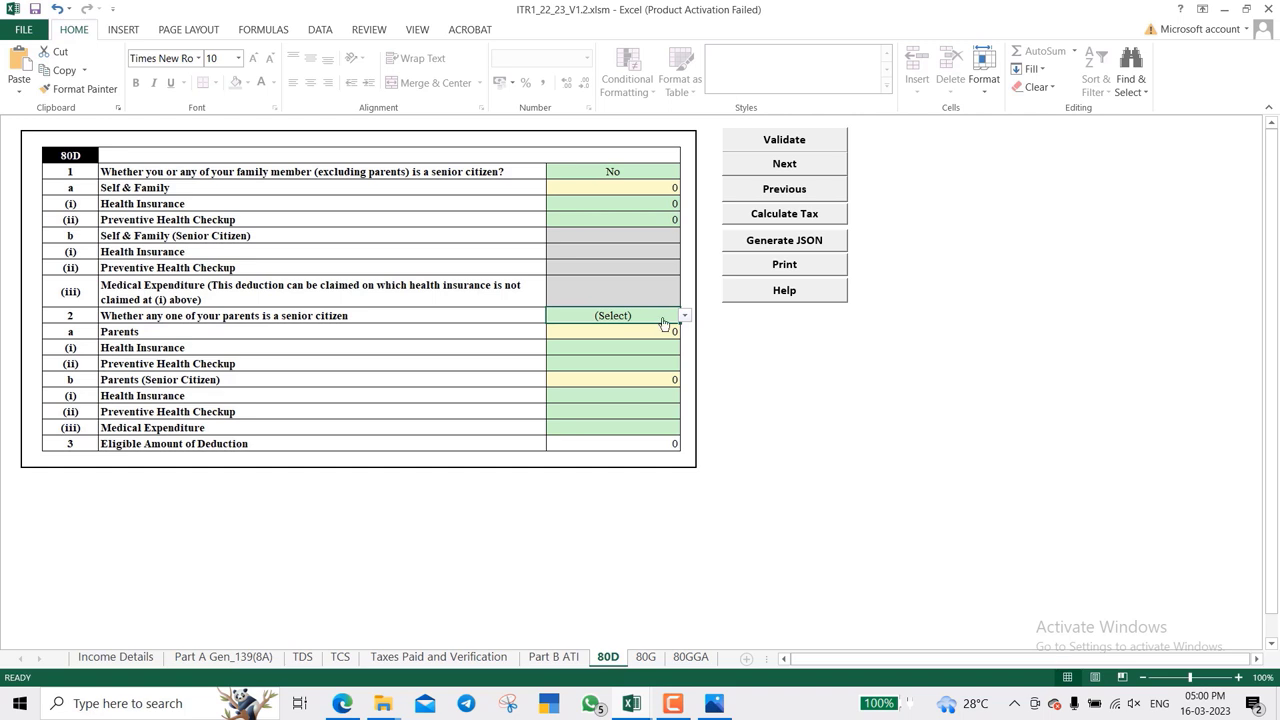
key(alt+Down)
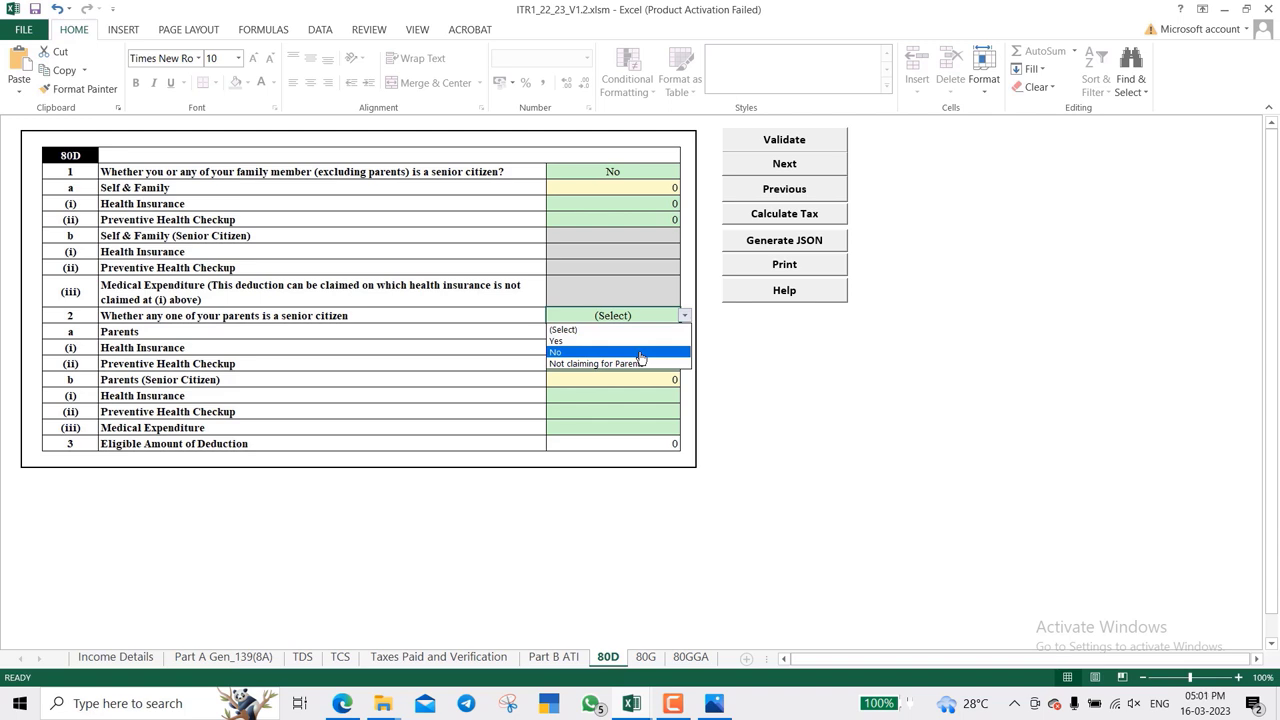
click(640, 352)
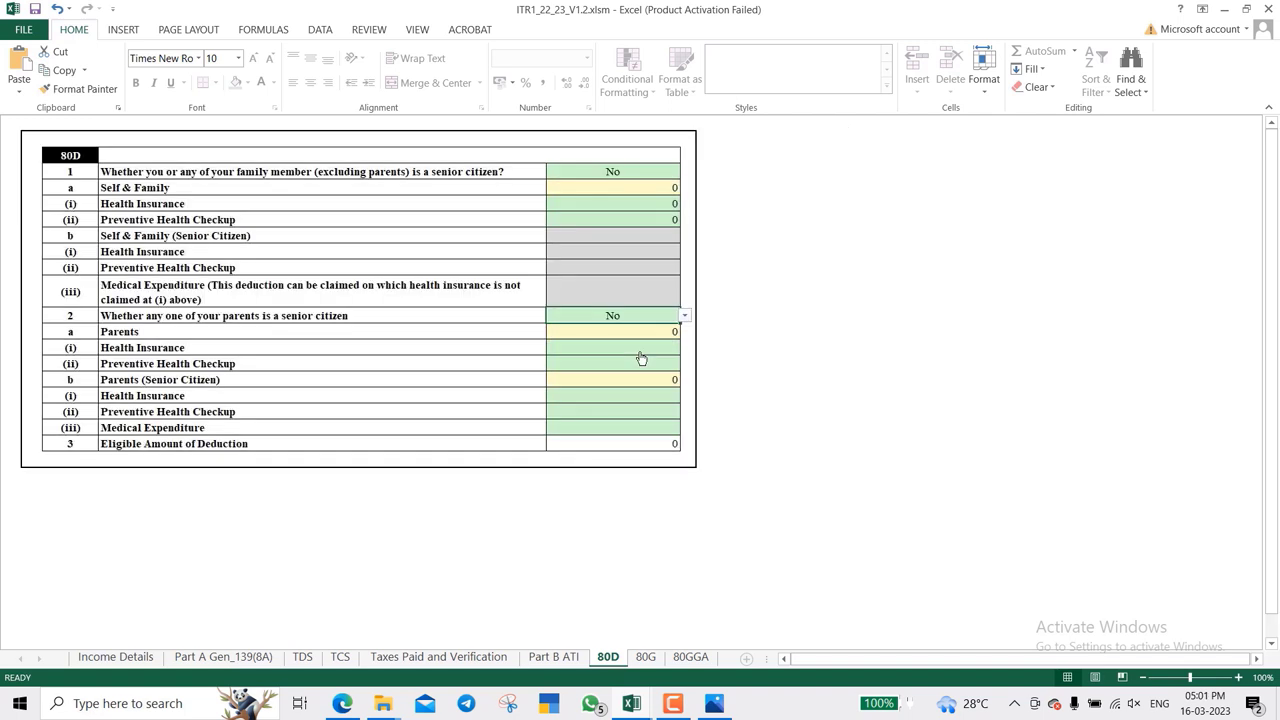
click(592, 346)
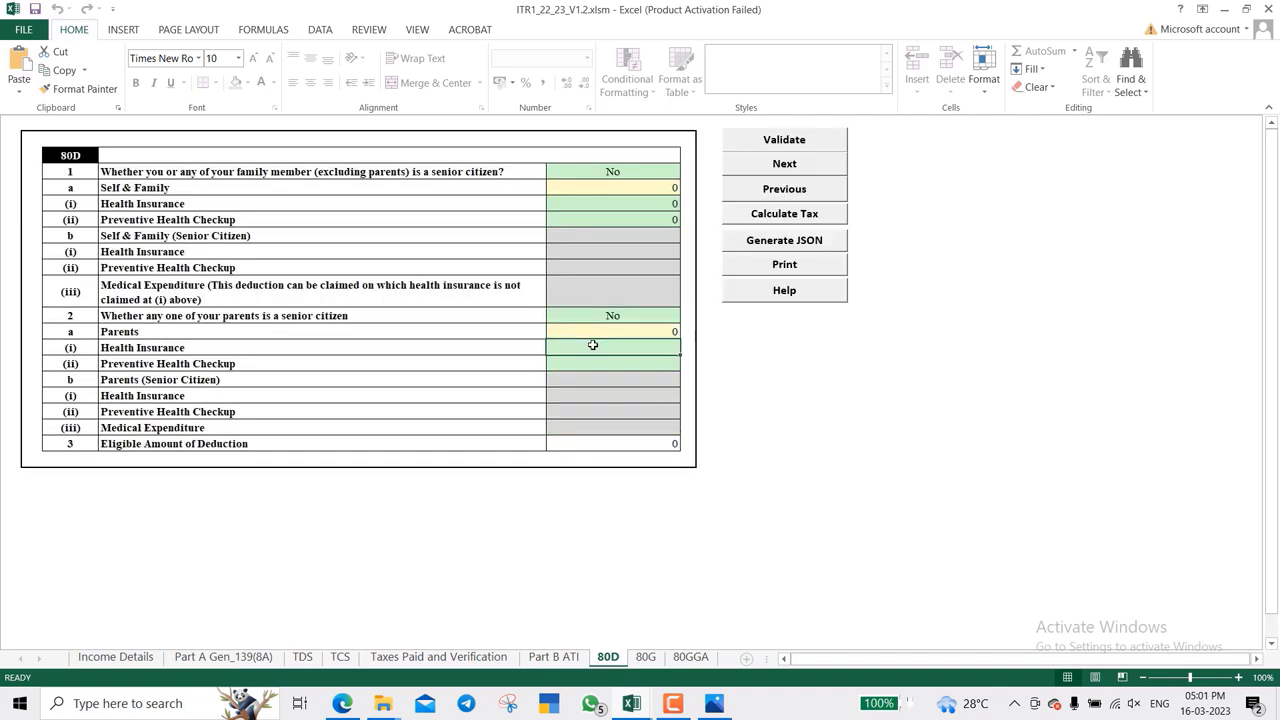
text(0)
key(Return)
text(0)
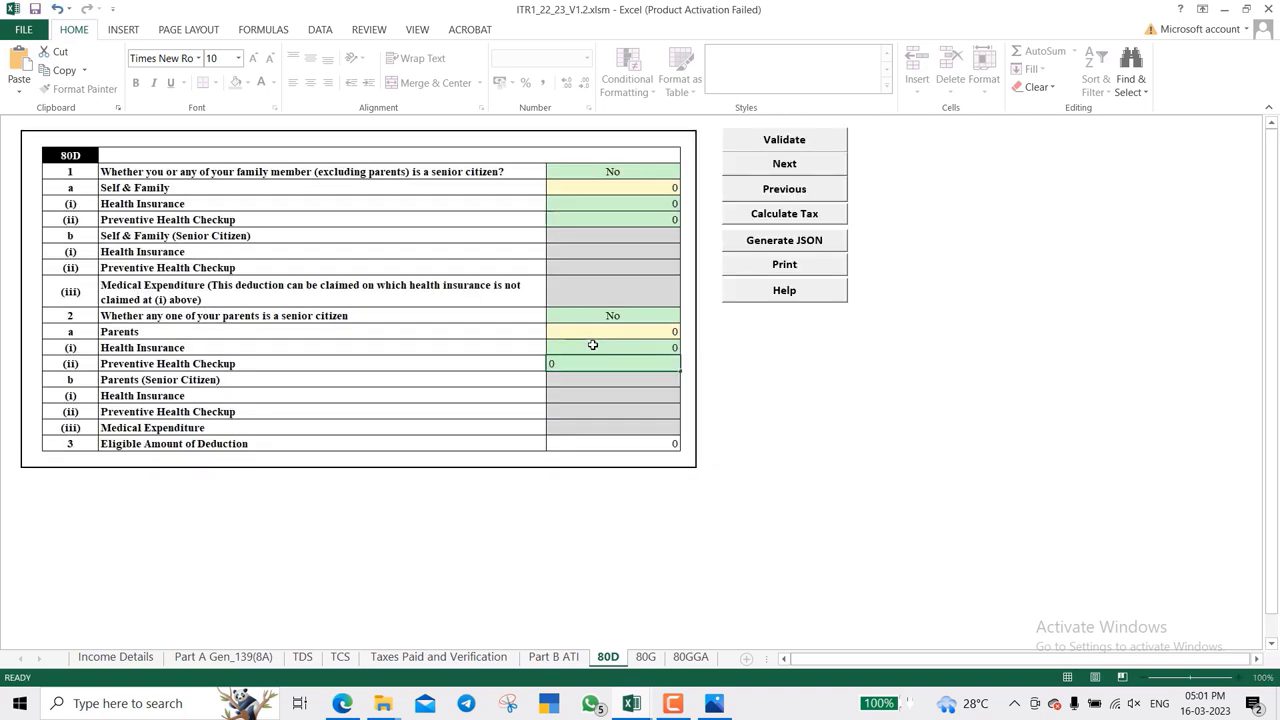
key(Return)
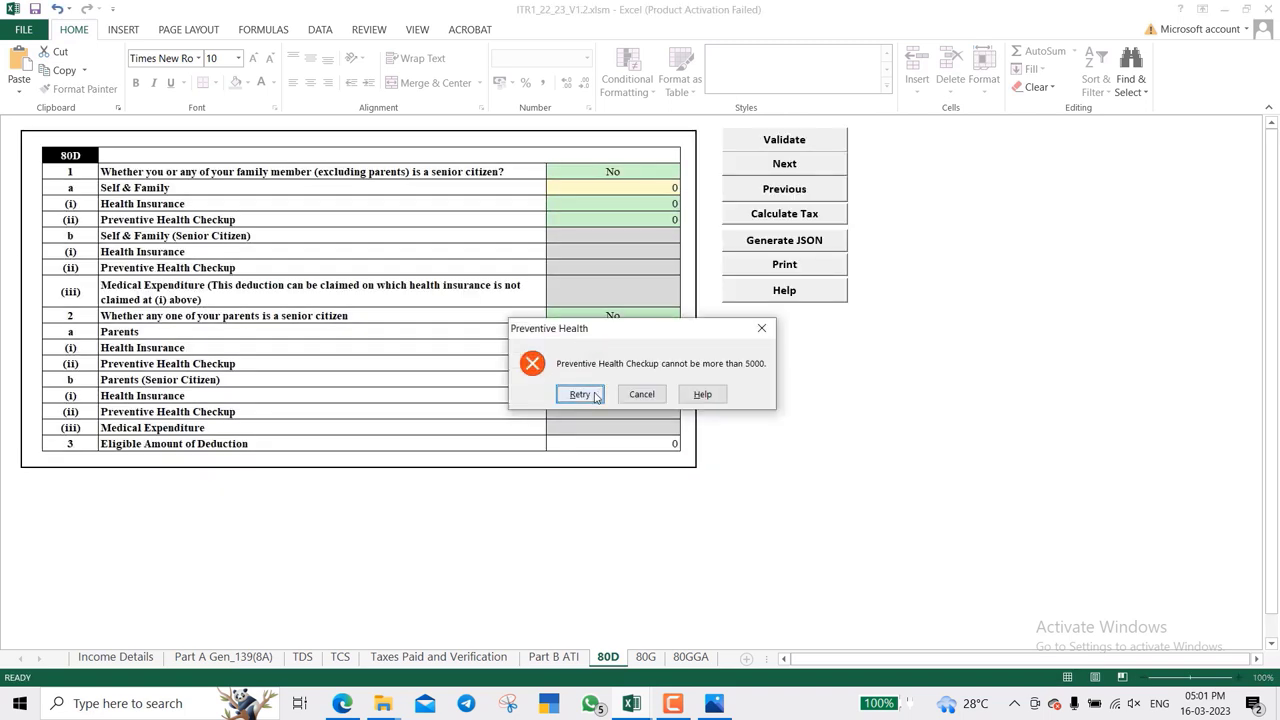
click(581, 394)
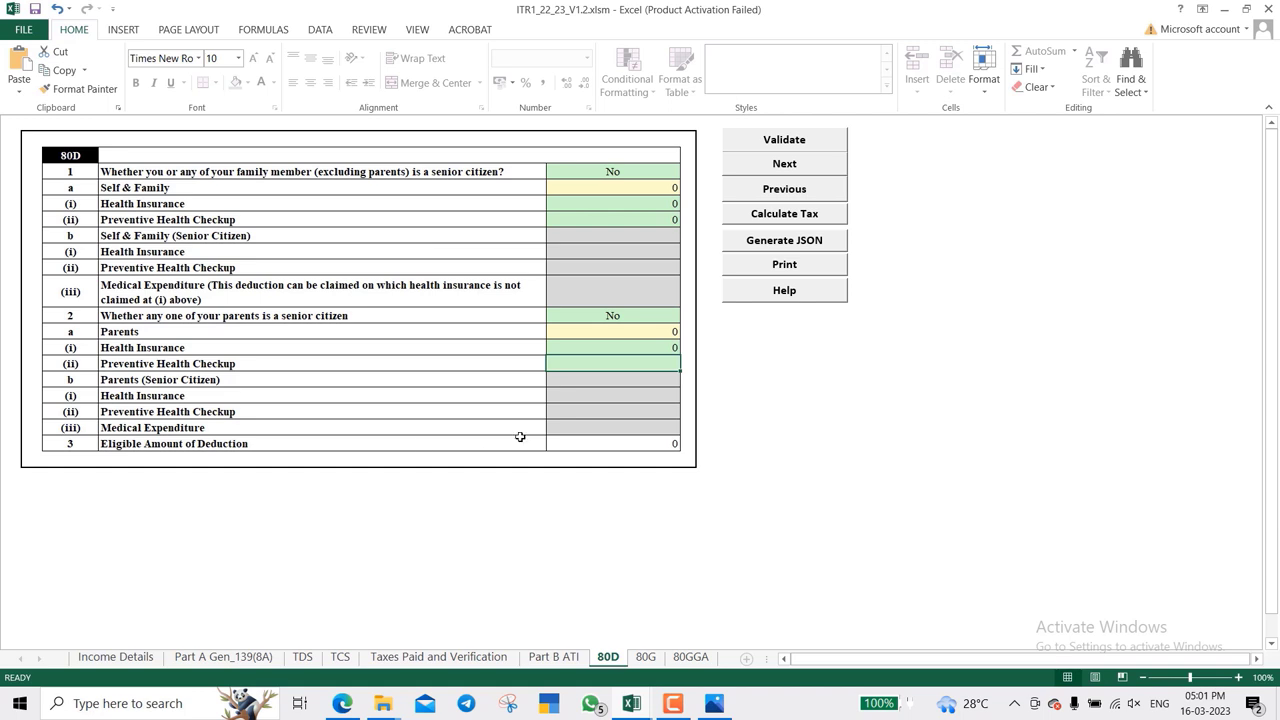
click(646, 659)
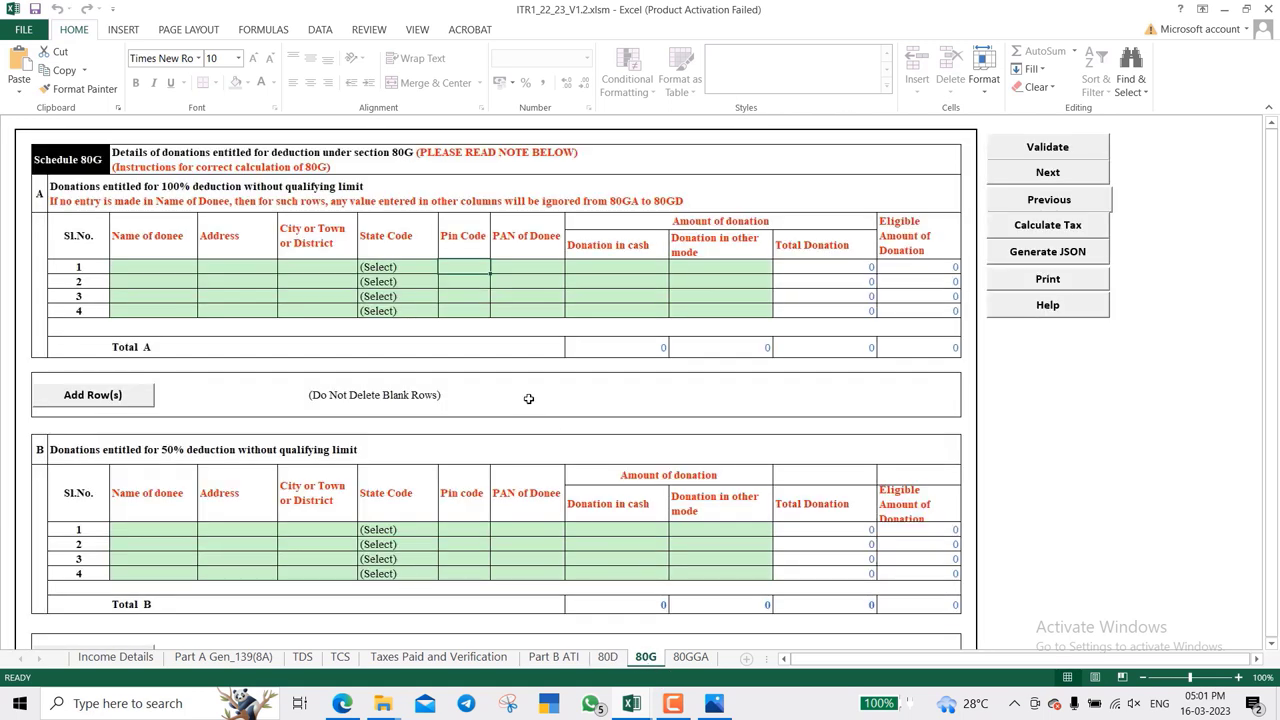
- Run Calculate Tax from the 80GGA sheet after a look at Income Details
scroll(529, 398, down, 18)
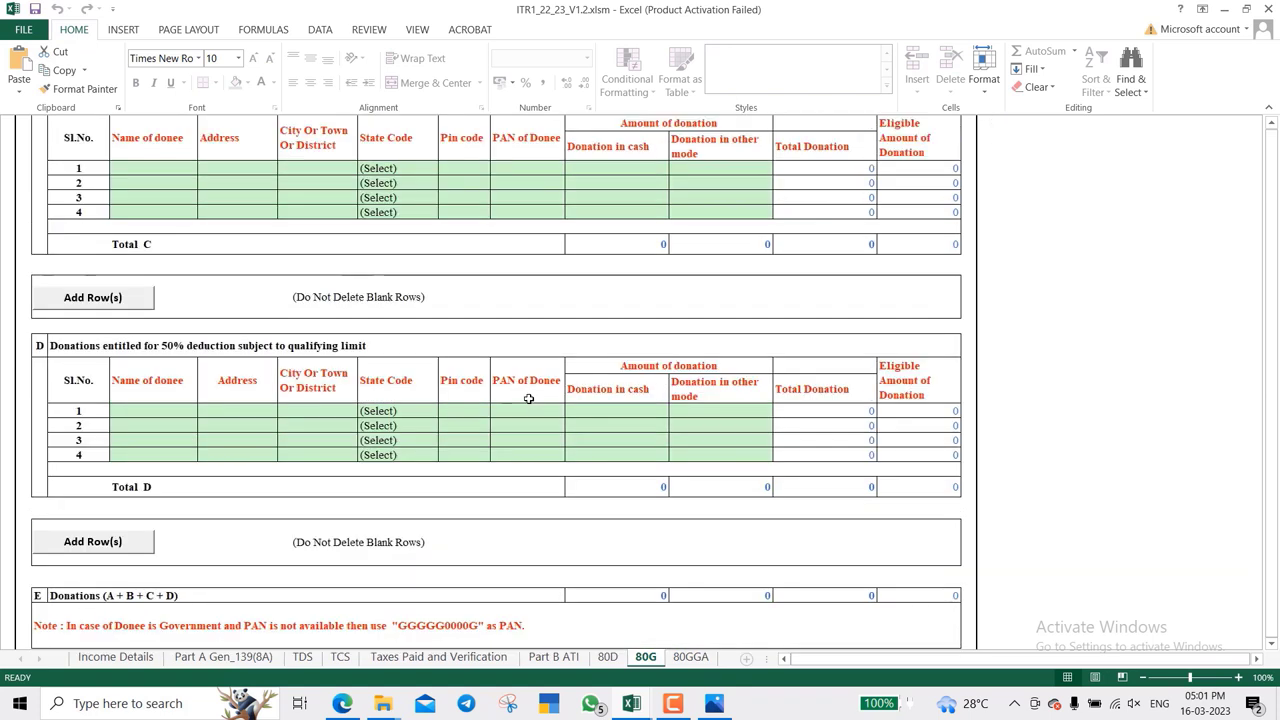
scroll(529, 398, up, 20)
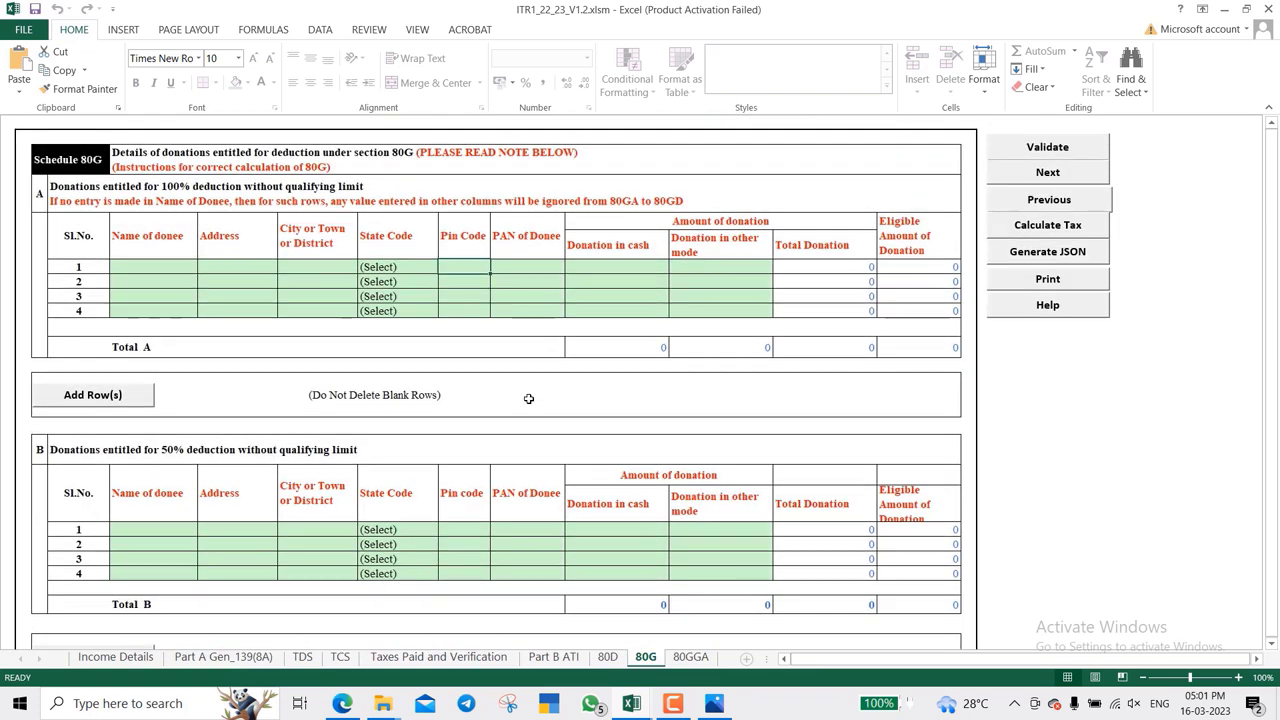
click(690, 657)
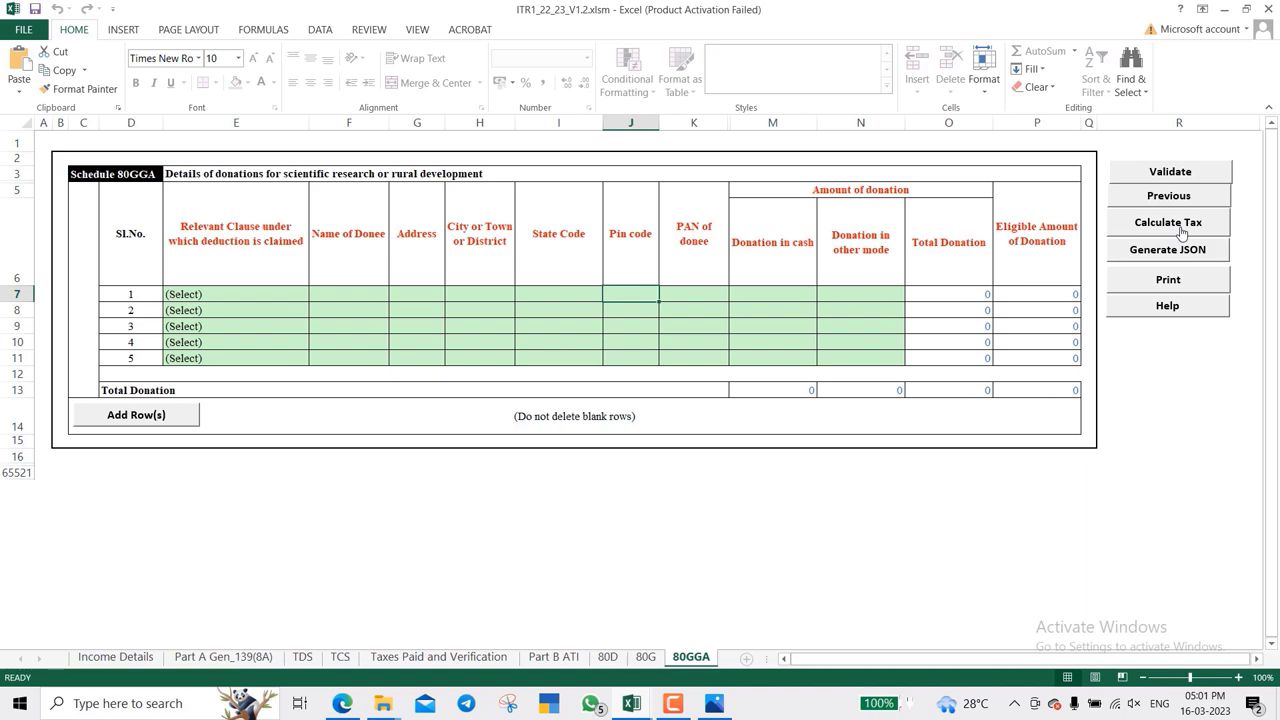
click(112, 657)
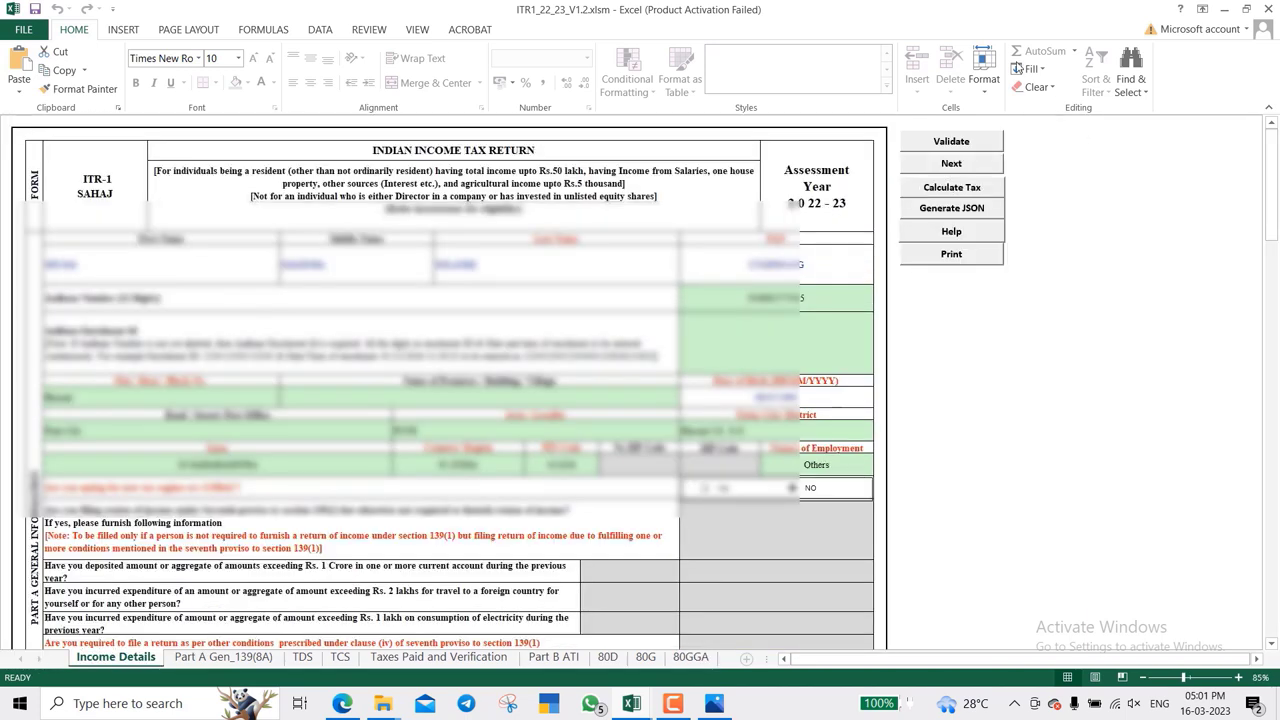
click(692, 656)
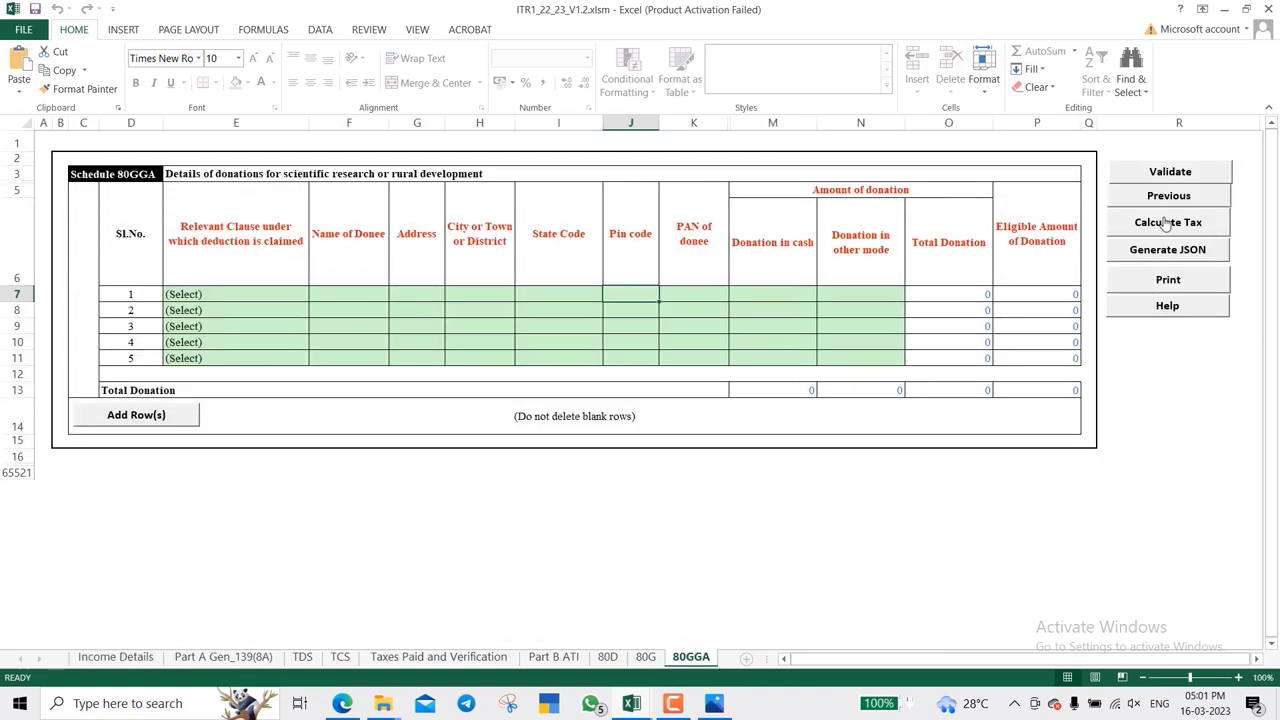
click(1165, 223)
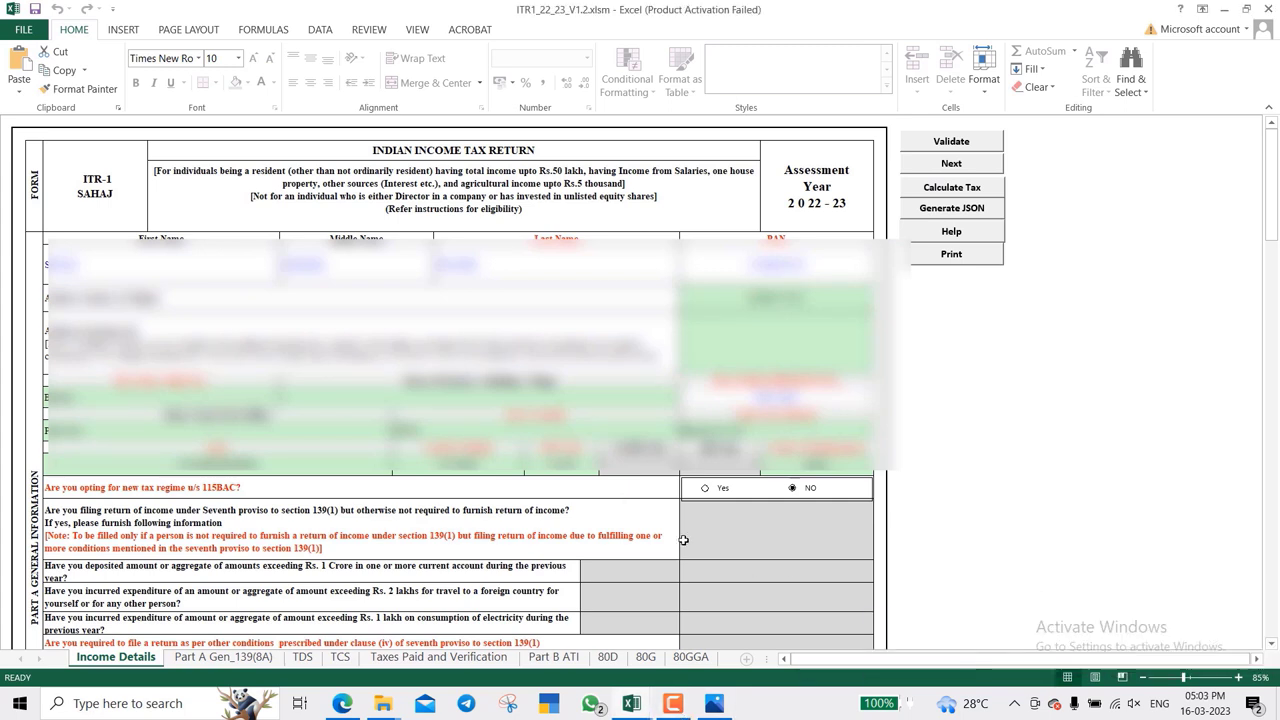
- Check total income 346000, tax 4800 fully rebated under 87A, and the 1000 234F fee
scroll(683, 540, down, 15)
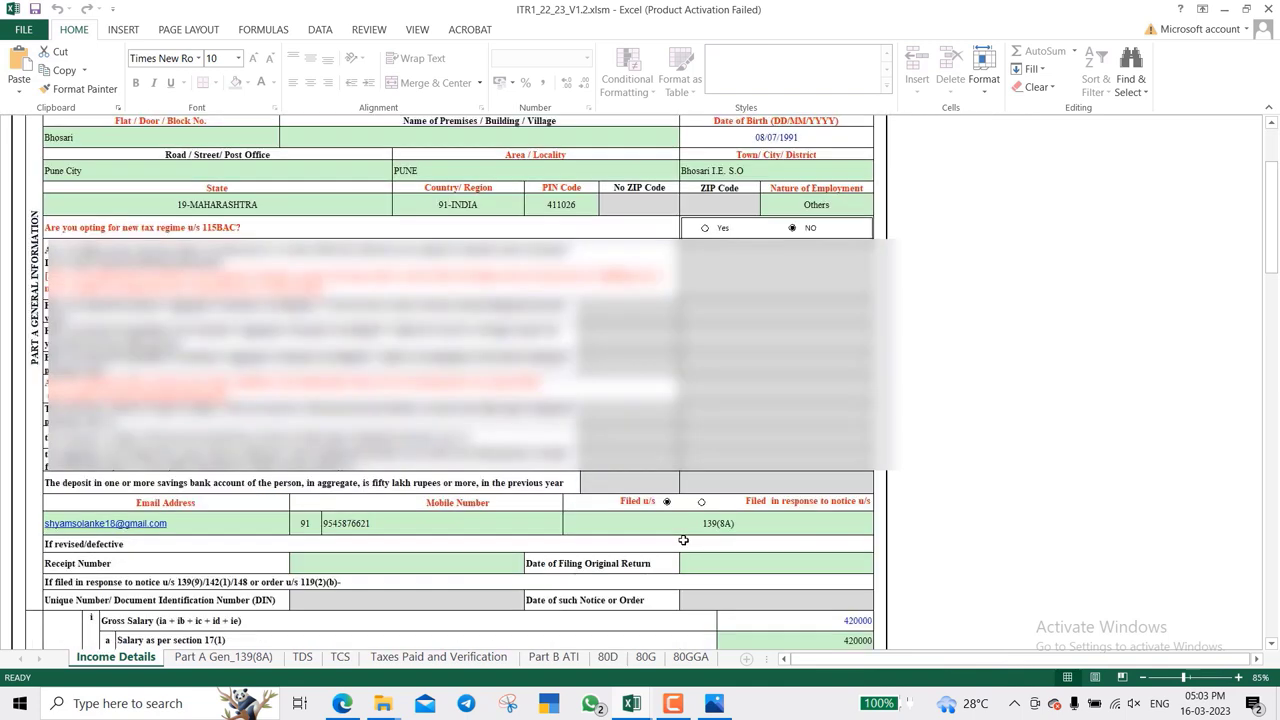
scroll(683, 540, down, 15)
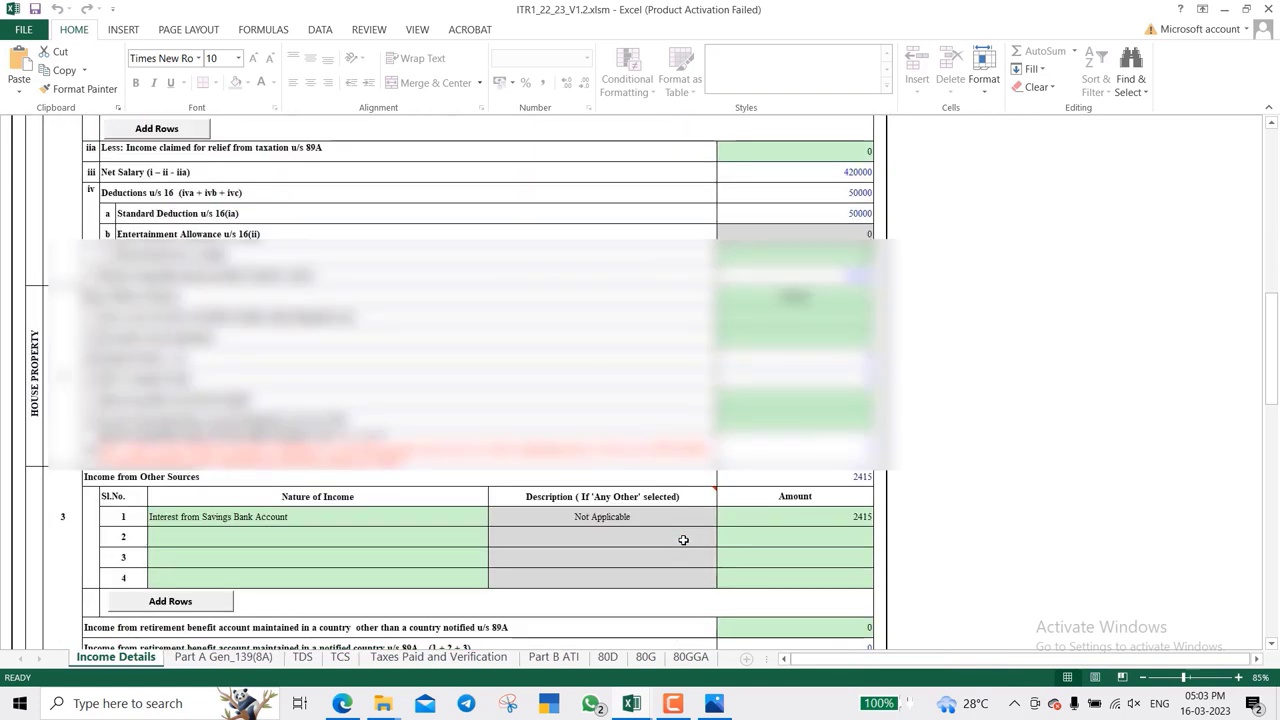
scroll(683, 540, down, 15)
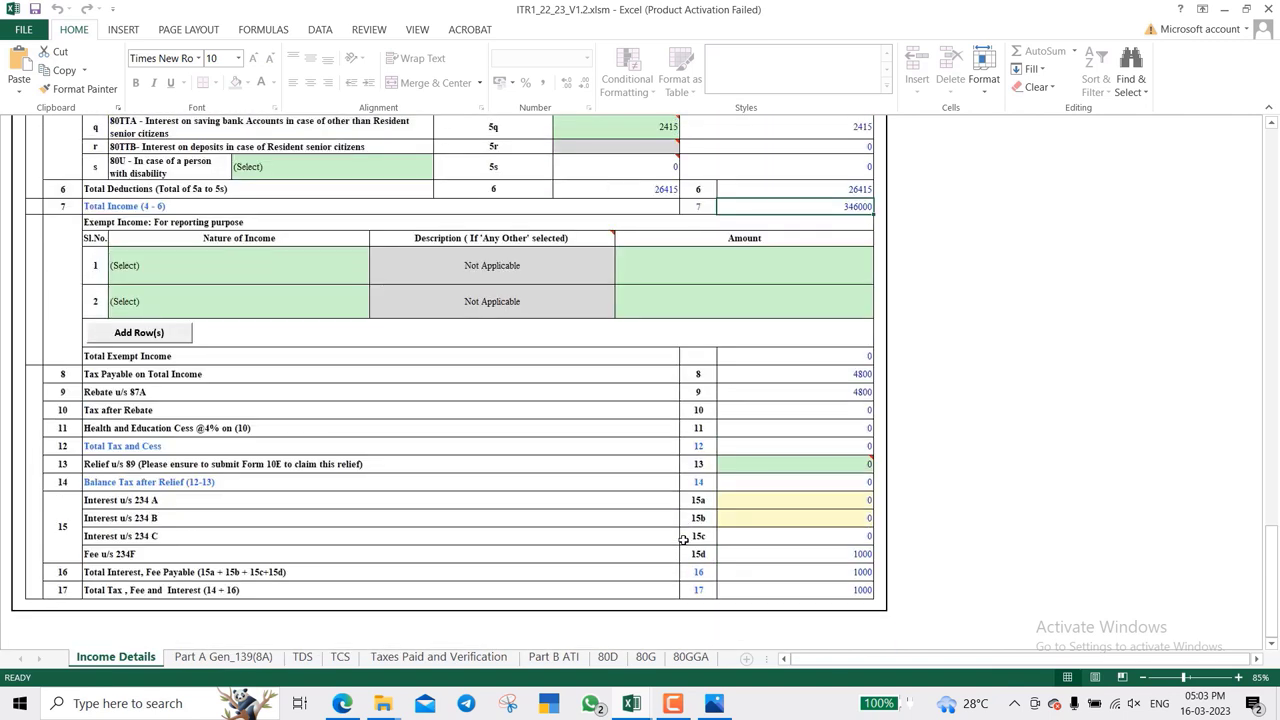
click(806, 381)
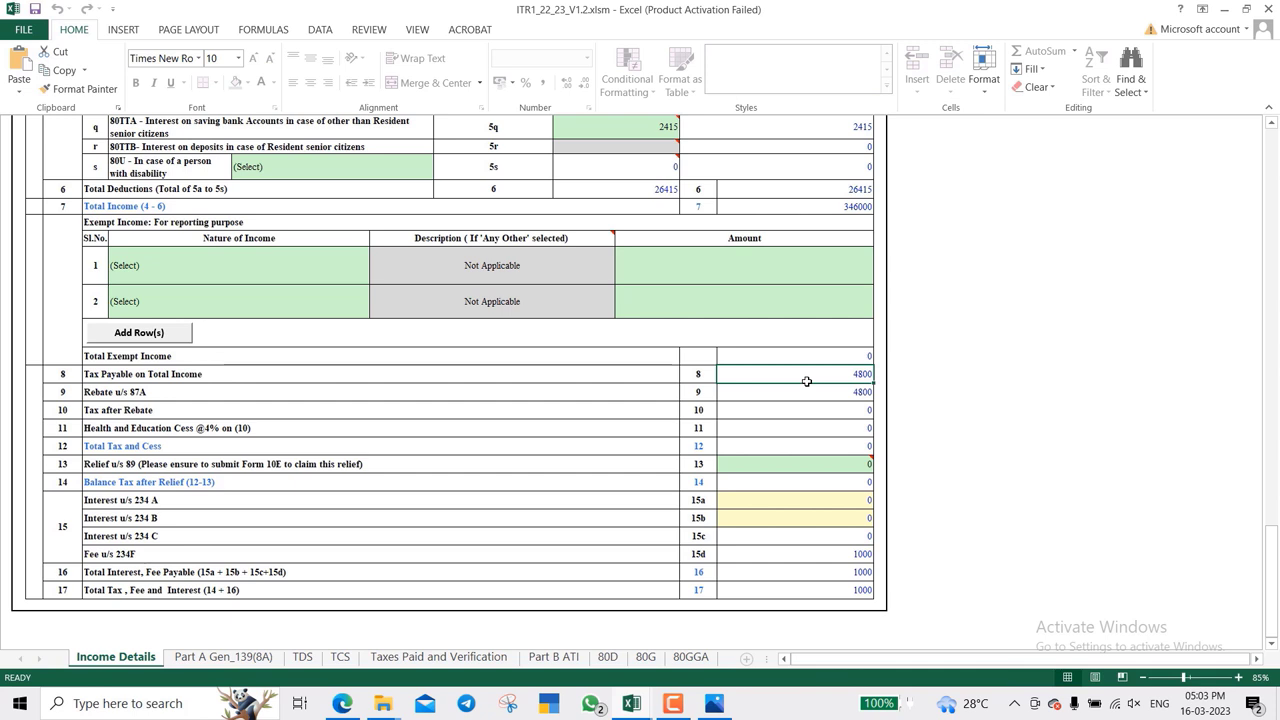
click(804, 399)
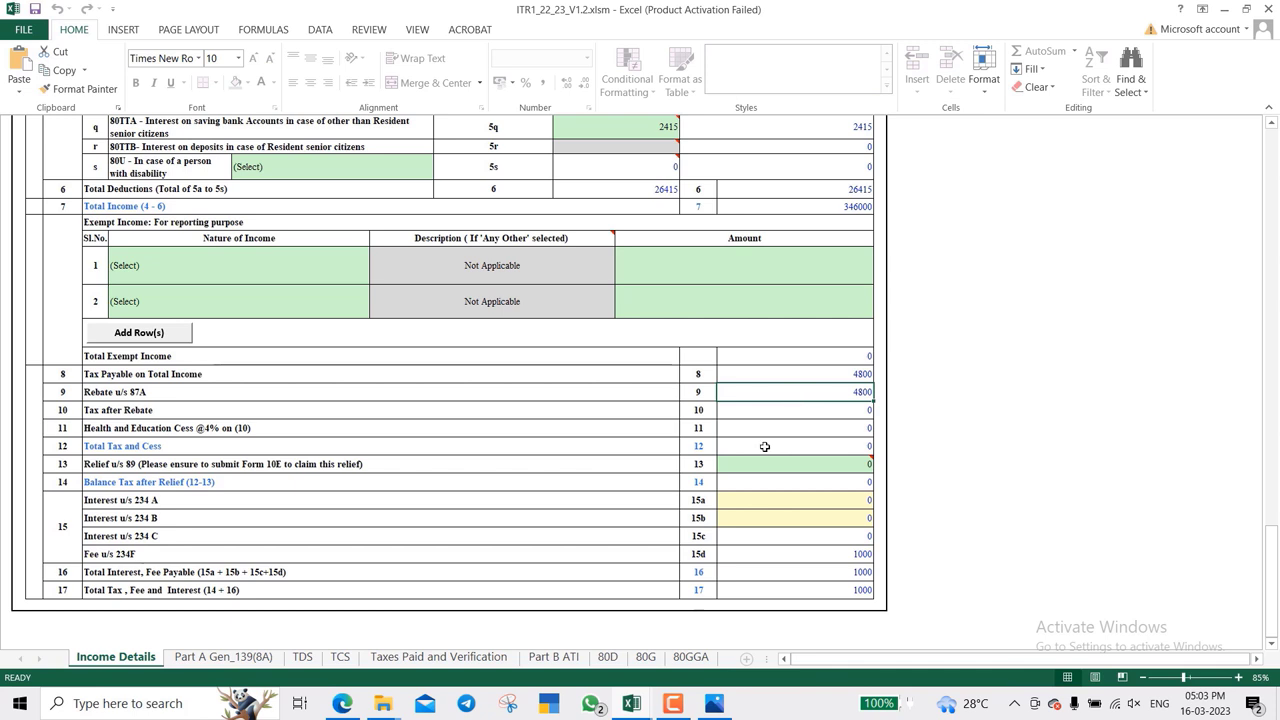
click(762, 556)
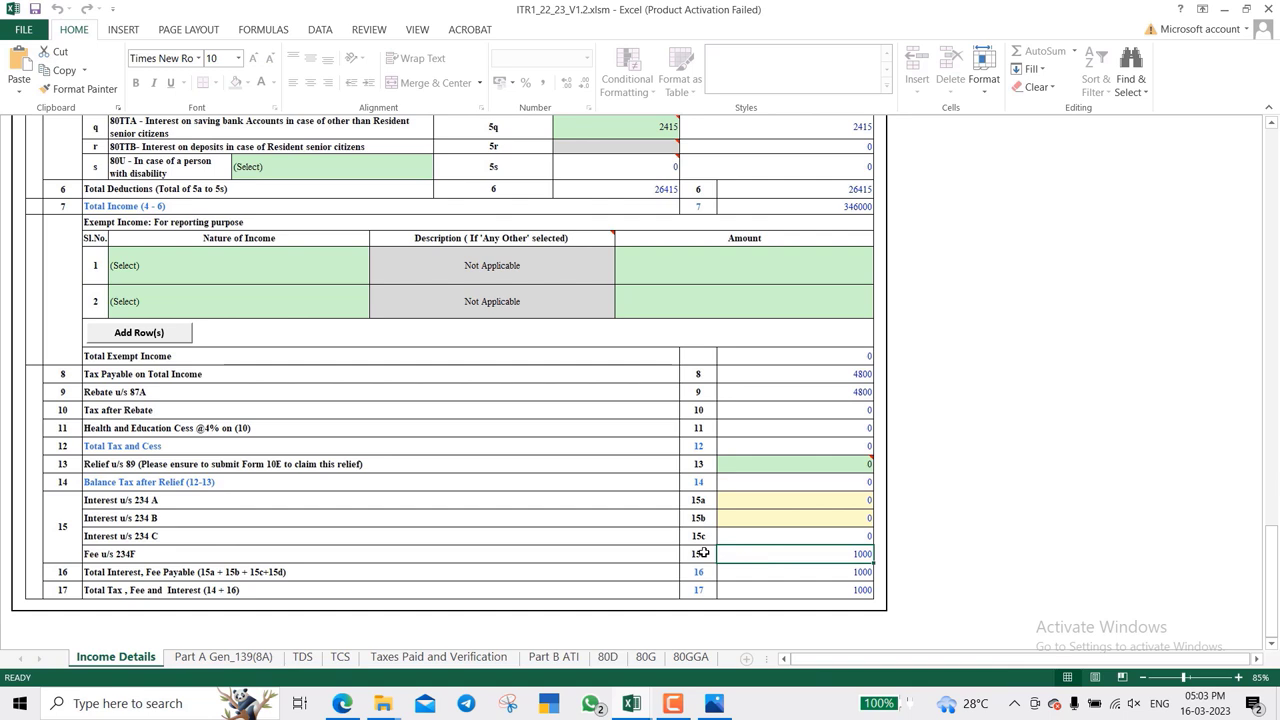
click(553, 657)
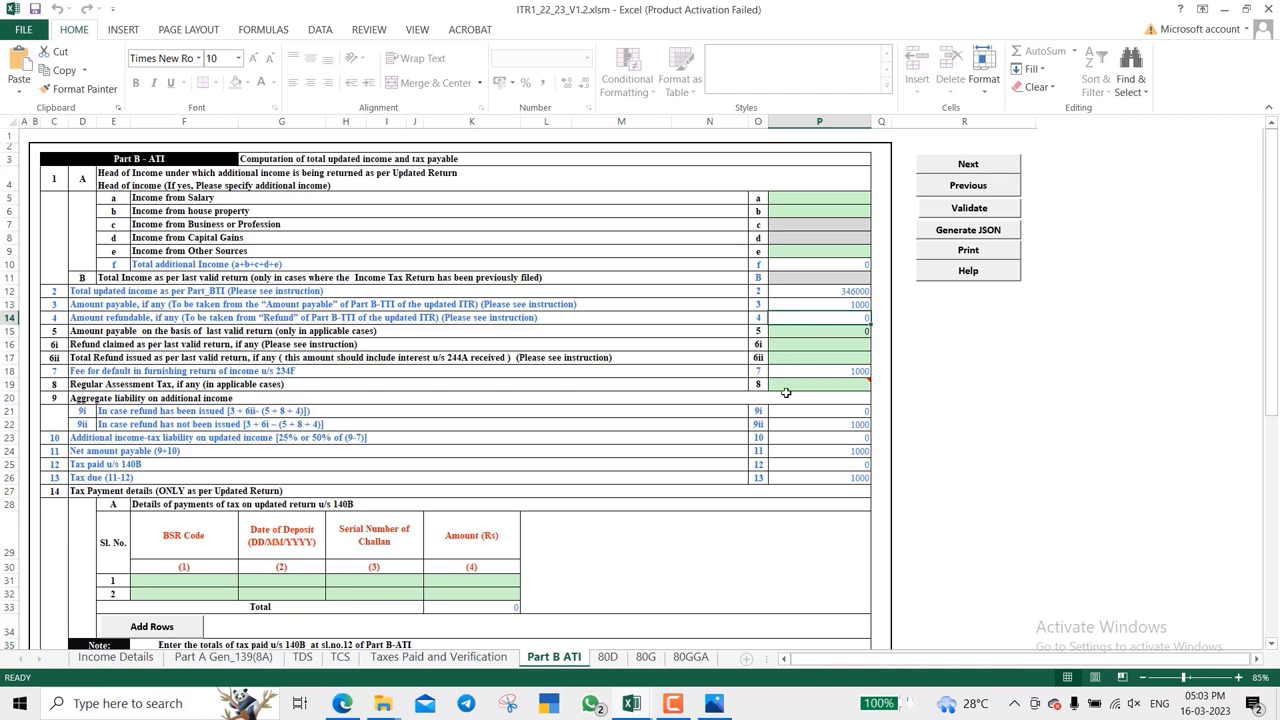
- Inspect the Part B ATI liability and 140B tax paid rows confirming 1000 tax due, then go to the browser
click(790, 429)
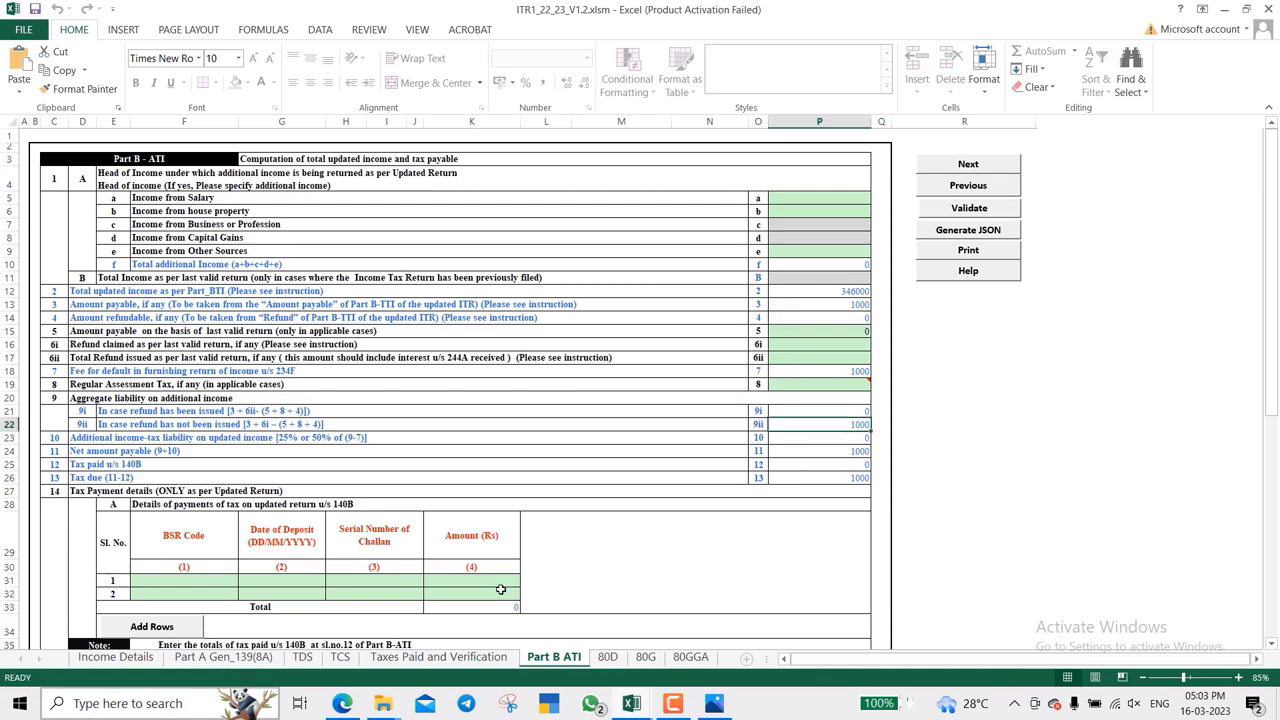
click(792, 463)
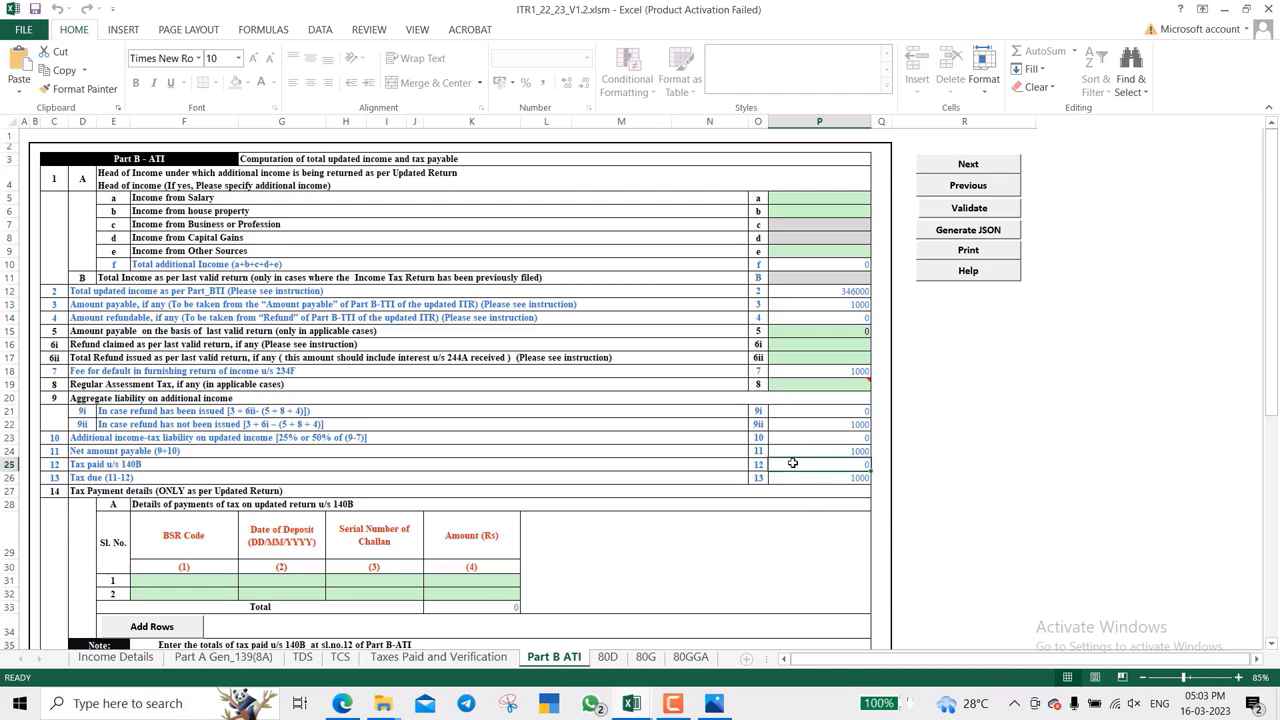
scroll(792, 463, down, 4)
scroll(792, 463, down, 2)
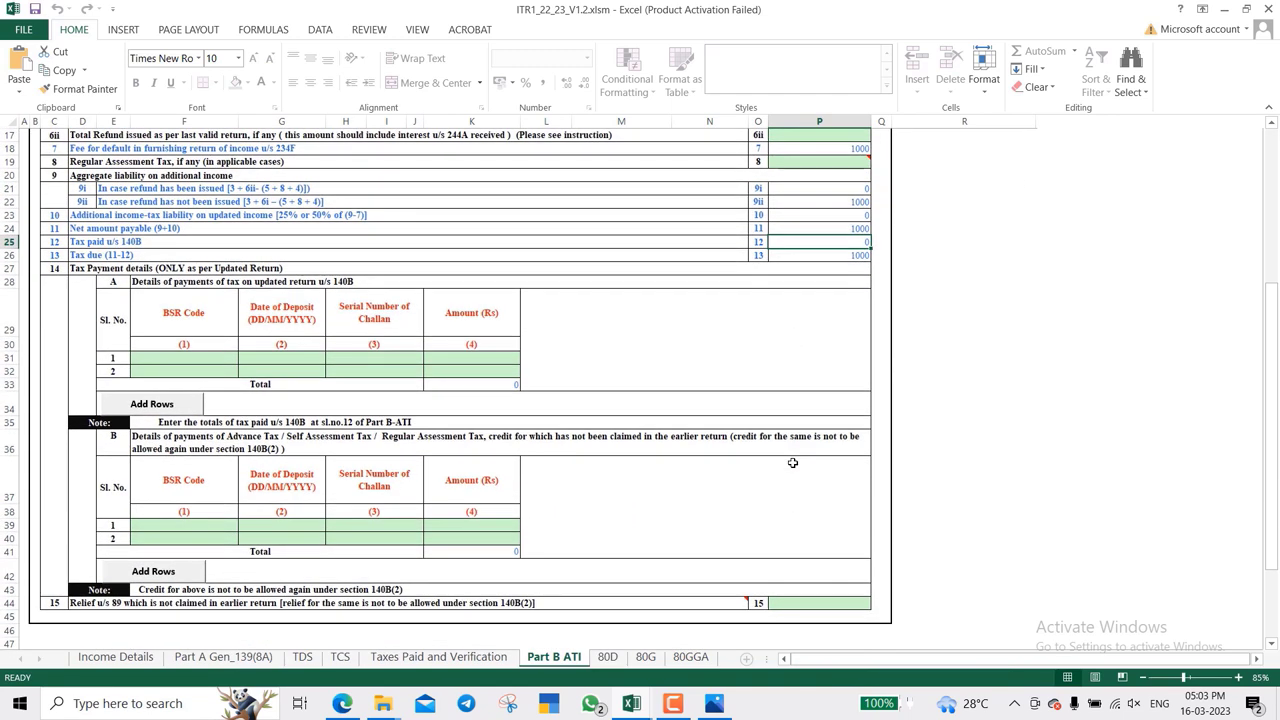
scroll(792, 463, up, 5)
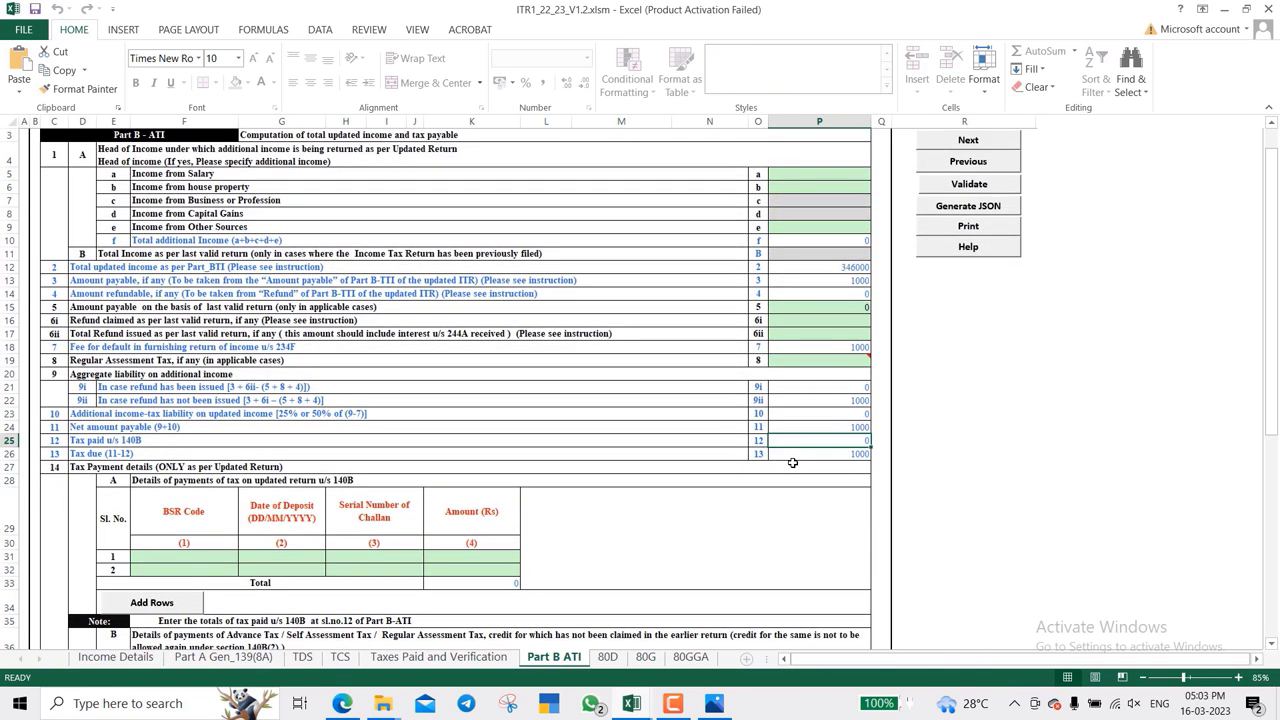
key(Down)
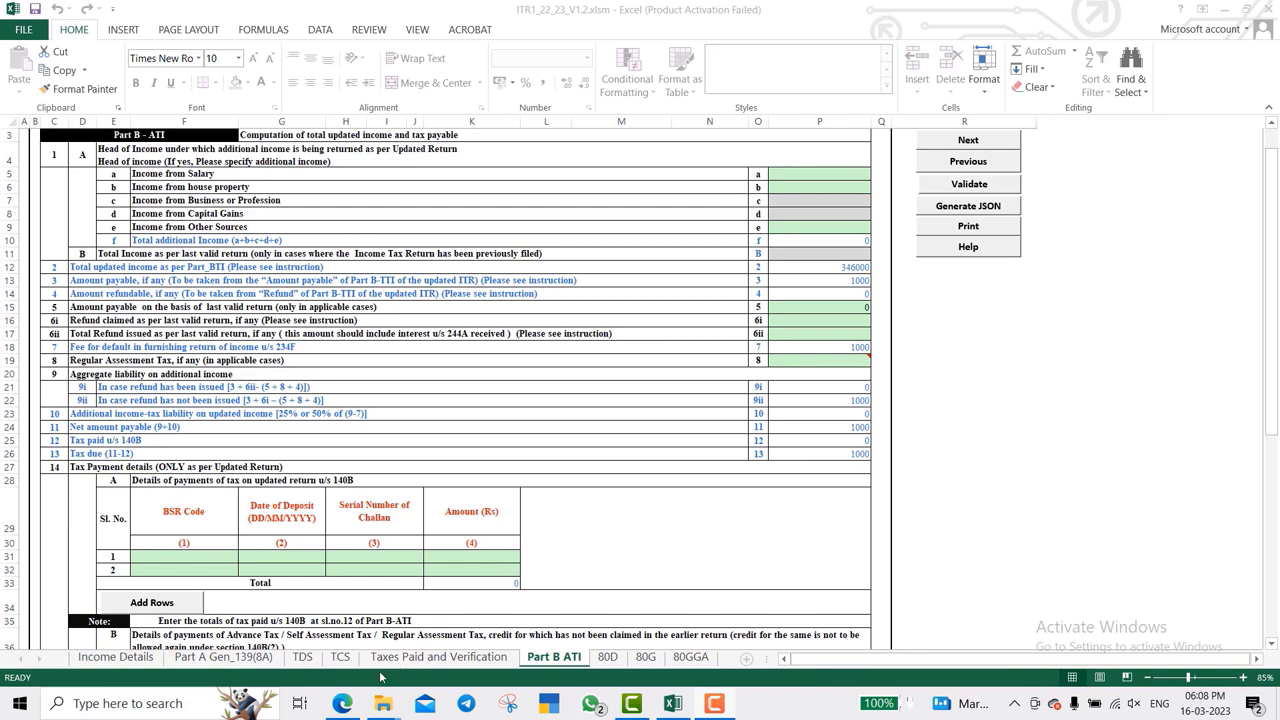
click(343, 705)
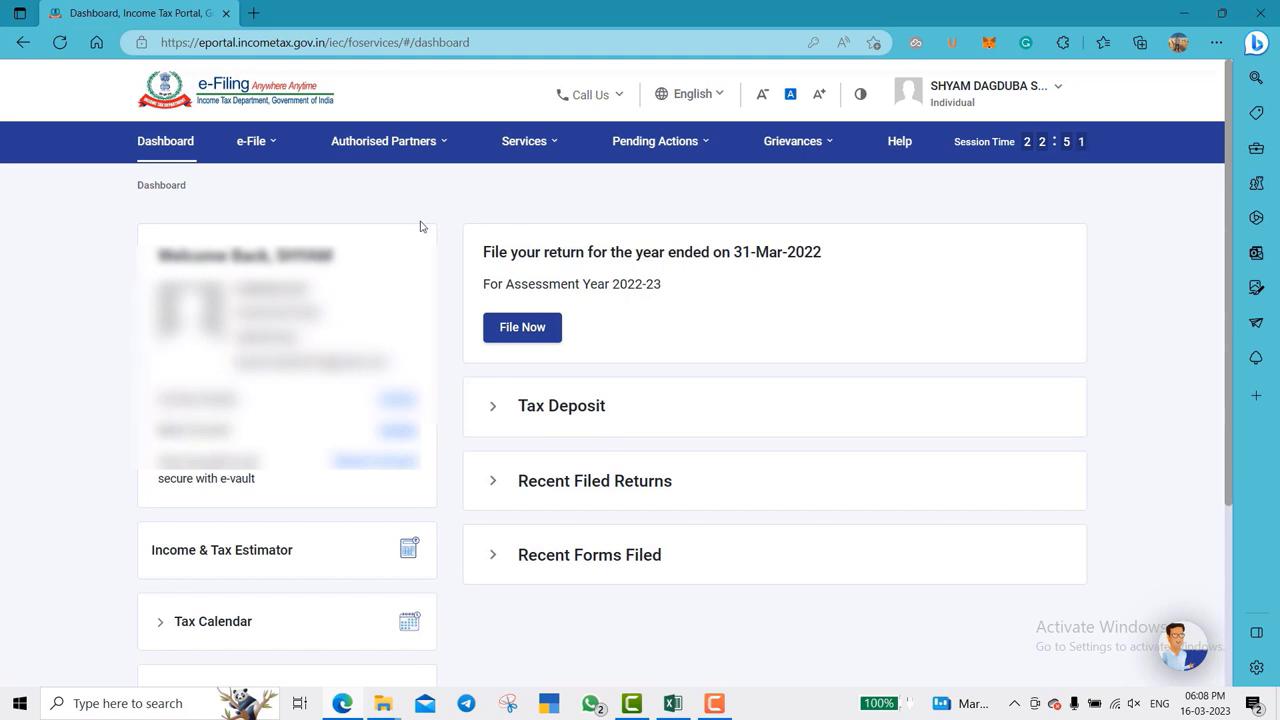
- Go to e-Pay Tax from the e-File menu
mouse_move(263, 162)
mouse_move(277, 190)
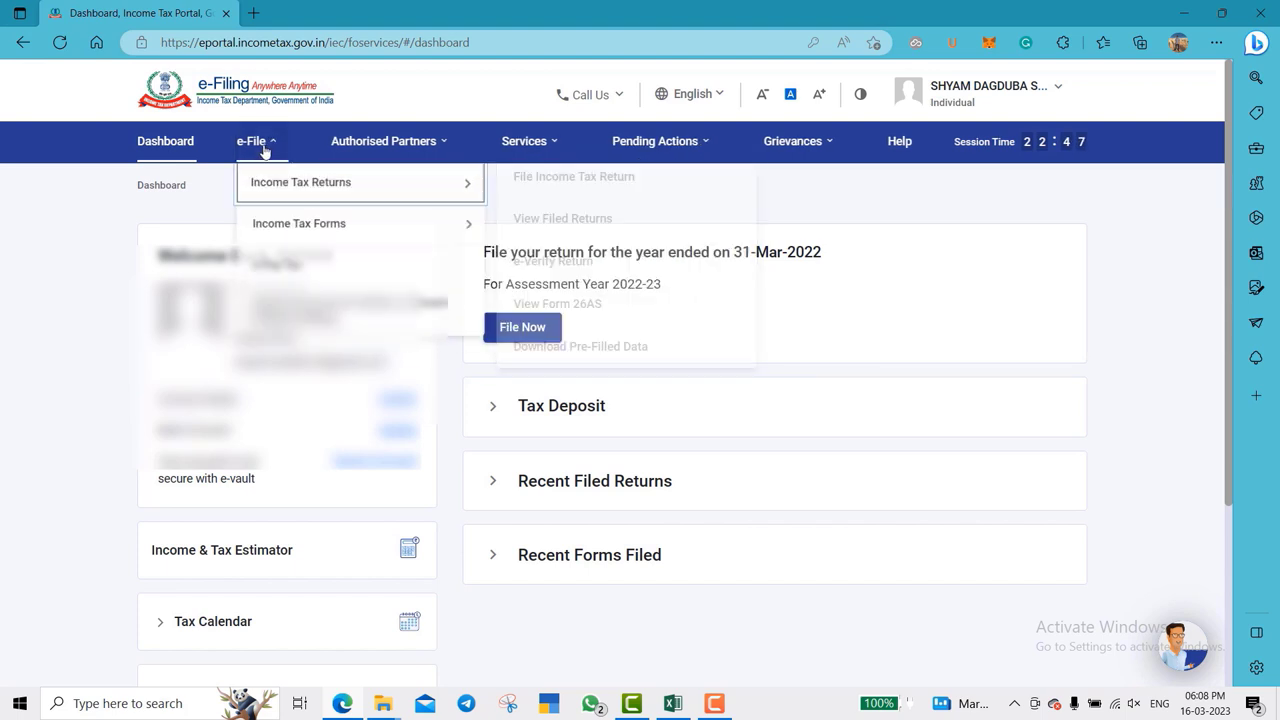
click(280, 269)
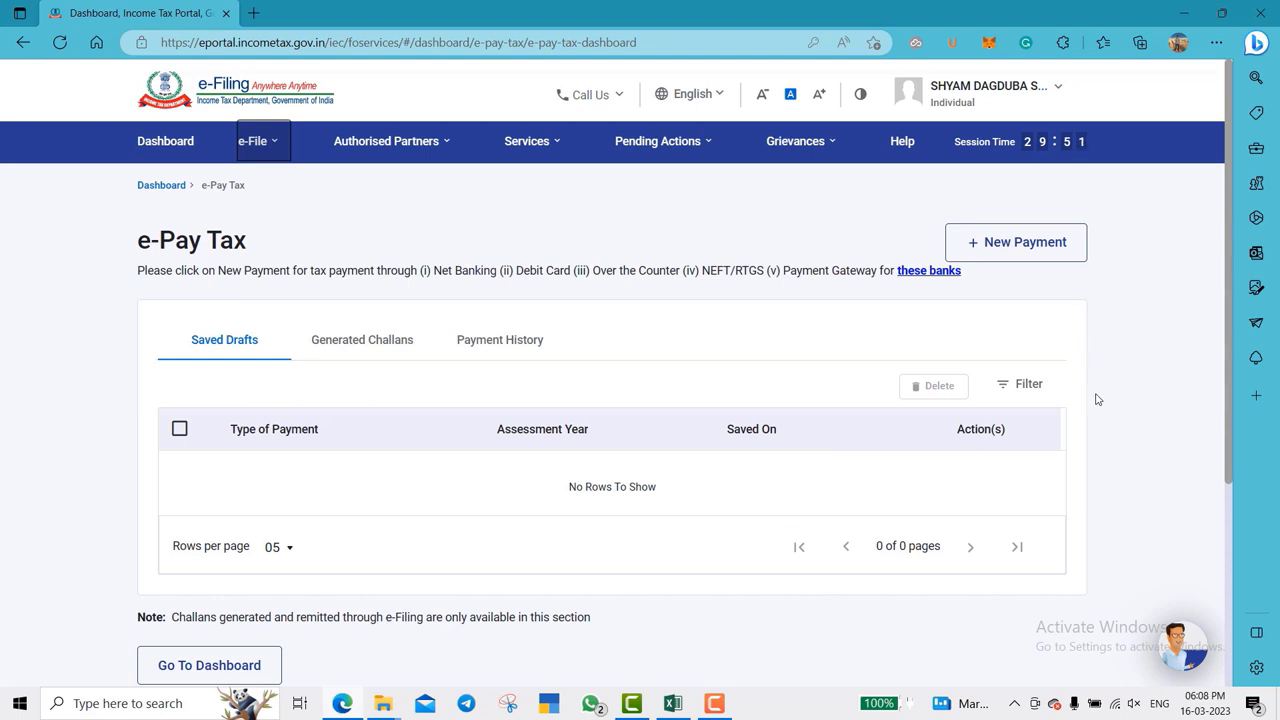
- Start a new Income Tax payment for AY 2022-23 as Self-Assessment Tax (300) and continue
click(1040, 255)
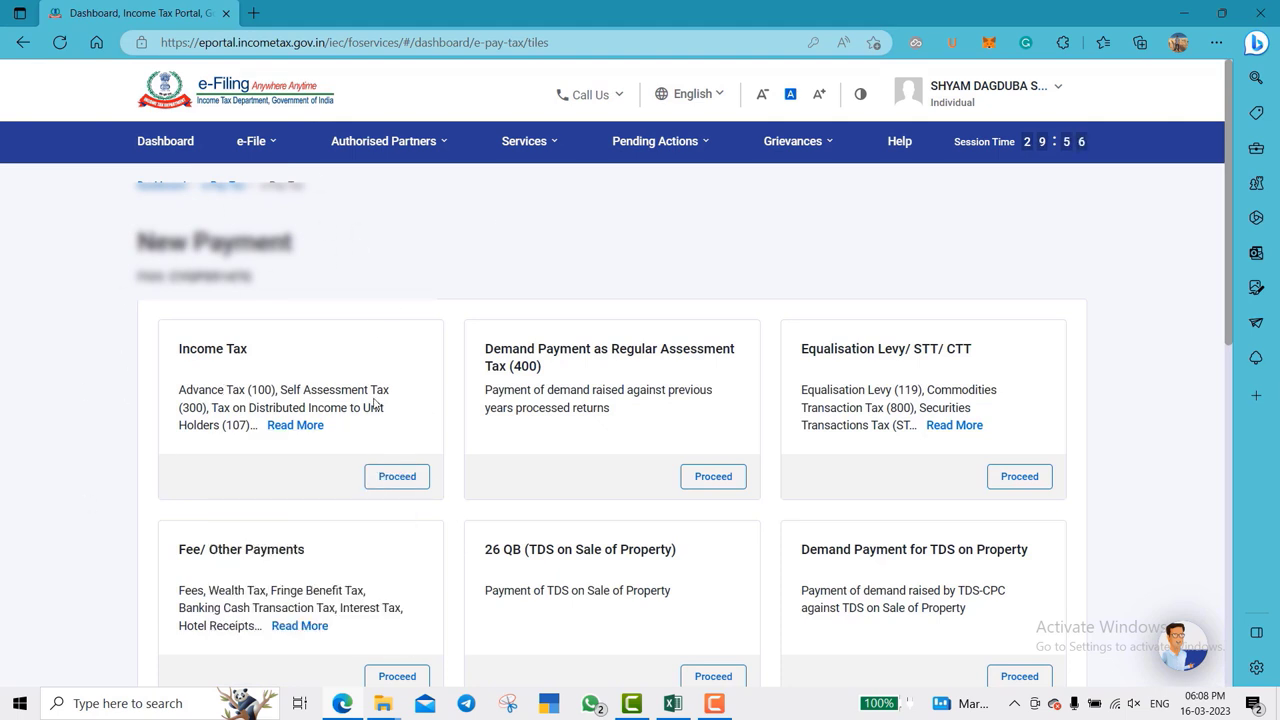
click(394, 476)
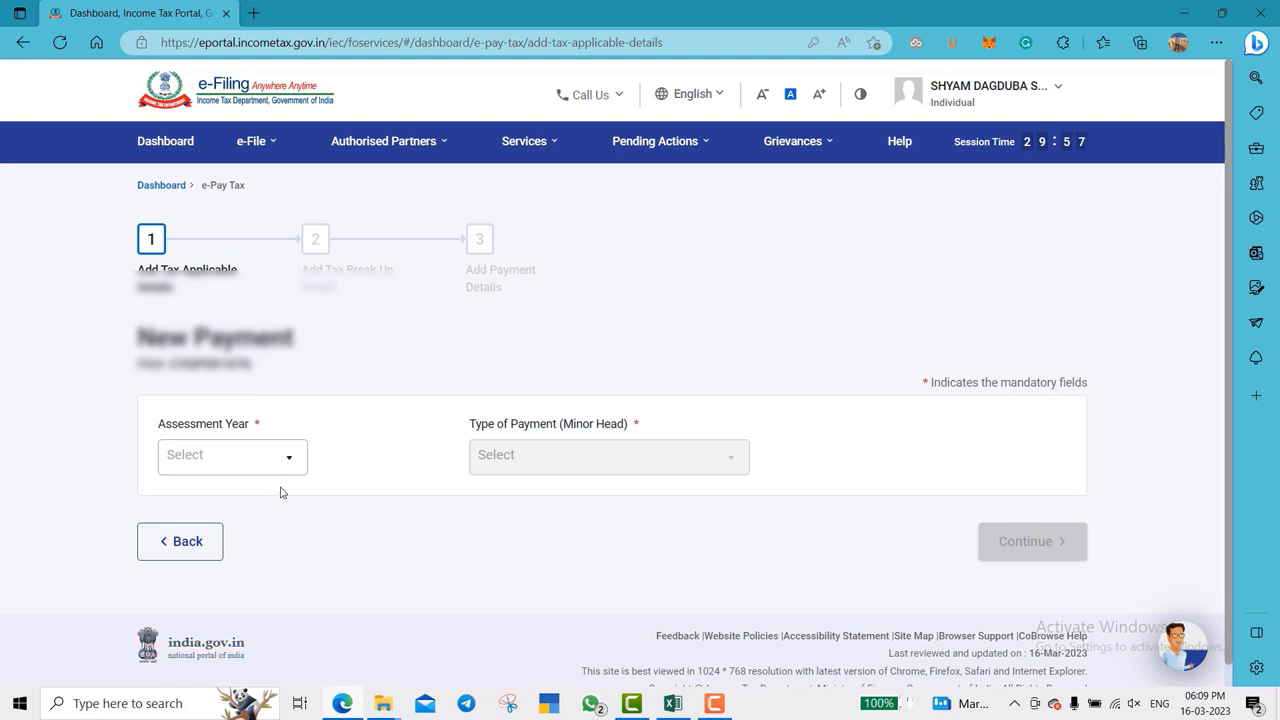
click(226, 455)
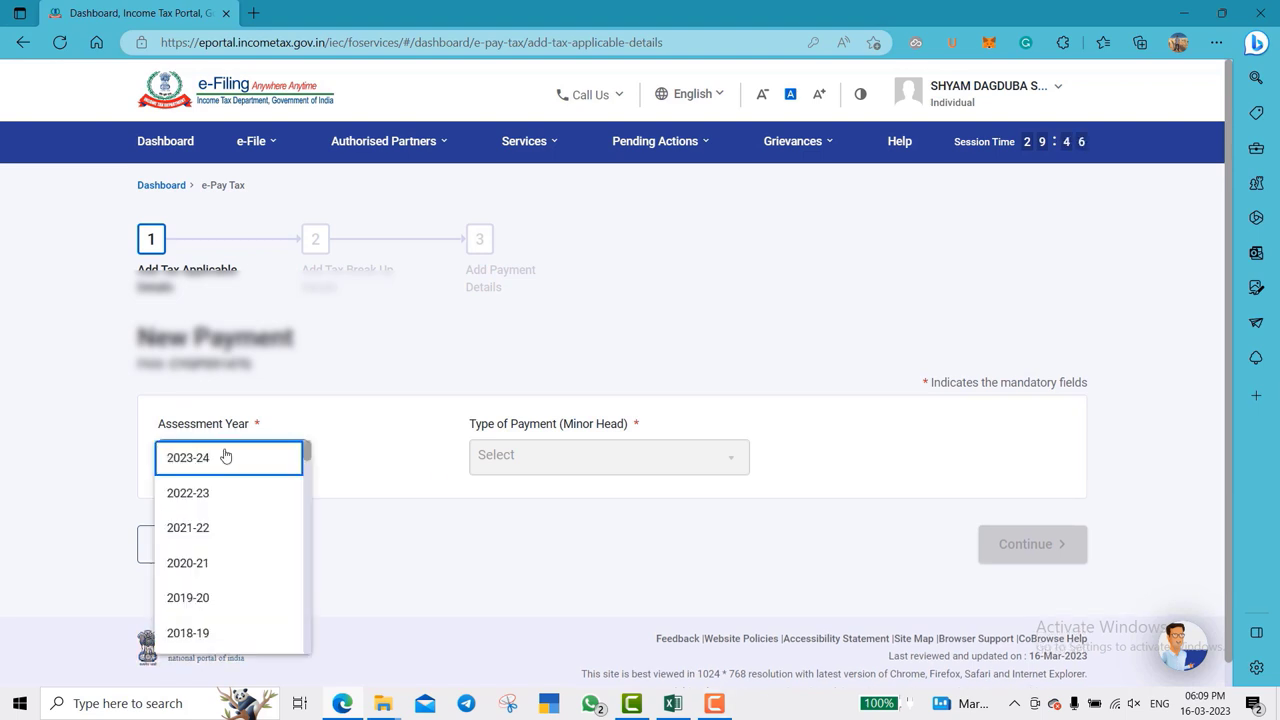
click(223, 495)
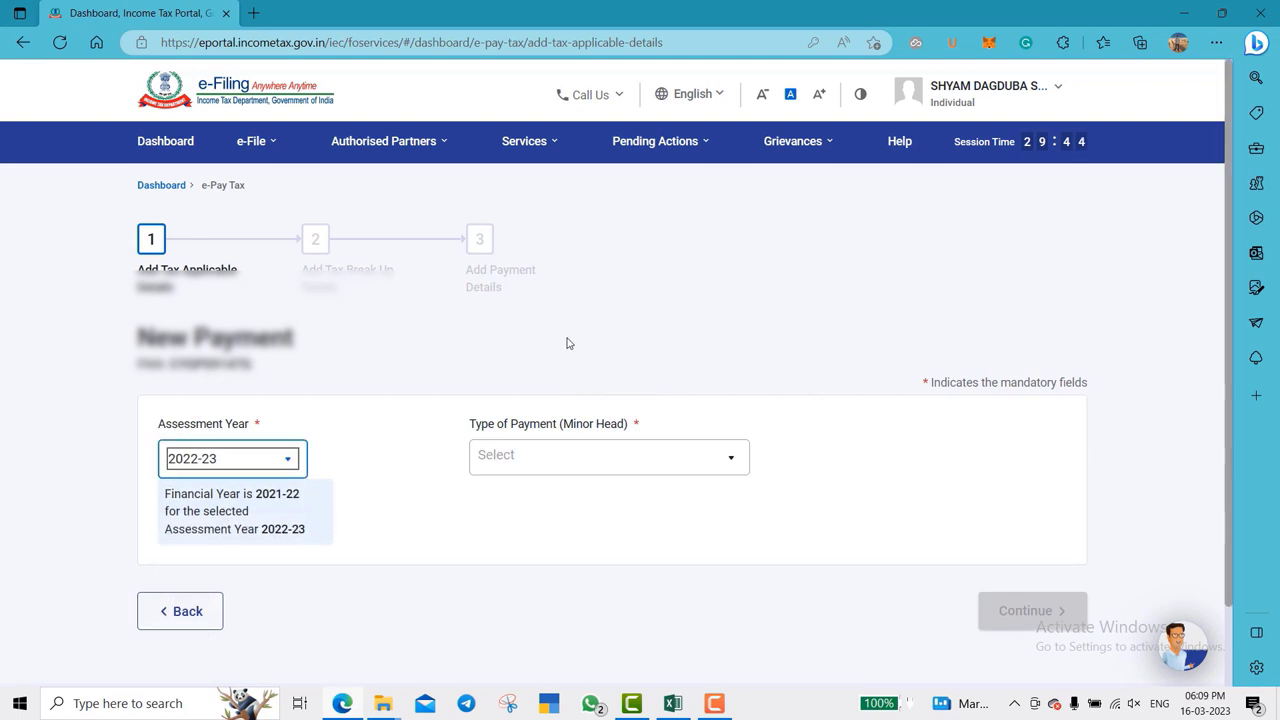
click(551, 459)
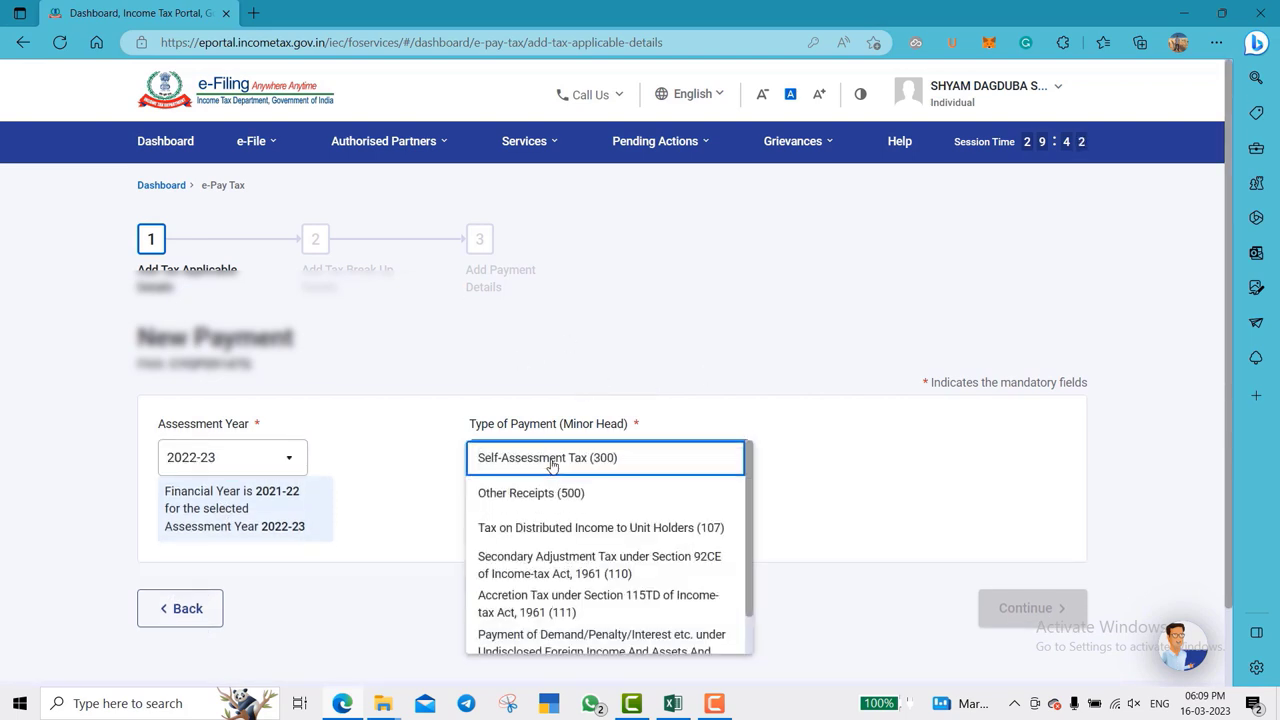
click(547, 464)
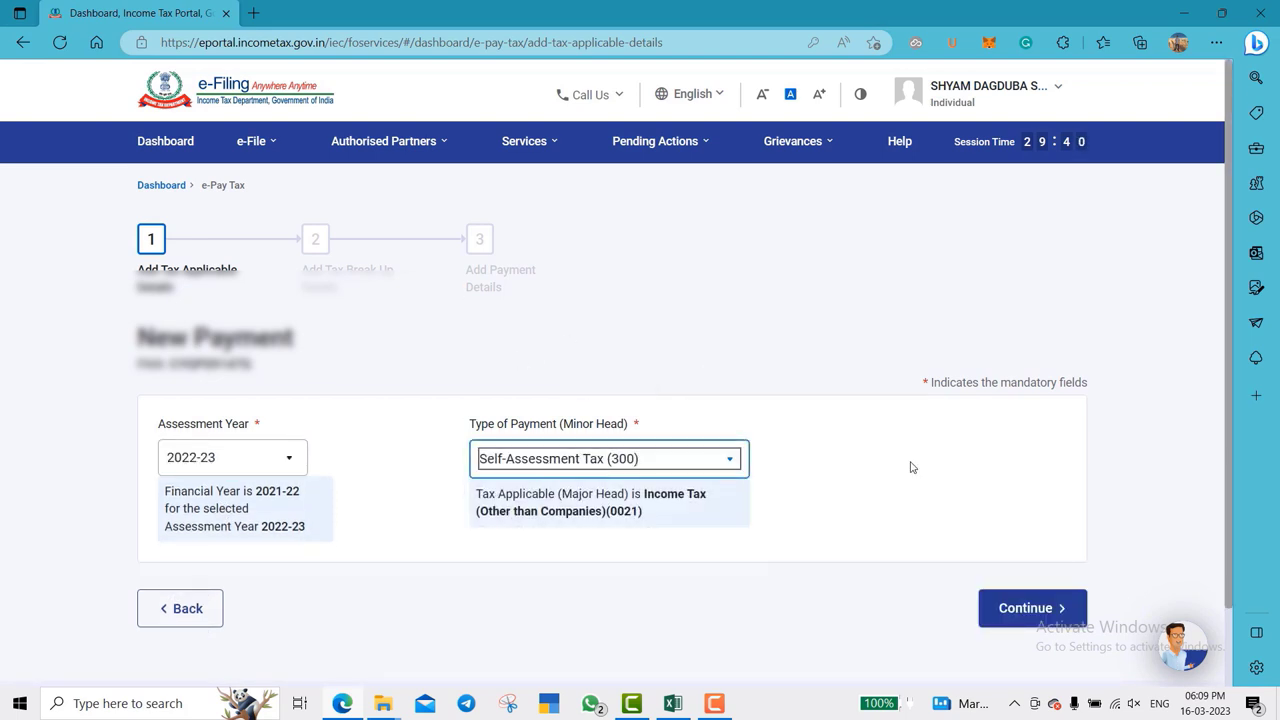
scroll(910, 467, down, 1)
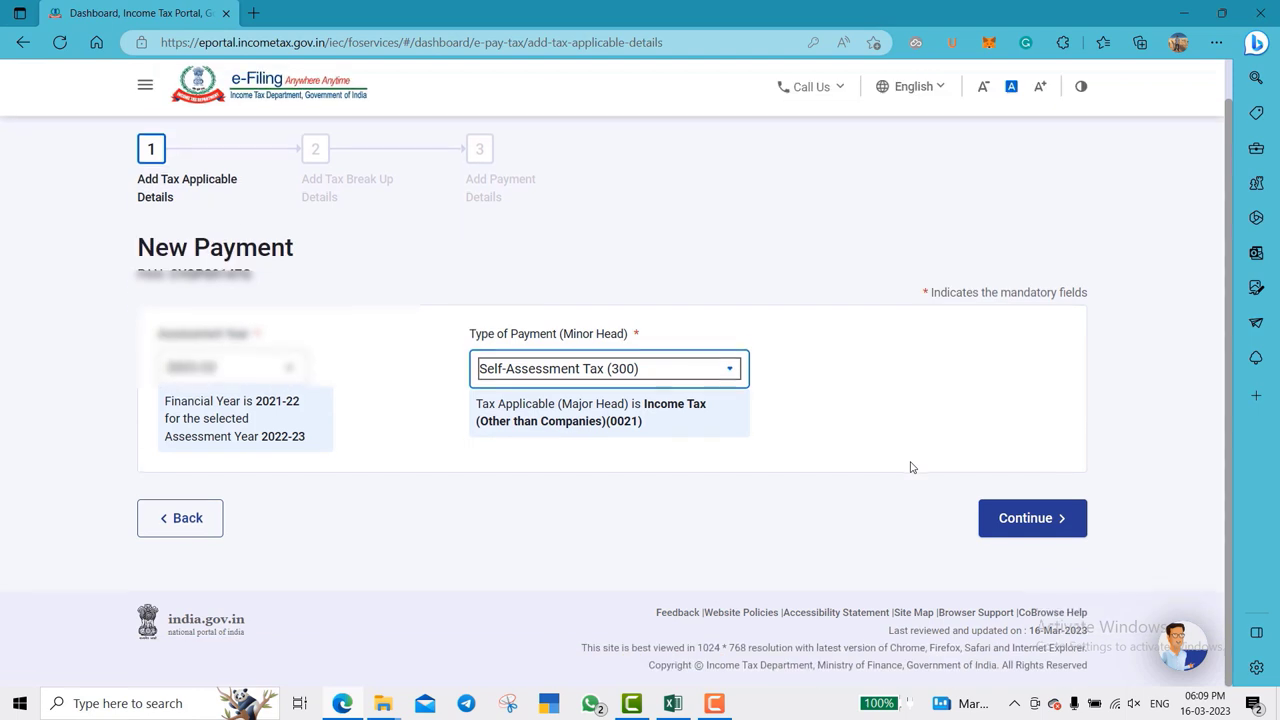
click(1050, 518)
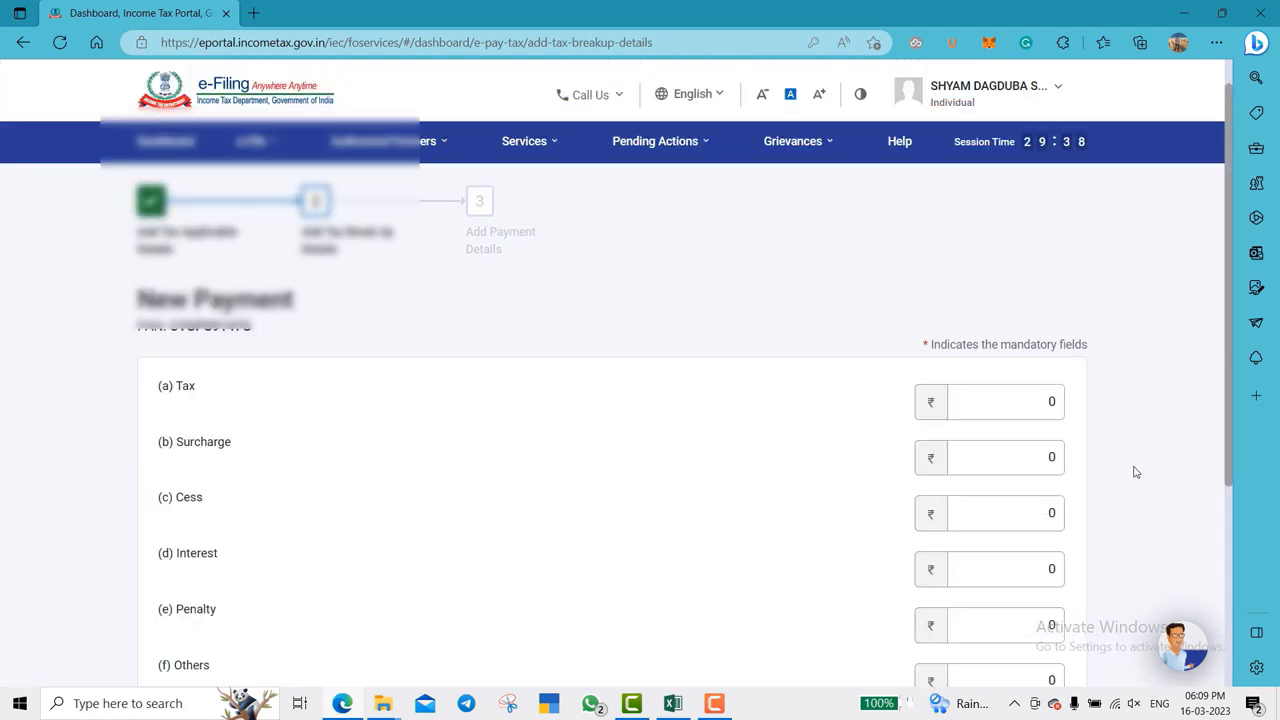
- Replace the 0 tax amount with 1,000 so the total reads ₹1,000, and continue
scroll(1136, 472, down, 2)
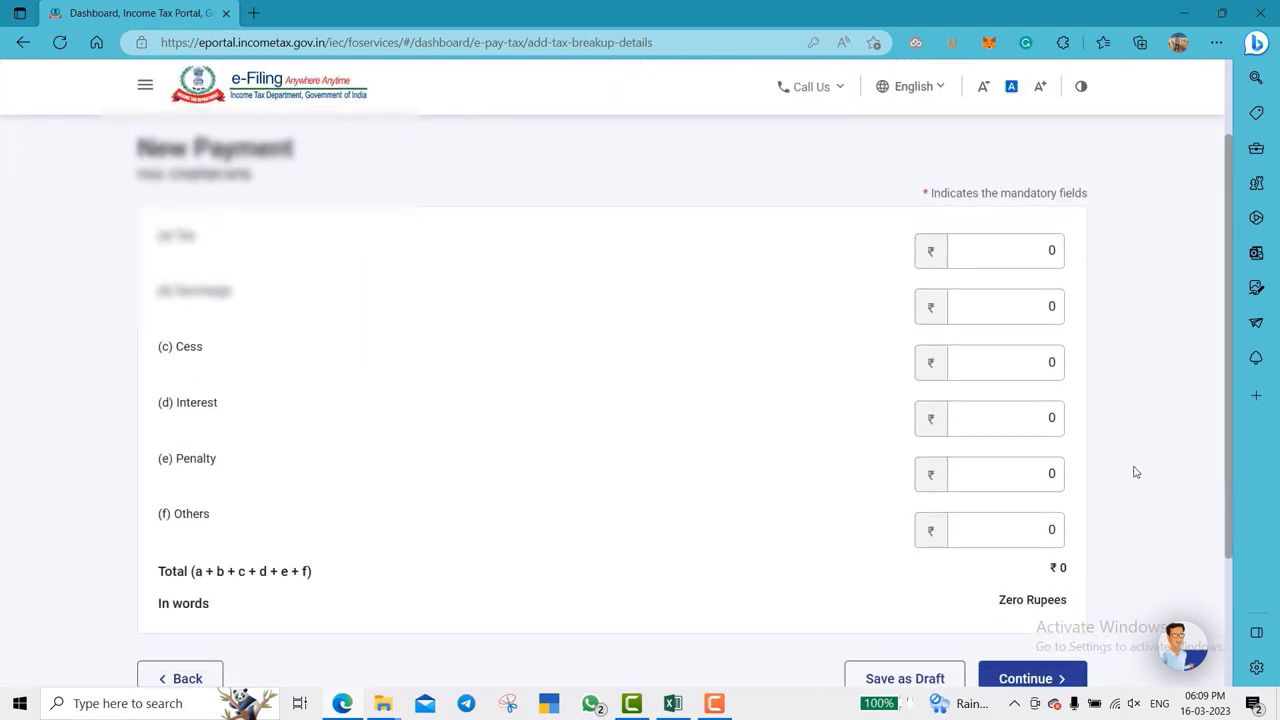
click(965, 242)
key(BackSpace)
text(1)
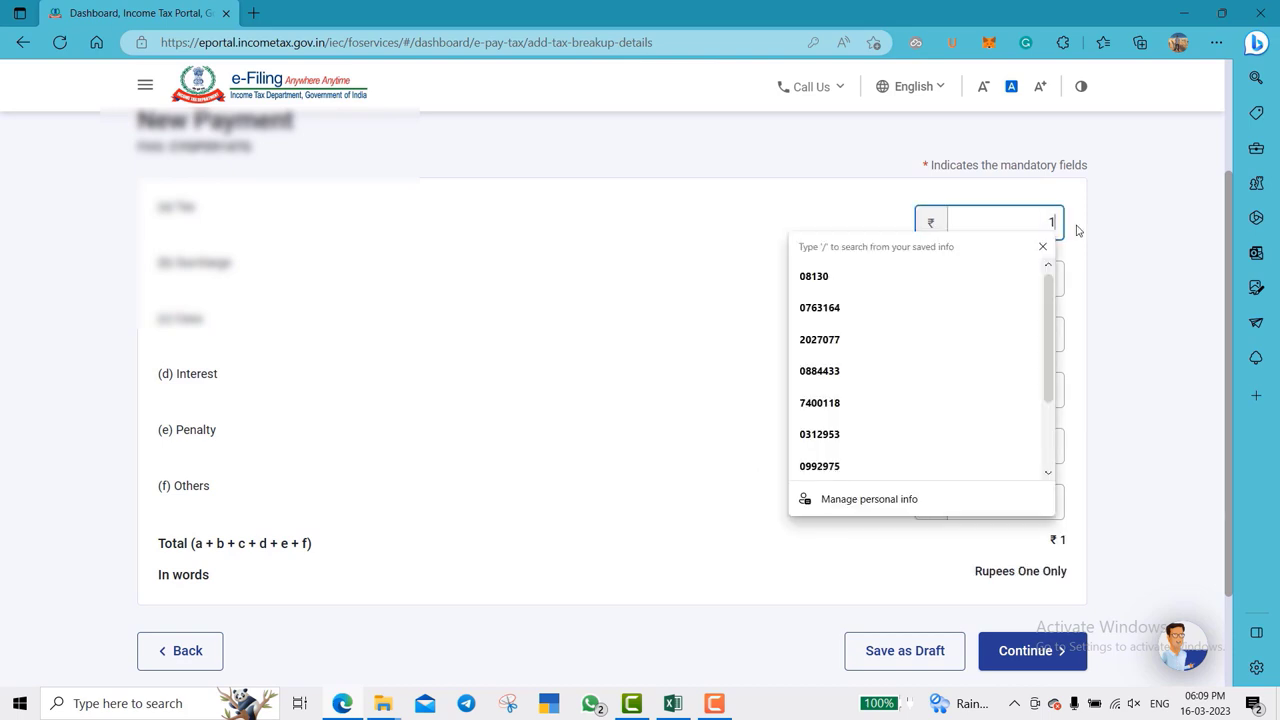
text(,000)
click(1090, 255)
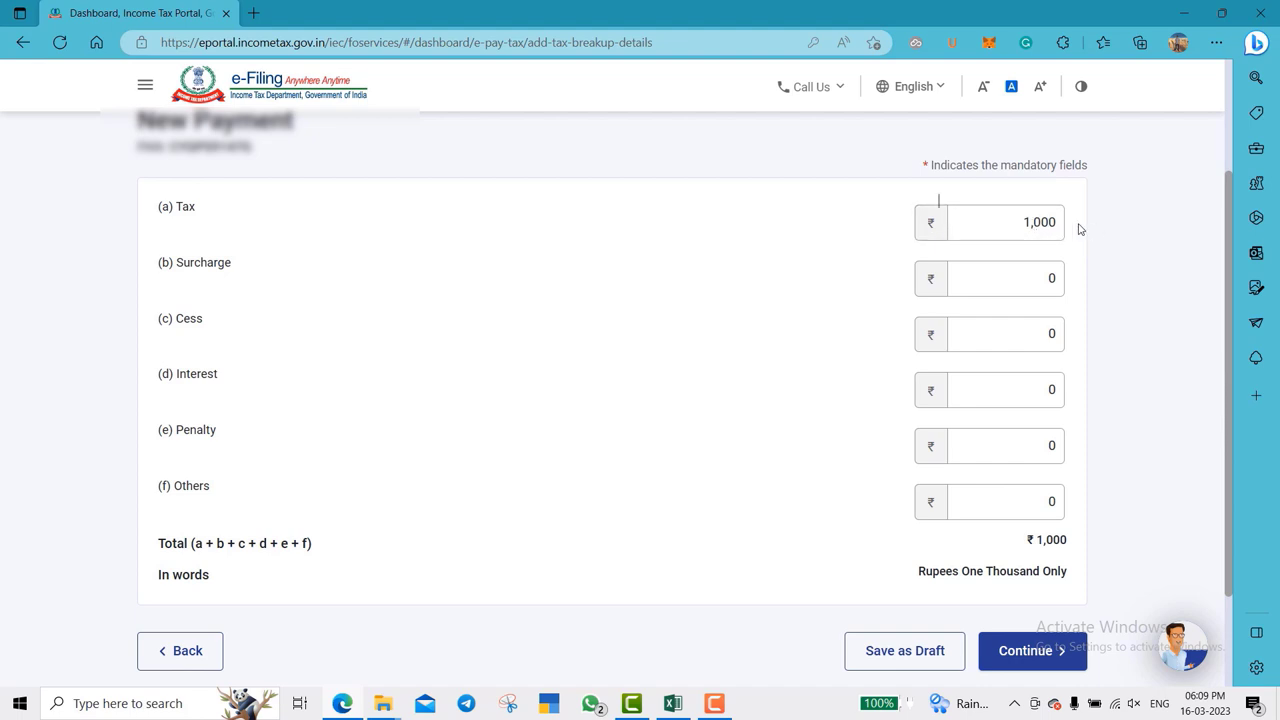
click(1016, 220)
click(1100, 269)
scroll(1100, 269, down, 2)
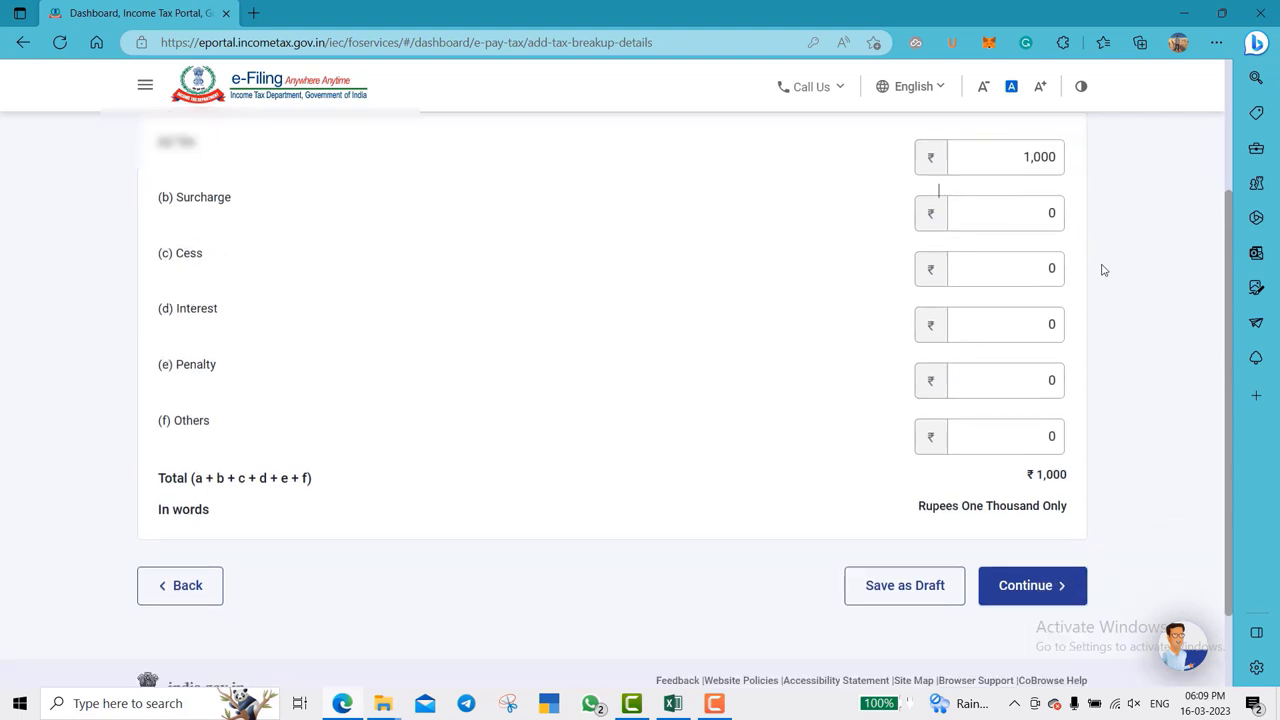
click(1030, 517)
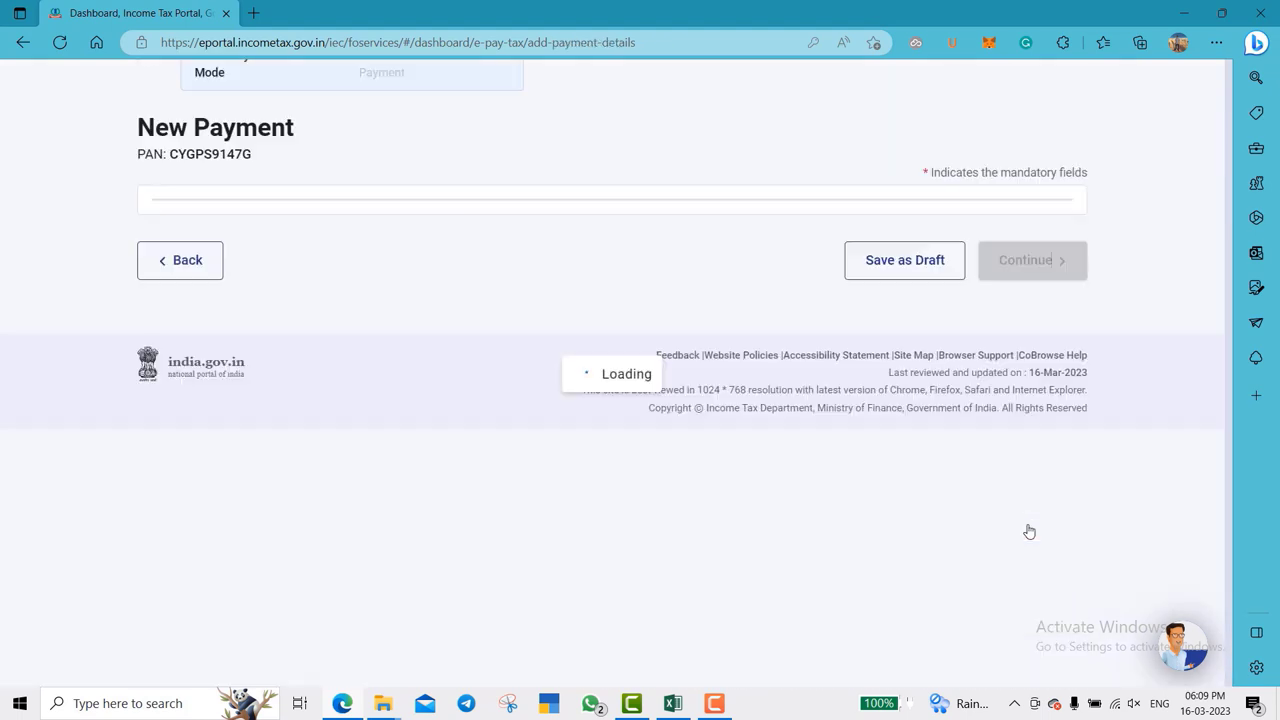
- Compare Debit Card, RTGS/NEFT and Net Banking modes, then choose Payment Gateway
scroll(1109, 486, down, 3)
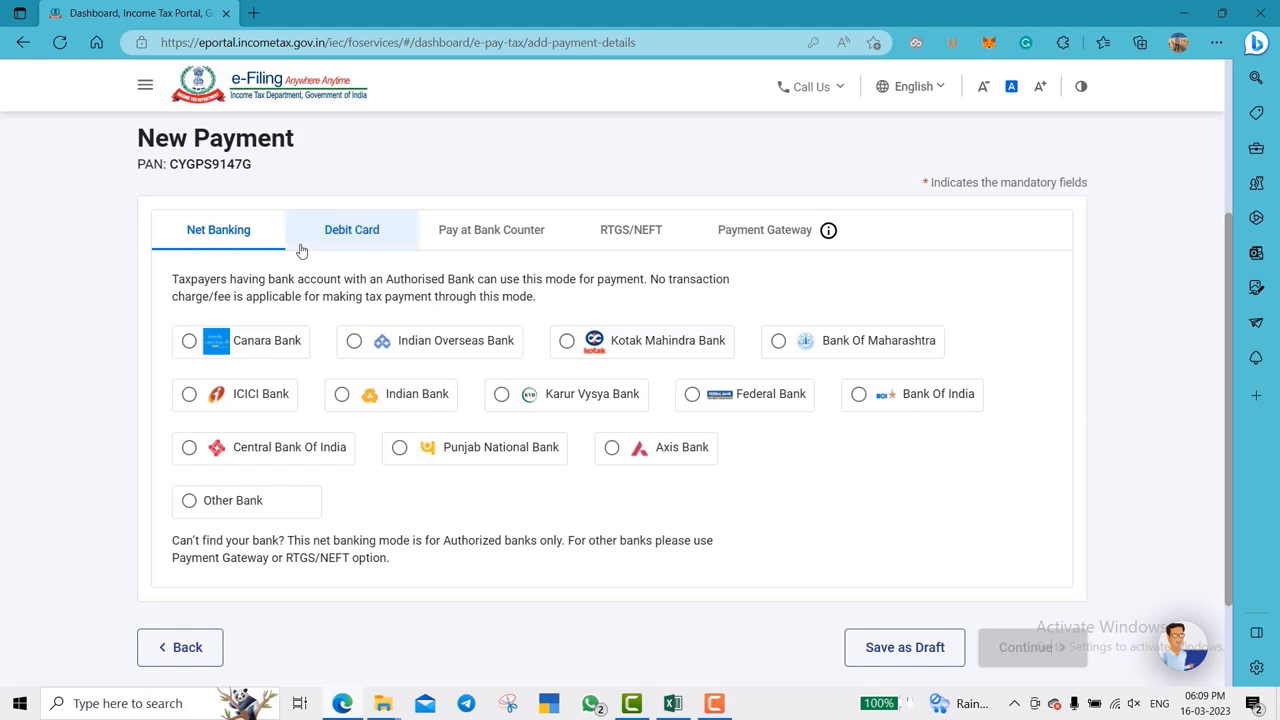
click(364, 230)
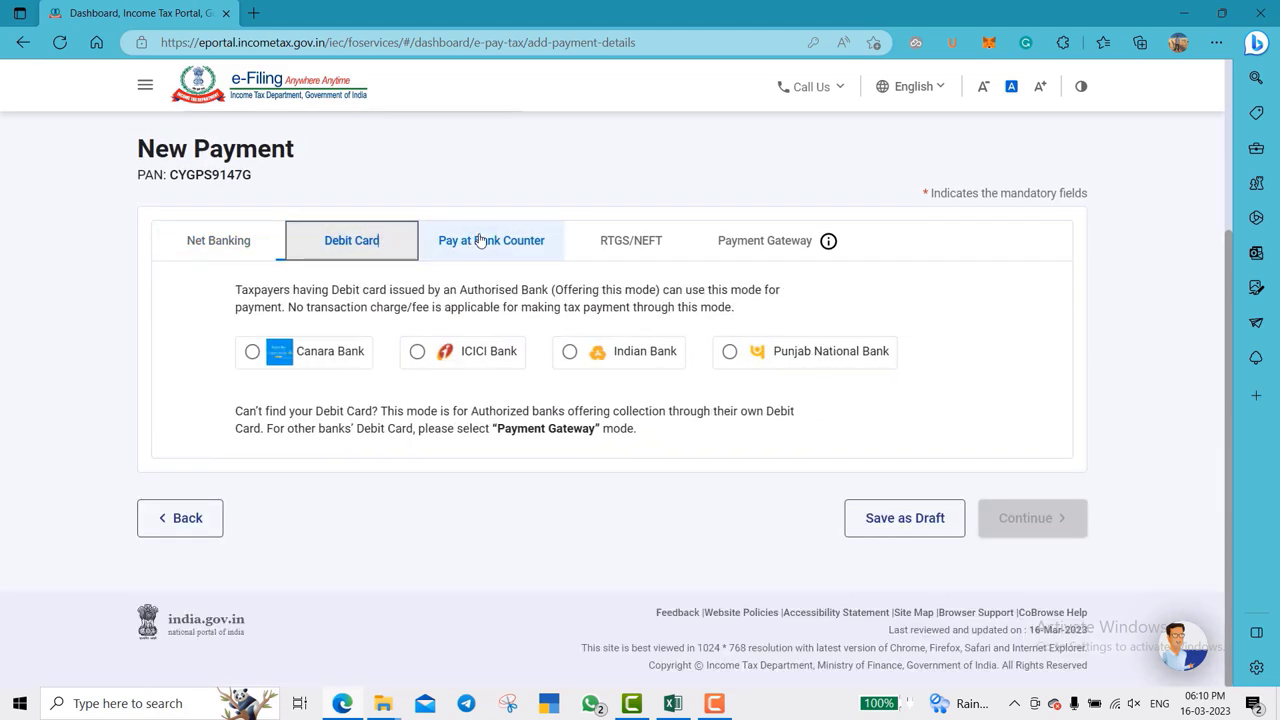
click(610, 253)
click(729, 278)
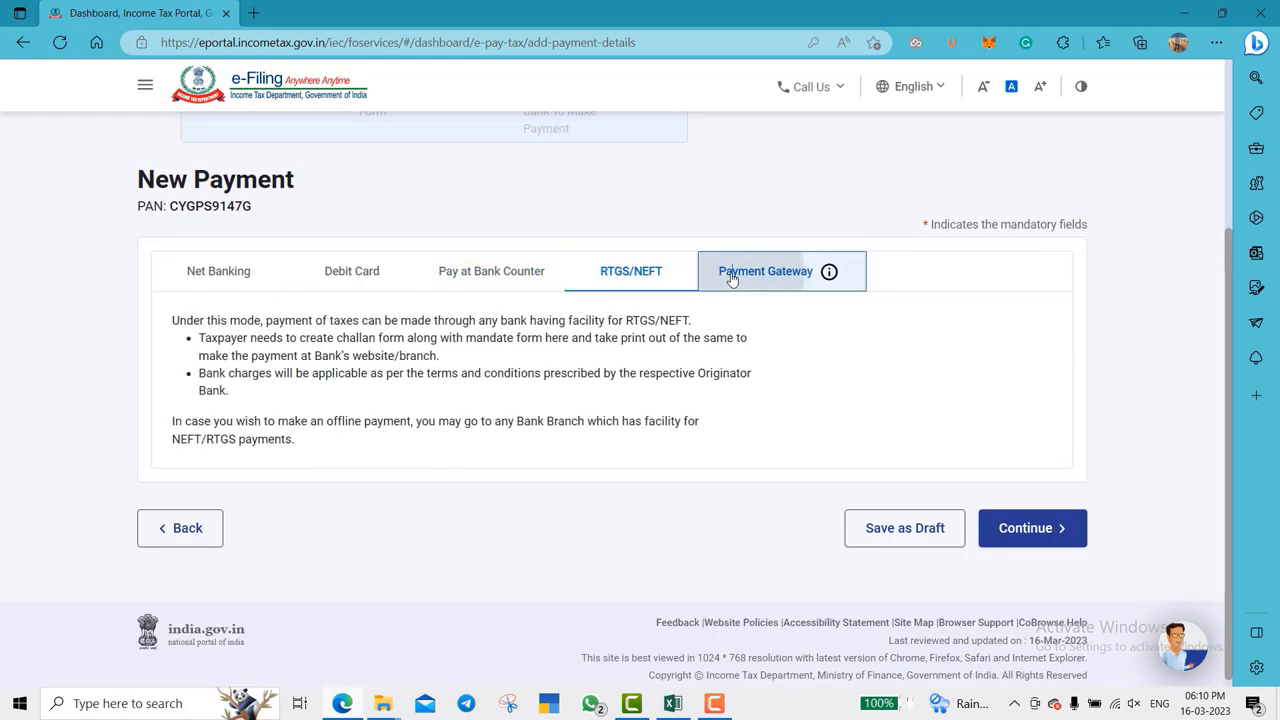
click(265, 229)
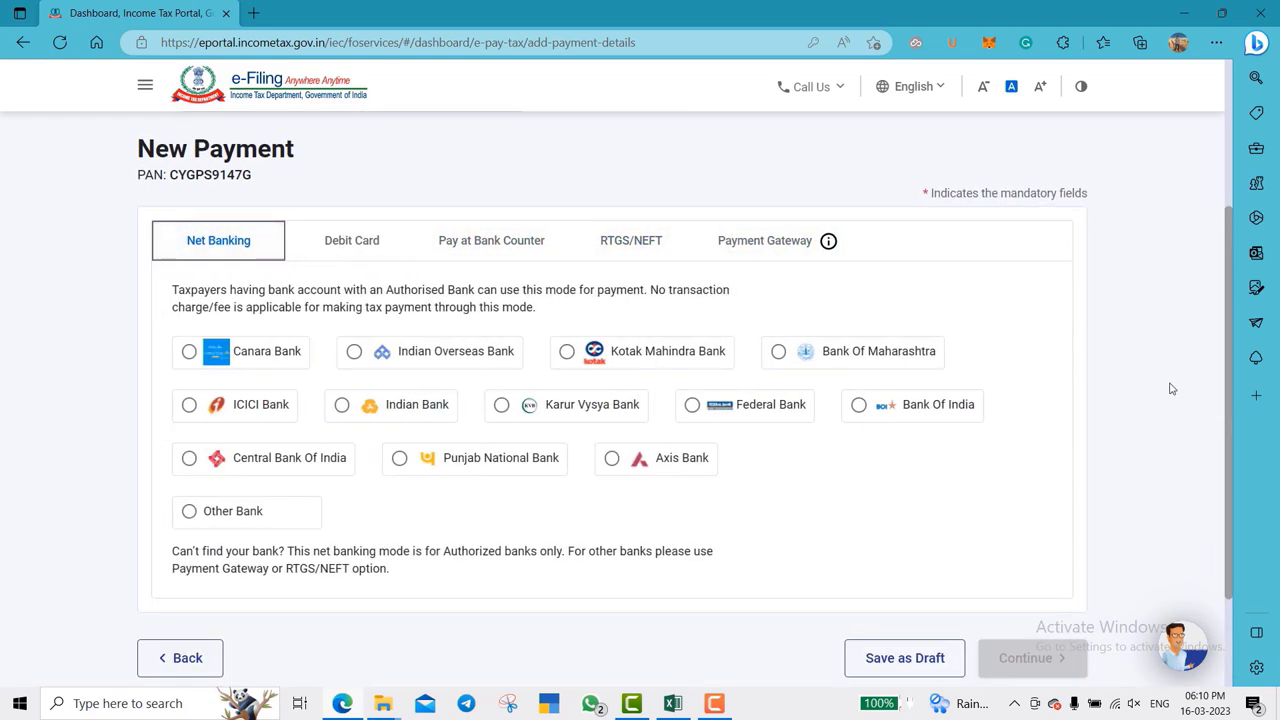
scroll(1150, 383, down, 1)
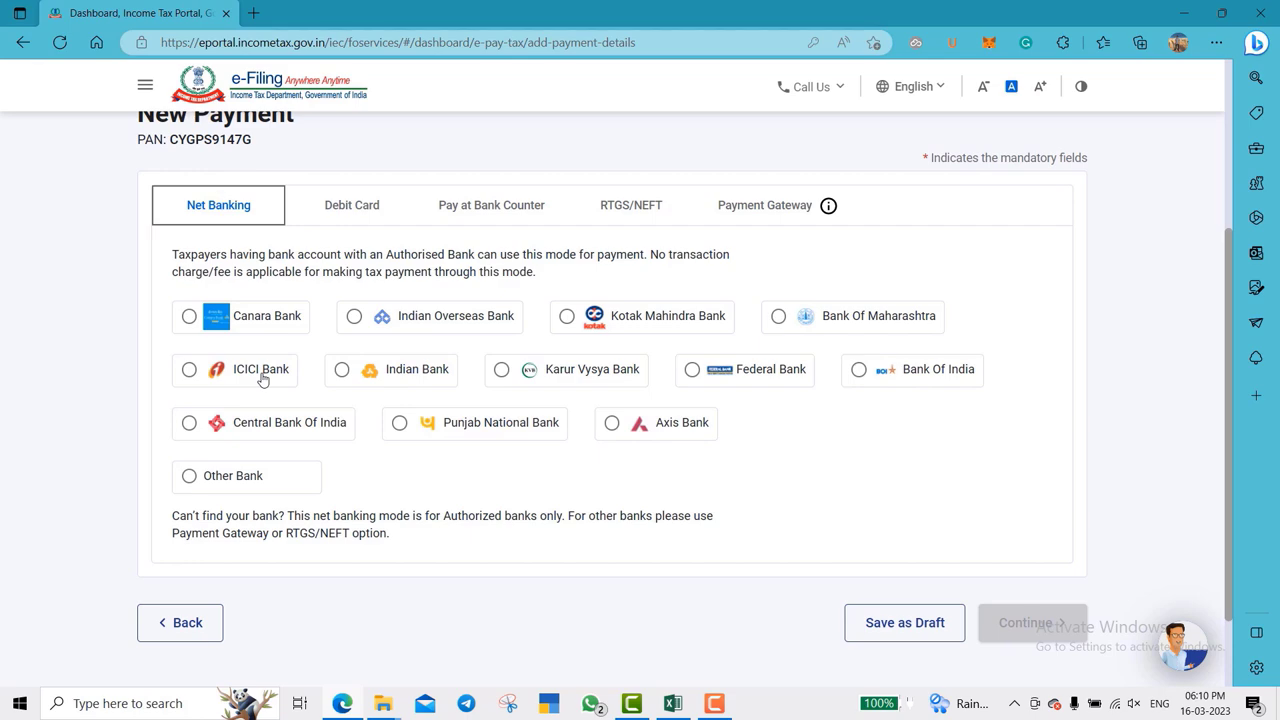
click(757, 217)
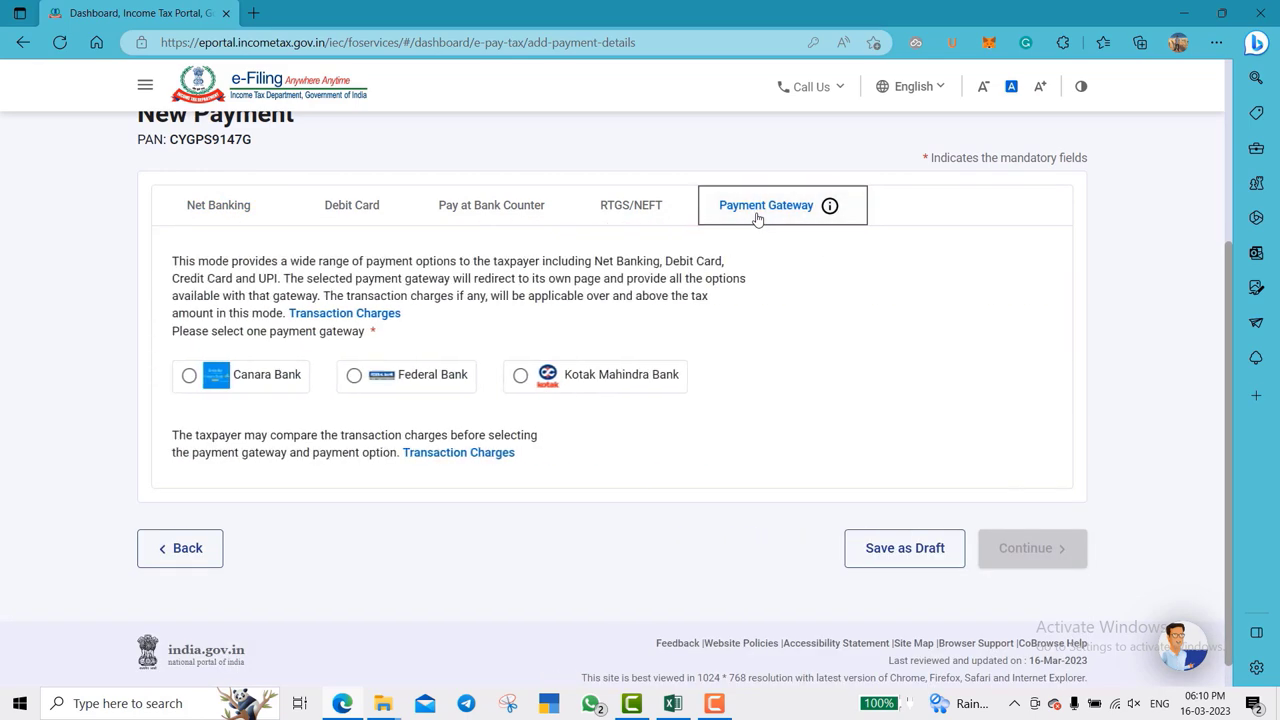
scroll(778, 392, down, 1)
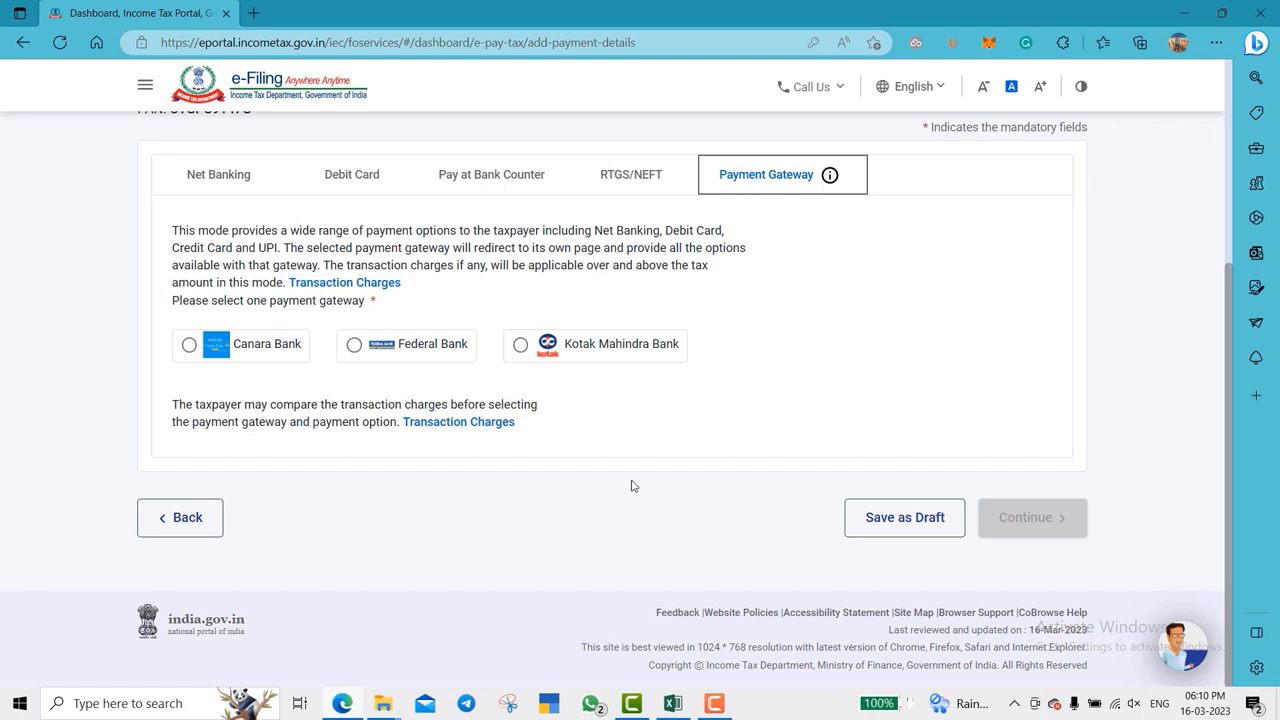
click(360, 284)
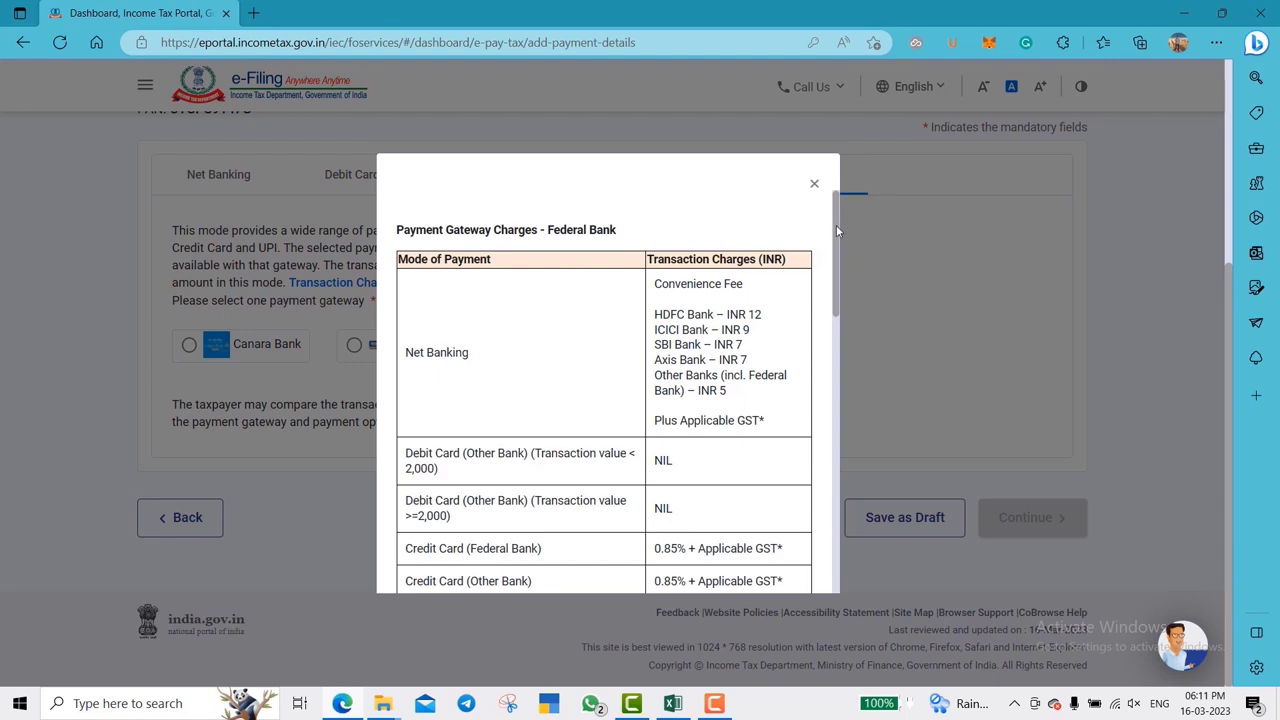
drag(836, 228, 822, 381)
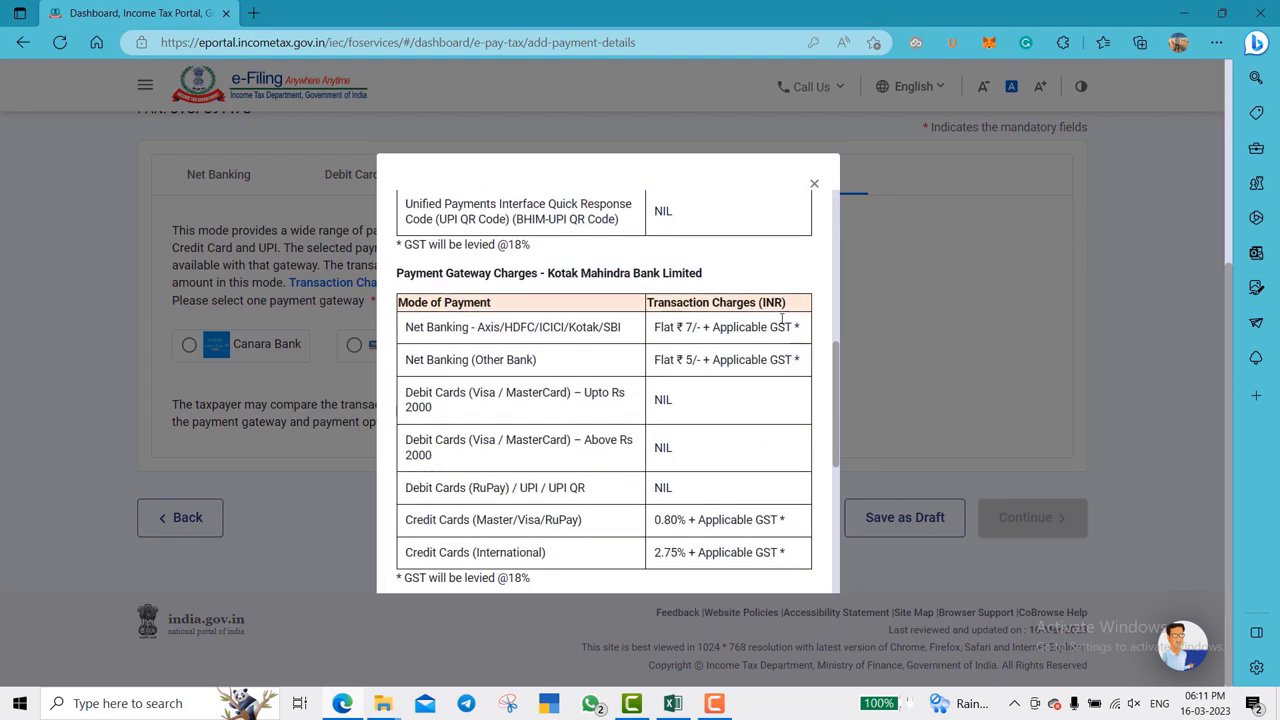
drag(383, 303, 381, 283)
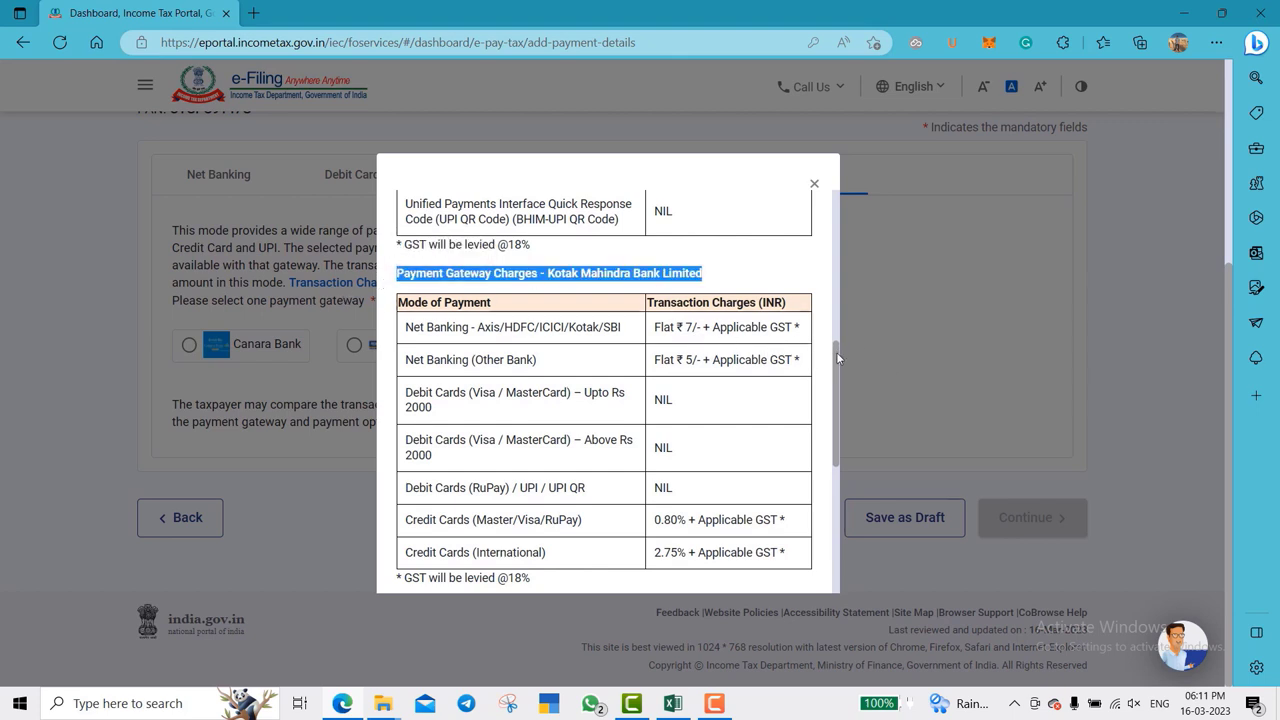
drag(838, 355, 828, 452)
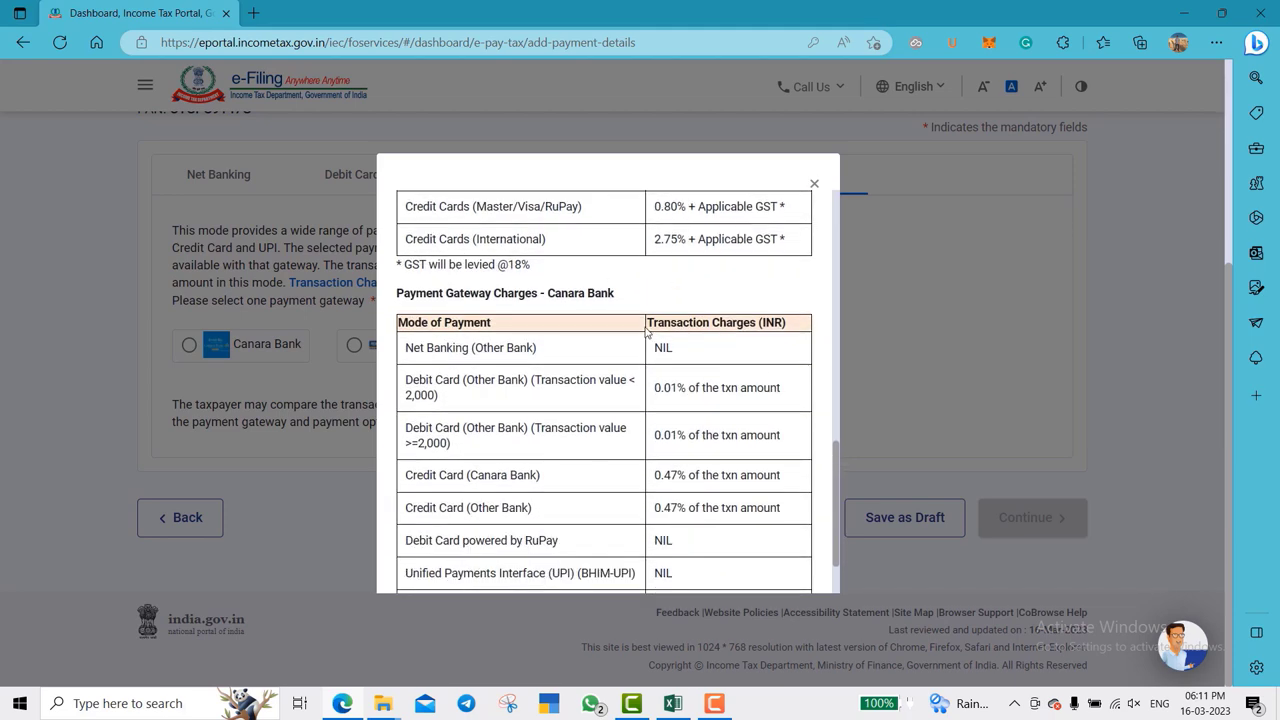
drag(673, 348, 620, 357)
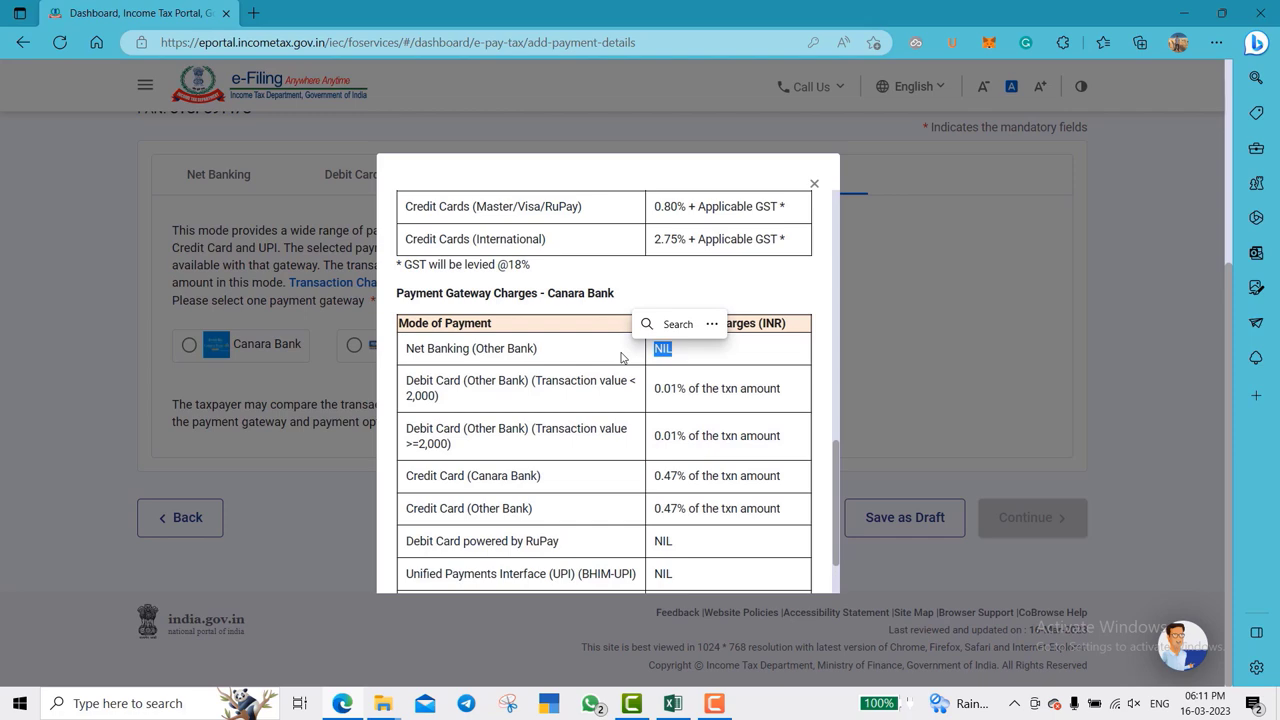
click(814, 183)
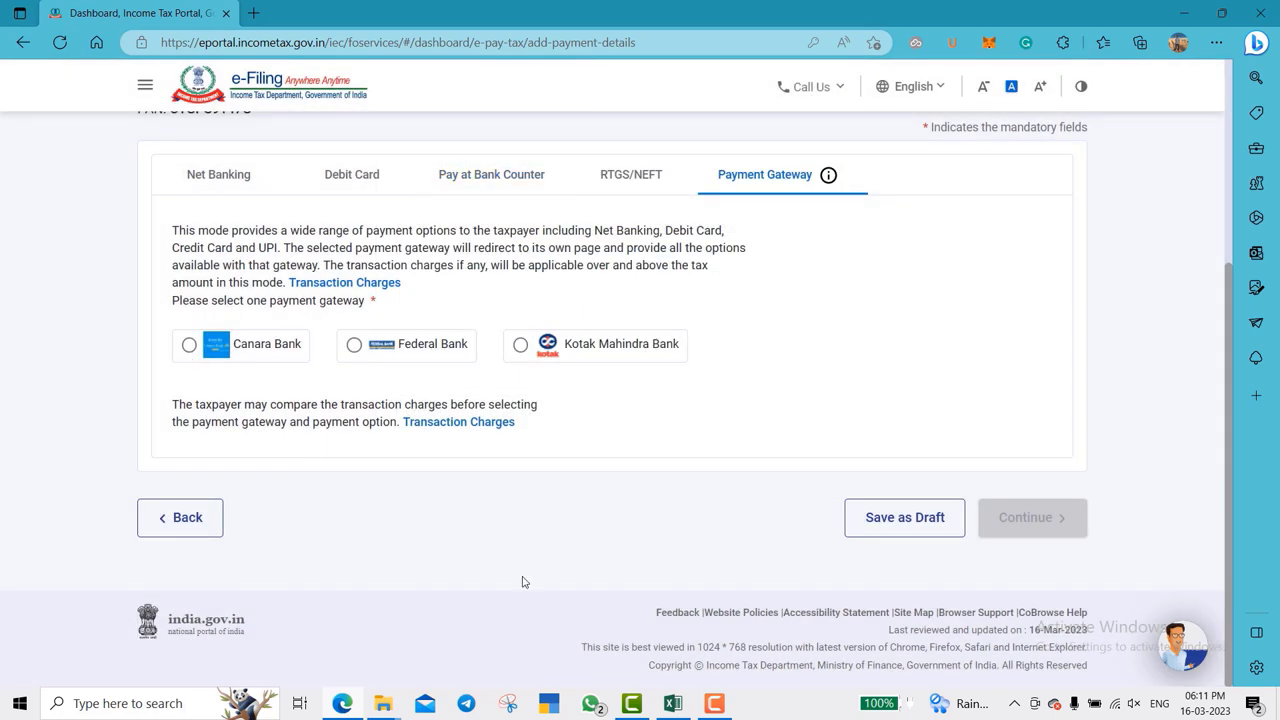
- Pick the Canara Bank gateway, review the ₹1,000 payment preview, and choose Pay Now
click(190, 345)
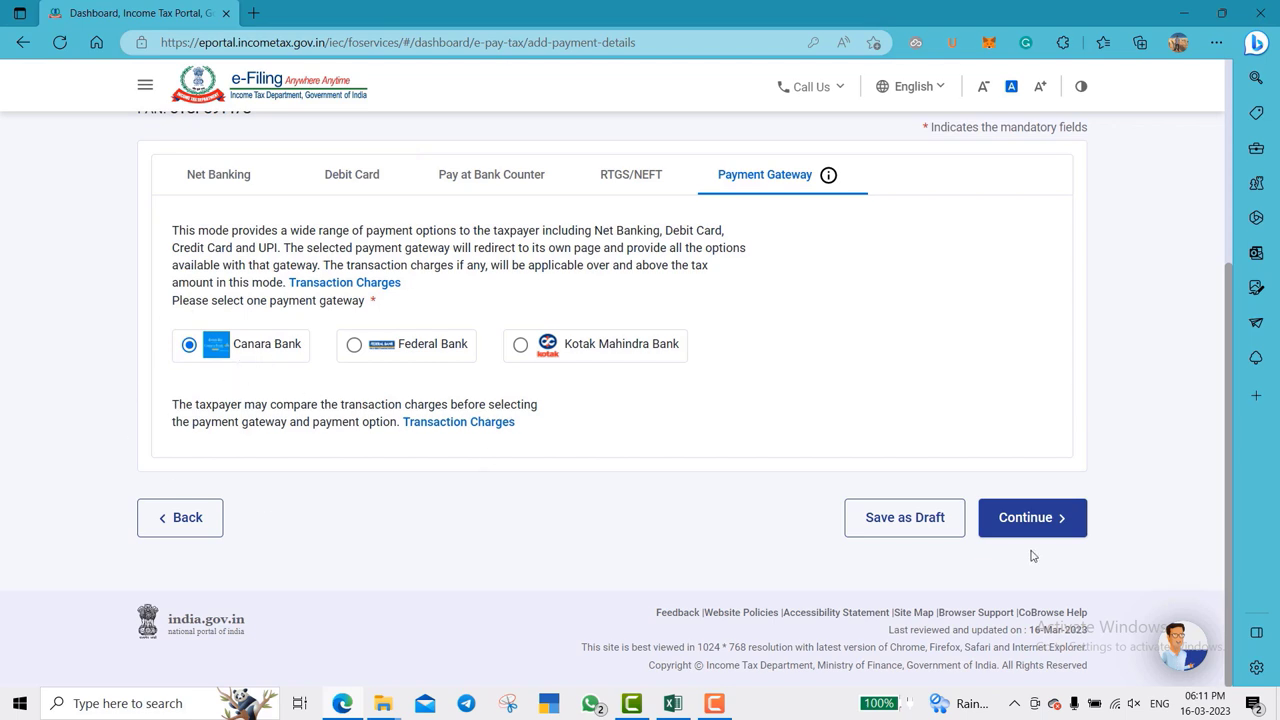
click(1040, 520)
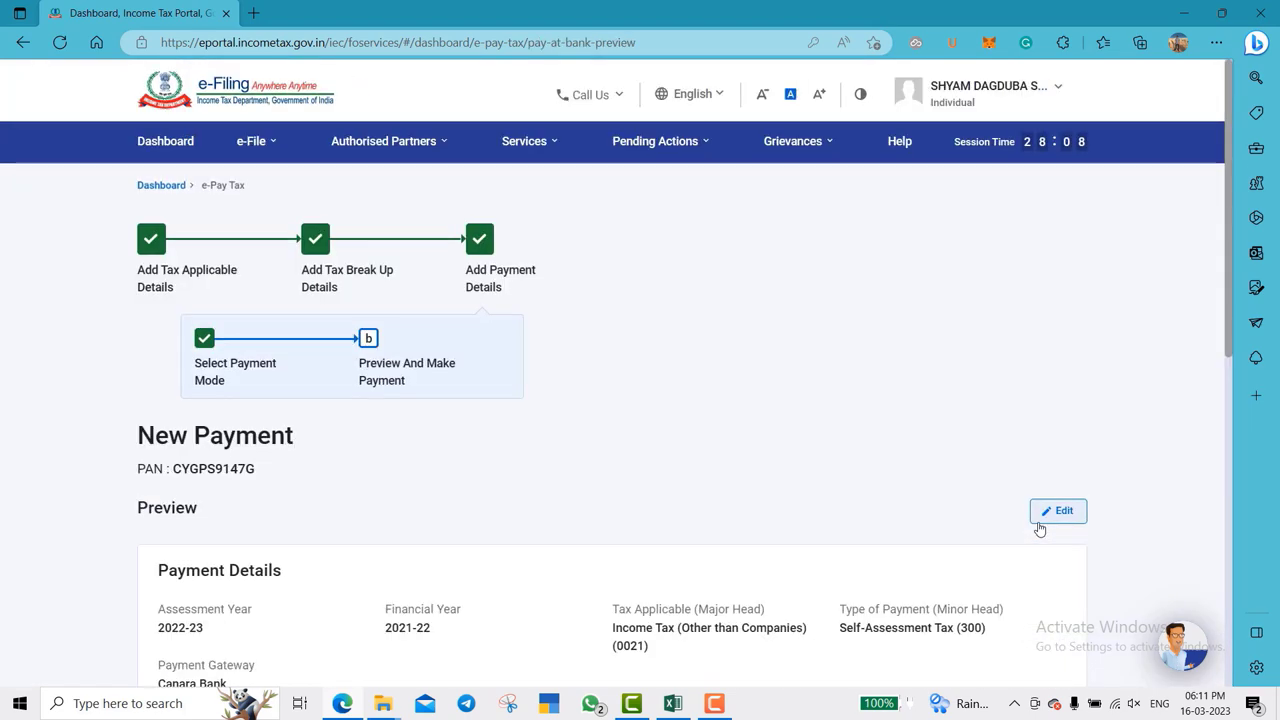
scroll(1103, 480, down, 3)
scroll(1103, 480, down, 1)
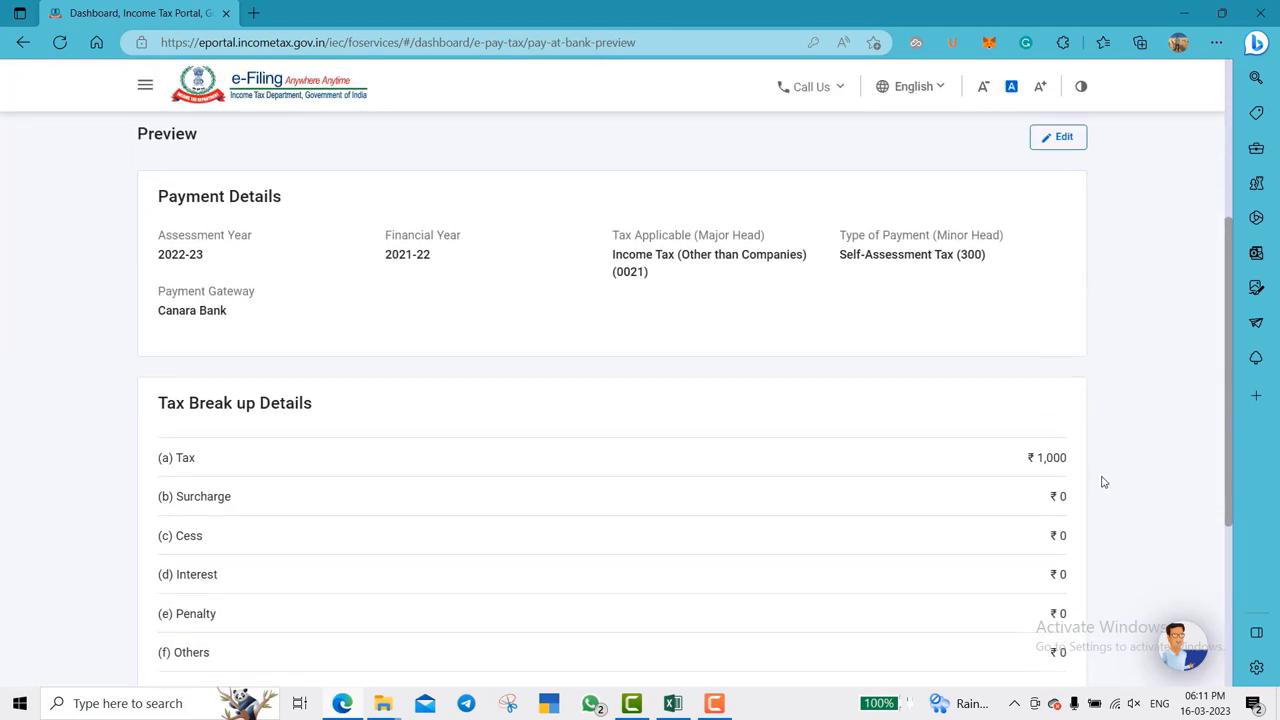
scroll(846, 503, down, 1)
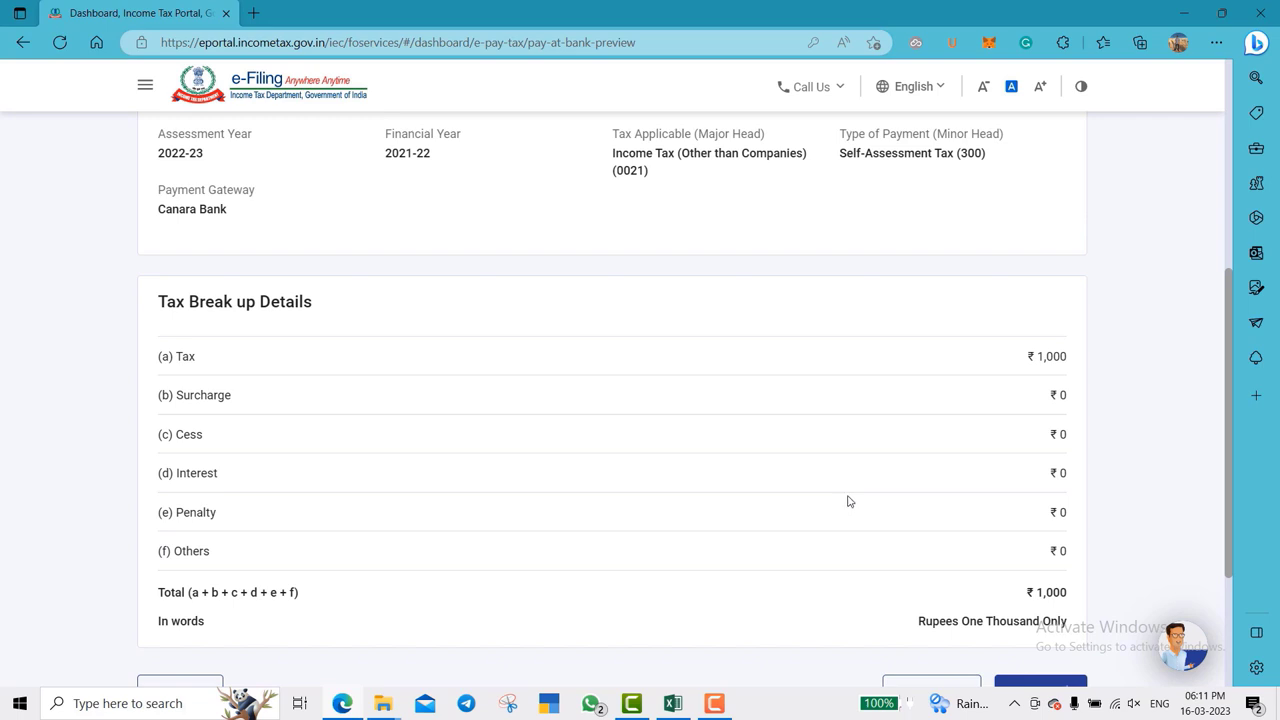
scroll(1058, 392, down, 3)
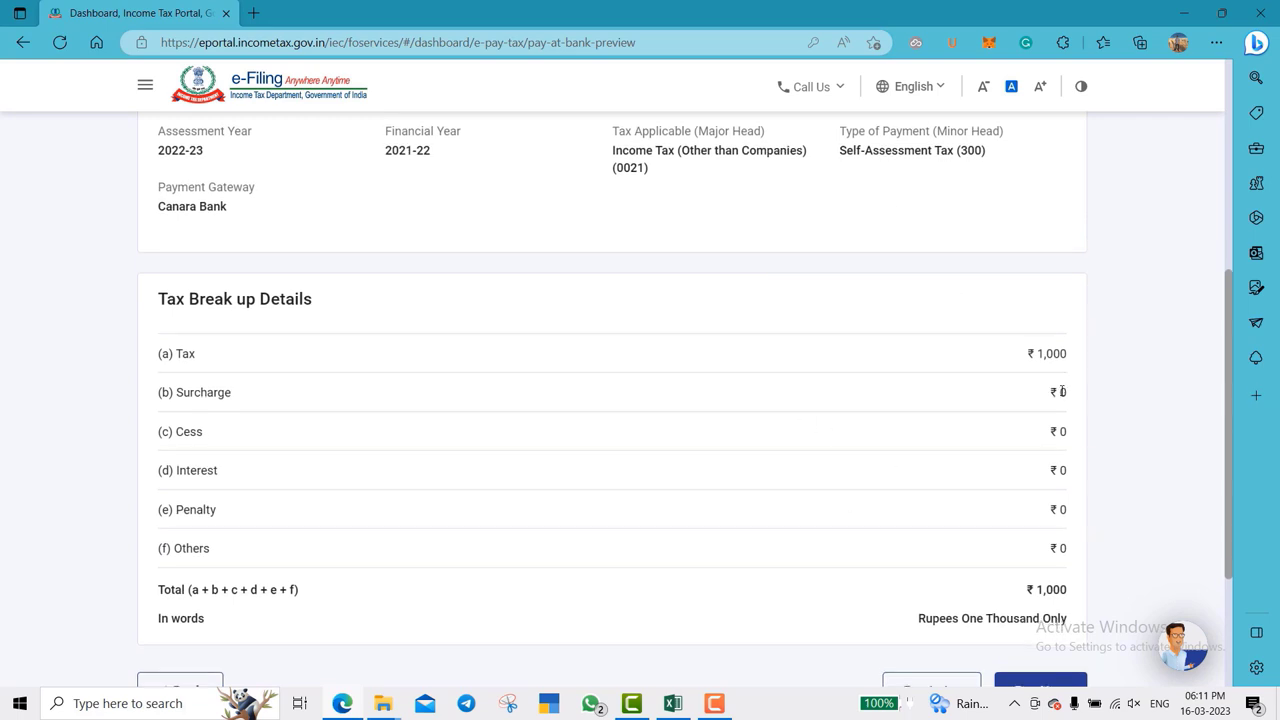
click(1045, 473)
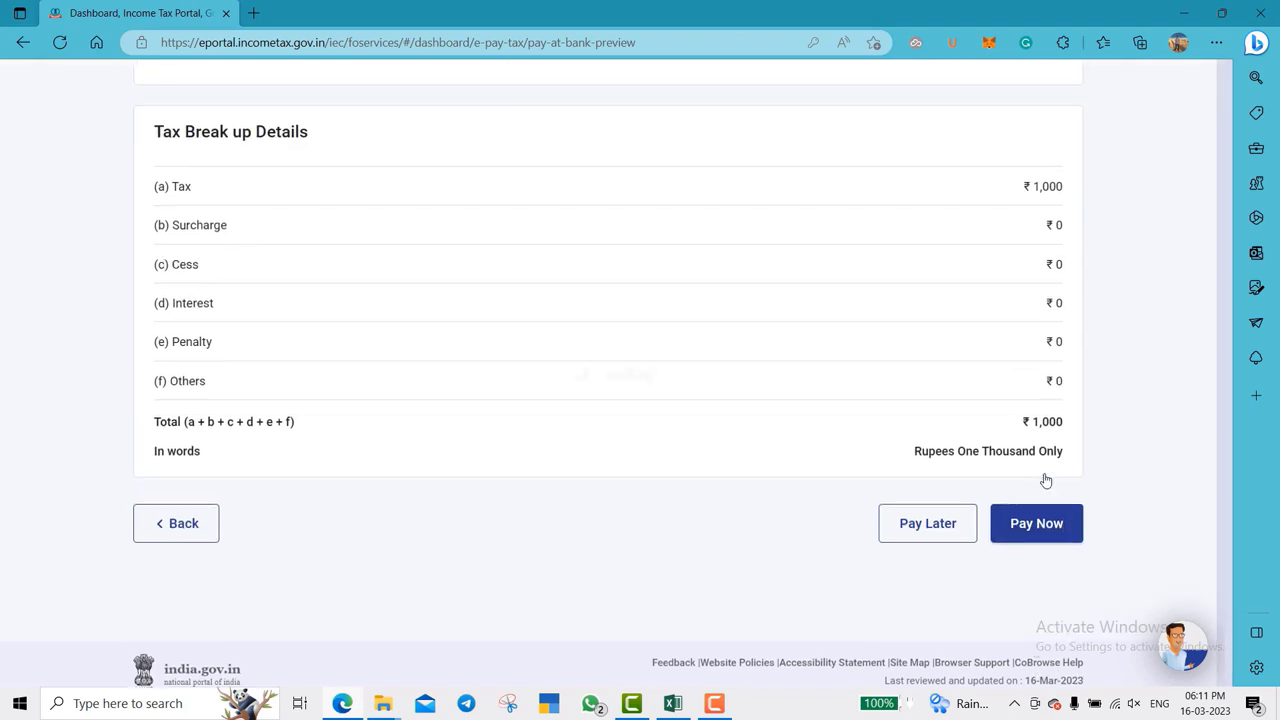
scroll(524, 378, down, 5)
scroll(524, 378, down, 10)
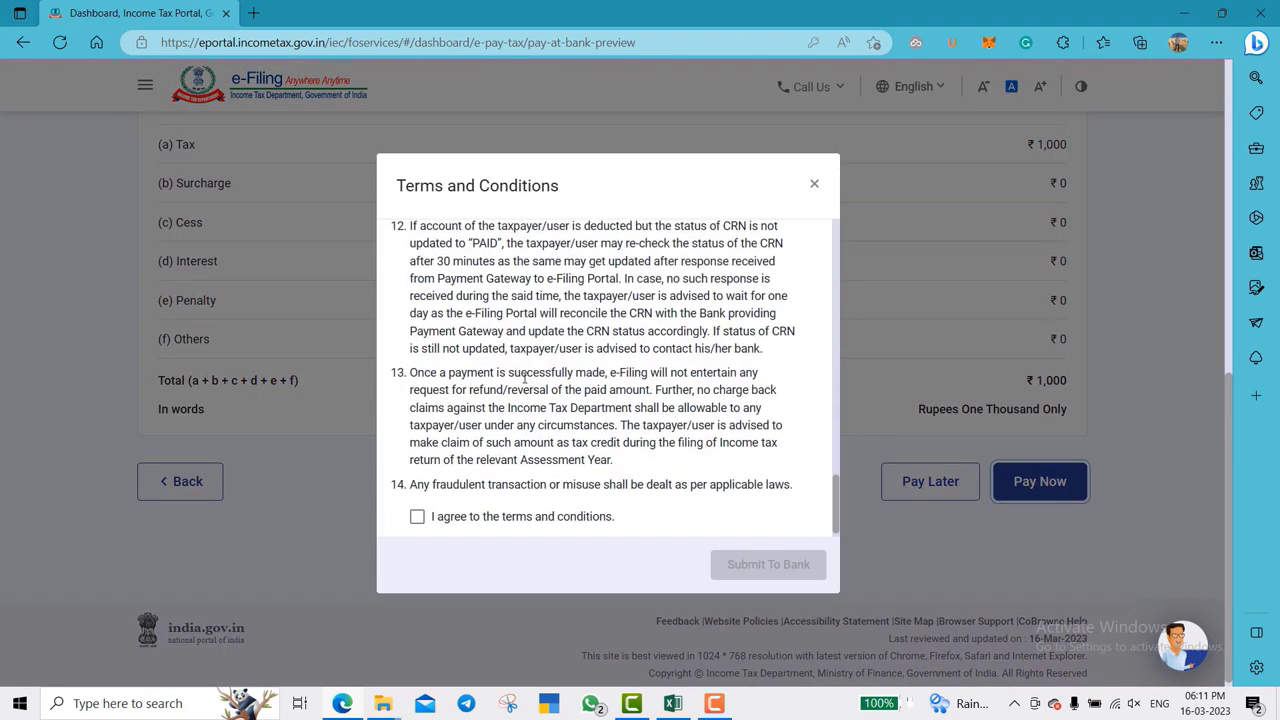
- Agree to the payment terms and submit the ₹1,000 payment to Canara Bank
click(417, 506)
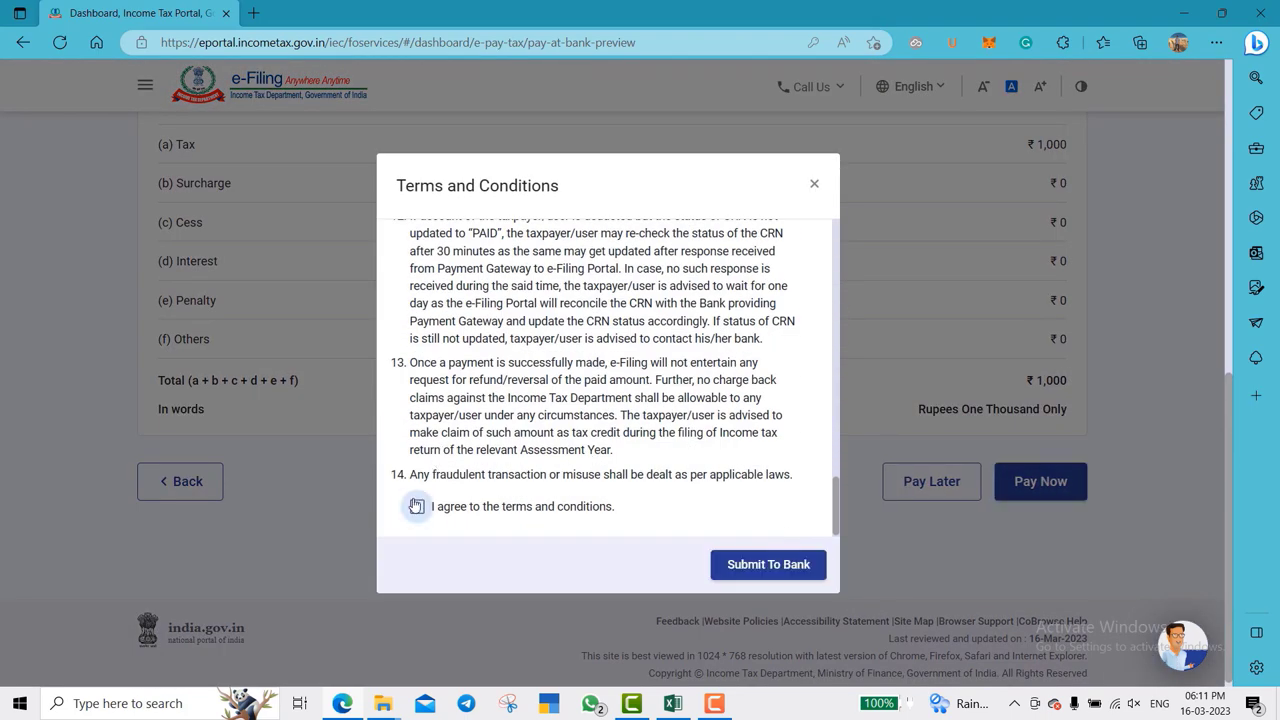
click(758, 566)
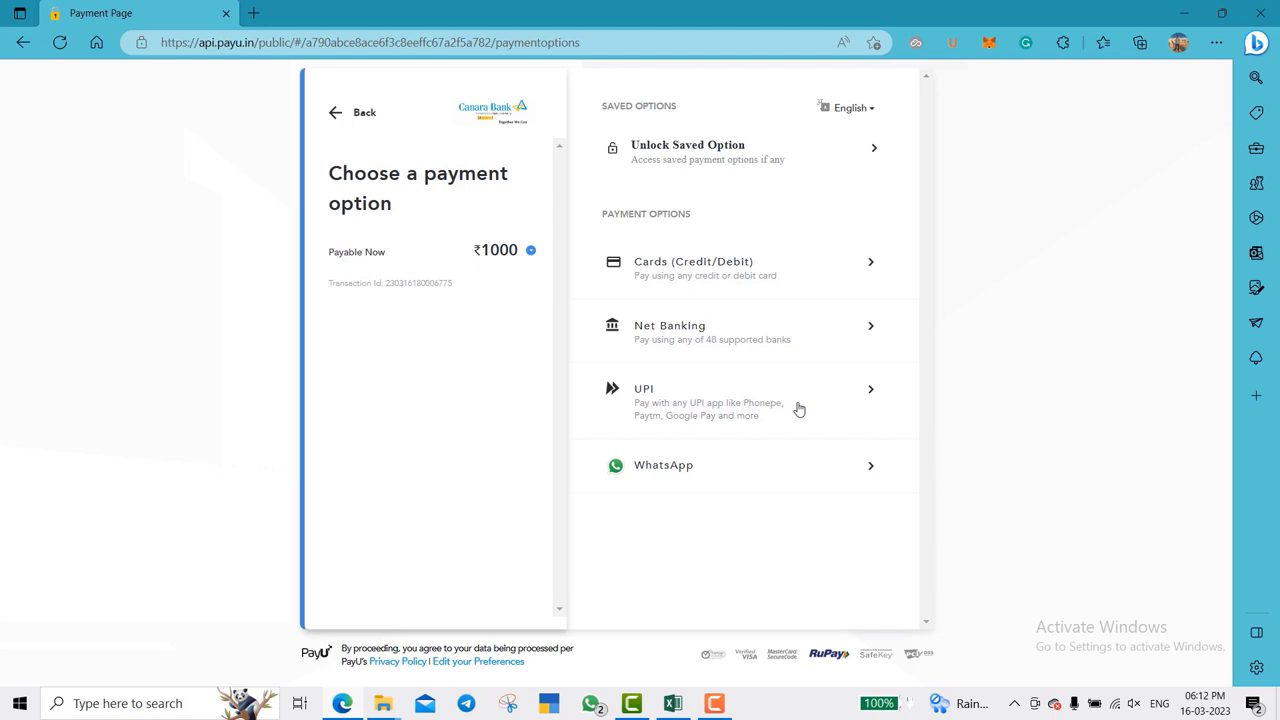
- Pick HDFC Bank (searched 'hdf') under Net Banking and proceed, then show the challan receipt PDF
click(847, 345)
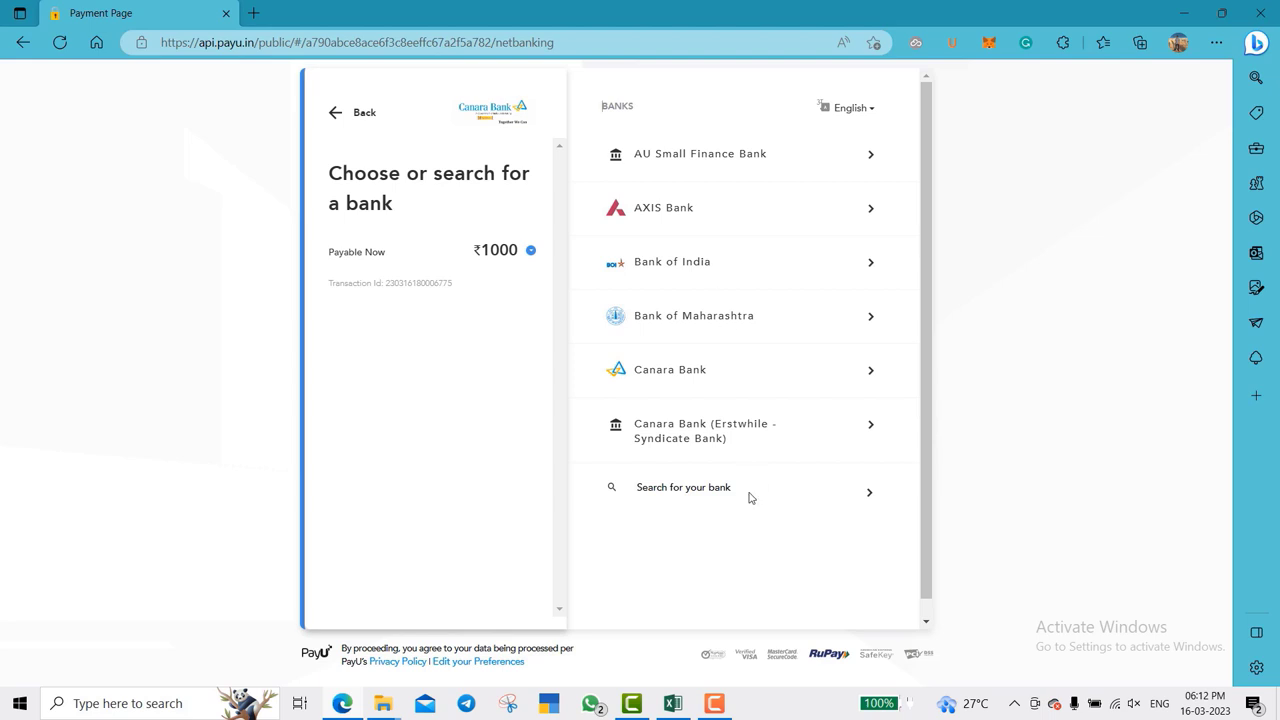
click(714, 494)
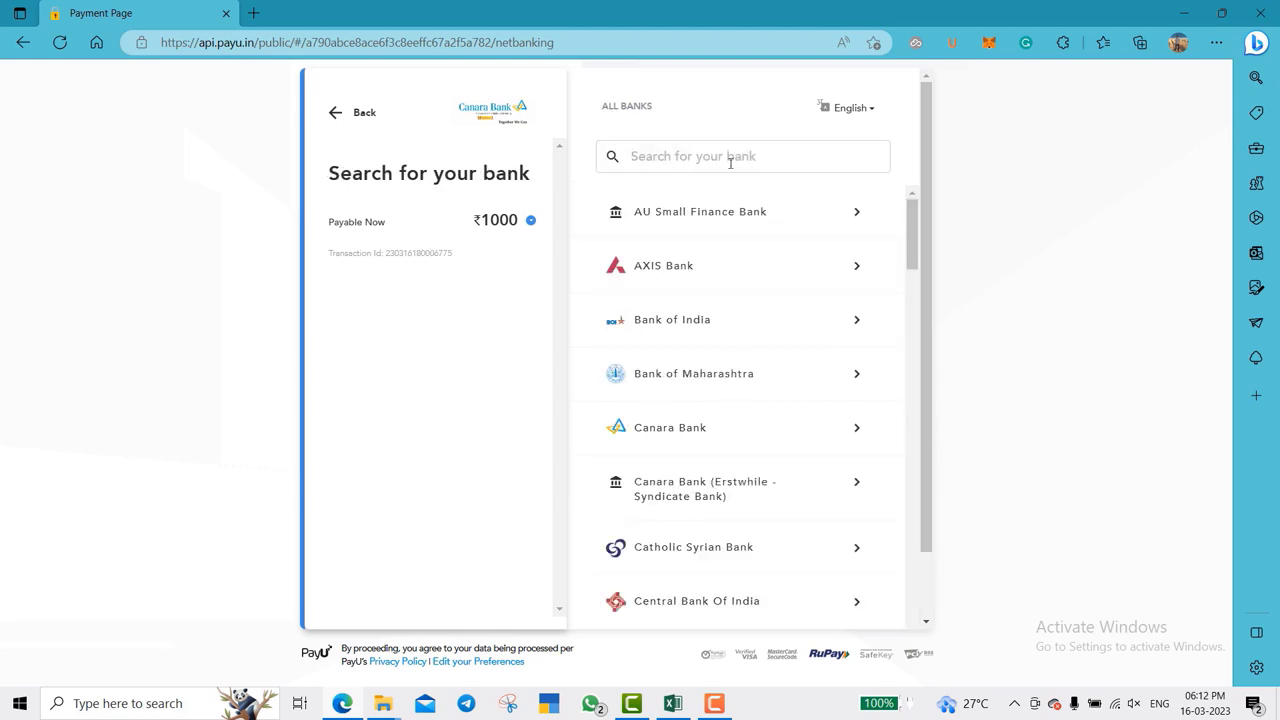
text(hdf)
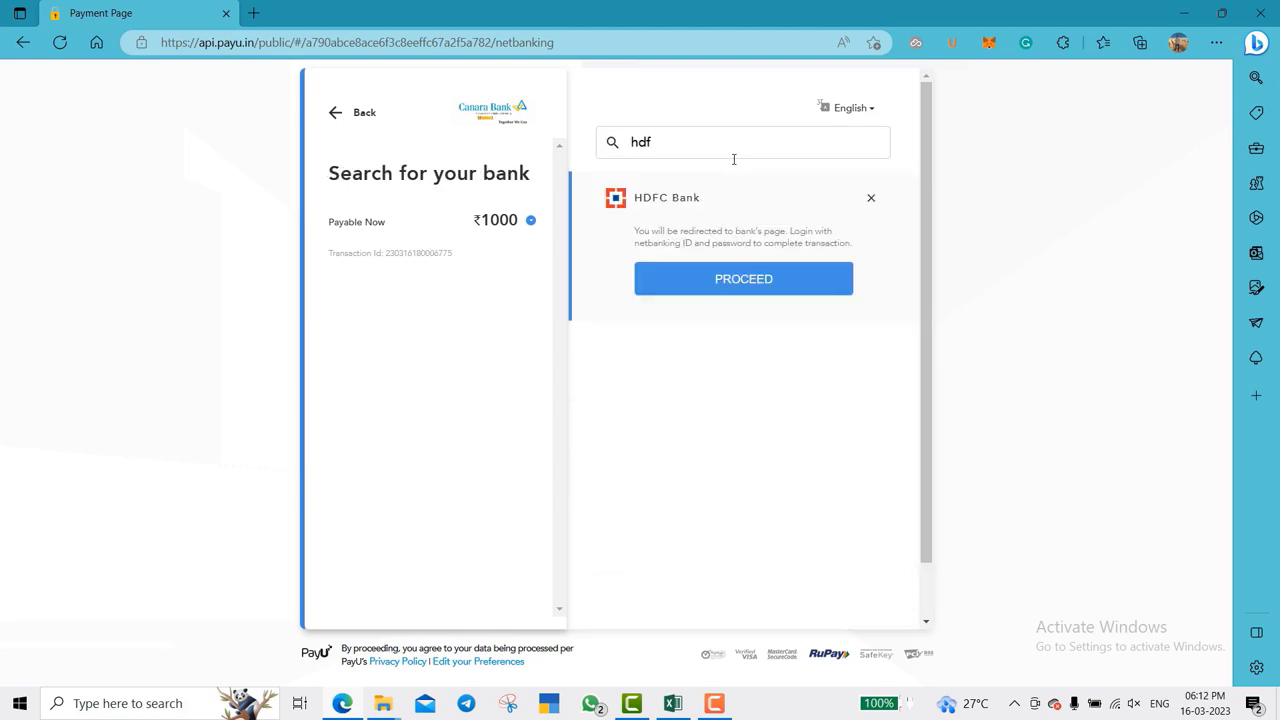
click(743, 283)
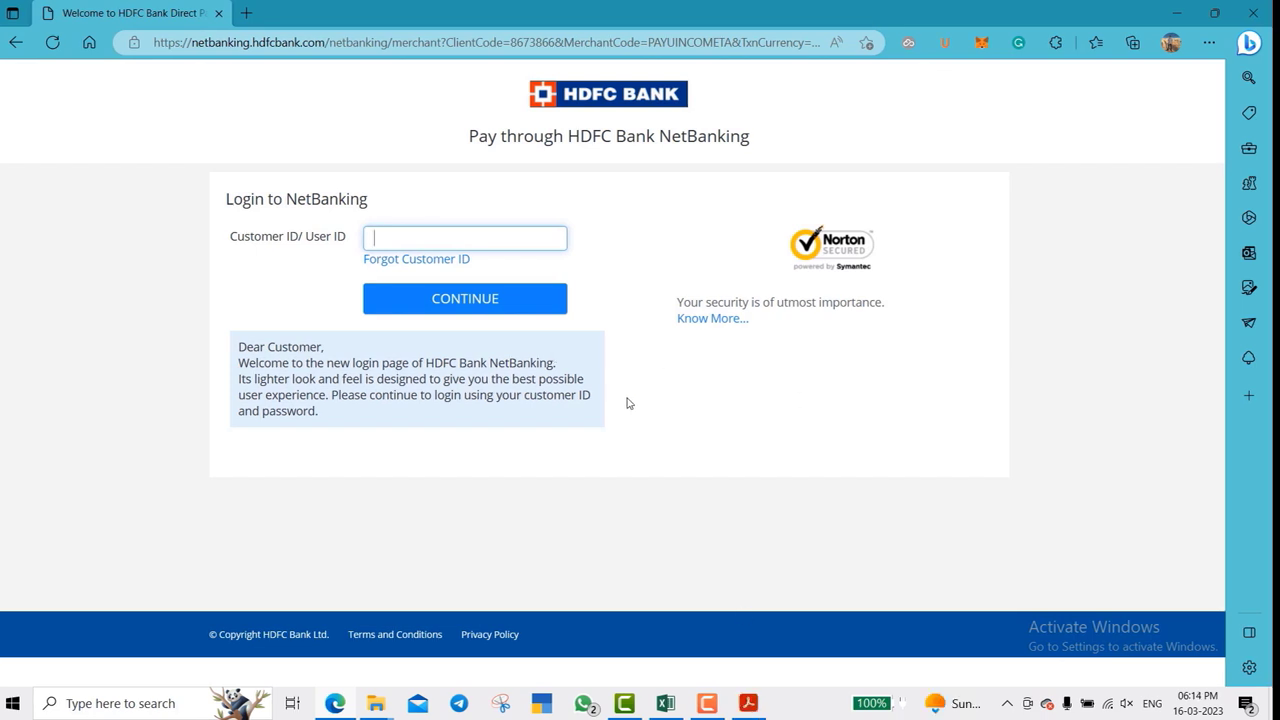
click(752, 705)
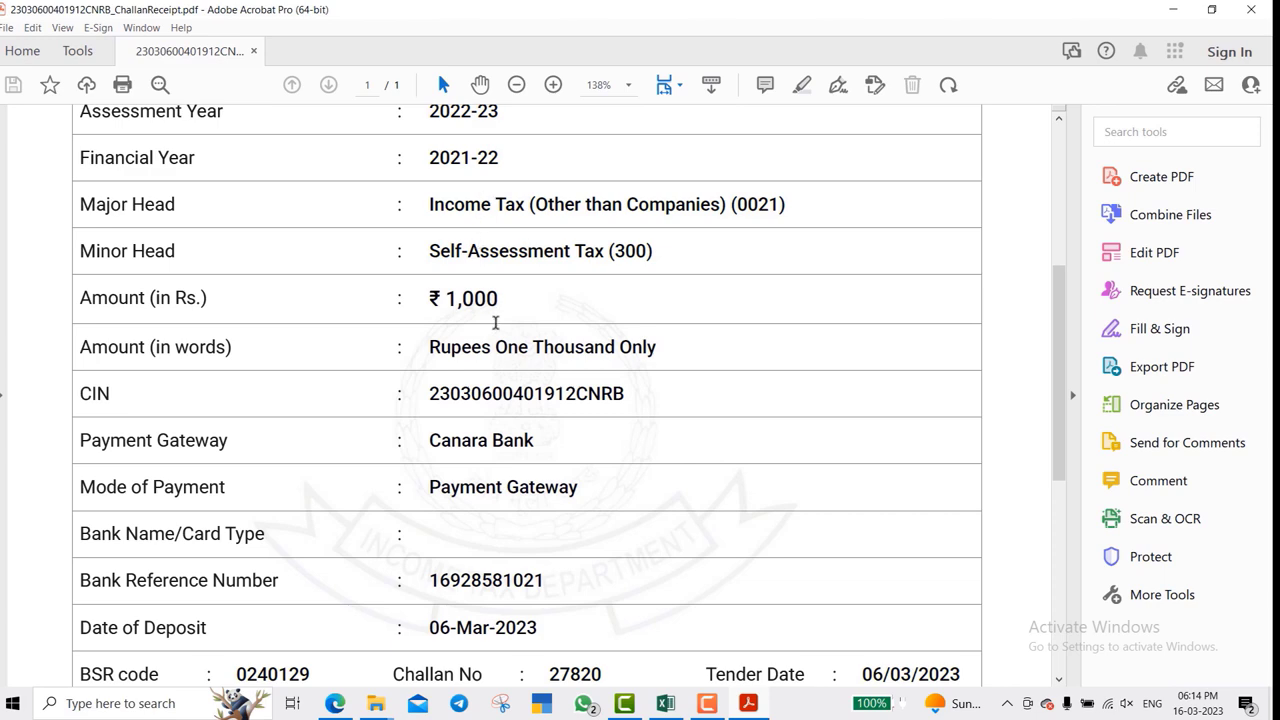
- Return to the ITR-1 workbook and select the first BSR Code cell on Part B ATI
click(665, 703)
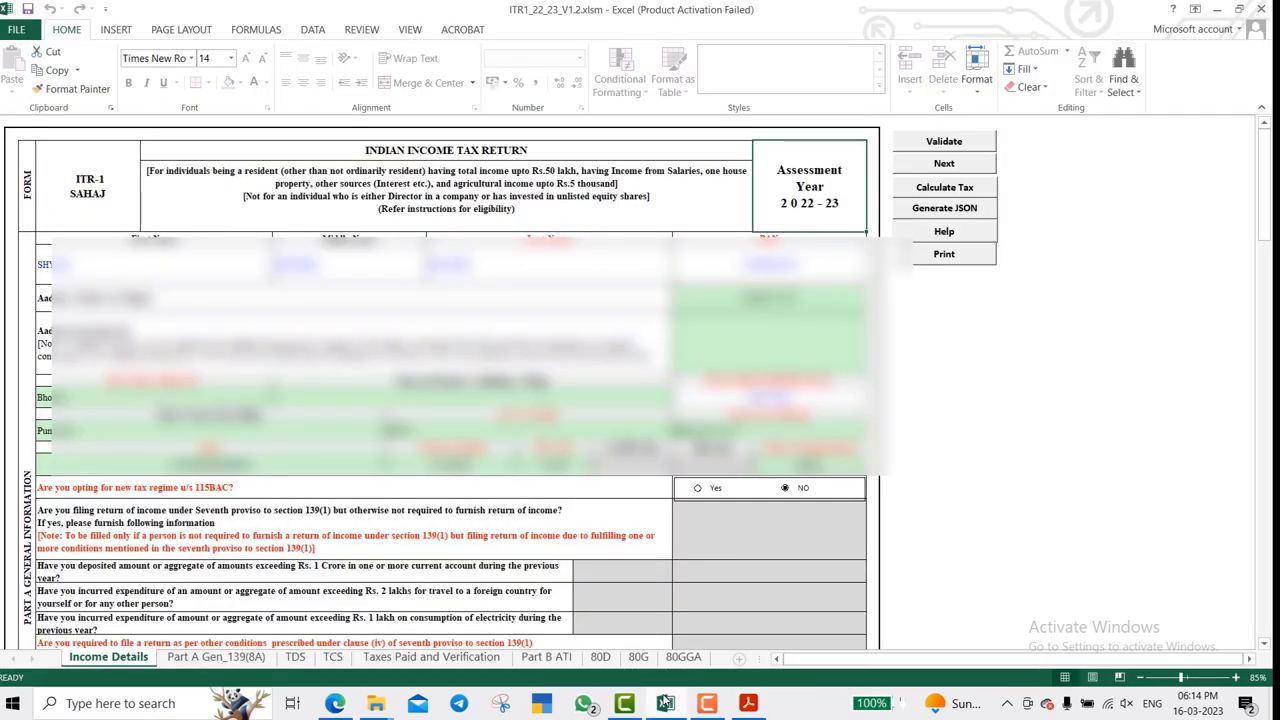
click(546, 657)
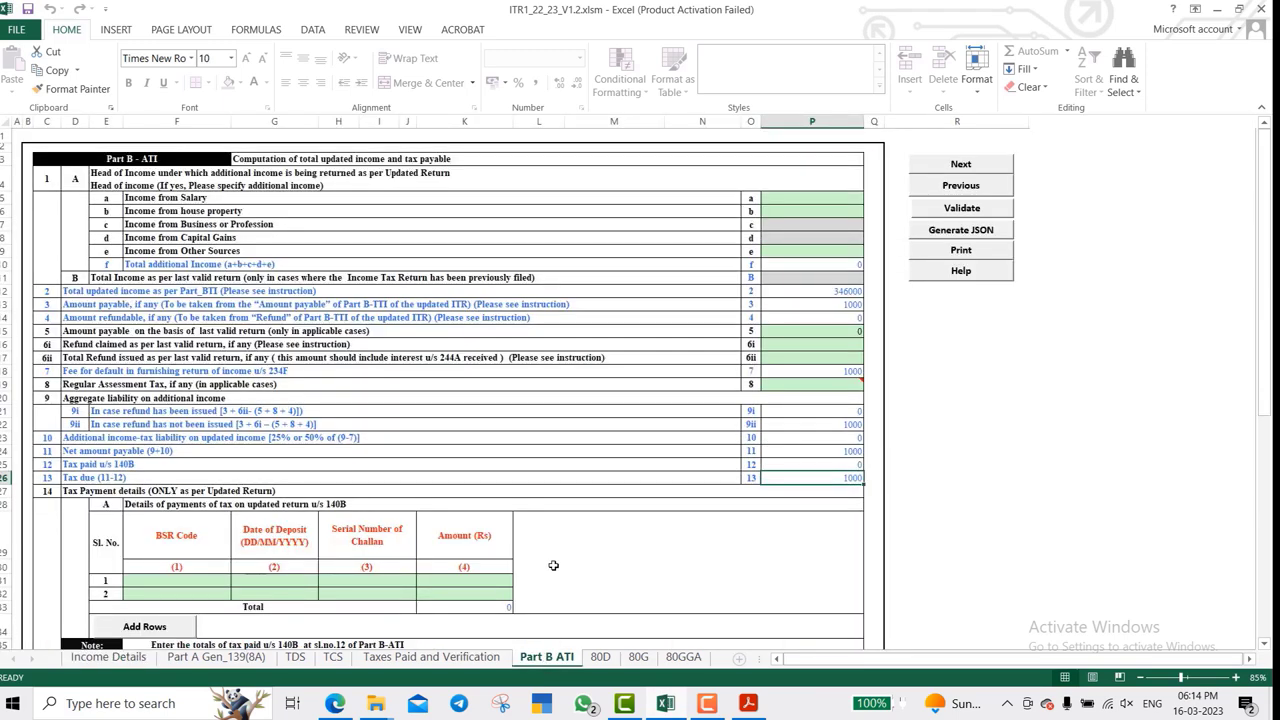
scroll(553, 565, down, 3)
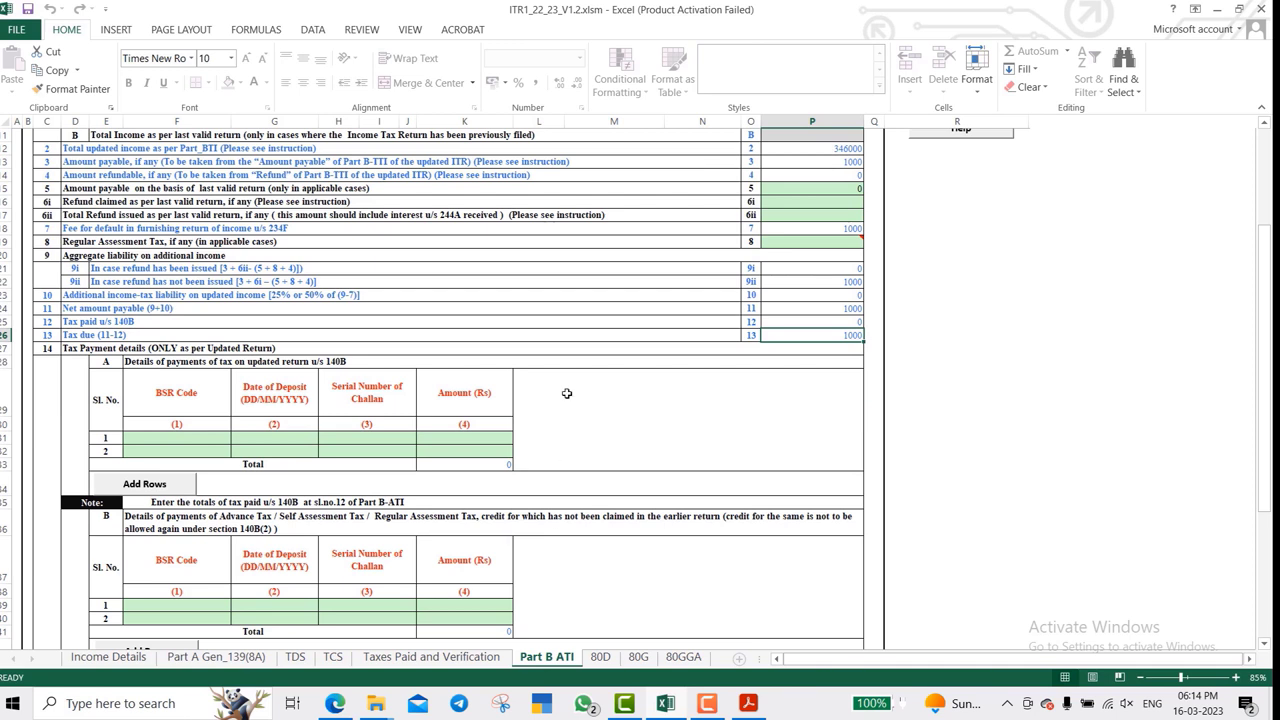
click(158, 442)
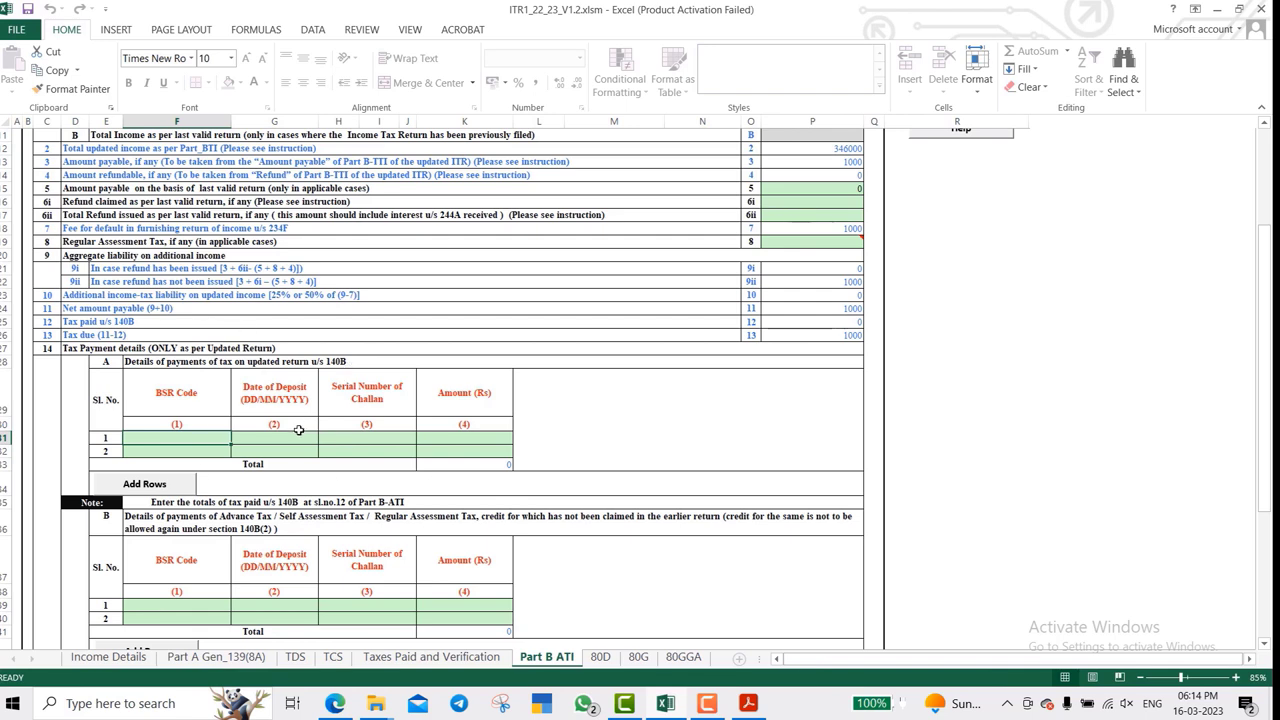
key(alt+Tab)
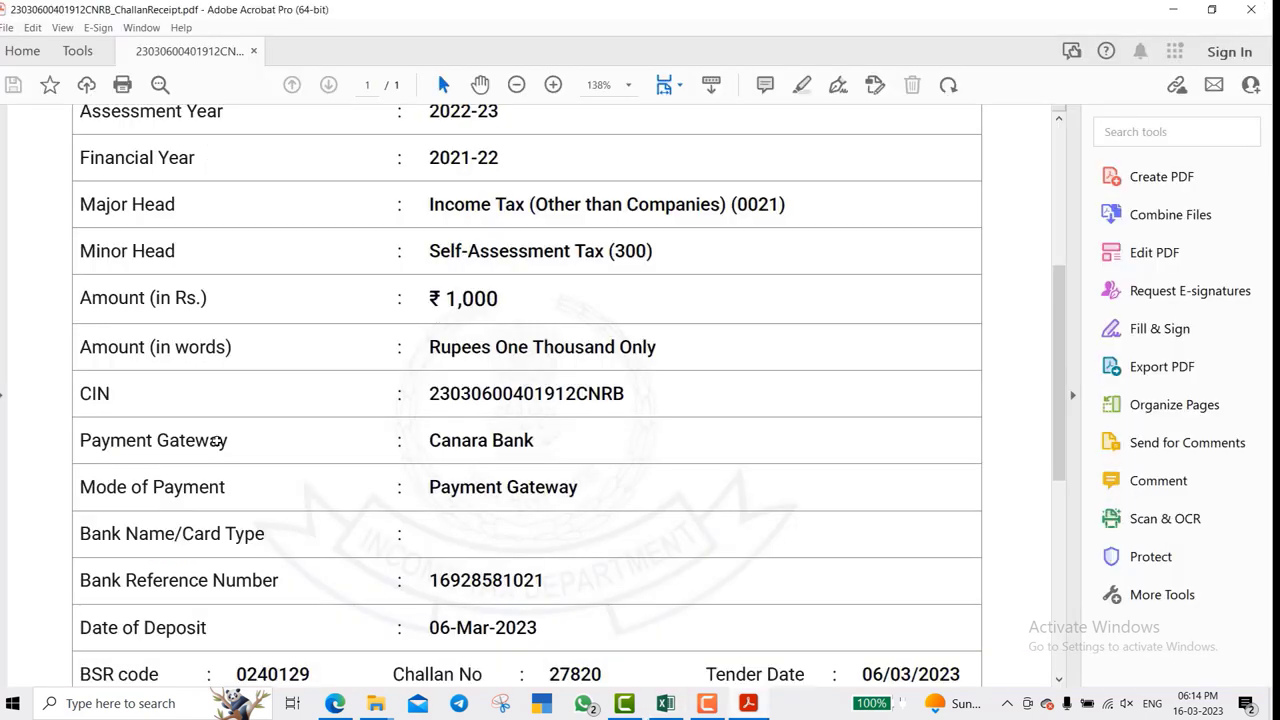
scroll(371, 560, down, 2)
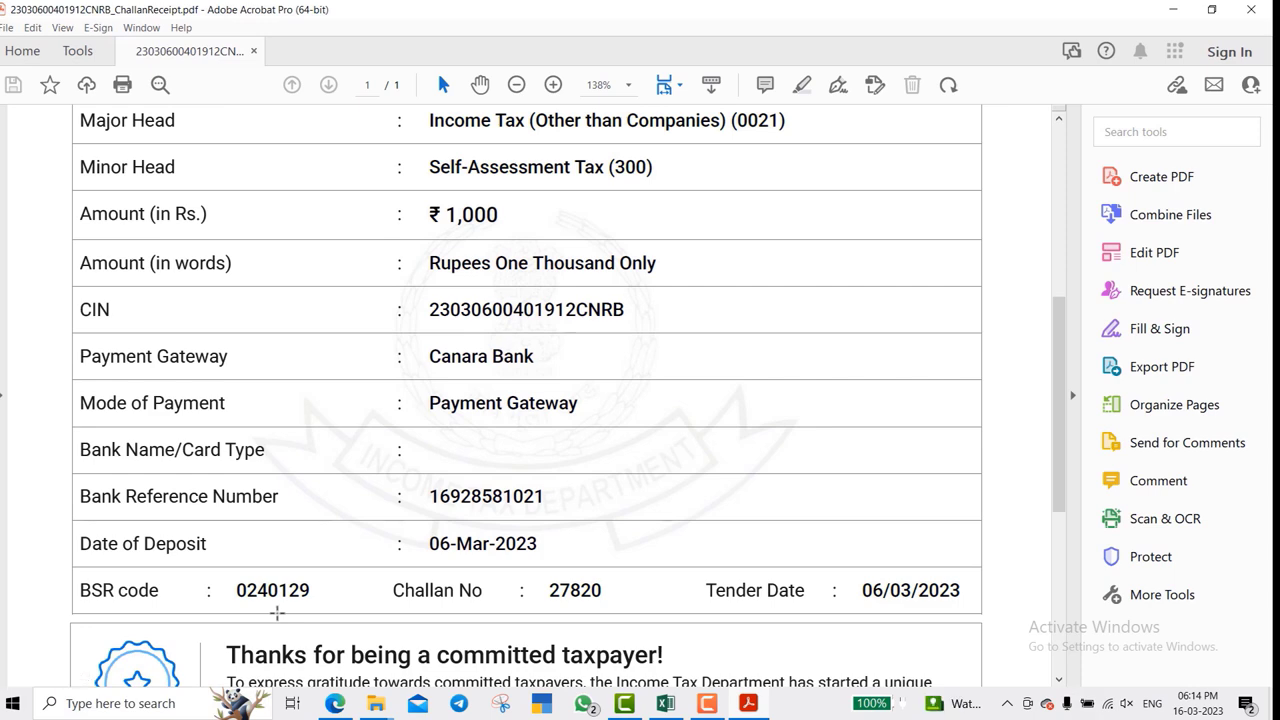
key(alt+Tab)
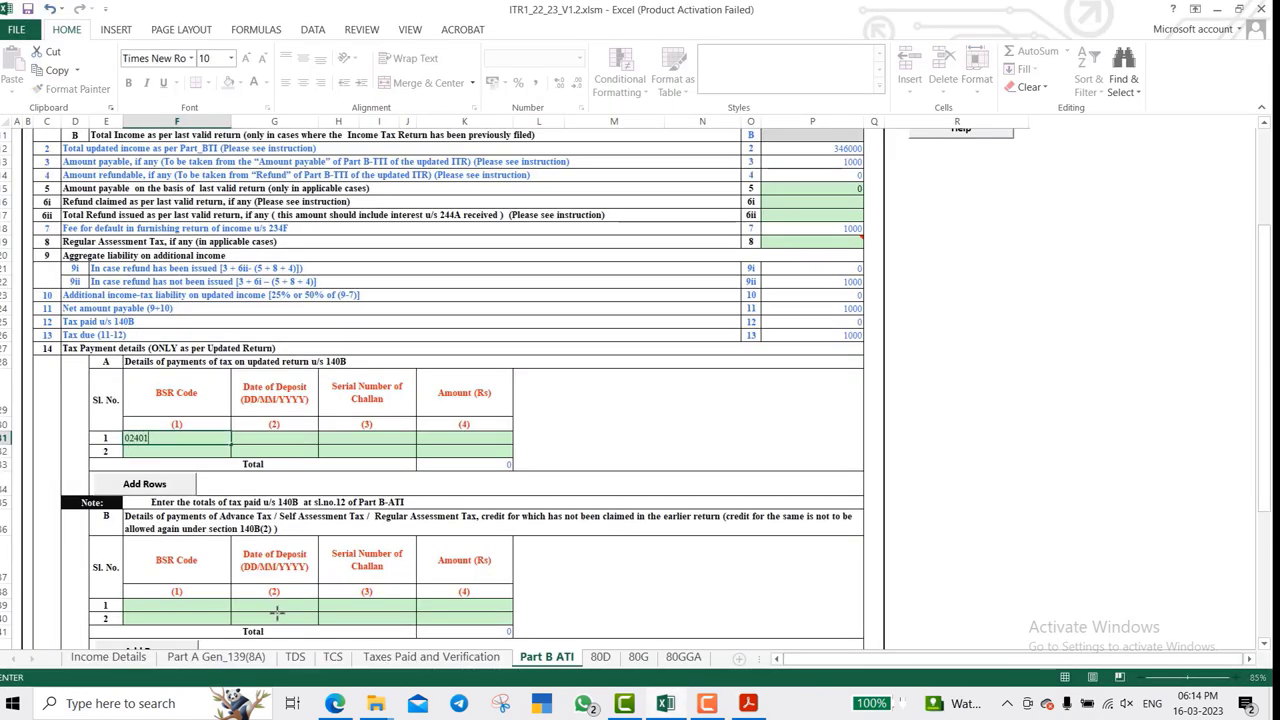
key(alt+Tab)
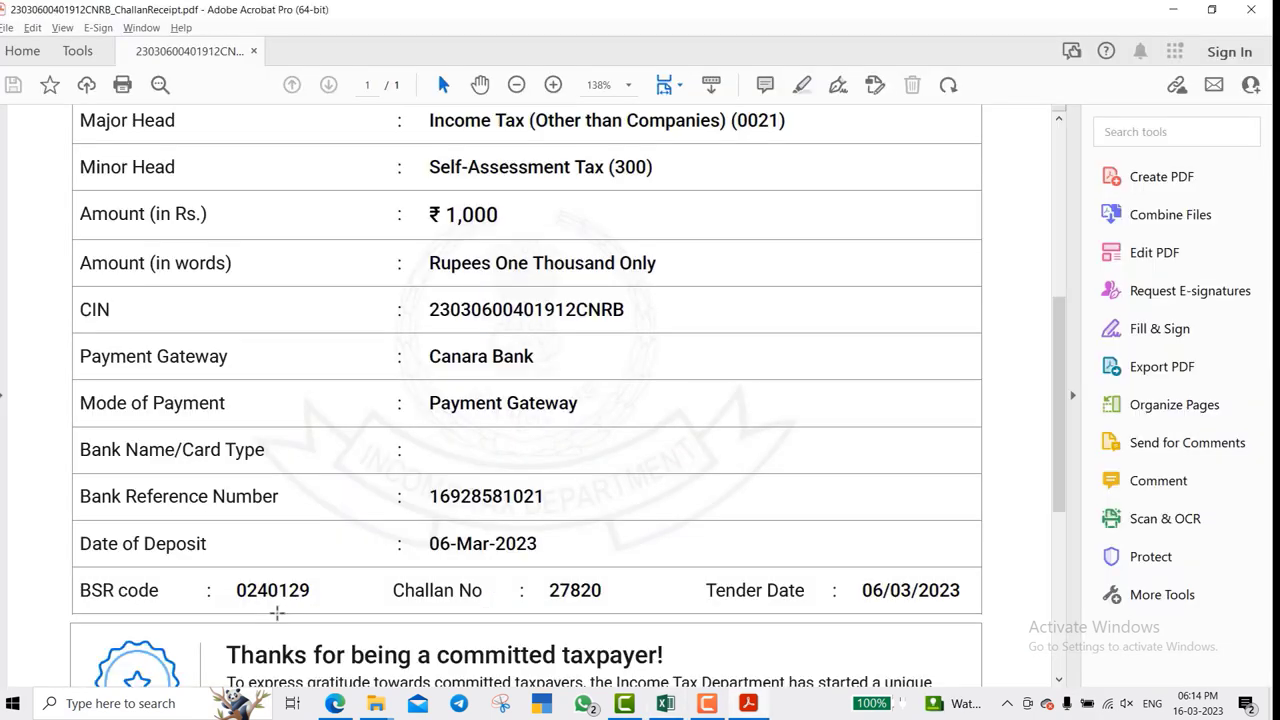
key(alt+Tab)
key(Tab)
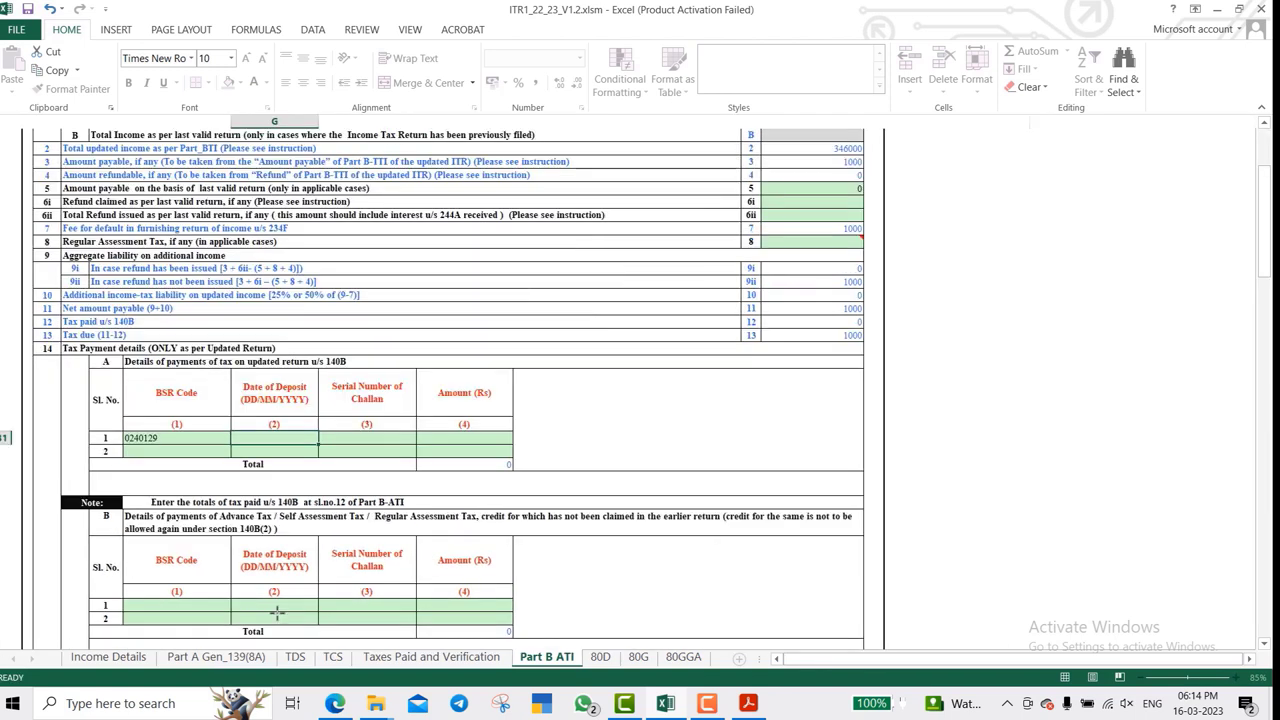
key(alt+Tab)
key(alt+Tab)
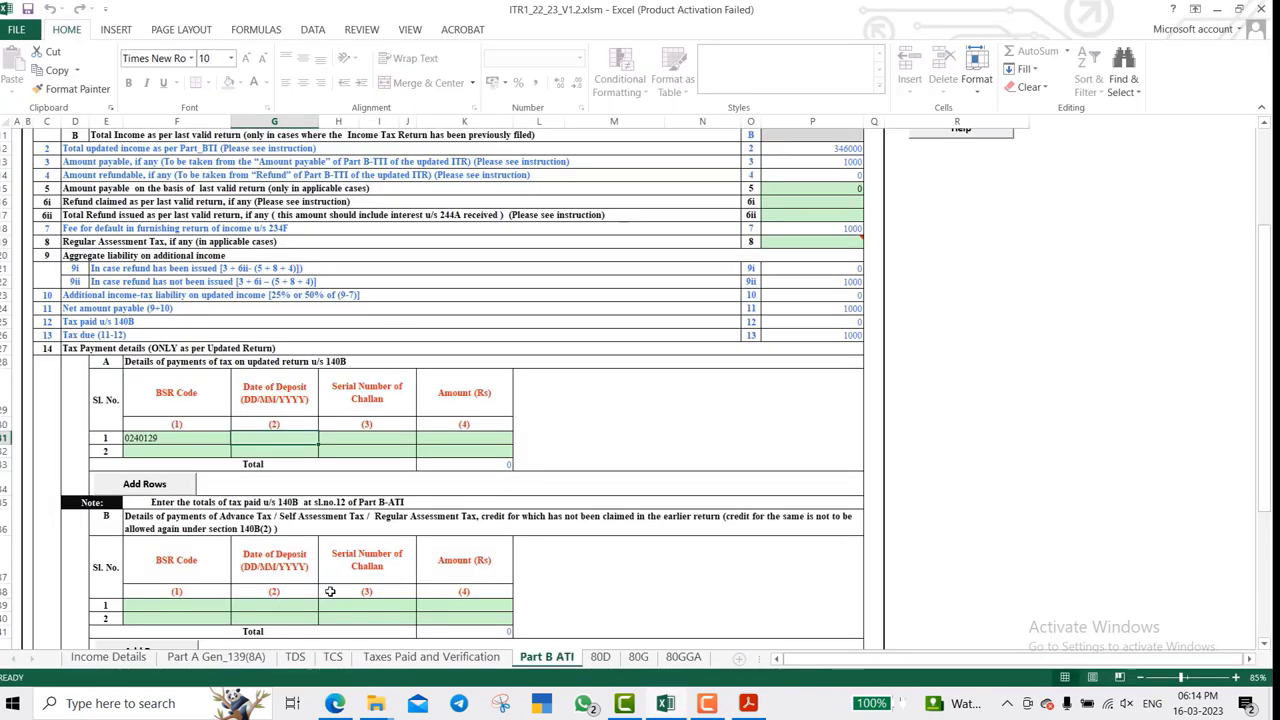
text(06/03/2)
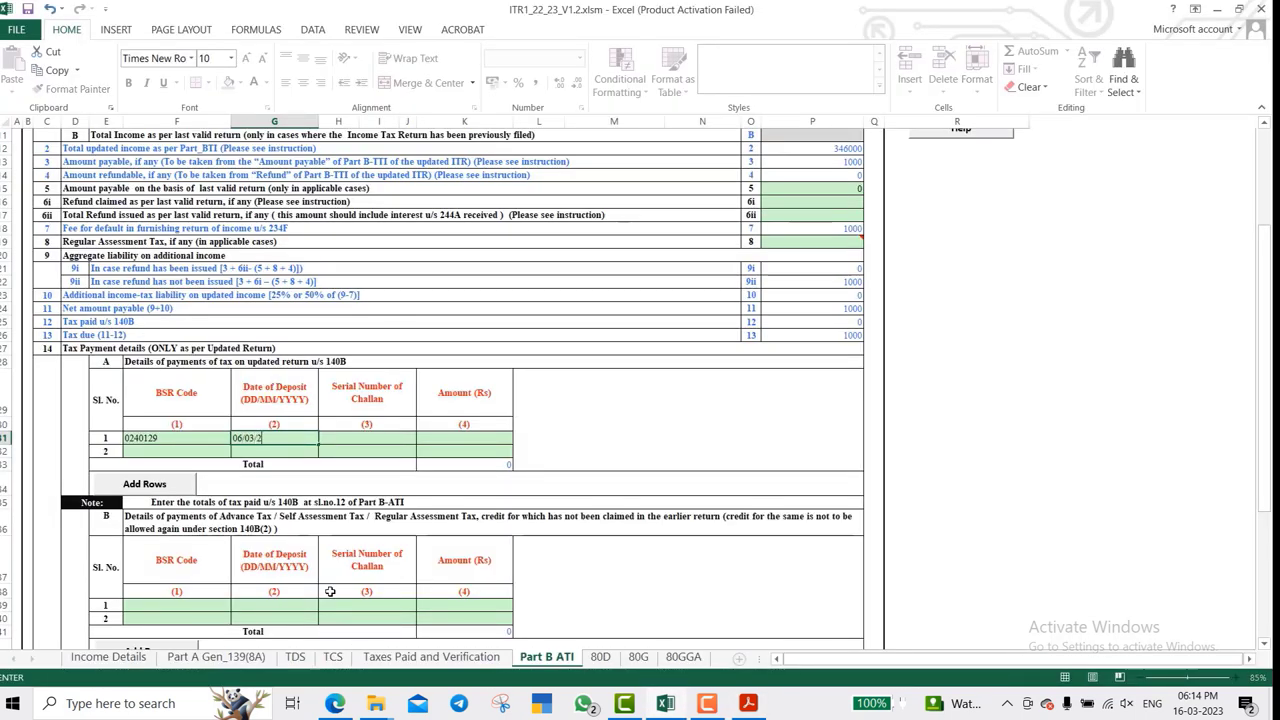
text(23)
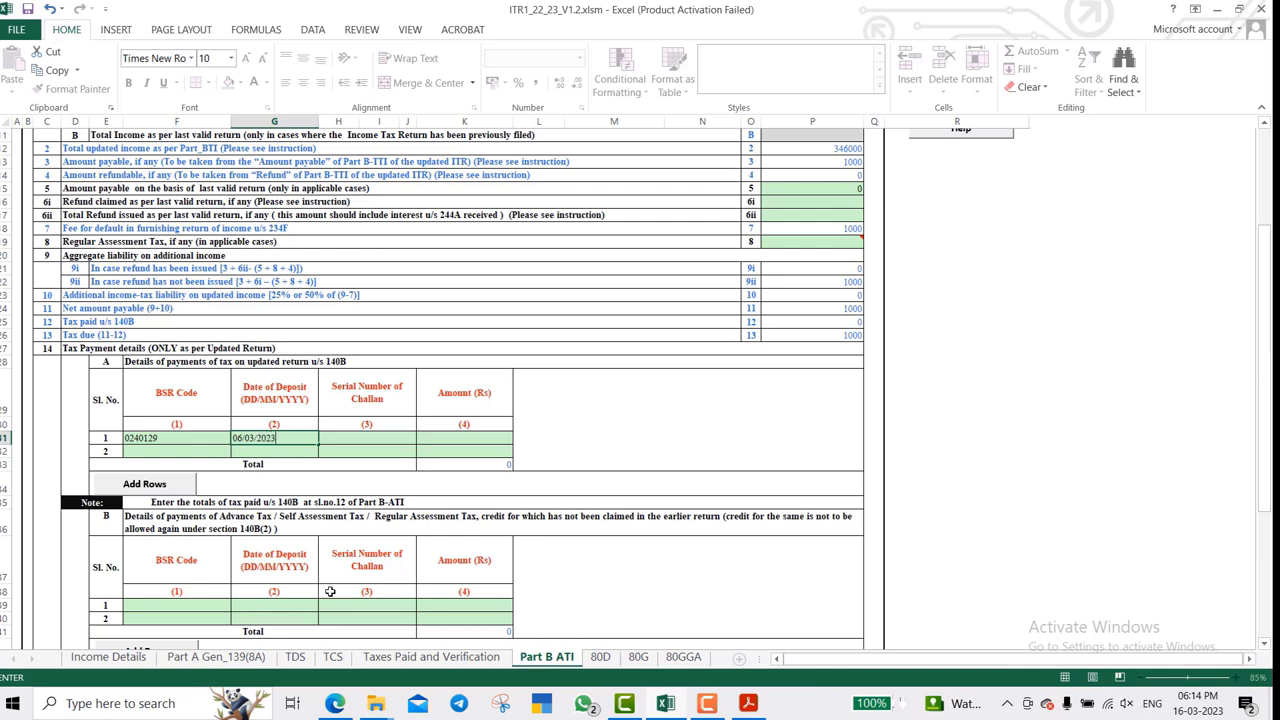
scroll(330, 591, up, 3)
key(alt+Tab)
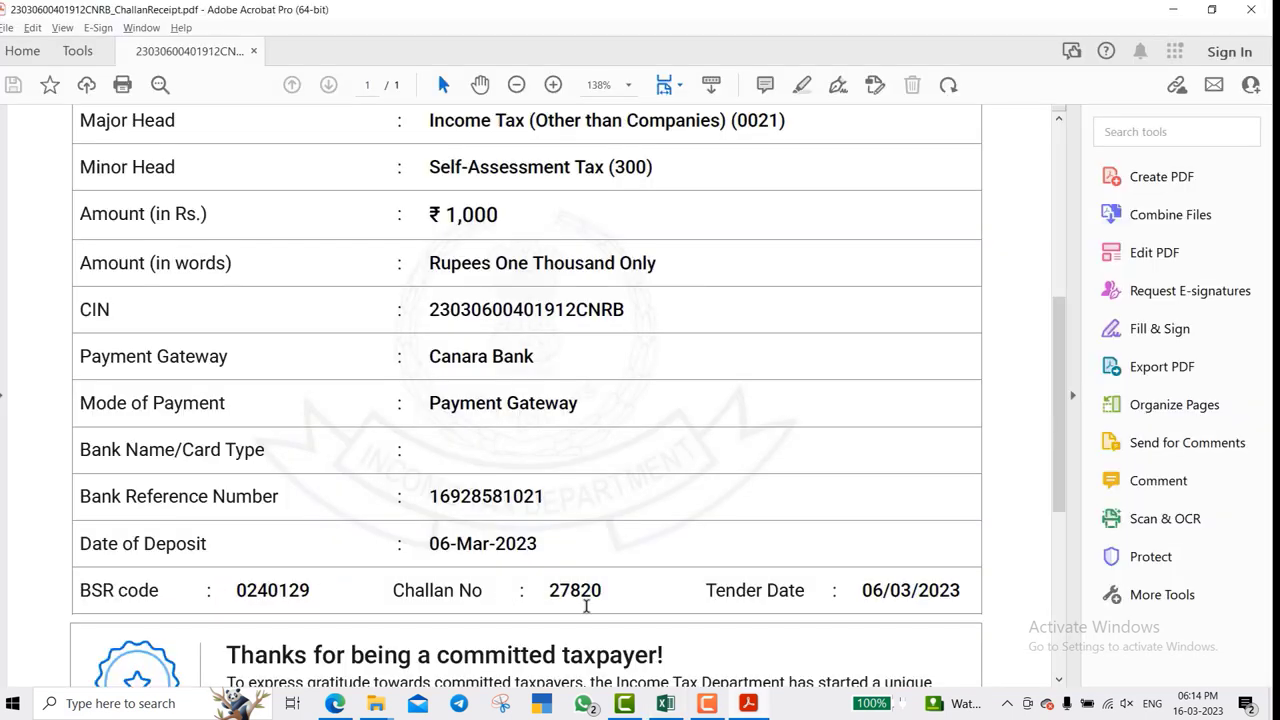
key(alt+Tab)
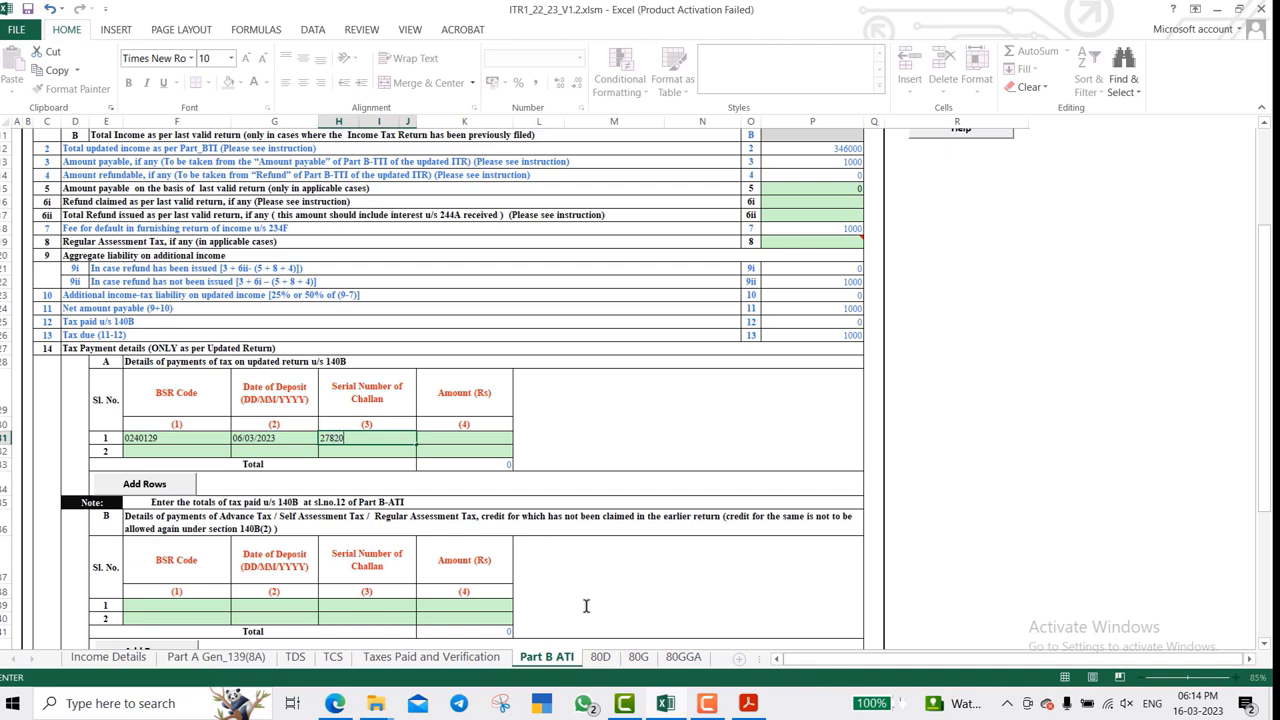
key(Tab)
text(100)
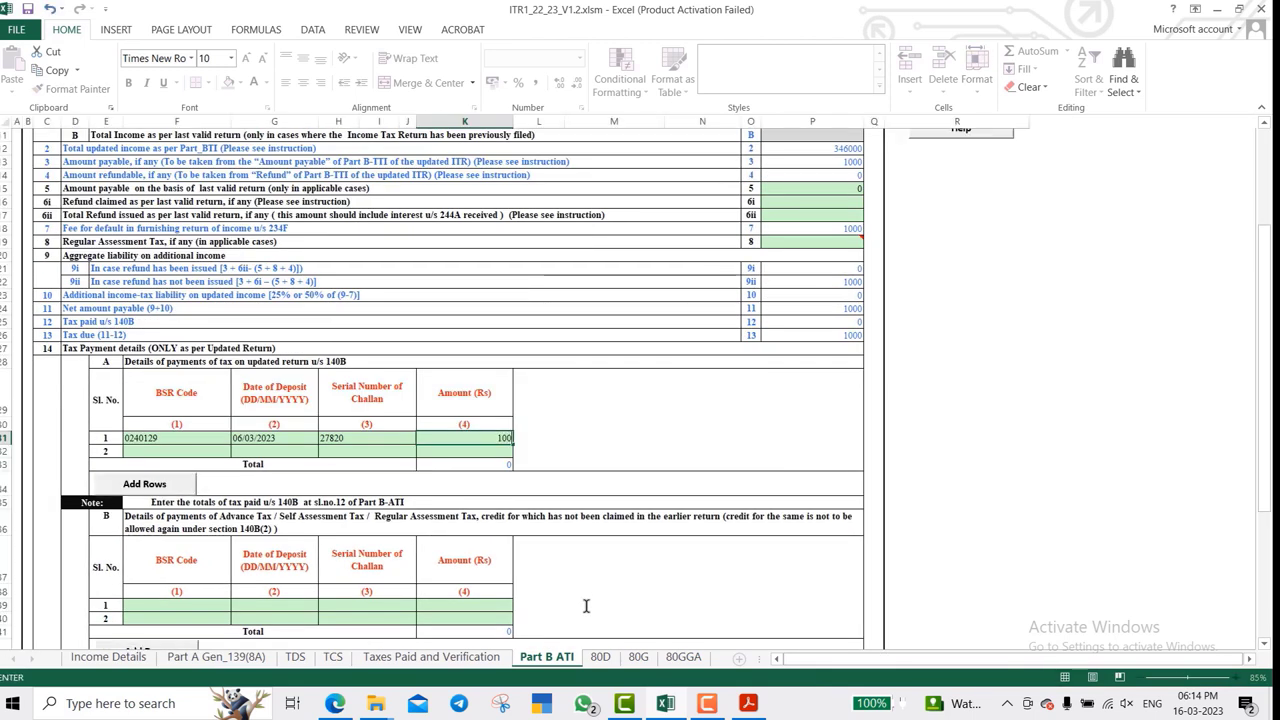
text(0)
key(Return)
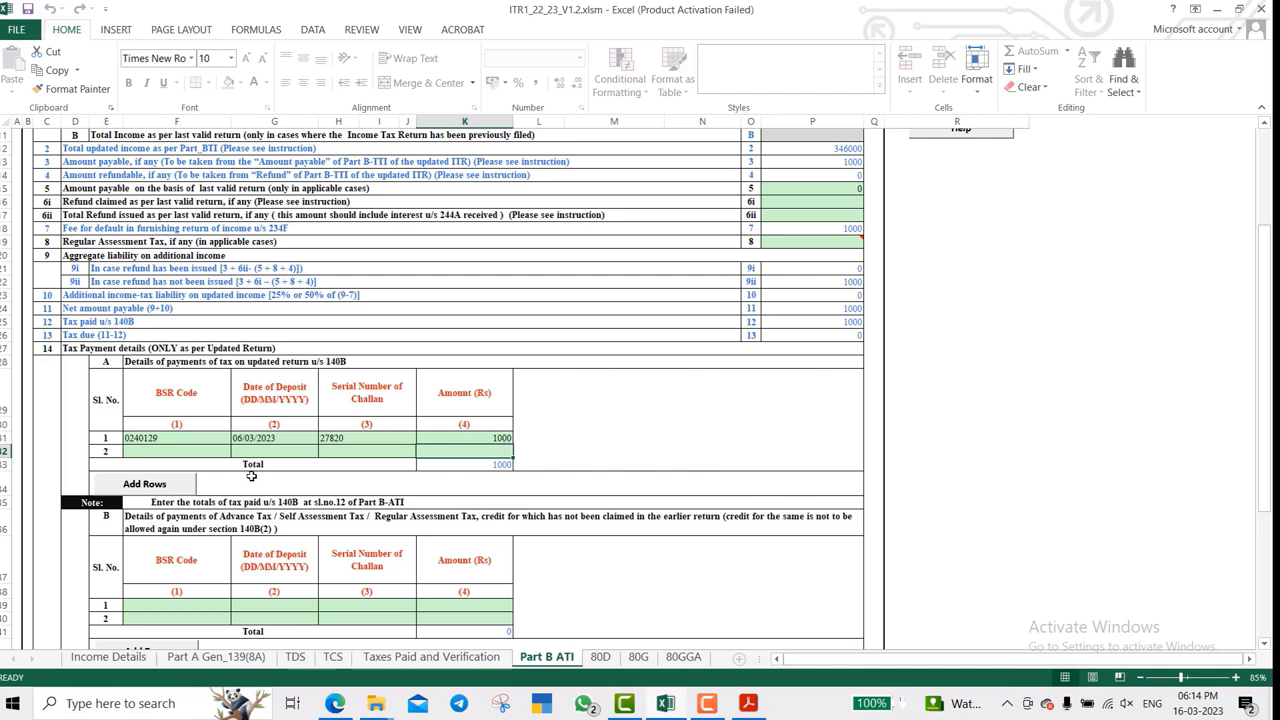
click(780, 318)
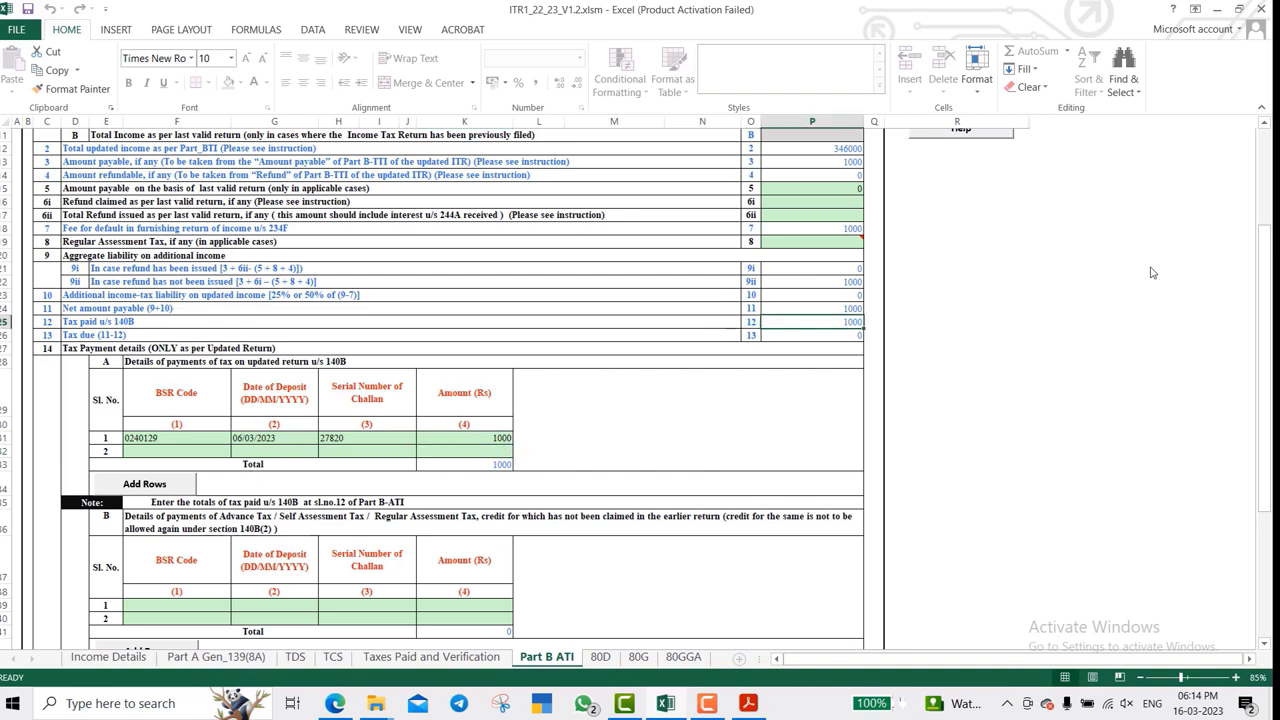
- Highlight the Tax paid u/s 140B and Tax due rows, then return to Income Details
key(shift+space)
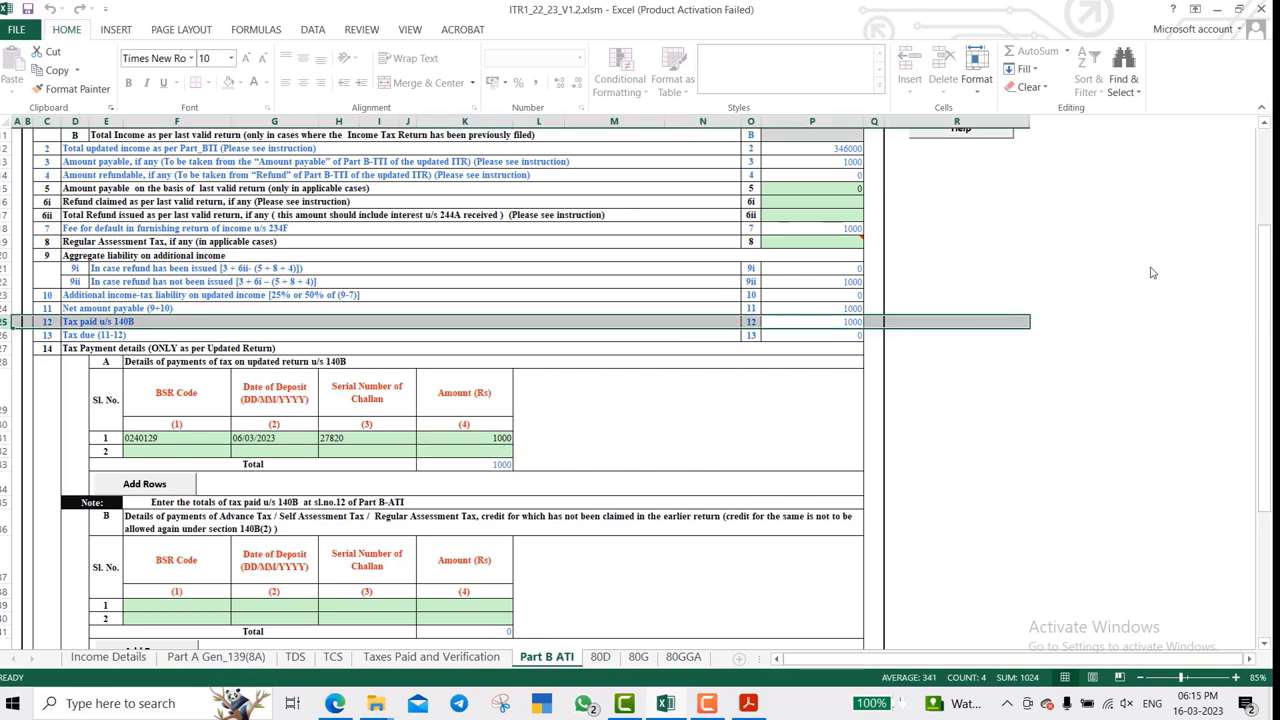
key(Down)
key(shift+space)
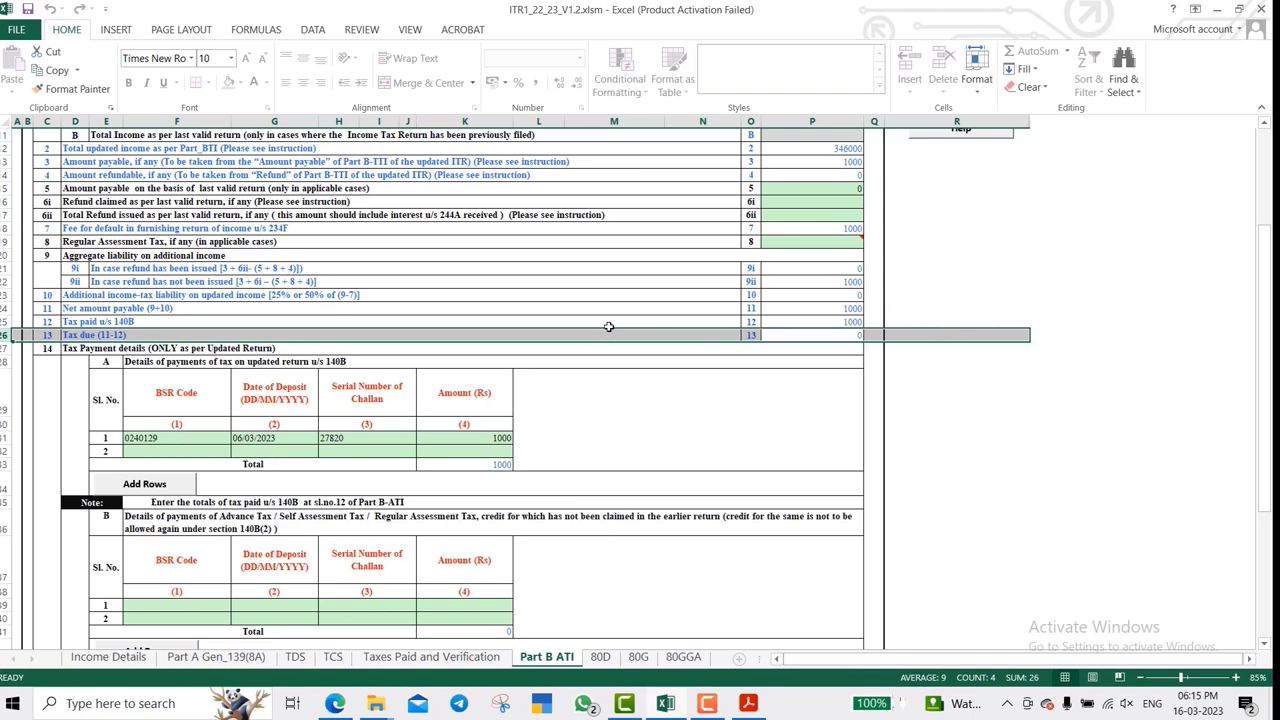
key(ctrl+Page_Up)
key(ctrl+Page_Up)
key(ctrl+Page_Up)
key(ctrl+Page_Up)
key(ctrl+Page_Up)
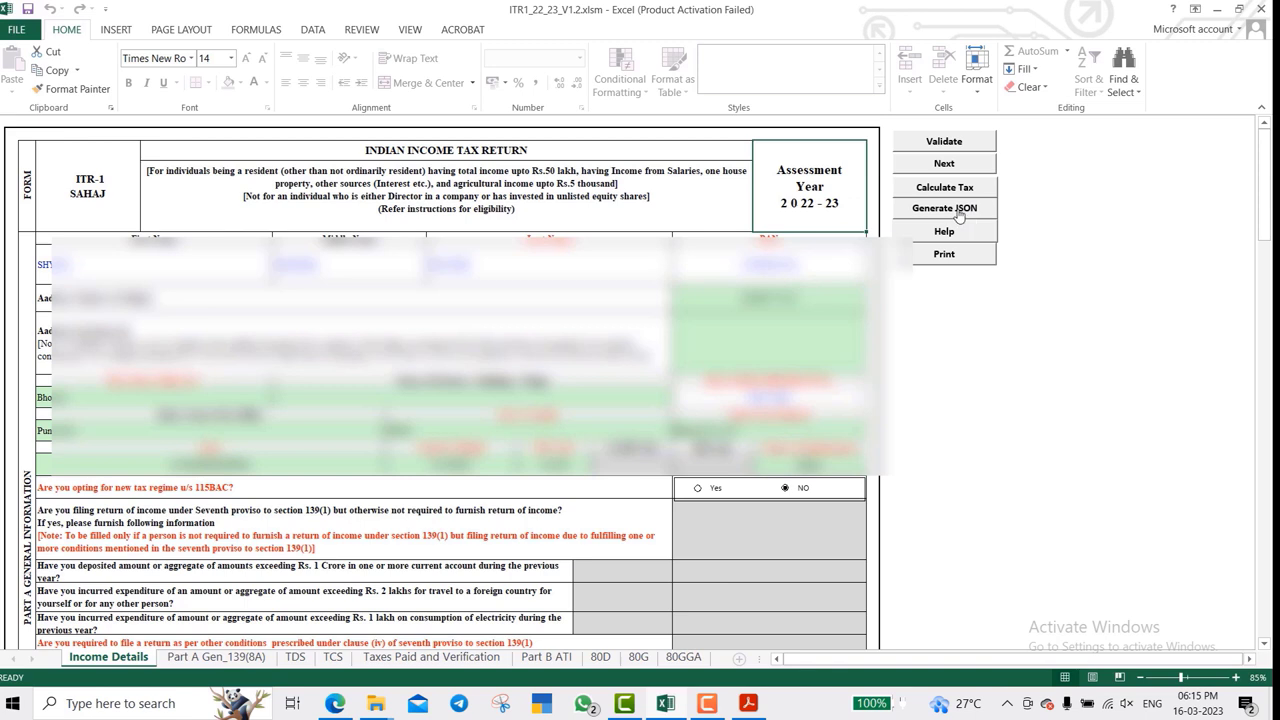
- Attempt Save JSON, dismiss the calculate-tax-first alert, and run Calculate Tax
click(962, 210)
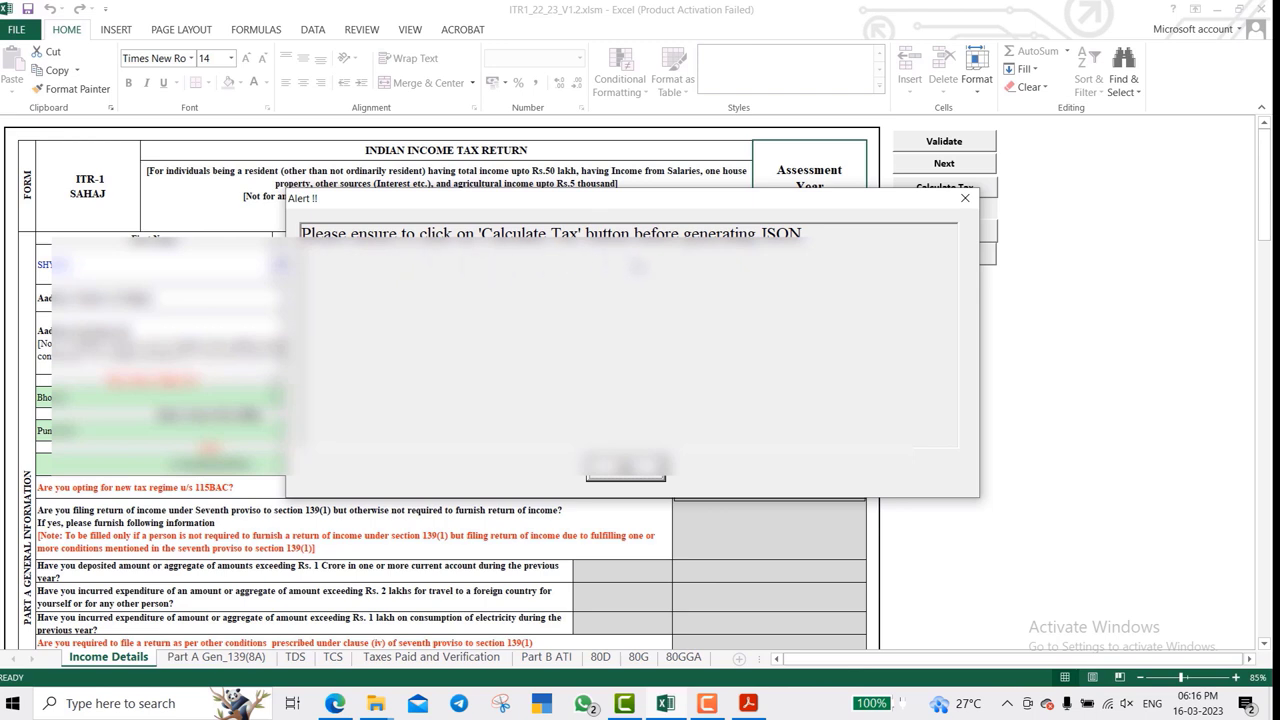
click(654, 479)
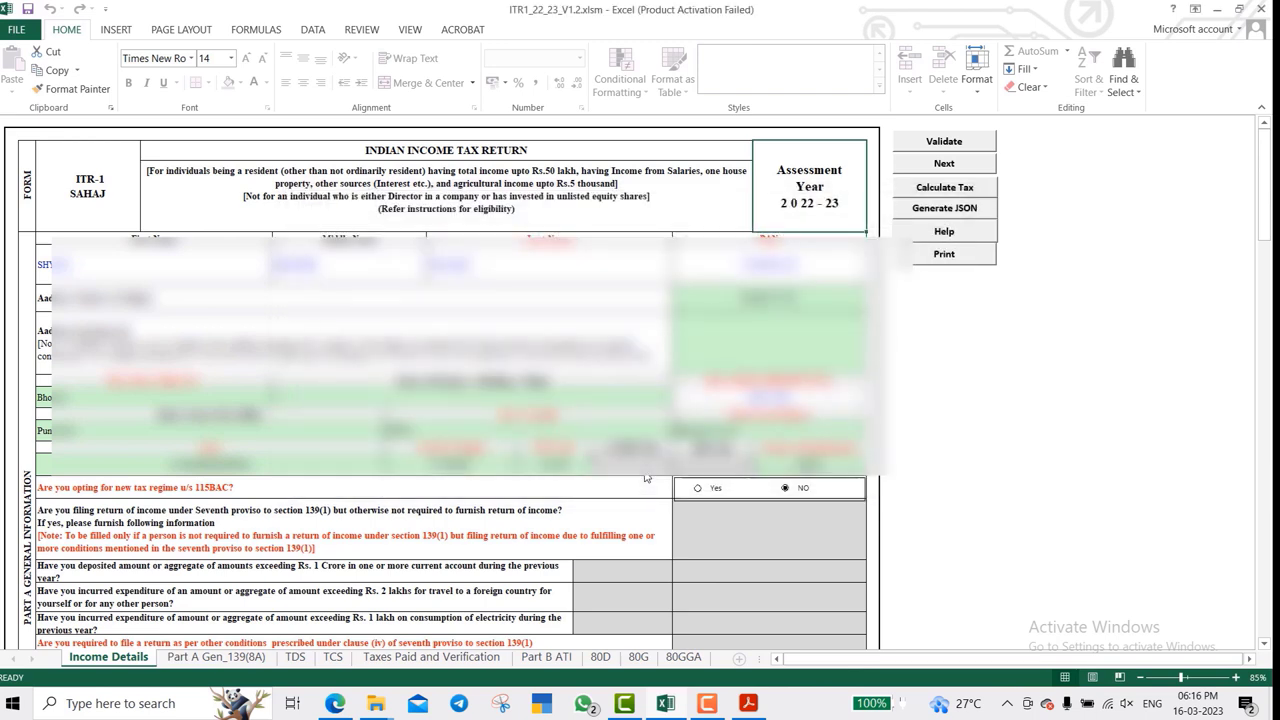
click(958, 190)
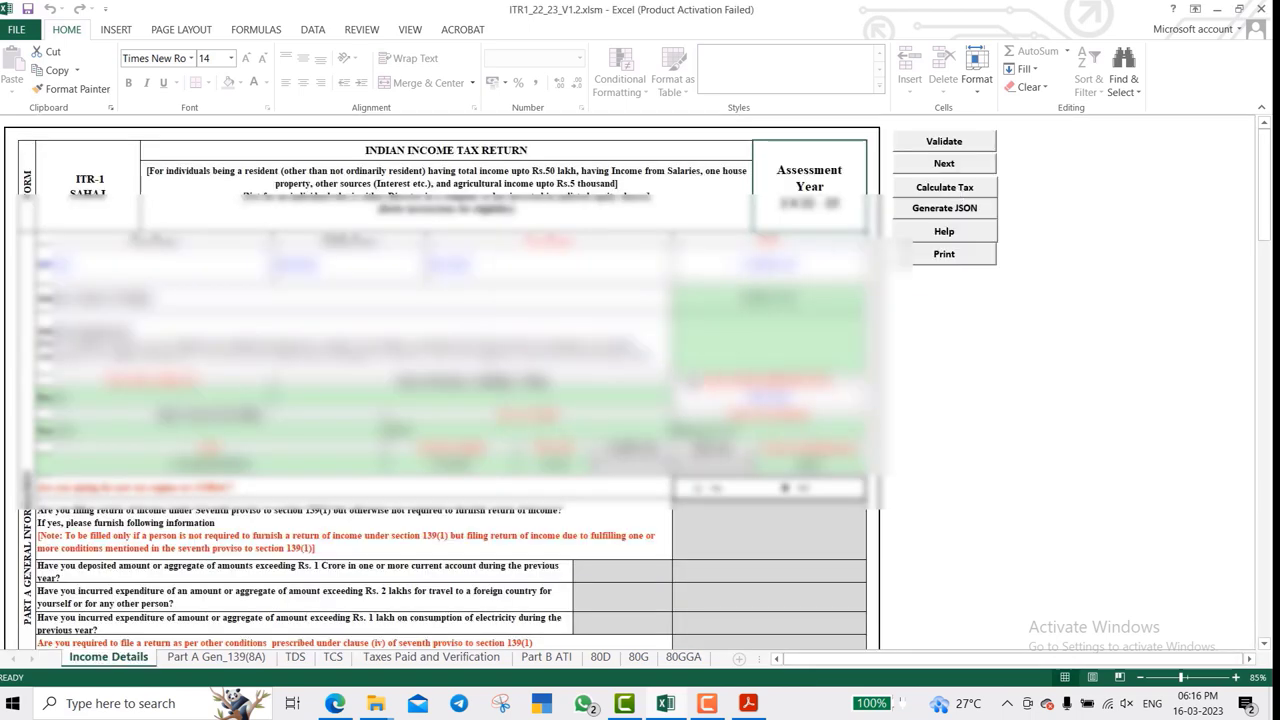
- Revisit Part B ATI, retry Save JSON, and dismiss the TDS, Calculate Tax and Save JSON reminders
click(546, 657)
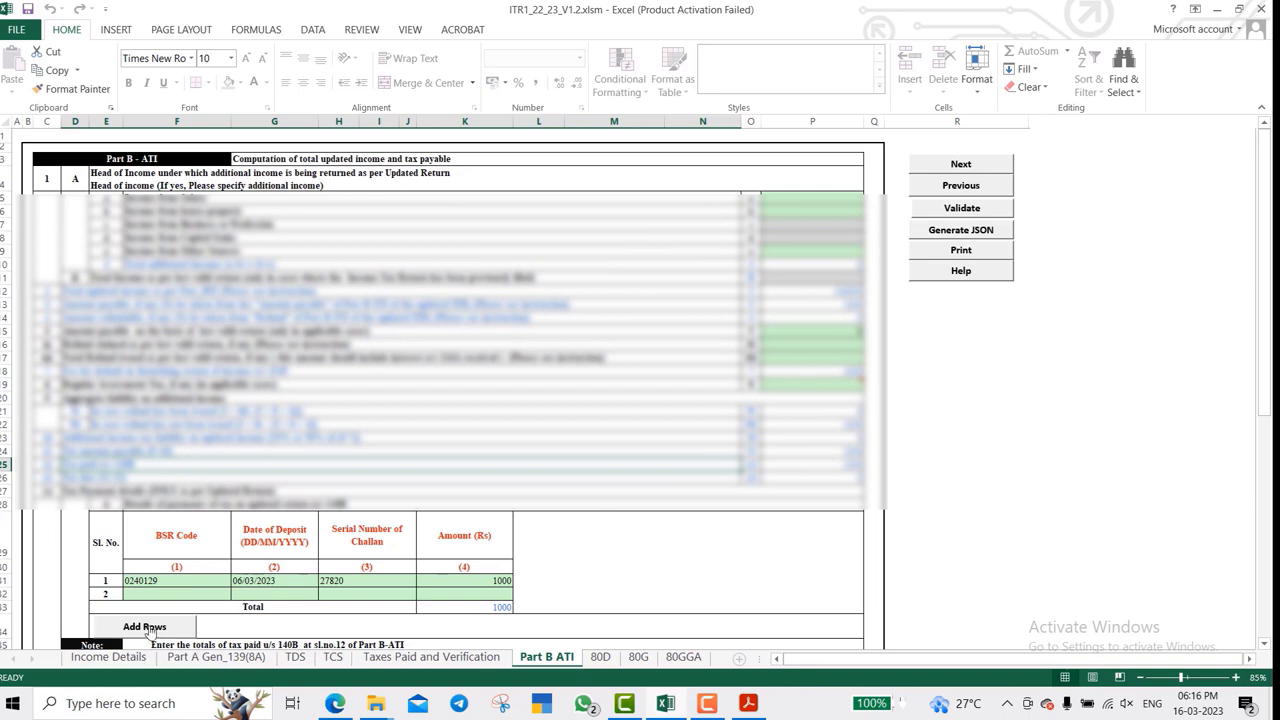
click(114, 656)
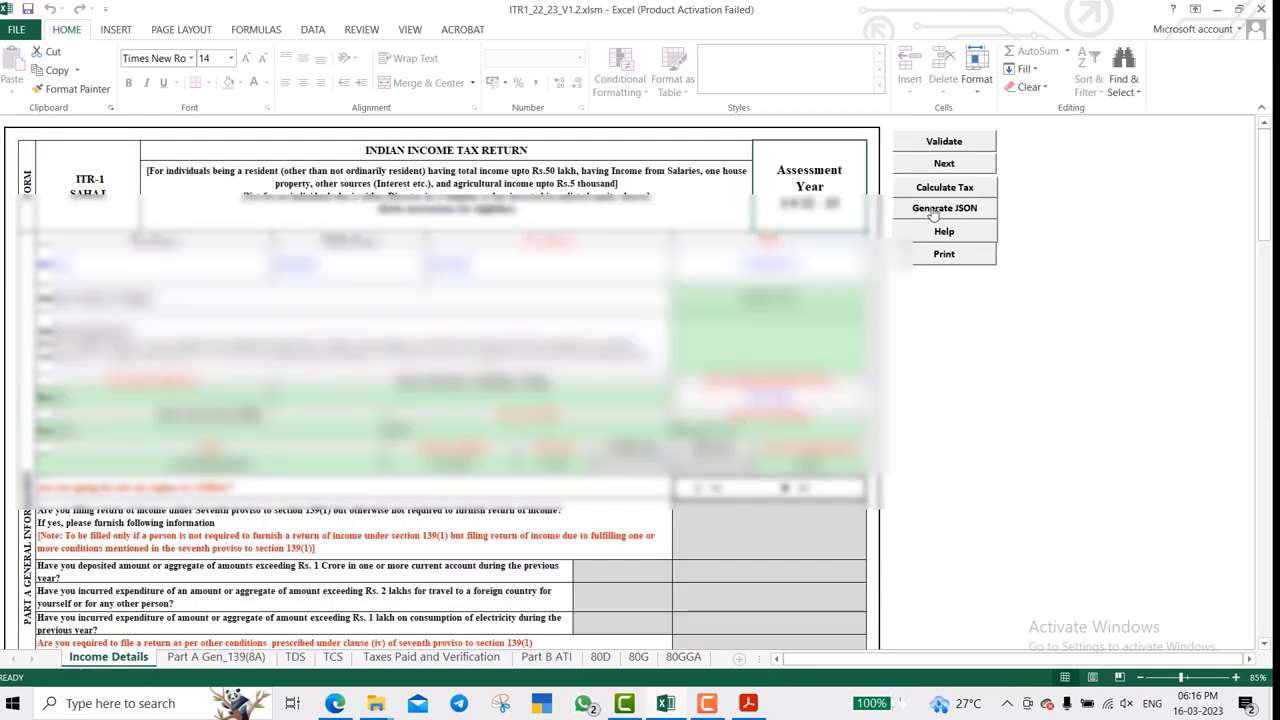
click(958, 210)
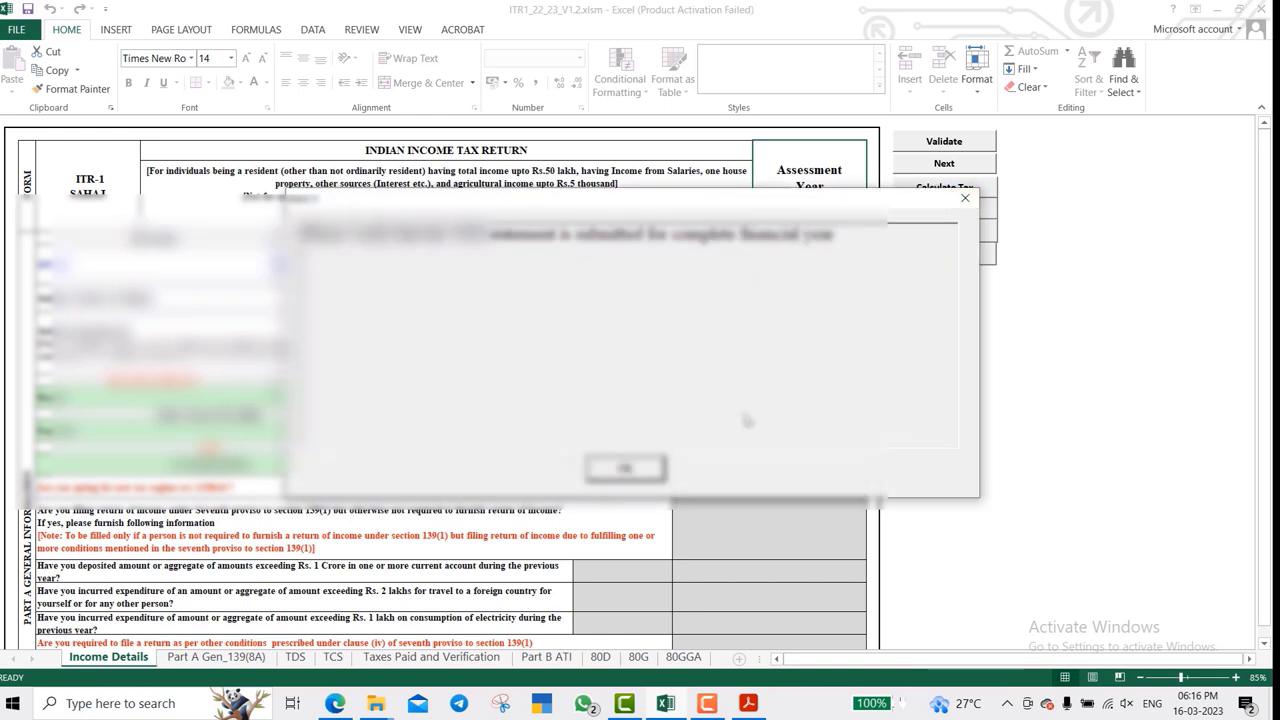
click(625, 468)
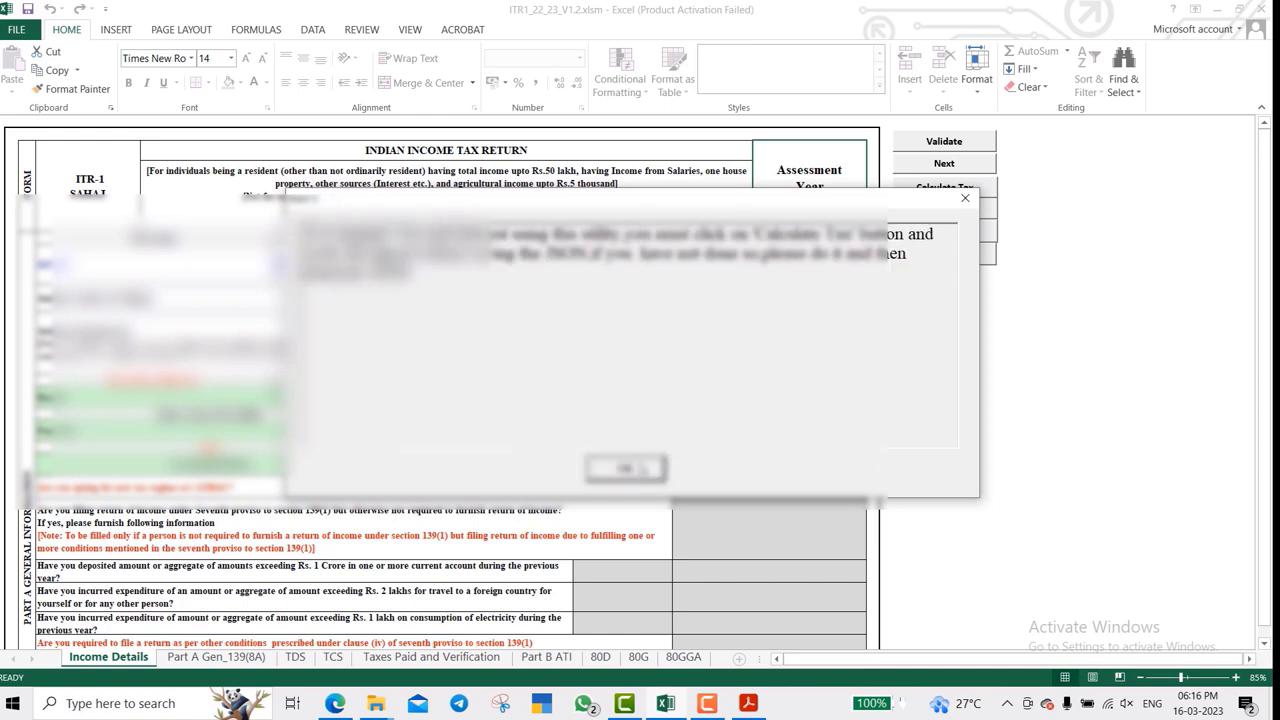
key(Return)
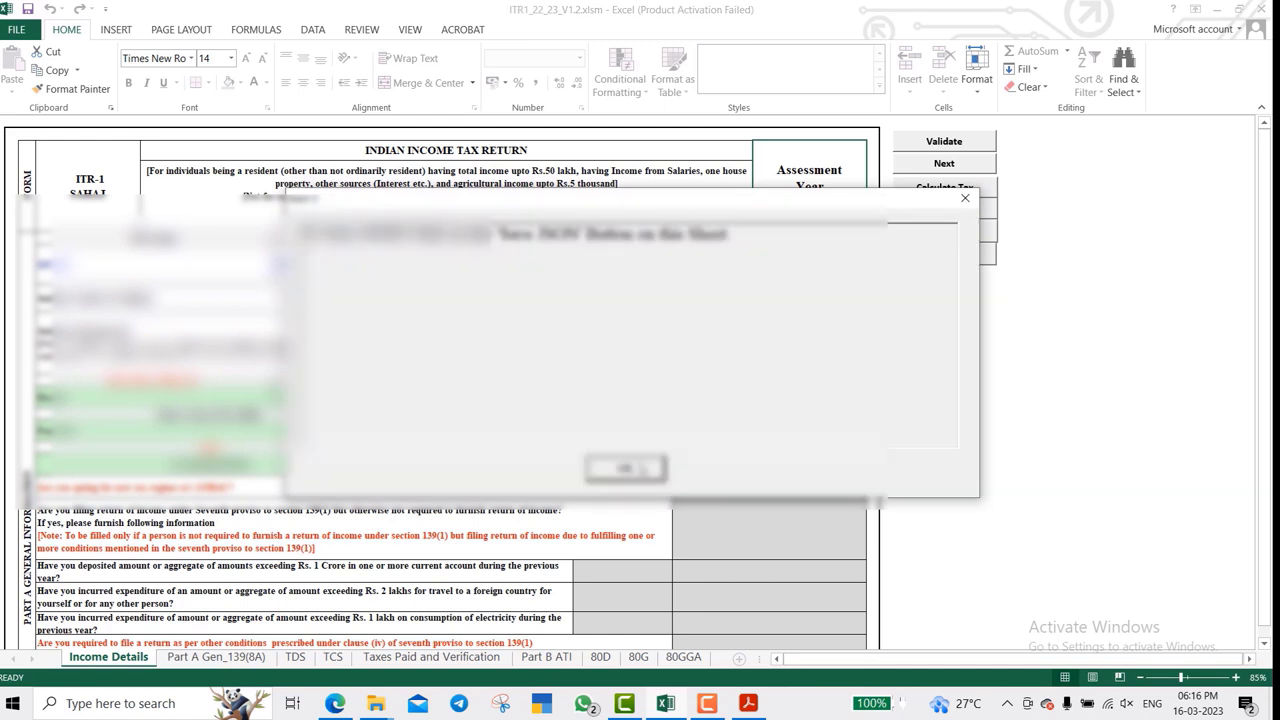
click(640, 470)
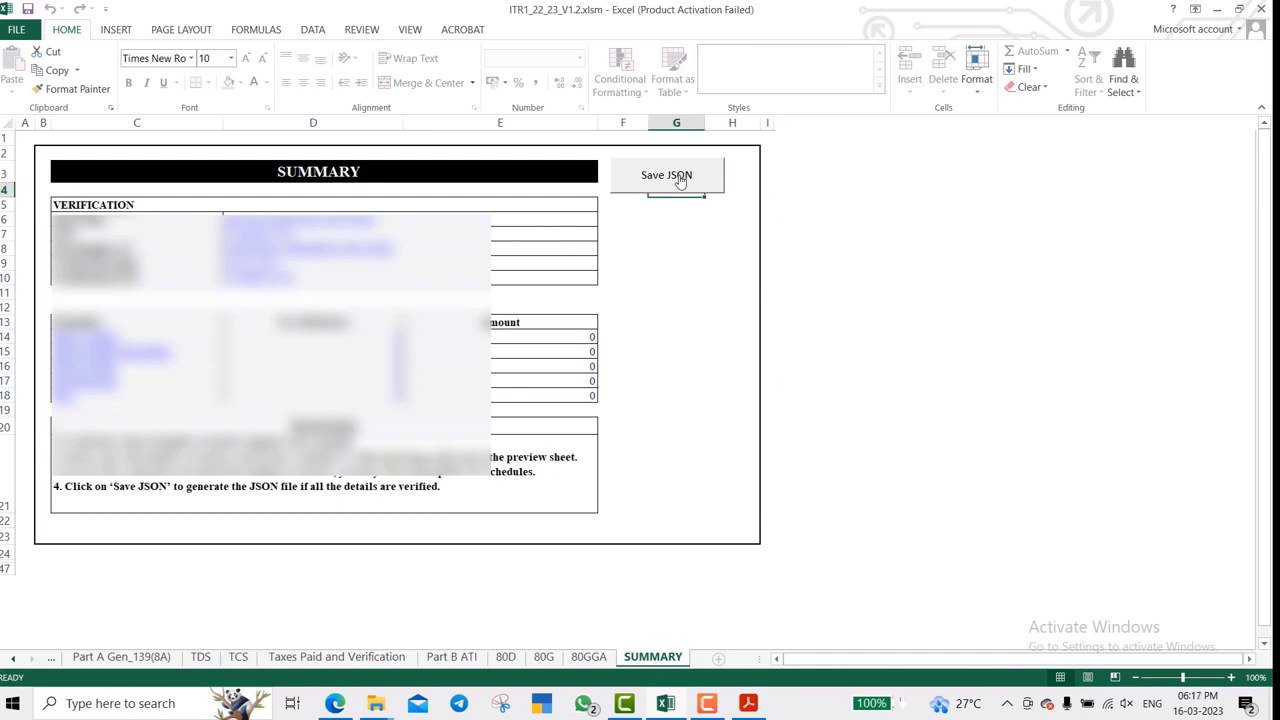
- Generate the return's JSON file, acknowledge its save location, then close Excel saving the workbook
click(680, 179)
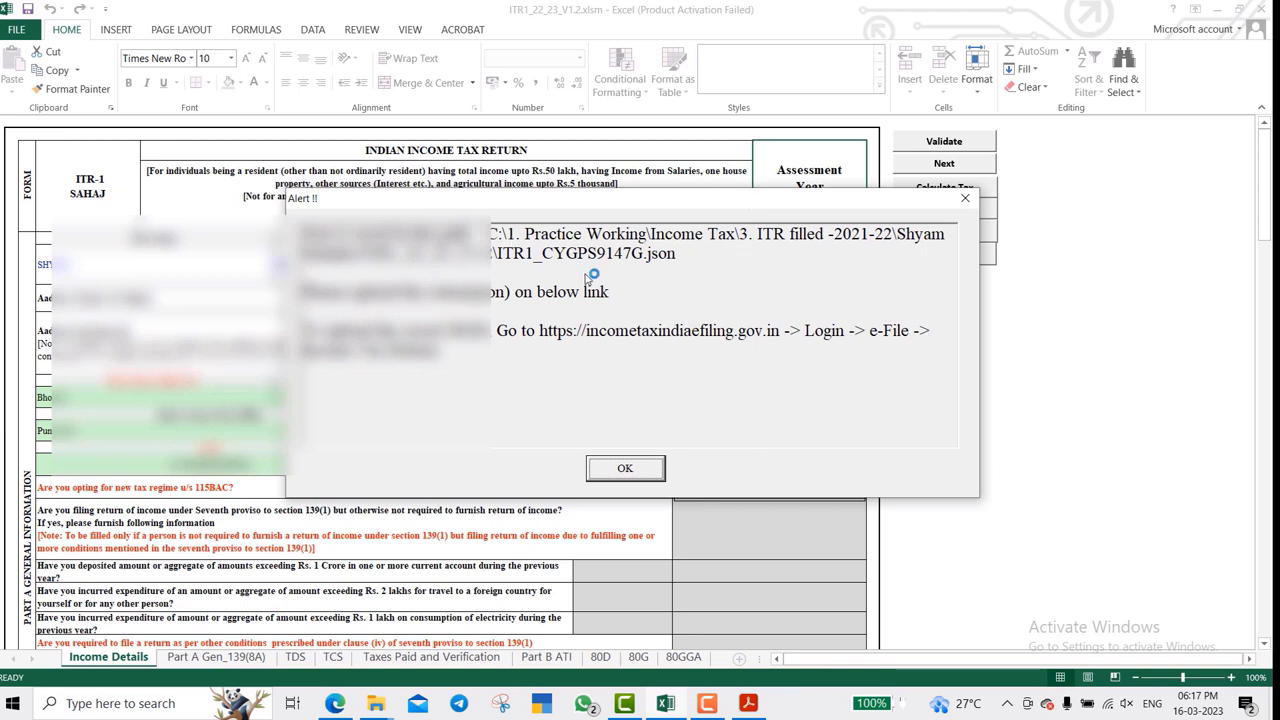
click(624, 469)
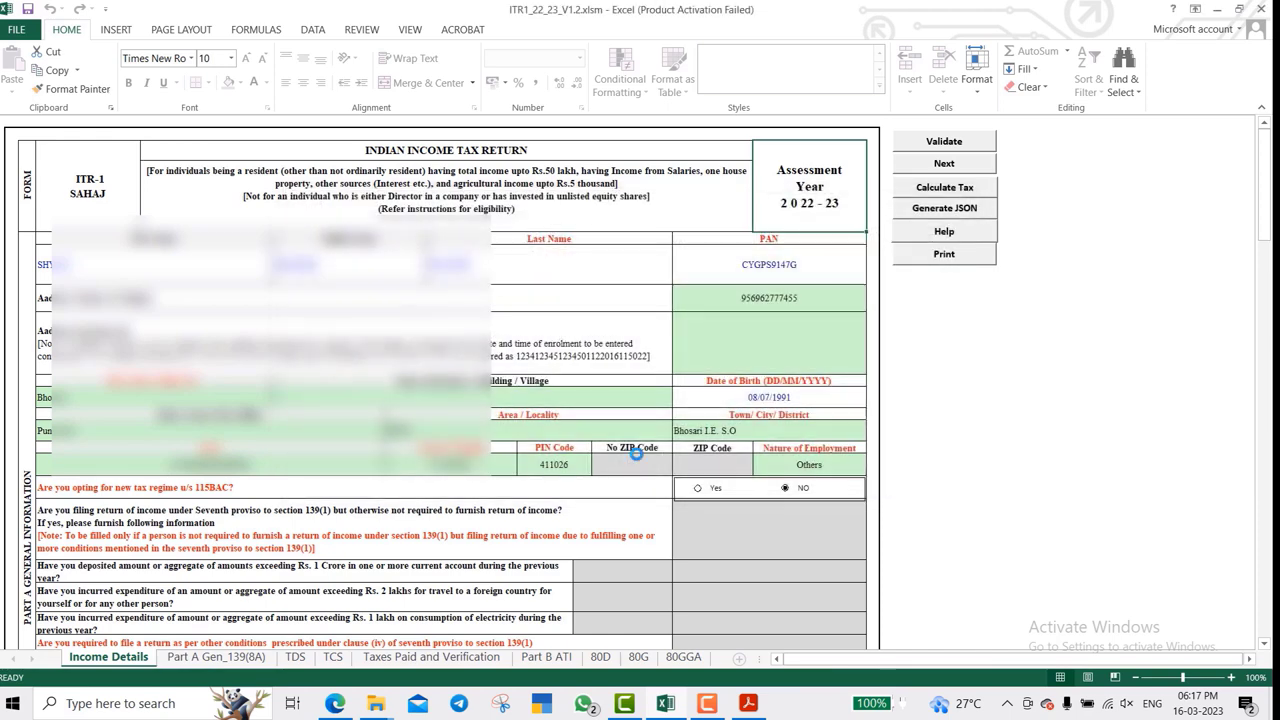
click(1262, 8)
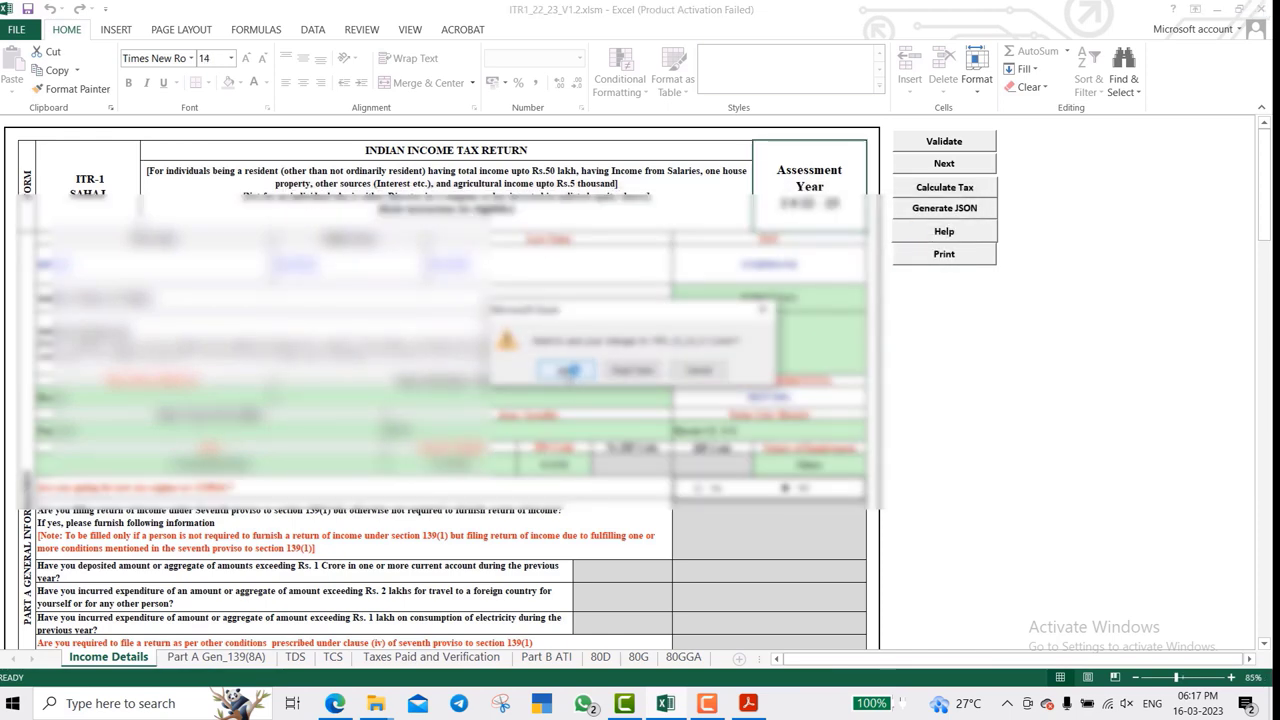
click(567, 371)
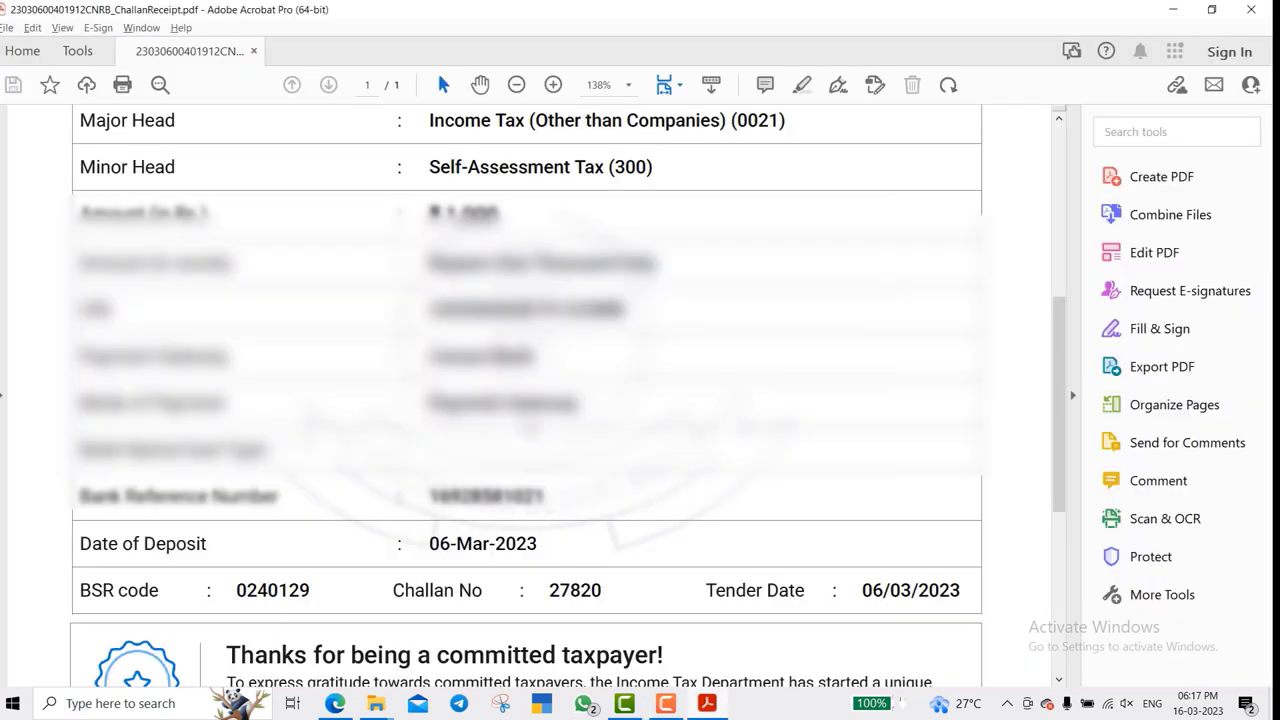
- Bring forward the ITR1_22_23_V1.2 folder and select the generated .json file, checking its name
click(386, 704)
click(386, 623)
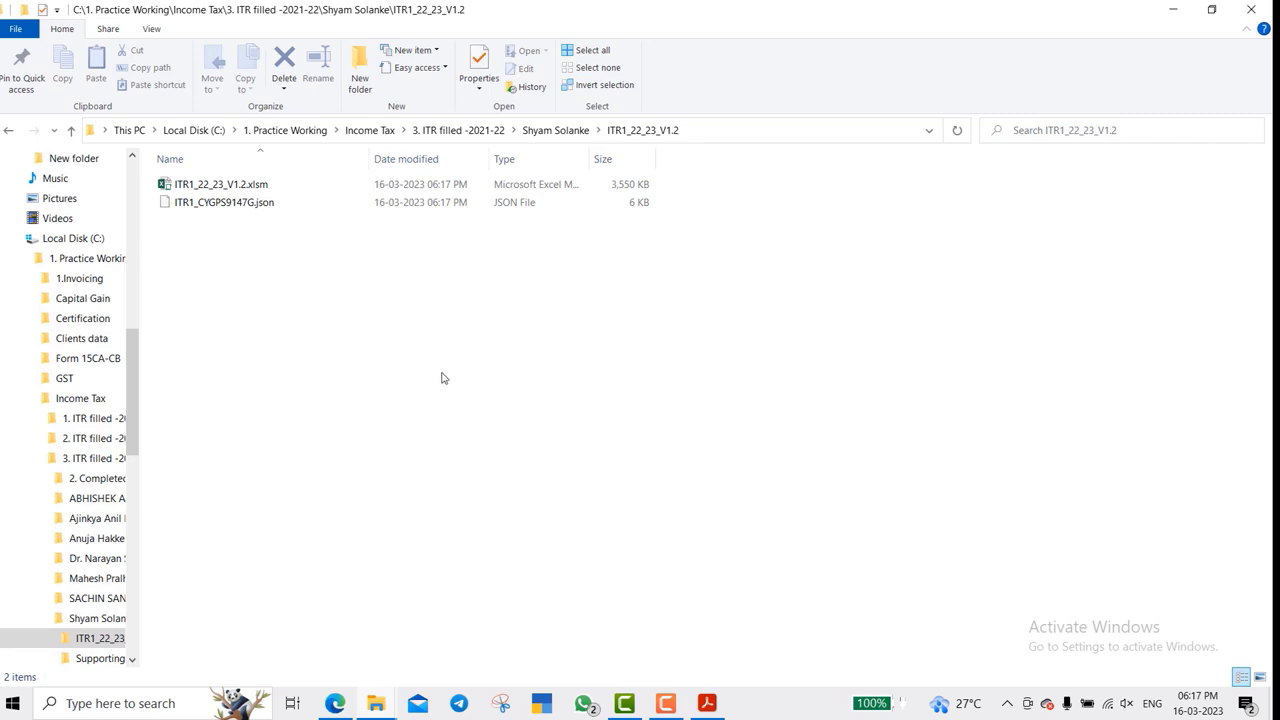
click(280, 205)
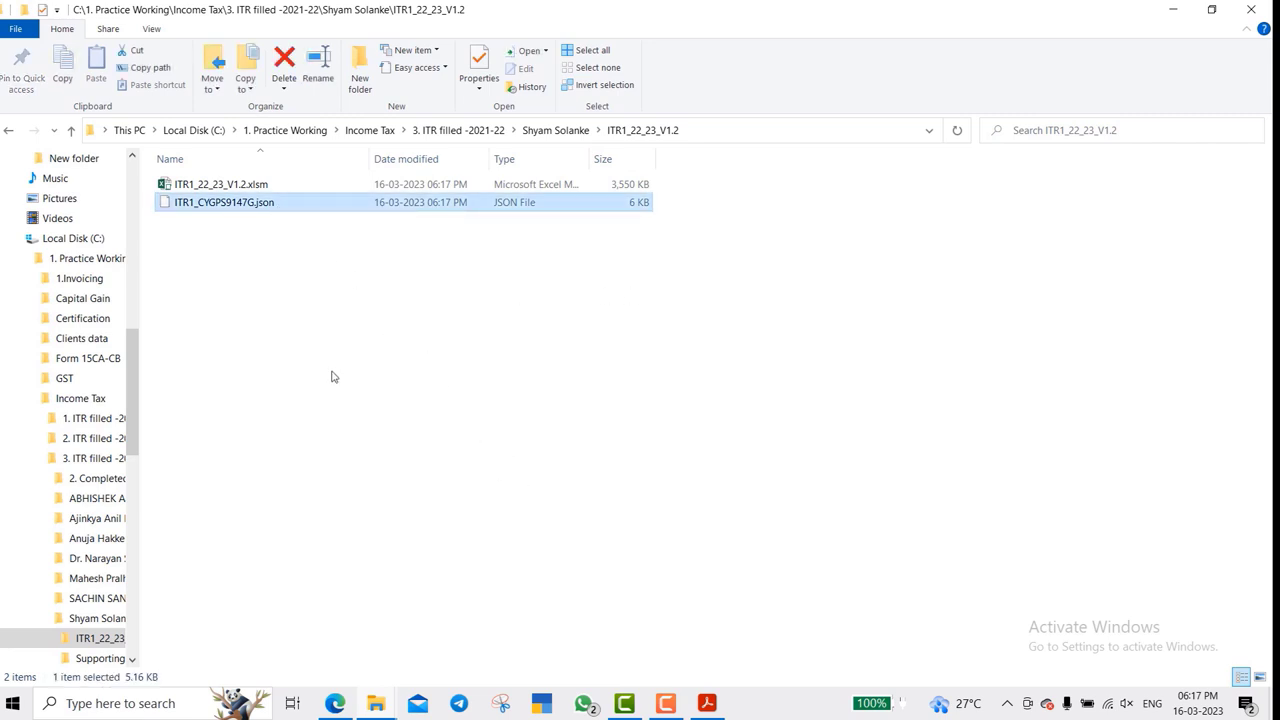
key(F2)
key(Escape)
- Load the incometax.gov.in portal in Edge and go to its login page
click(338, 707)
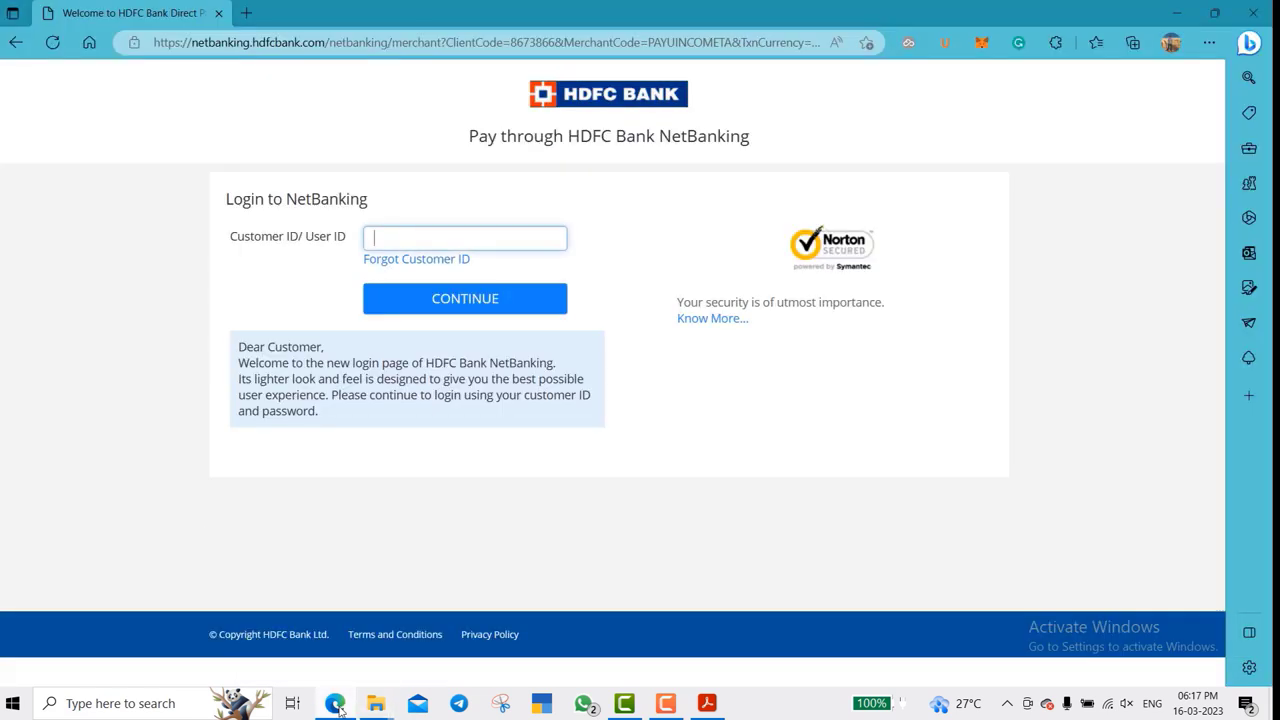
click(512, 42)
text(in)
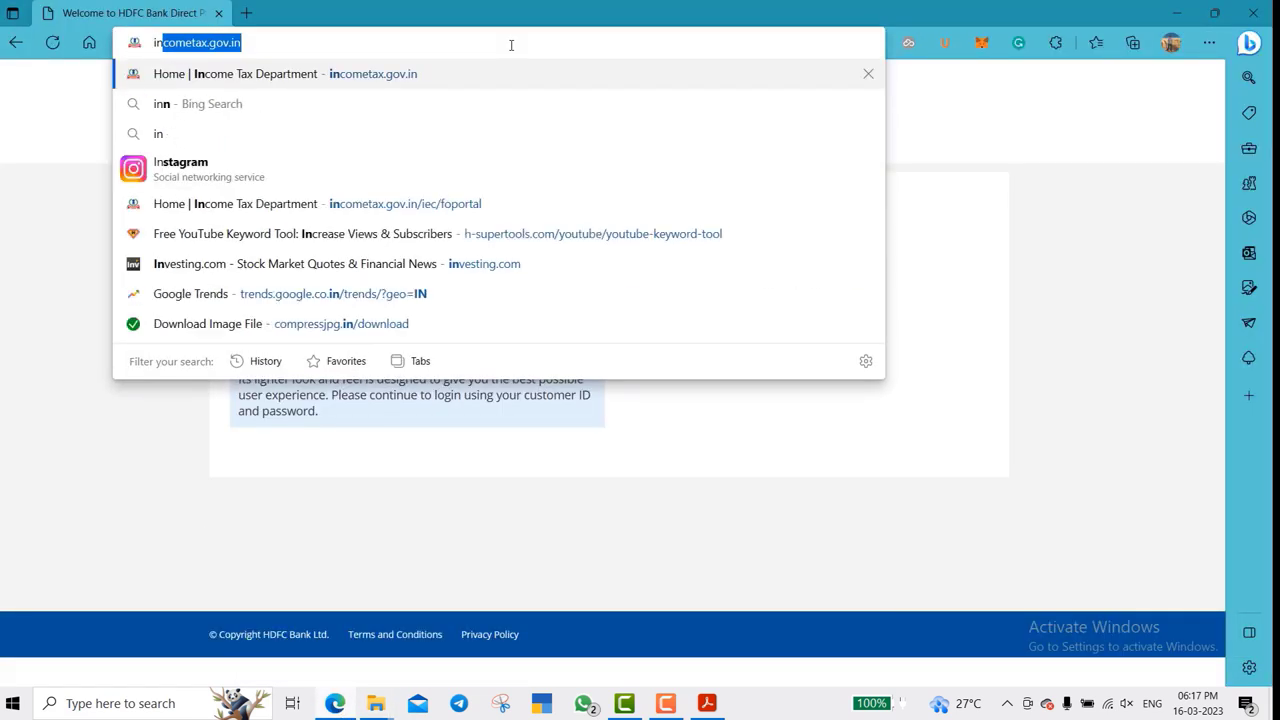
key(Return)
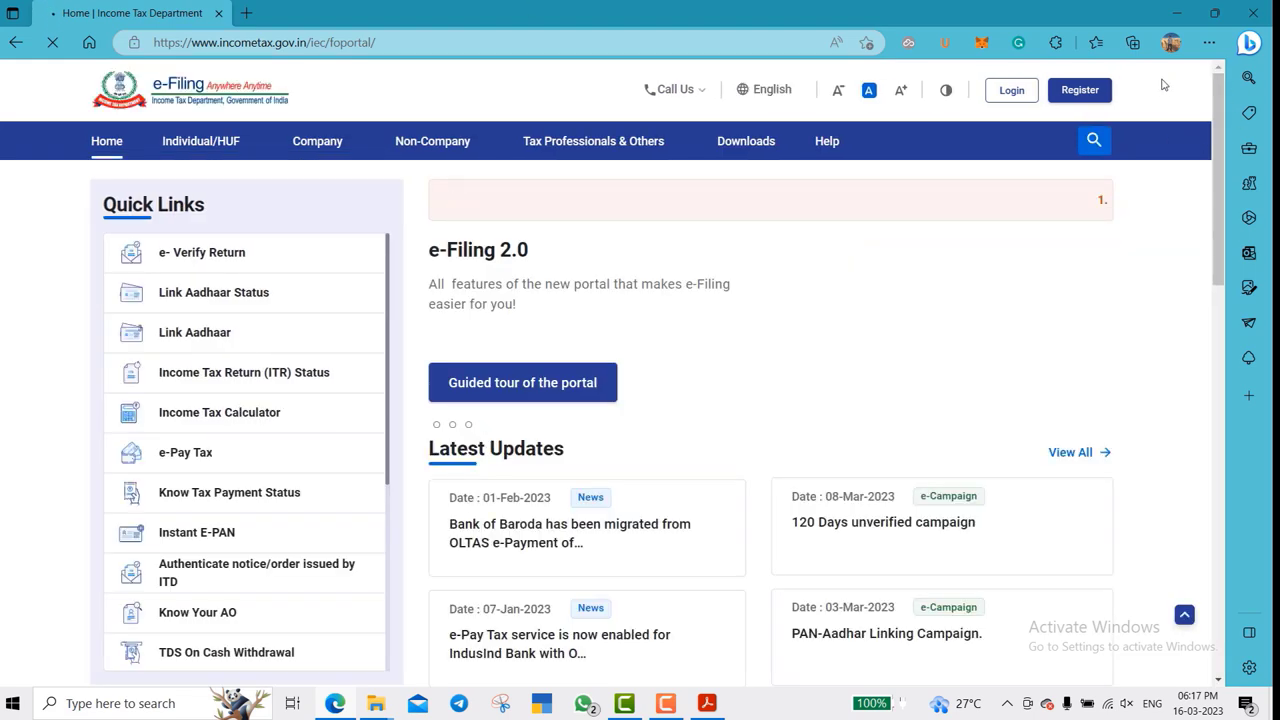
click(1012, 90)
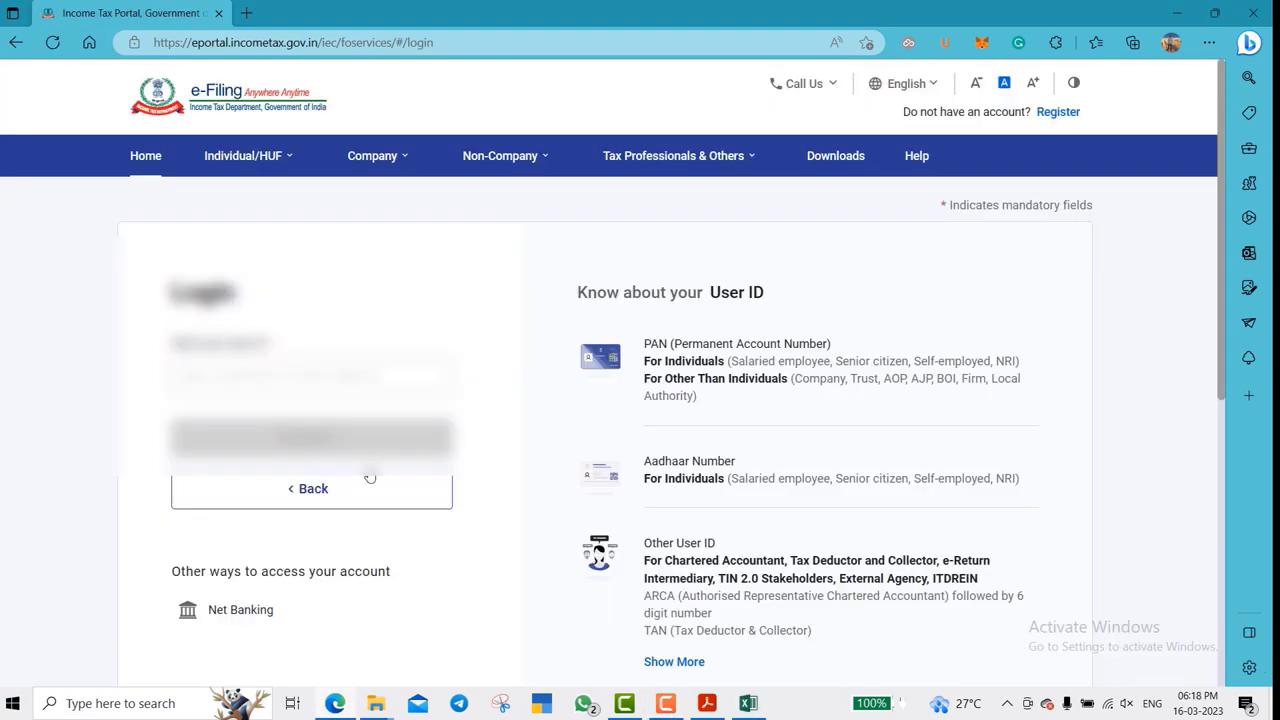
- Paste the user ID, enter the account password, and continue past the simultaneous-session notice
click(325, 370)
key(ctrl+v)
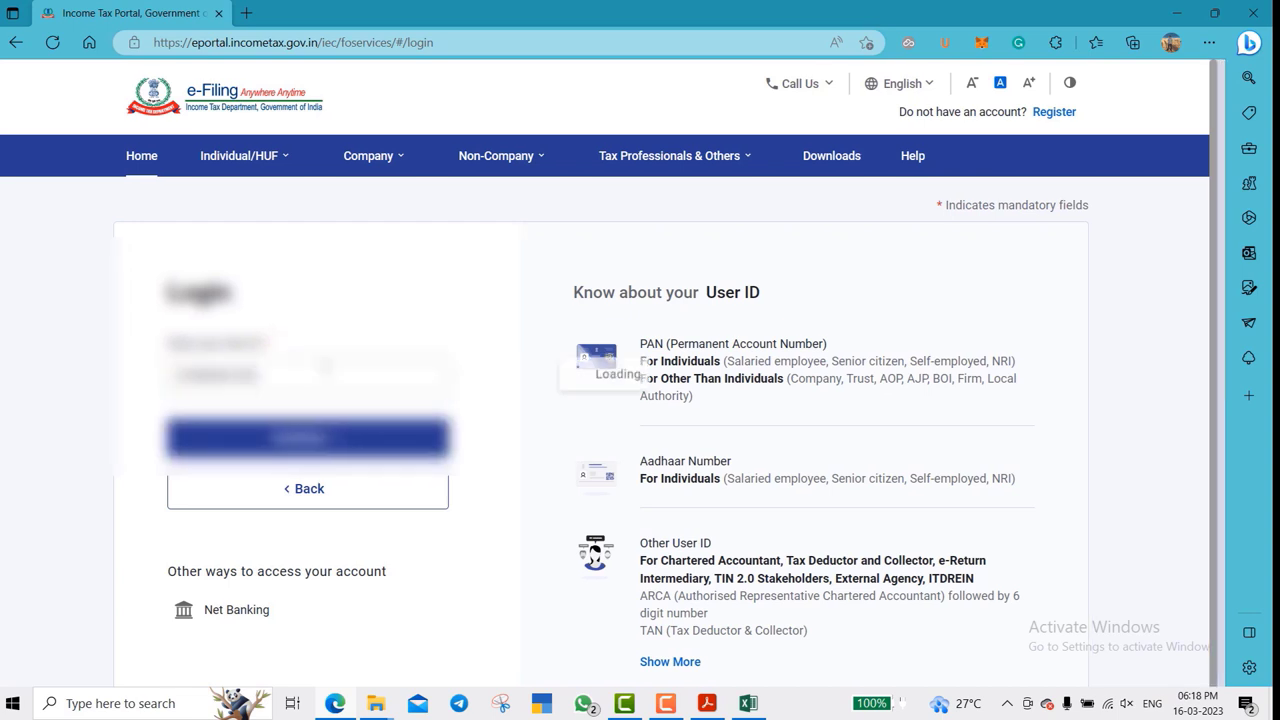
key(Return)
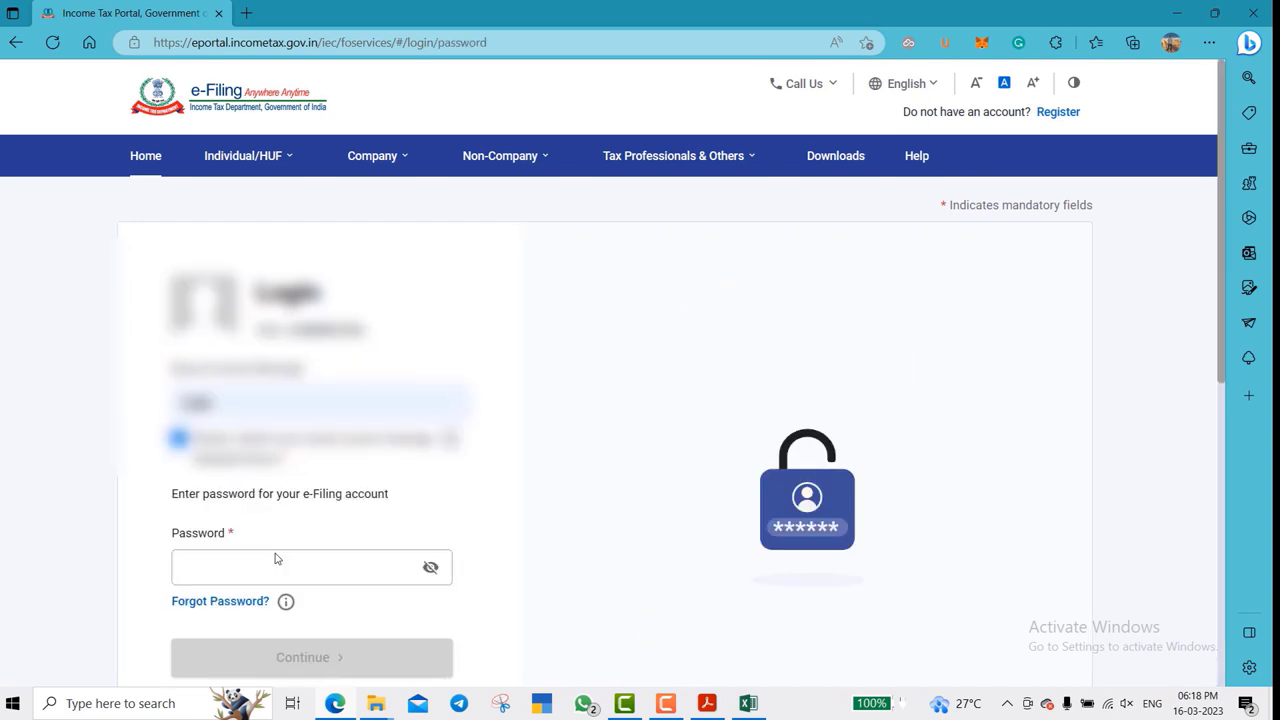
click(278, 558)
text(••••••)
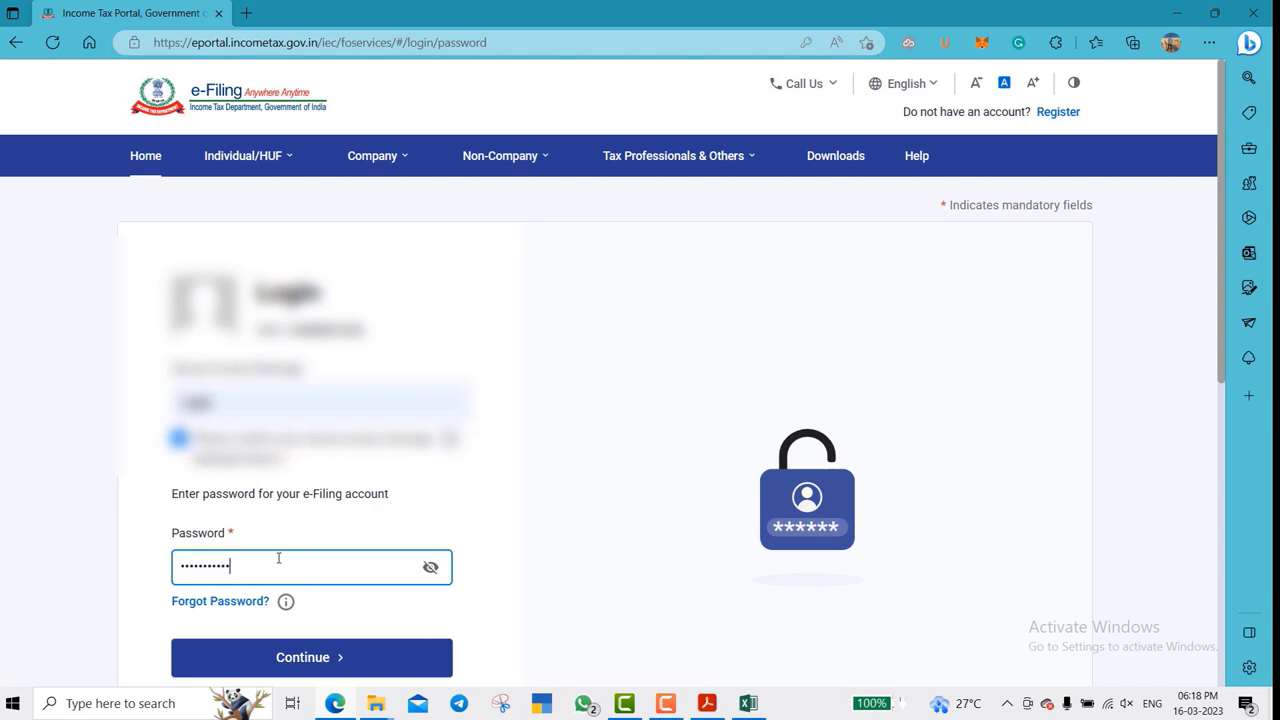
key(Return)
click(731, 447)
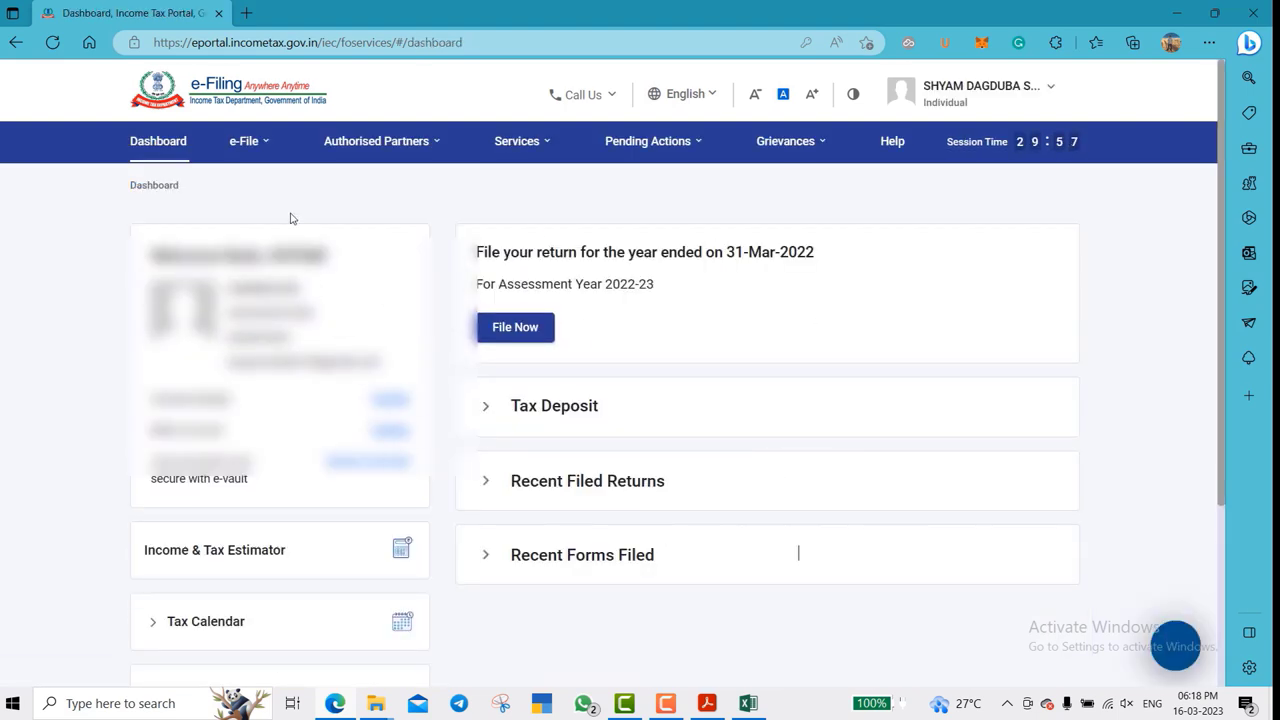
- Start File Income Tax Return from the e-File menu and choose assessment year 2022-23
click(246, 141)
mouse_move(300, 187)
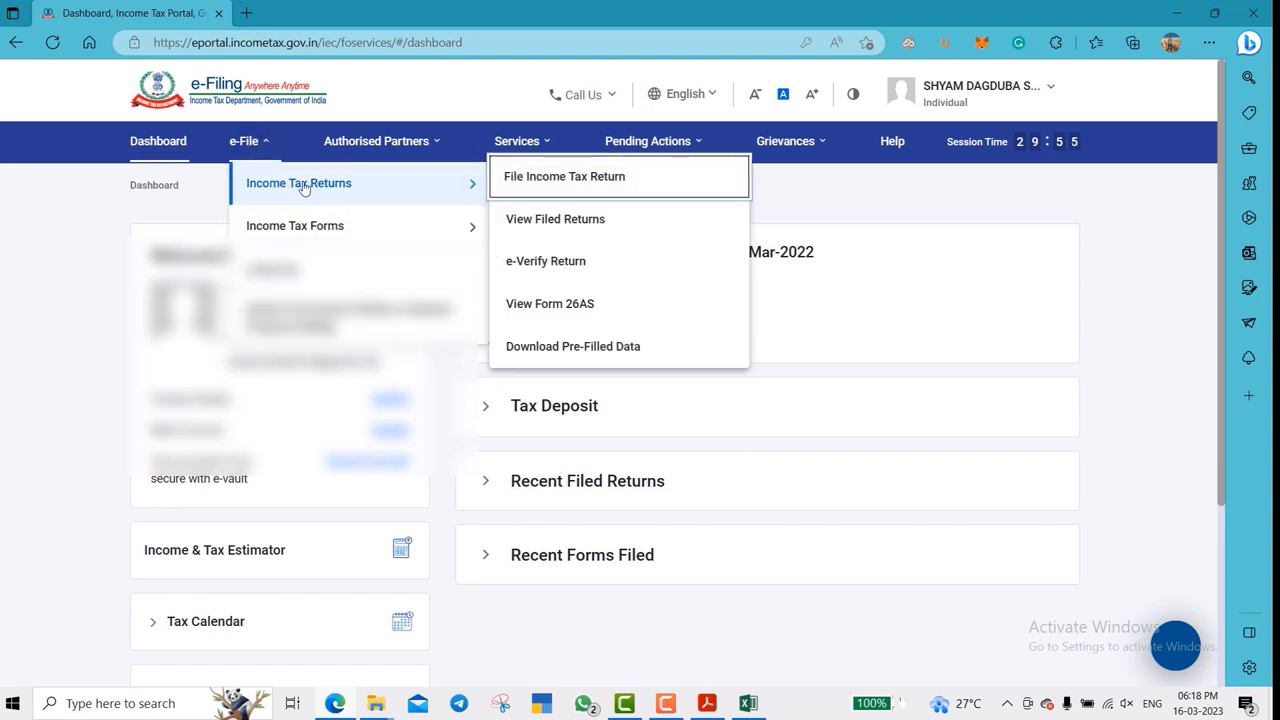
click(578, 189)
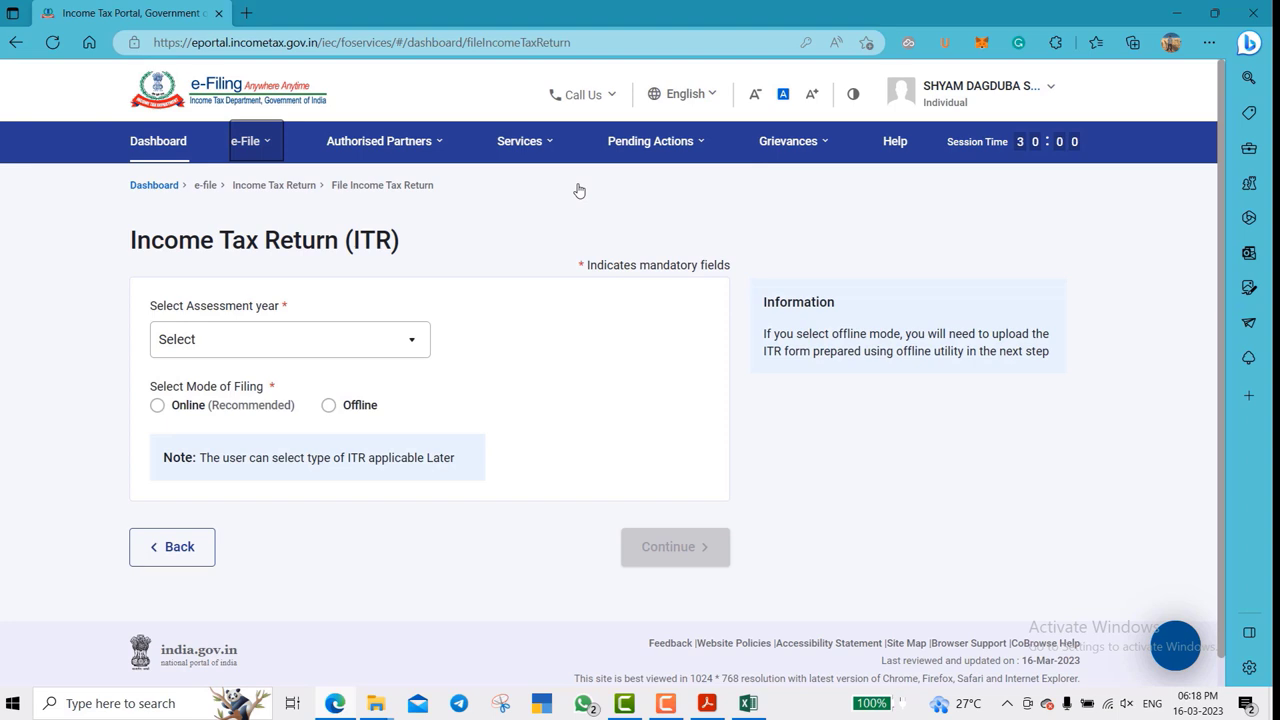
click(355, 352)
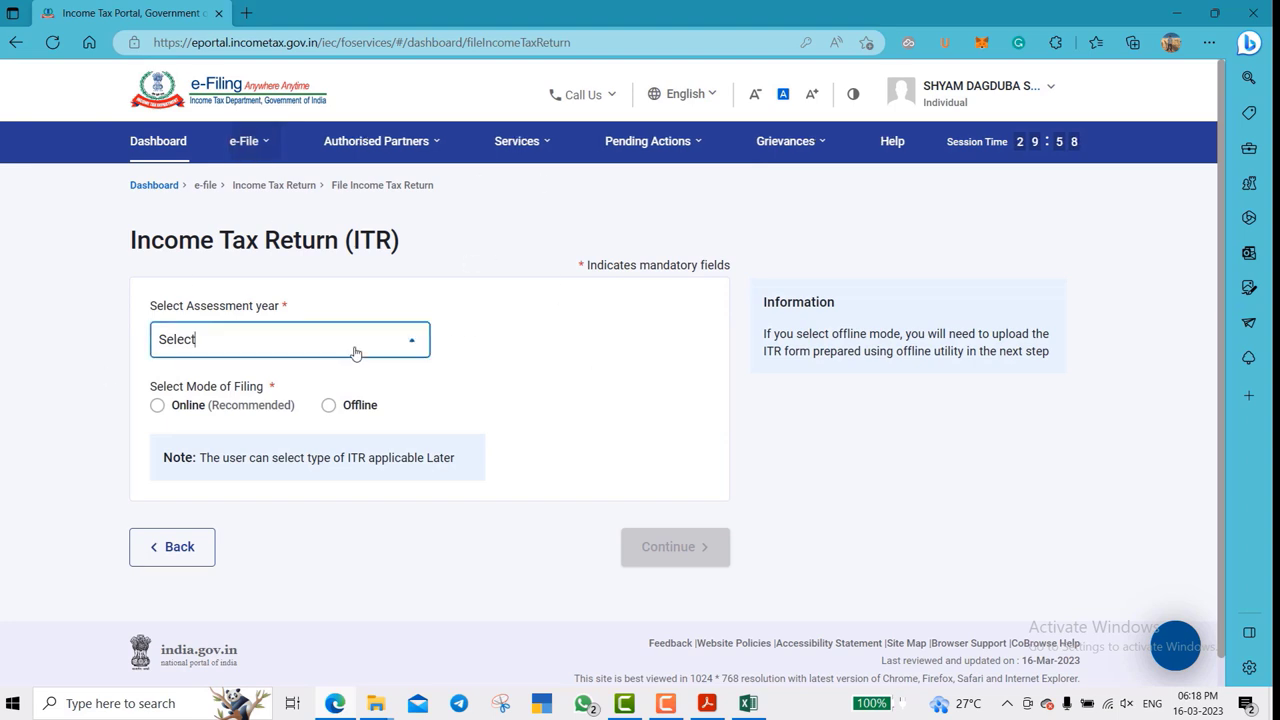
click(240, 422)
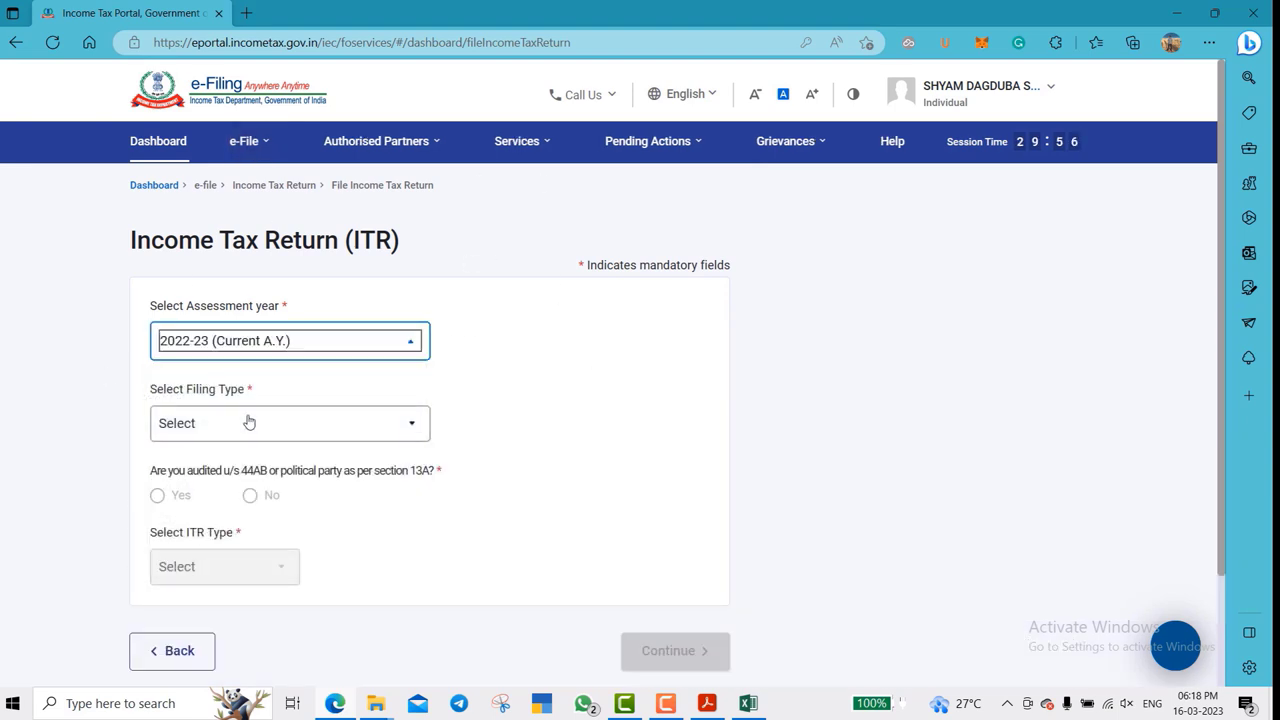
scroll(497, 403, down, 1)
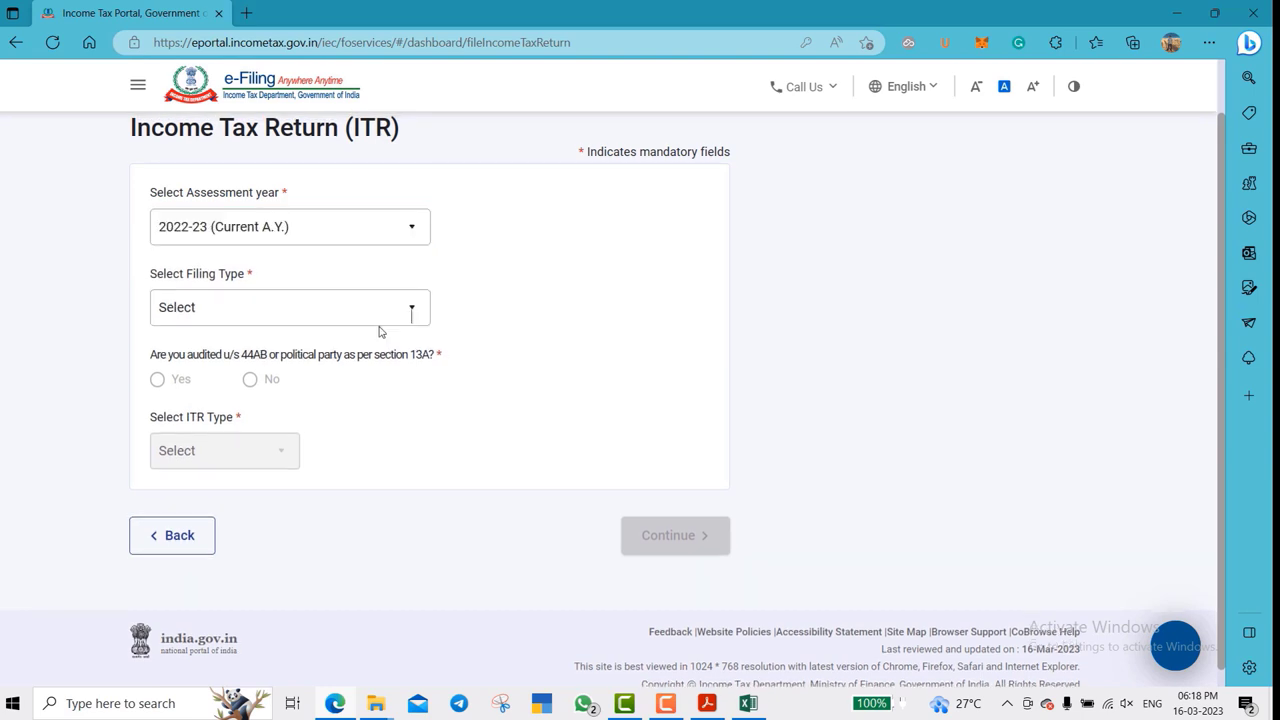
- Choose 139(8A) Updated Return, answer No, select ITR-1, then continue and accept the conditions
click(364, 323)
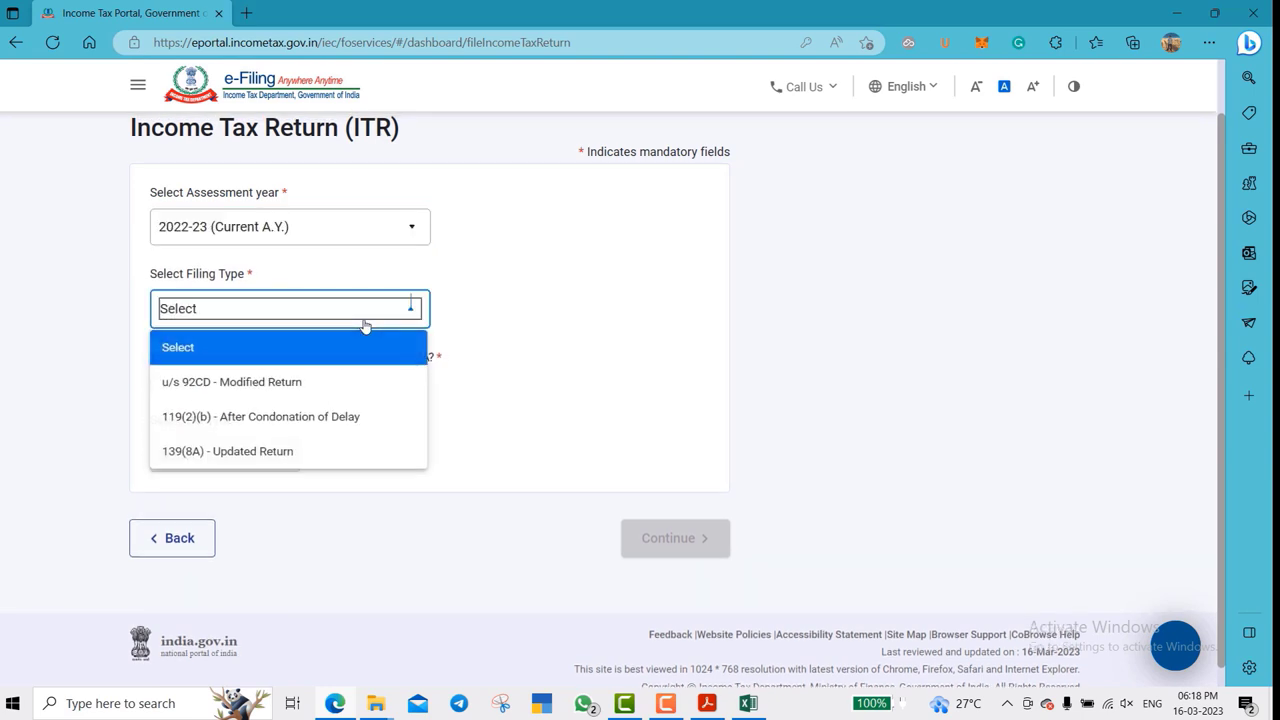
click(258, 461)
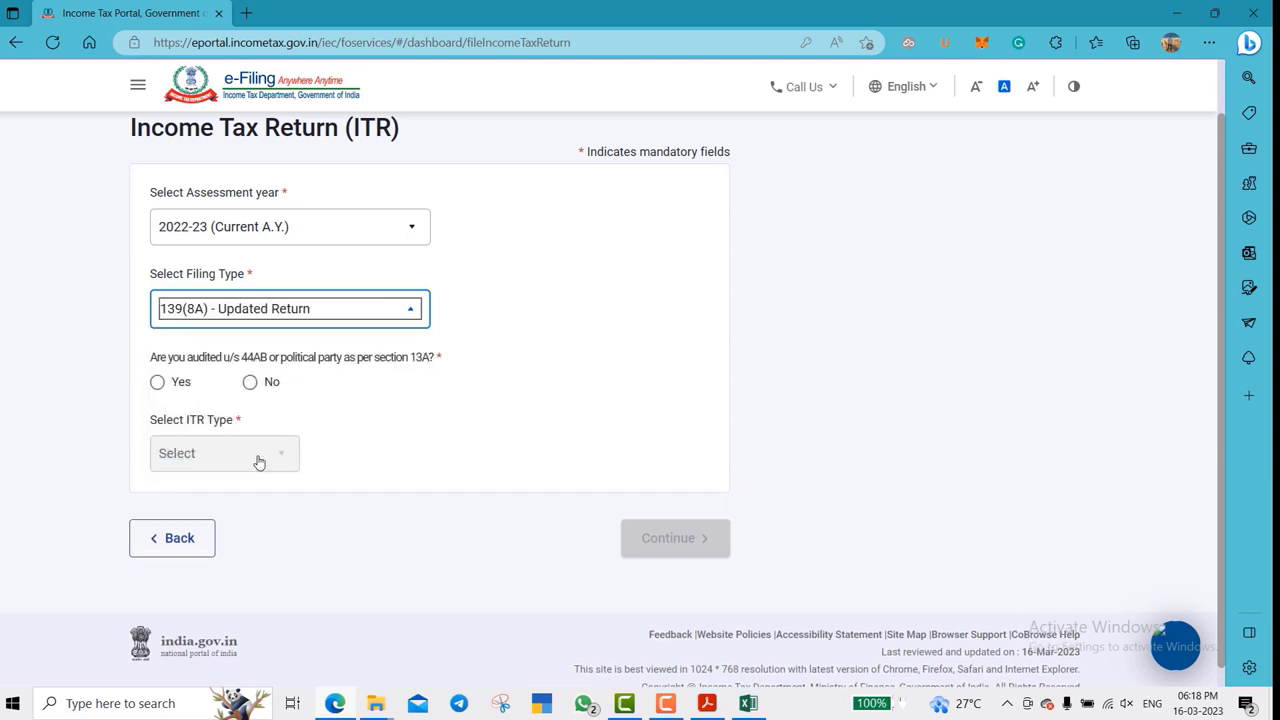
scroll(464, 433, down, 1)
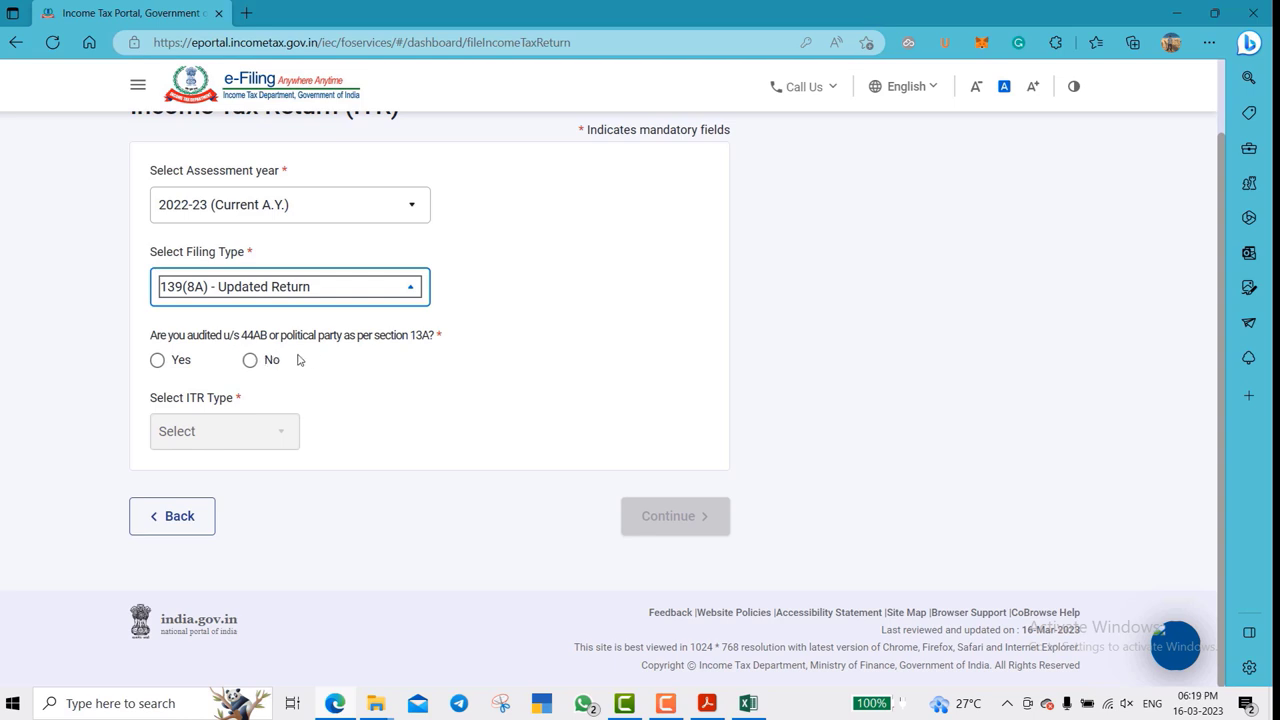
click(250, 360)
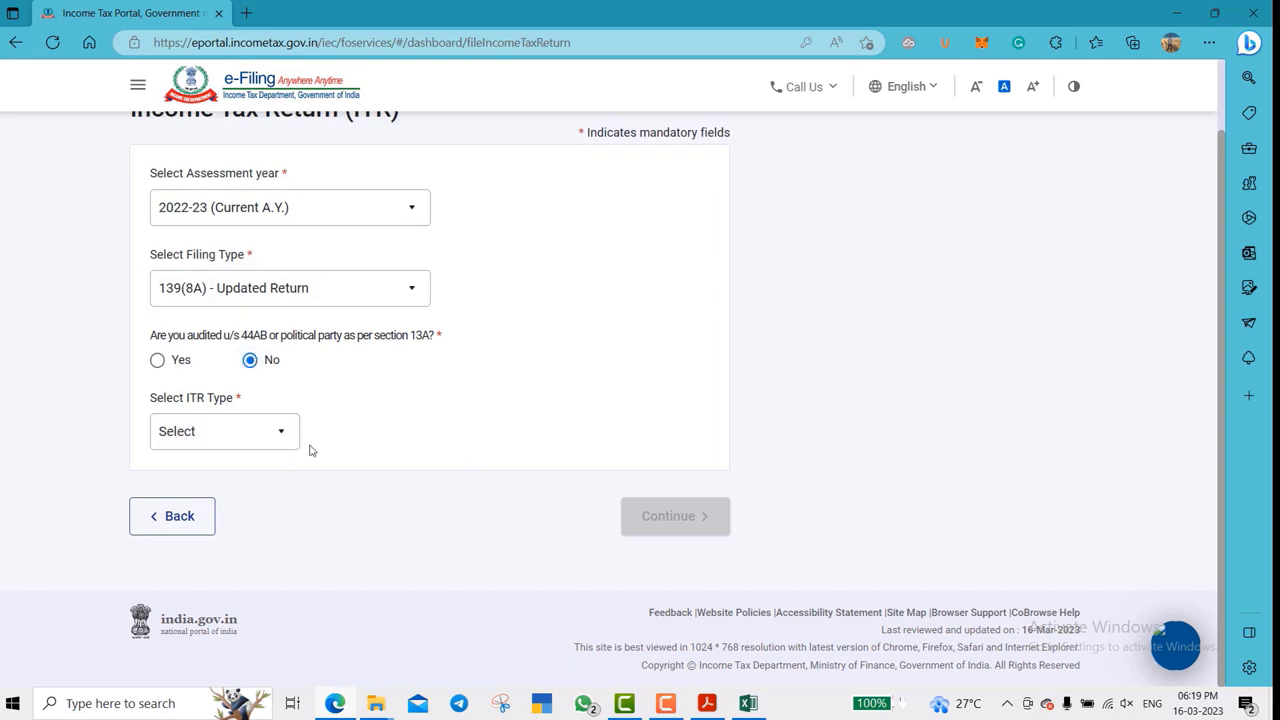
click(246, 437)
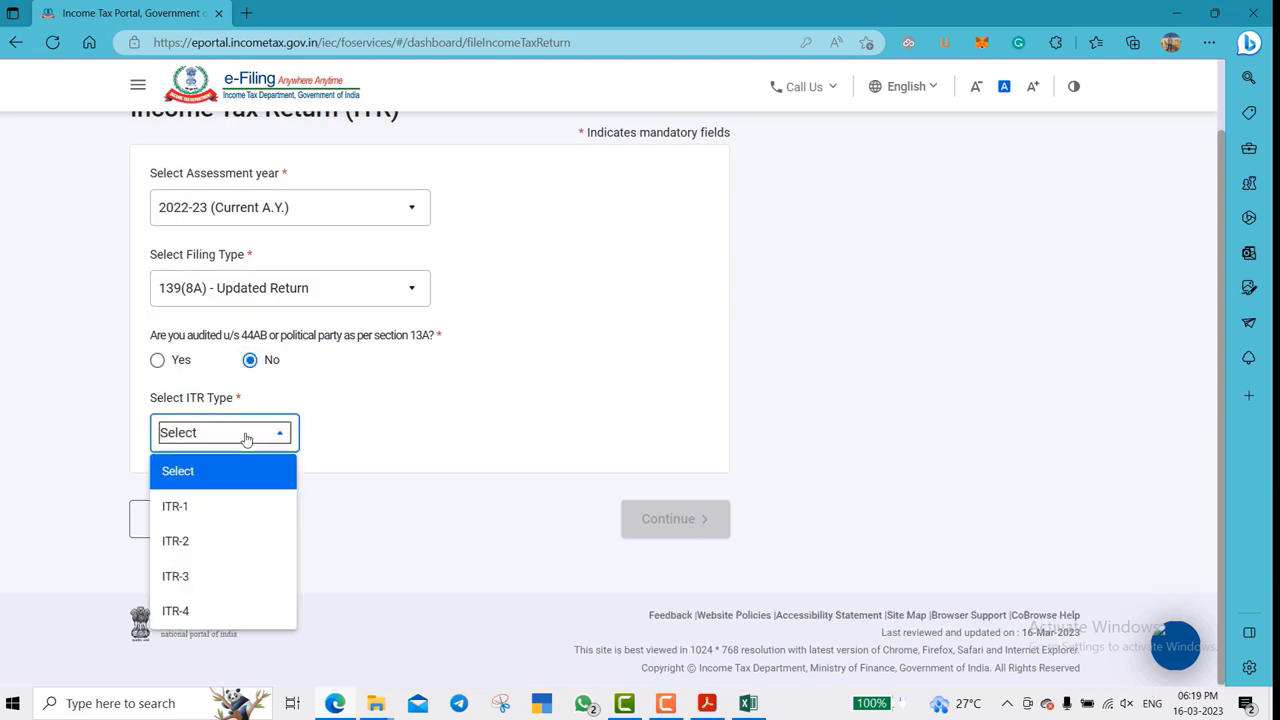
click(229, 514)
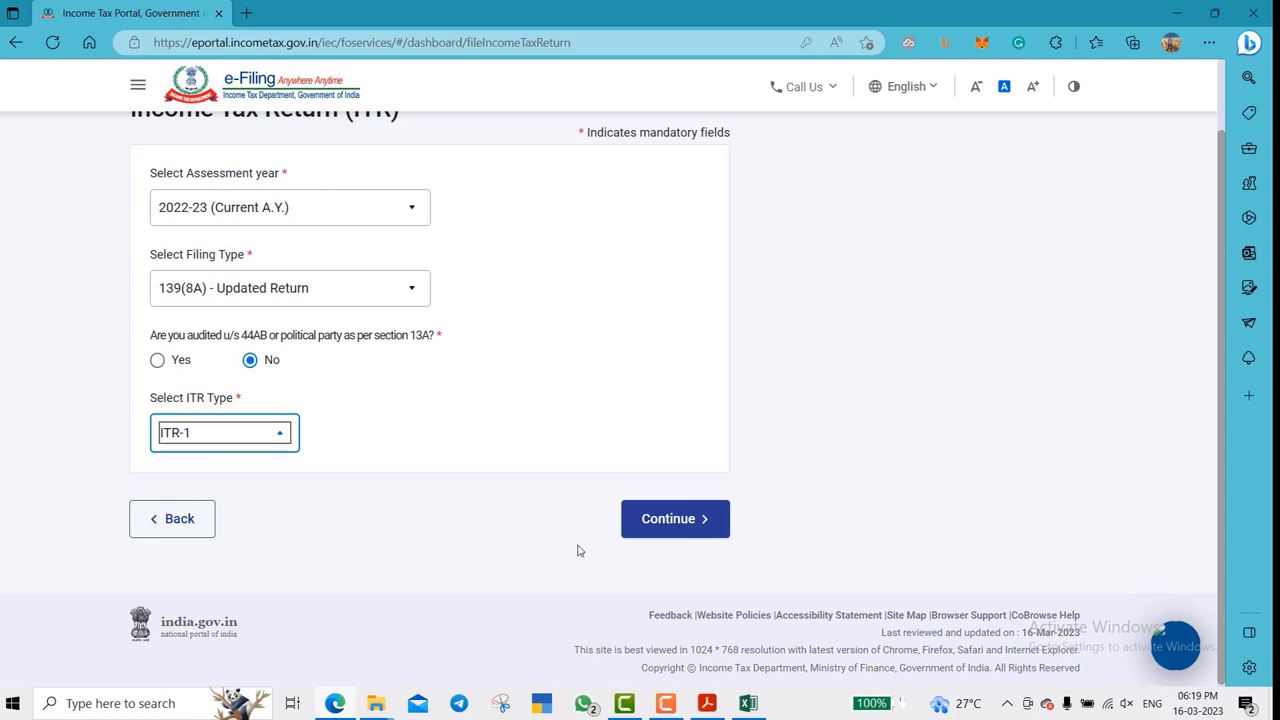
click(686, 525)
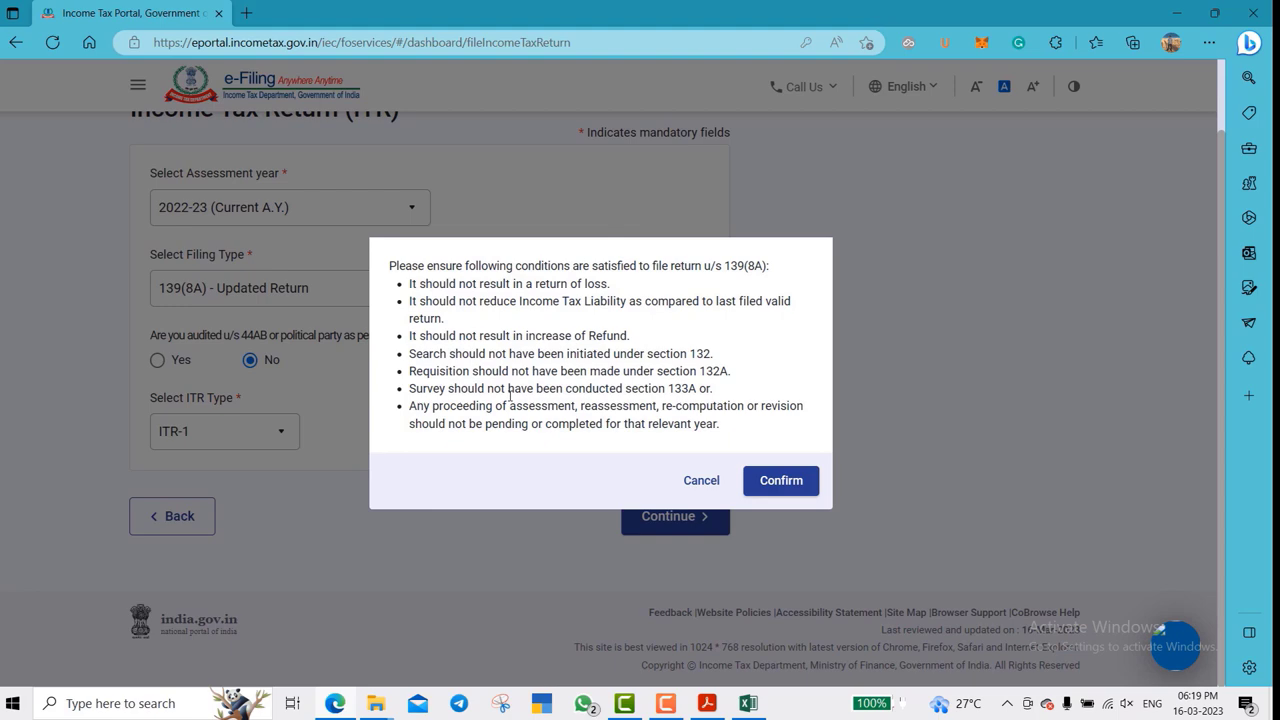
click(780, 480)
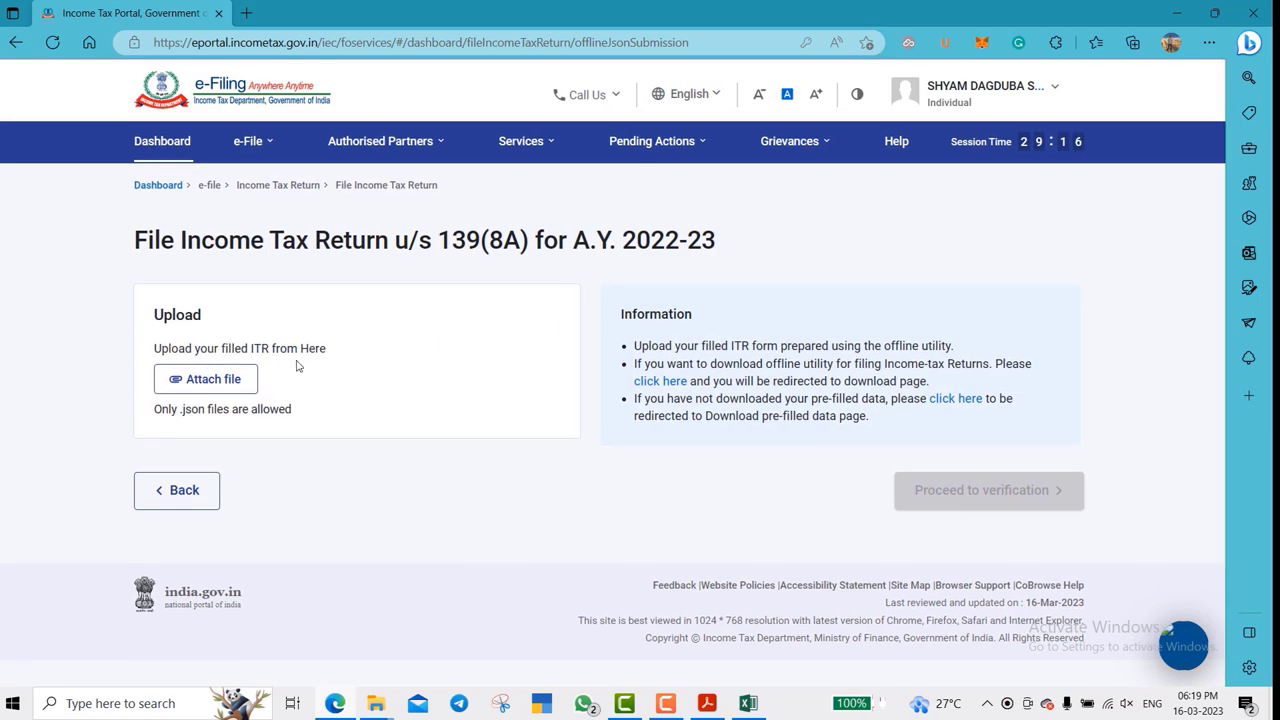
- Attach and upload the filled ITR-1 JSON file, then scroll down to Proceed to verification
click(204, 388)
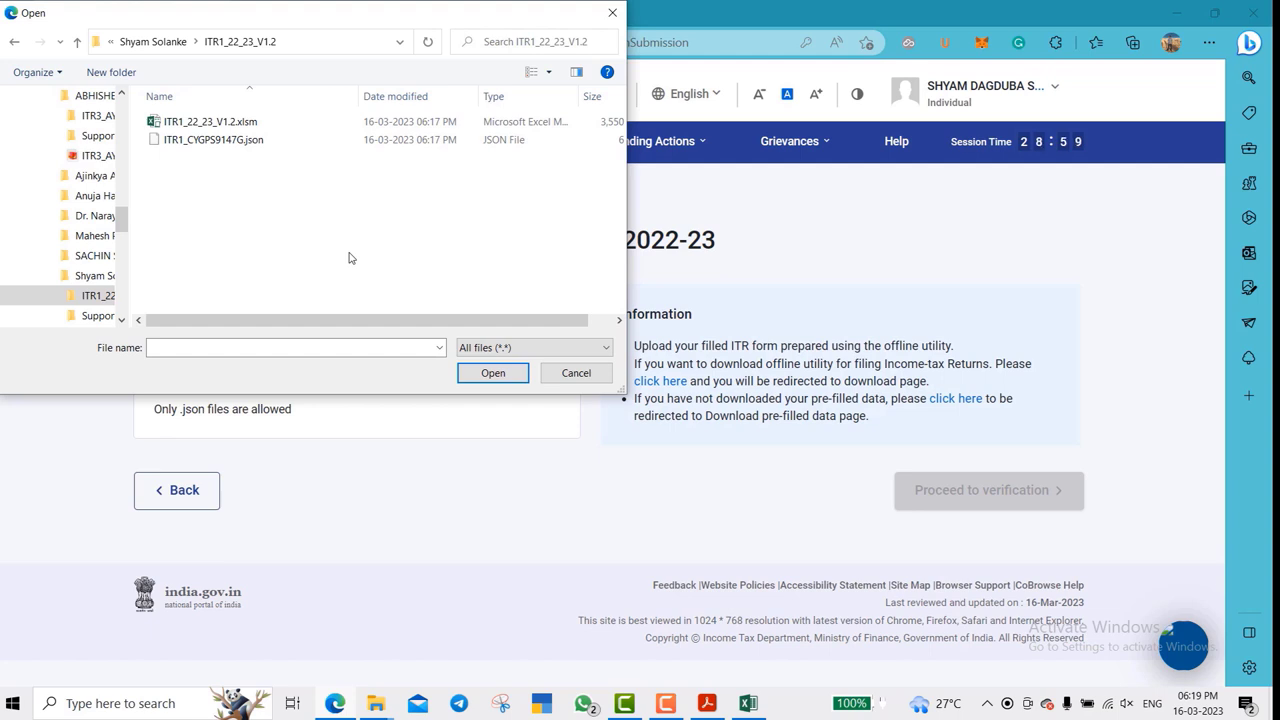
click(276, 145)
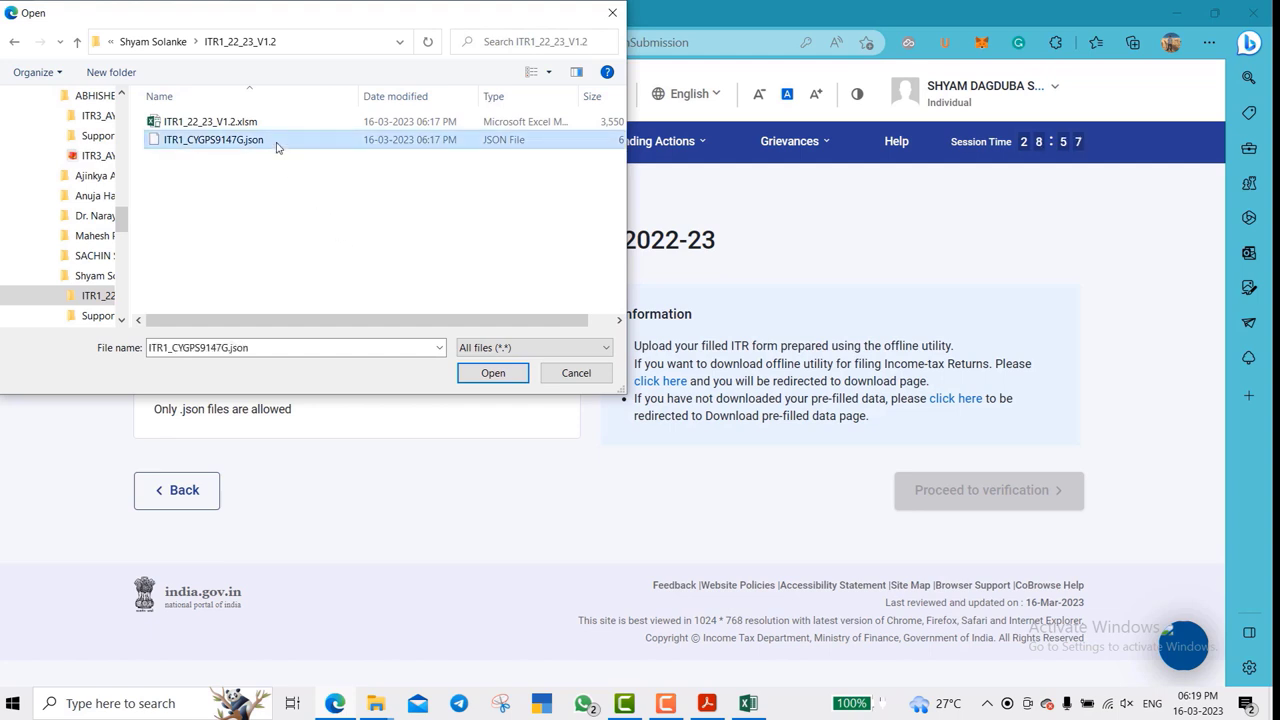
click(510, 374)
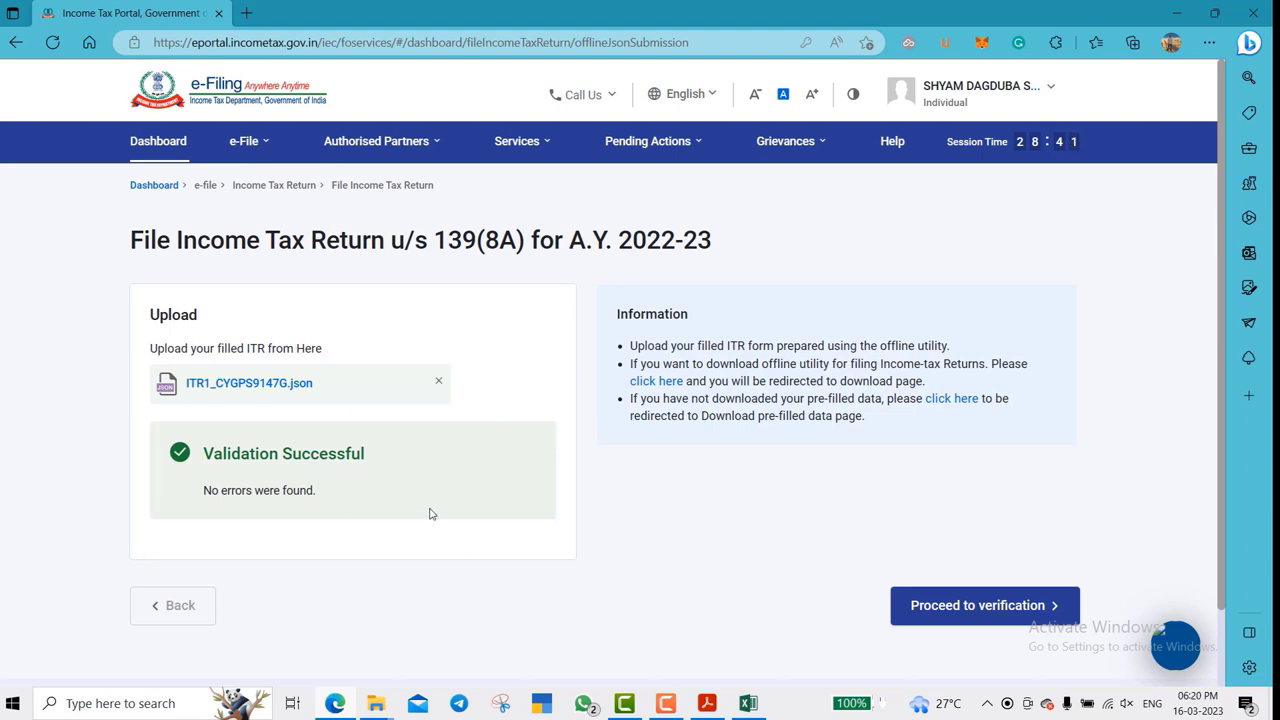
scroll(527, 494, down, 1)
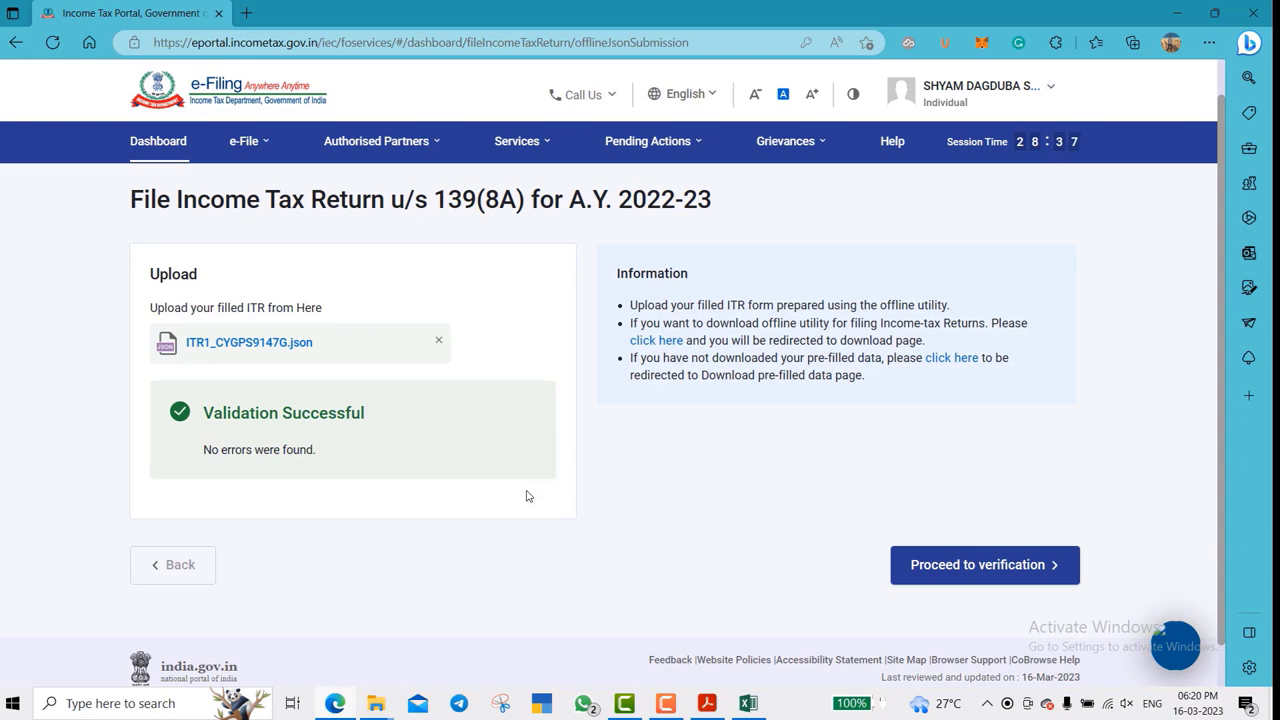
scroll(527, 494, down, 1)
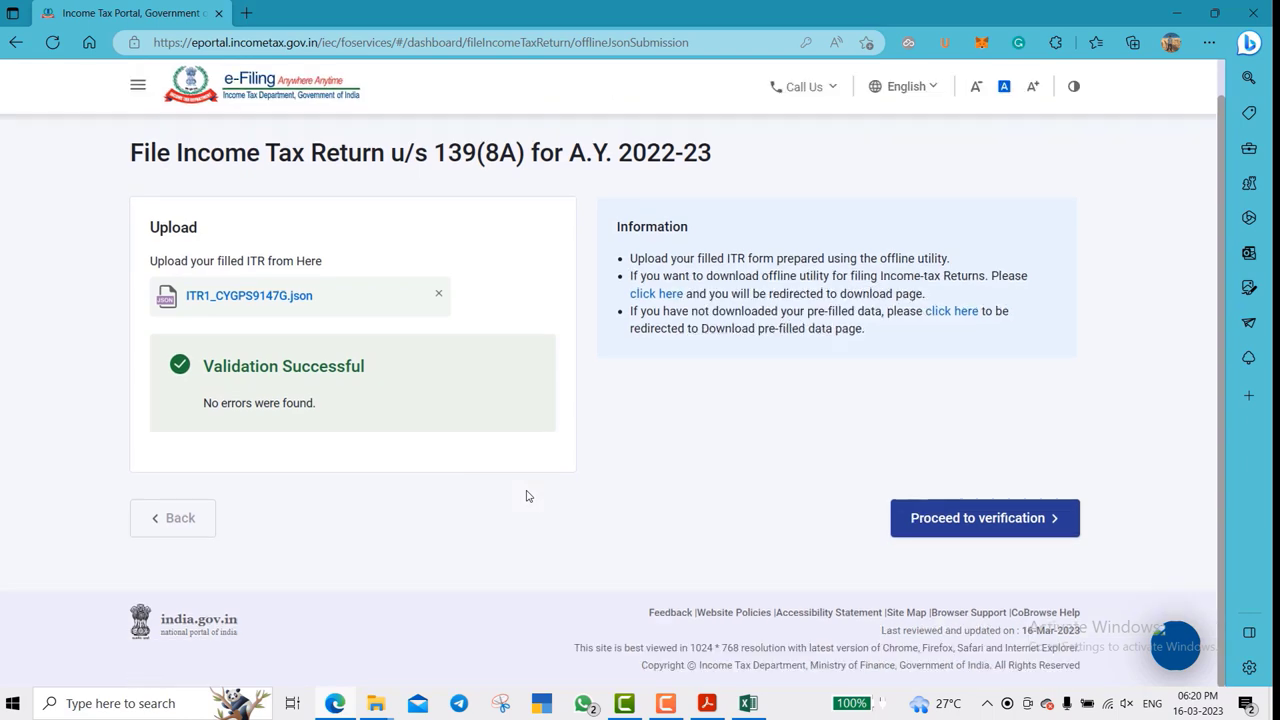
- Begin e-verifying the uploaded return by OTP on the Aadhaar-linked mobile and accept the consent
click(1014, 518)
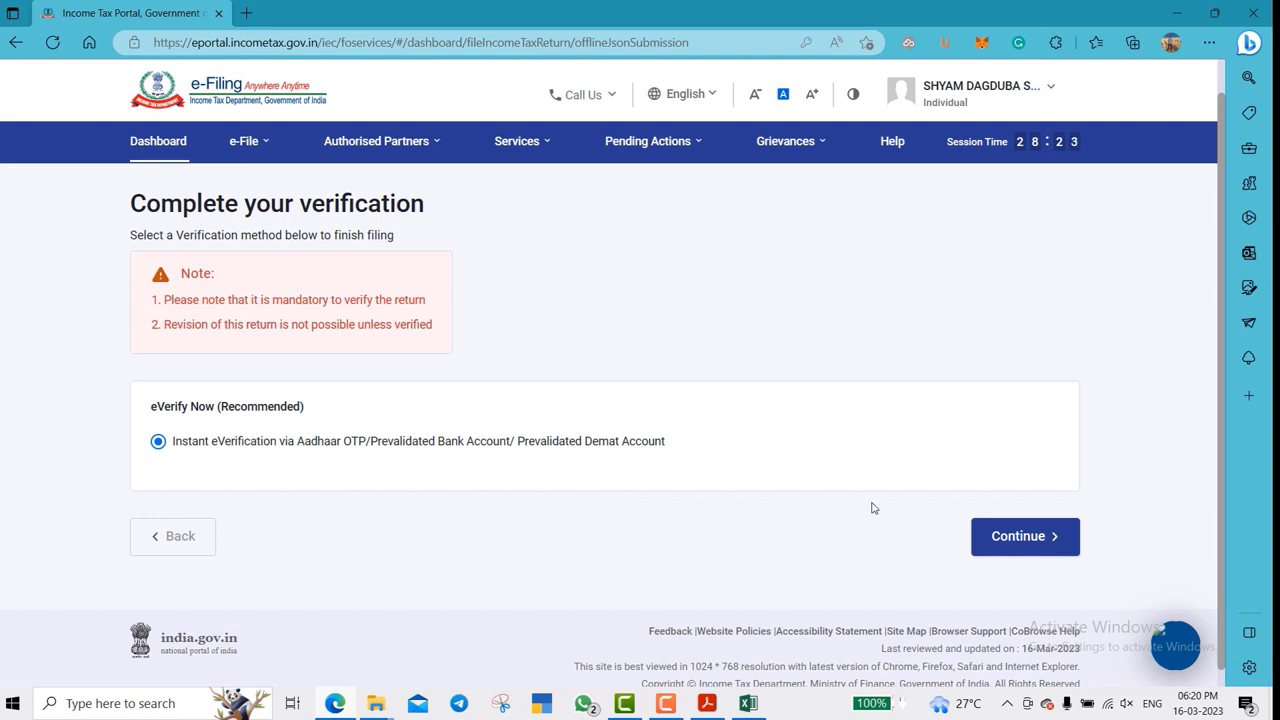
click(1029, 539)
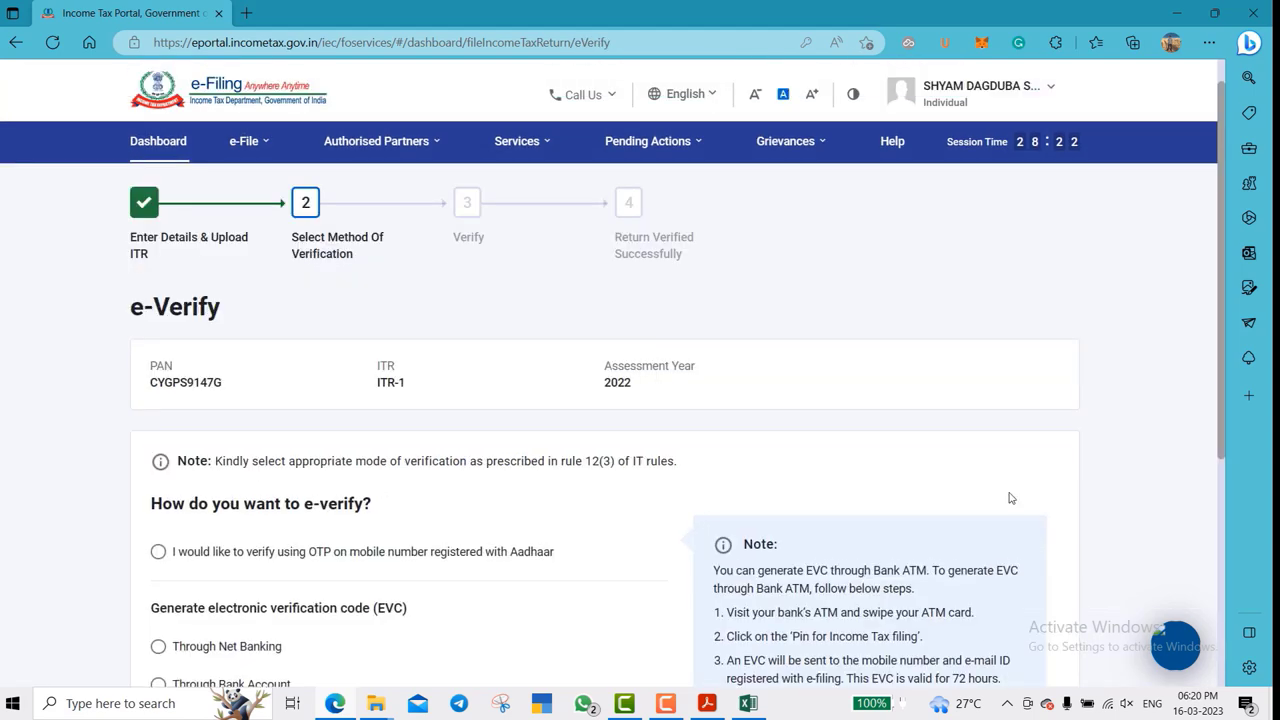
scroll(785, 418, down, 4)
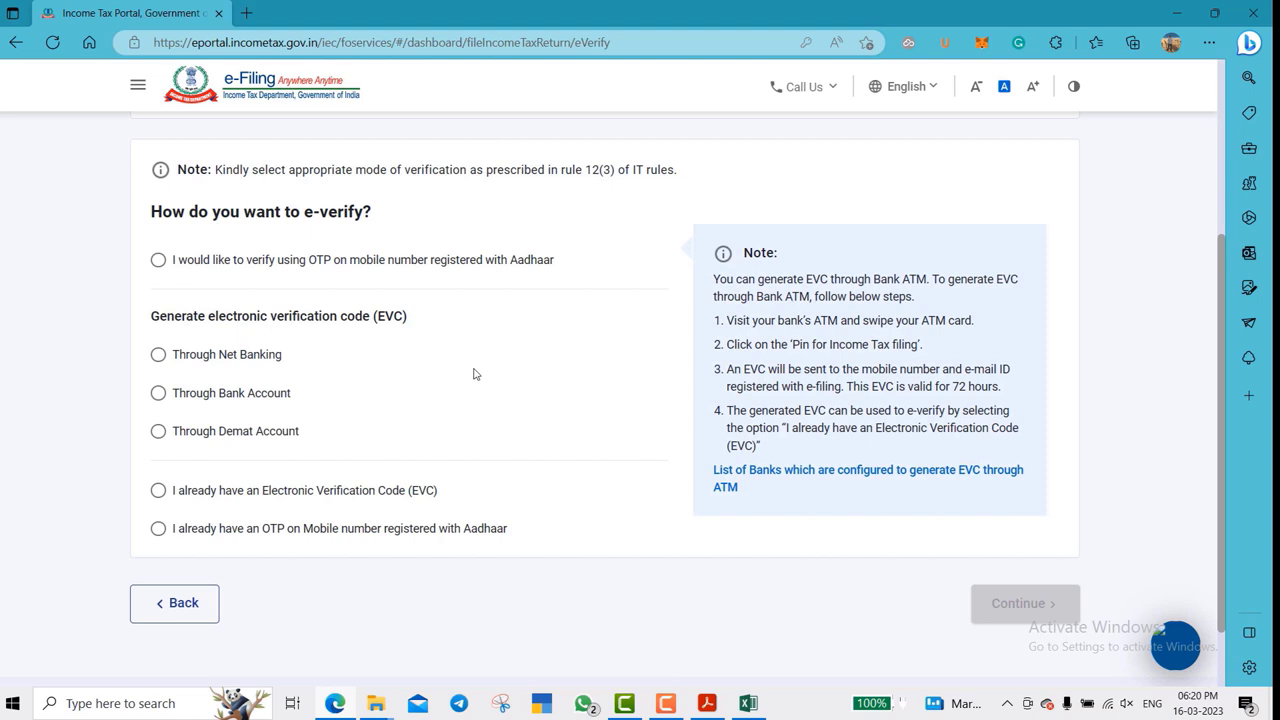
click(159, 261)
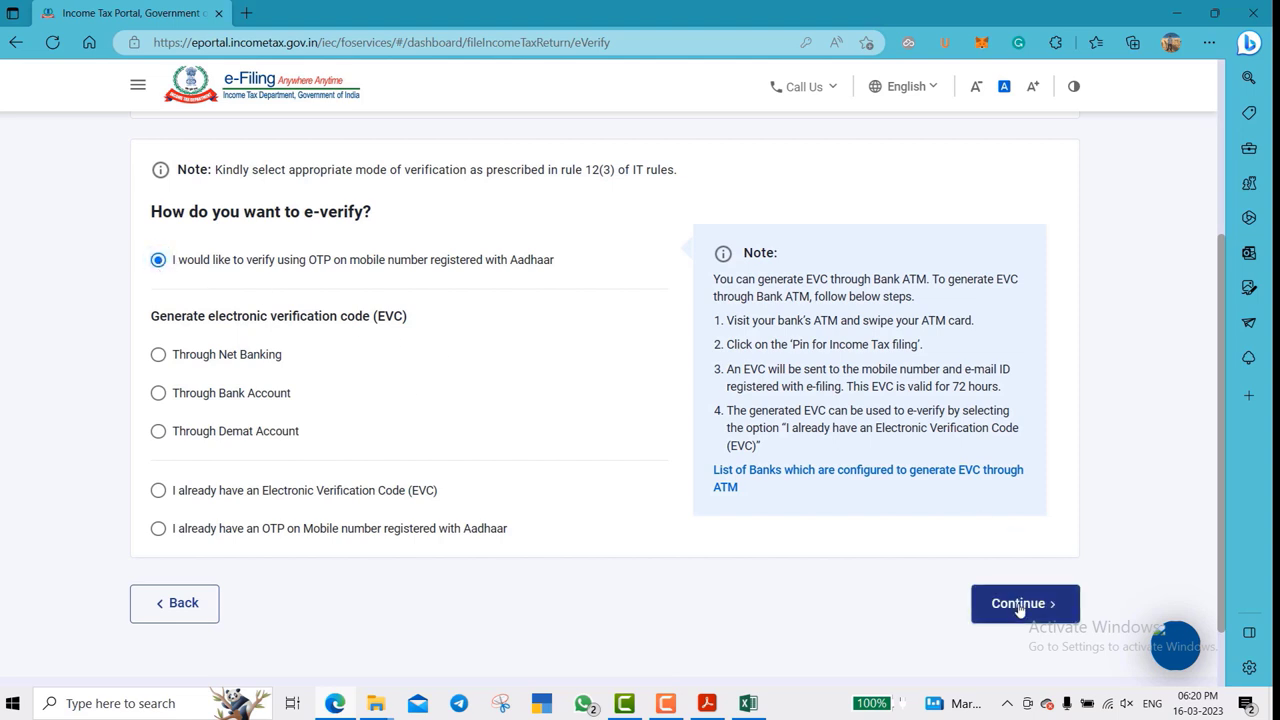
click(1018, 607)
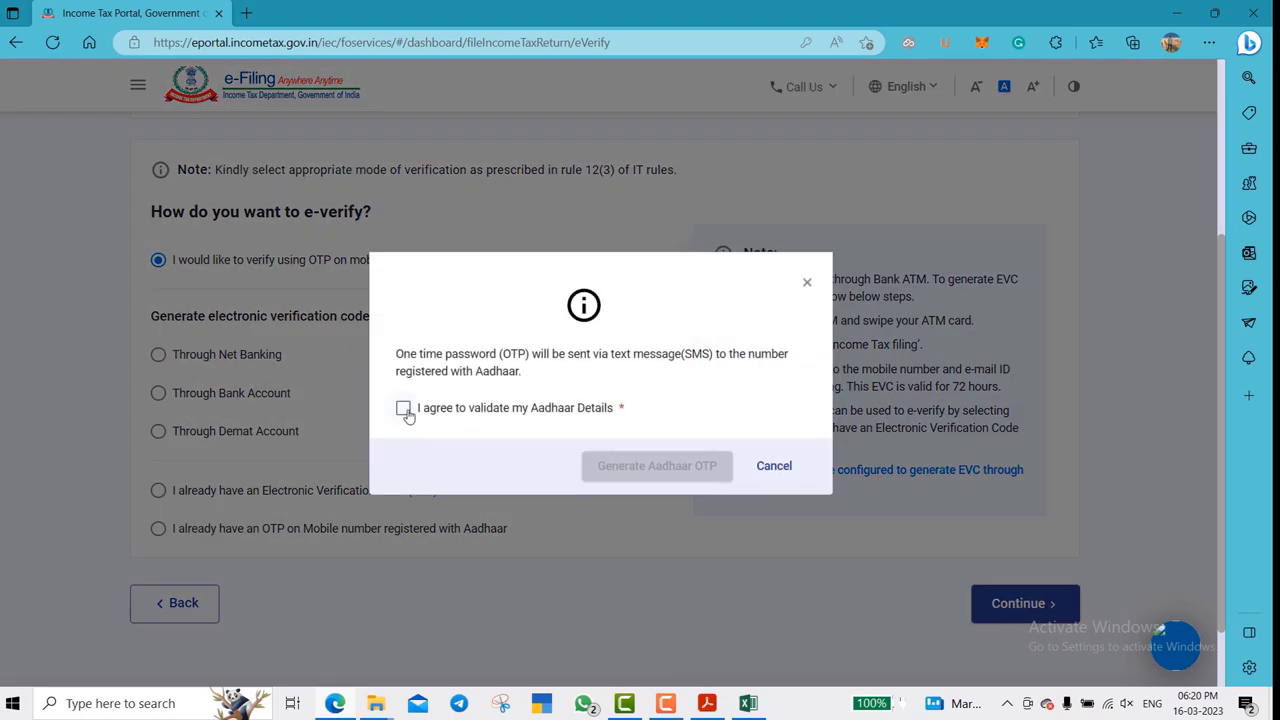
click(403, 408)
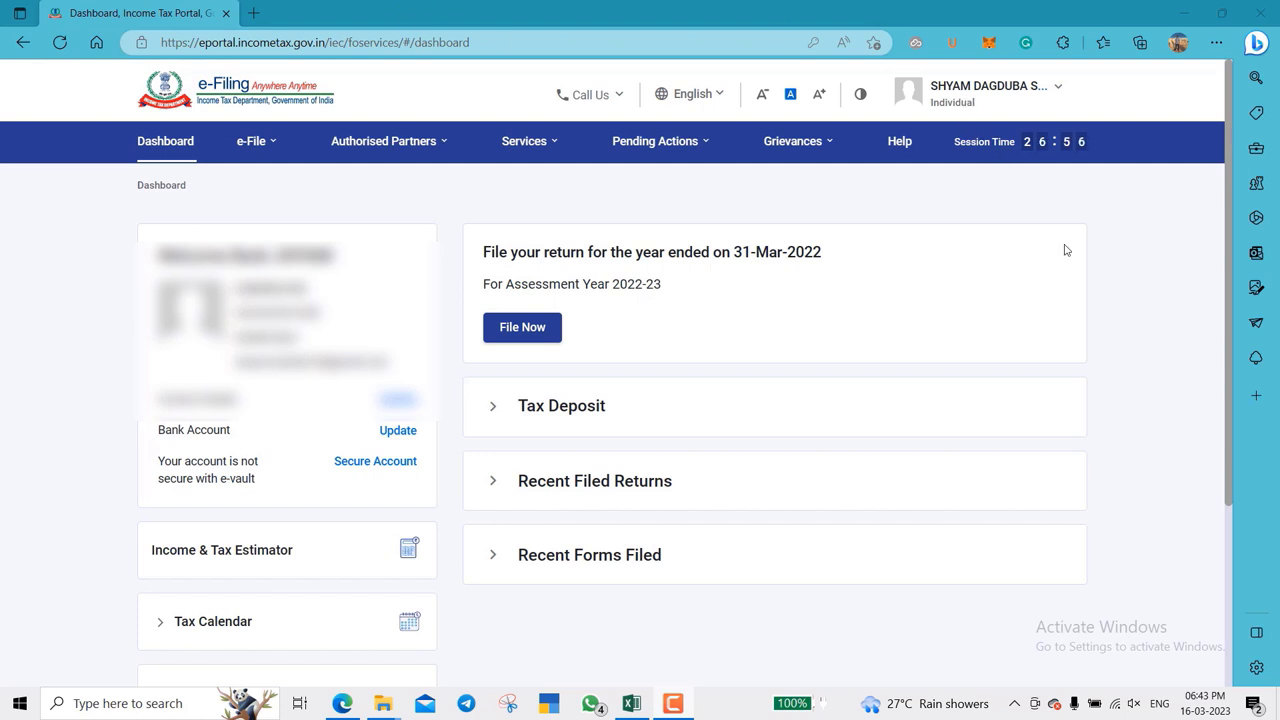
- Download the AY 2021-22 pre-filled data from e-File, then log out of the portal
click(254, 144)
mouse_move(297, 186)
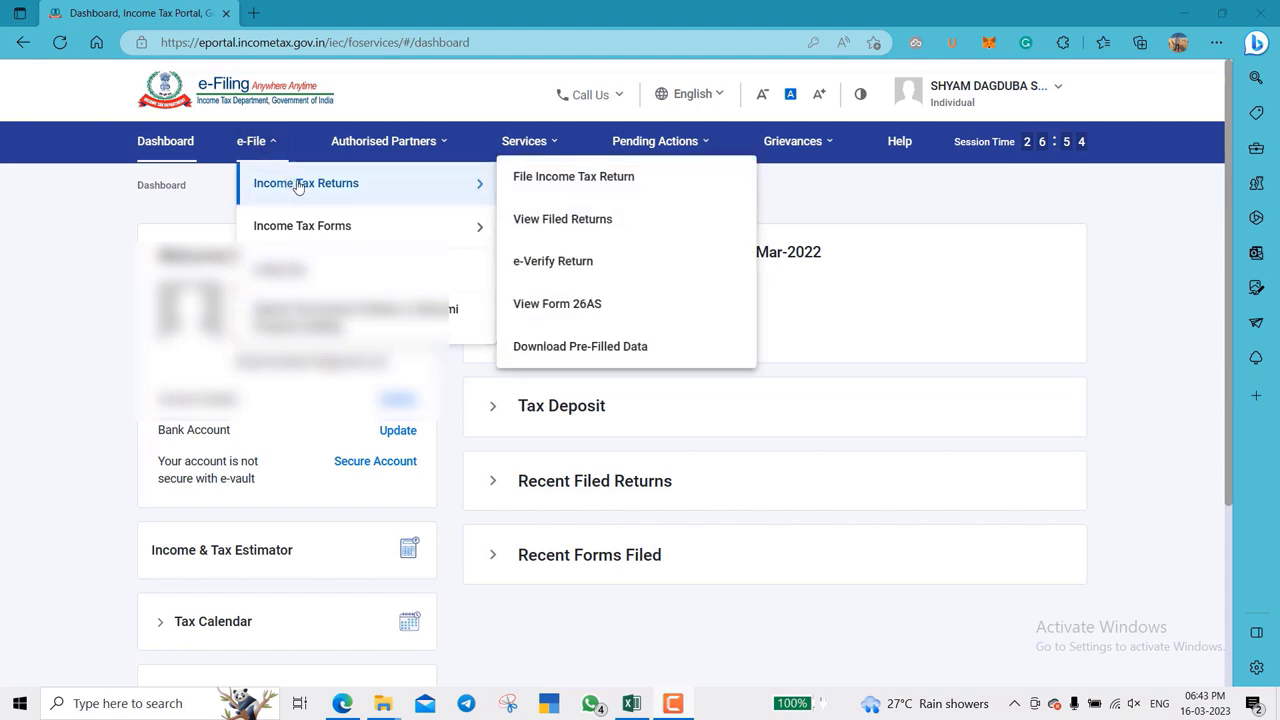
click(566, 346)
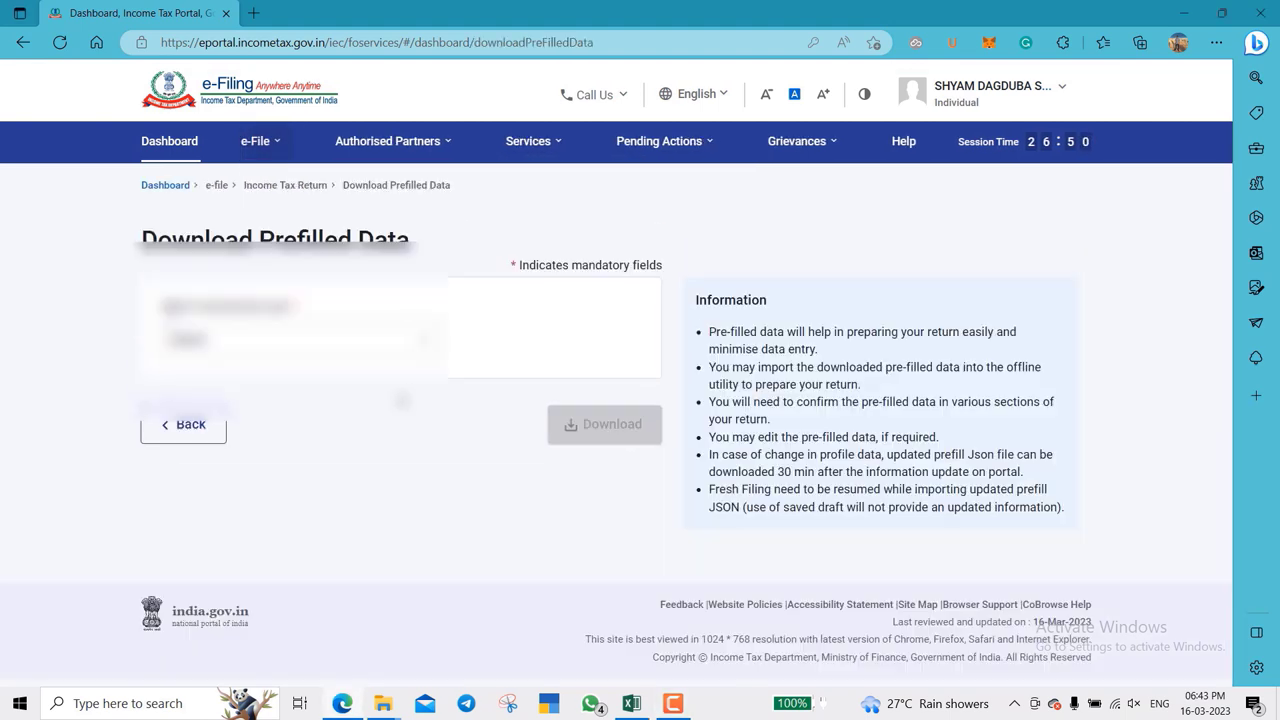
click(349, 346)
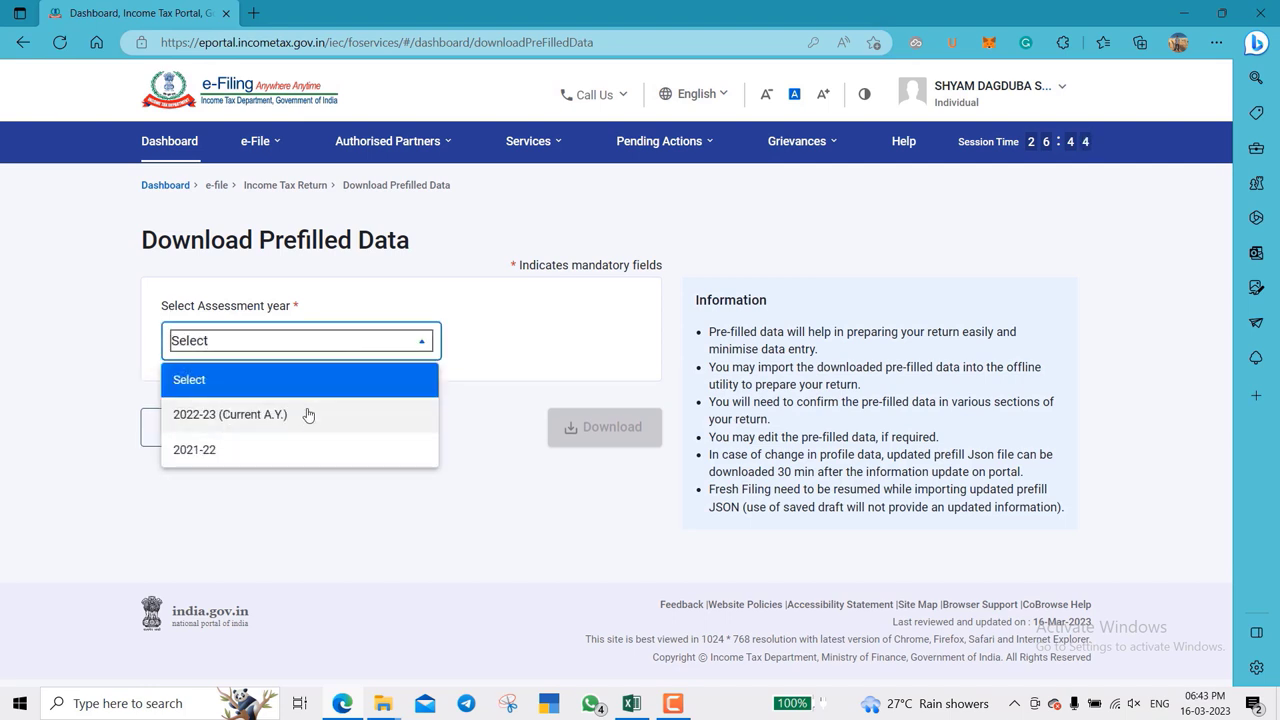
click(308, 452)
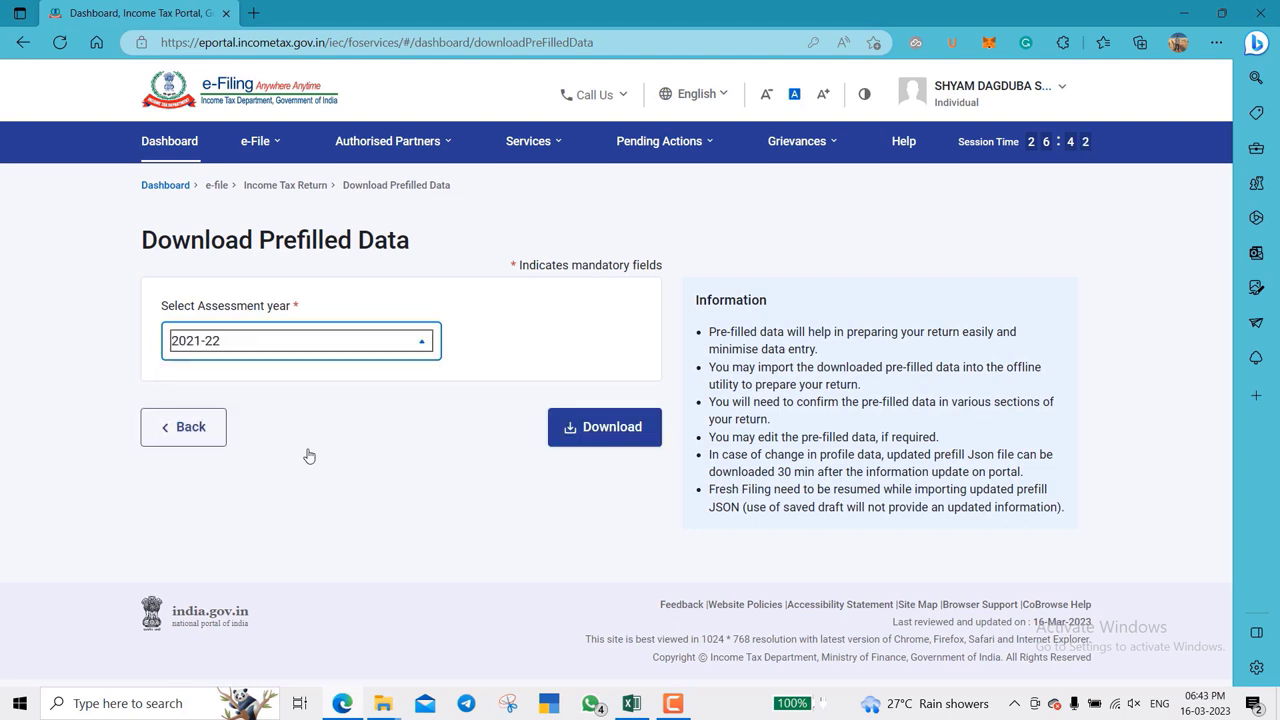
click(620, 442)
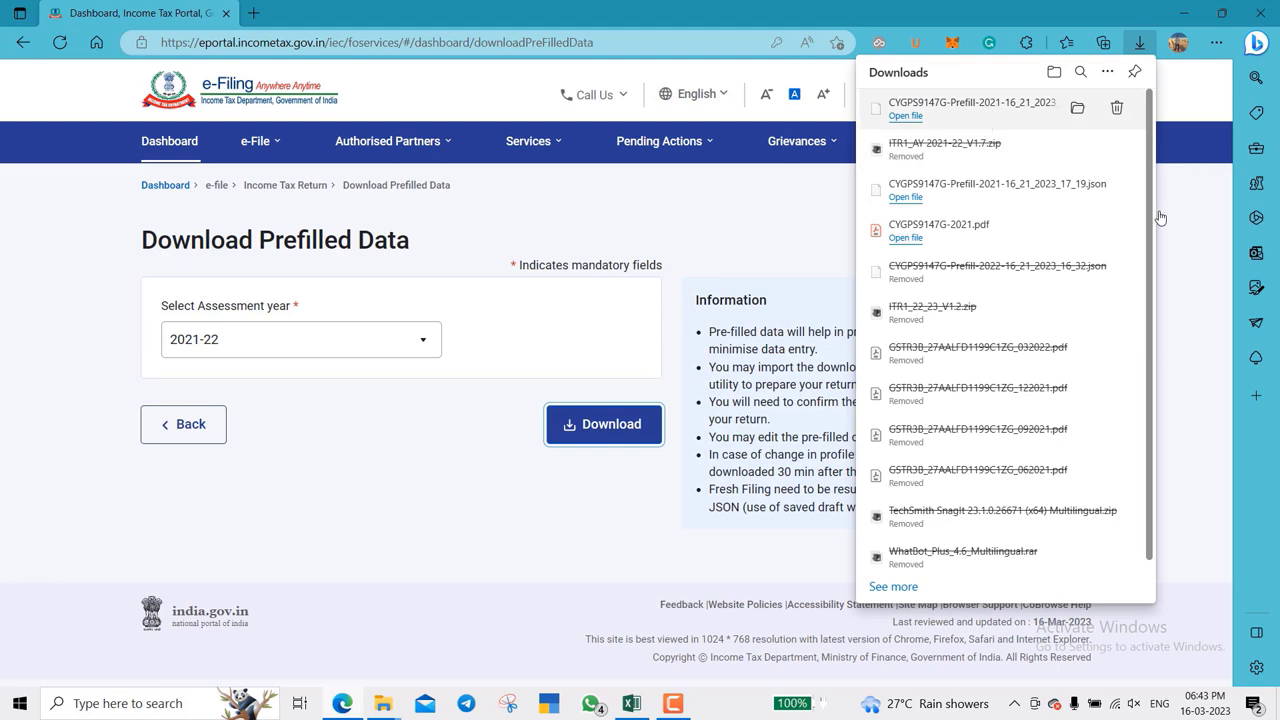
click(1189, 249)
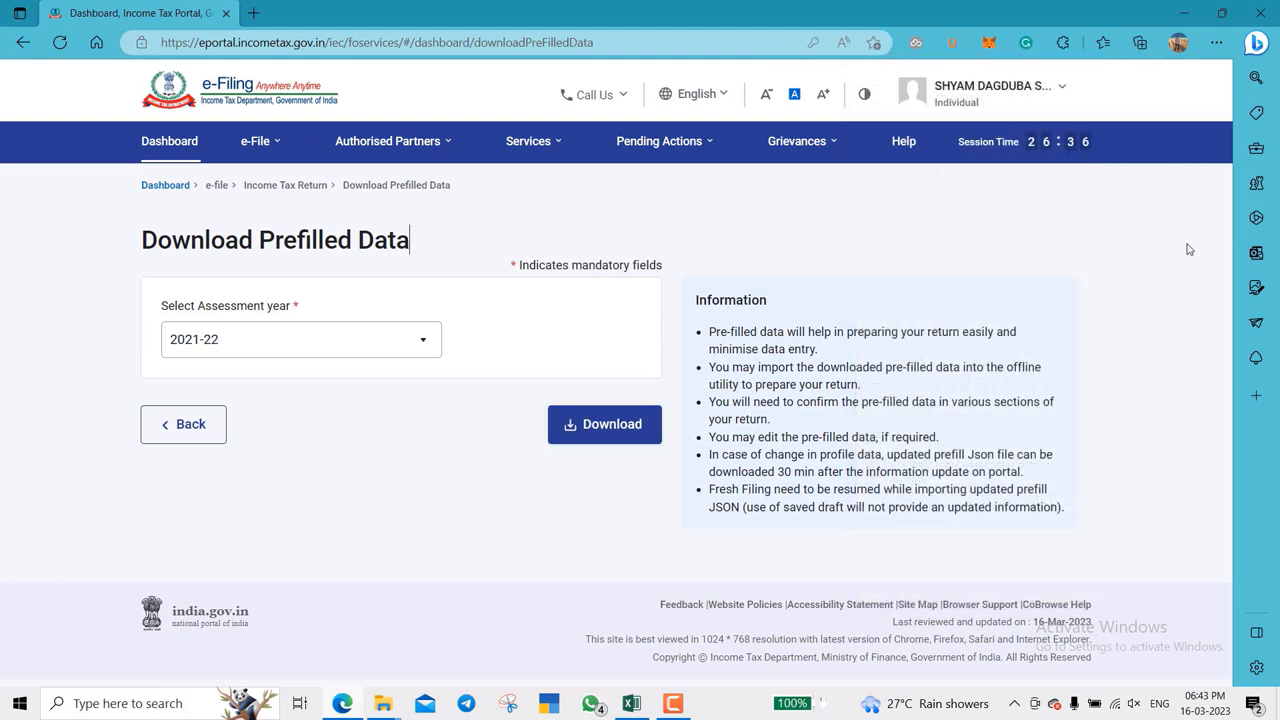
click(987, 108)
click(990, 214)
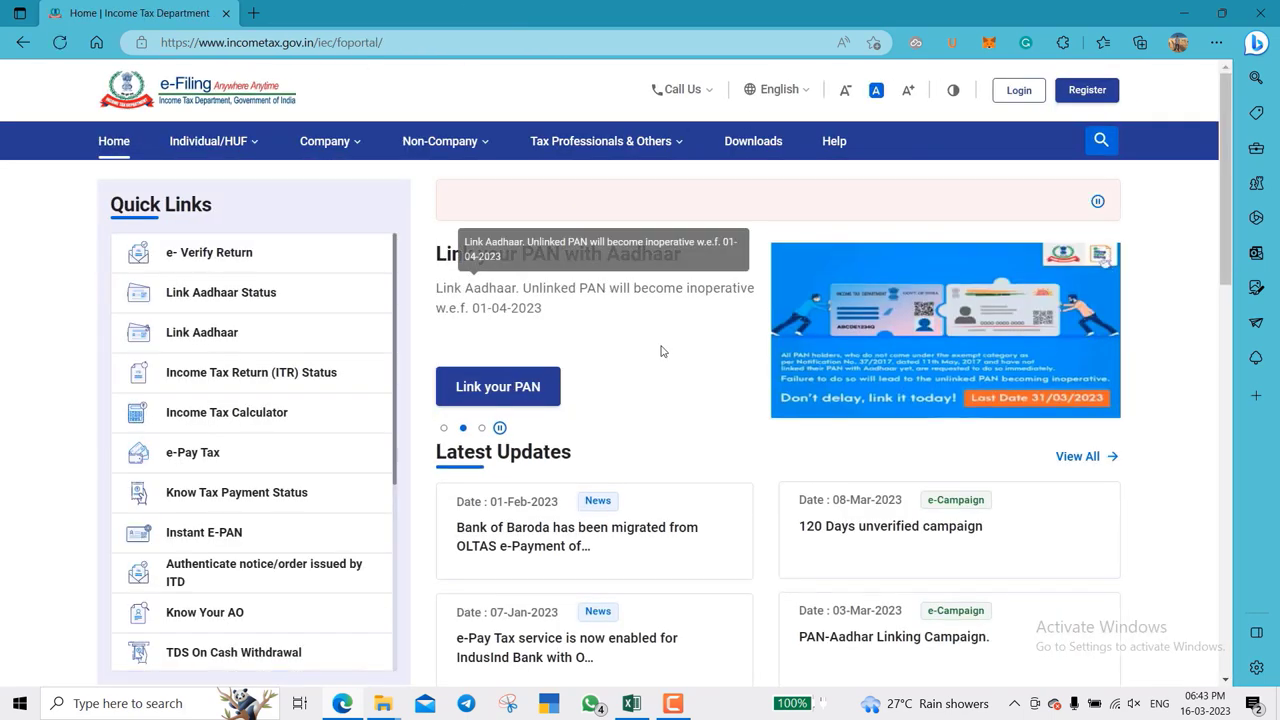
- Download ITR1_AY_2021-22_V1.7.zip, the Excel-based ITR 1 utility listed under AY 2021-22
click(754, 143)
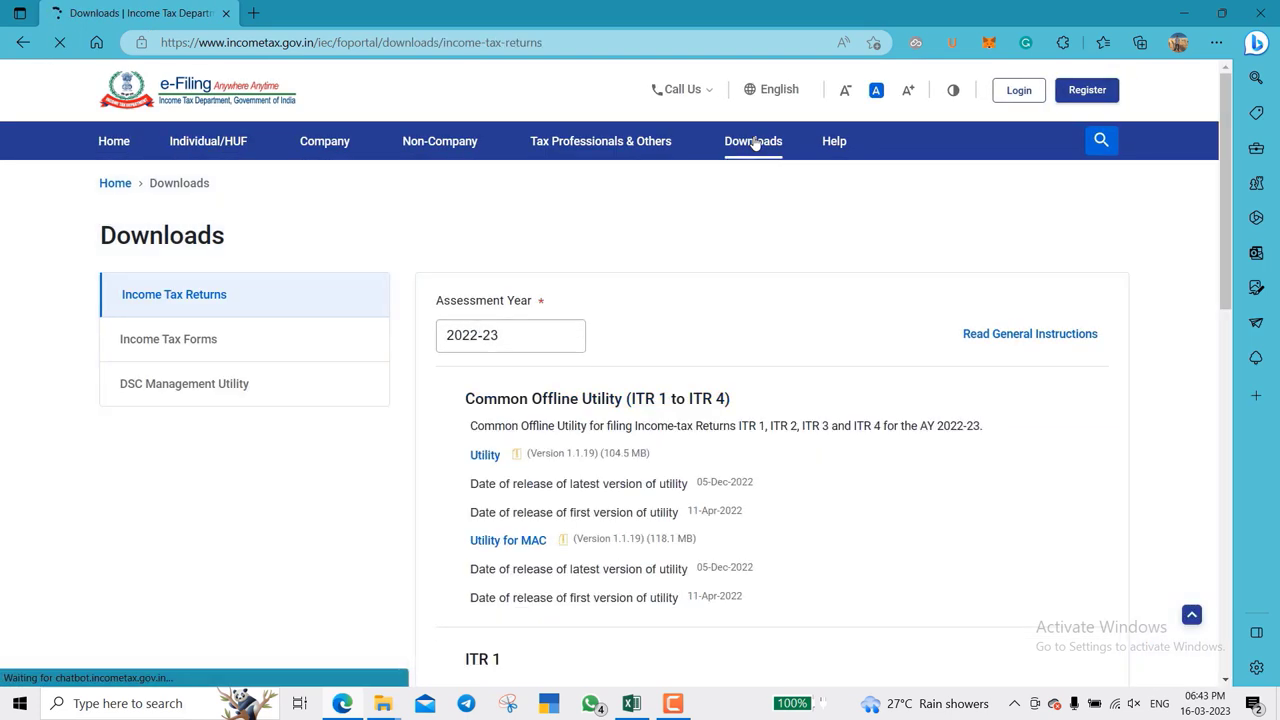
scroll(587, 289, down, 1)
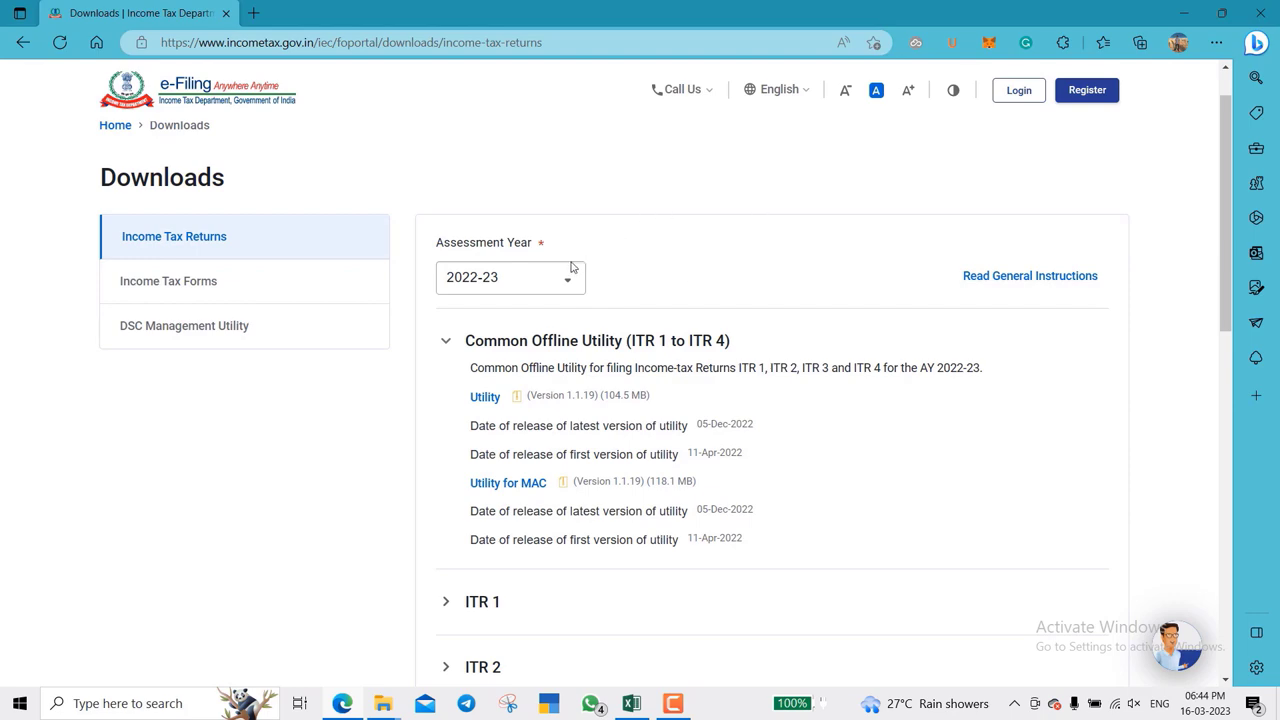
click(535, 285)
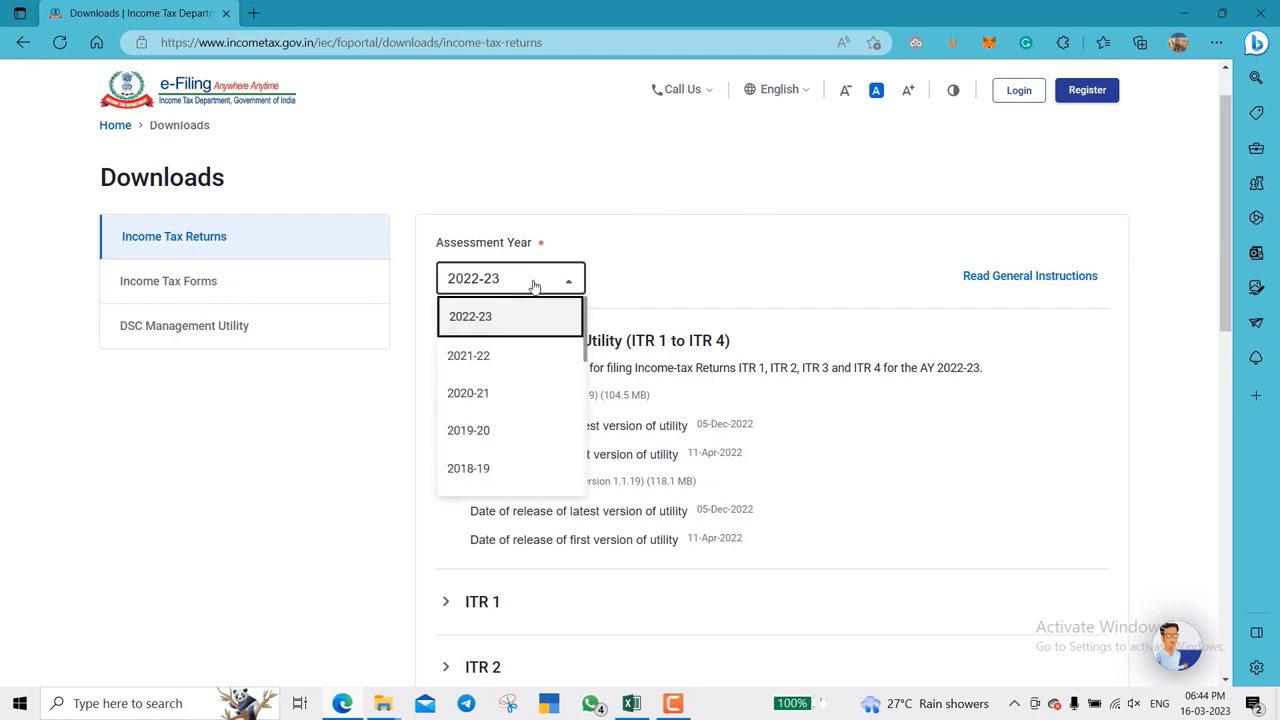
click(514, 356)
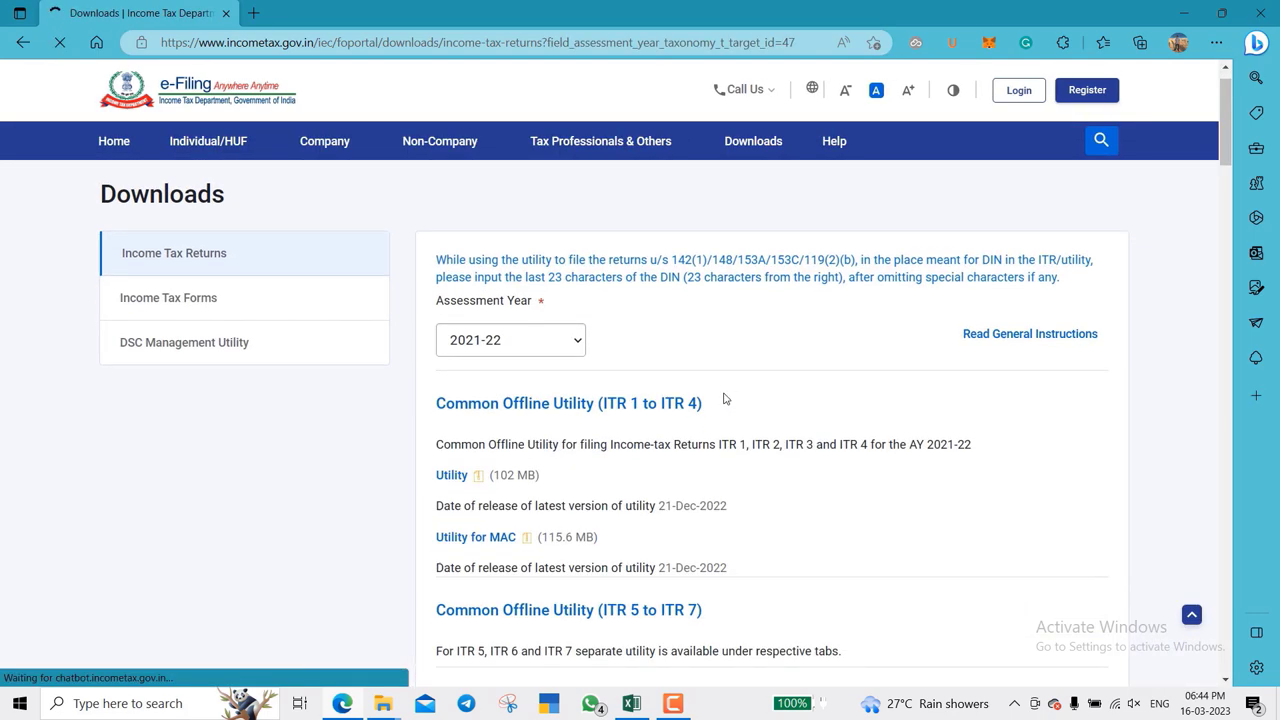
scroll(723, 397, down, 3)
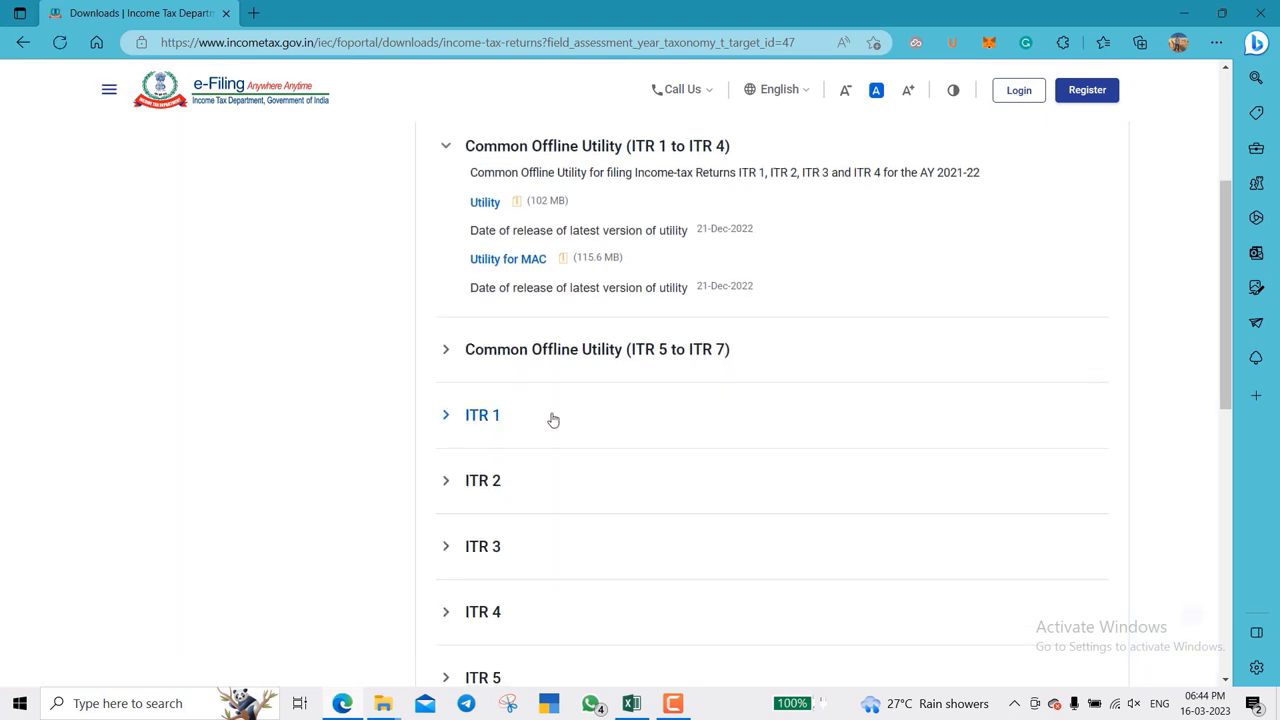
click(551, 415)
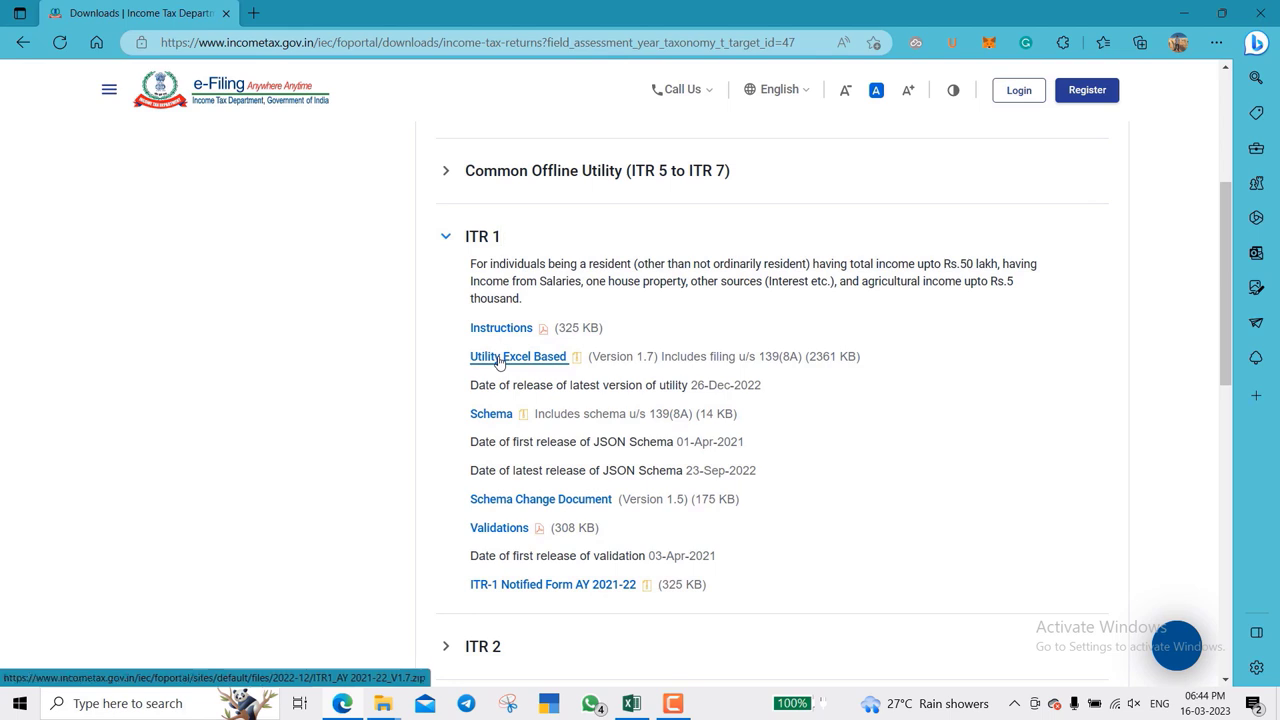
click(500, 360)
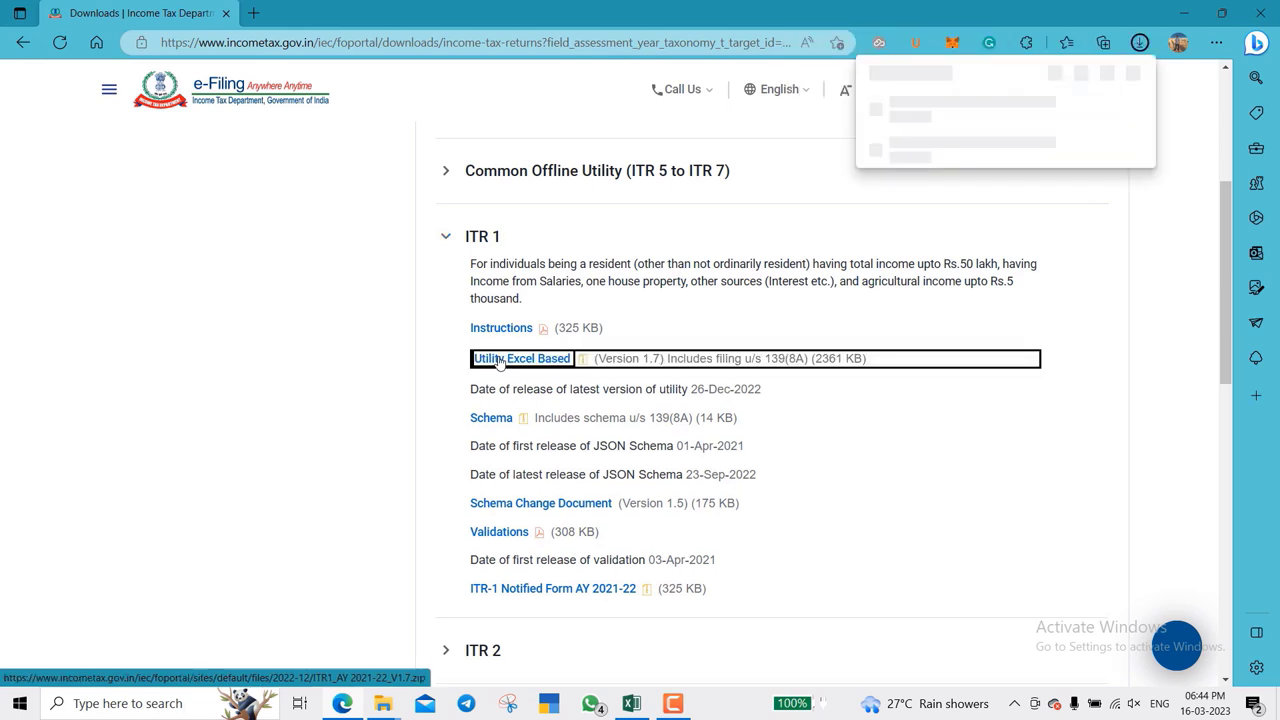
scroll(420, 373, up, 1)
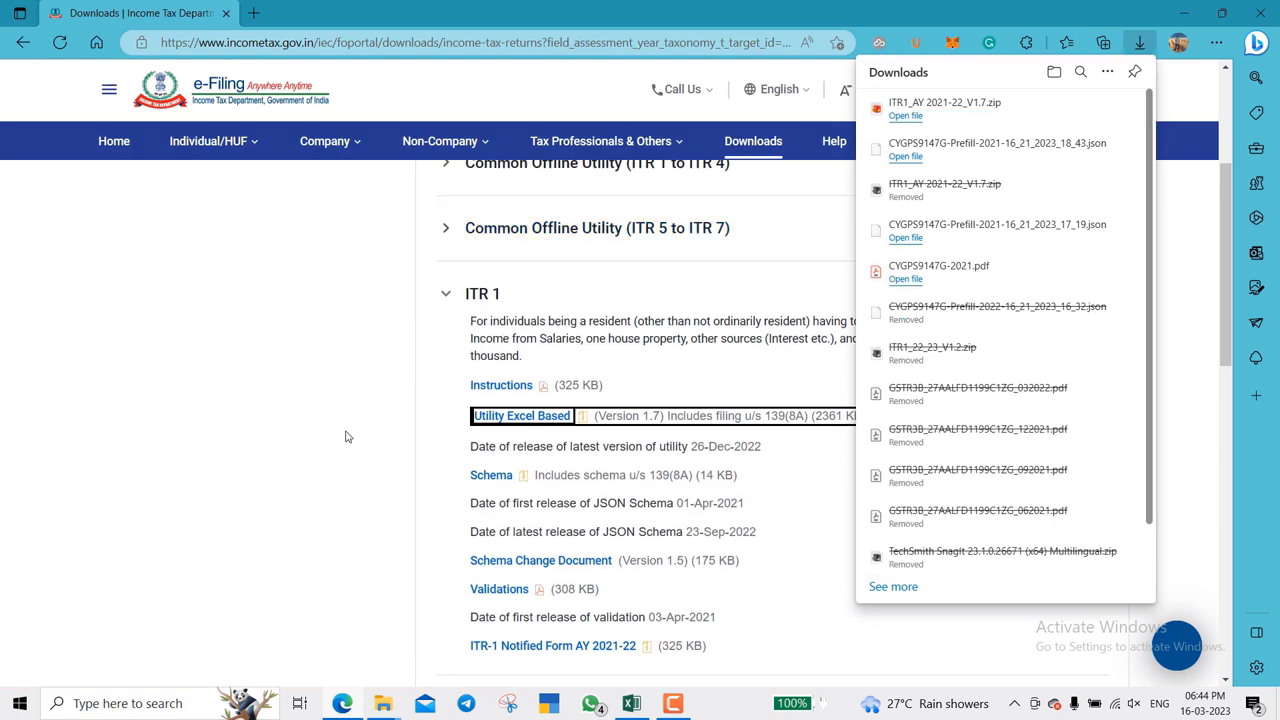
click(383, 703)
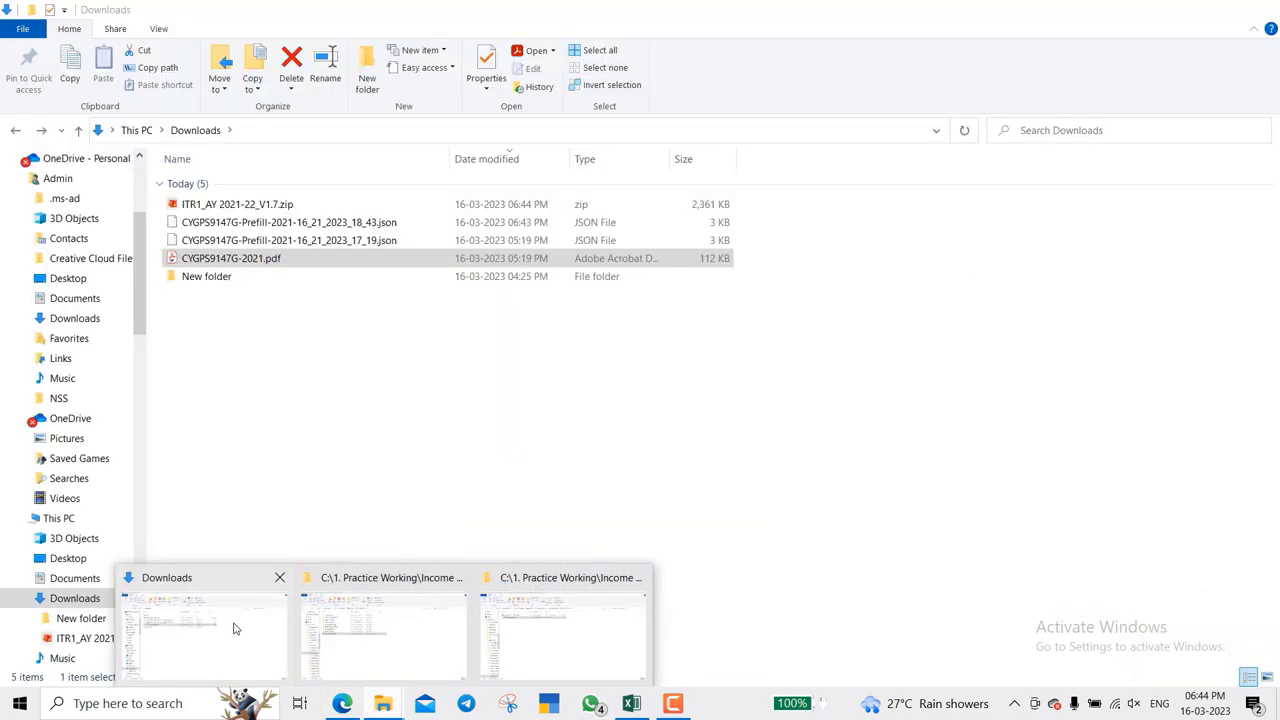
- Select ITR1_AY 2021-22_V1.7.zip in the Downloads folder
click(235, 628)
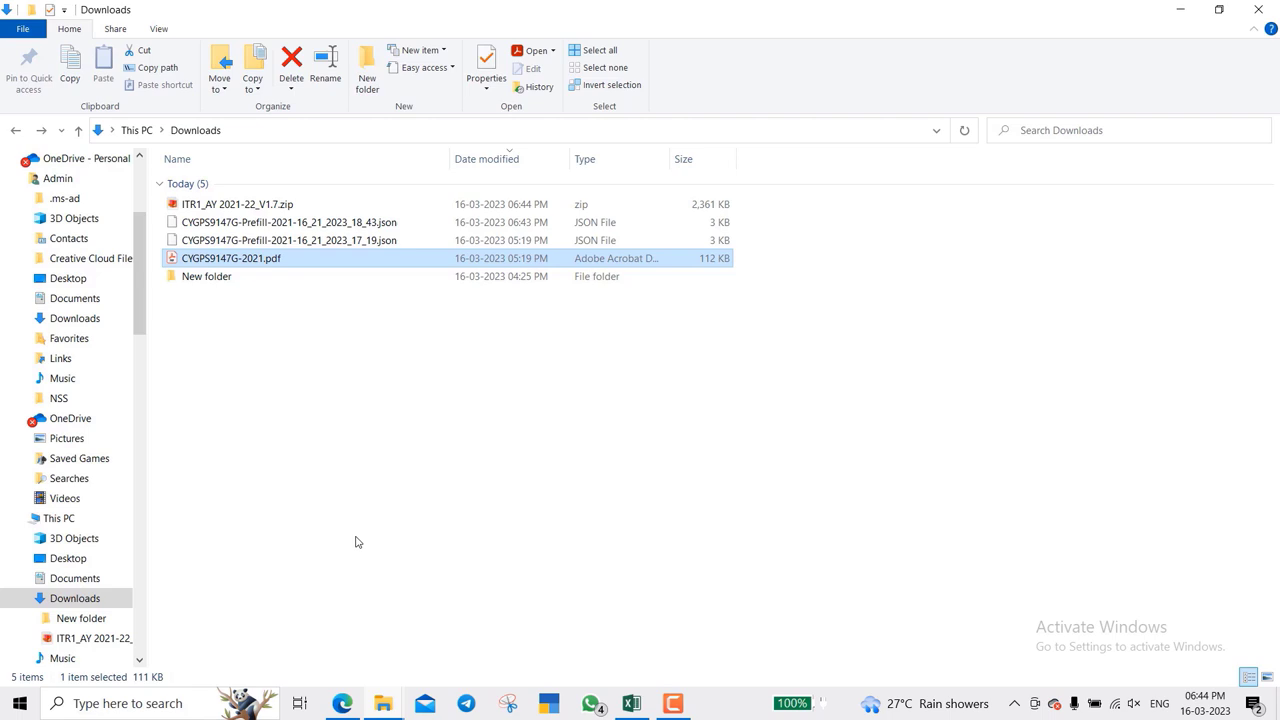
key(Up)
key(ctrl+a)
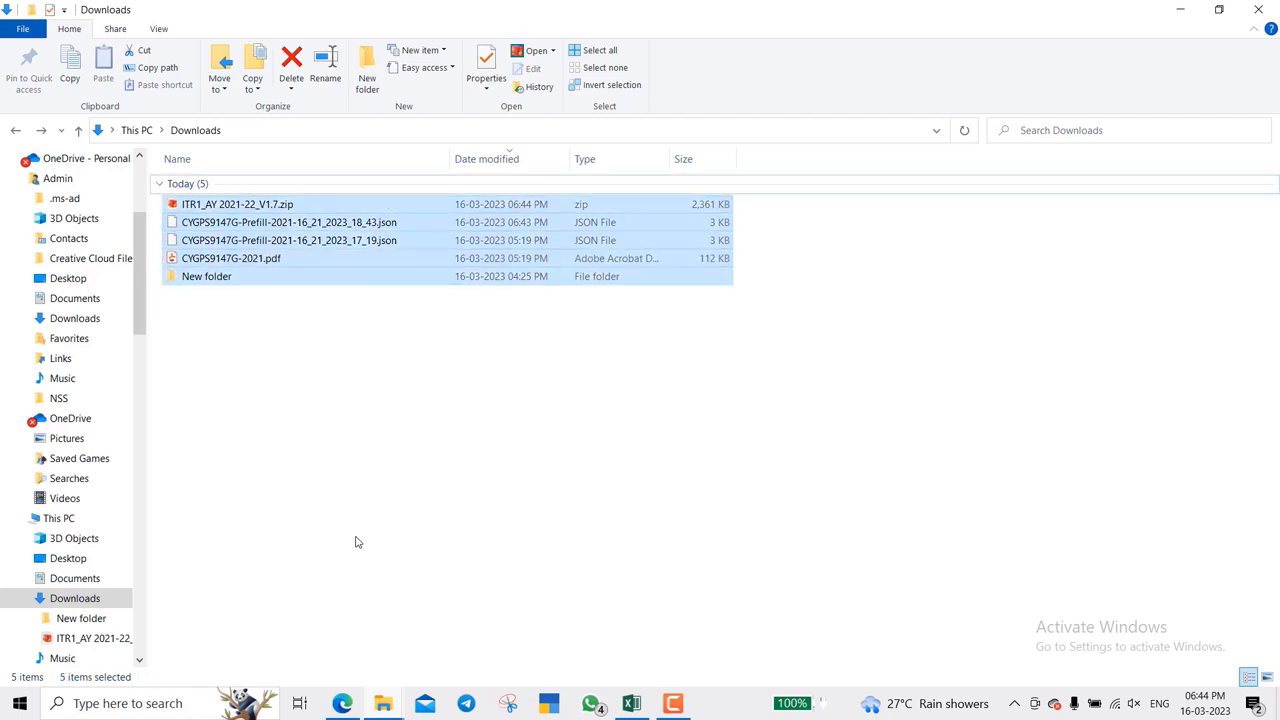
key(Home)
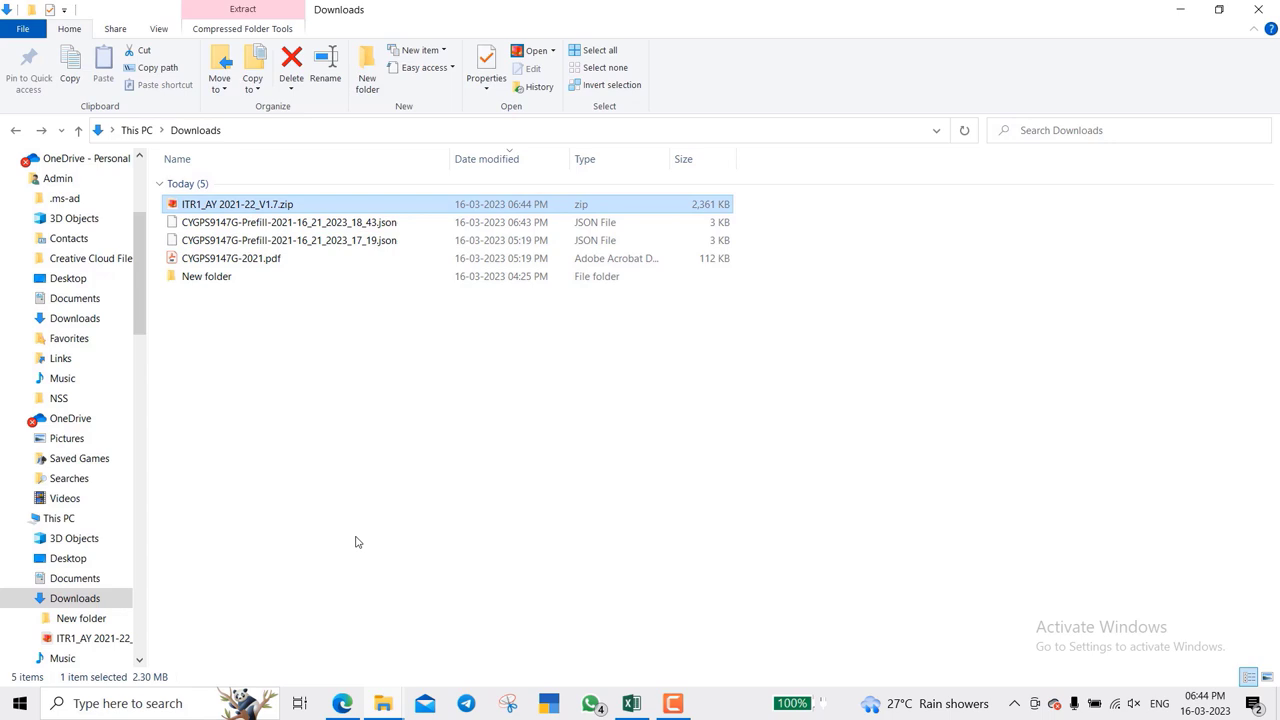
key(Down)
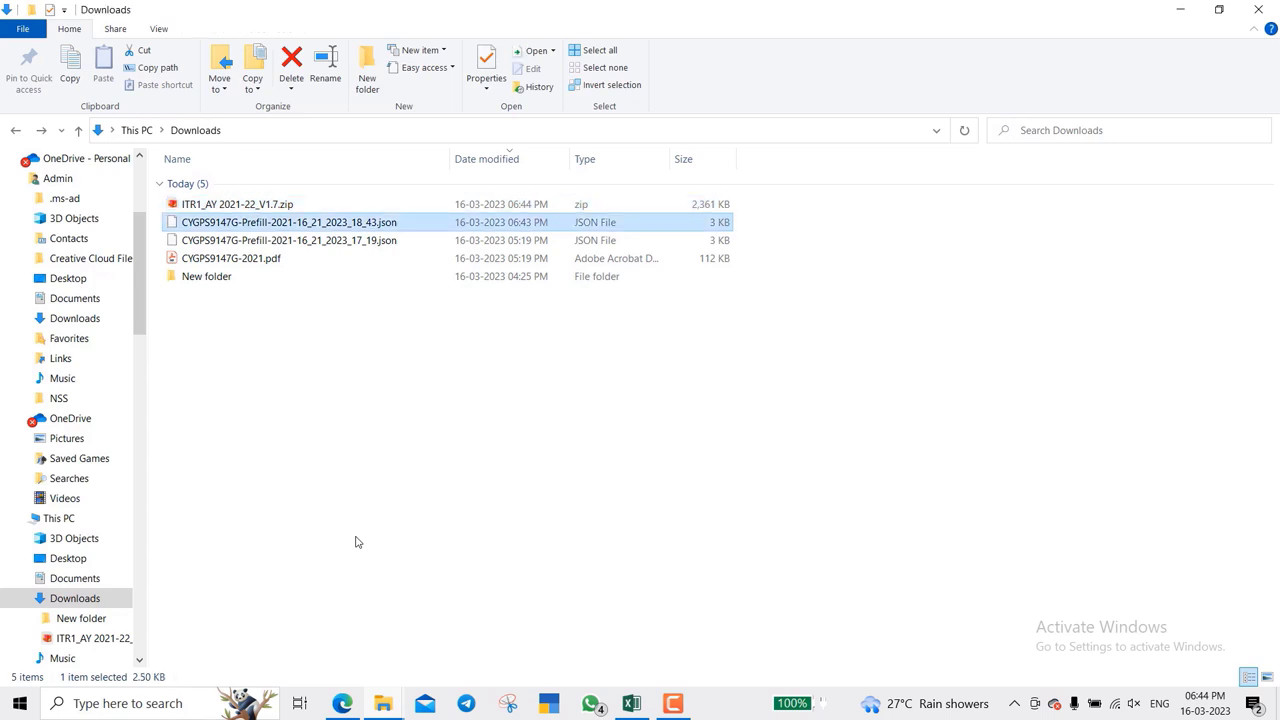
key(Up)
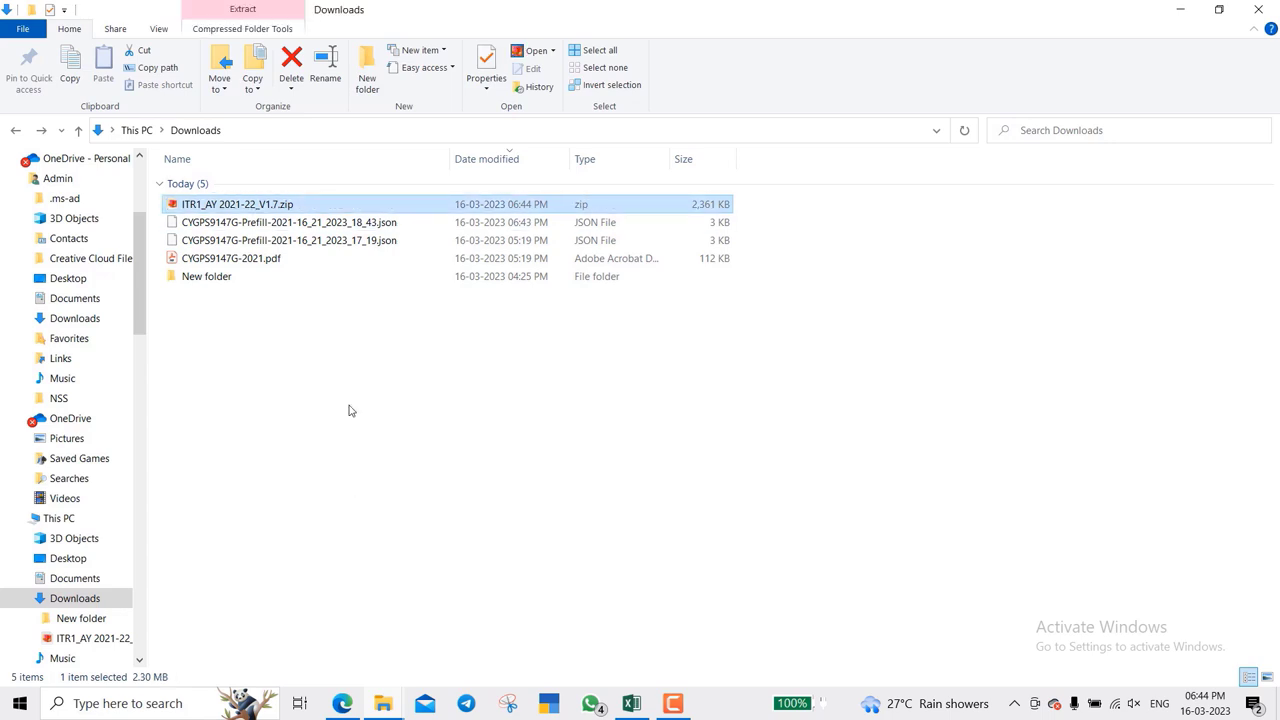
- Extract the zip with WinRAR's default settings and open the extracted ITR1_AY 2021-22_V1.7 folder
right_click(322, 205)
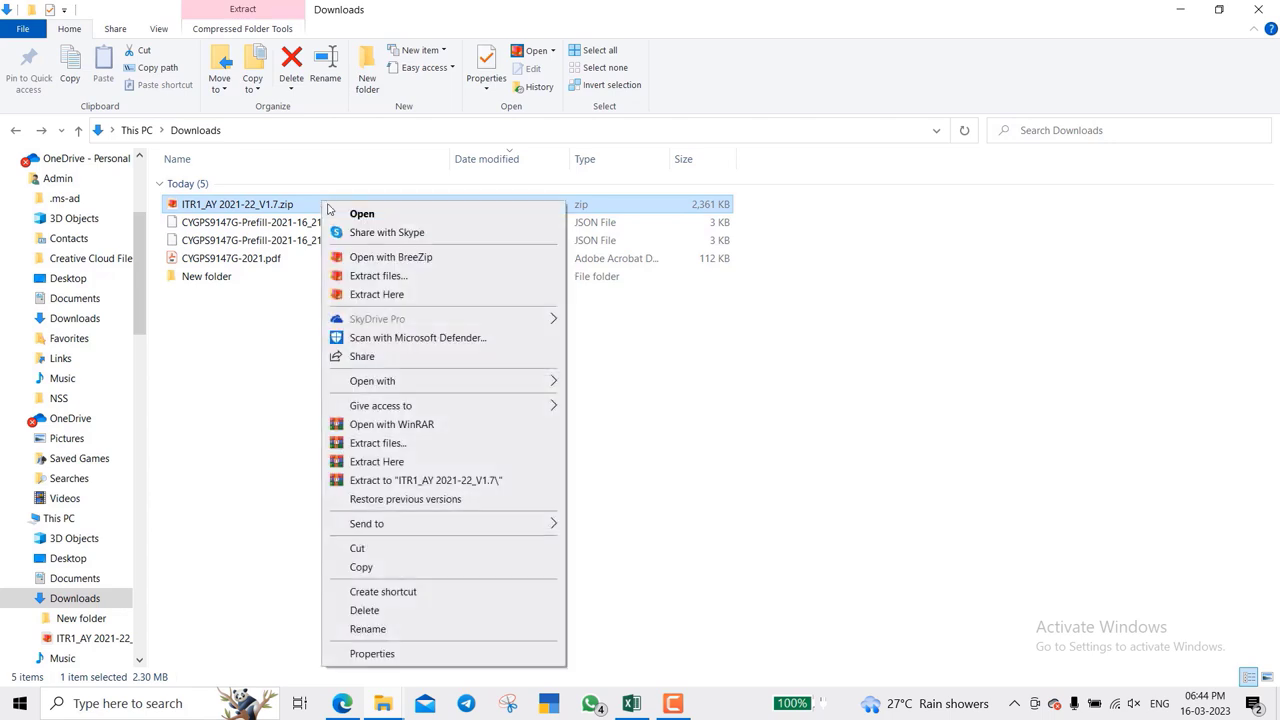
click(422, 447)
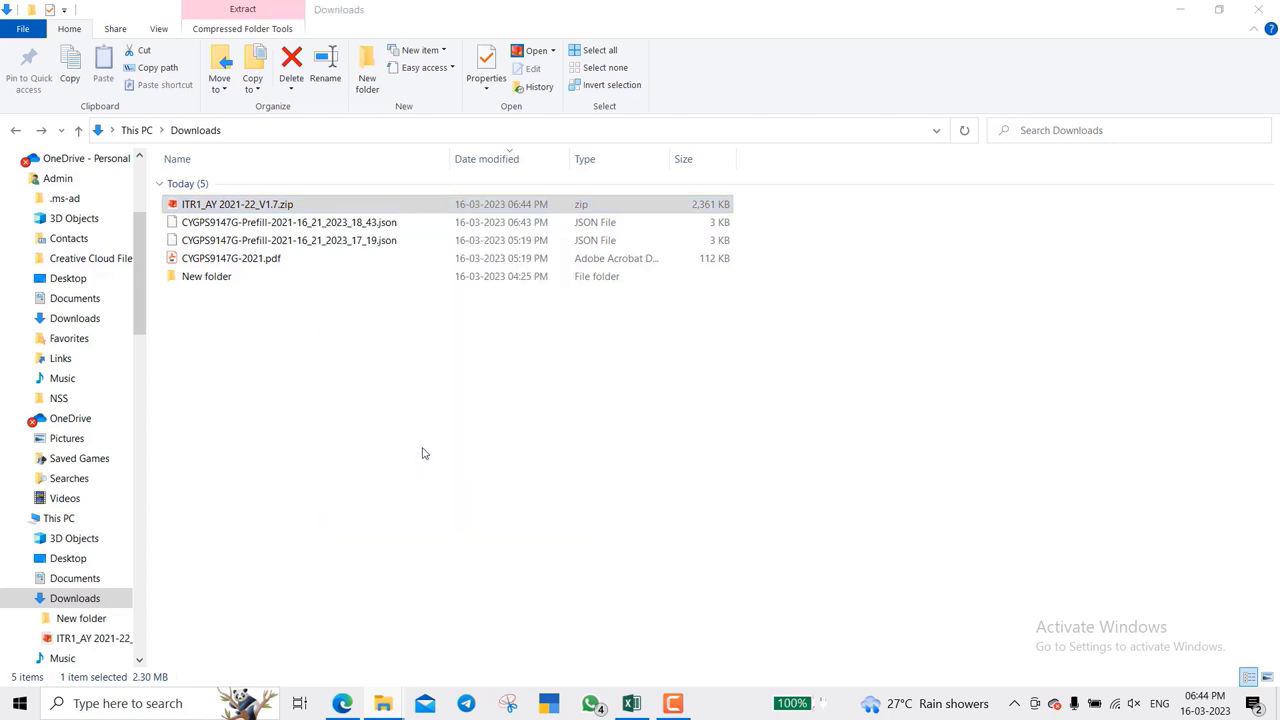
key(Return)
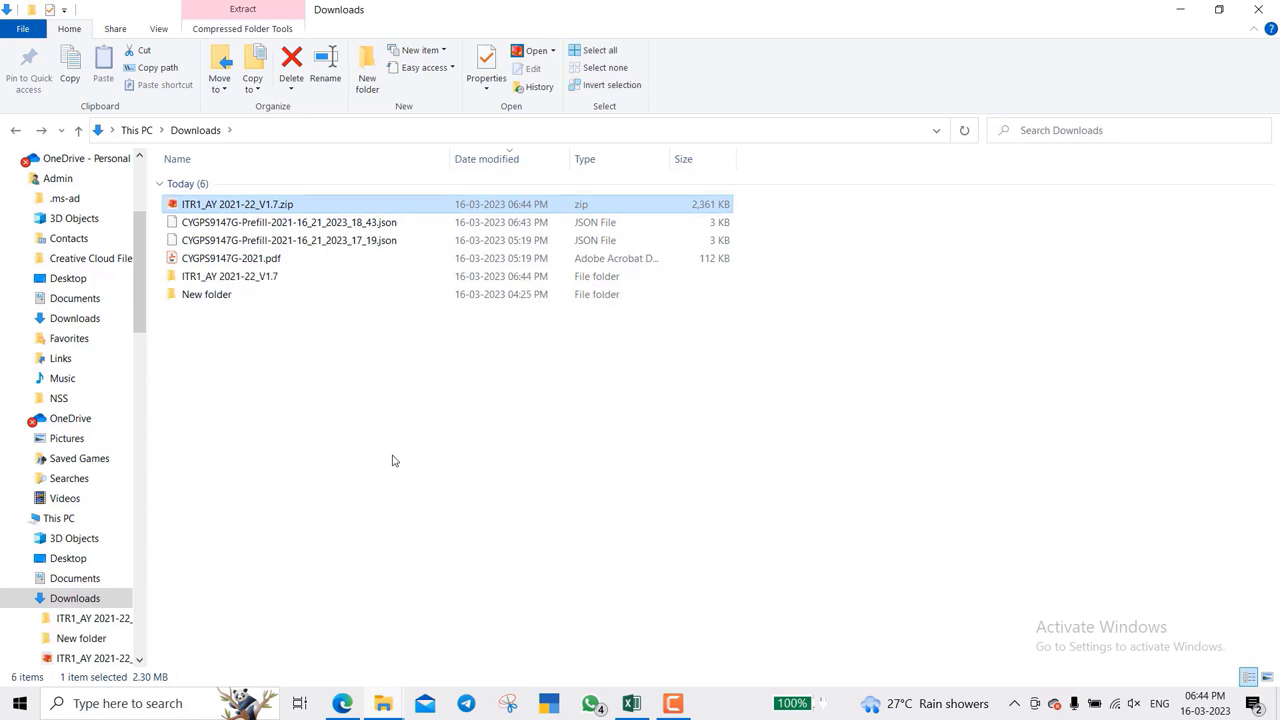
key(Down)
key(Down)
key(Down)
key(Down)
key(Return)
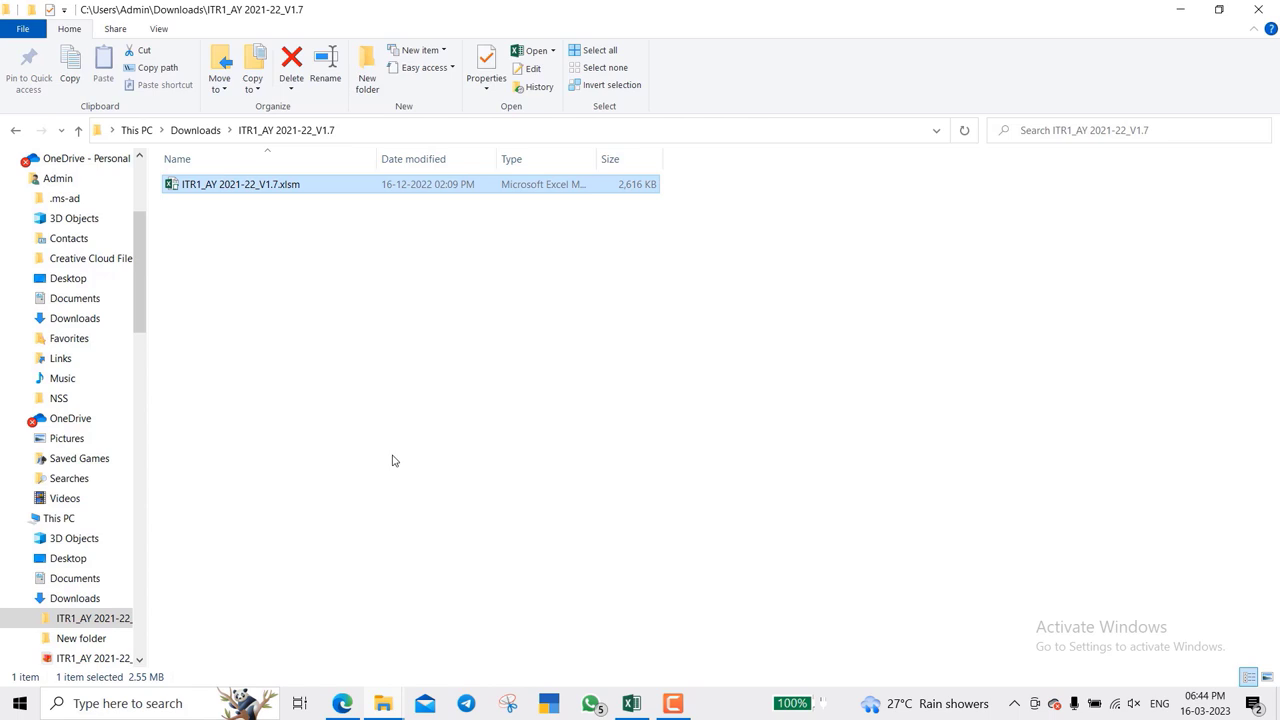
- Open ITR1_AY 2021-22_V1.7.xlsm, enable editing and content, and close the AY startup message
key(Return)
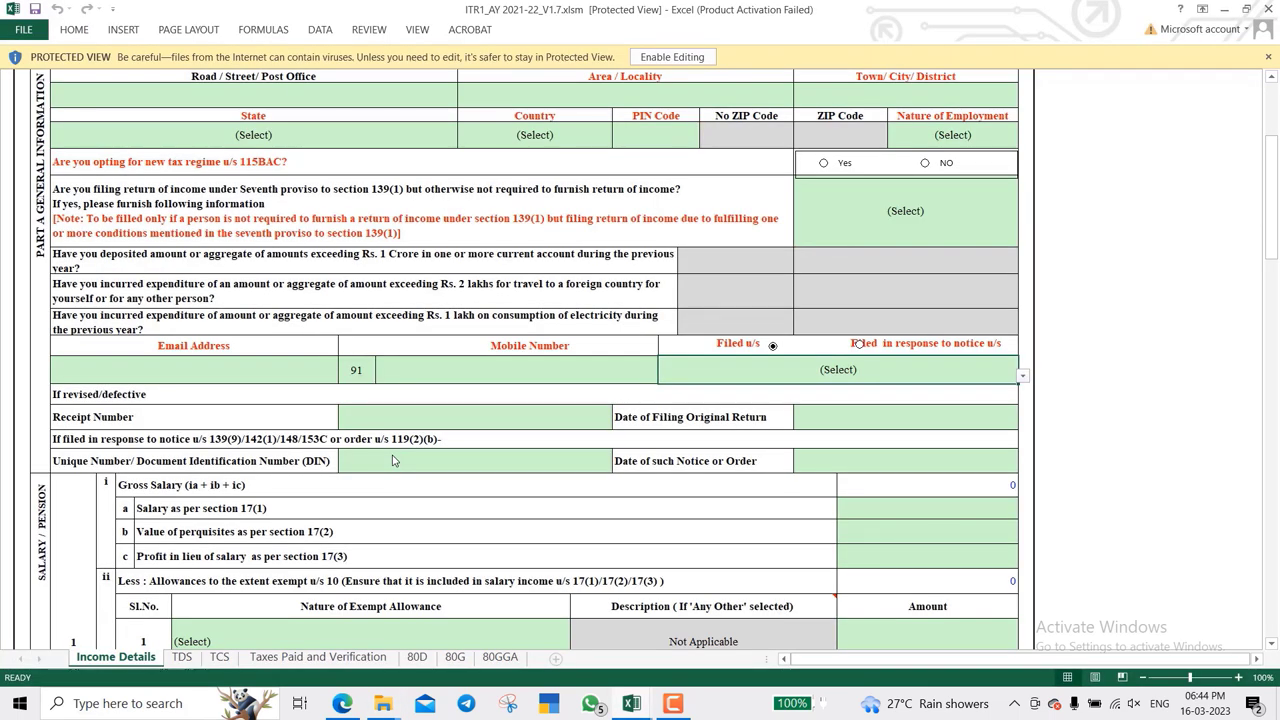
scroll(426, 486, up, 5)
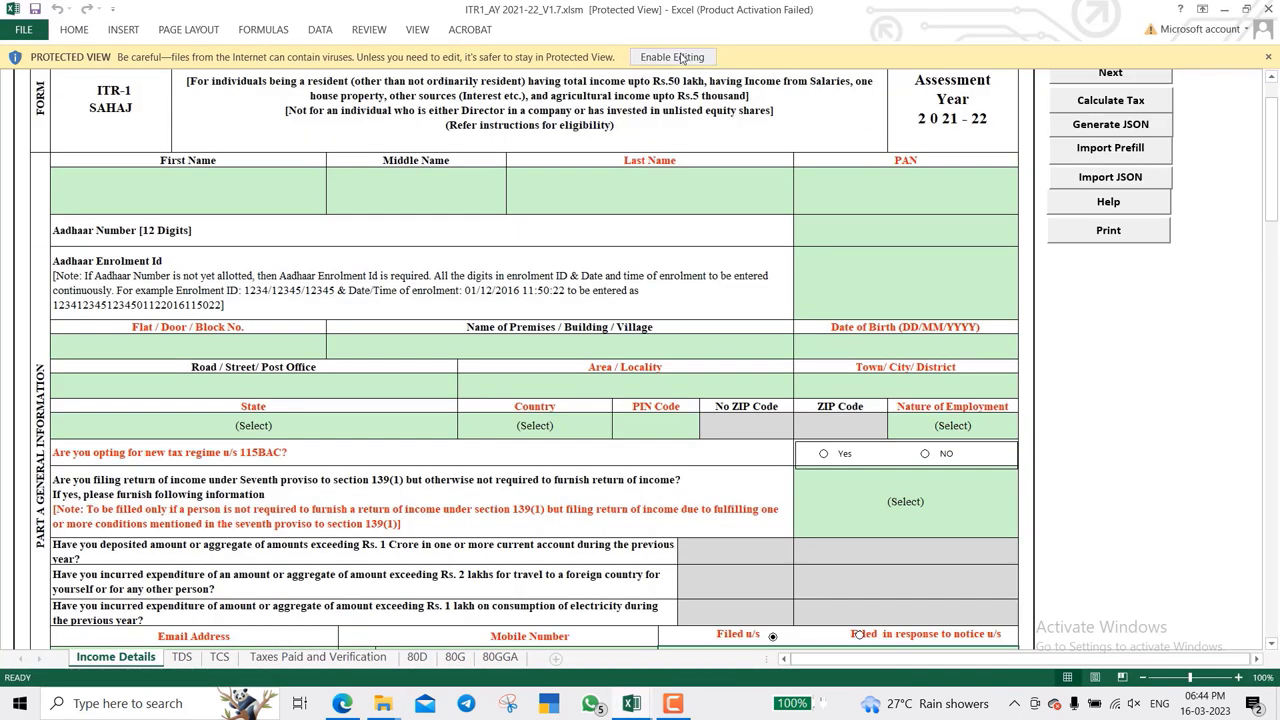
click(681, 58)
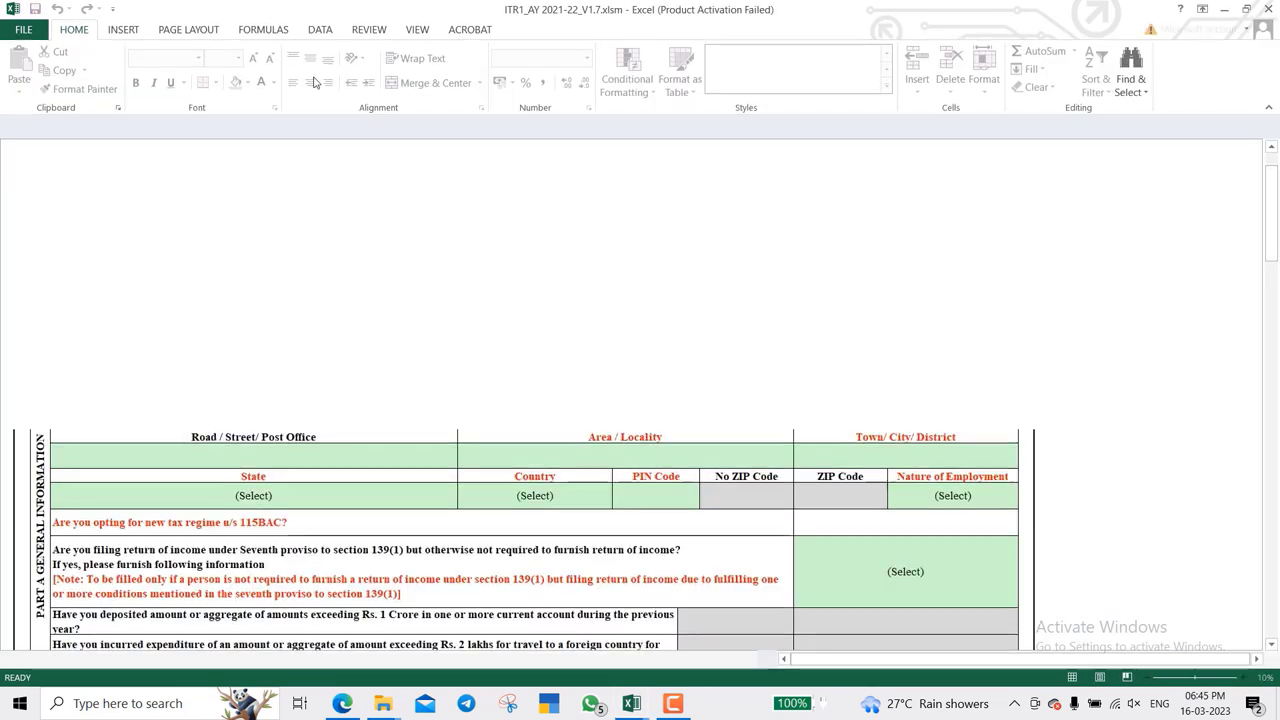
click(315, 126)
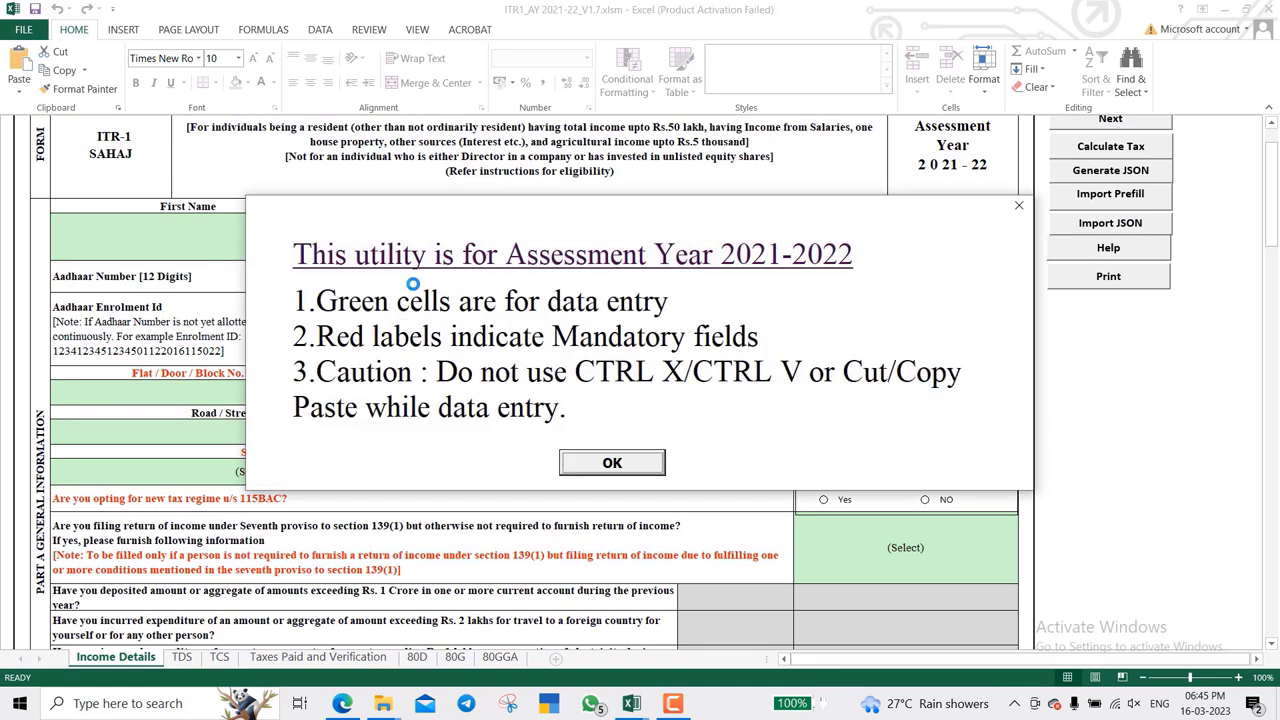
click(612, 463)
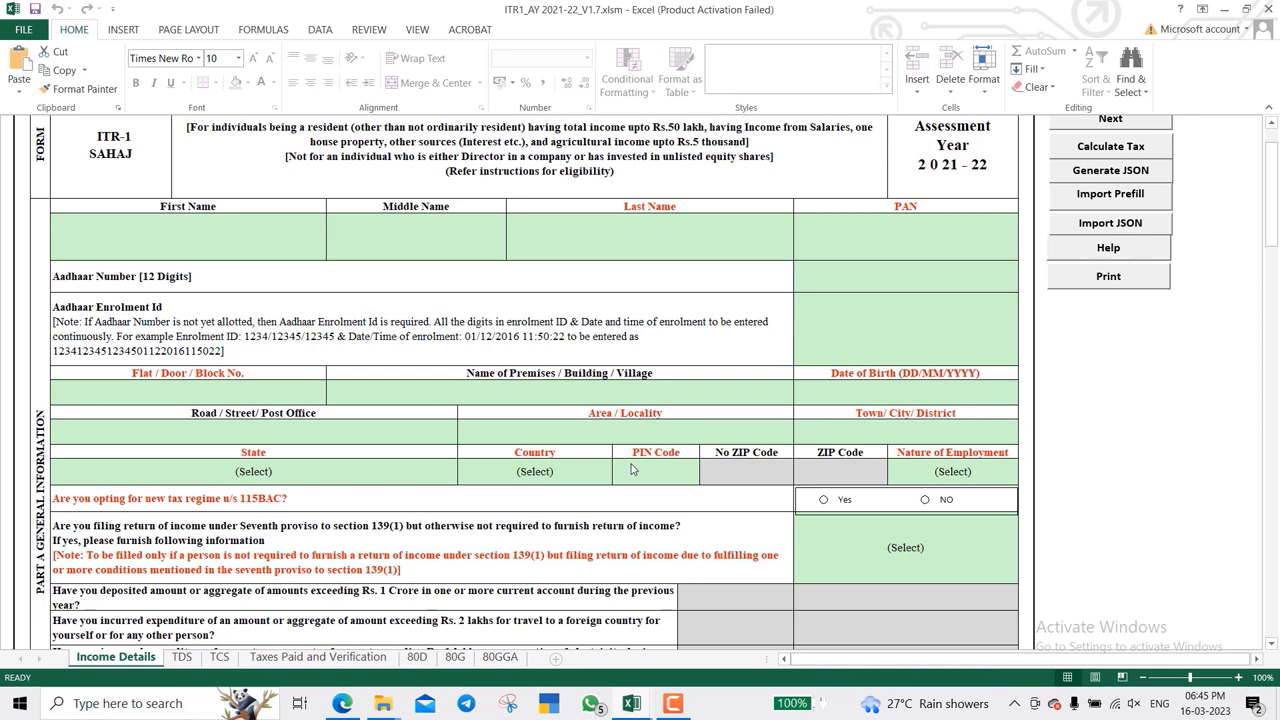
scroll(631, 469, up, 1)
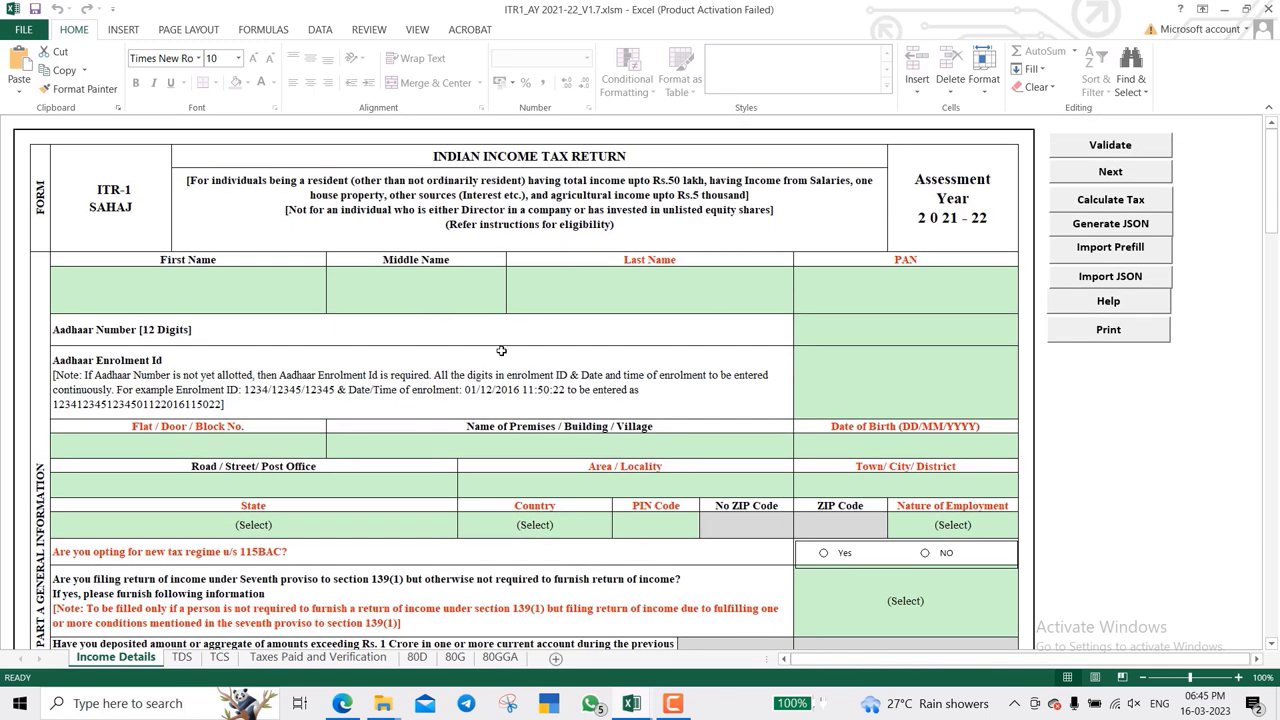
- Import the newest prefill JSON file to fill in the taxpayer's name, PAN and address
click(1108, 250)
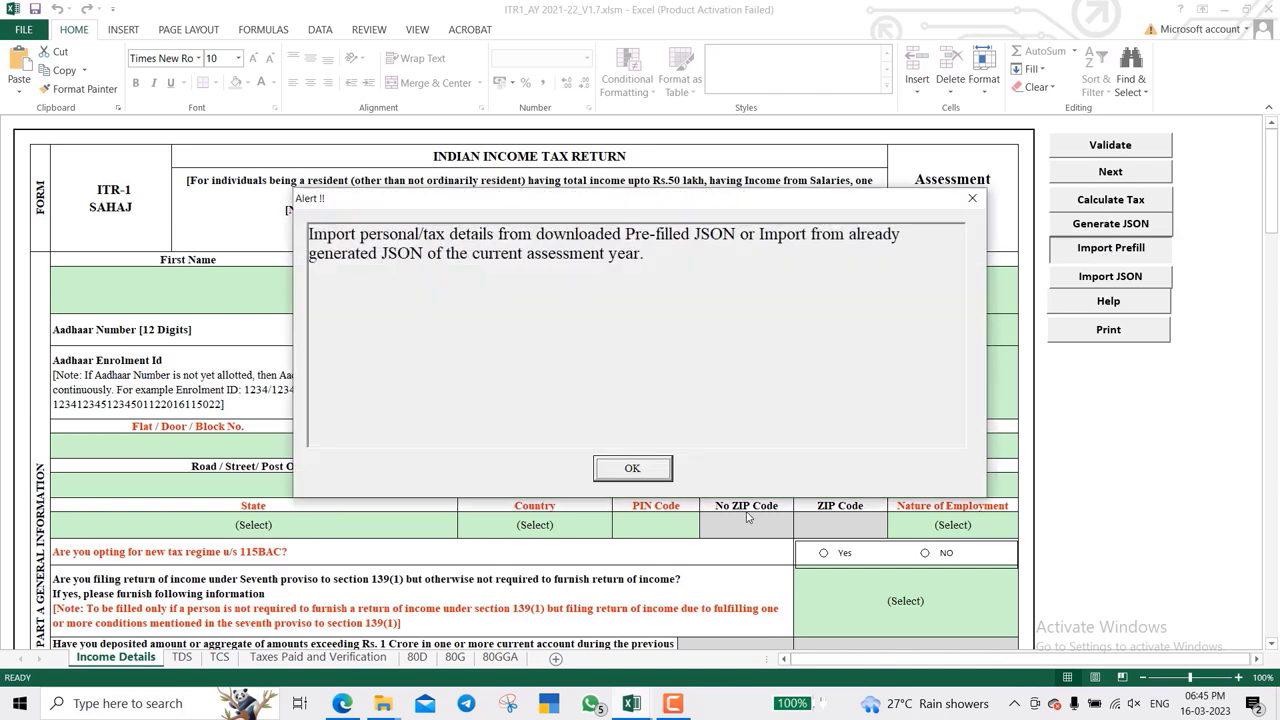
click(632, 469)
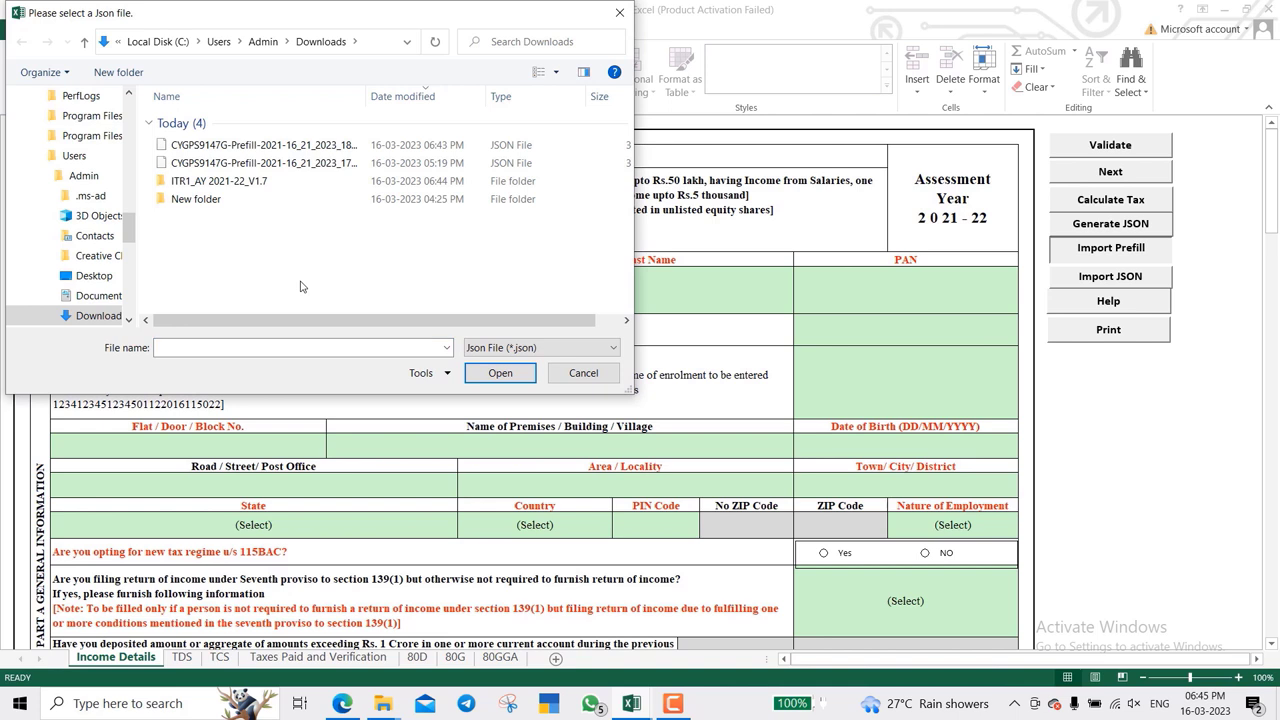
key(Down)
key(Return)
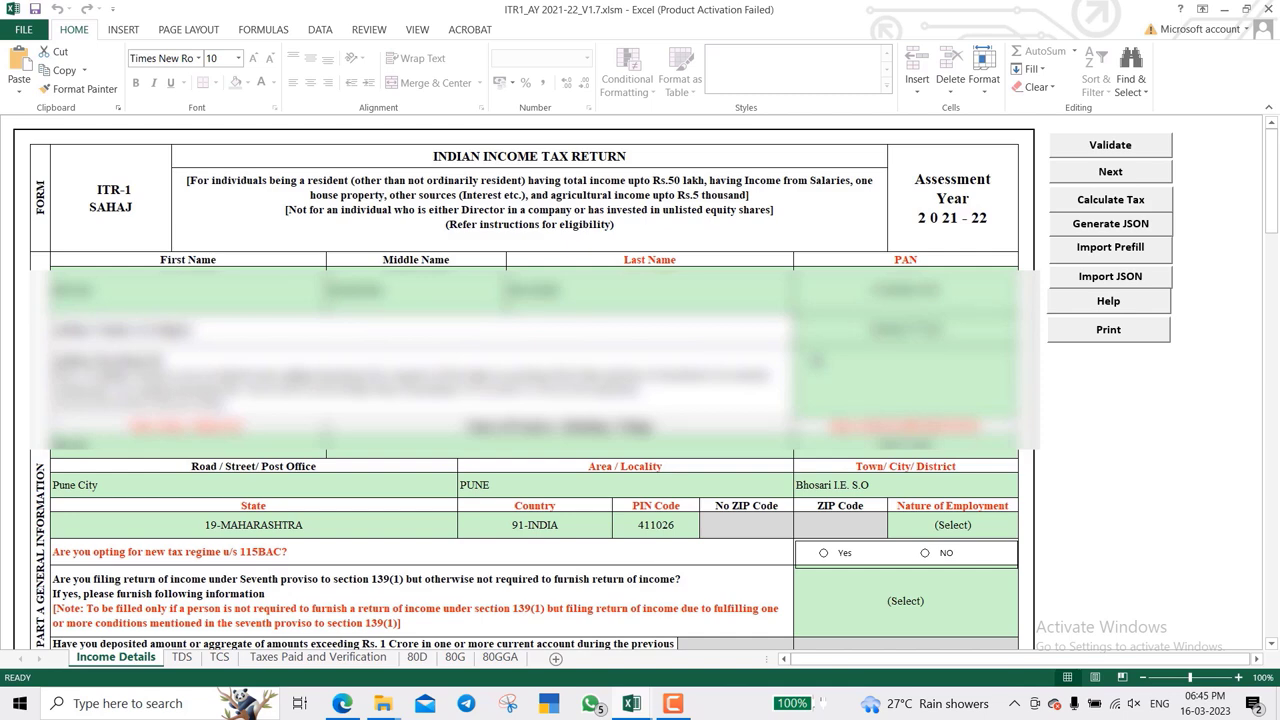
- Choose Others as Nature of Employment and select NO for the 115BAC new regime
scroll(771, 583, down, 3)
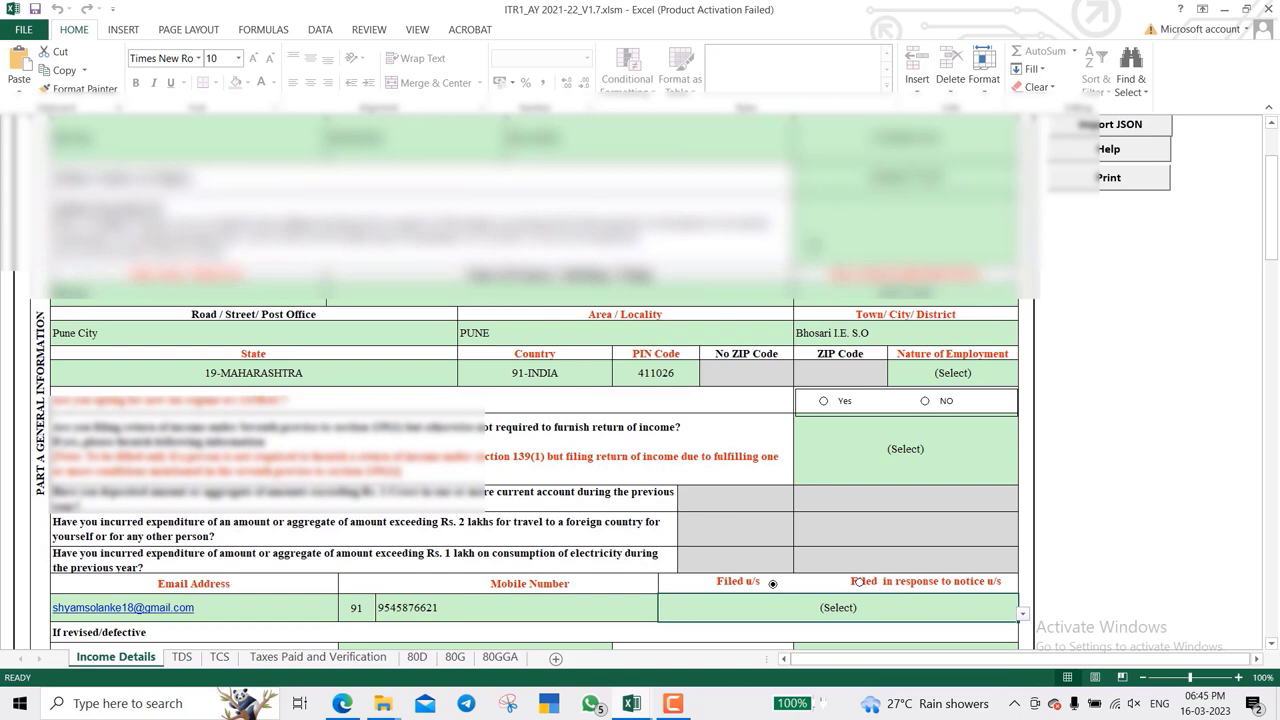
scroll(774, 350, down, 2)
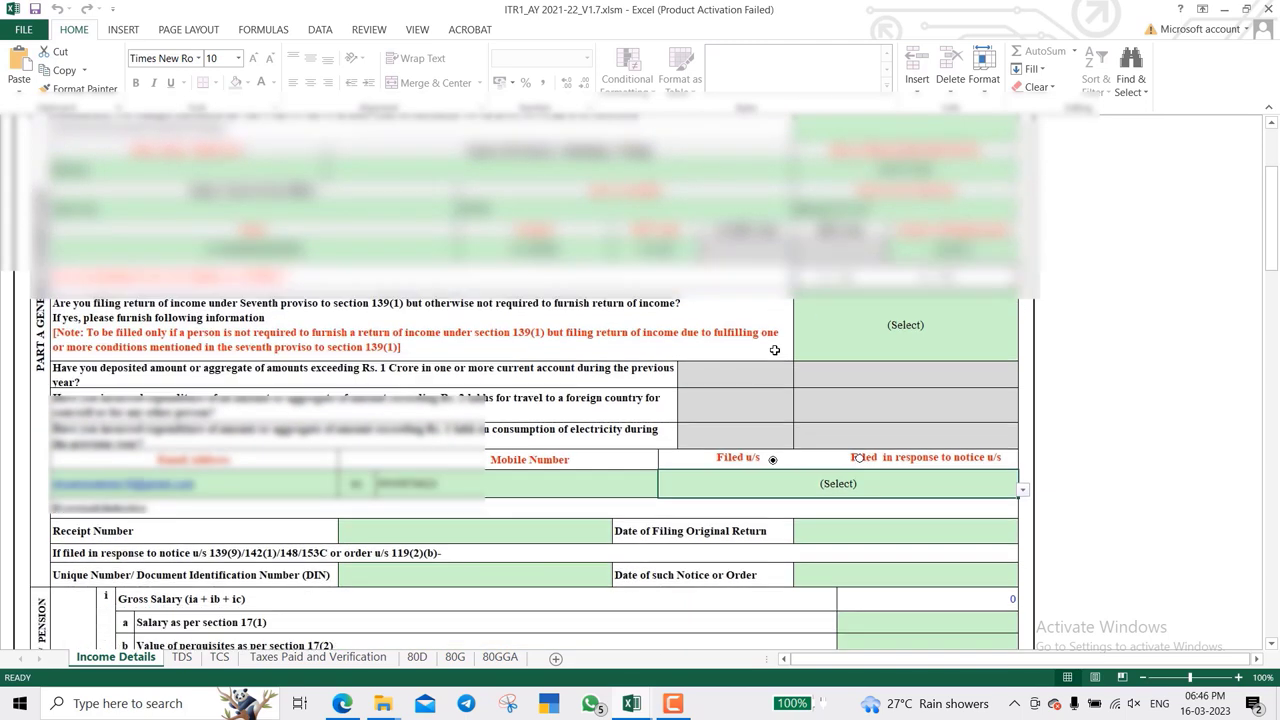
scroll(774, 350, down, 2)
scroll(774, 350, up, 1)
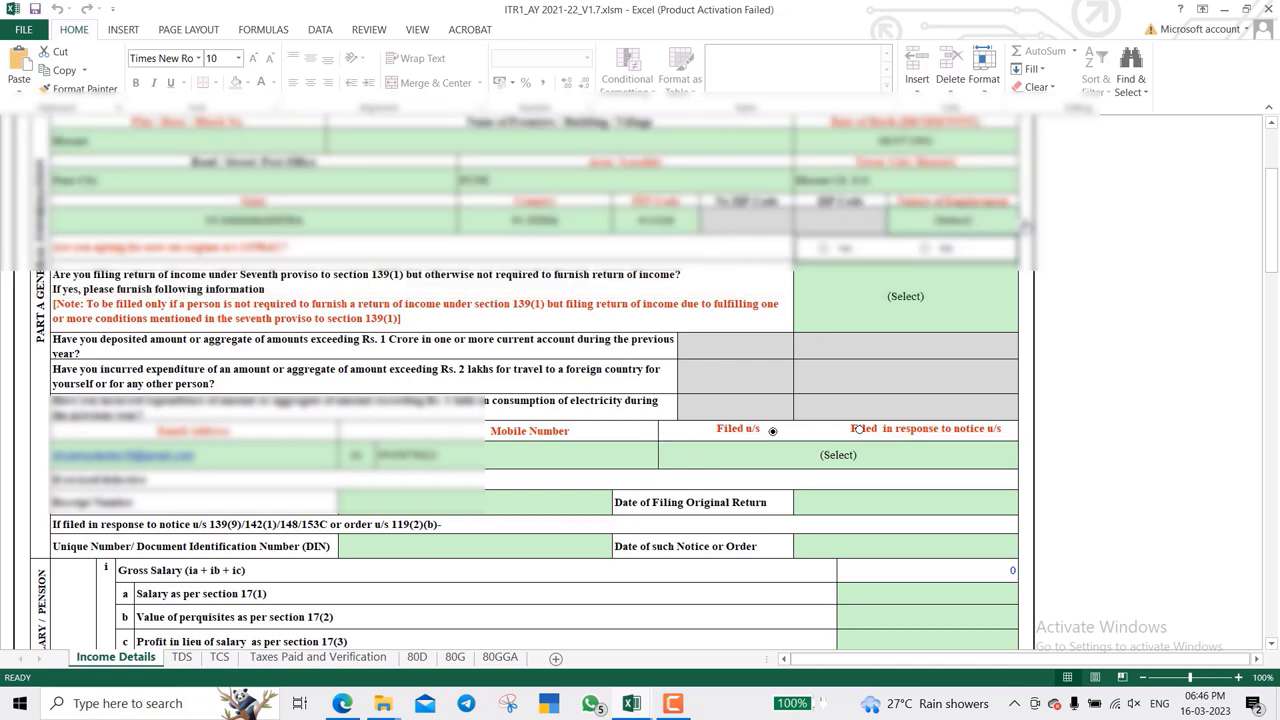
click(1027, 224)
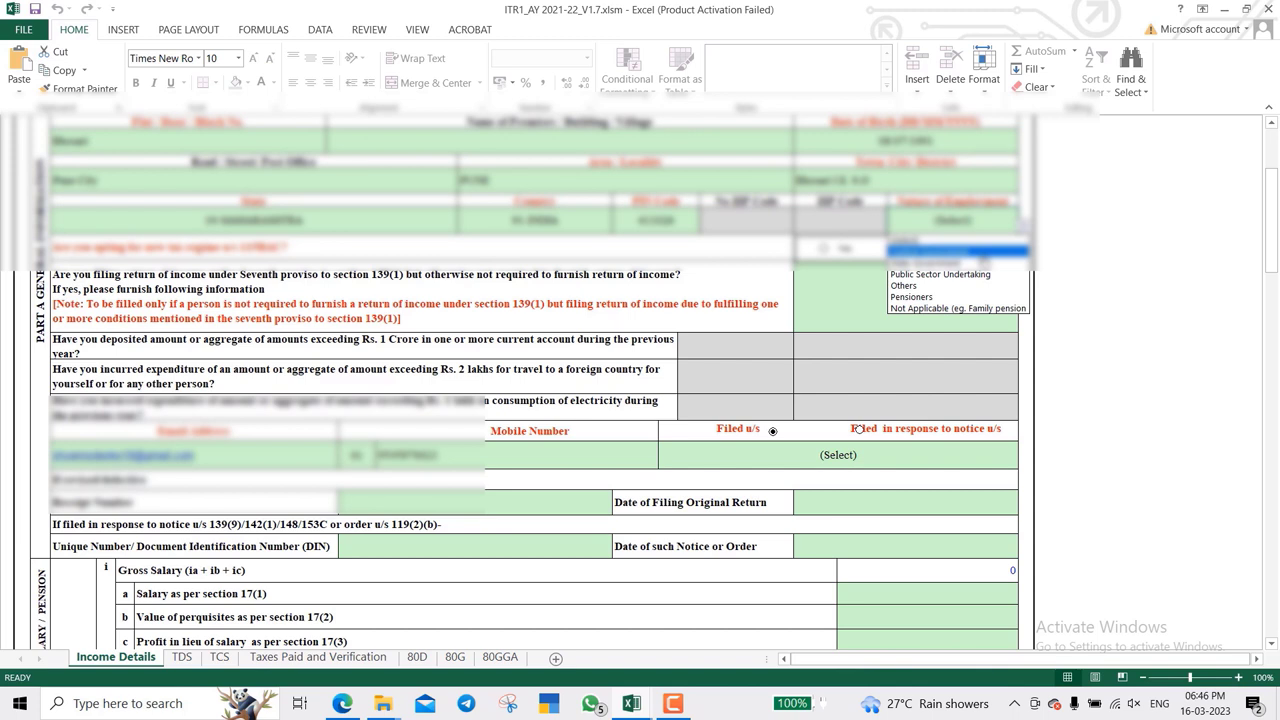
click(984, 289)
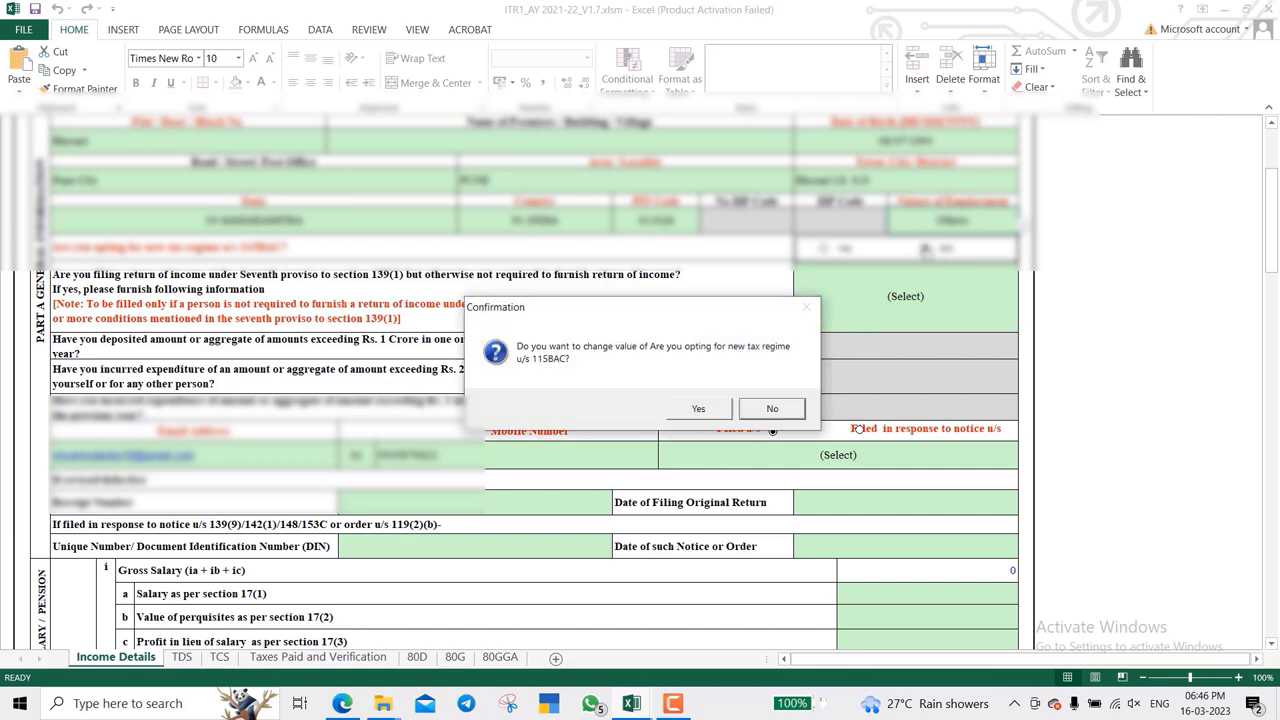
click(700, 409)
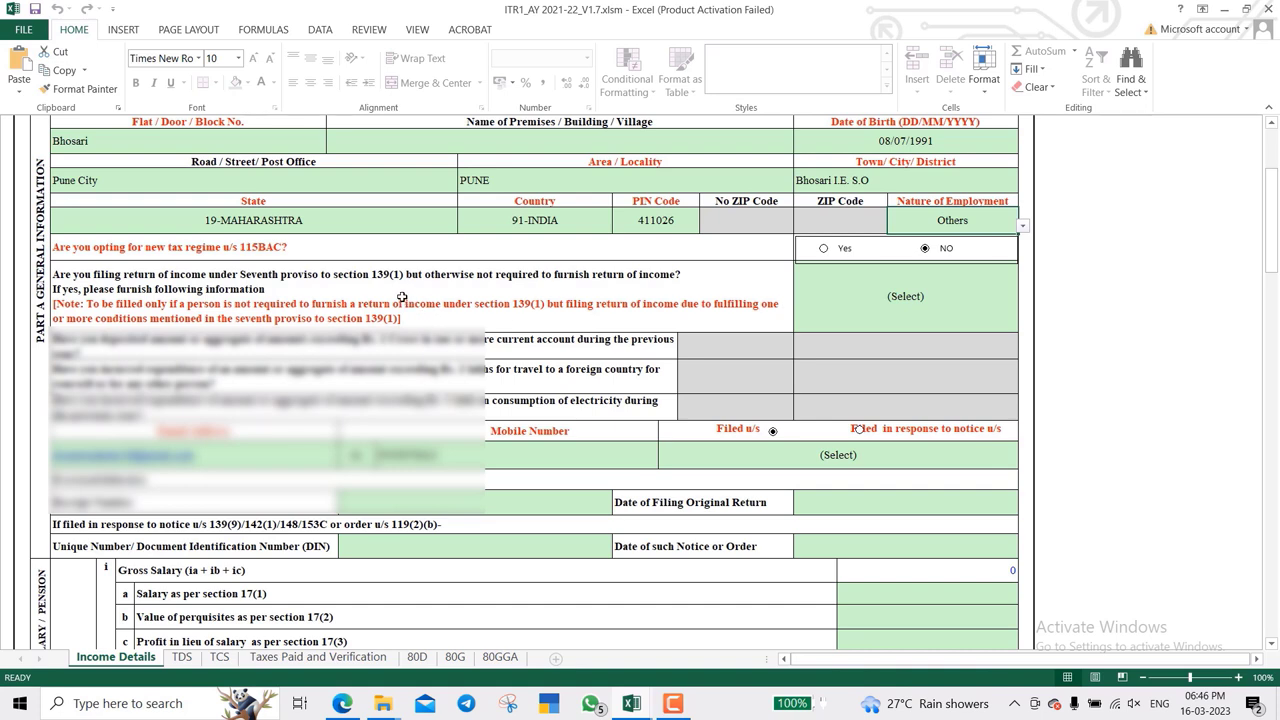
- Set the seventh proviso to section 139(1) answer to No
click(966, 303)
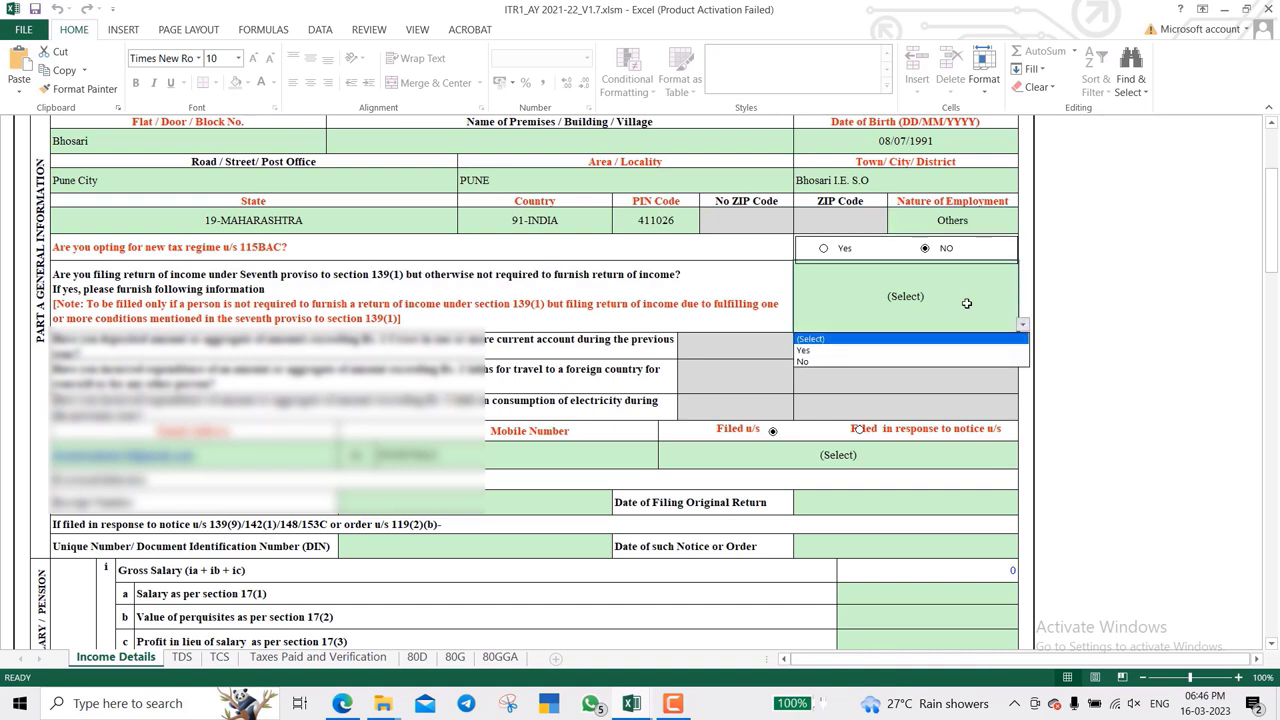
key(alt+Down)
key(Down)
key(Down)
key(Return)
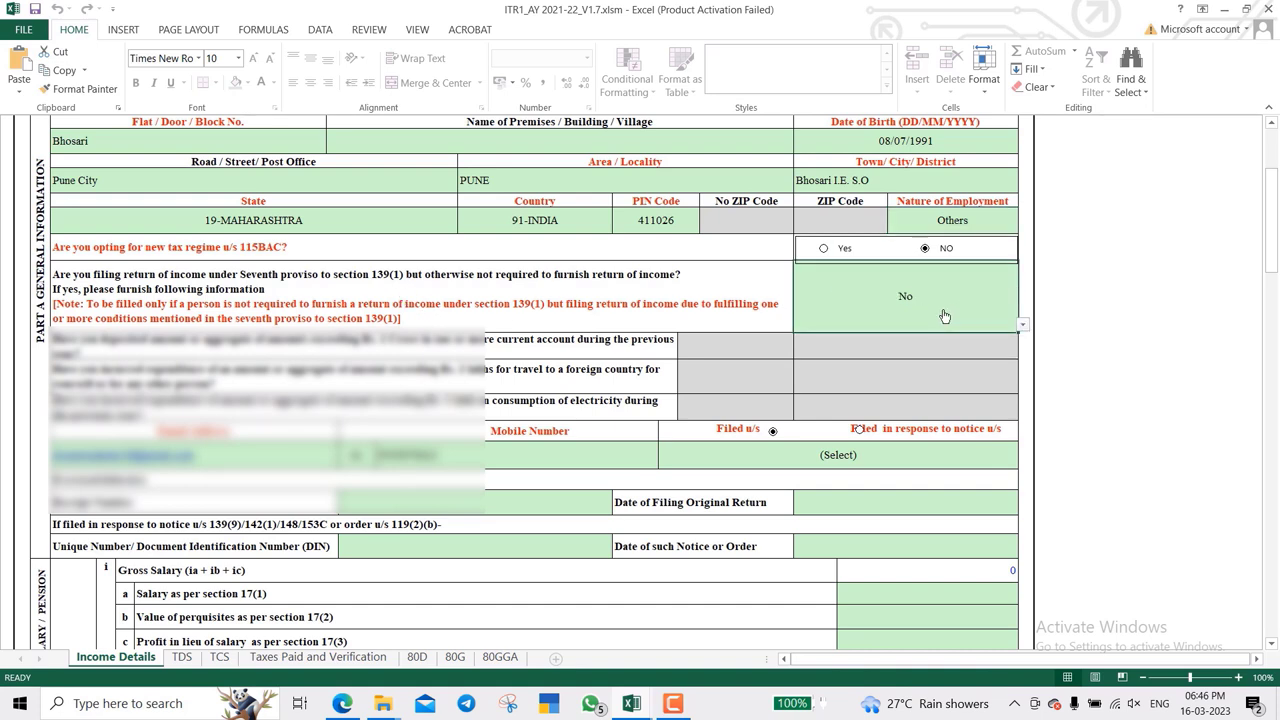
scroll(818, 361, down, 3)
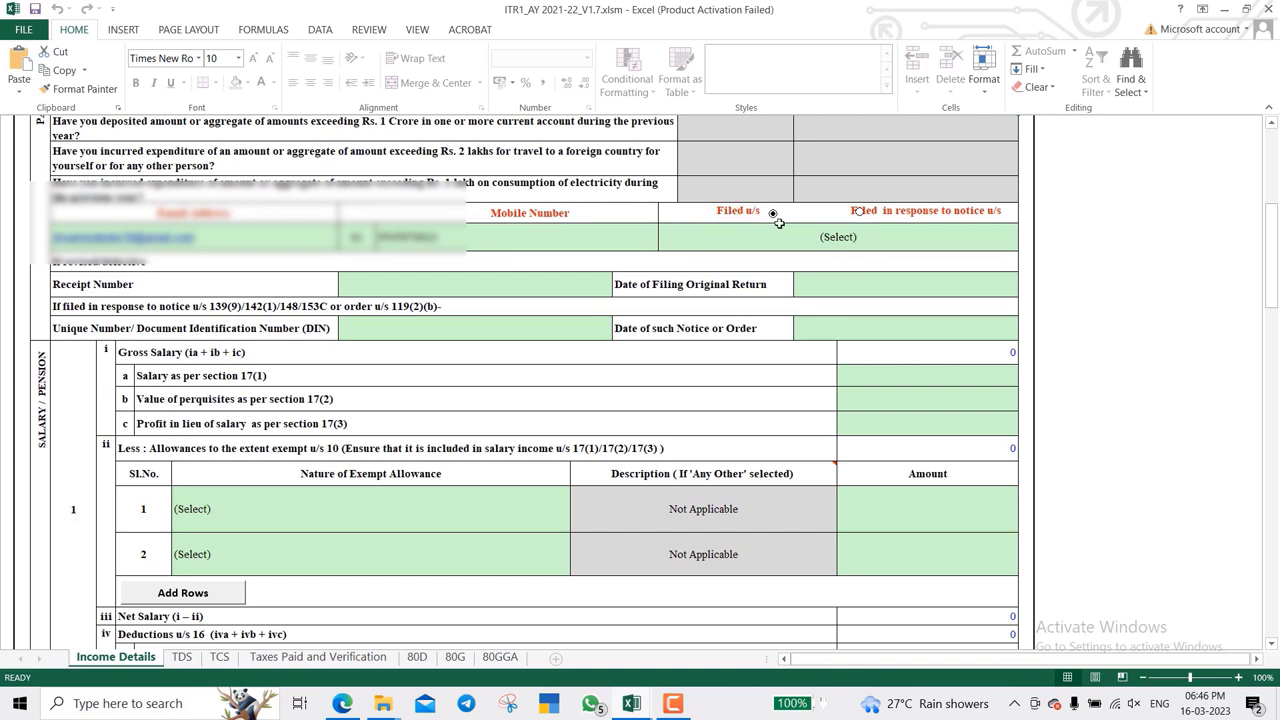
- Choose 139(8A) in the Filed u/s dropdown and check the Date of Filing Original Return field
click(809, 232)
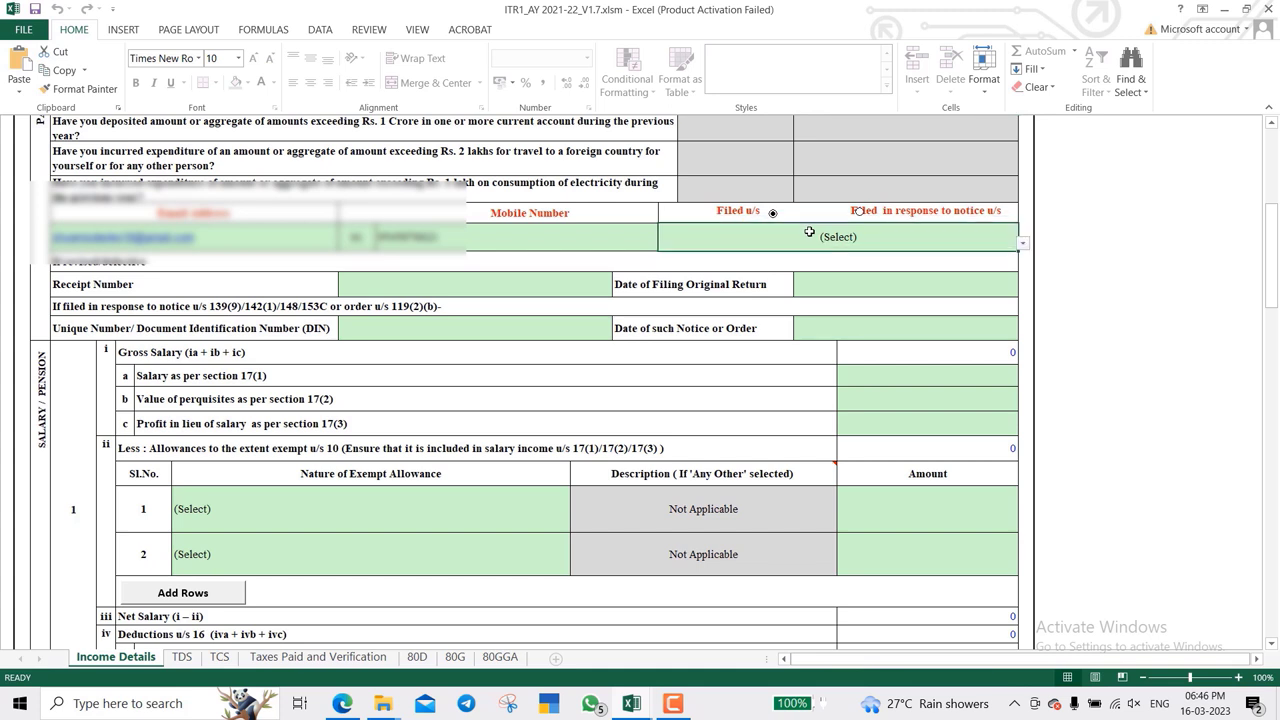
key(alt+Down)
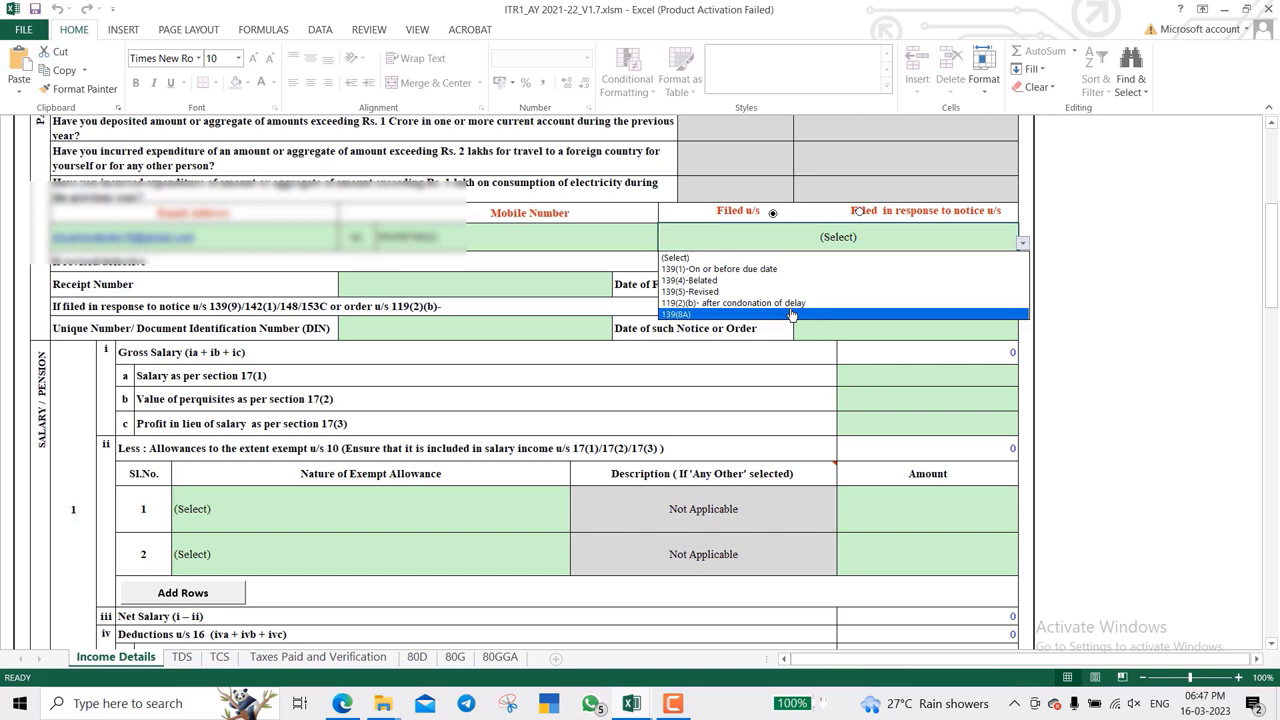
click(790, 315)
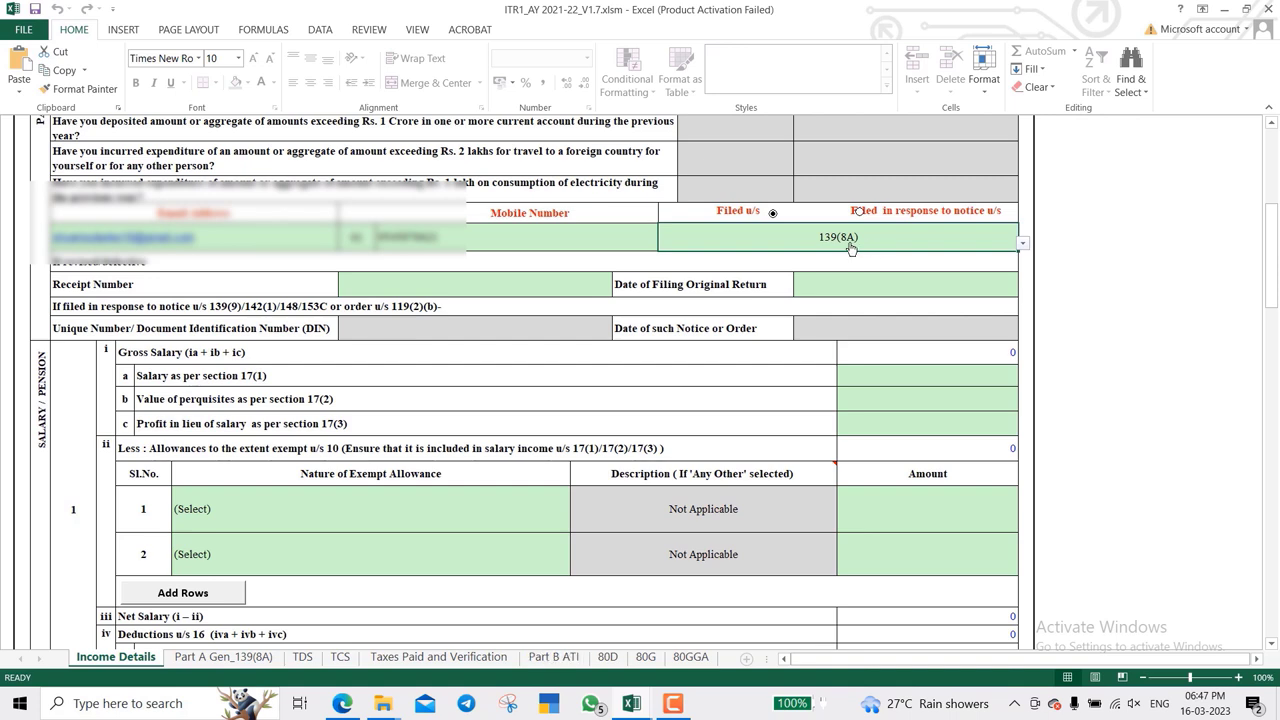
scroll(857, 252, down, 1)
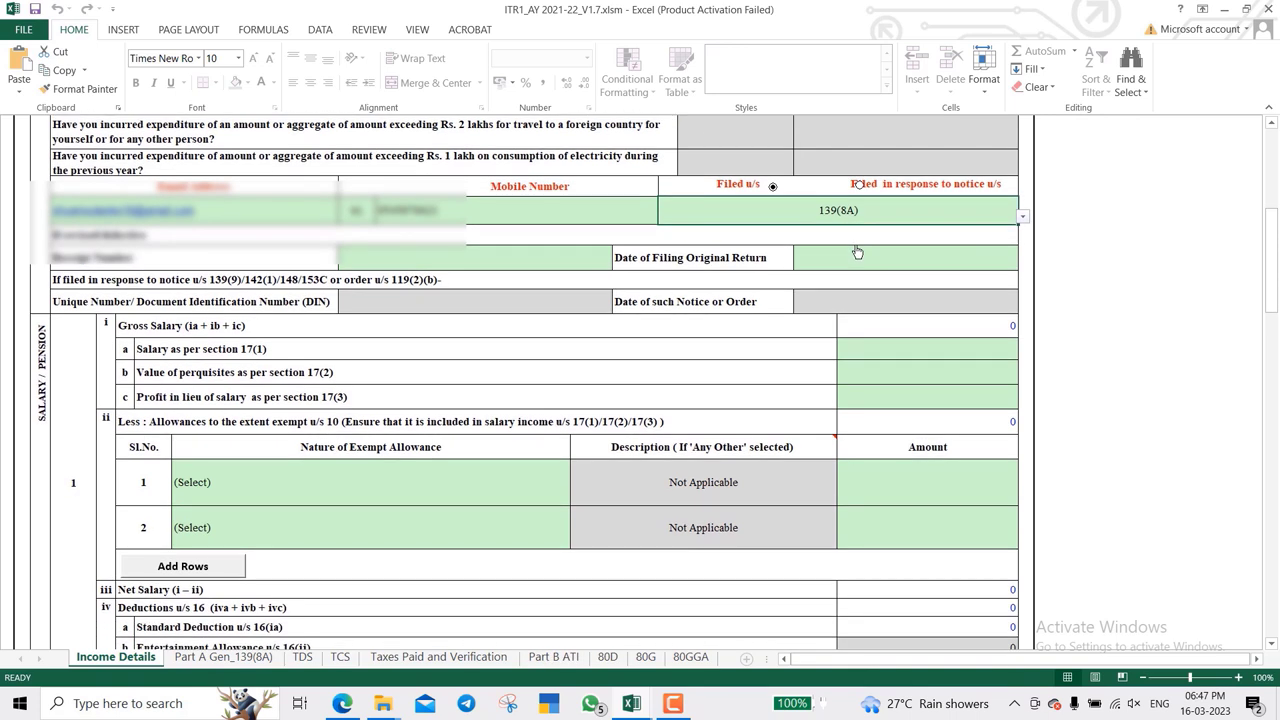
click(471, 266)
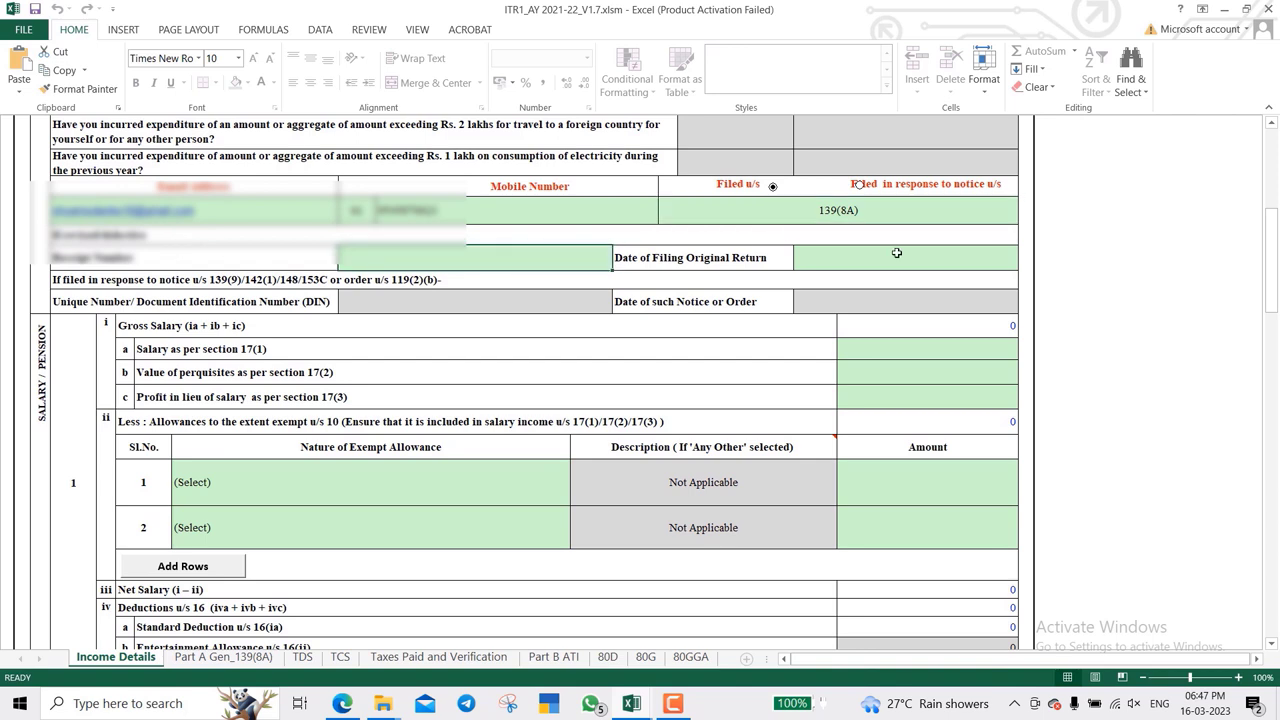
click(897, 253)
scroll(690, 305, down, 2)
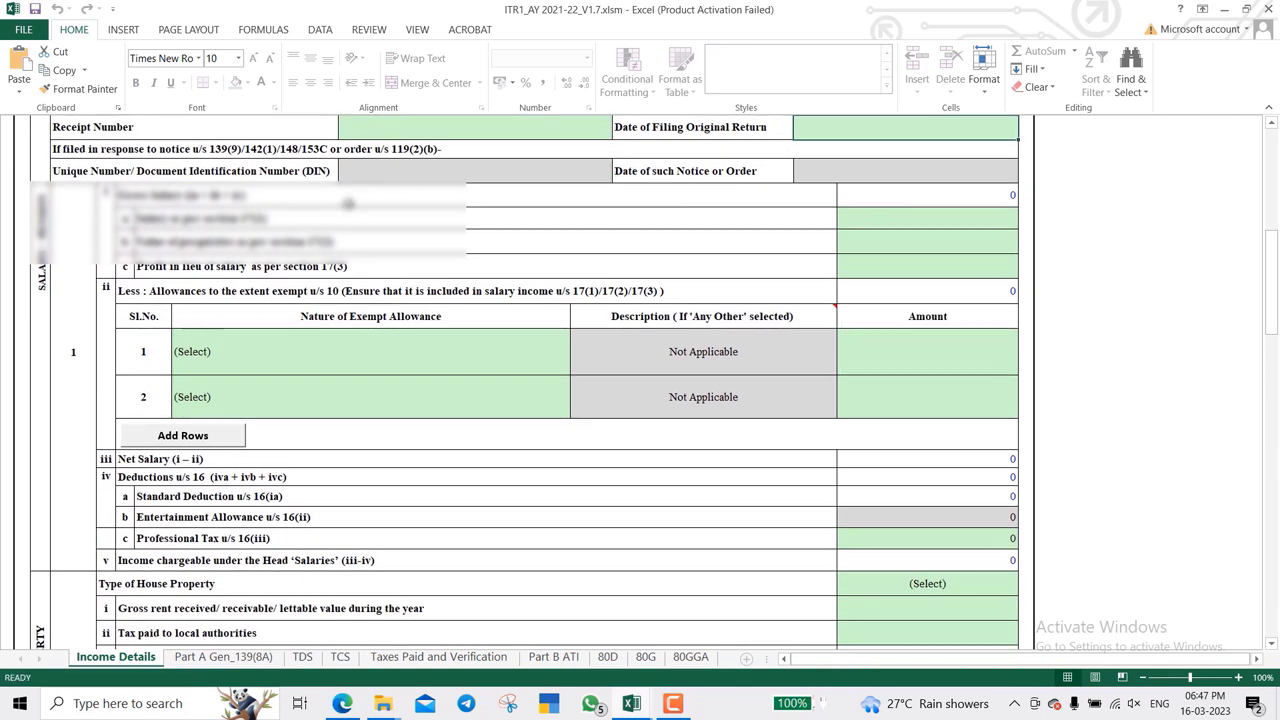
click(175, 198)
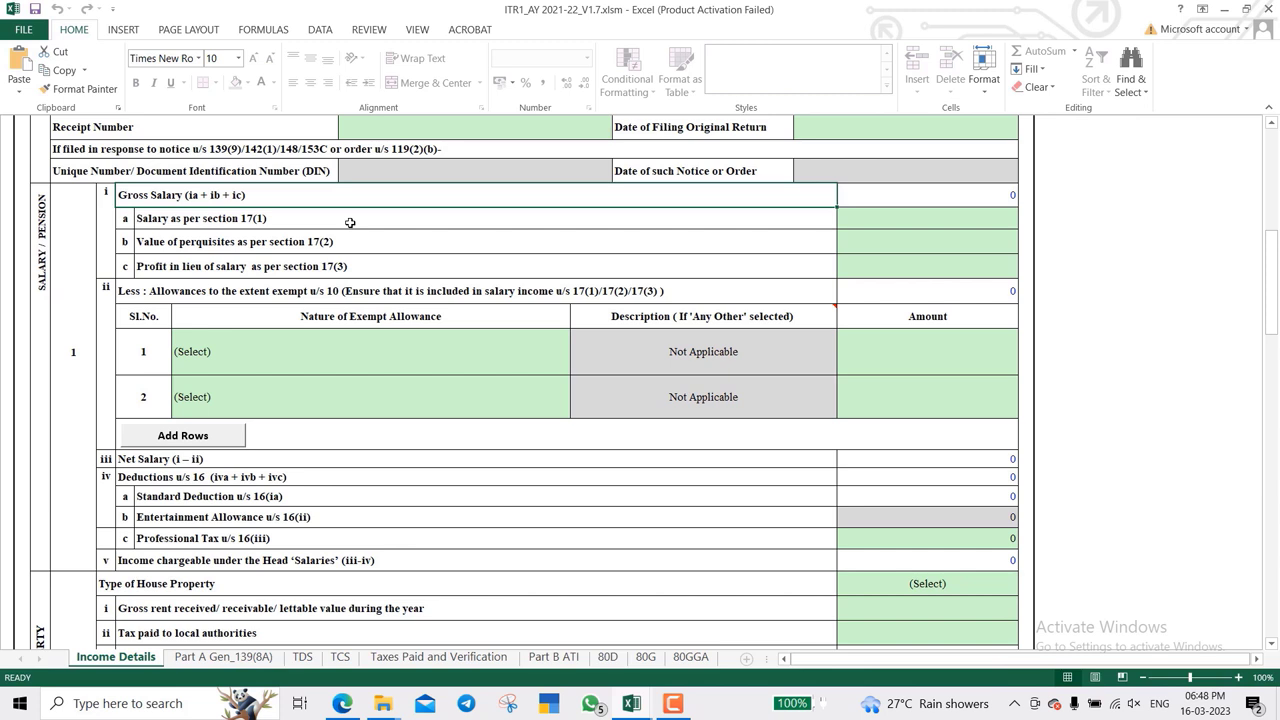
- Enter 336000 as the salary under section 17(1)
click(607, 222)
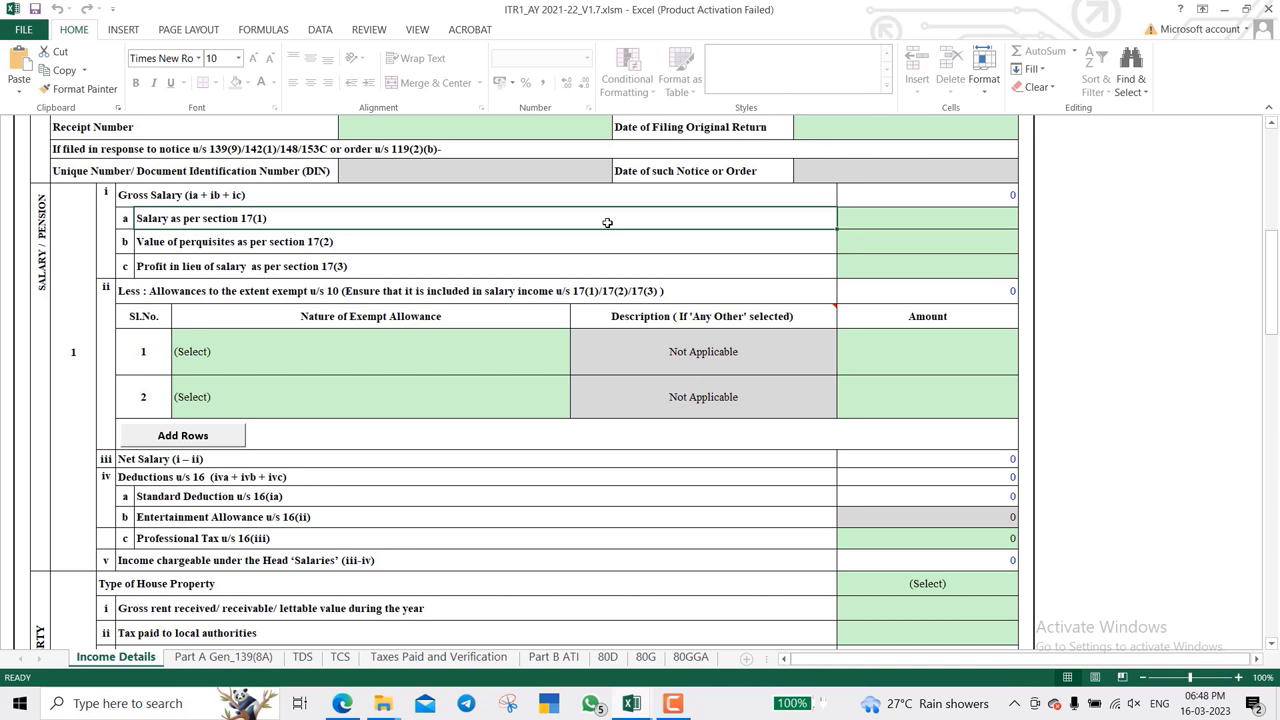
key(Tab)
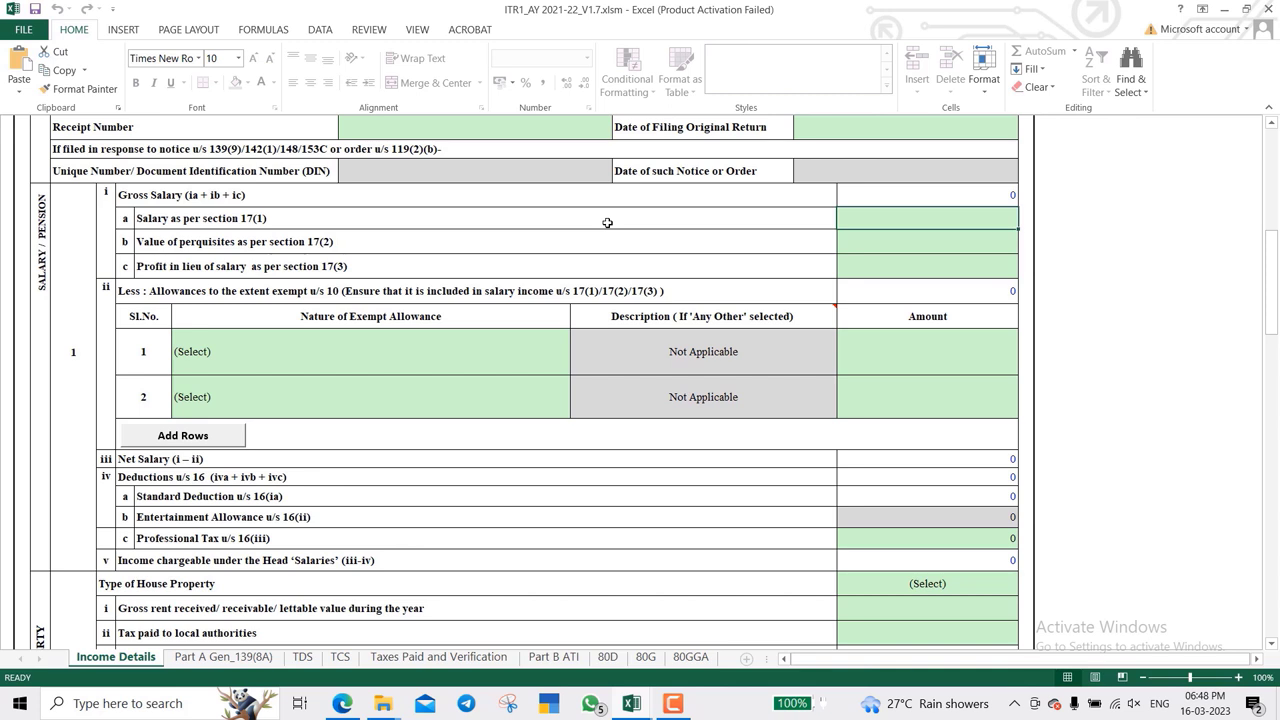
text(336000)
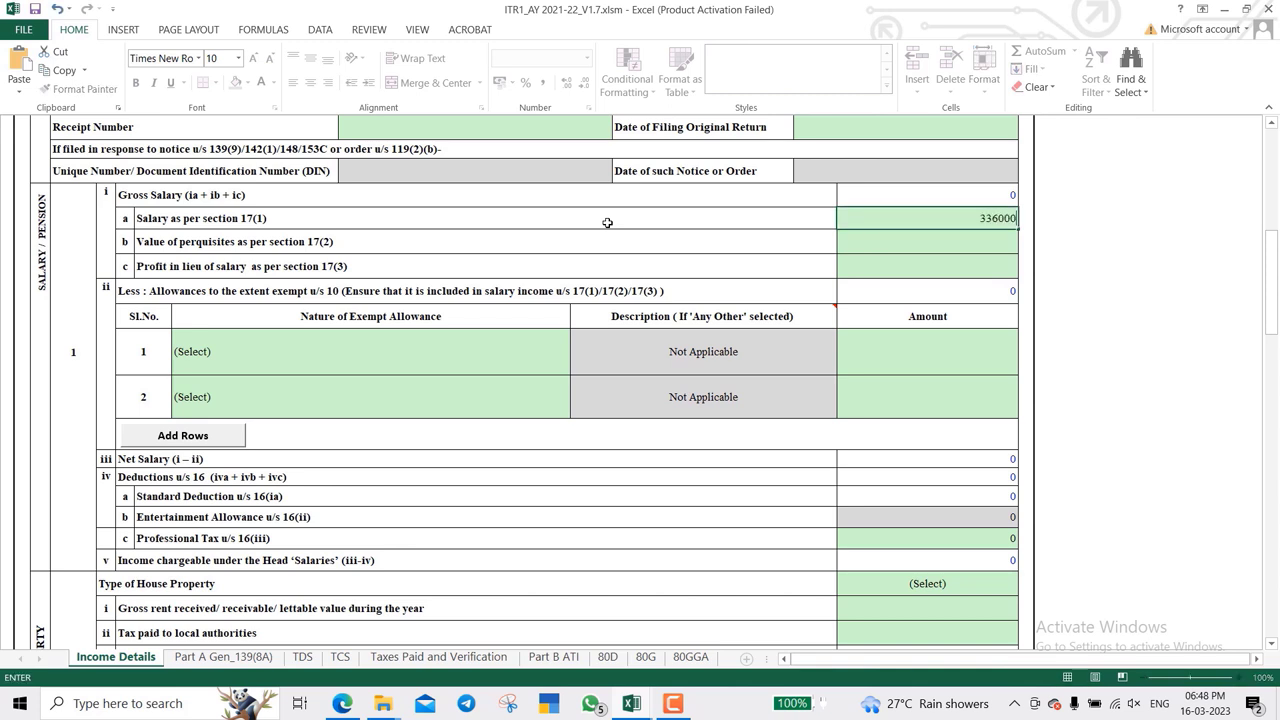
key(Return)
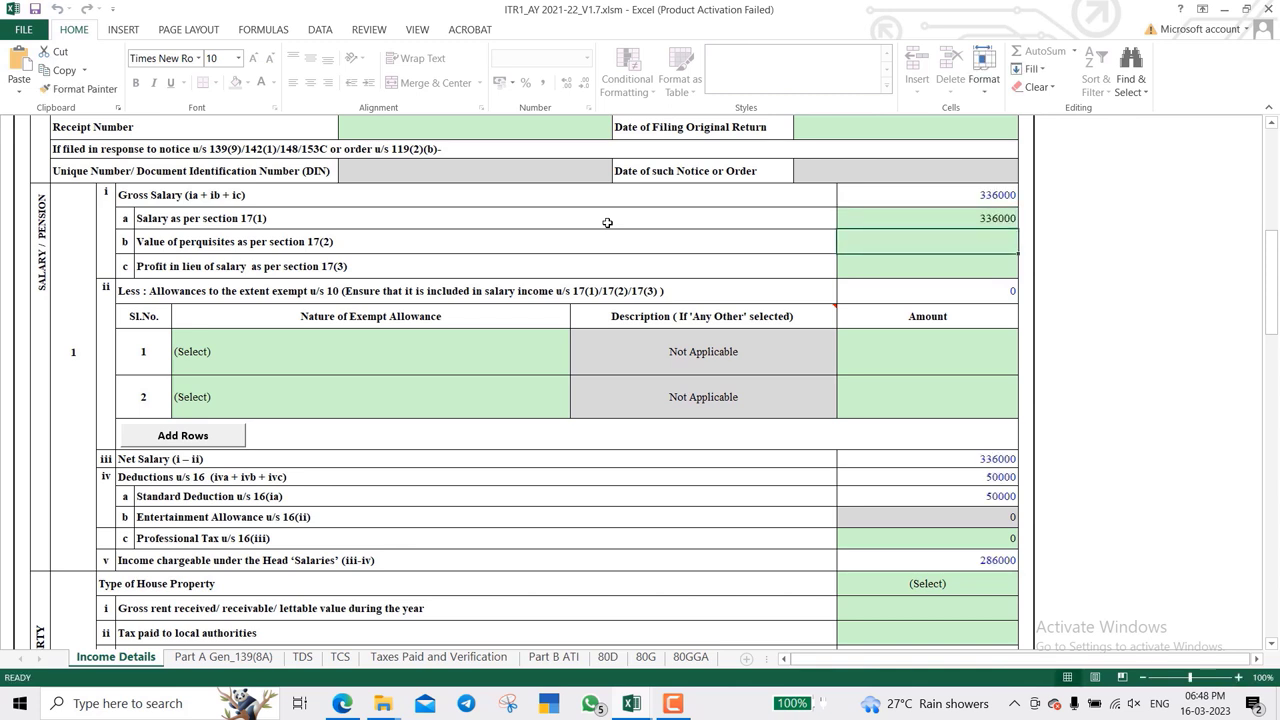
scroll(645, 225, down, 1)
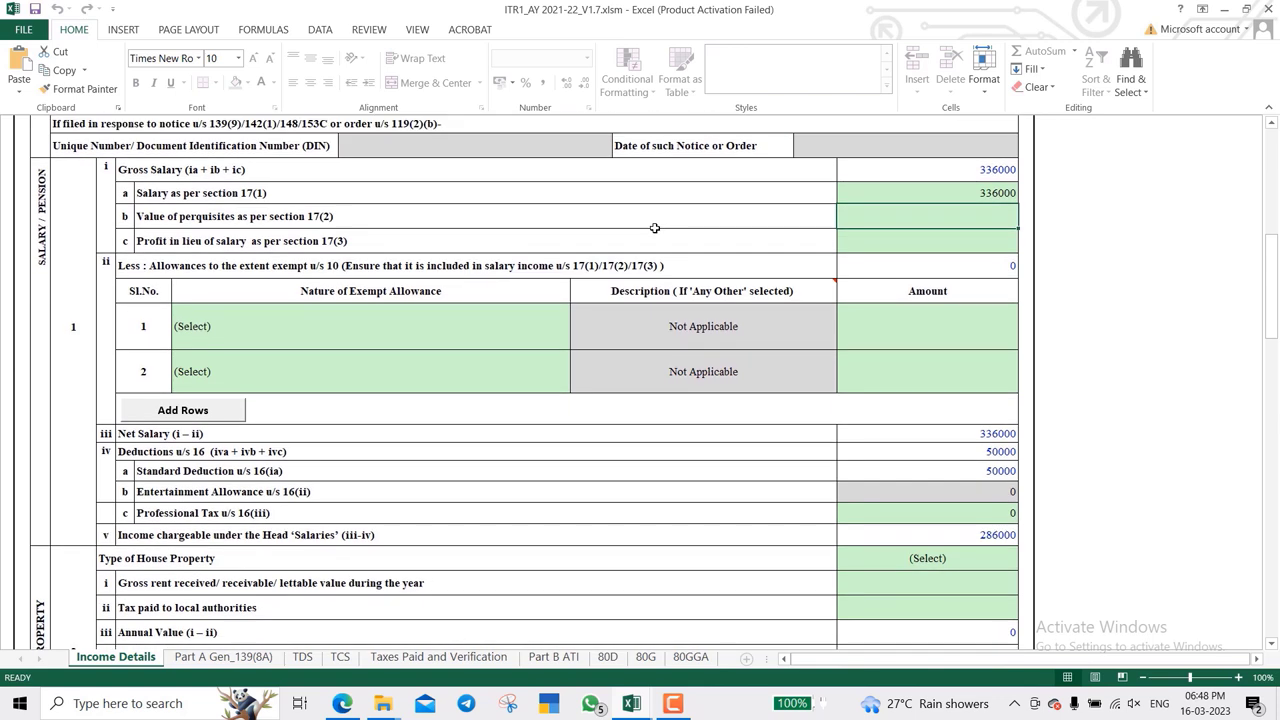
- Open the exempt allowance type list and leave it unselected
click(381, 339)
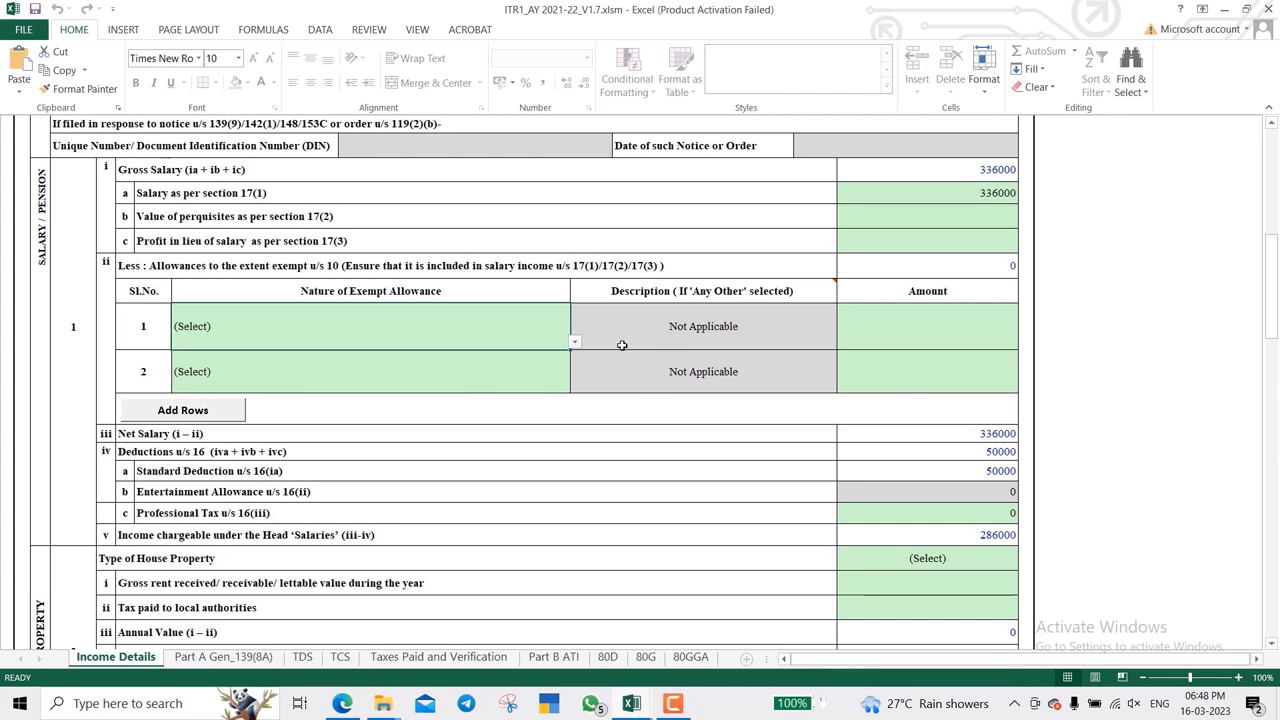
click(574, 343)
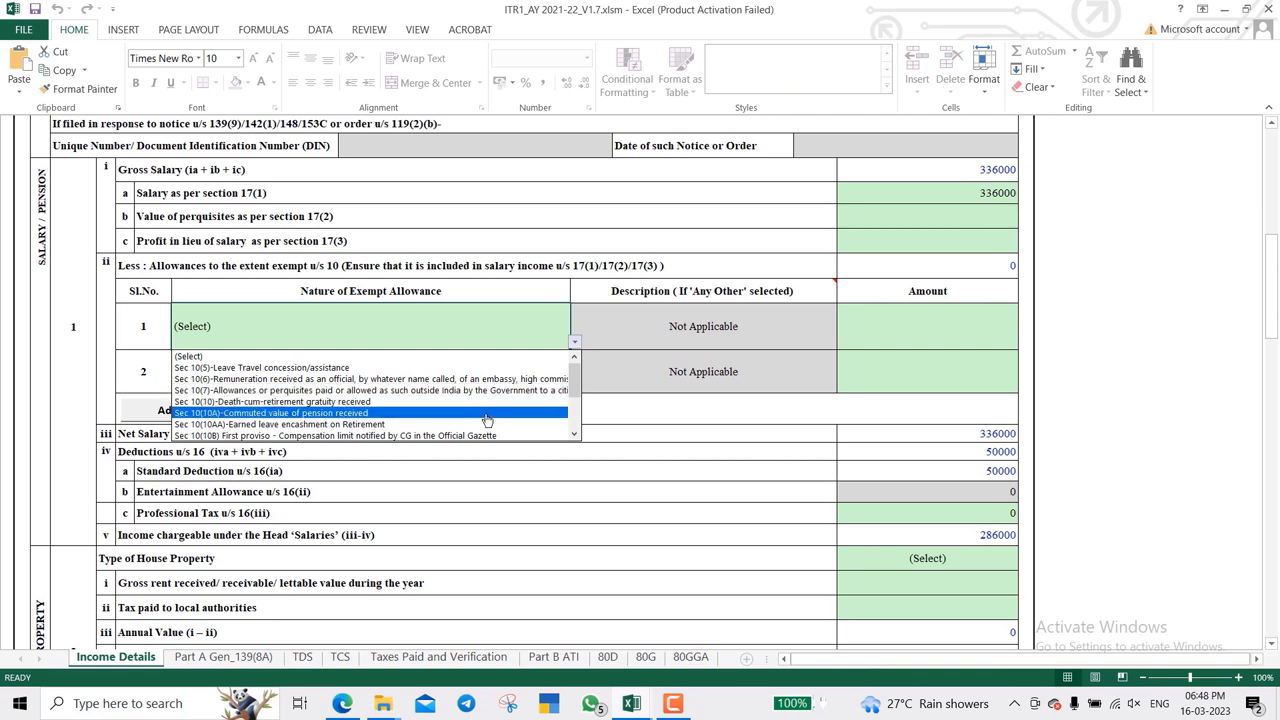
click(941, 325)
click(941, 325)
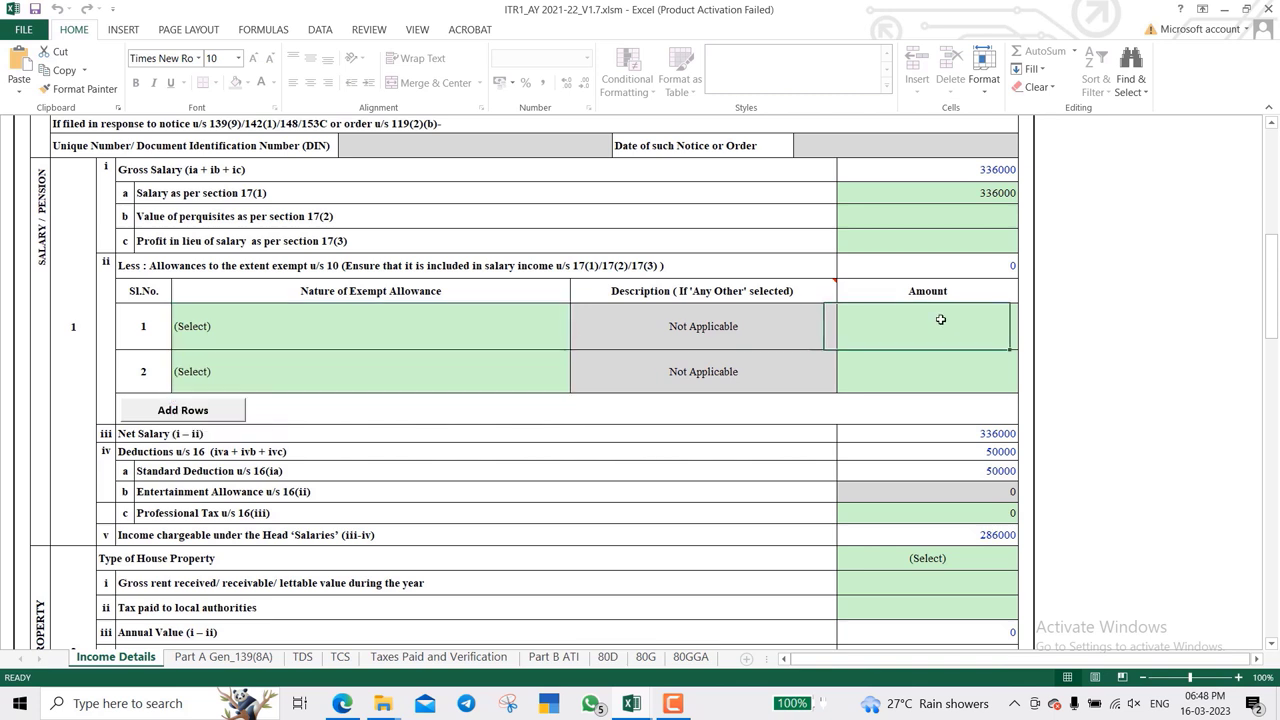
- Verify Net Salary 336000, Deductions u/s 16, Standard Deduction 50000 and Professional Tax
click(921, 435)
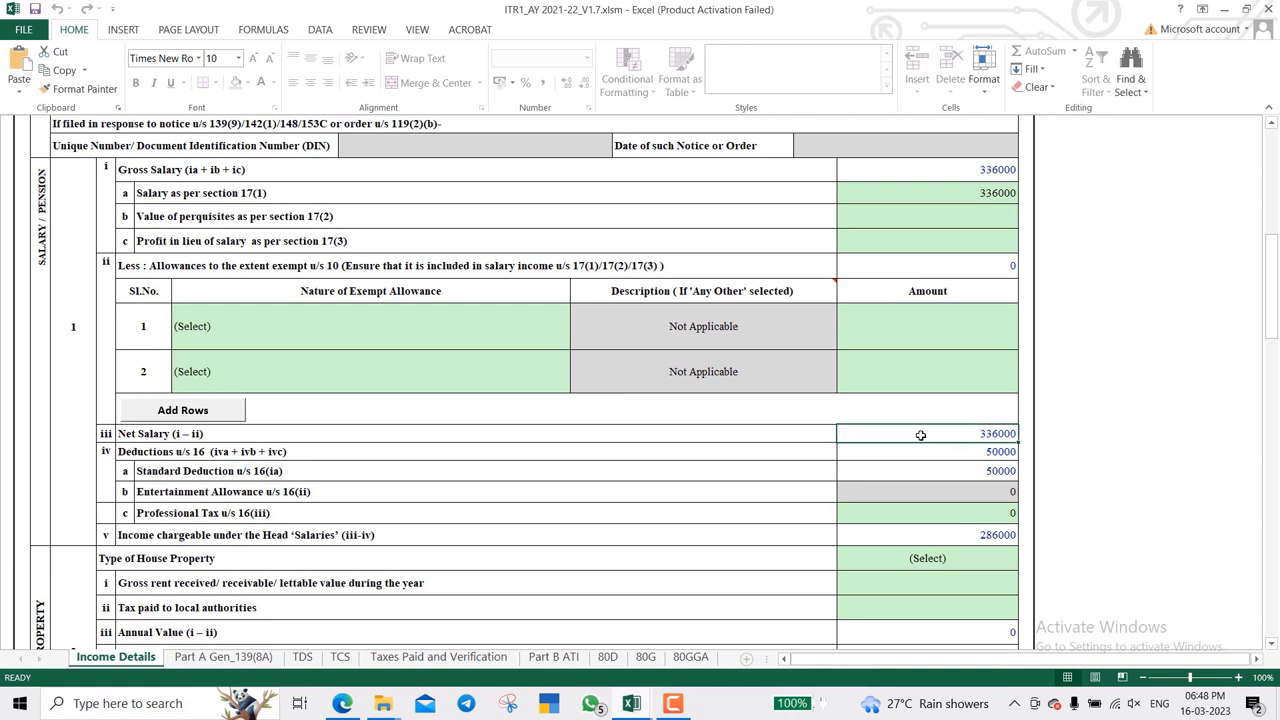
click(804, 452)
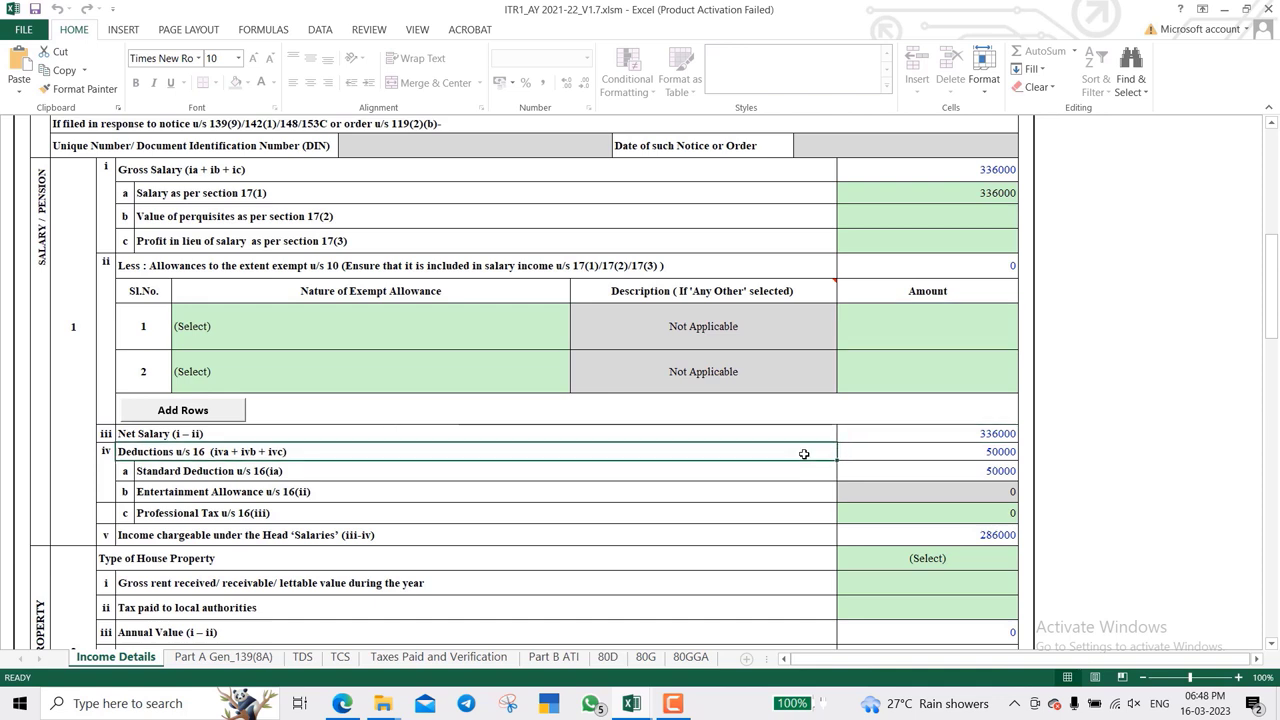
scroll(804, 454, down, 2)
scroll(804, 454, down, 1)
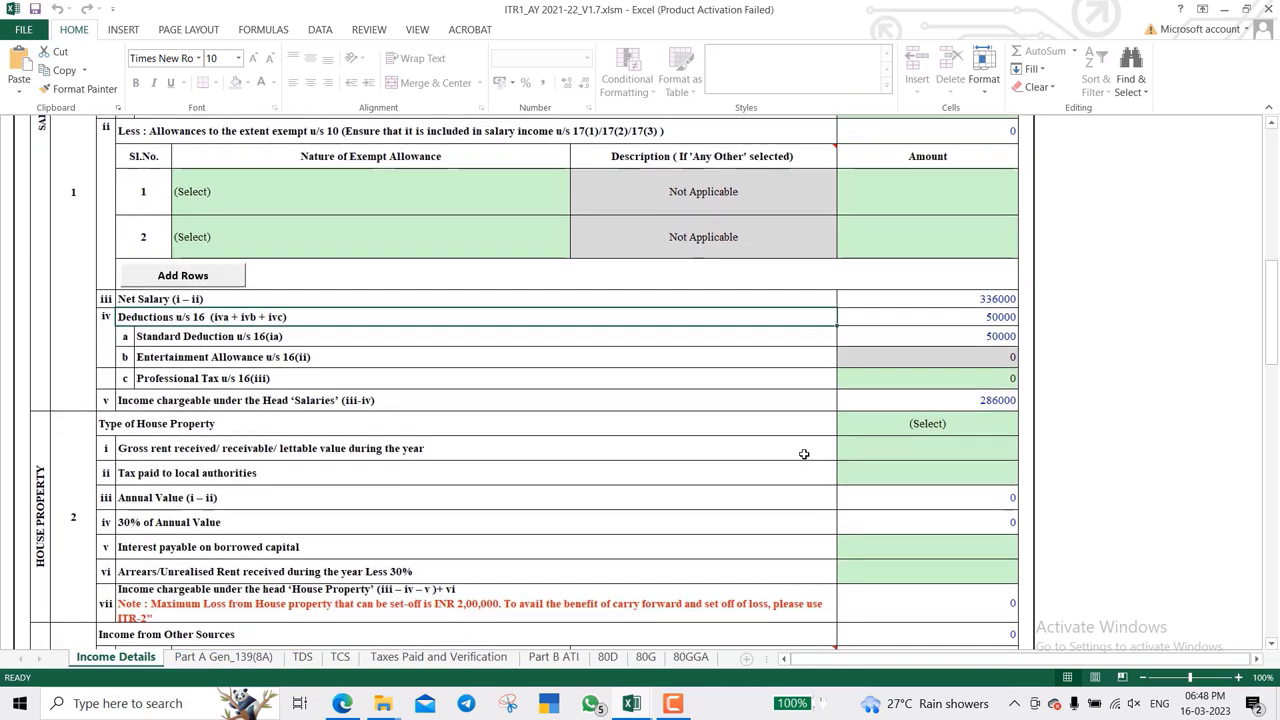
click(911, 332)
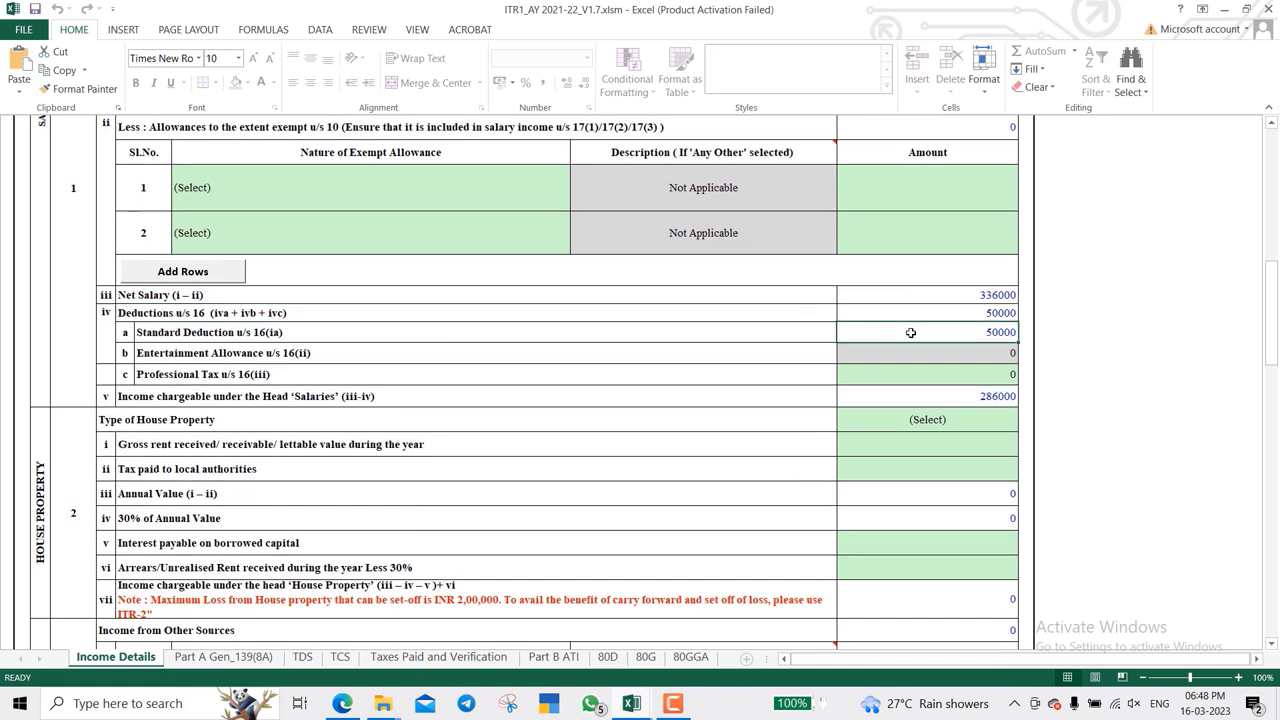
scroll(911, 332, down, 1)
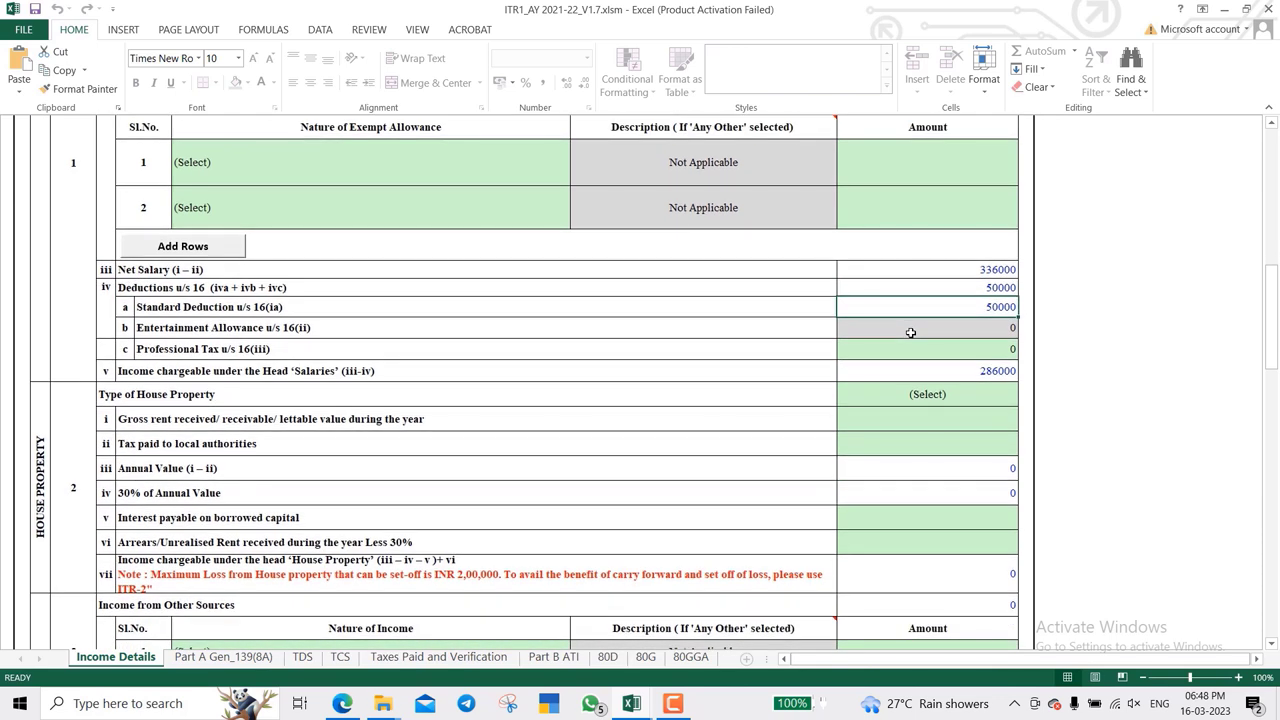
scroll(911, 332, down, 2)
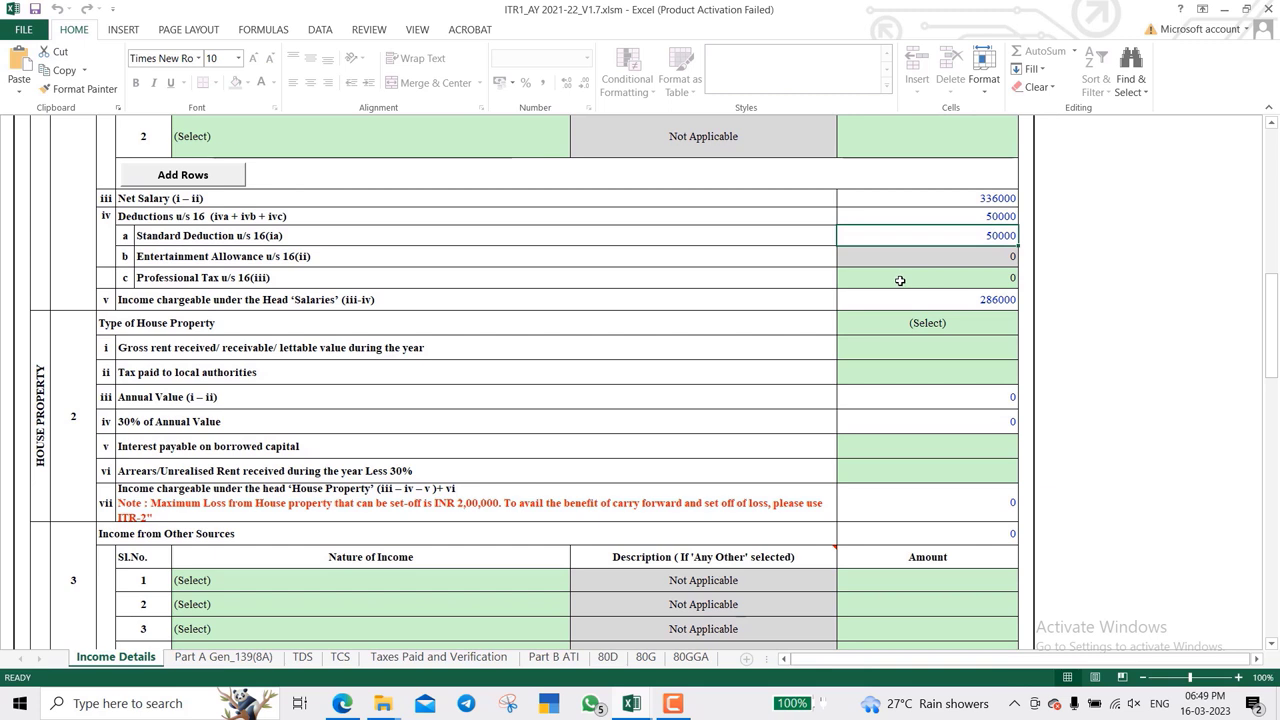
click(900, 280)
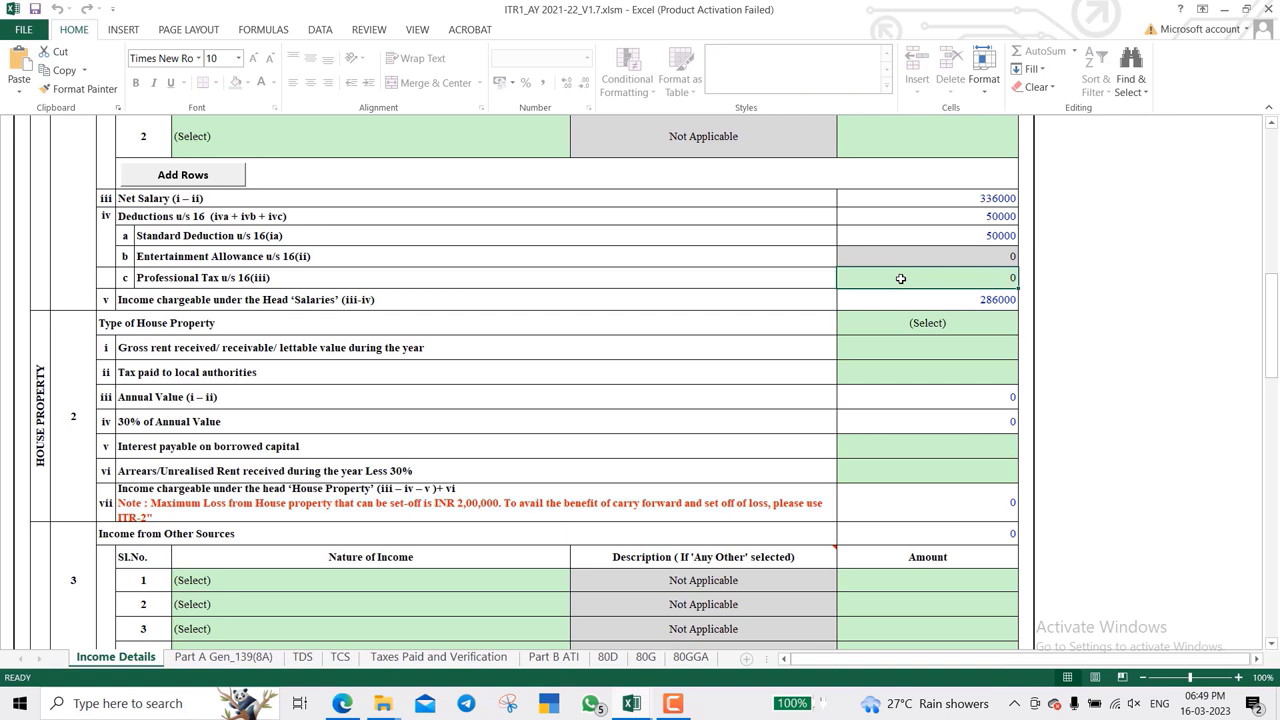
scroll(900, 279, down, 3)
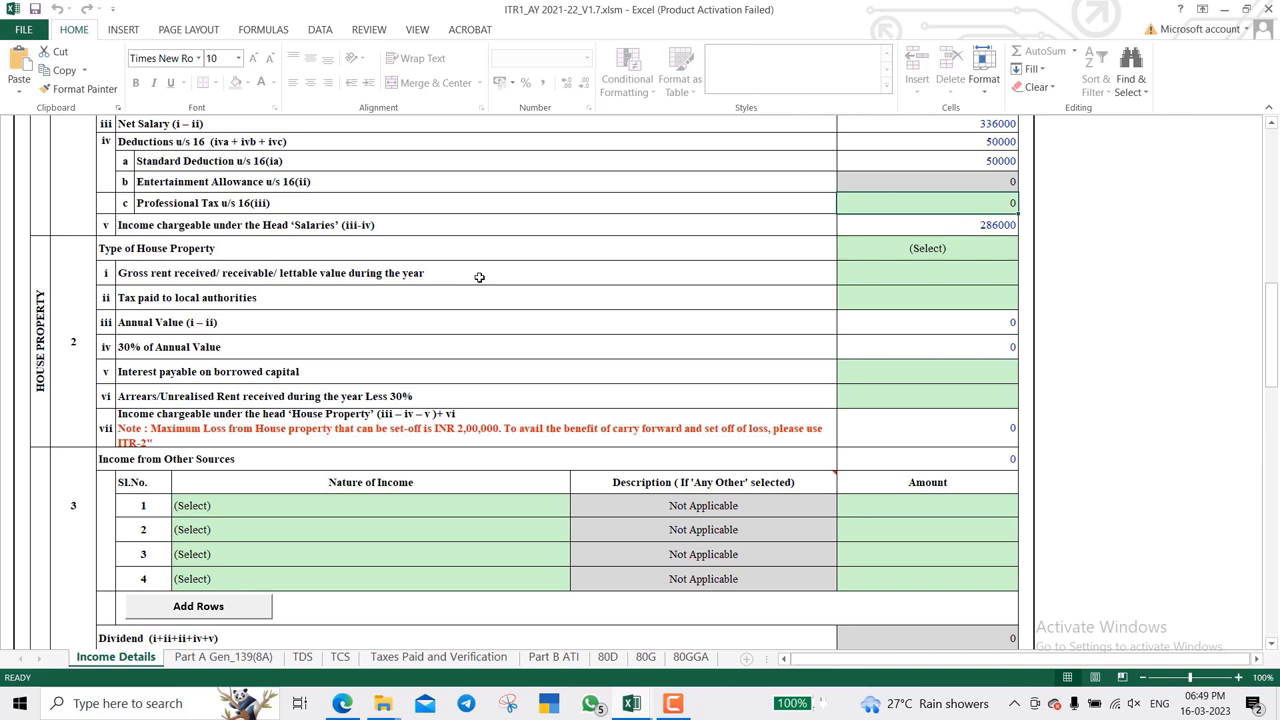
- Pick Self Occupied from the Type of House Property dropdown so the gross rent and local tax rows lock
click(498, 254)
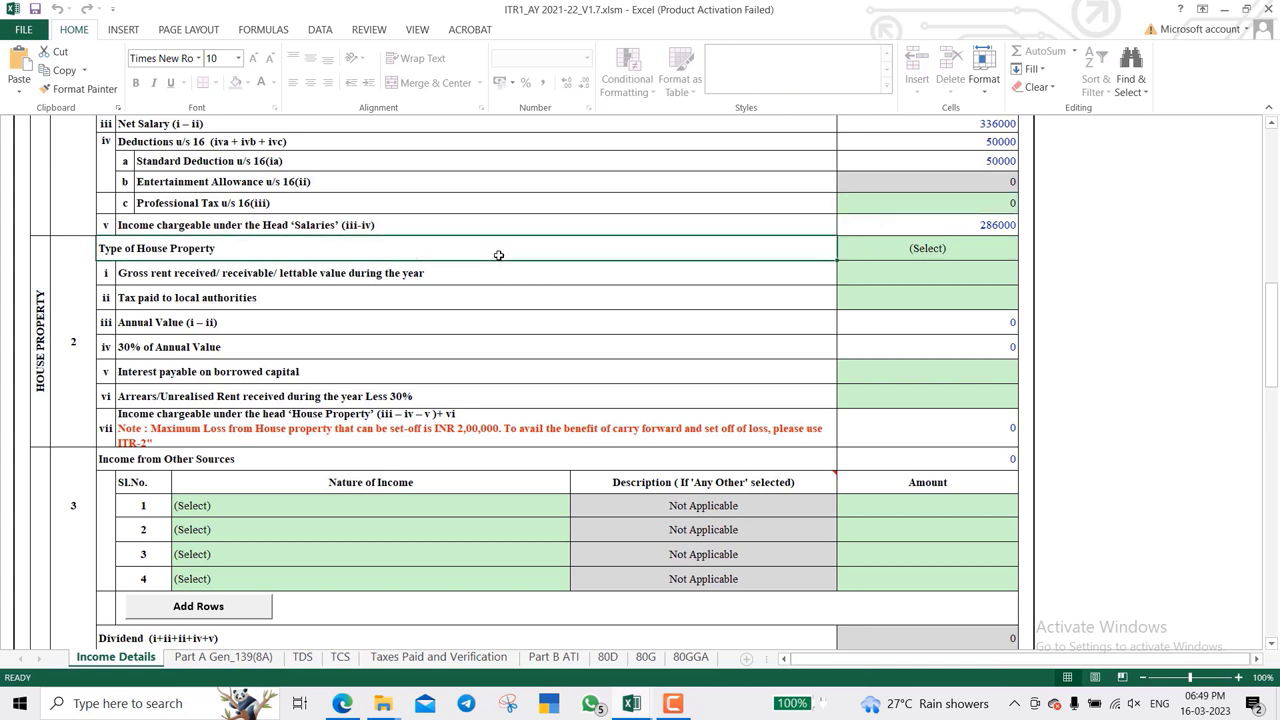
click(952, 255)
key(alt+Down)
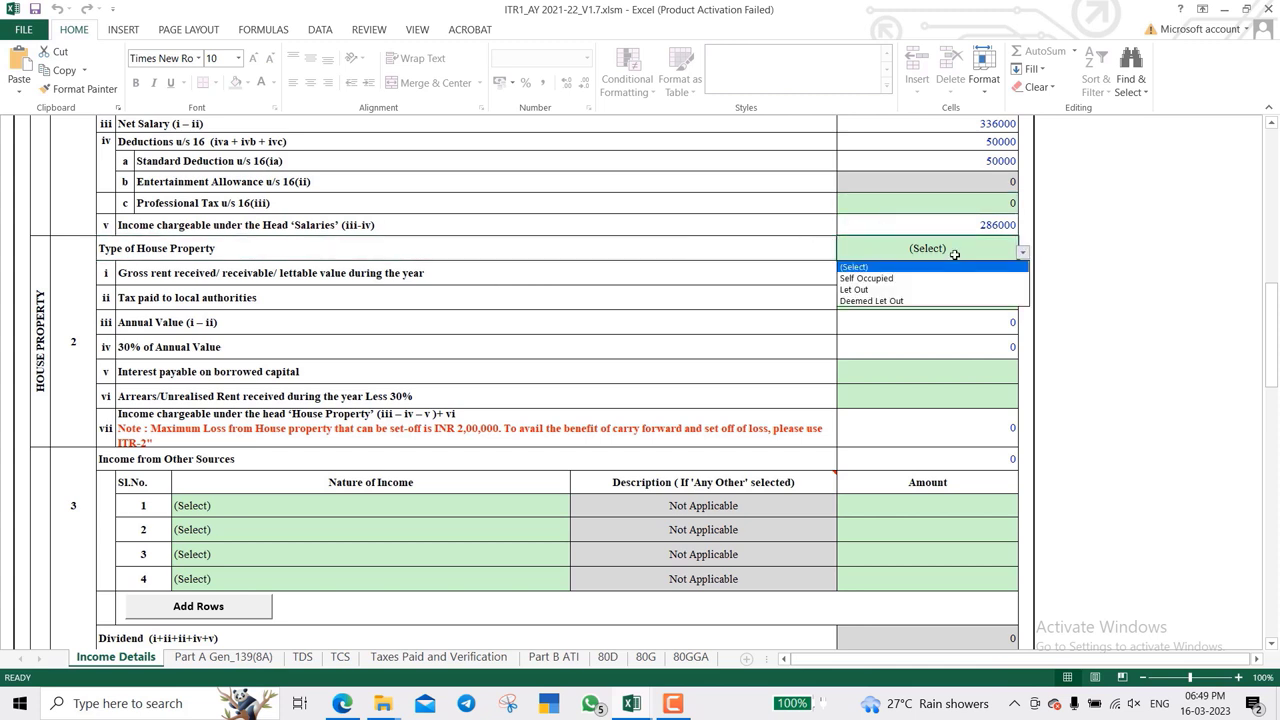
key(Down)
key(Down)
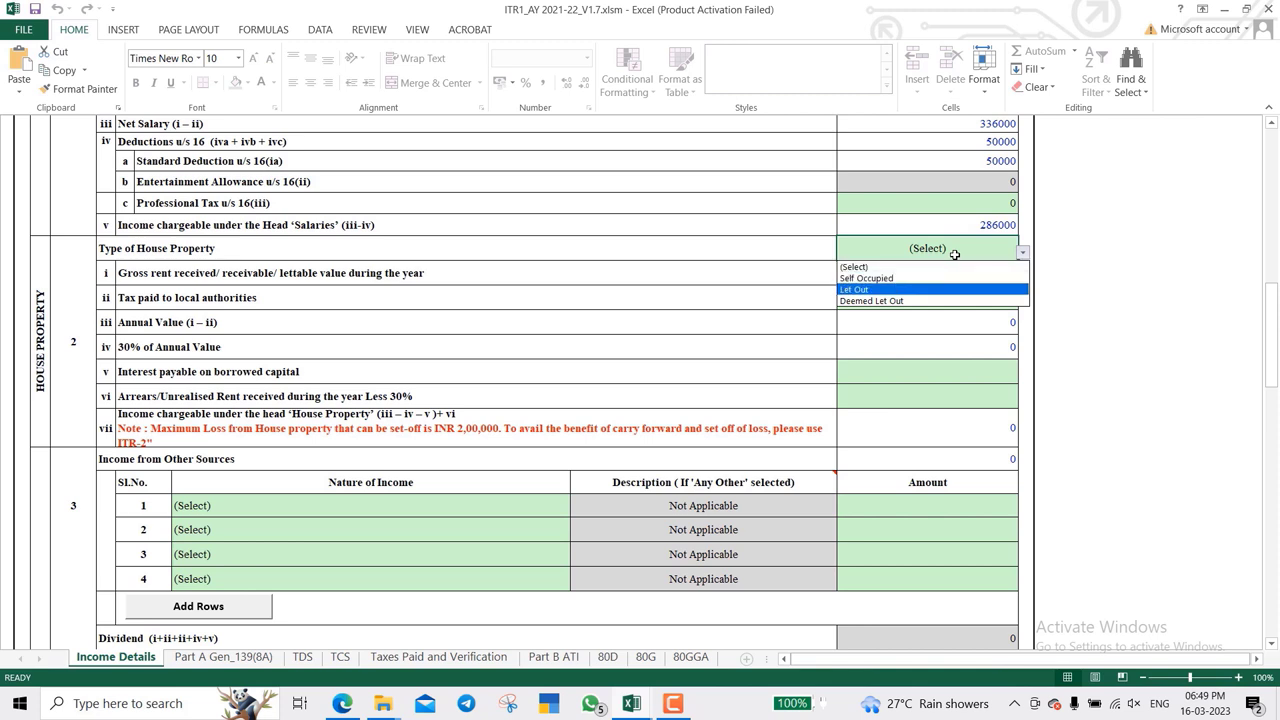
key(Down)
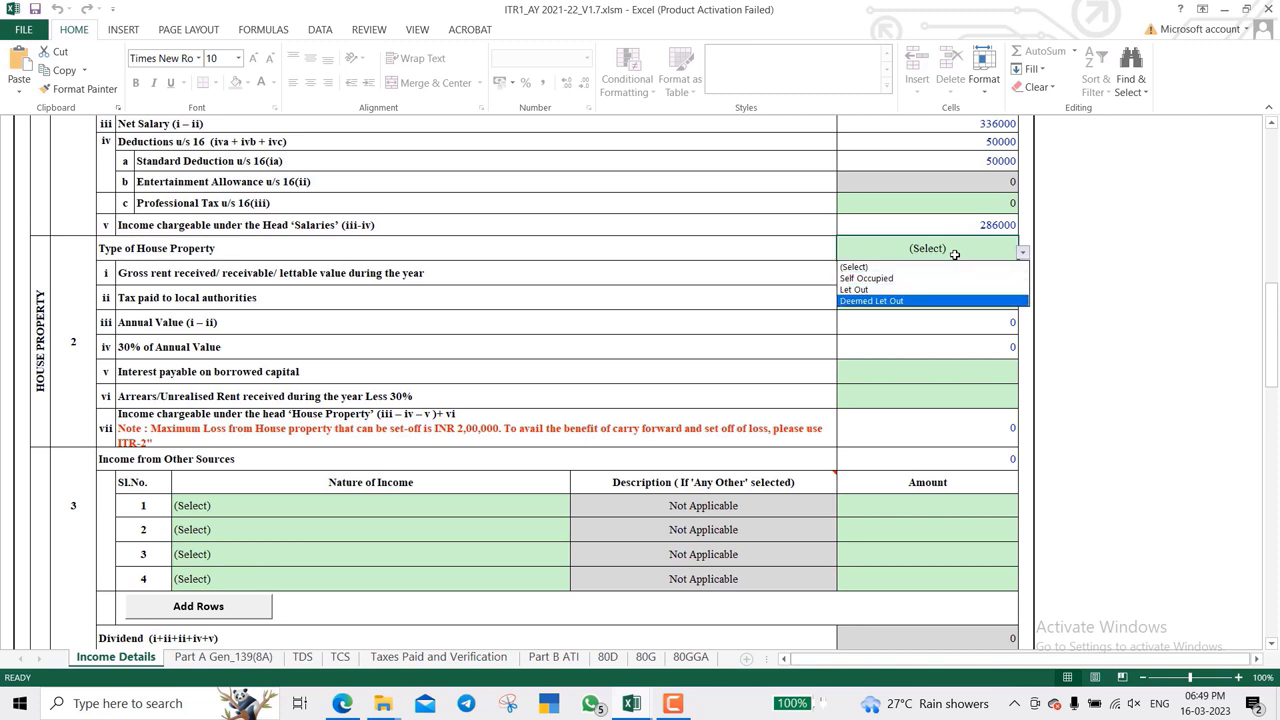
key(Up)
key(Up)
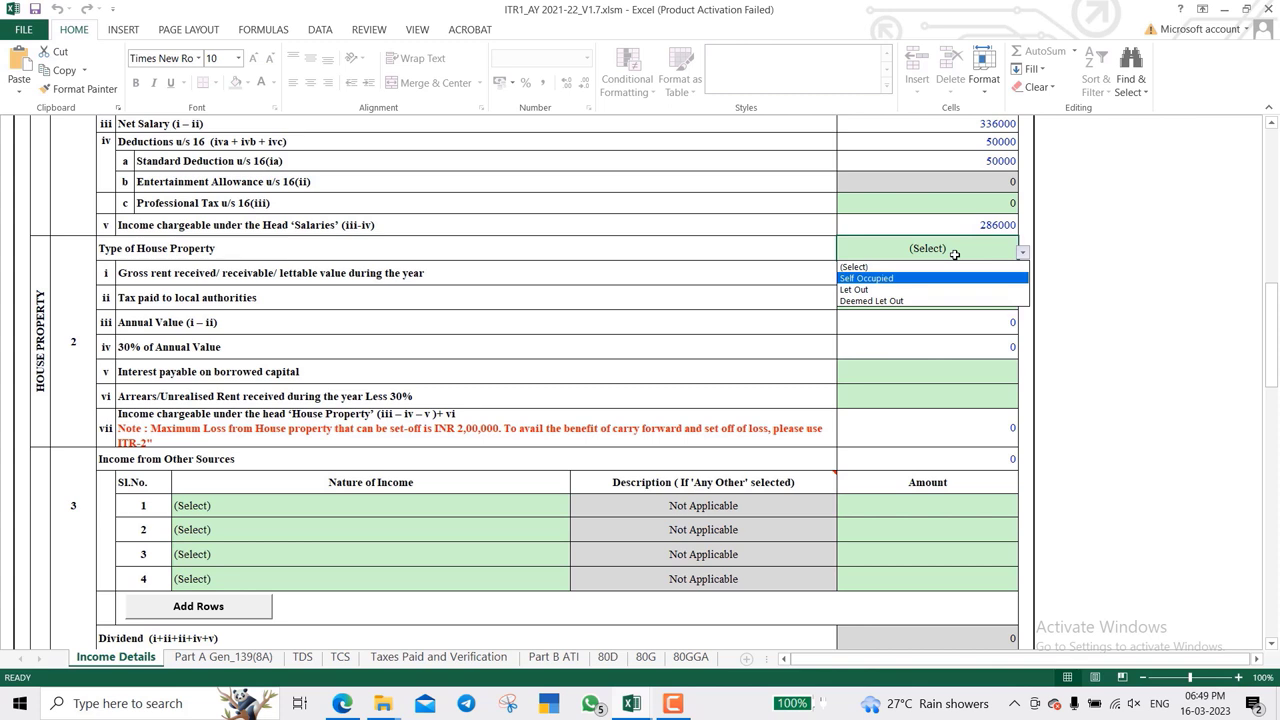
key(Up)
key(Return)
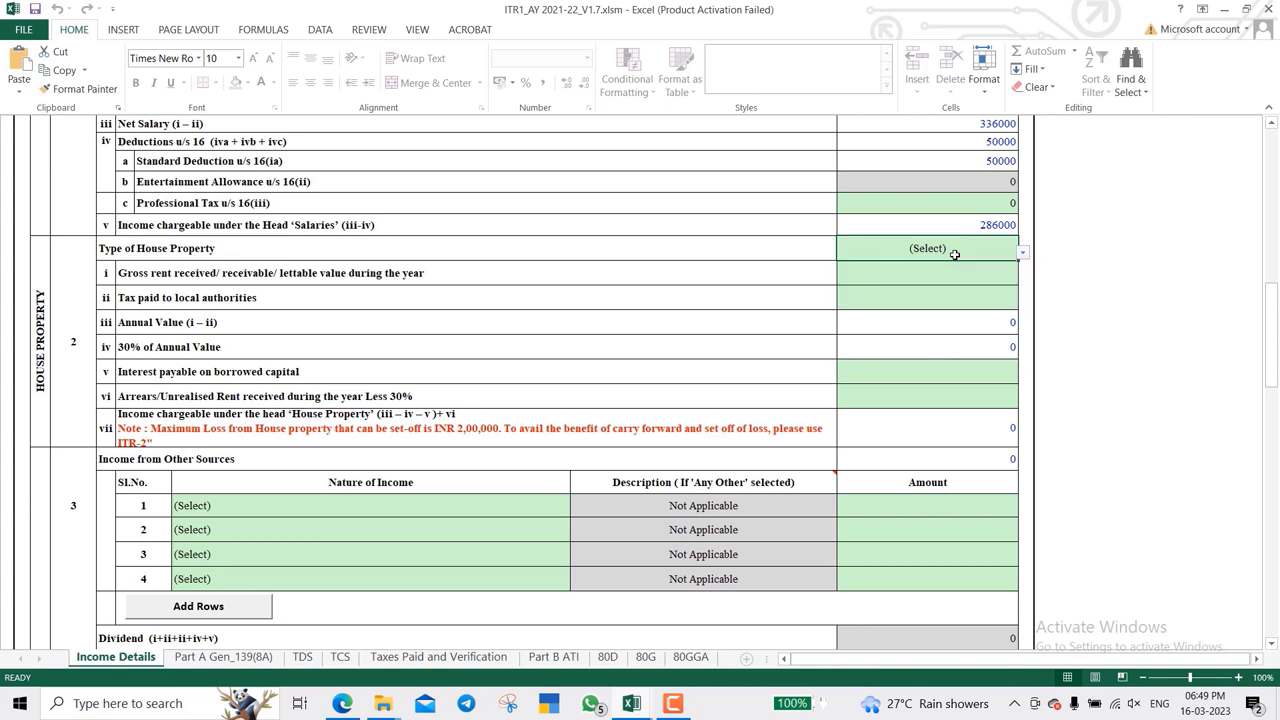
key(alt+Down)
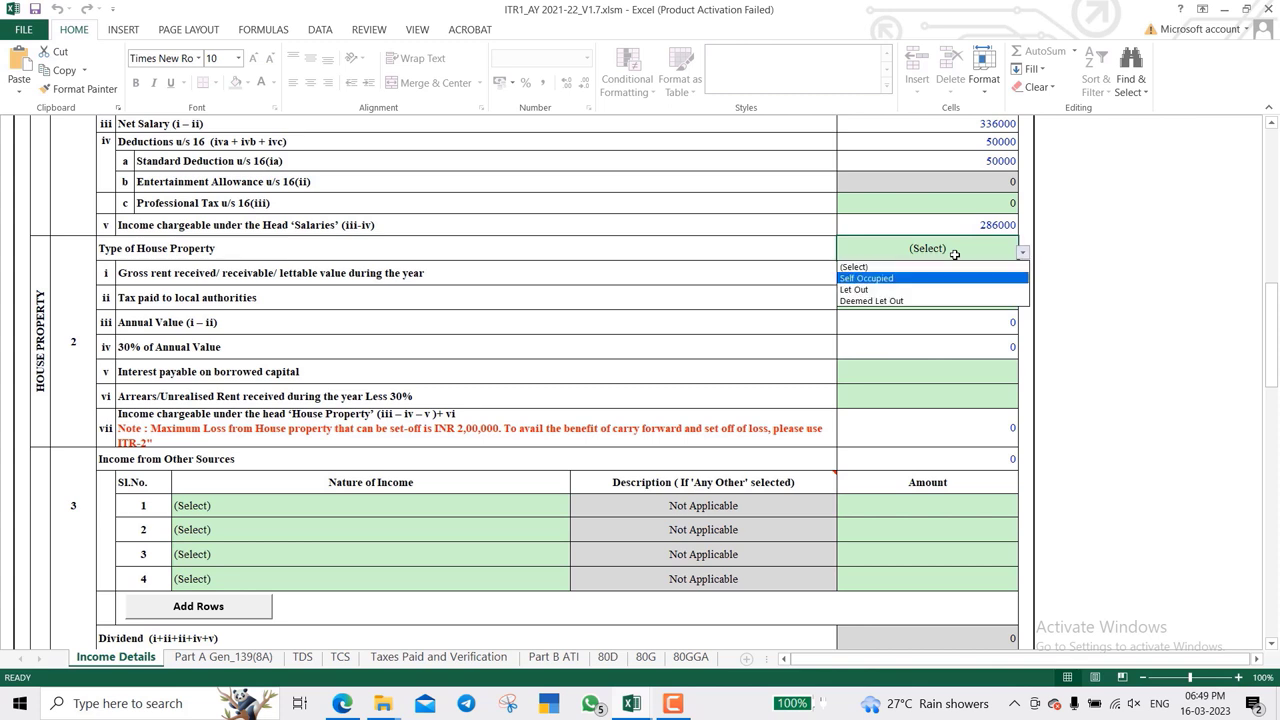
key(Return)
key(Return)
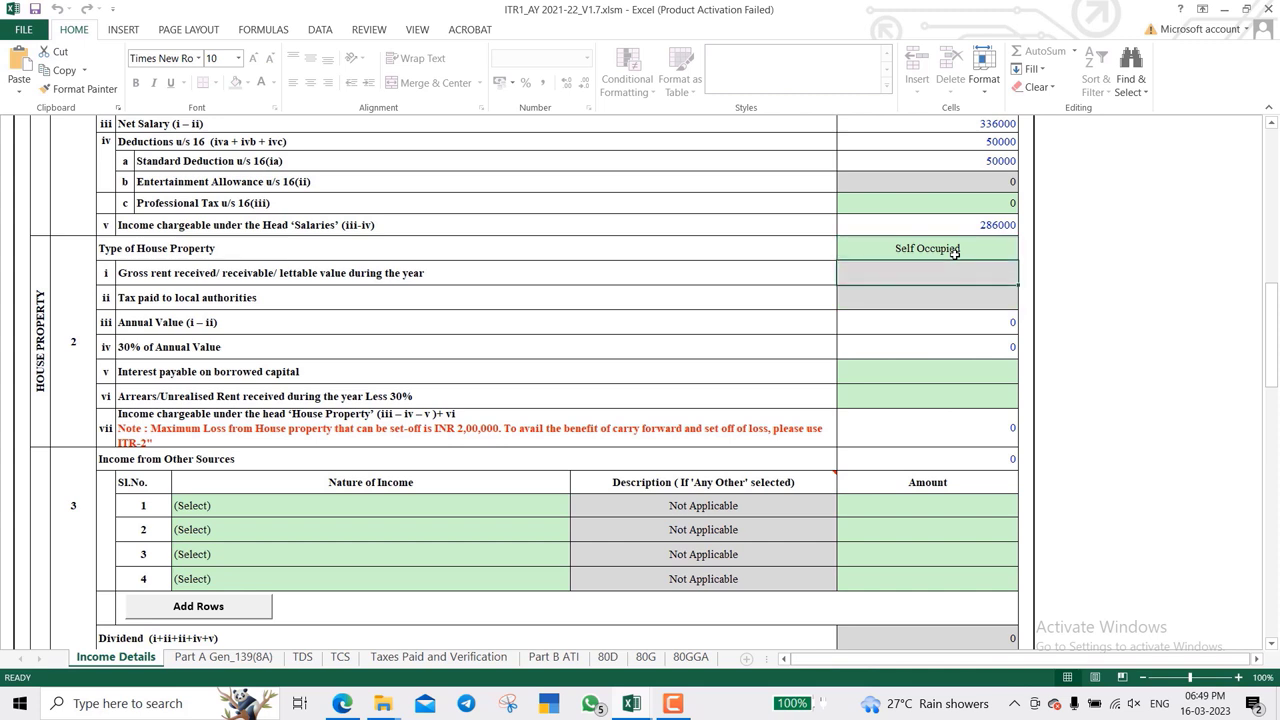
key(shift+Down)
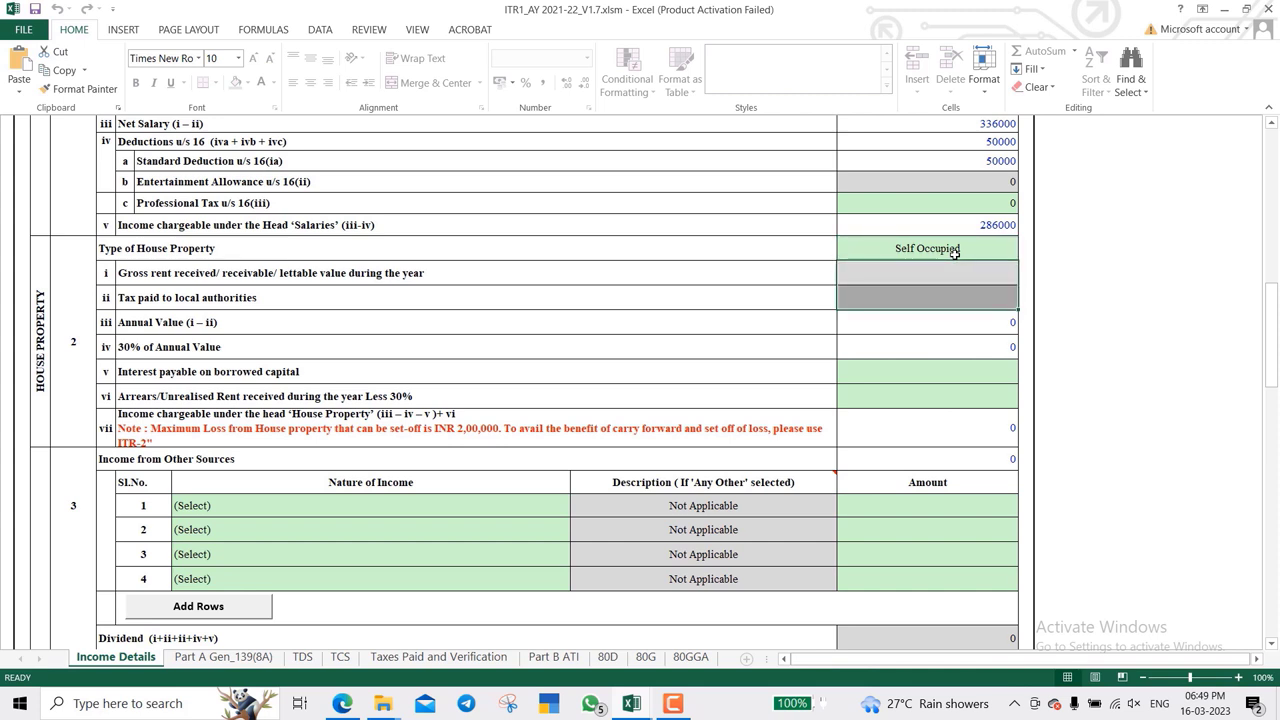
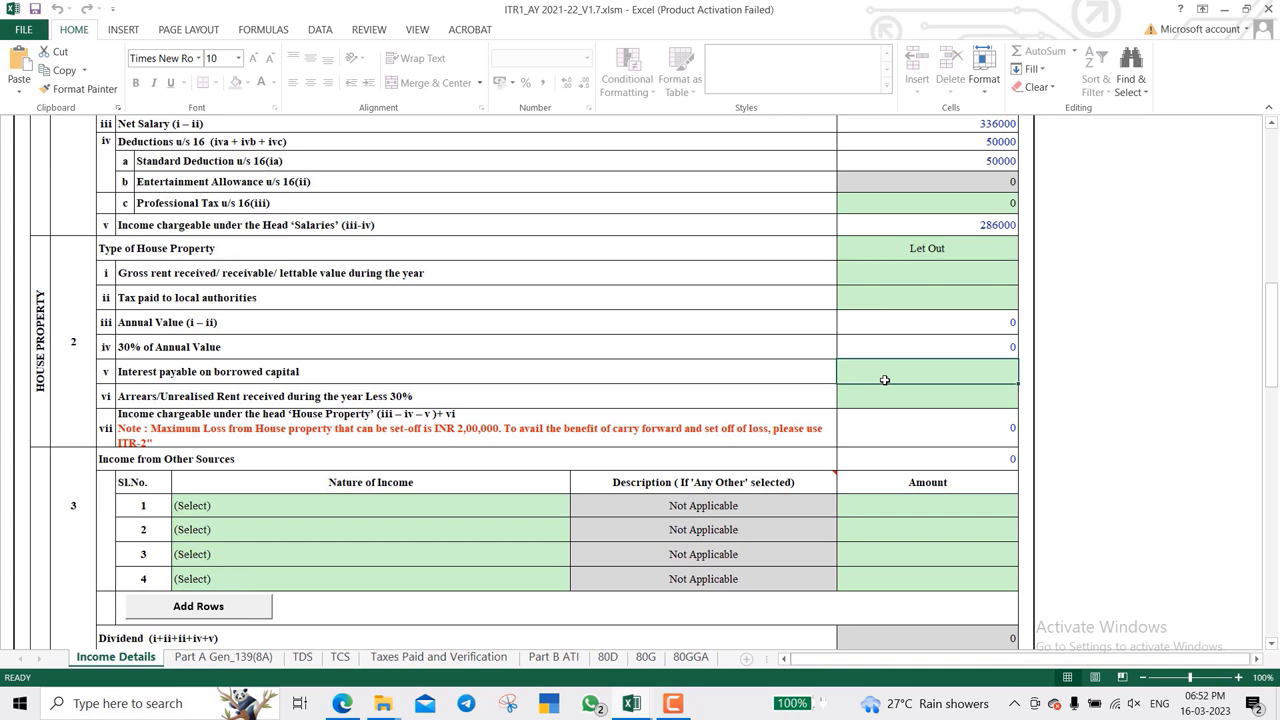
- Reset the Type of House Property from Let Out to (Select), leaving house property income at 0
click(916, 276)
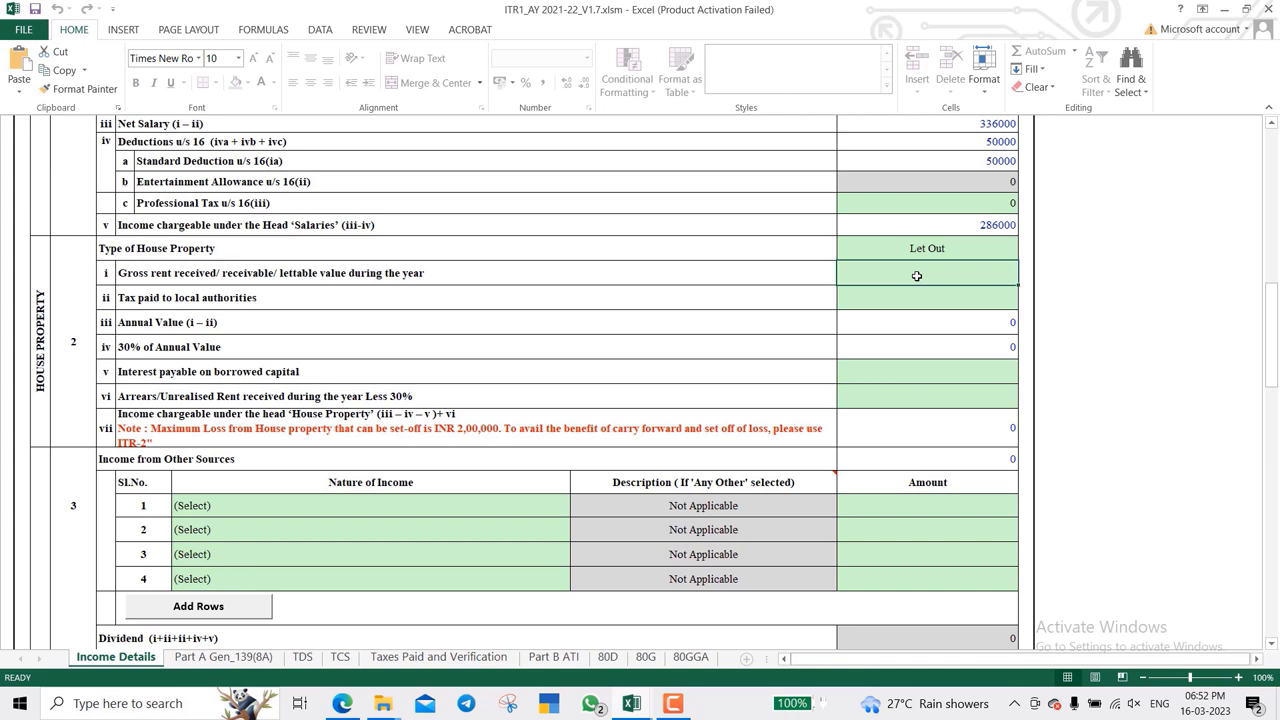
key(Return)
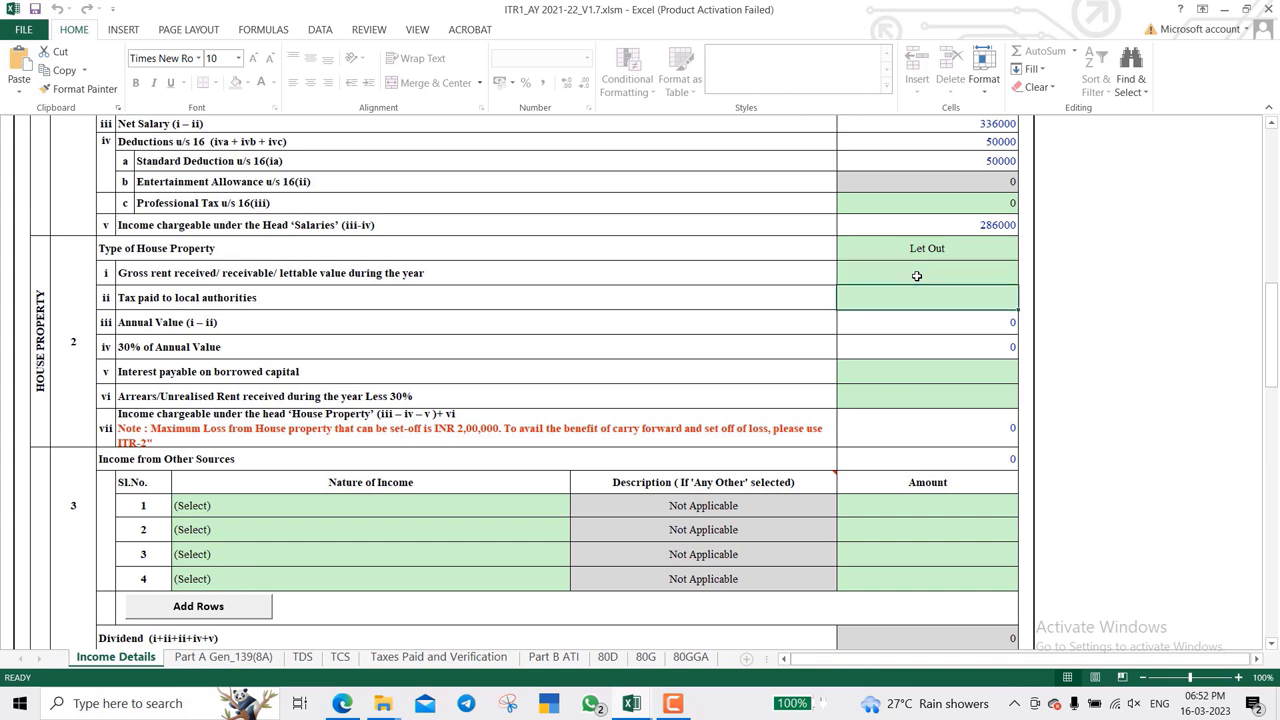
key(Return)
key(Return)
key(Return)
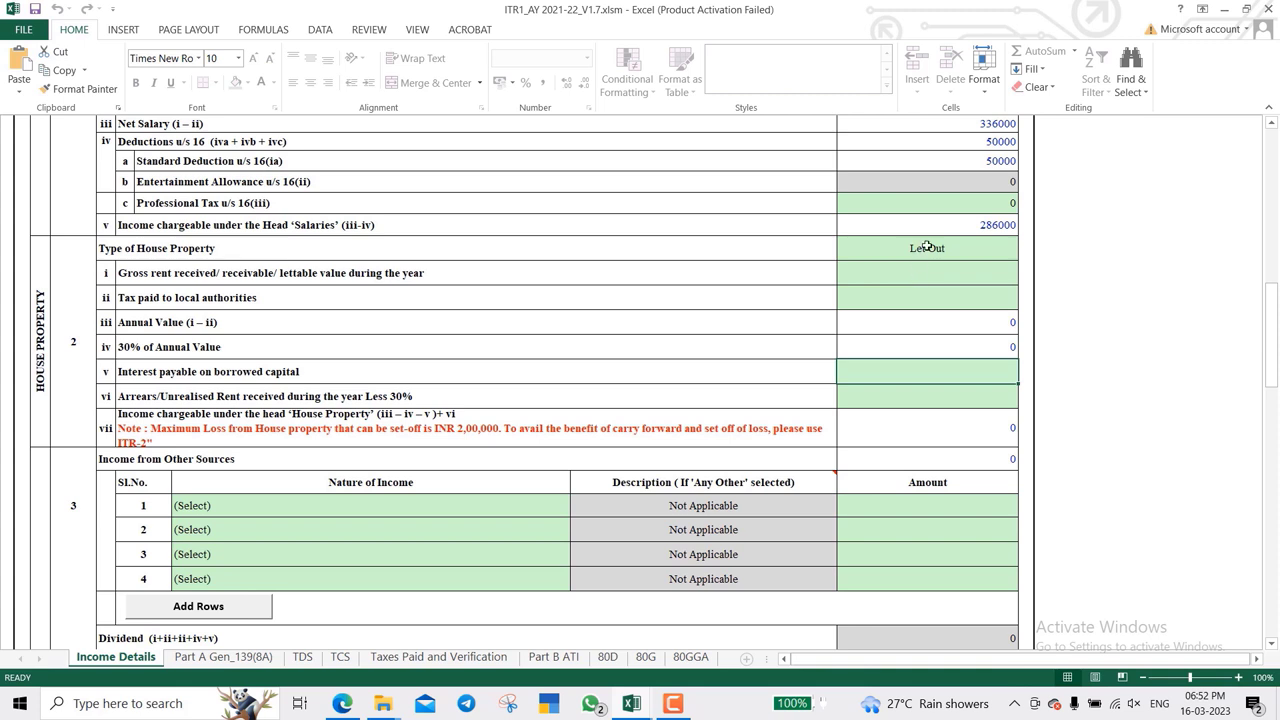
click(927, 247)
key(alt+Down)
key(Escape)
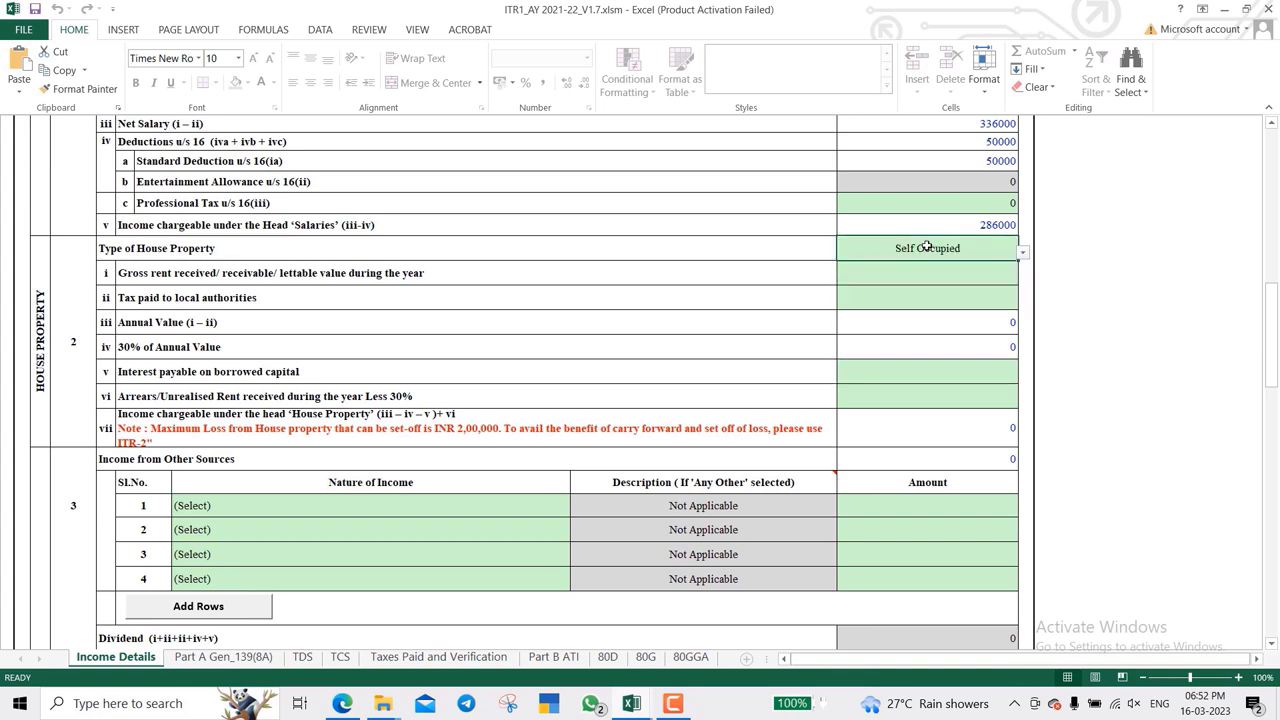
key(alt+Down)
click(889, 263)
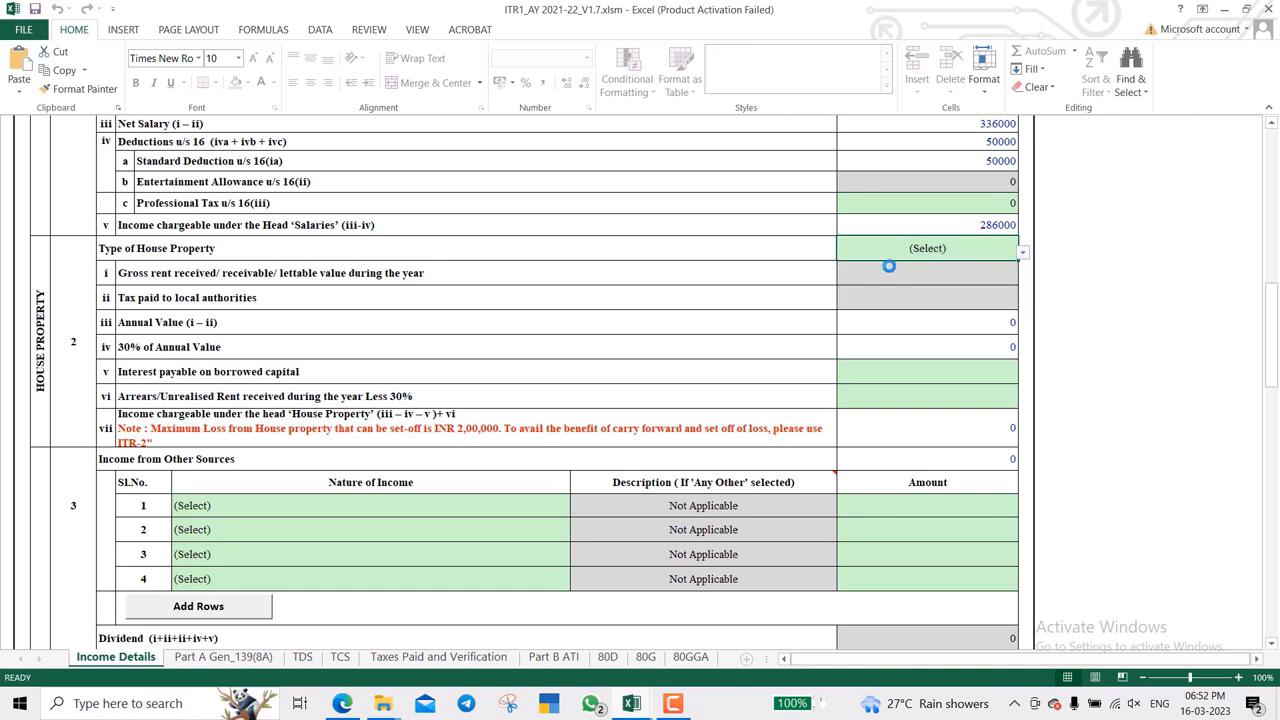
scroll(699, 351, down, 3)
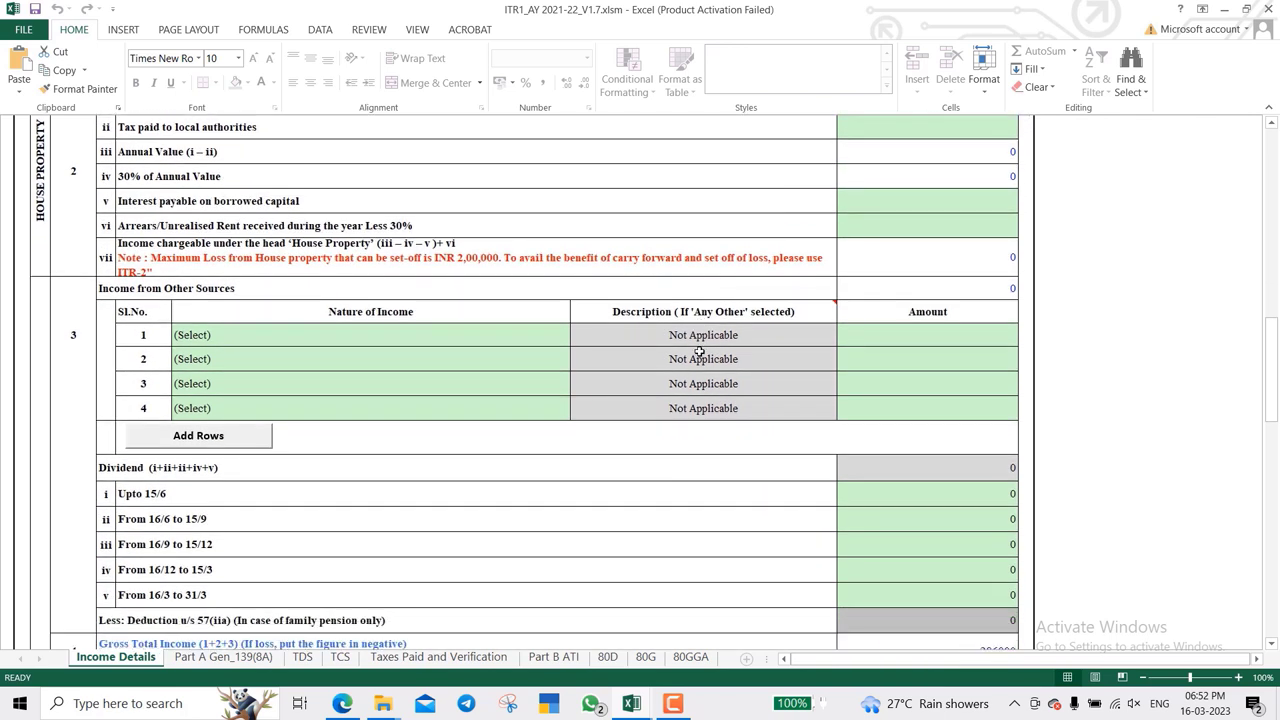
- Set other-sources row 1 to Interest from Savings Account with amount 1890
scroll(700, 352, down, 1)
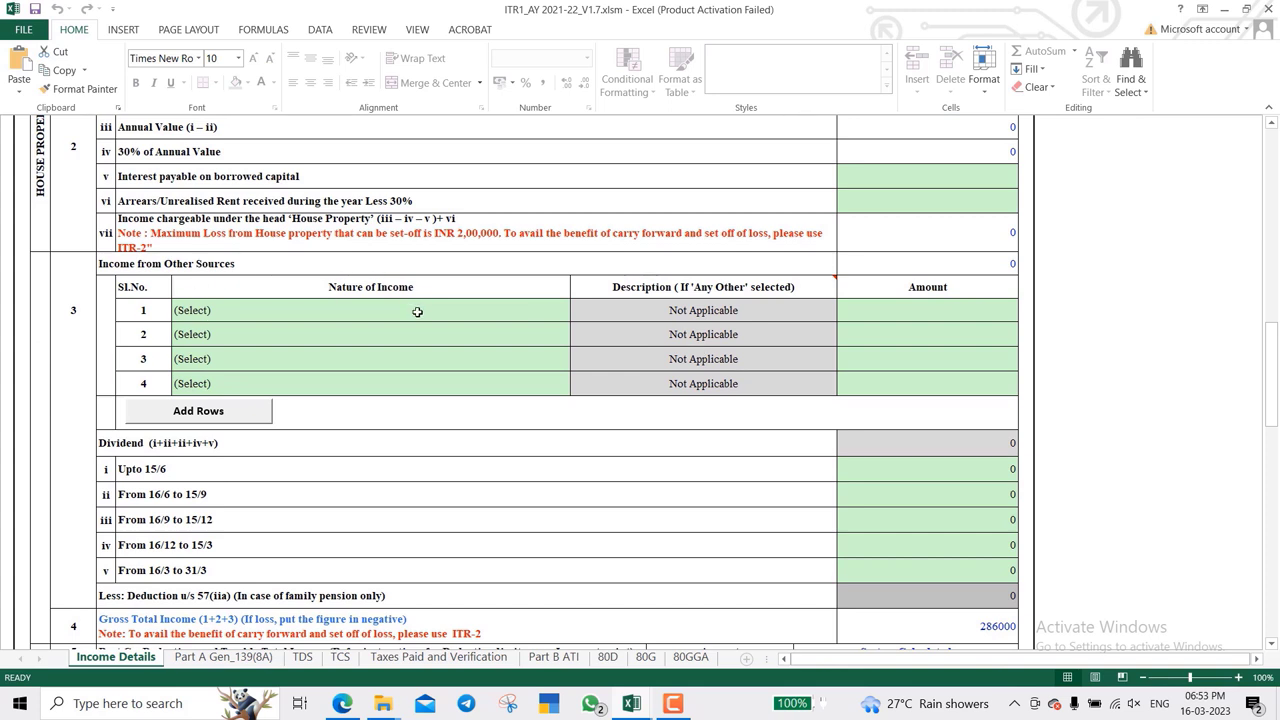
click(417, 312)
key(alt+Down)
key(Down)
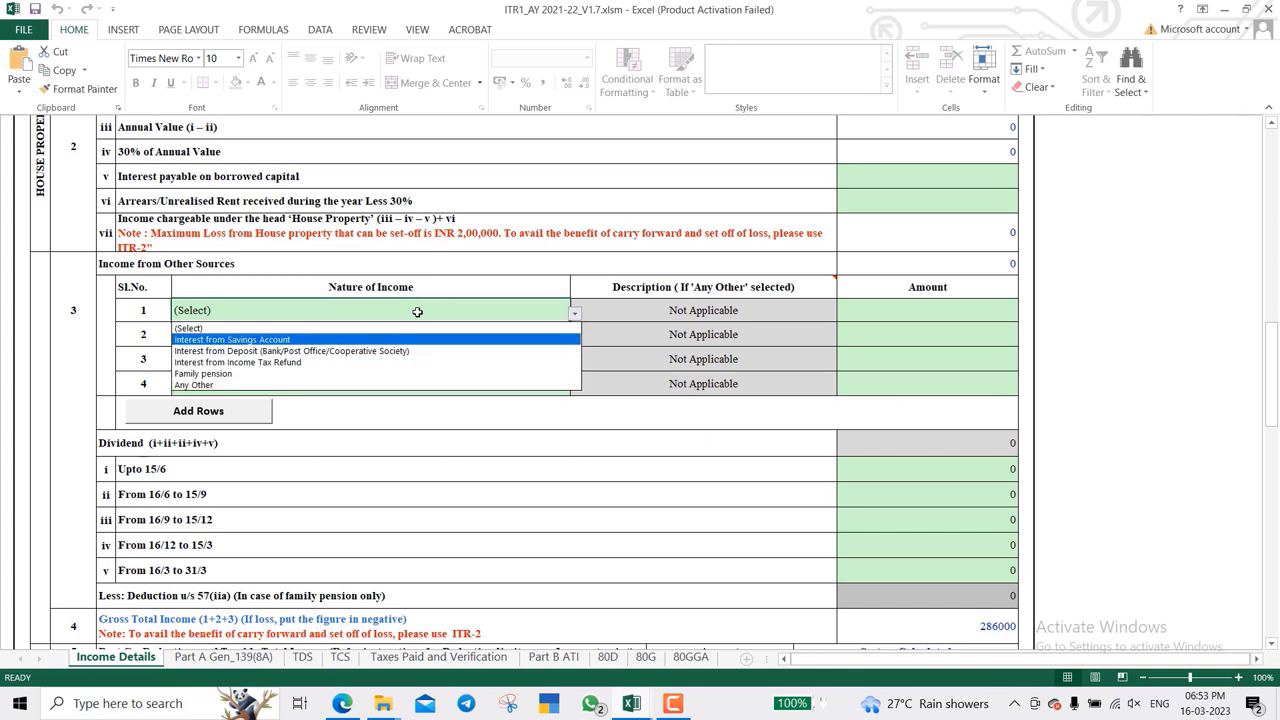
key(Escape)
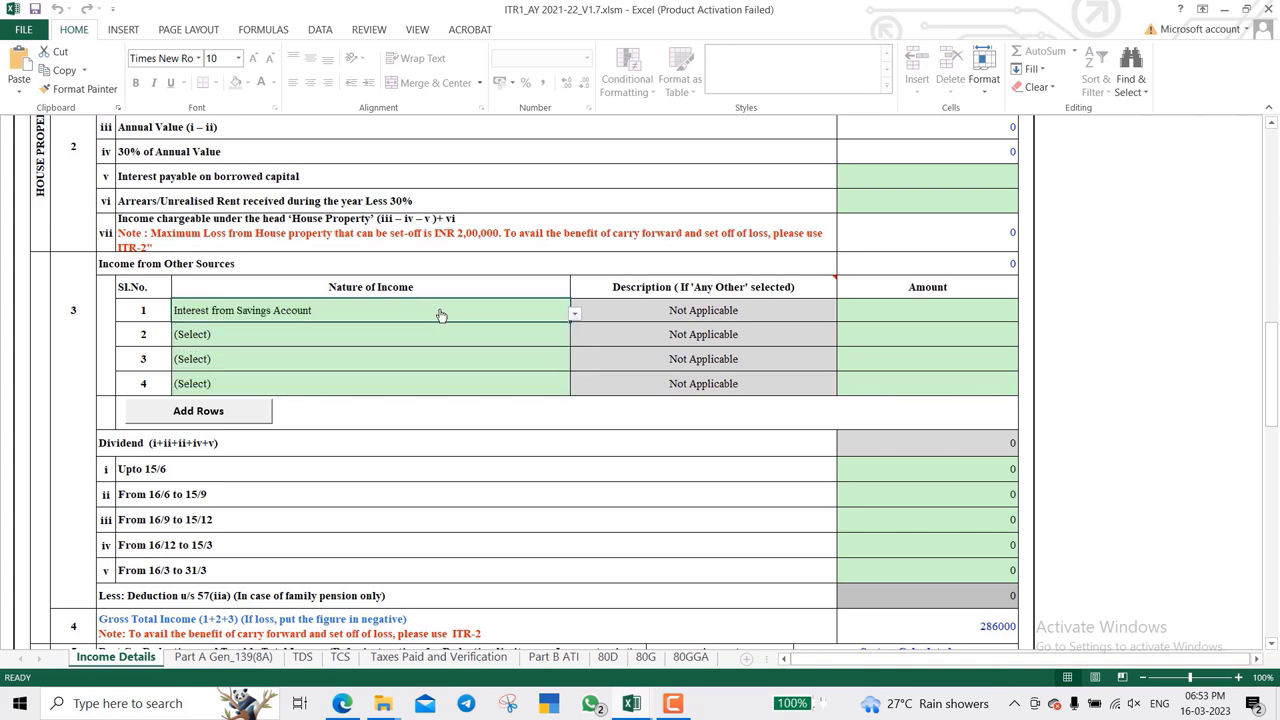
click(934, 312)
text(89)
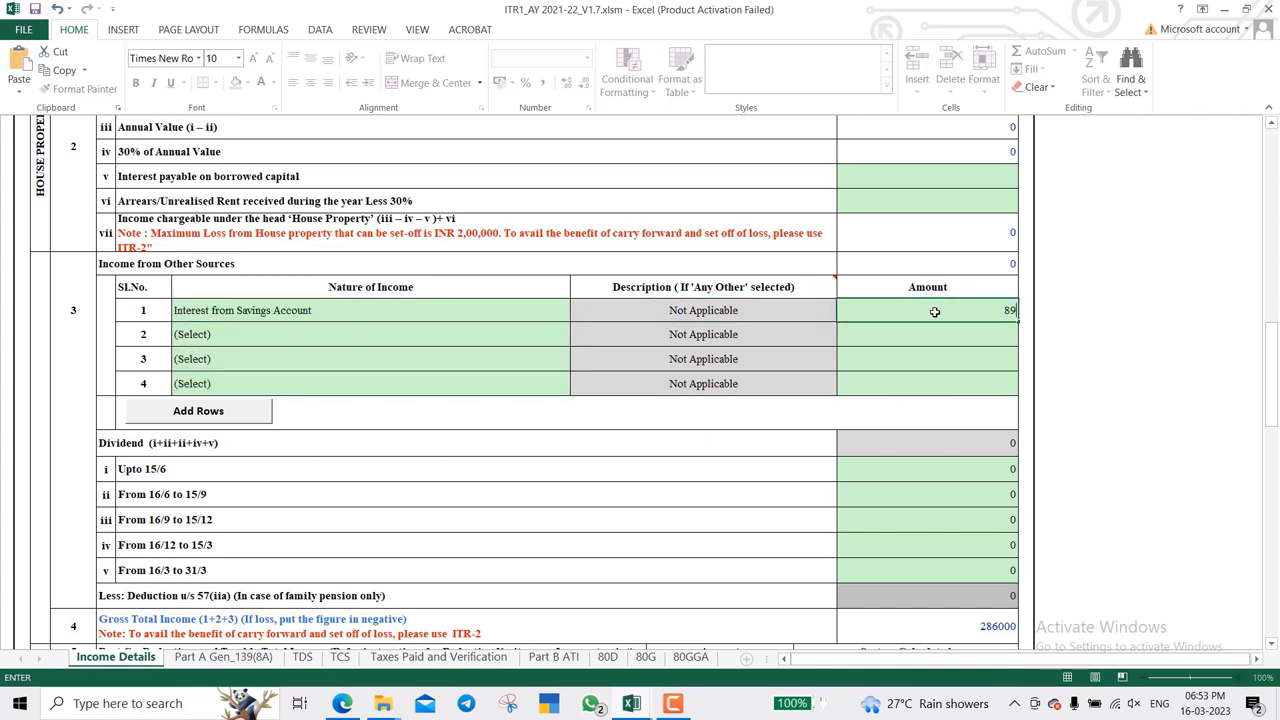
key(Escape)
text(1890)
key(Return)
- Set other-sources row 2 to Any Other with the description 'Comission Income'
click(934, 312)
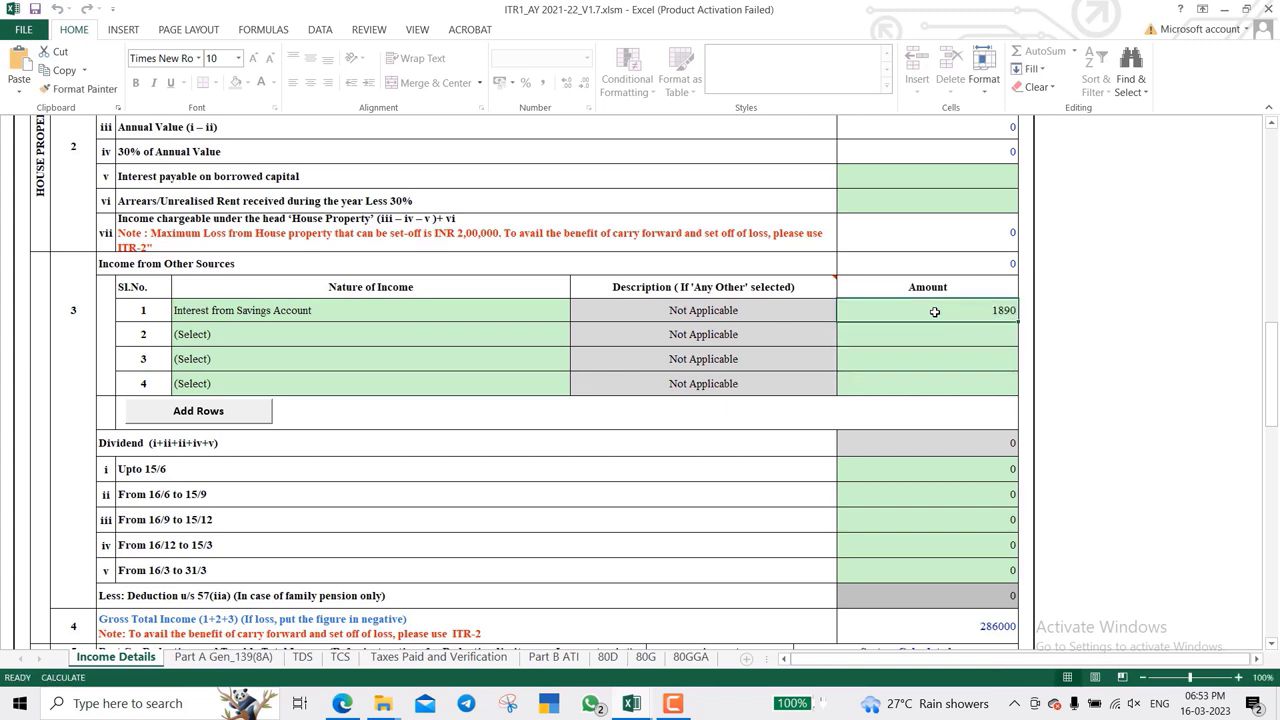
key(Down)
key(Left)
key(Left)
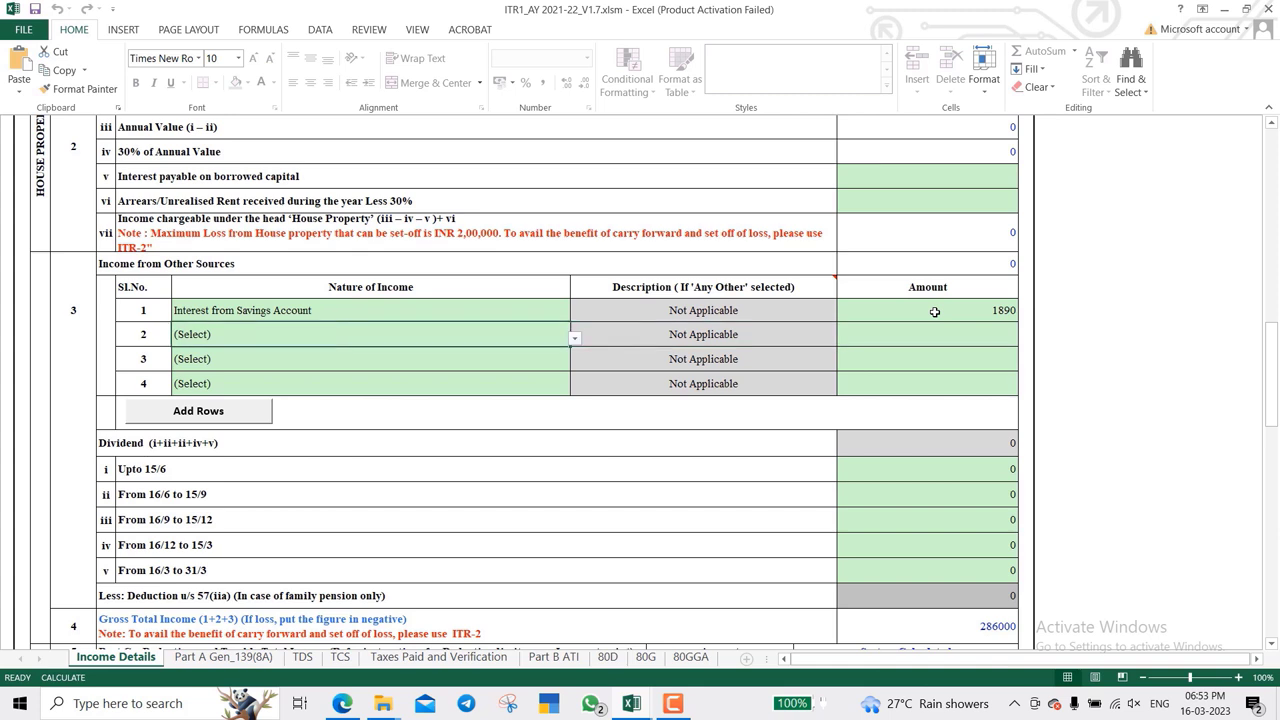
key(alt+Down)
key(Down)
key(Down)
key(Down)
key(Down)
key(Down)
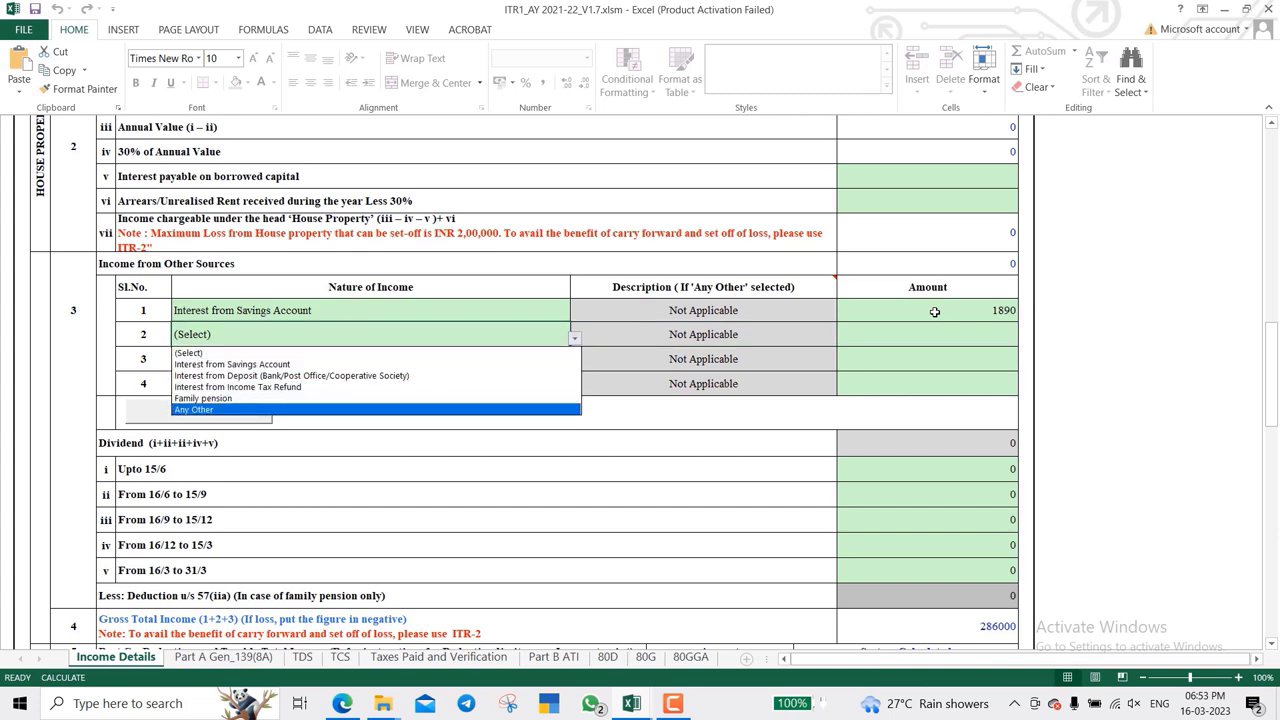
key(Return)
key(Right)
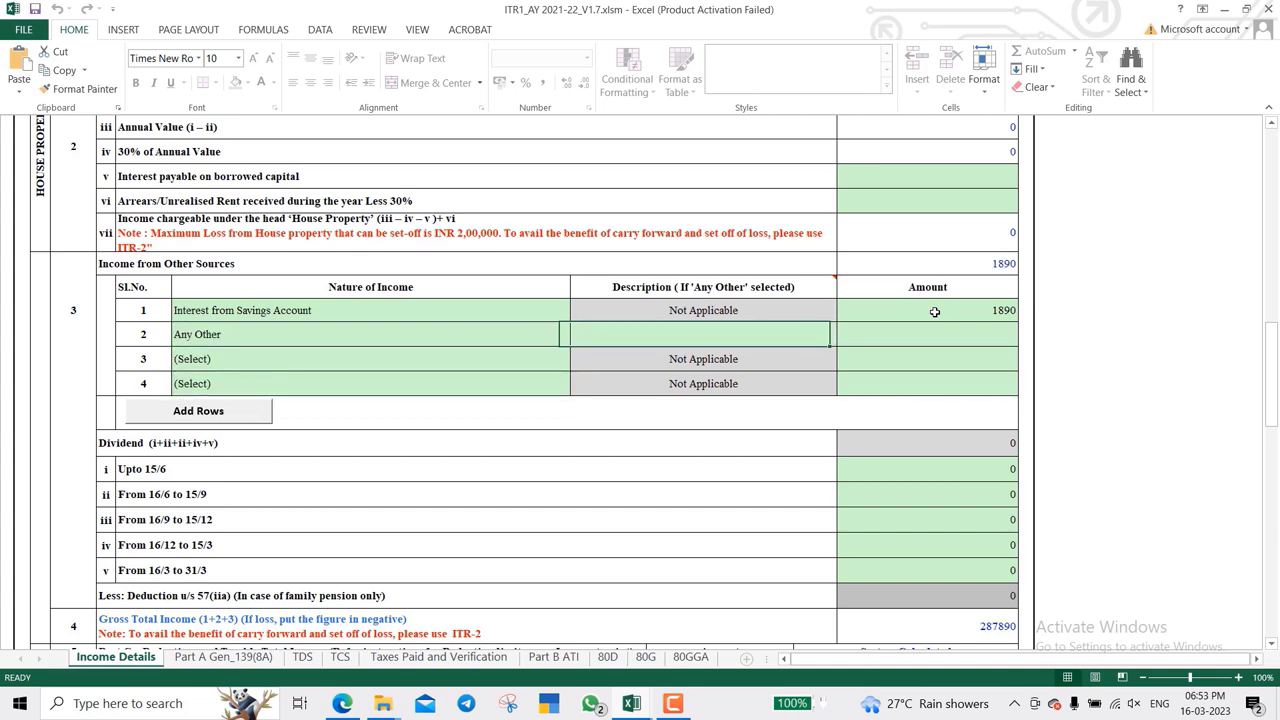
text(Comiss)
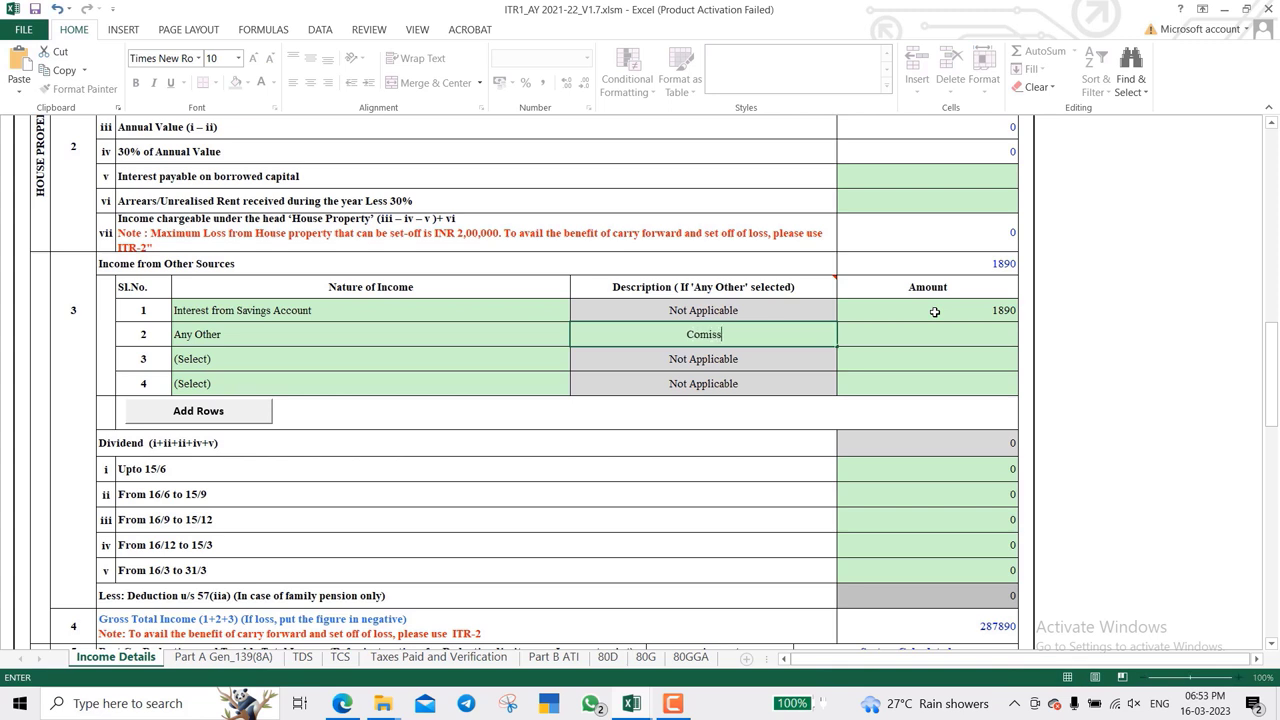
text(io n Income)
key(Right)
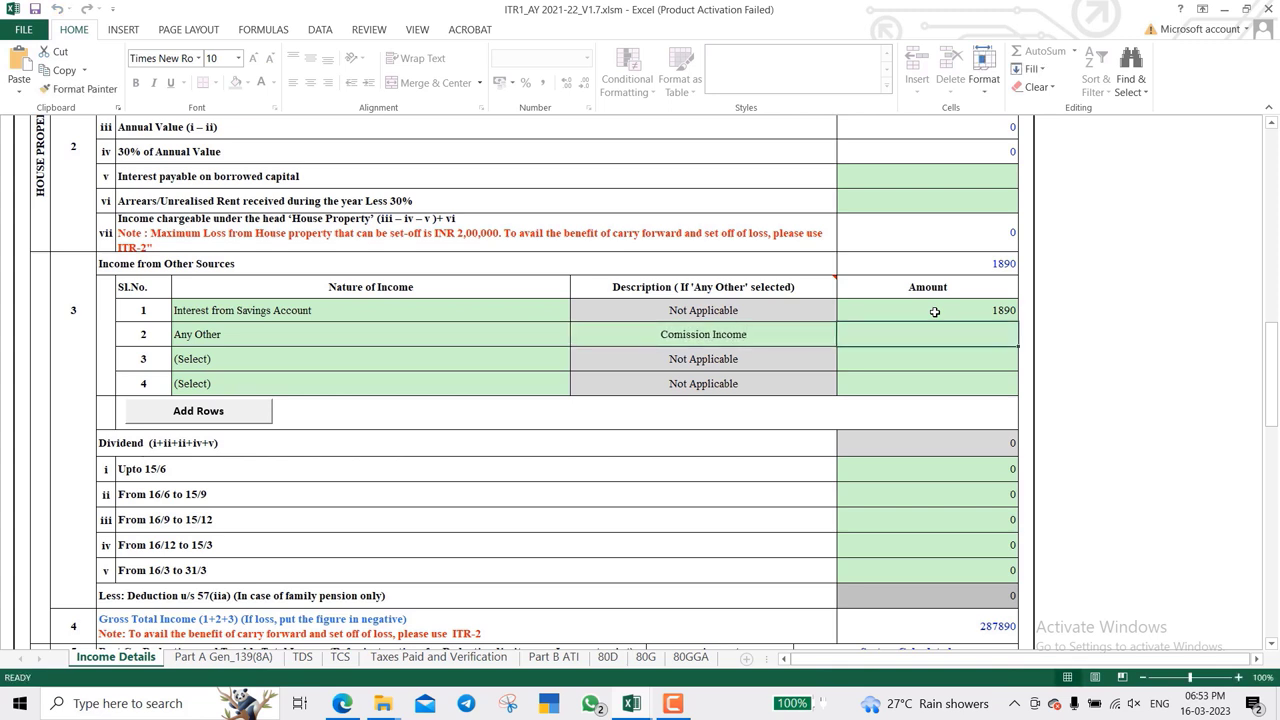
- Enter 30333 as the Comission Income amount, bringing other sources to 32223
click(672, 703)
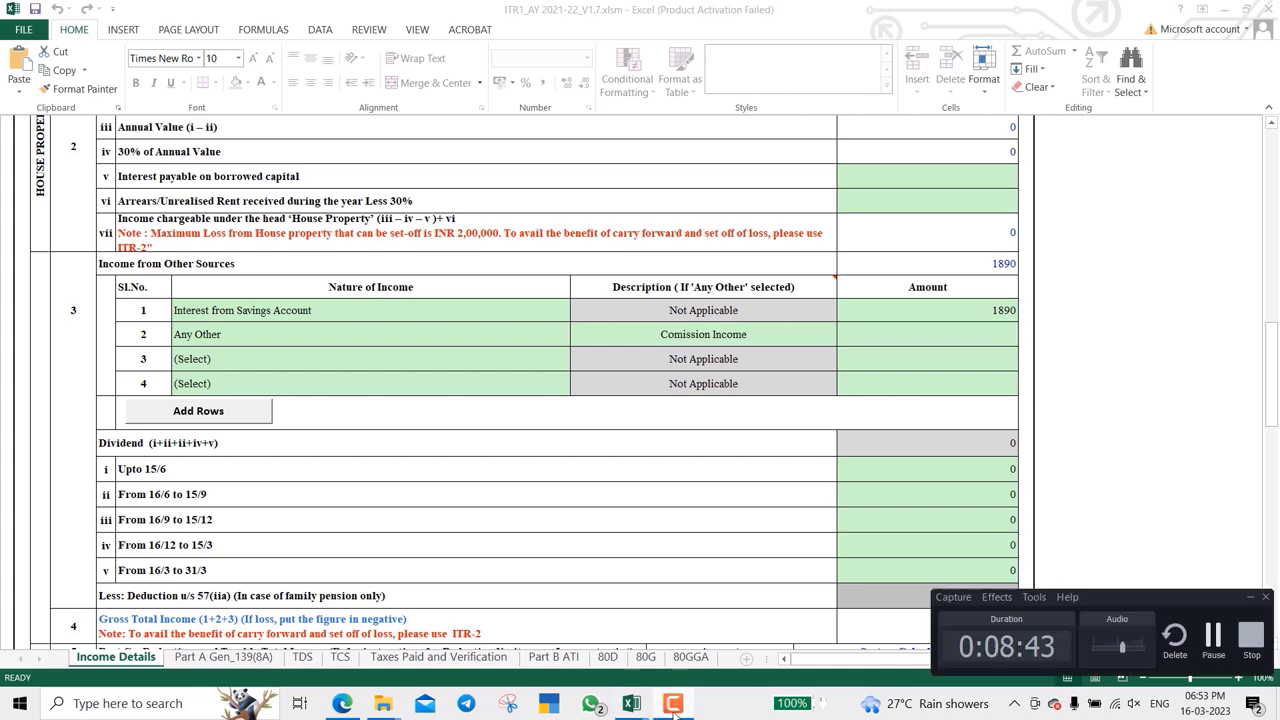
click(1214, 635)
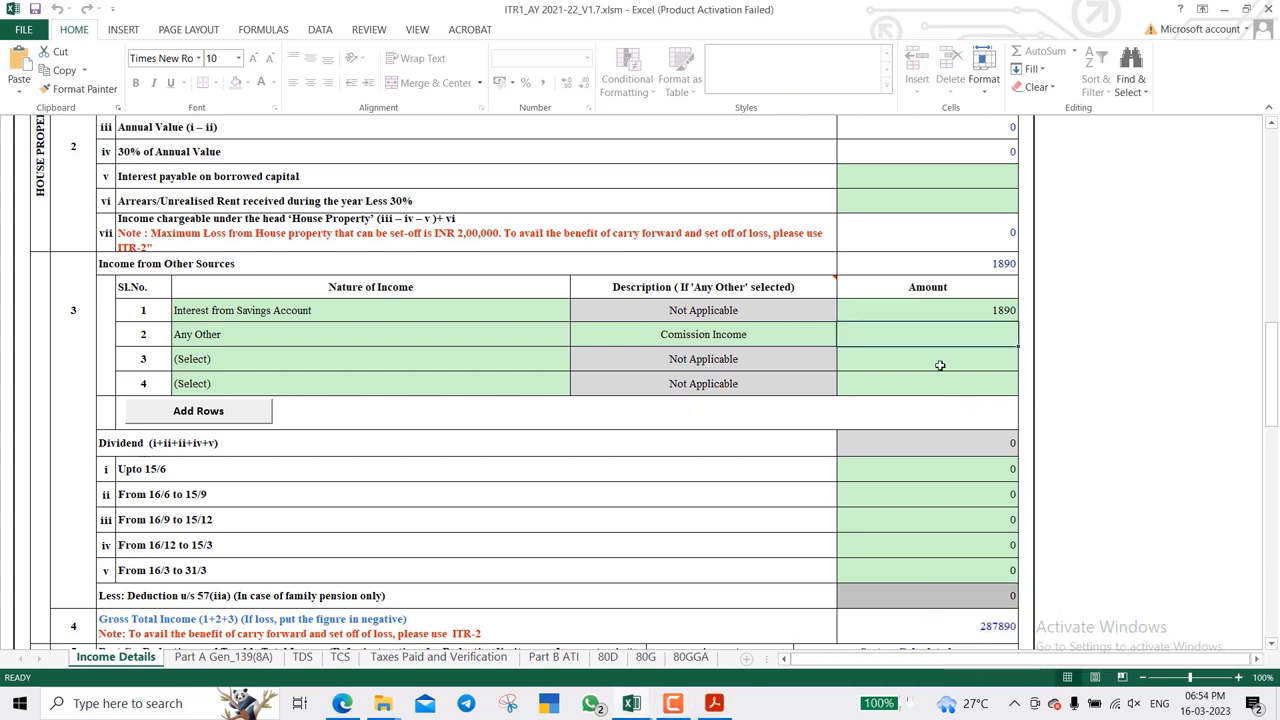
text(30333)
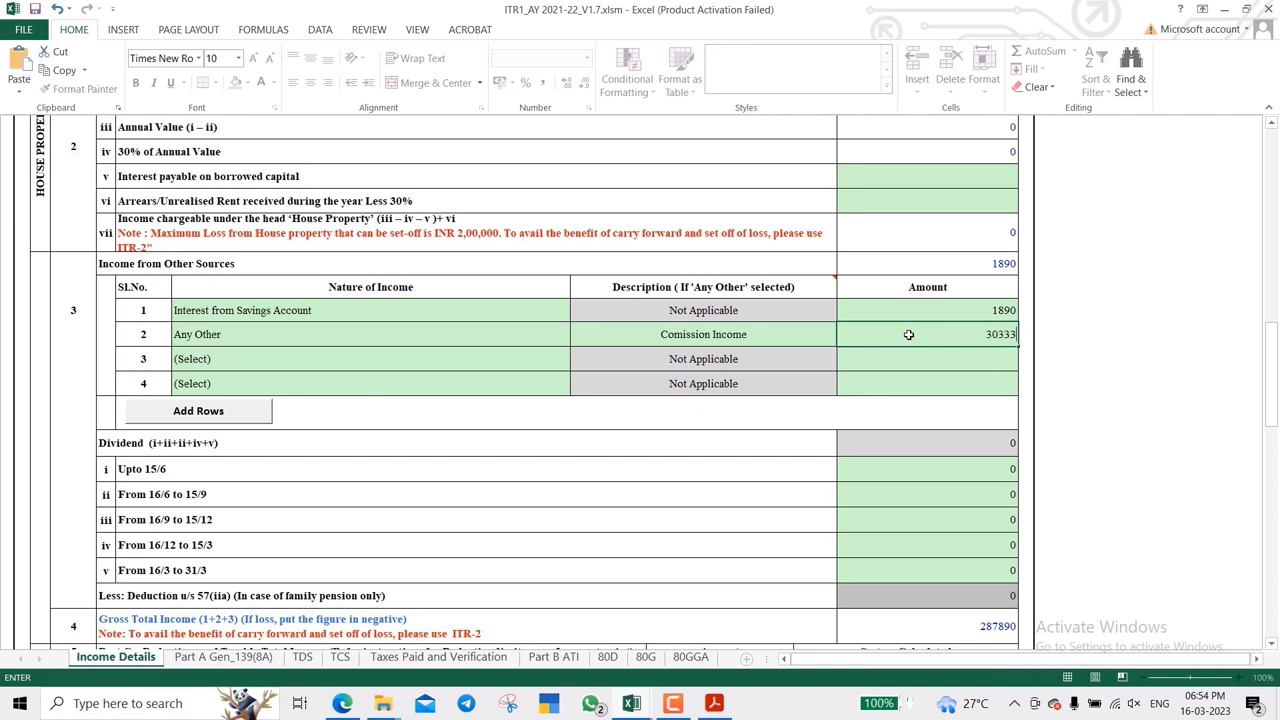
key(Return)
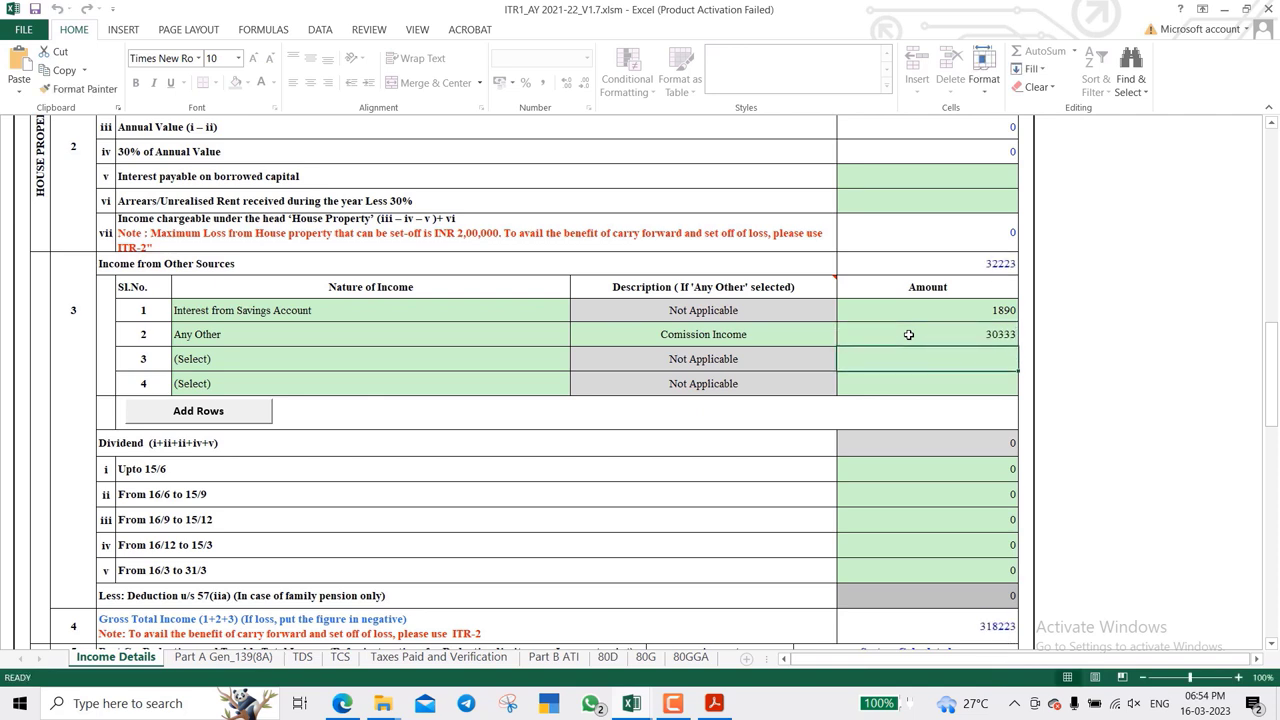
scroll(794, 340, down, 2)
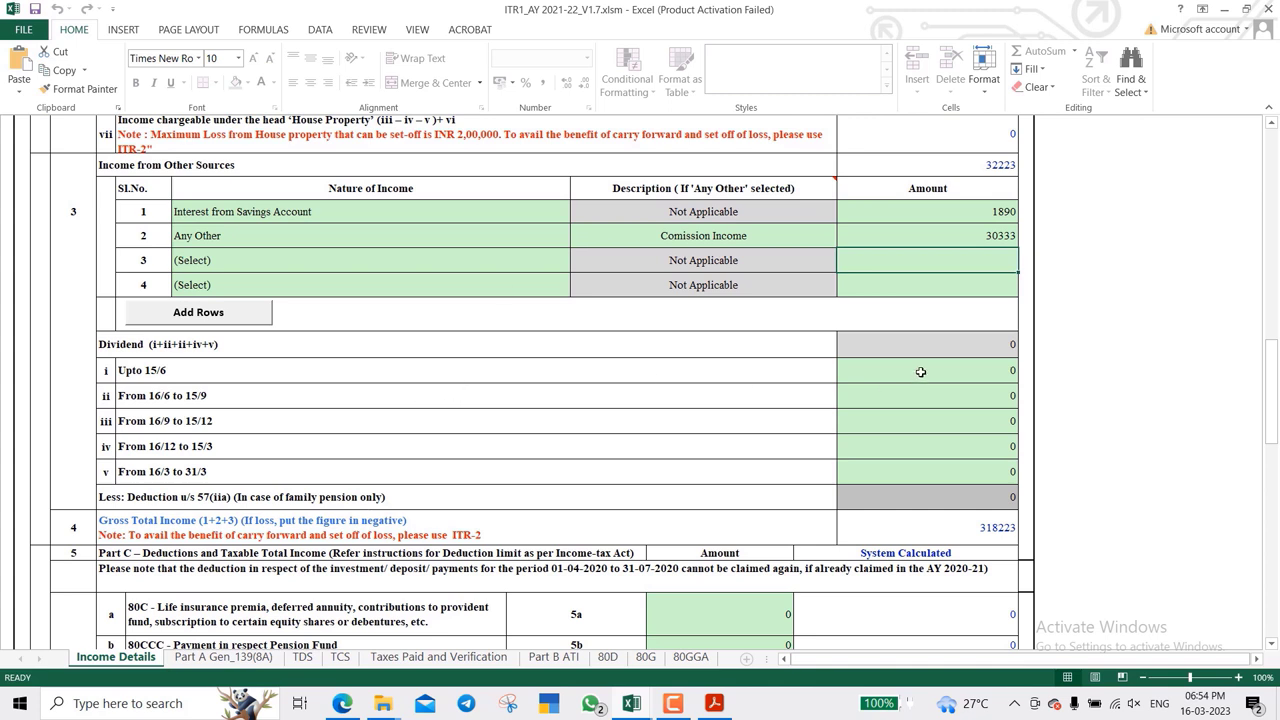
click(920, 371)
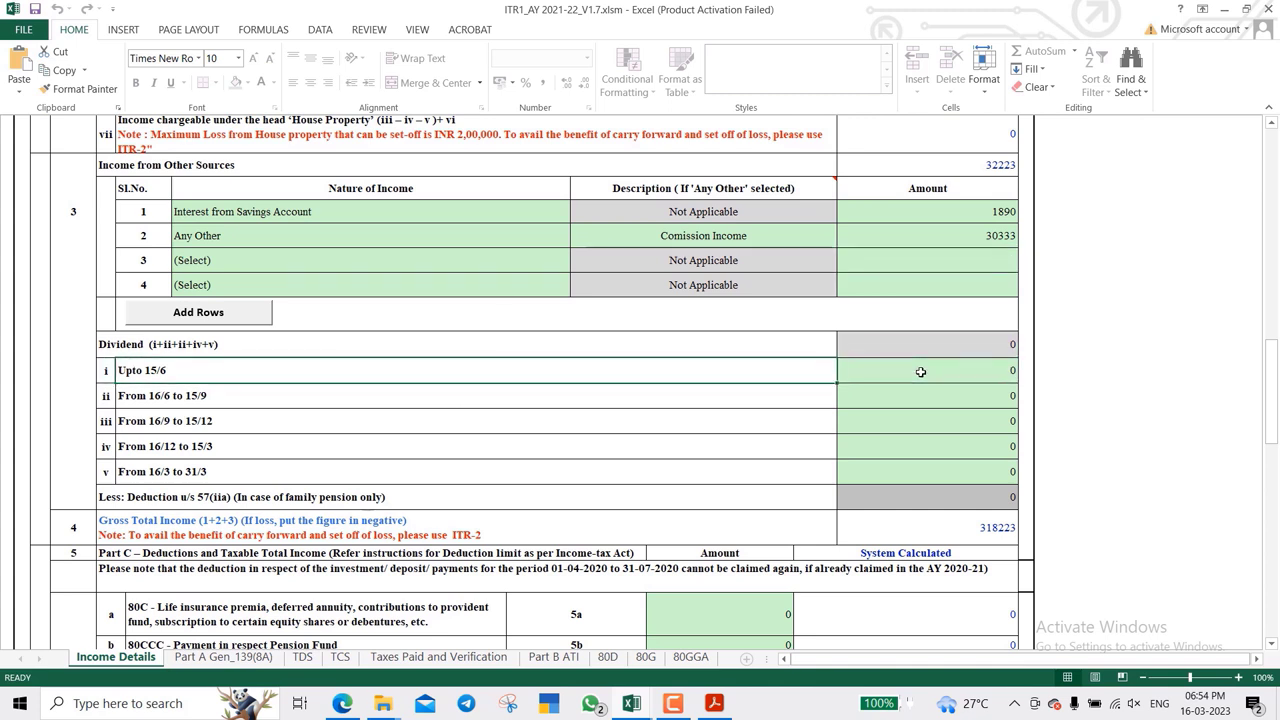
key(Down)
key(Down)
key(Down)
key(Down)
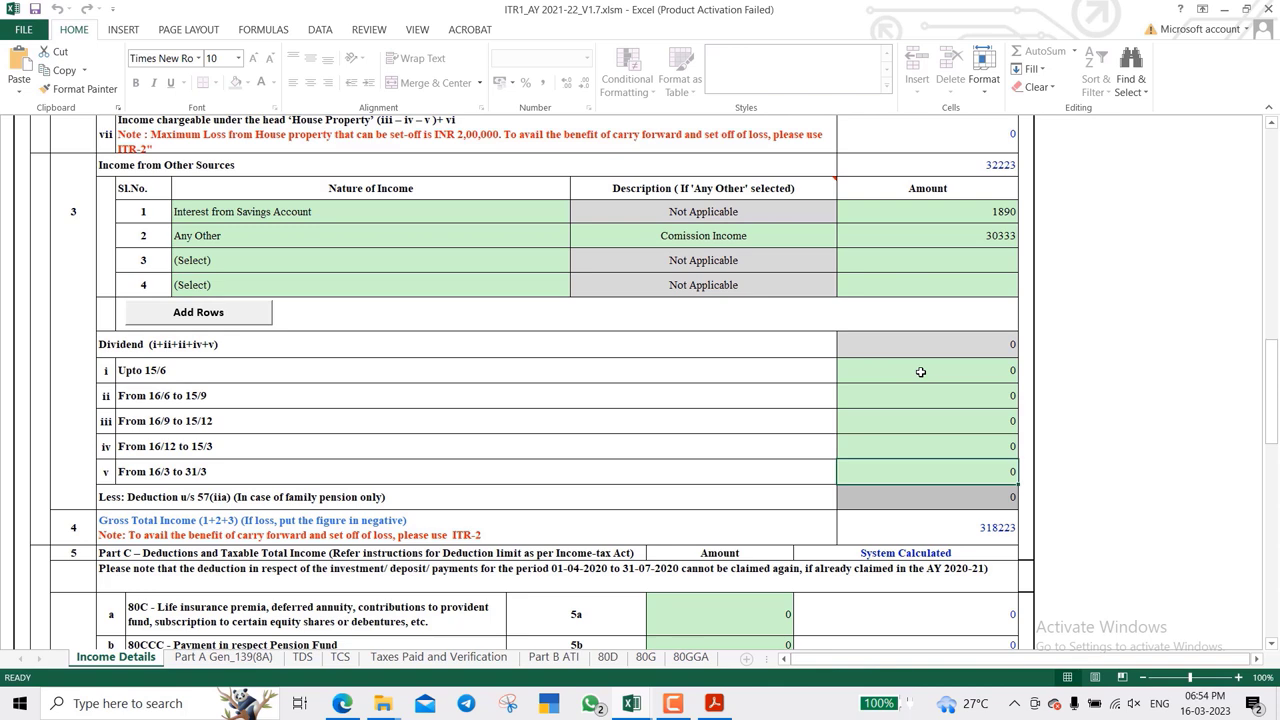
- Enter 10000 as the 80C deduction in row 5a
scroll(920, 371, down, 1)
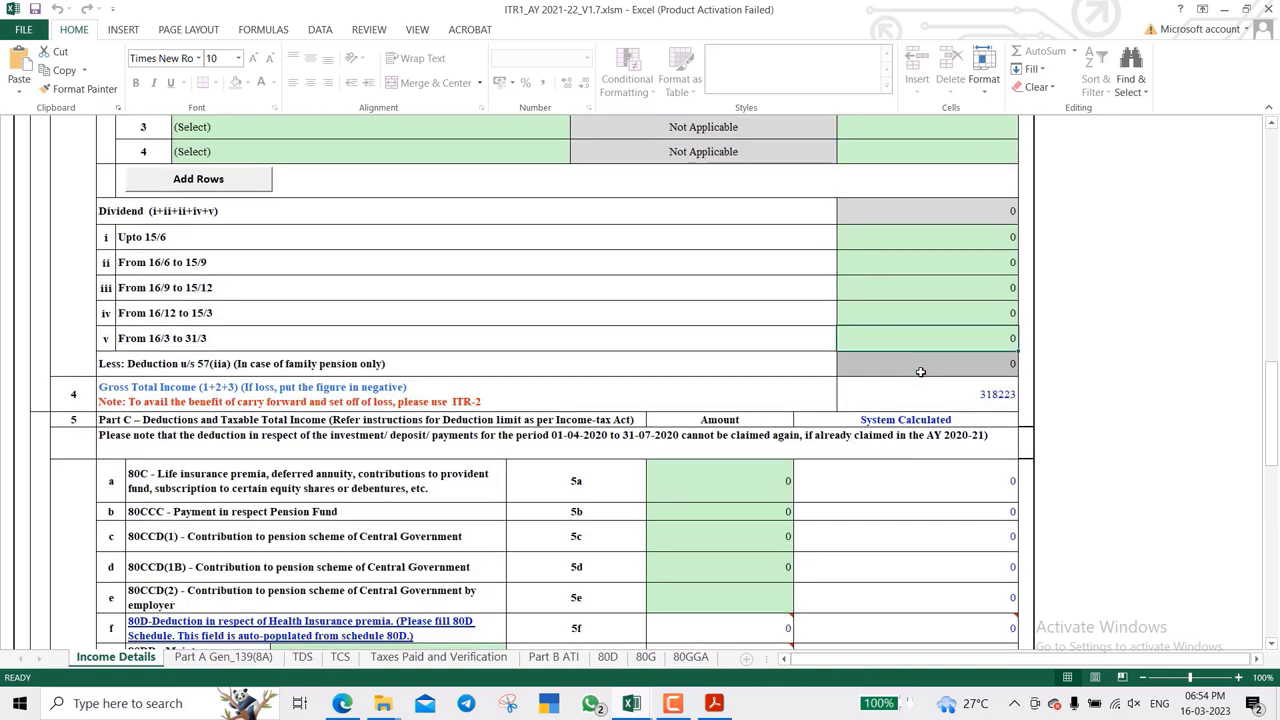
scroll(920, 371, down, 3)
scroll(920, 371, down, 2)
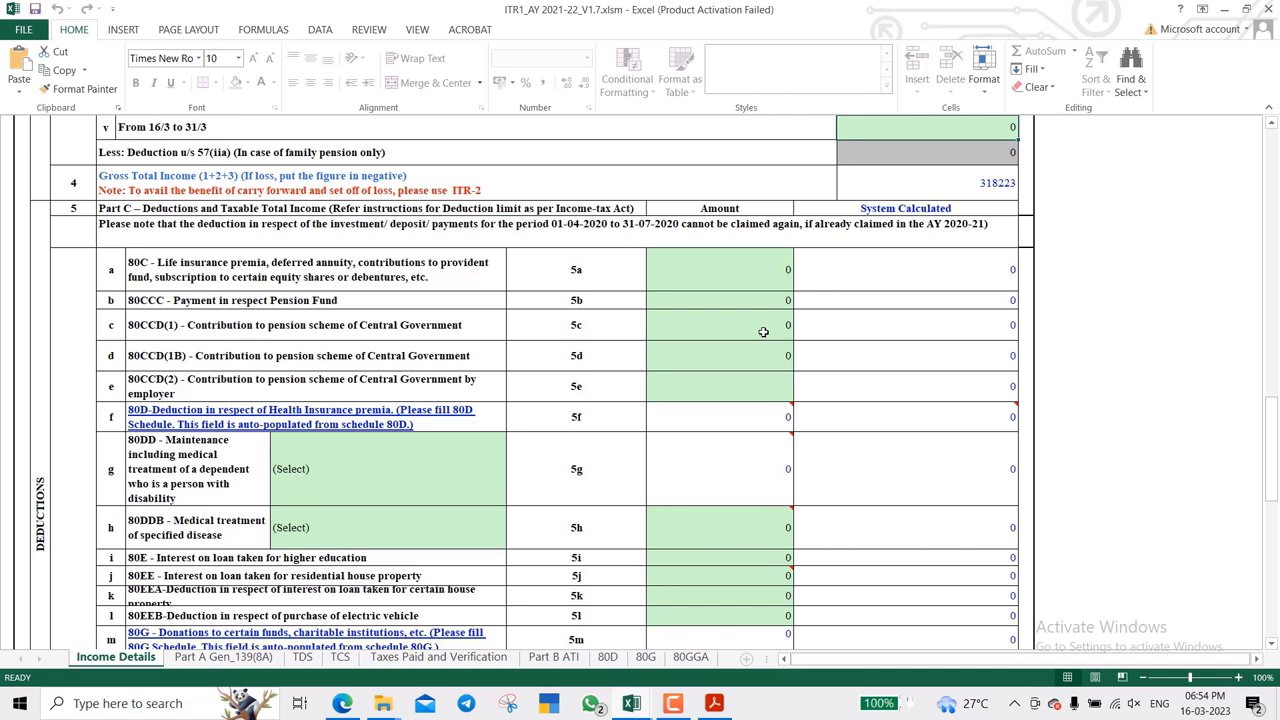
click(719, 270)
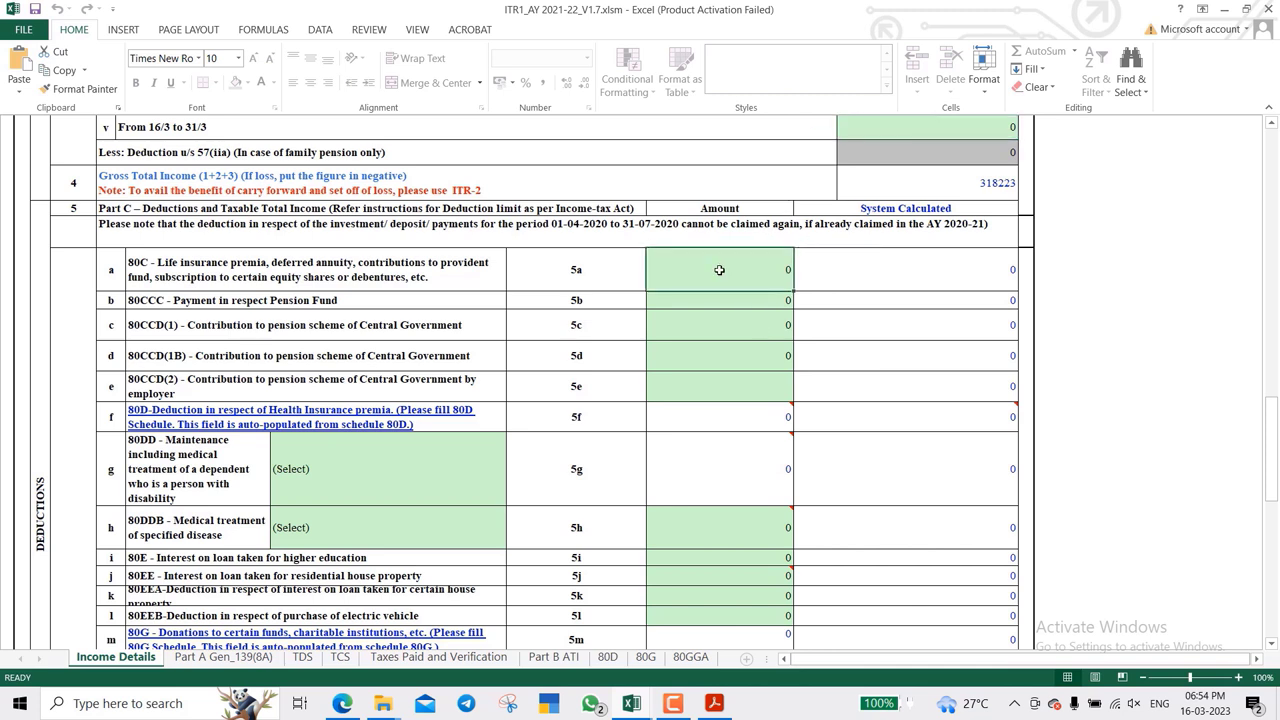
text(10000)
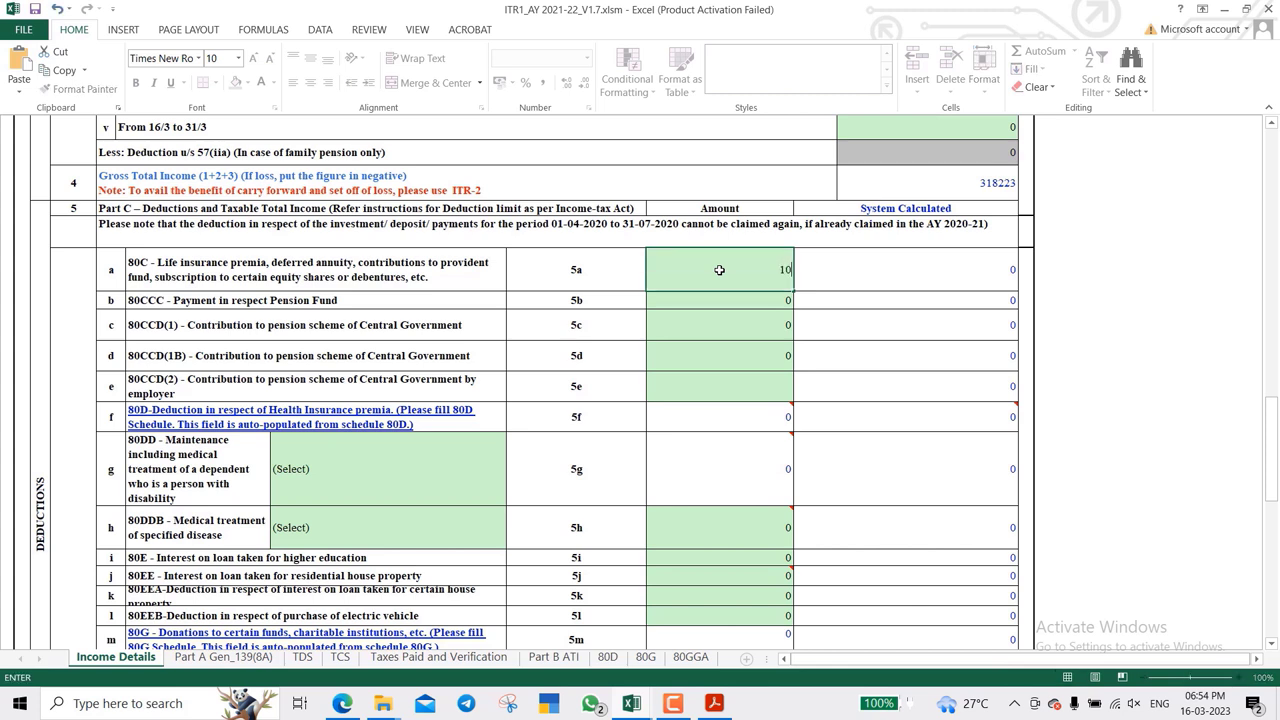
text(0)
key(BackSpace)
key(Return)
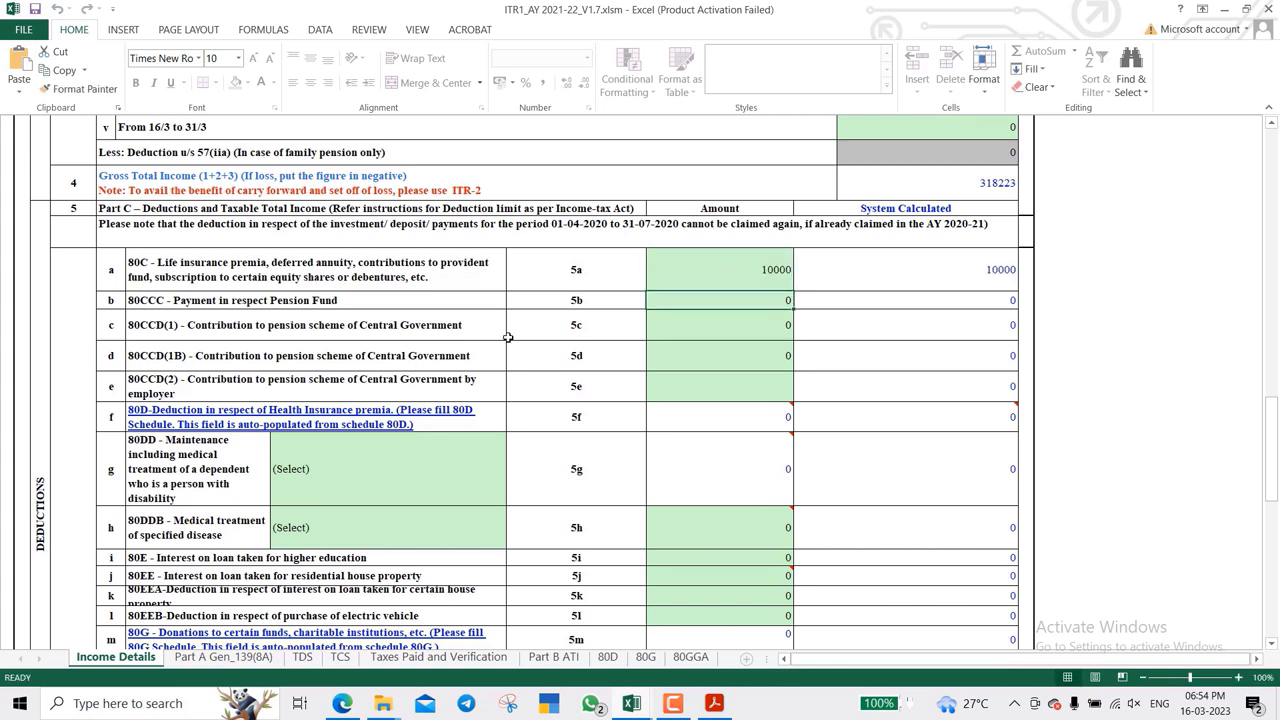
- Check the empty 80D schedule, then return to the Income Details deduction rows
scroll(541, 283, down, 1)
scroll(541, 283, down, 1)
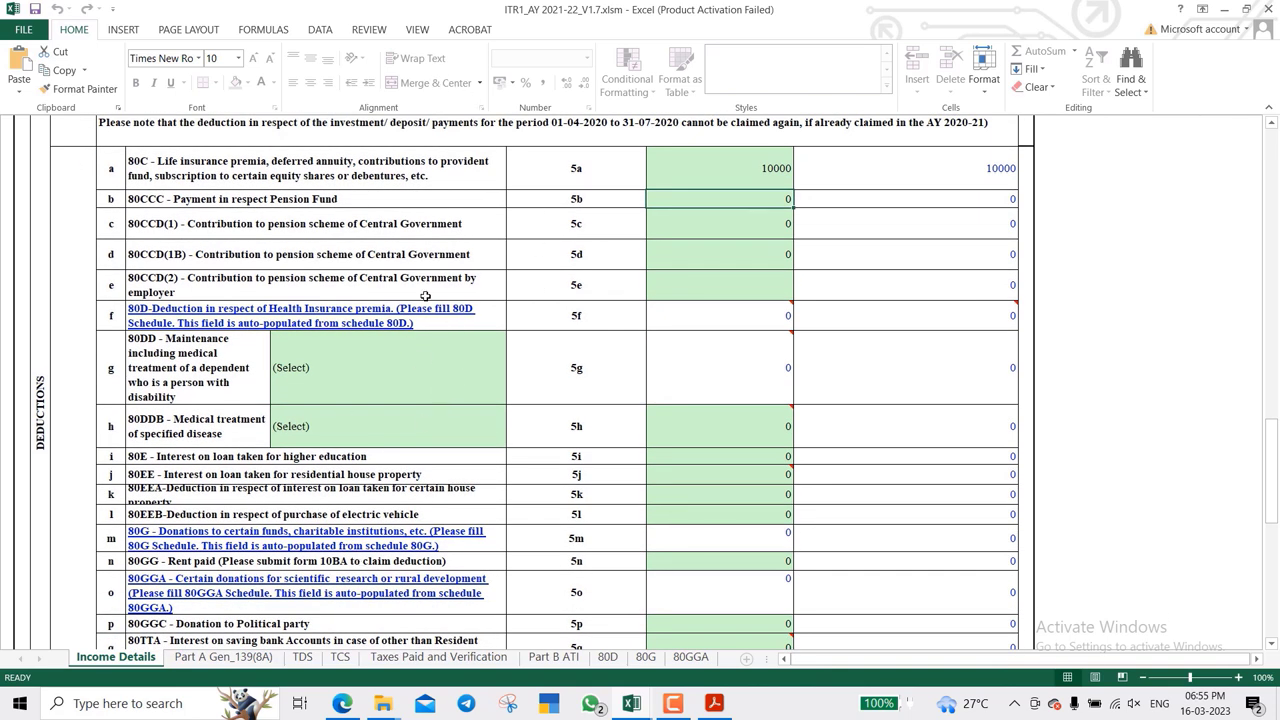
click(358, 204)
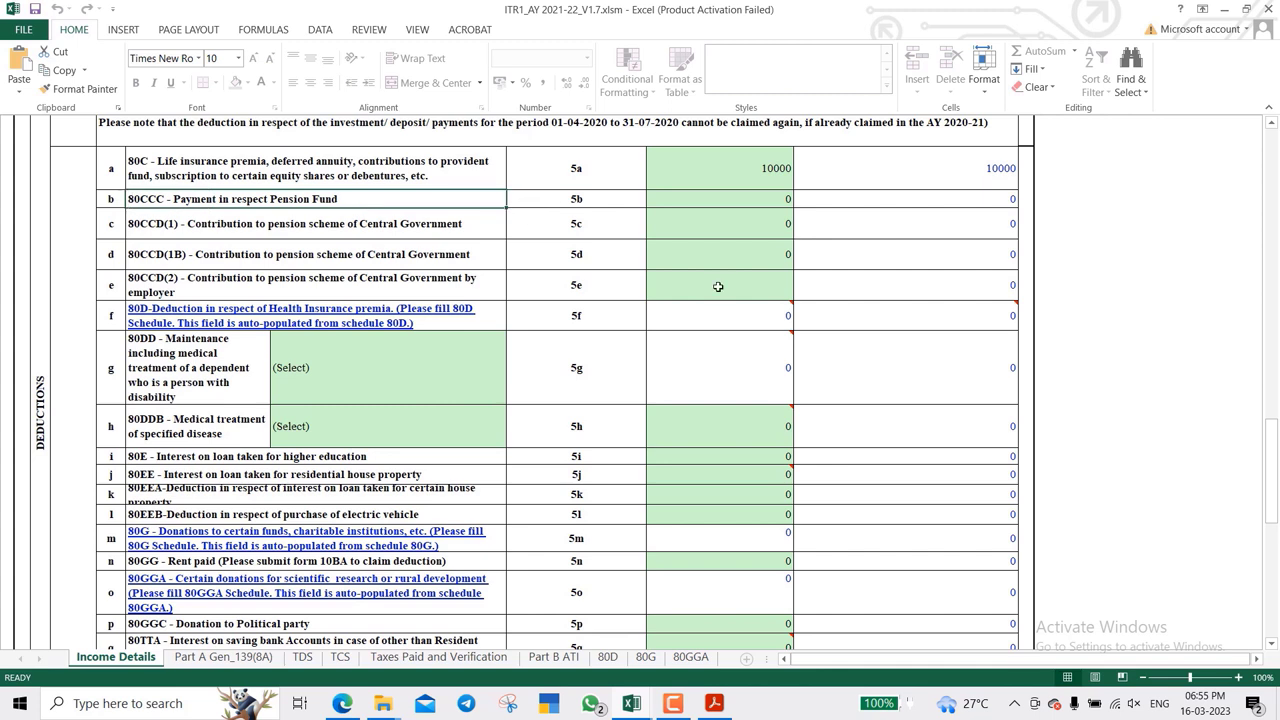
key(Down)
key(Down)
key(Down)
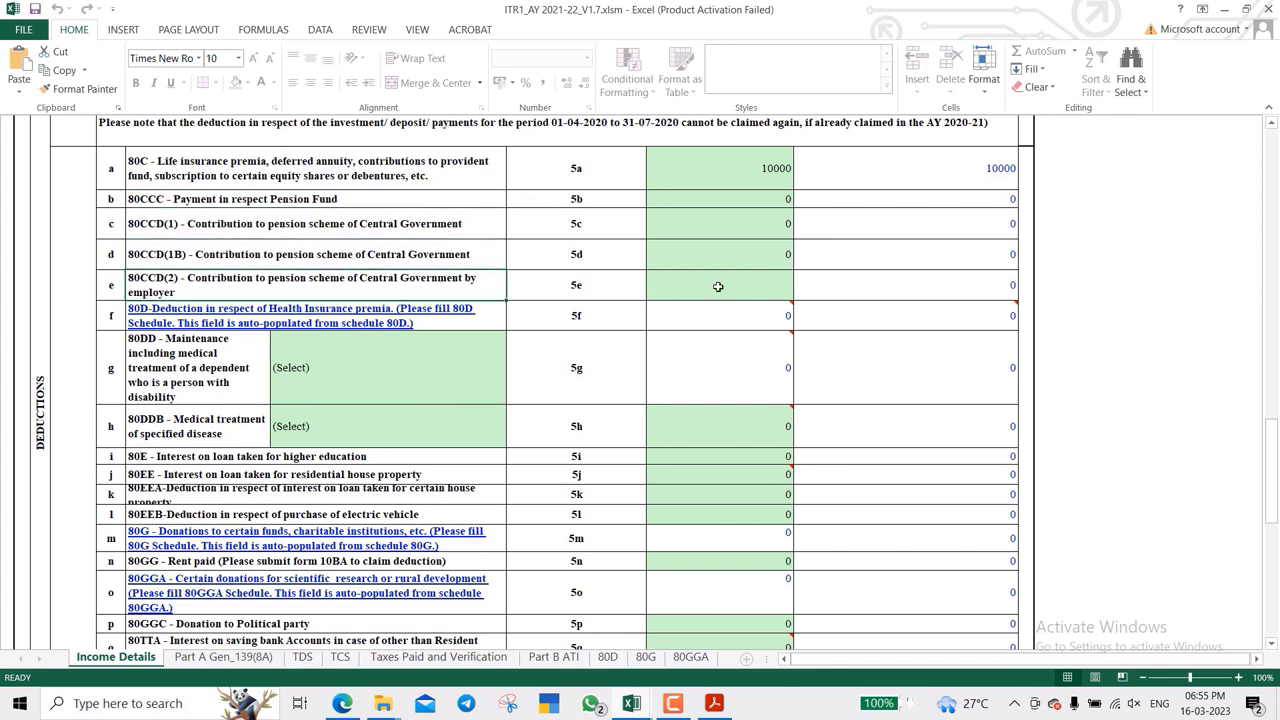
key(Down)
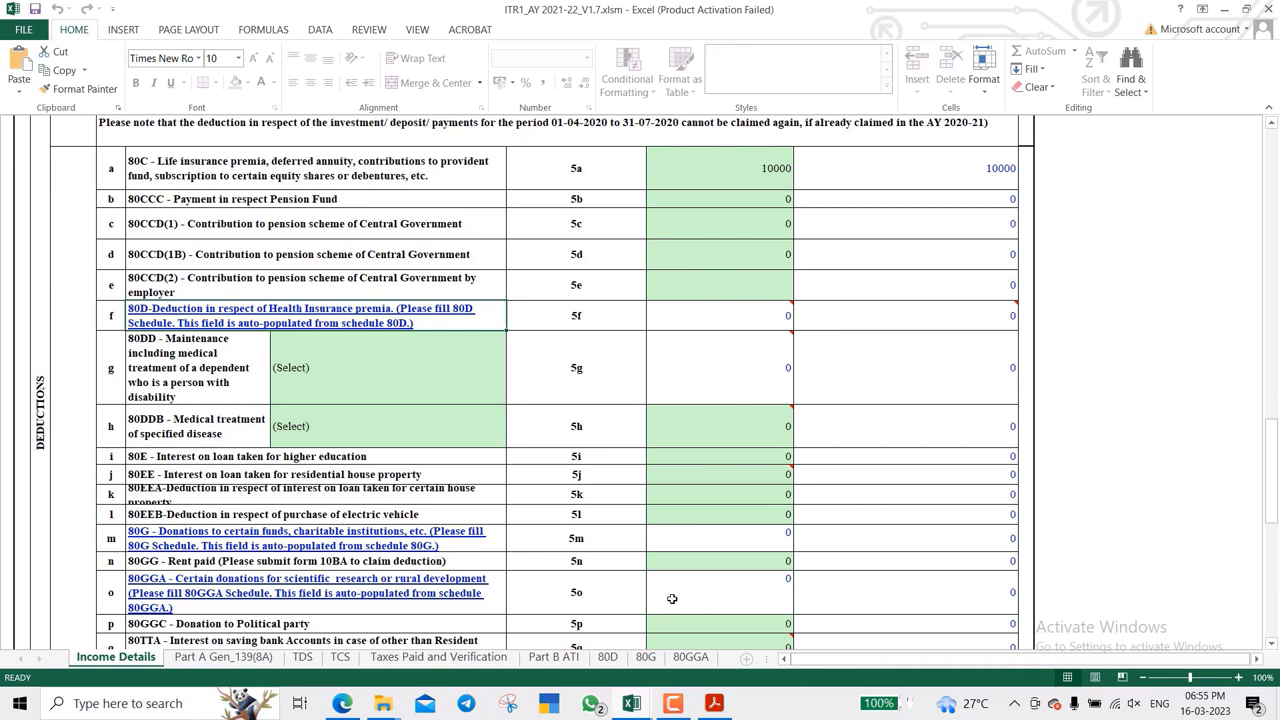
click(607, 657)
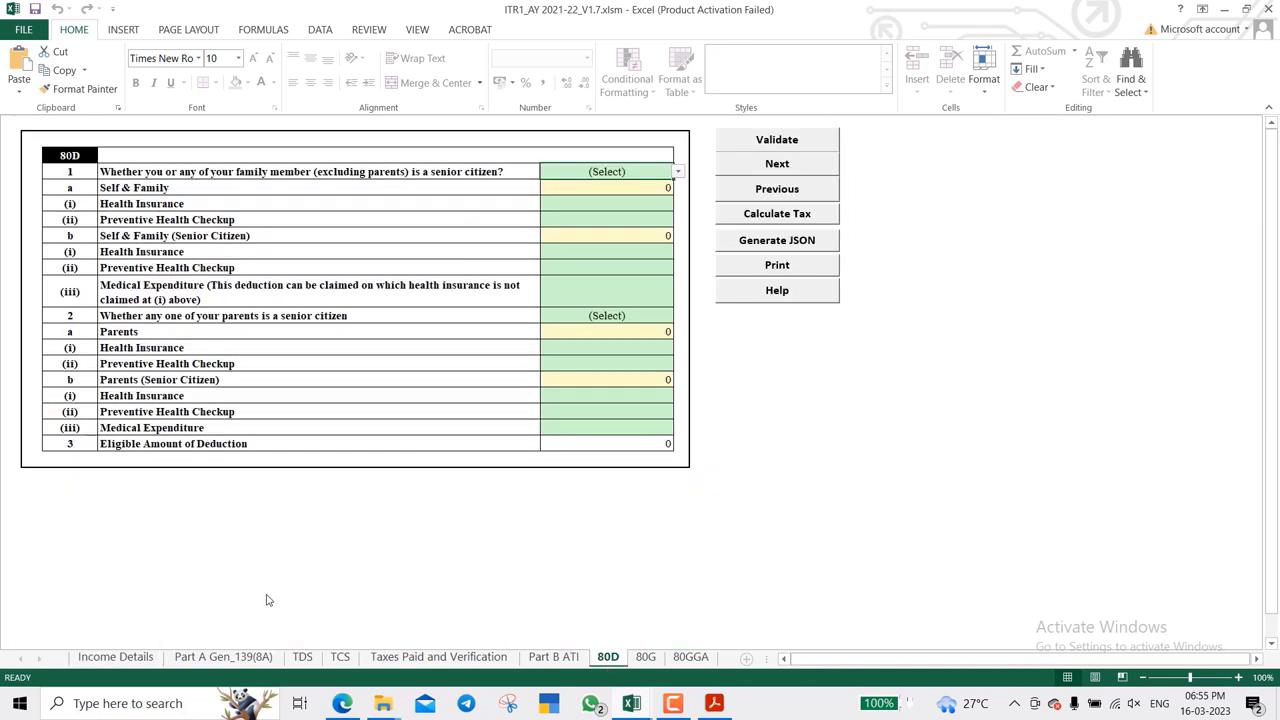
click(116, 657)
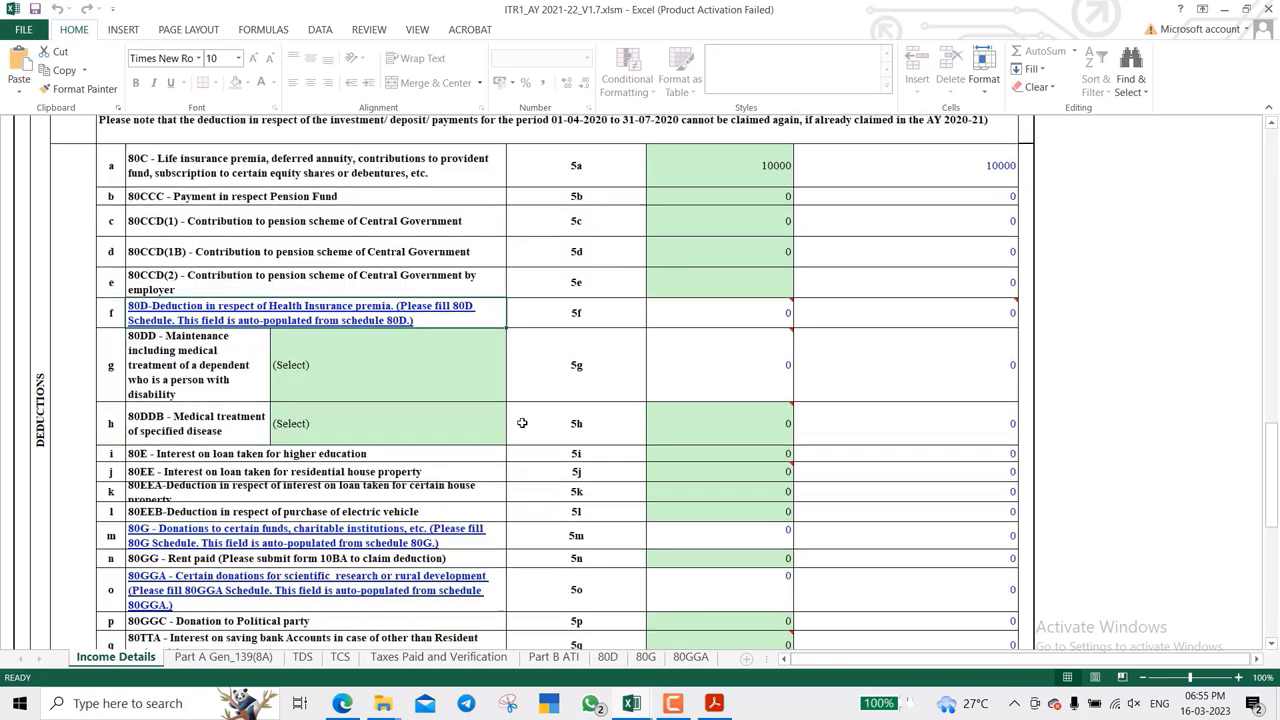
scroll(521, 423, down, 3)
scroll(521, 423, down, 1)
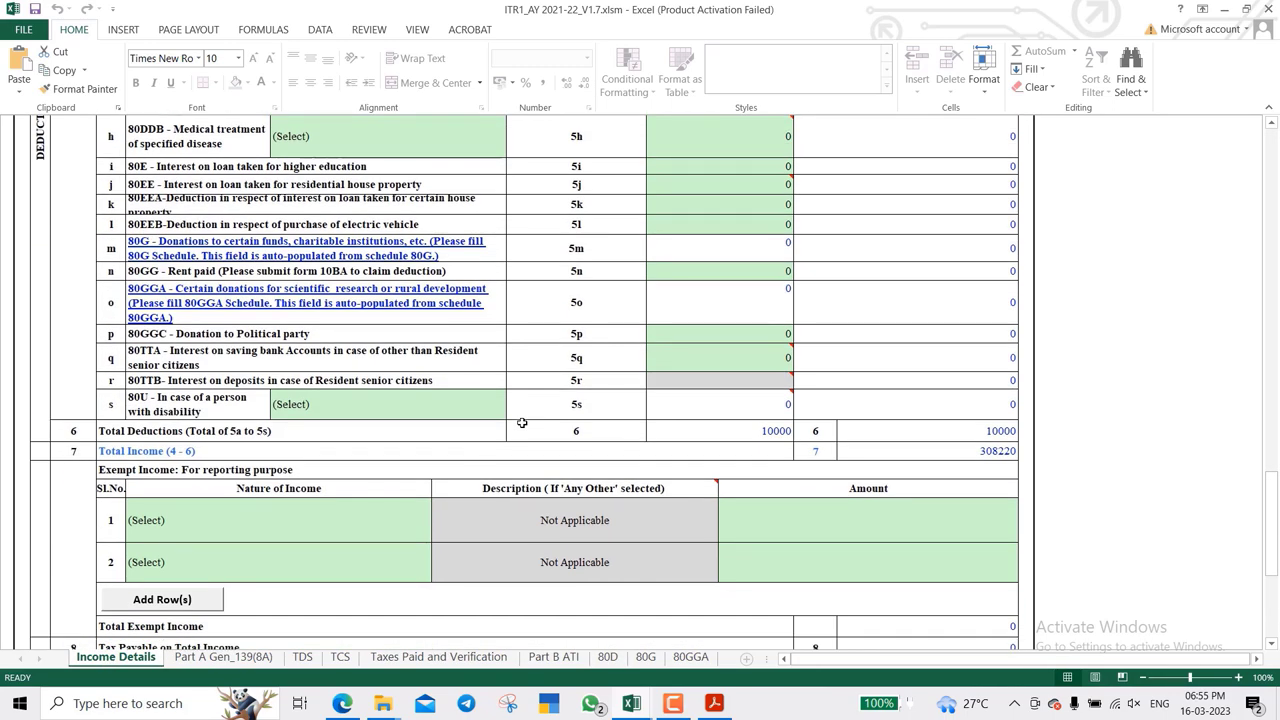
- Claim 1890 under 80TTA in cell 5q, making total income 306330
click(304, 364)
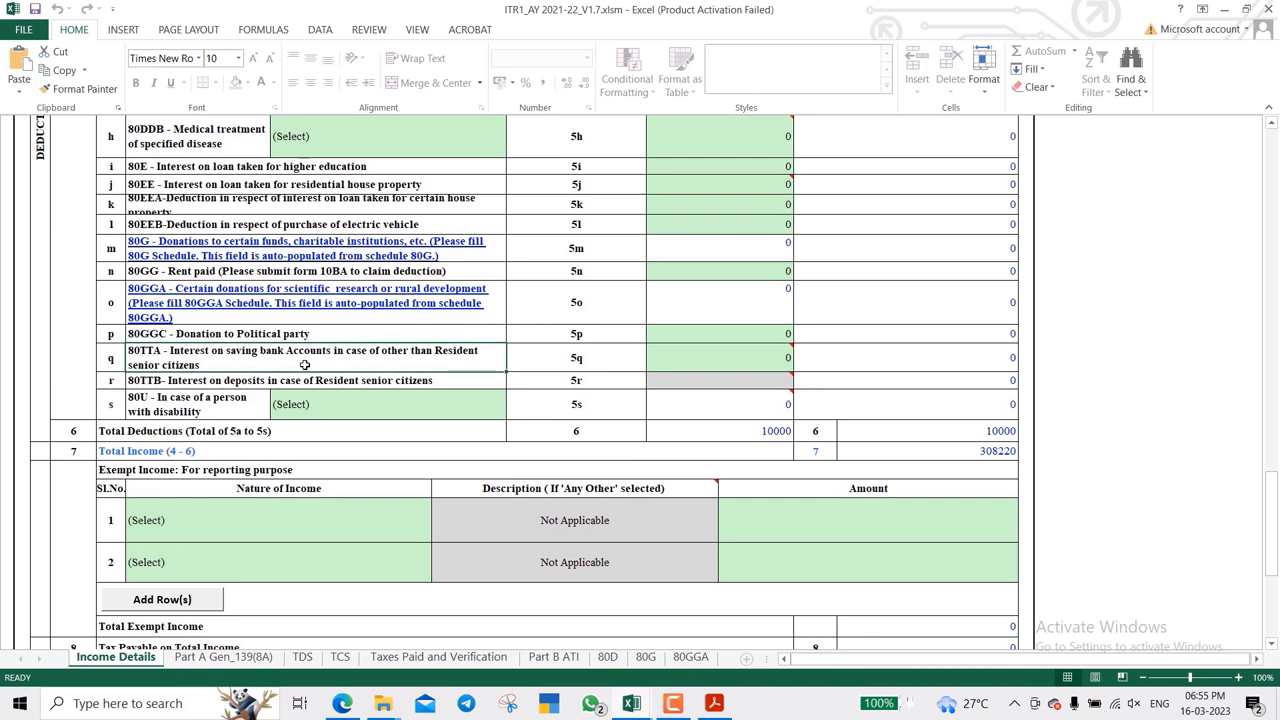
key(Tab)
text(1890)
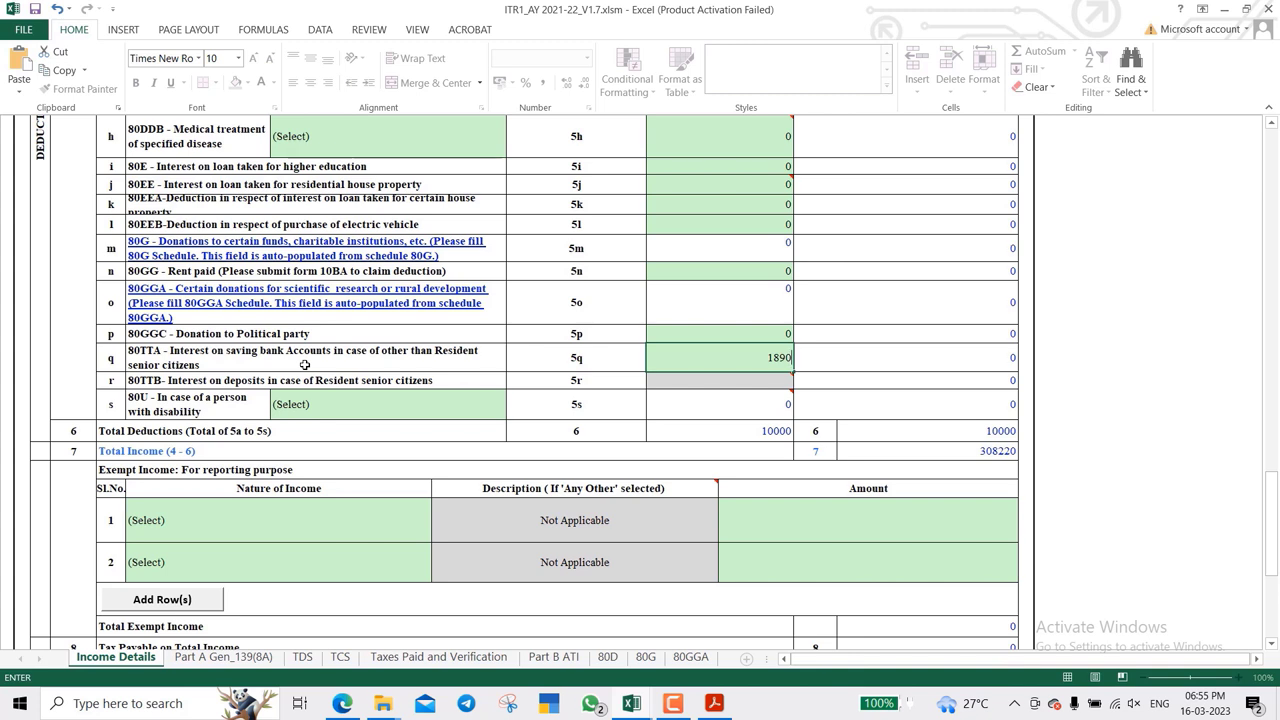
key(Return)
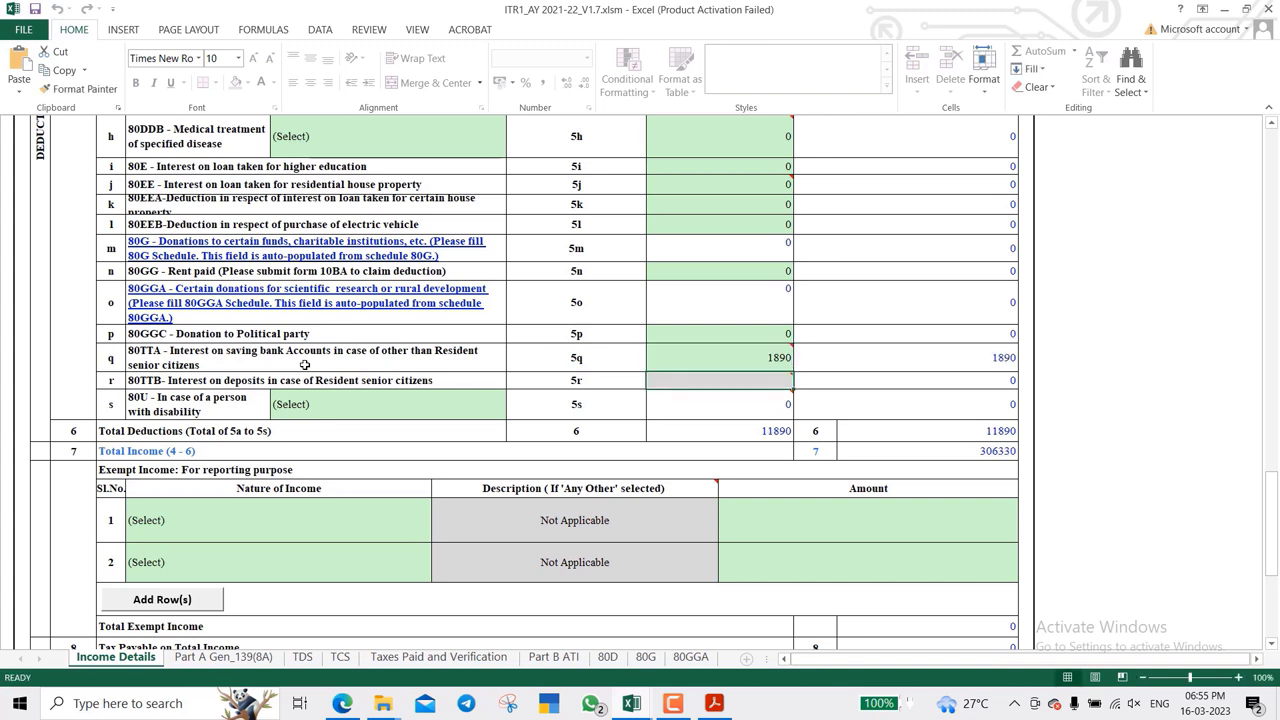
key(Down)
key(Right)
key(Down)
key(Down)
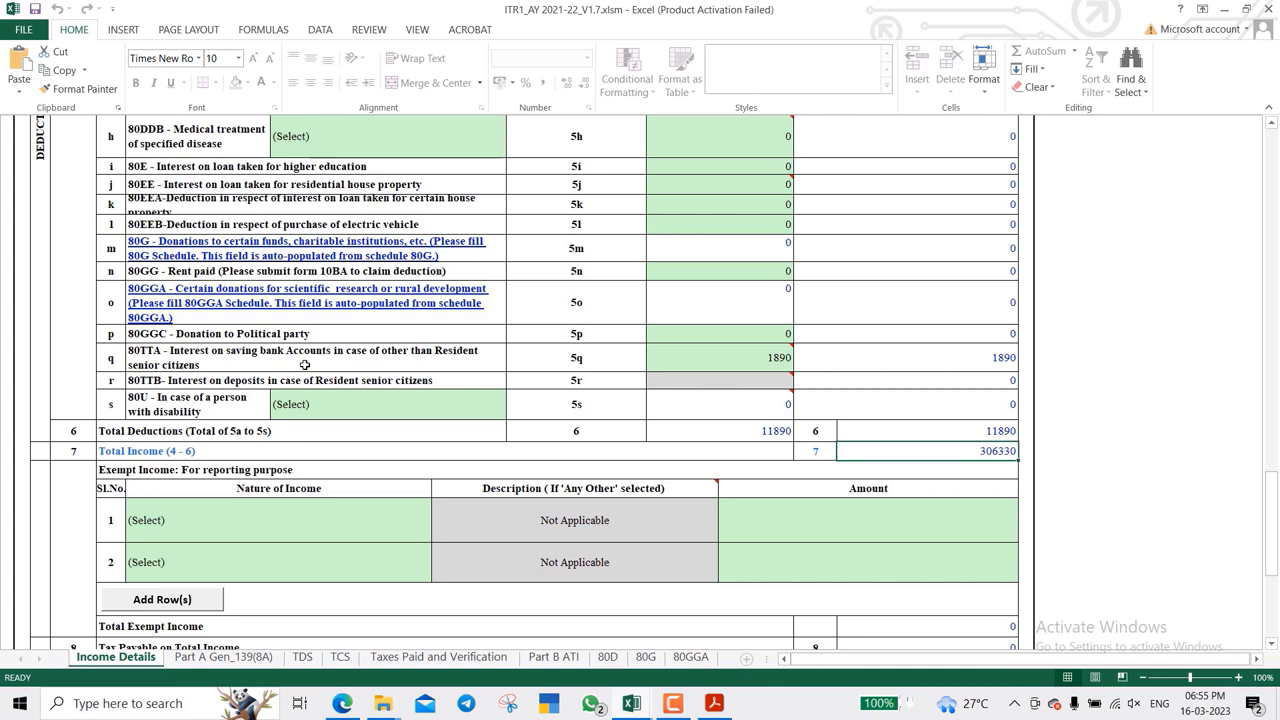
- Scroll to the end of Income Details and switch to the Part A Gen_139(8A) sheet
scroll(380, 402, down, 2)
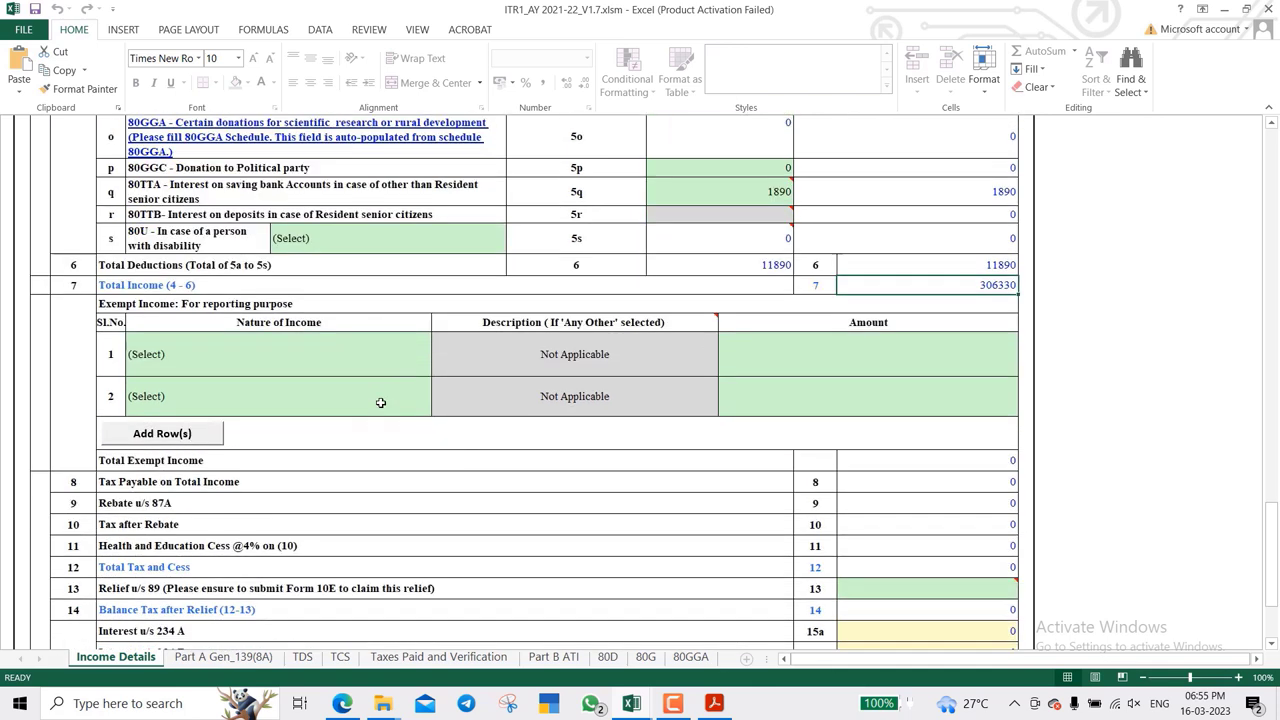
scroll(380, 402, down, 2)
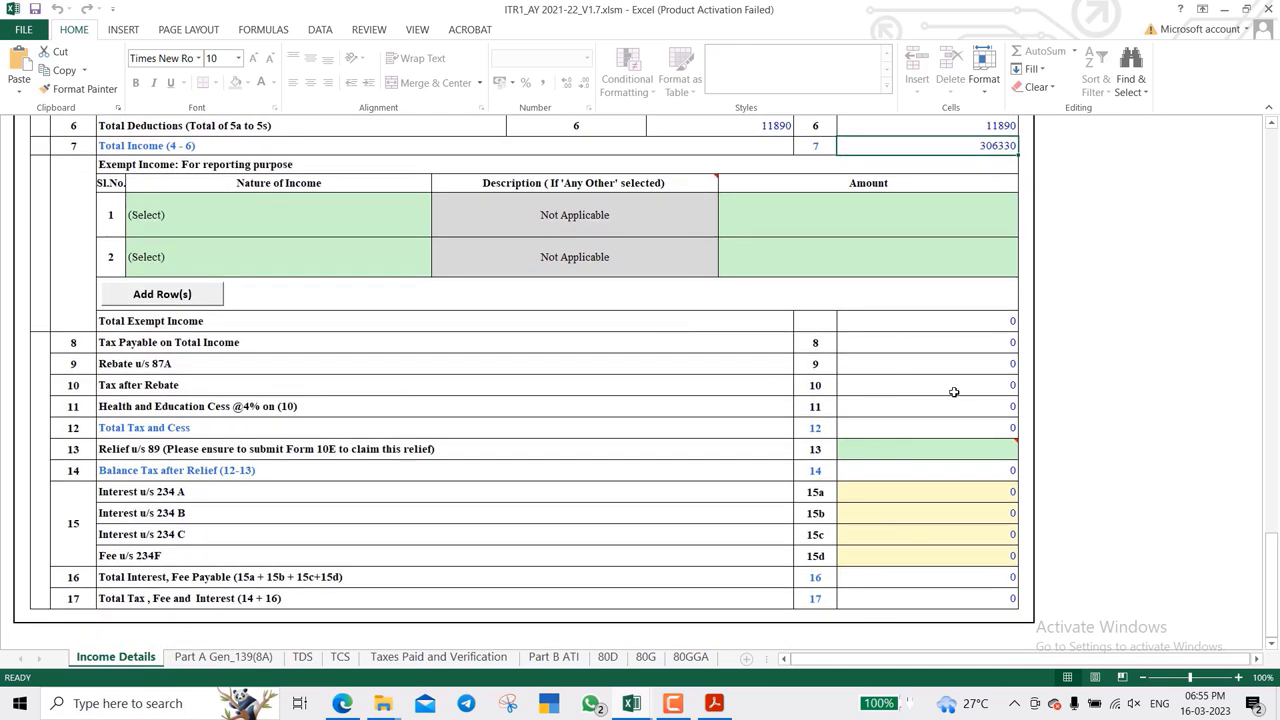
scroll(954, 392, up, 15)
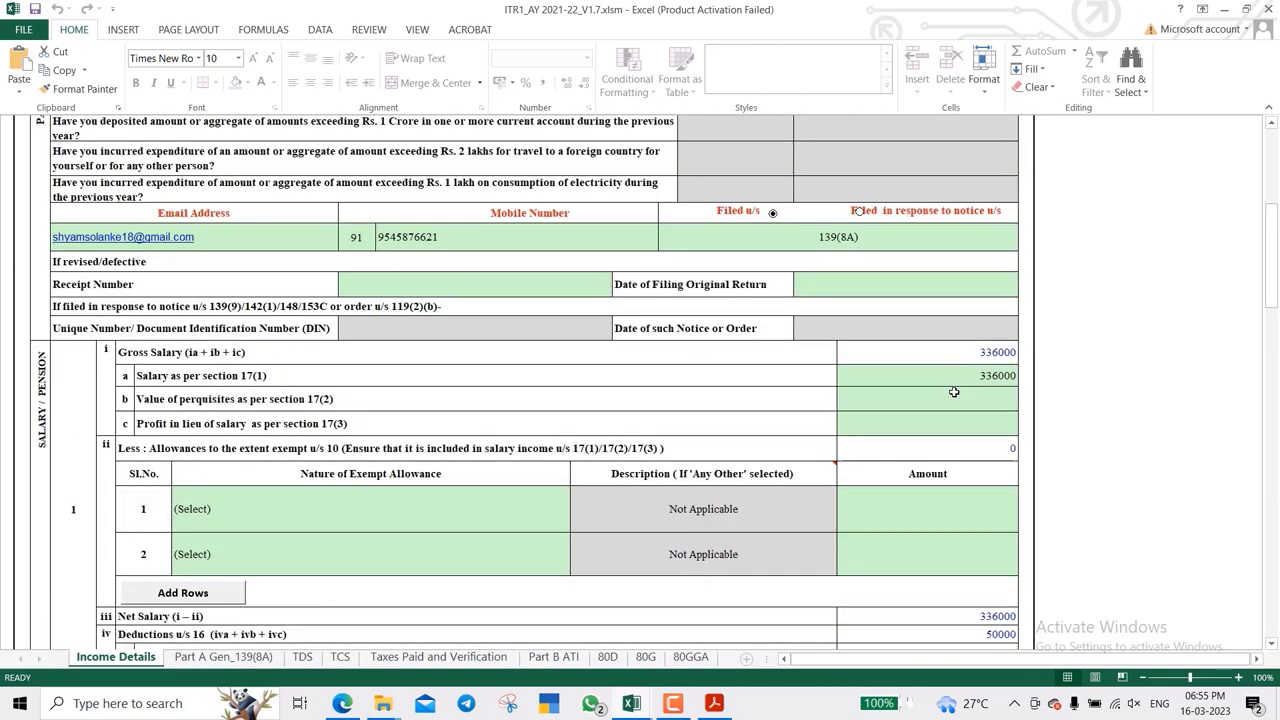
scroll(954, 392, down, 15)
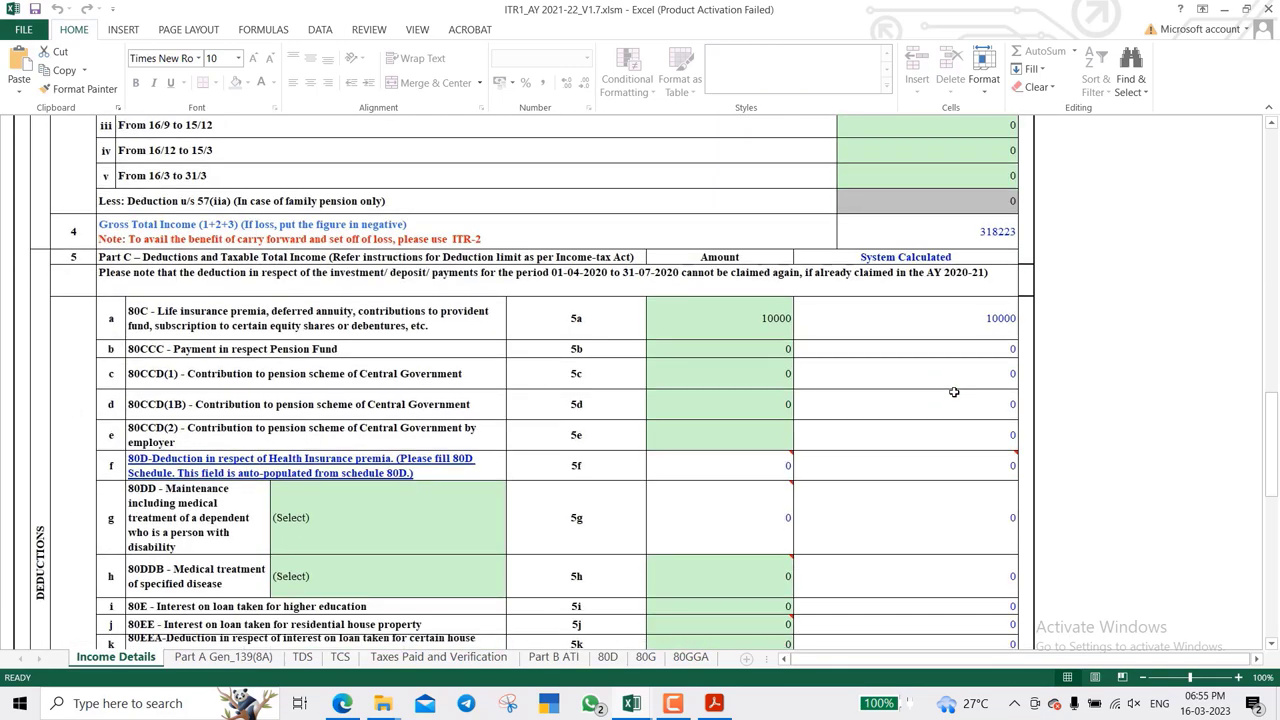
scroll(954, 392, down, 12)
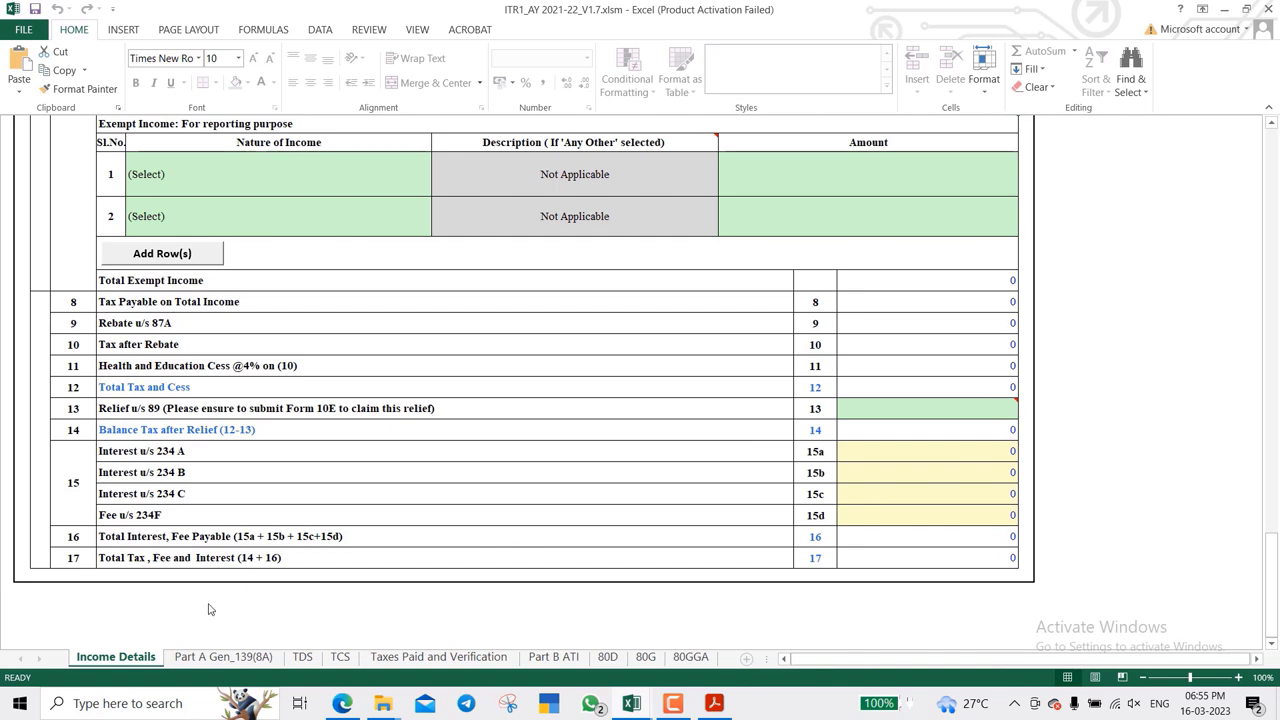
click(232, 656)
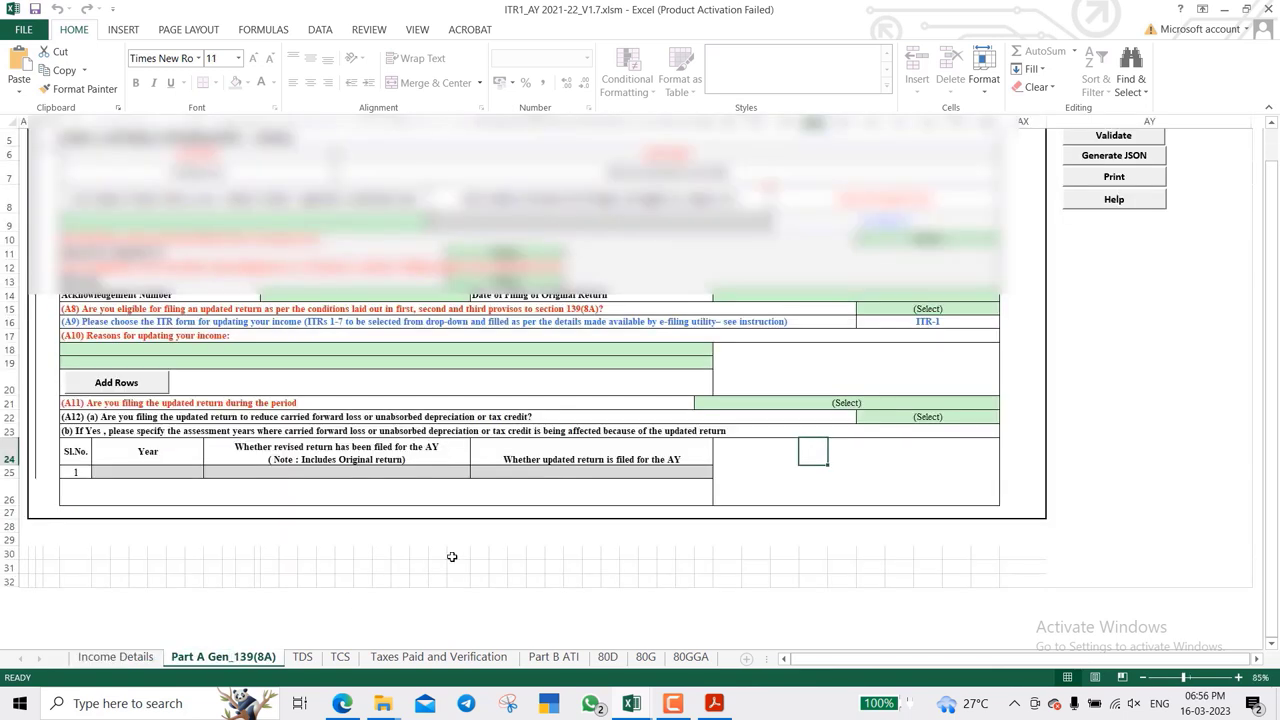
- Check the Aadhaar number on Income Details, then return to Part A Gen_139(8A) at question A5
scroll(452, 556, up, 1)
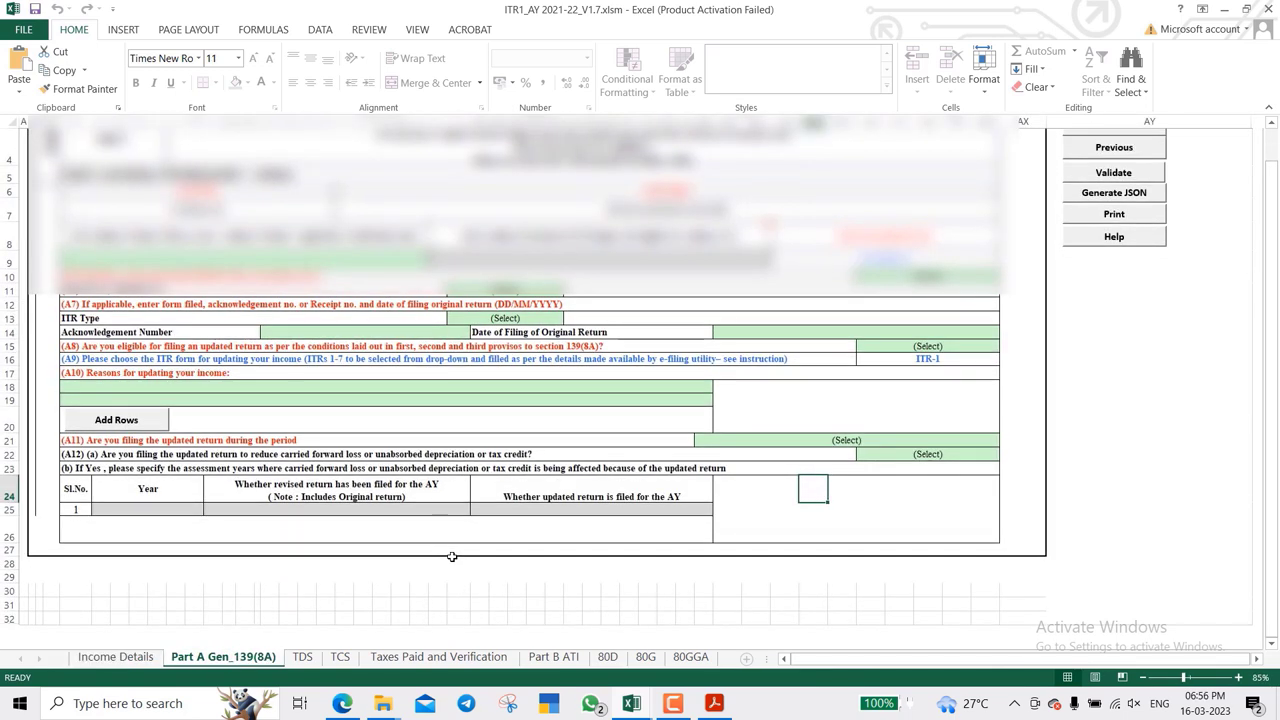
scroll(452, 556, up, 1)
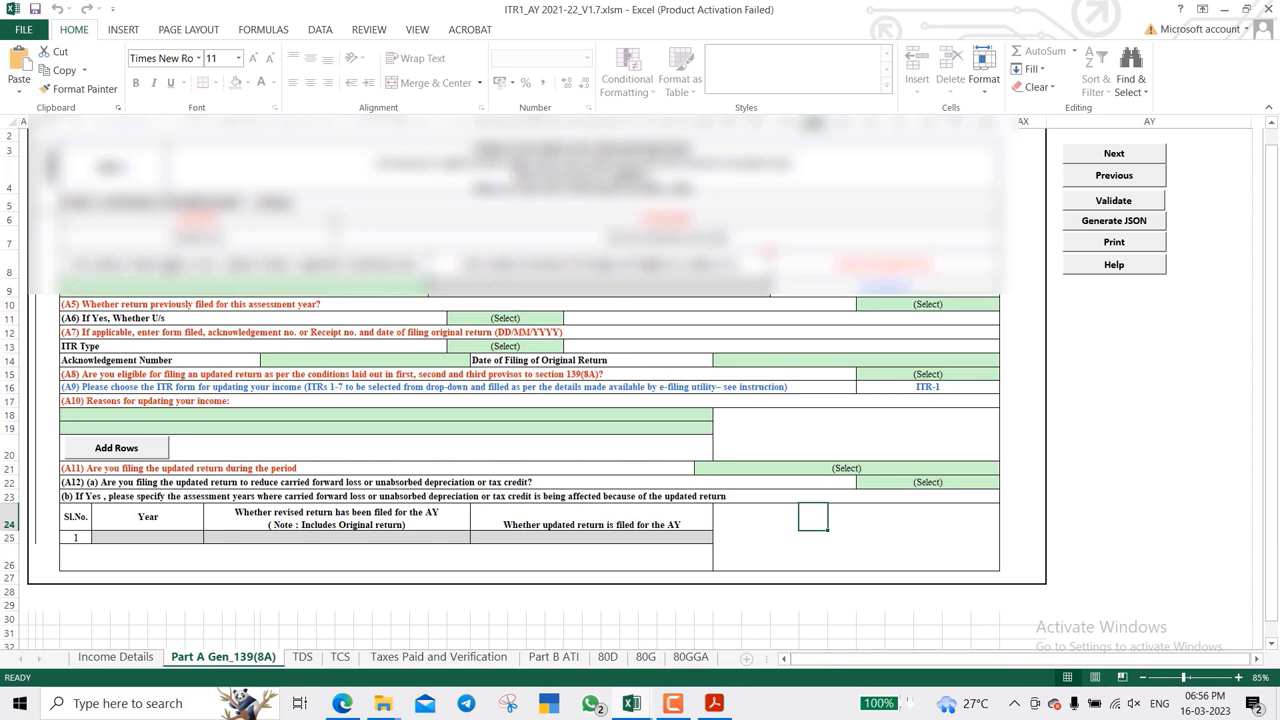
click(244, 290)
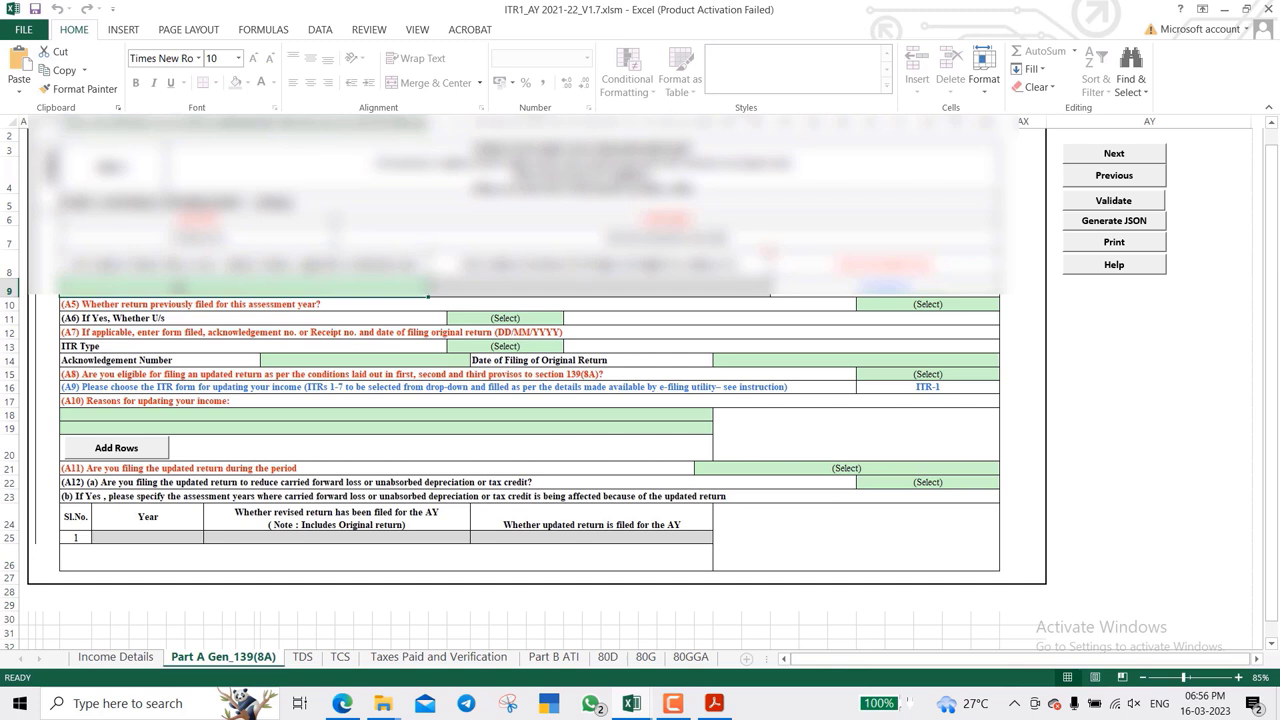
click(116, 657)
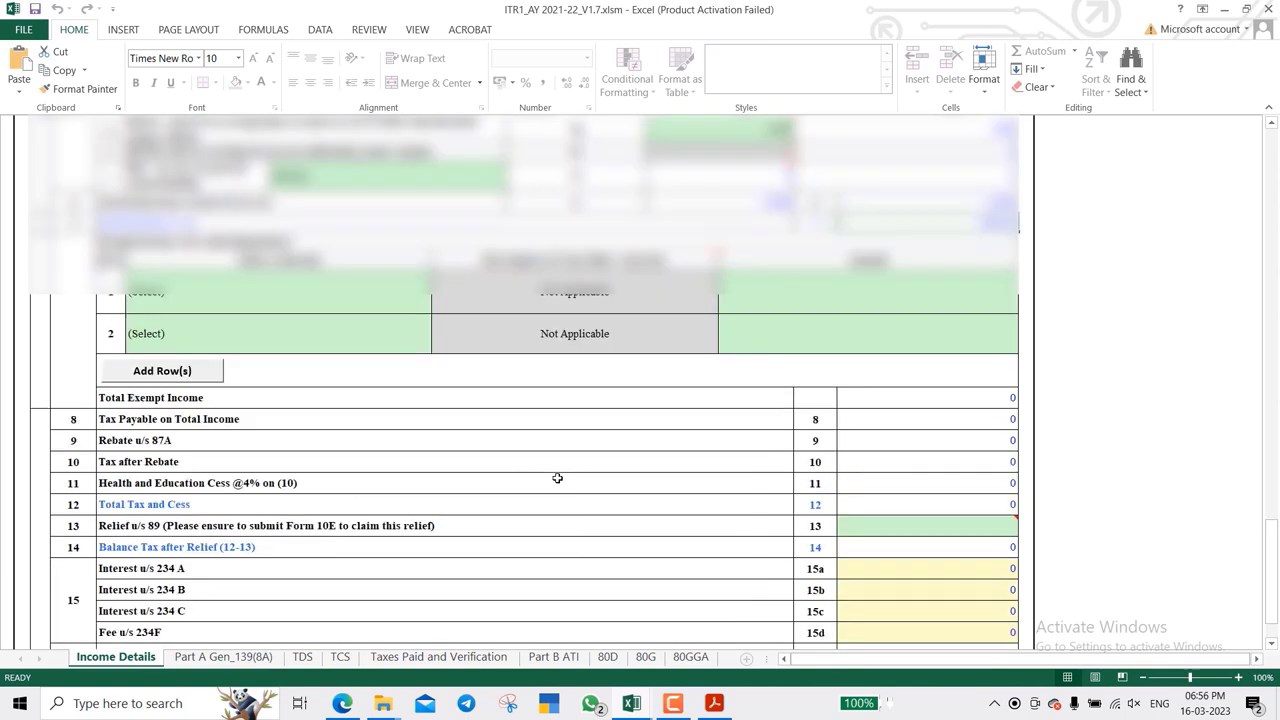
scroll(557, 478, up, 15)
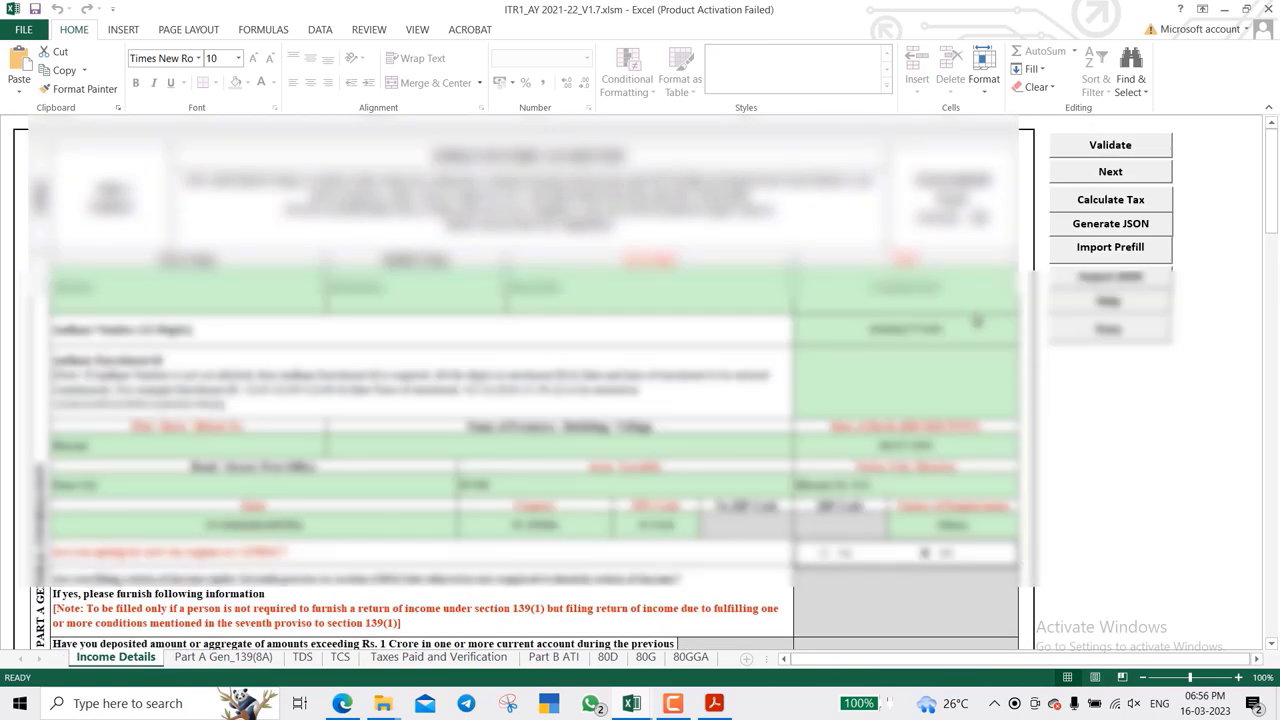
double_click(976, 321)
key(Escape)
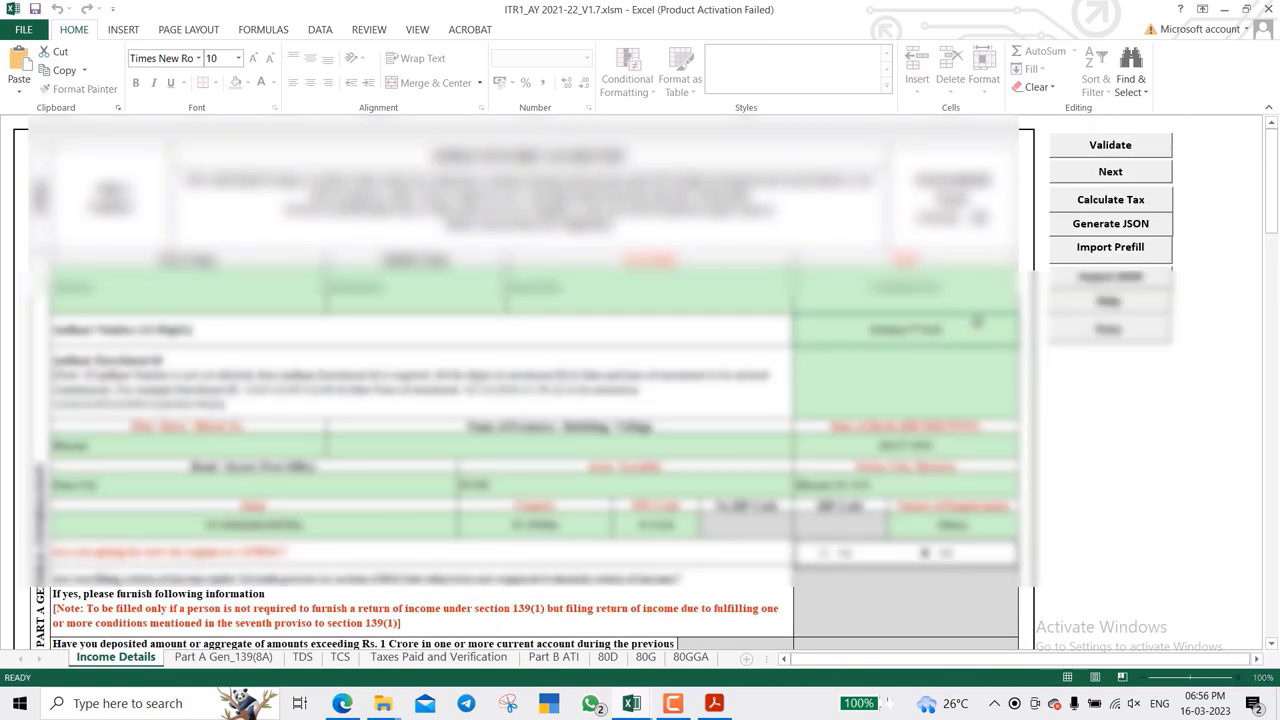
key(ctrl+Page_Down)
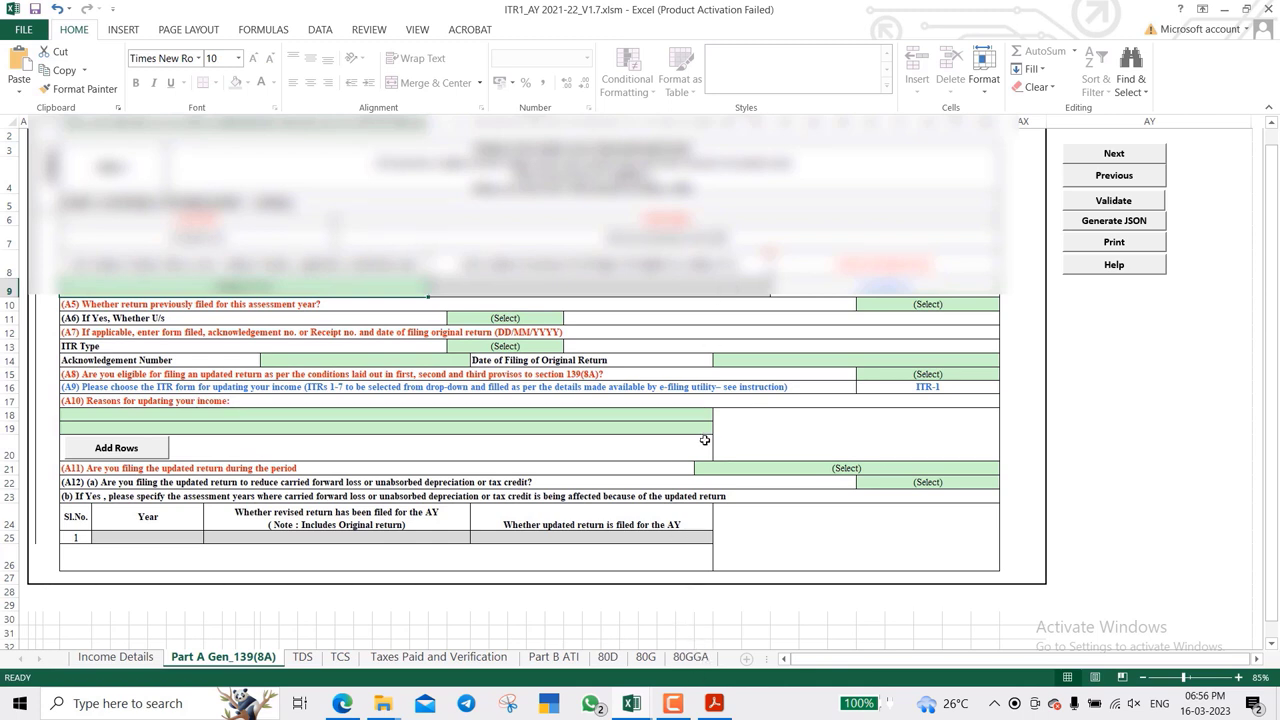
click(318, 307)
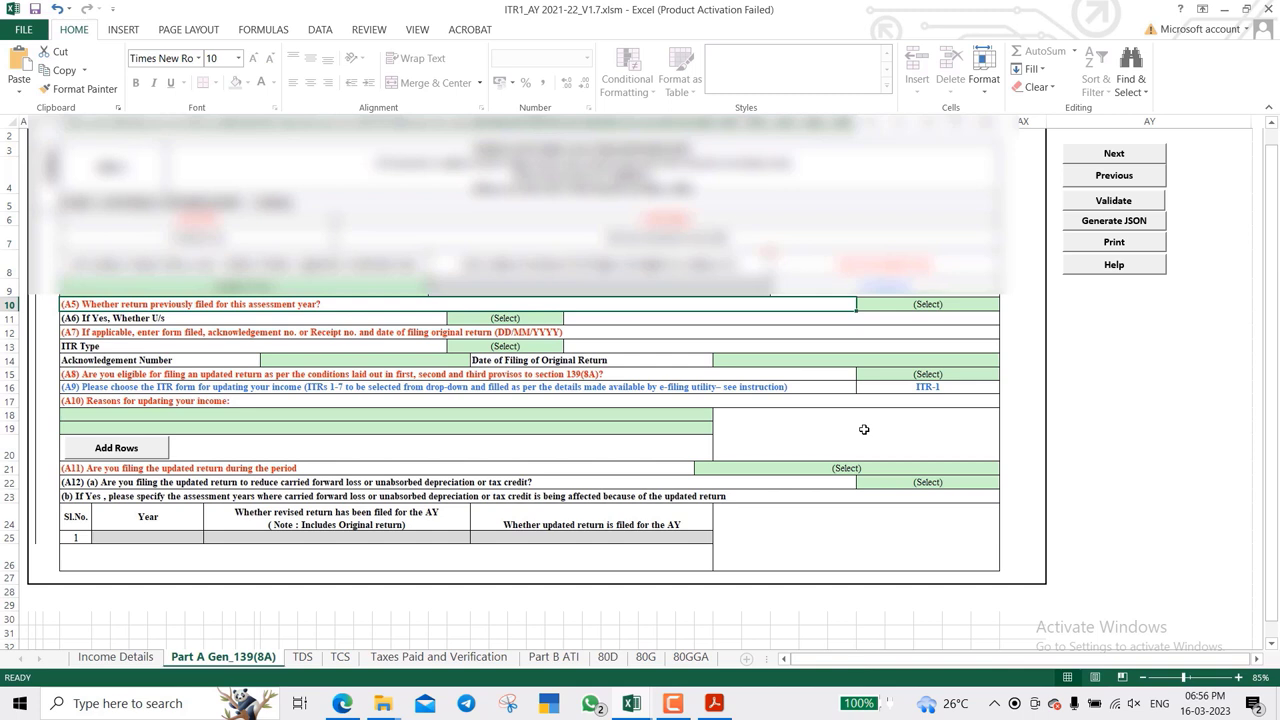
- Answer Yes to A5, with filing section 139(1) and original ITR type ITR1
key(Tab)
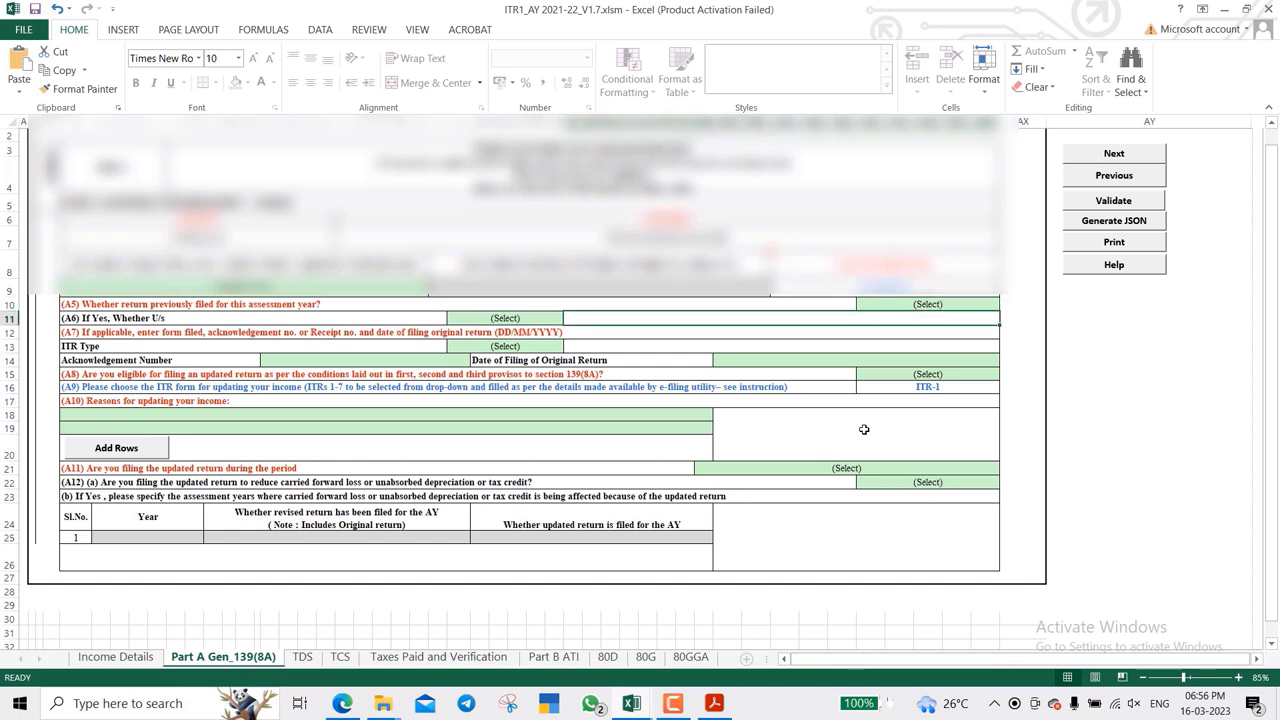
key(alt+Down)
key(Down)
key(alt+Down)
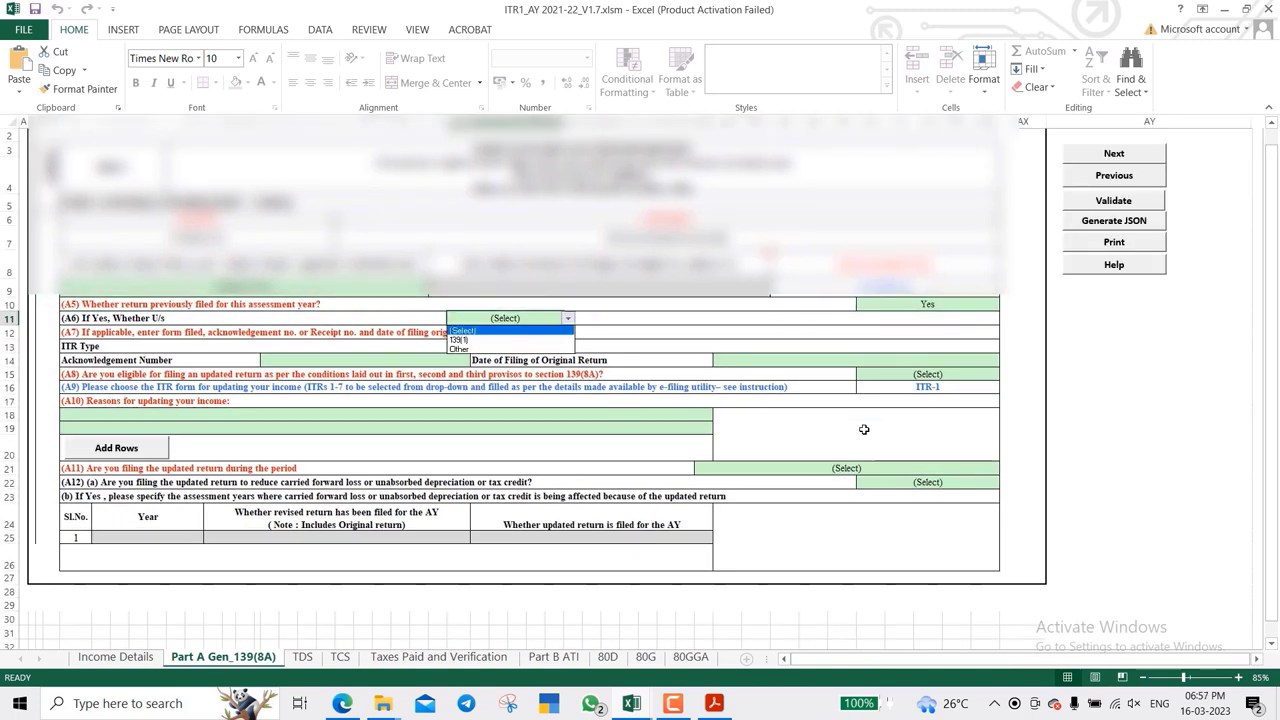
key(Down)
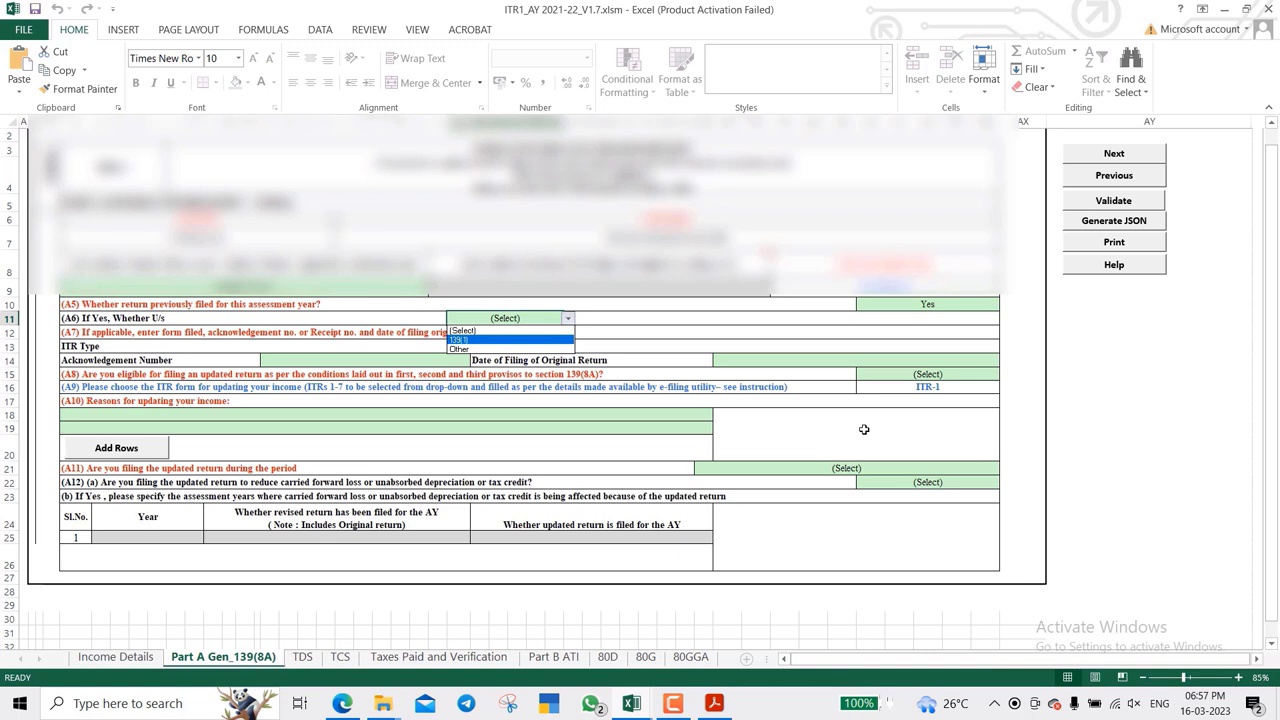
key(Down)
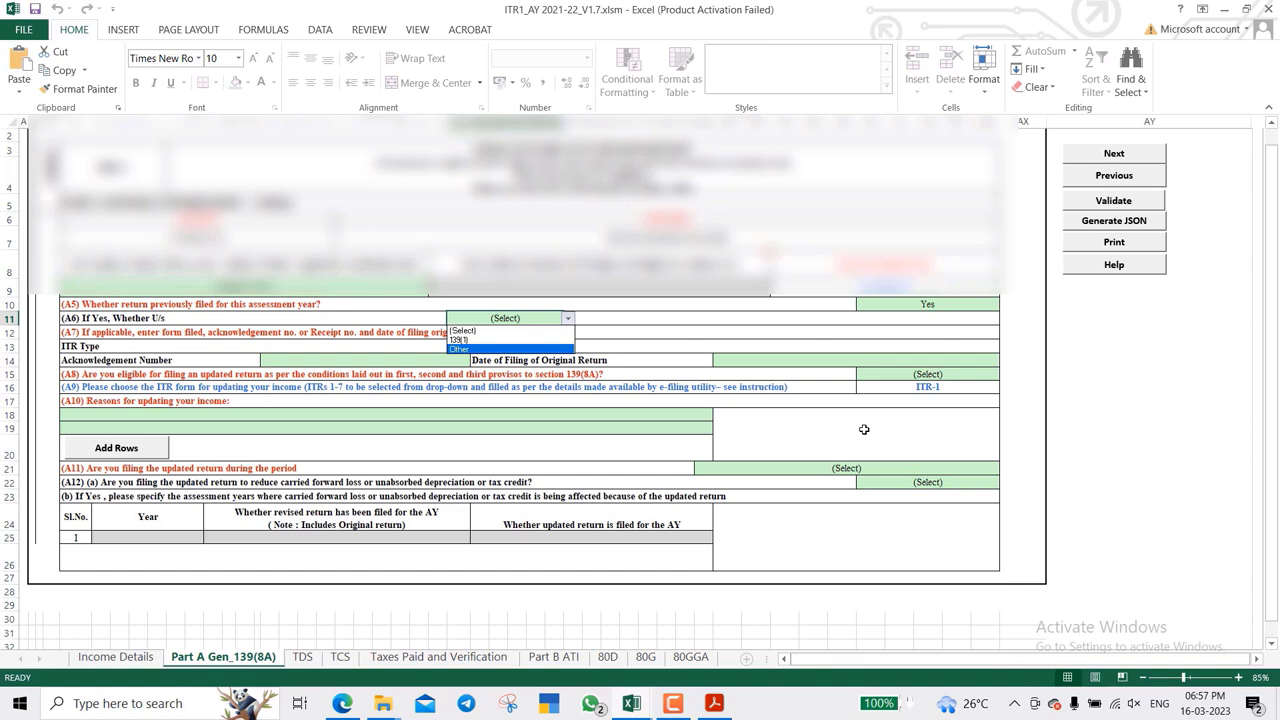
key(Up)
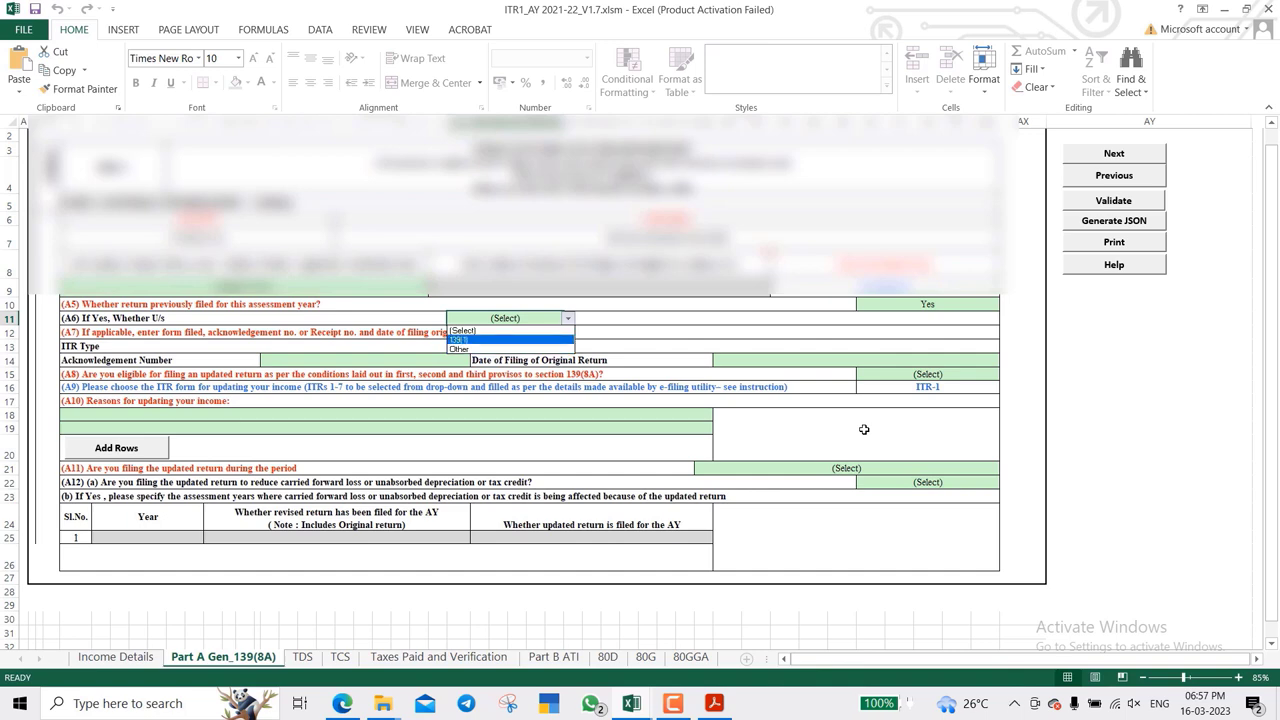
key(Return)
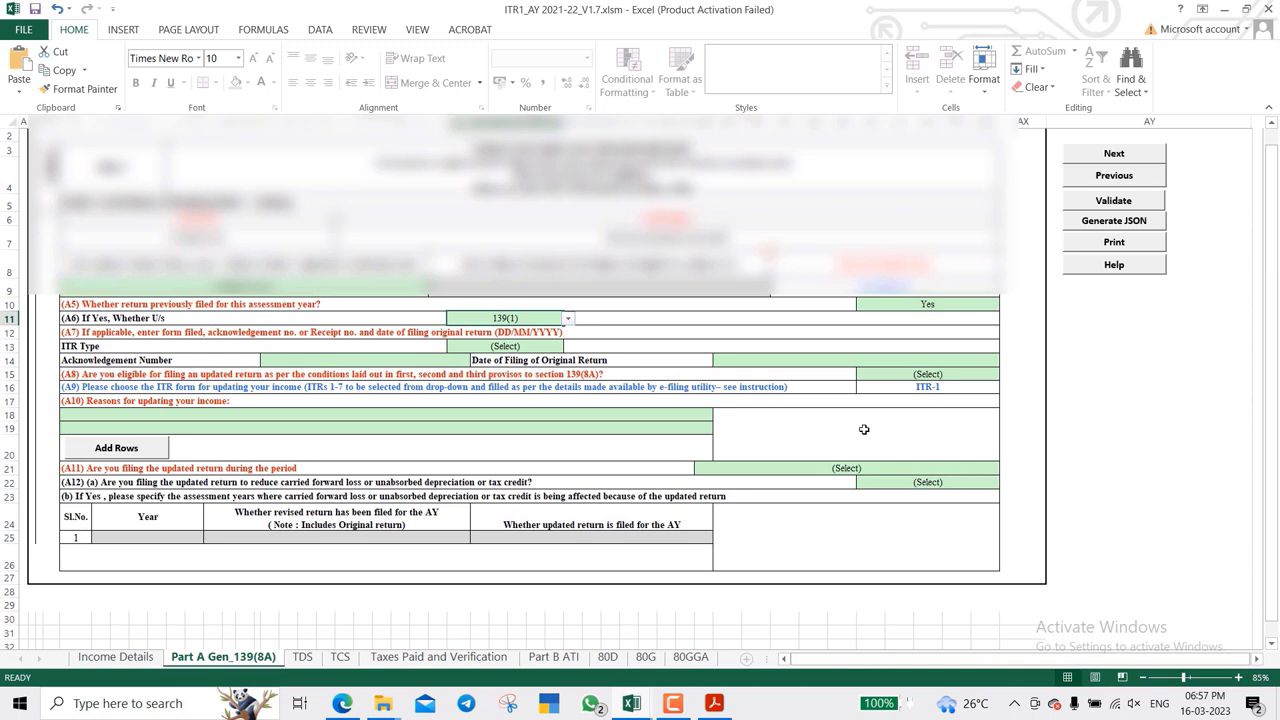
key(Down)
key(Down)
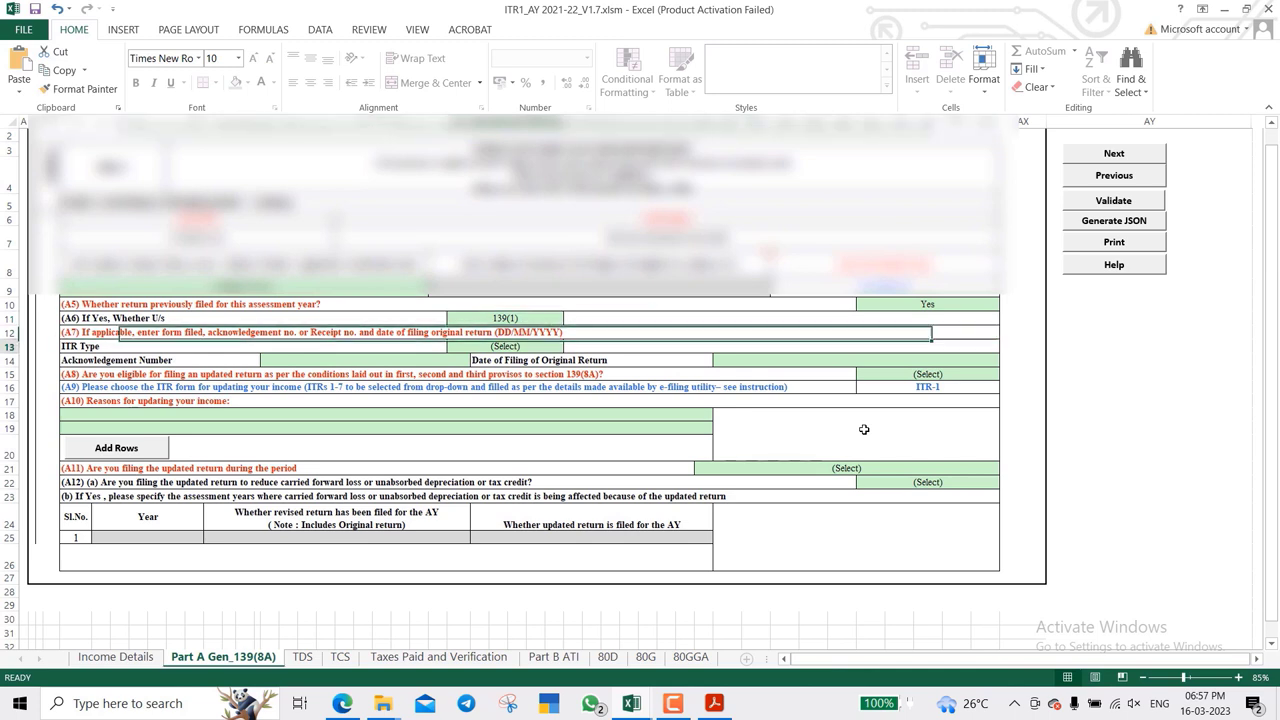
key(alt+Down)
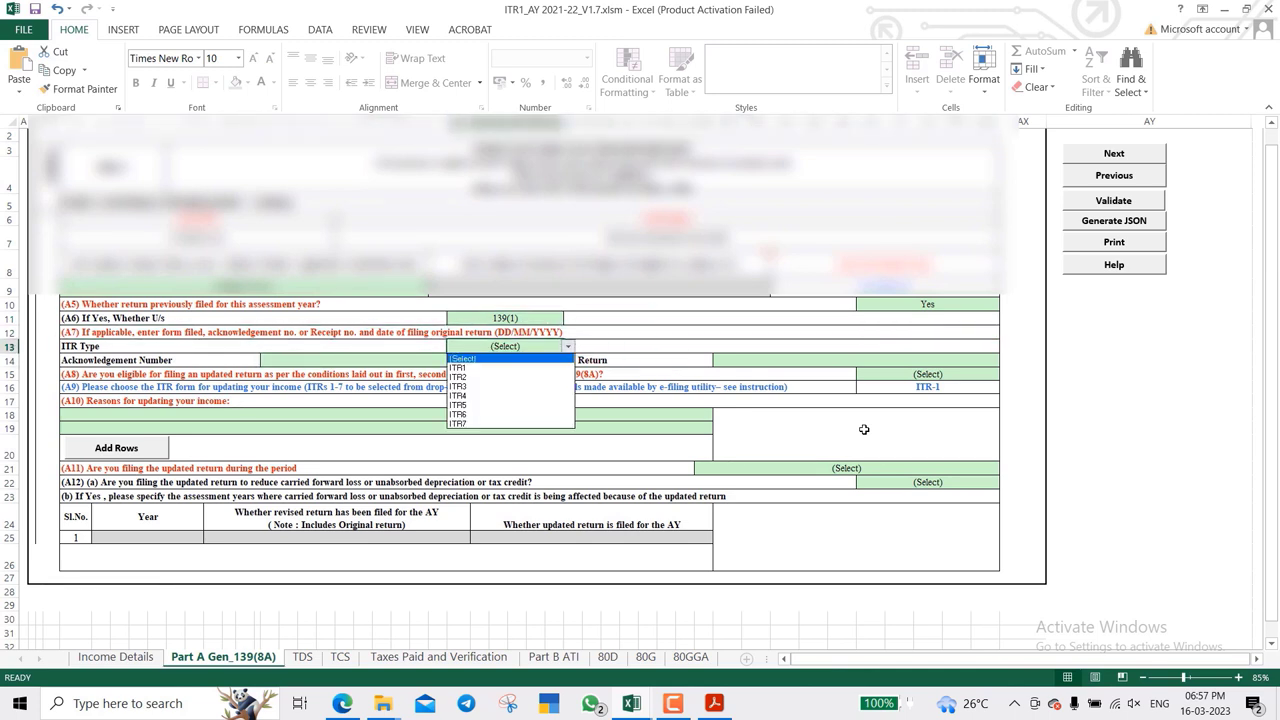
key(Down)
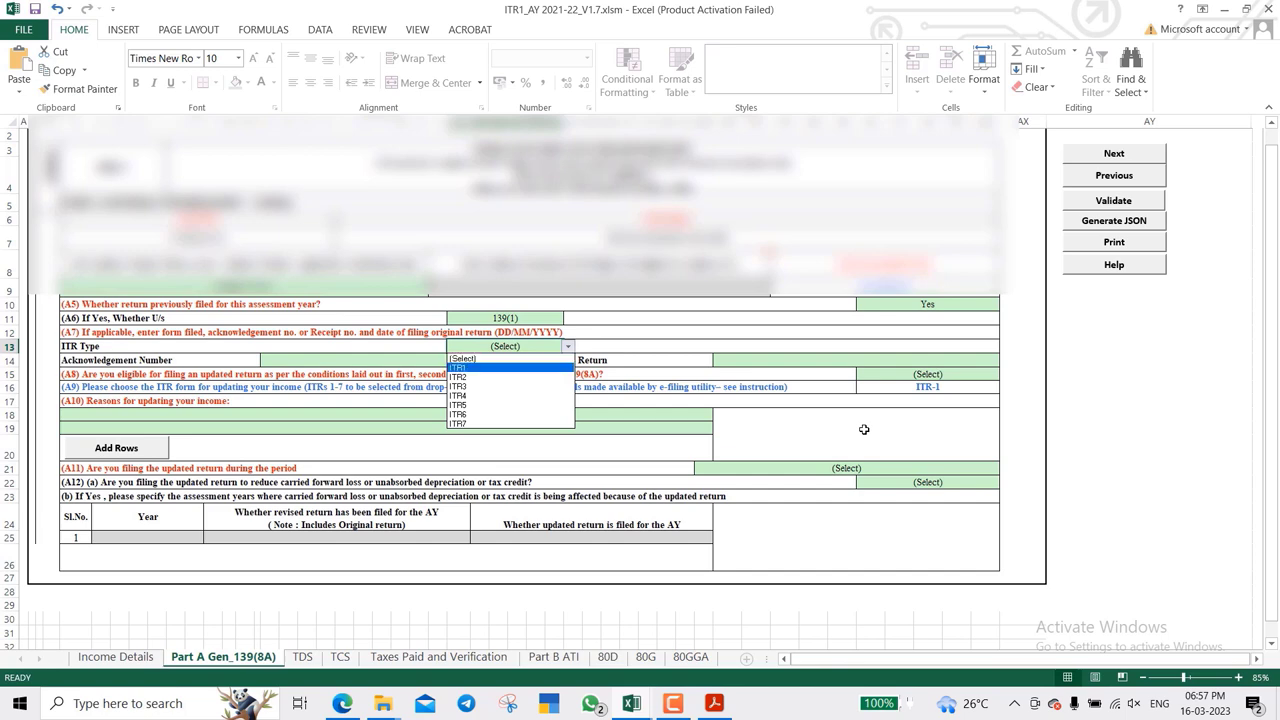
key(Return)
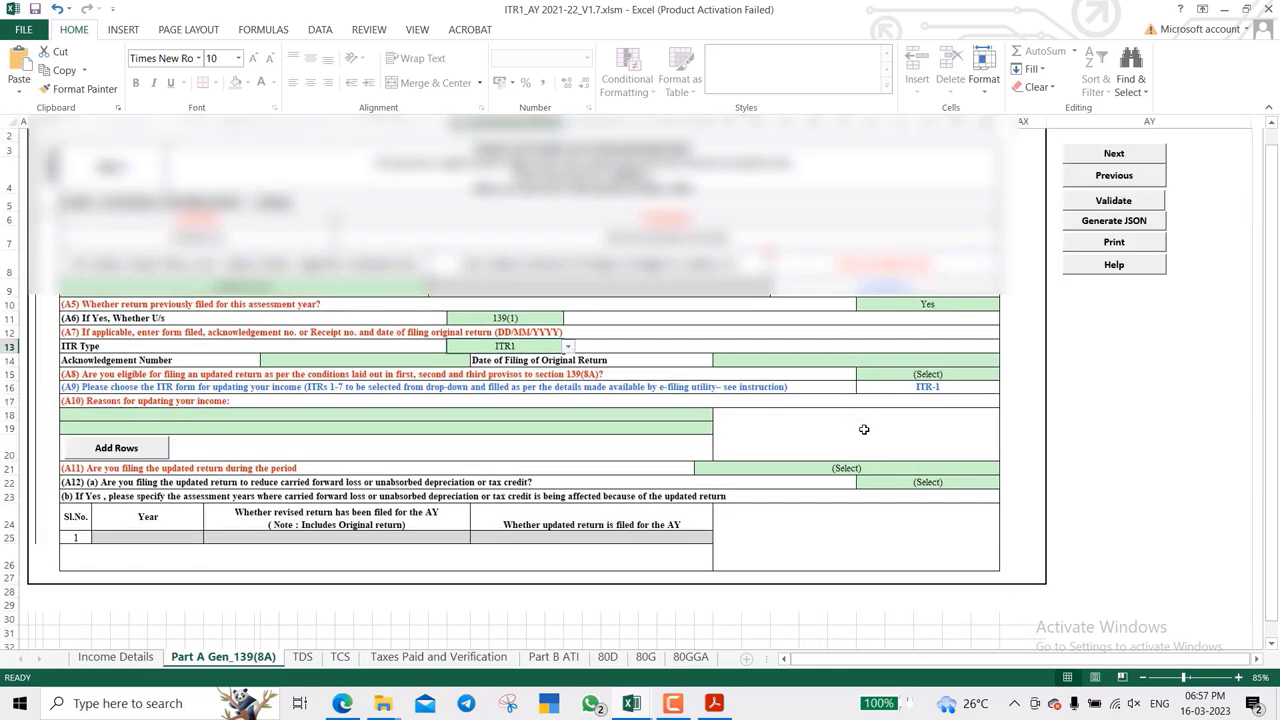
- Change the A5 previously-filed answer to No
key(Down)
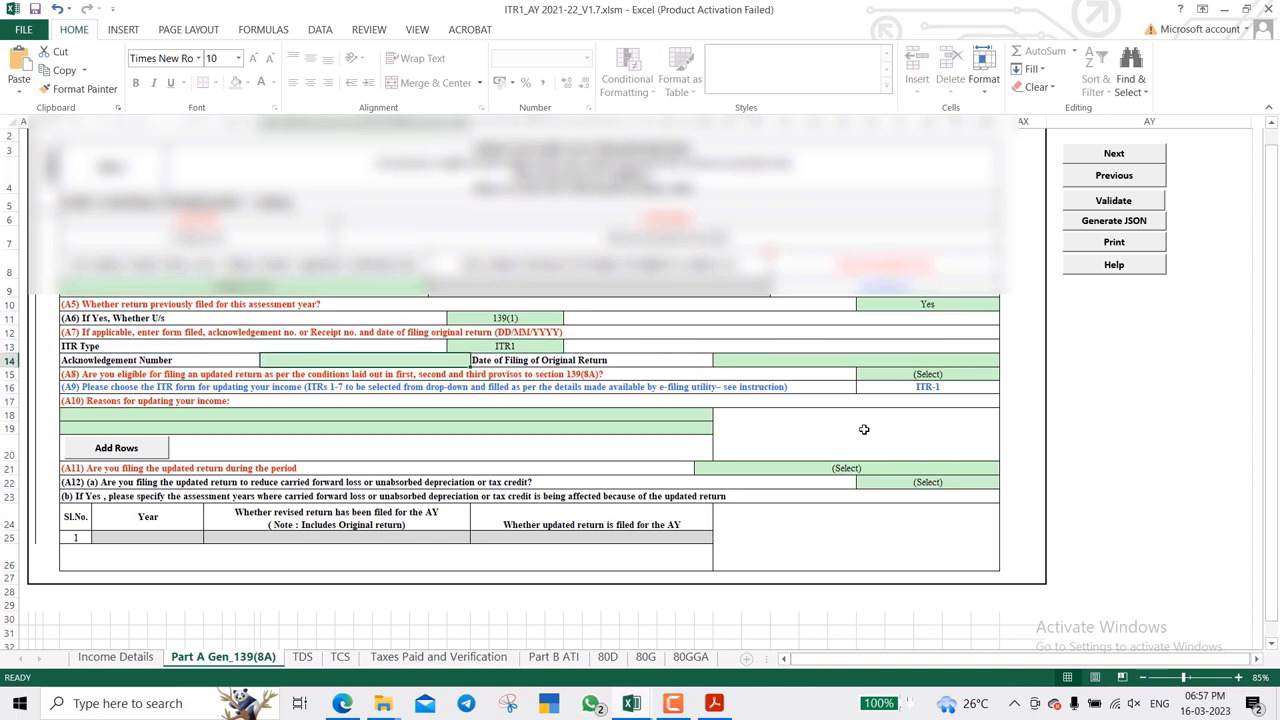
key(Right)
key(Right)
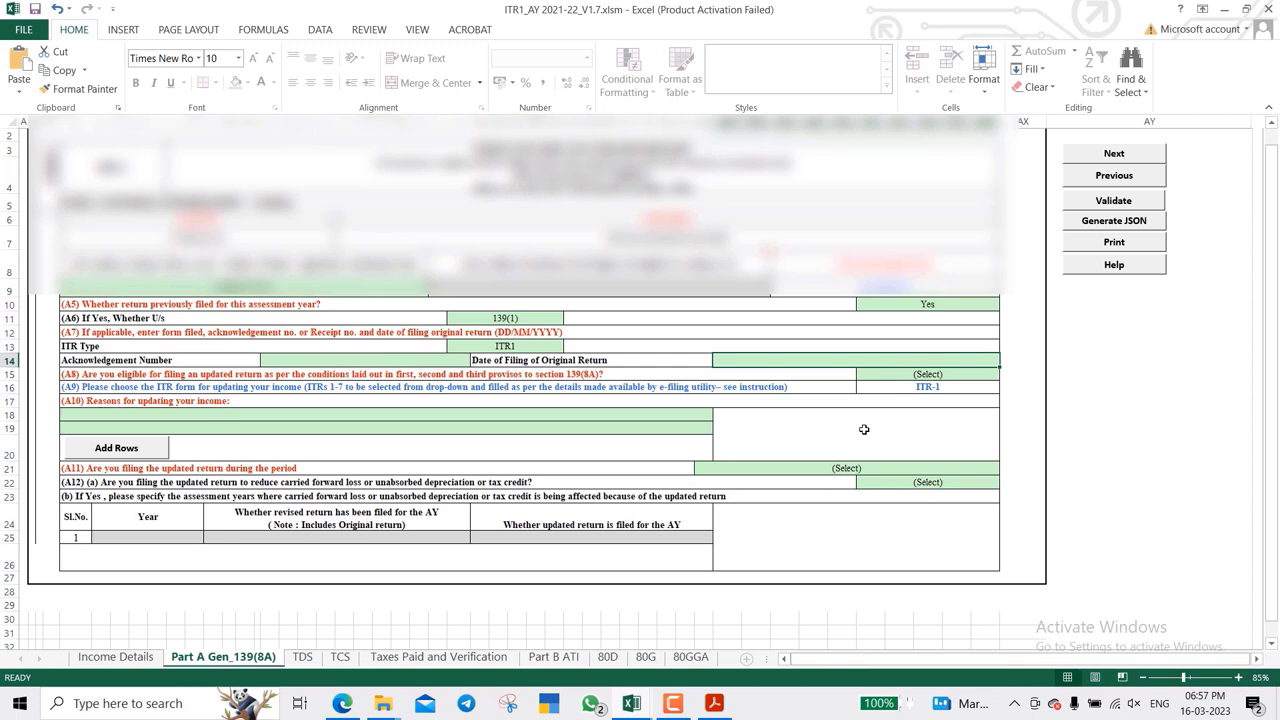
key(Up)
key(Up)
key(Up)
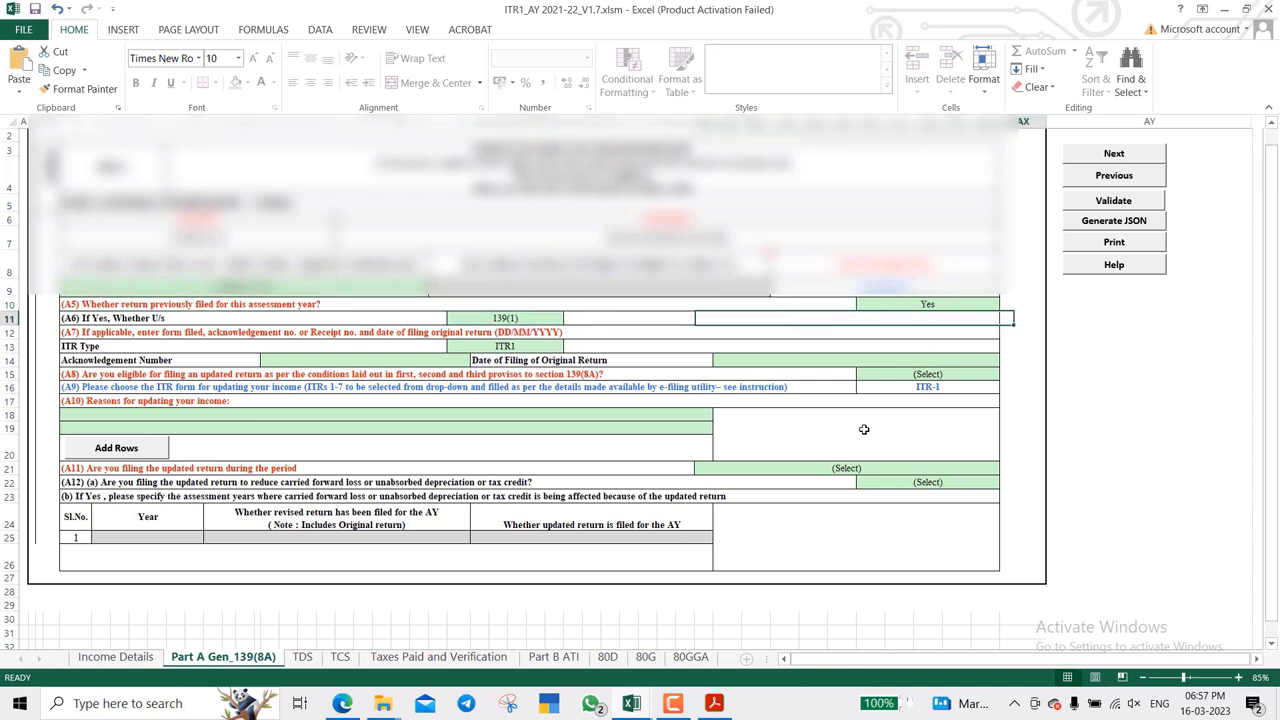
key(Up)
key(alt+Down)
key(Down)
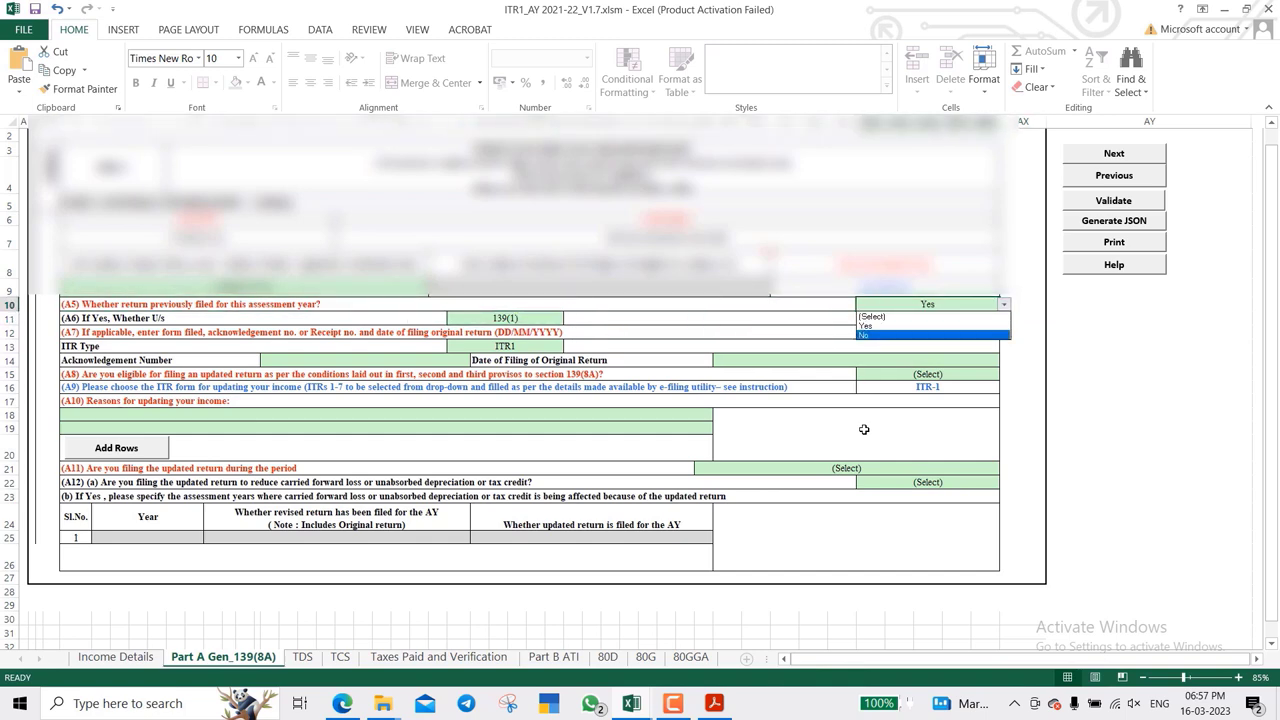
key(Return)
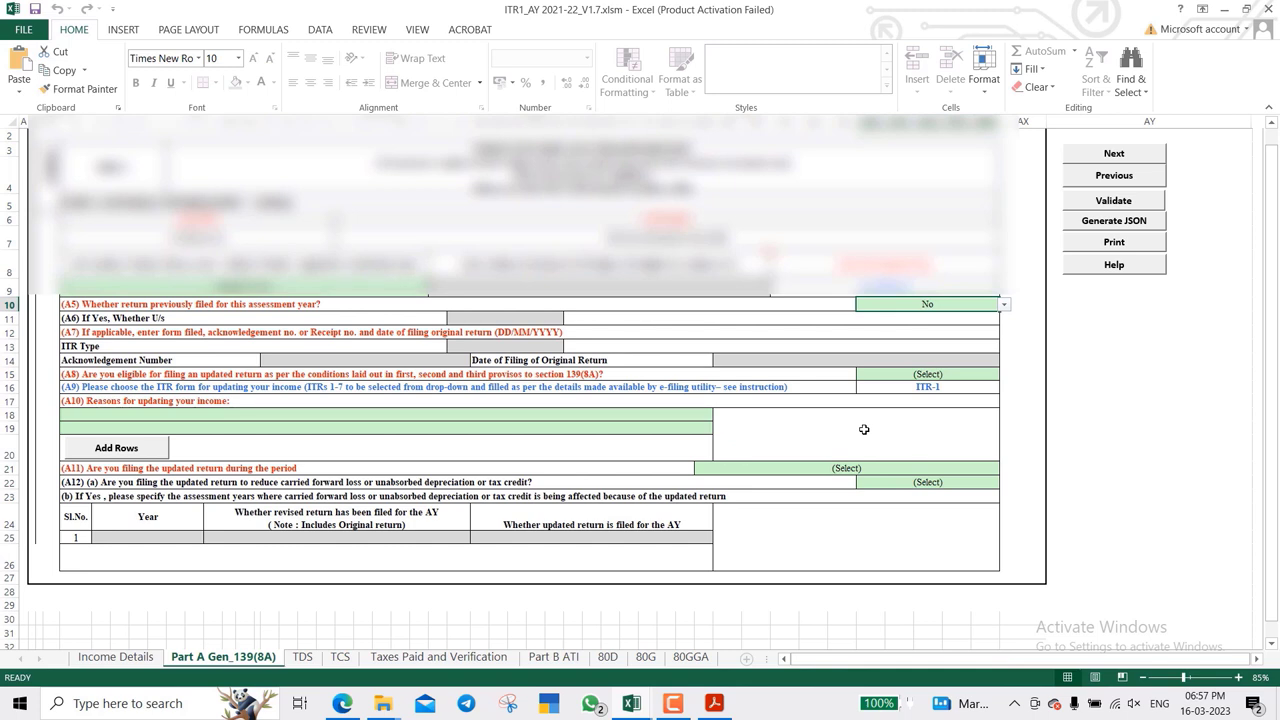
- Answer Yes to the A8 updated-return eligibility question
key(Down)
key(Down)
key(Down)
key(Down)
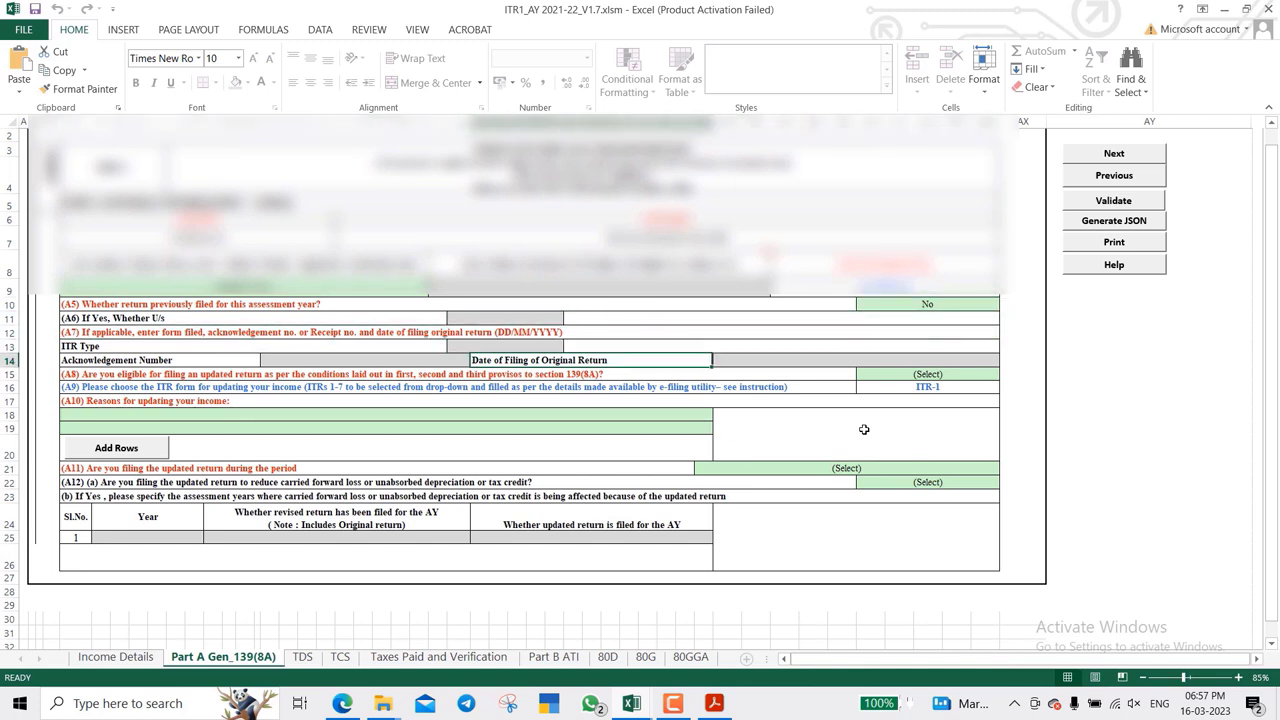
key(Down)
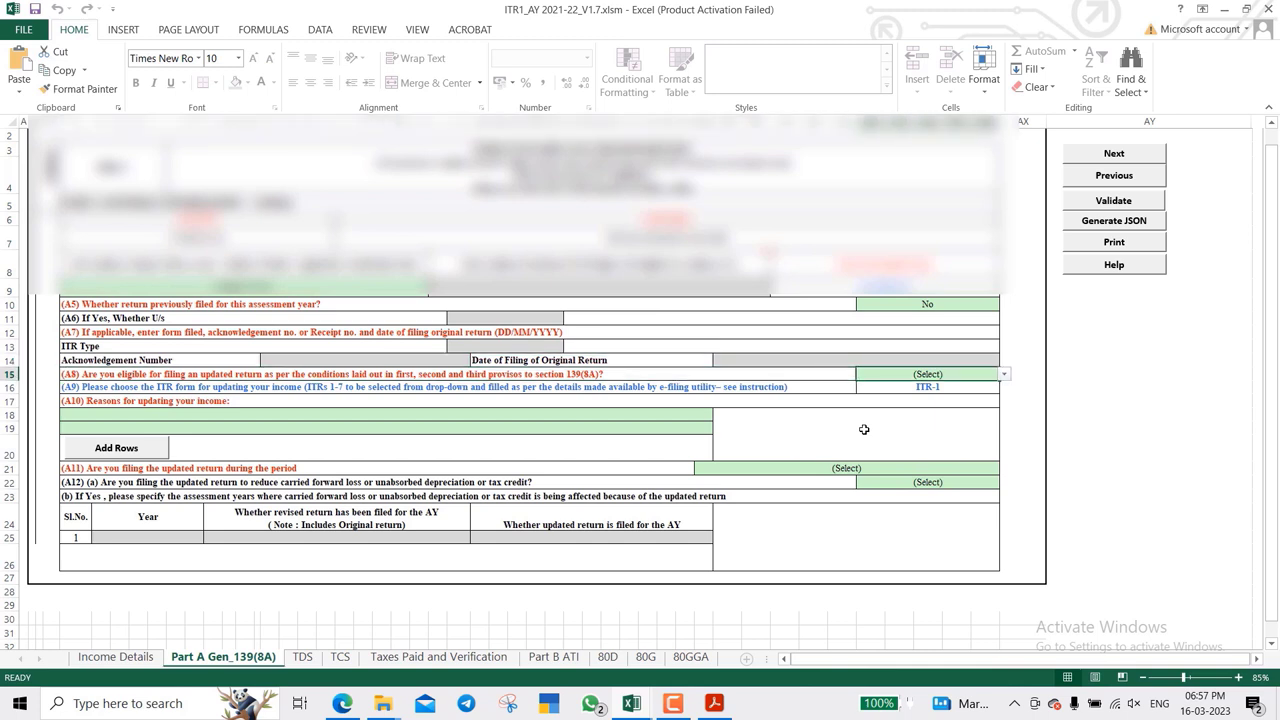
key(alt+Down)
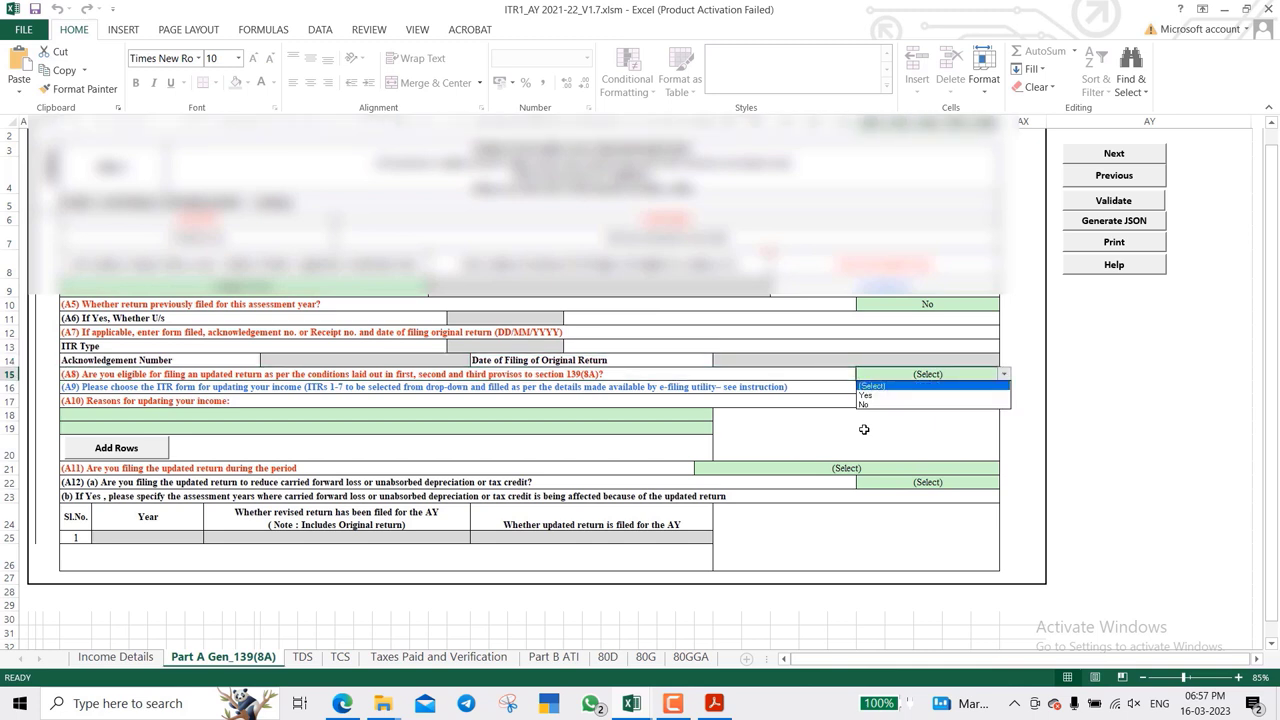
key(Down)
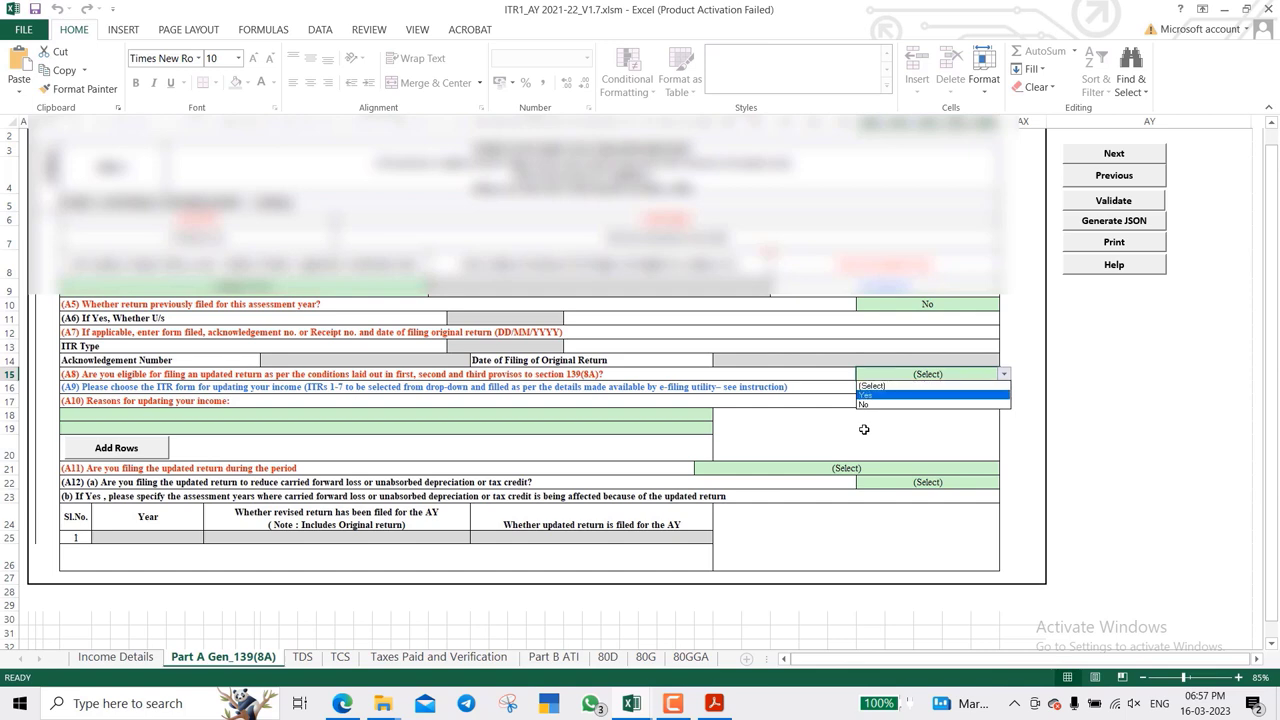
key(Return)
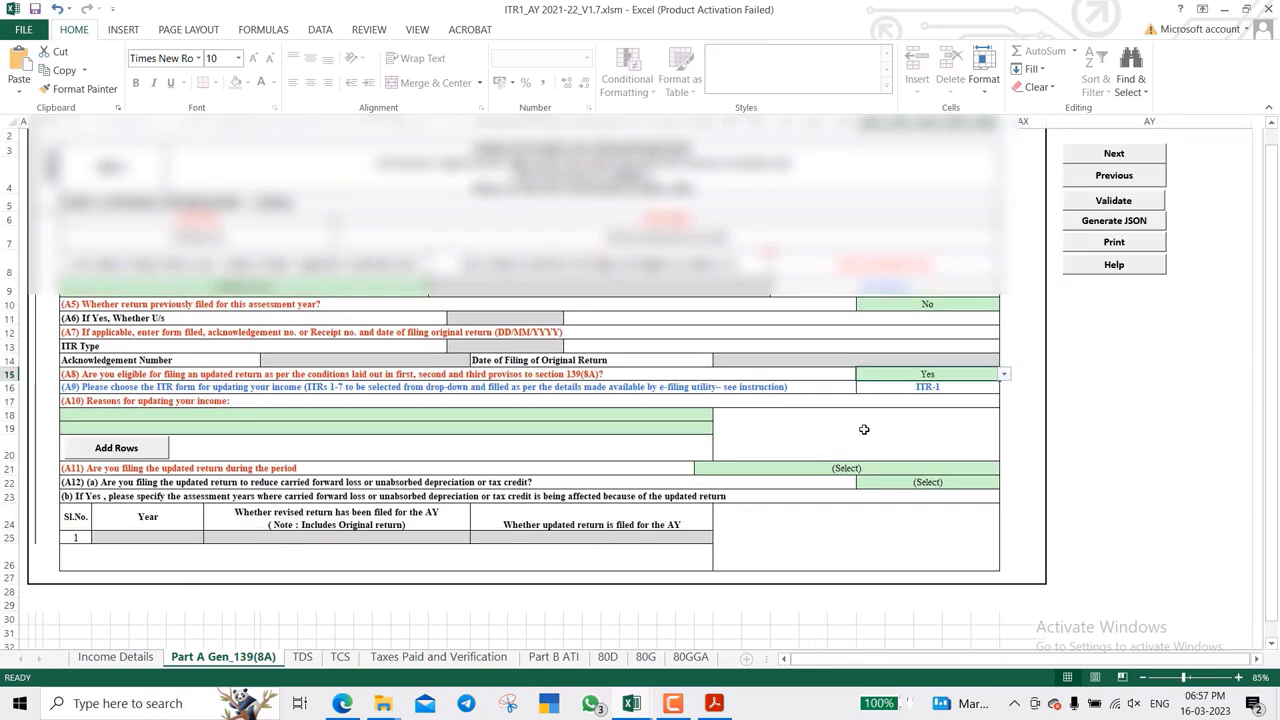
- Set the A10 reason for updating to 'Return previously not filed'
key(Tab)
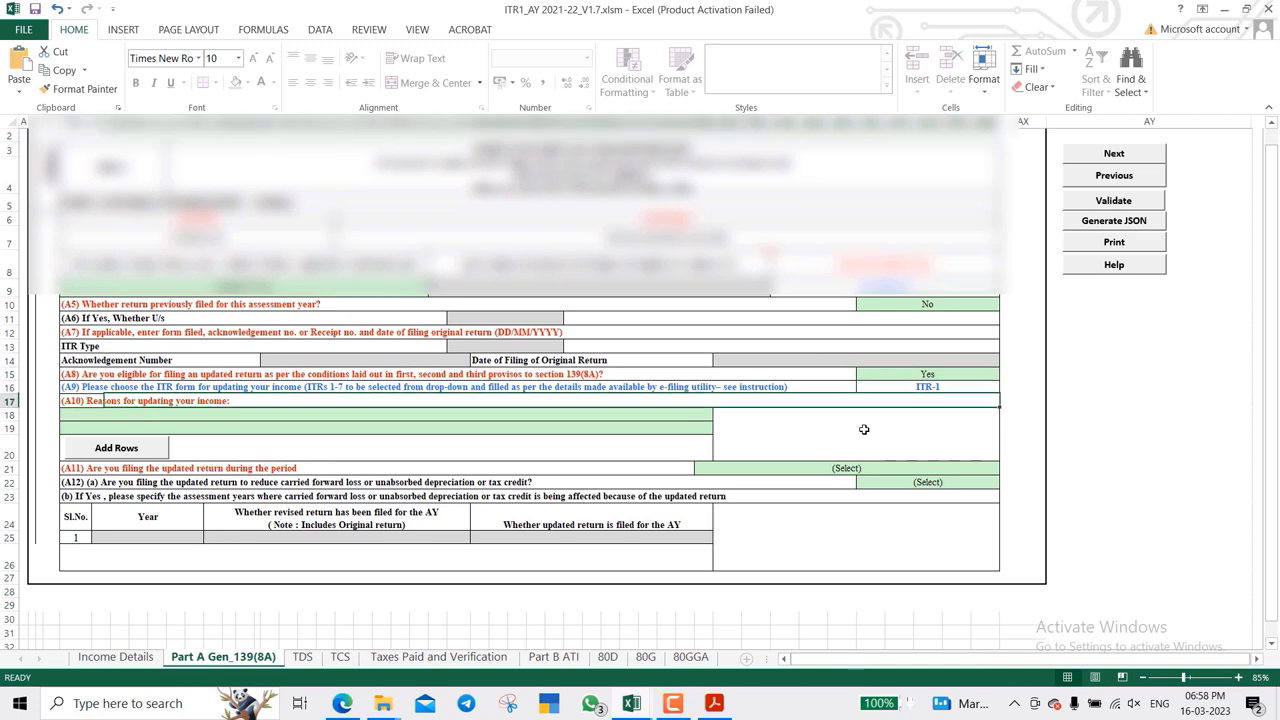
key(Tab)
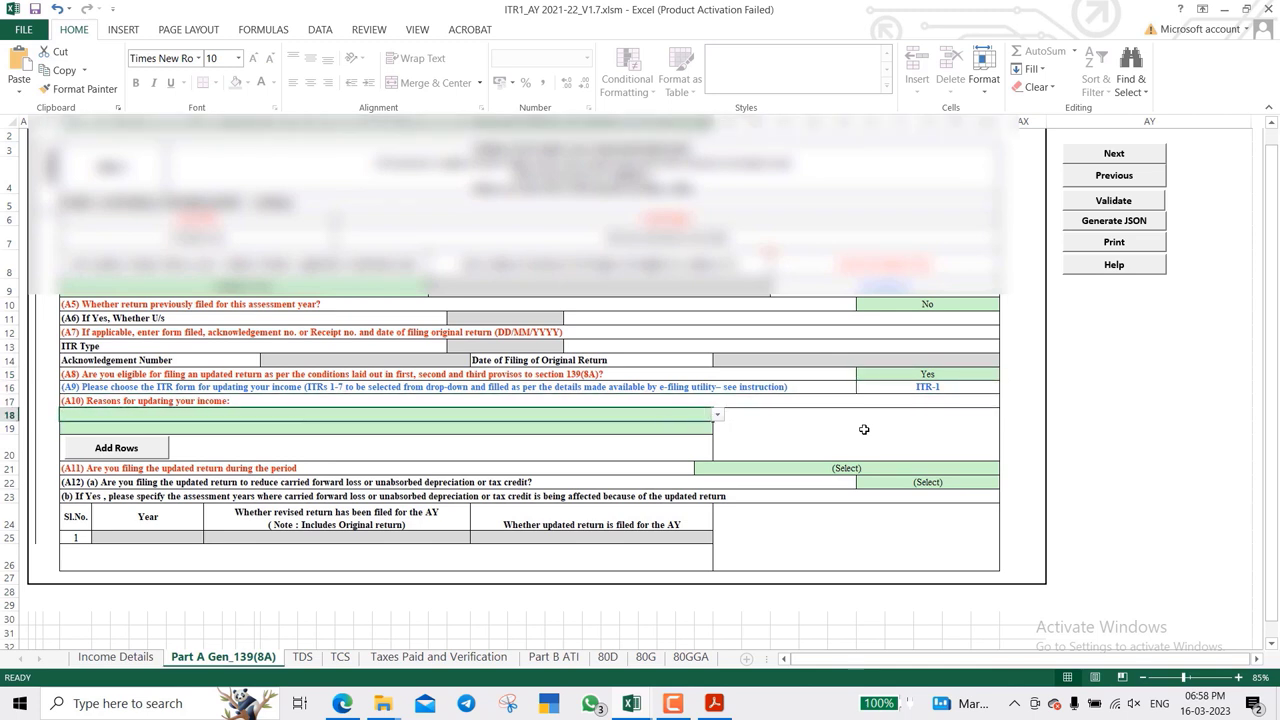
key(alt+Down)
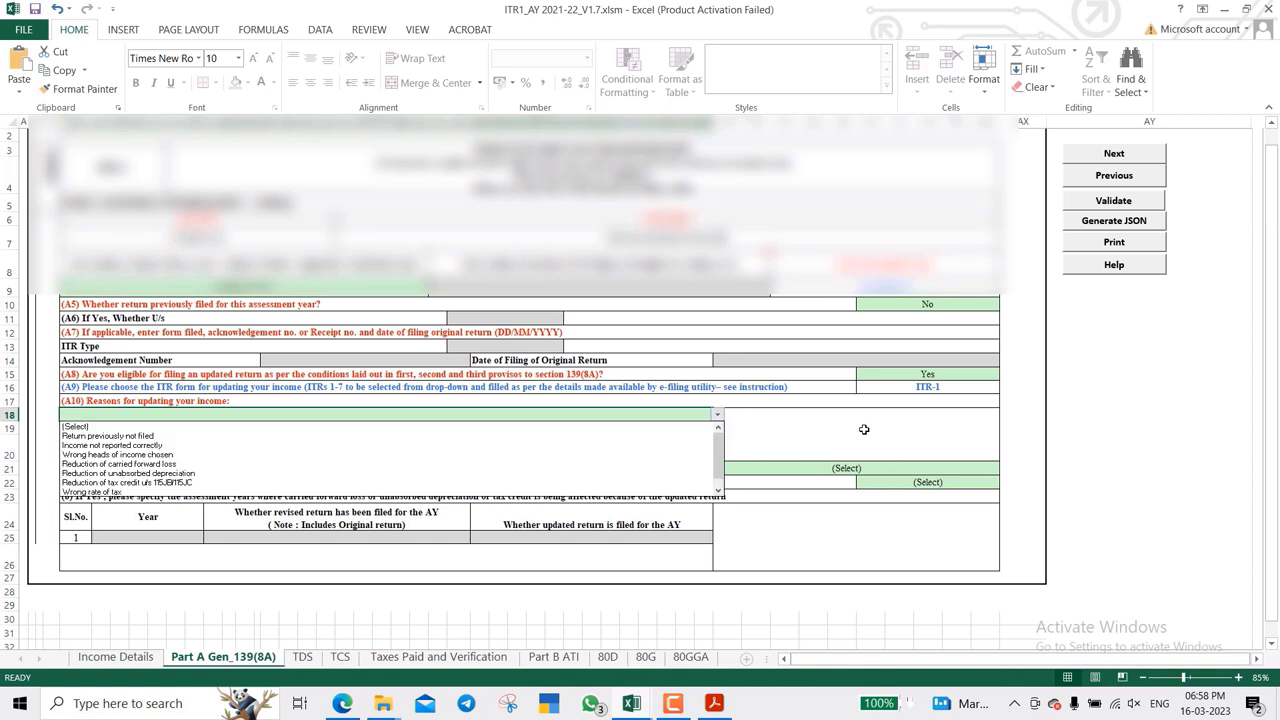
key(Down)
key(Down)
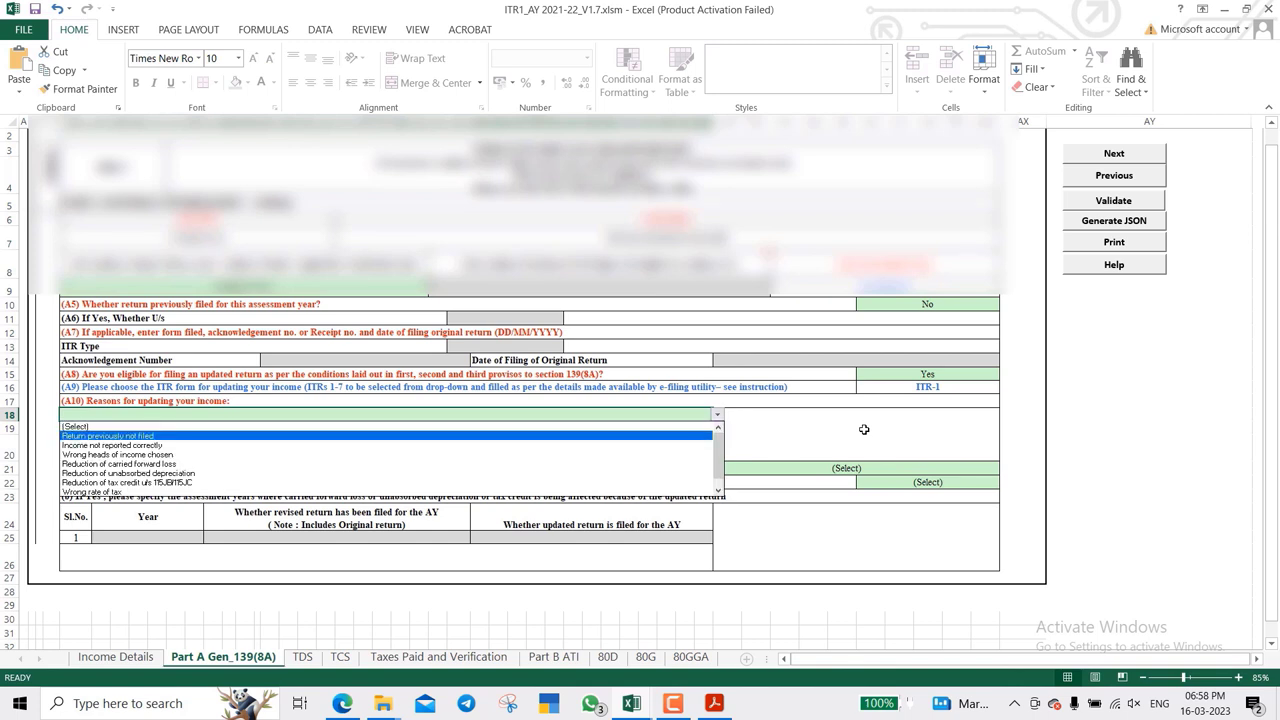
key(Down)
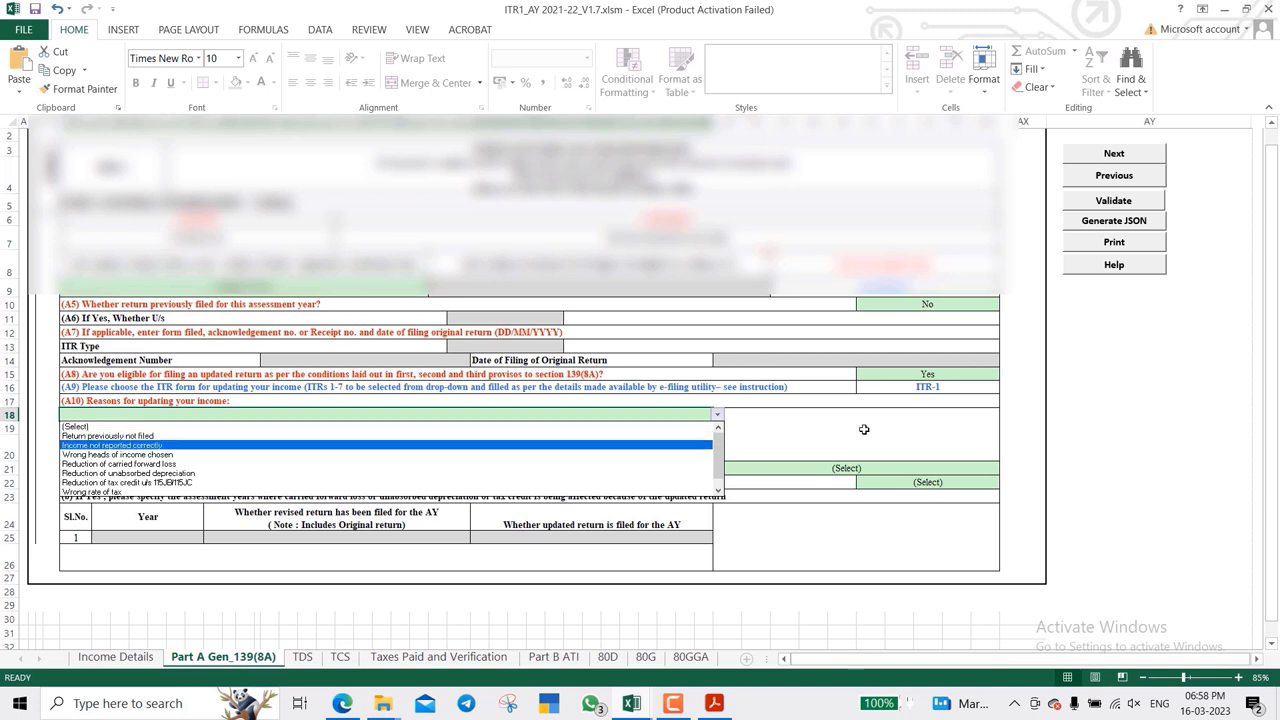
key(Down)
key(Down)
key(Down)
key(Down)
key(Down)
key(Down)
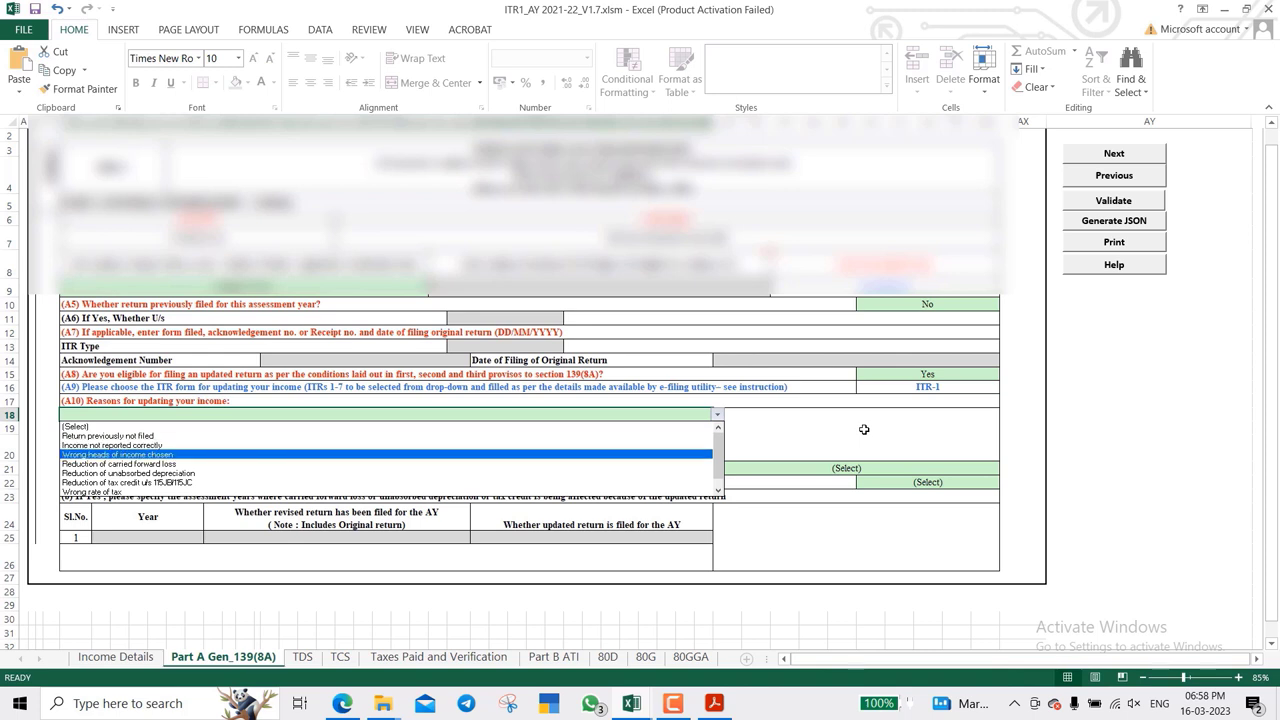
key(Up)
key(Up)
key(Up)
key(Up)
key(Up)
key(Up)
key(Up)
key(Up)
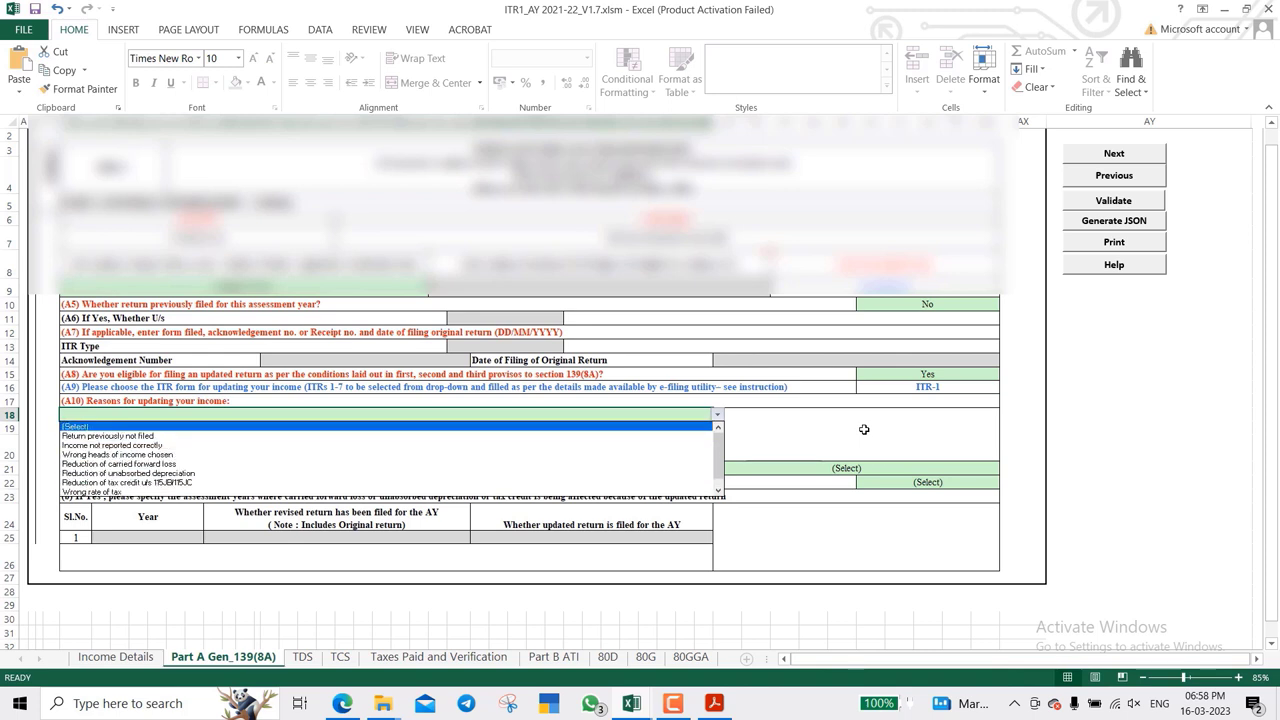
key(Down)
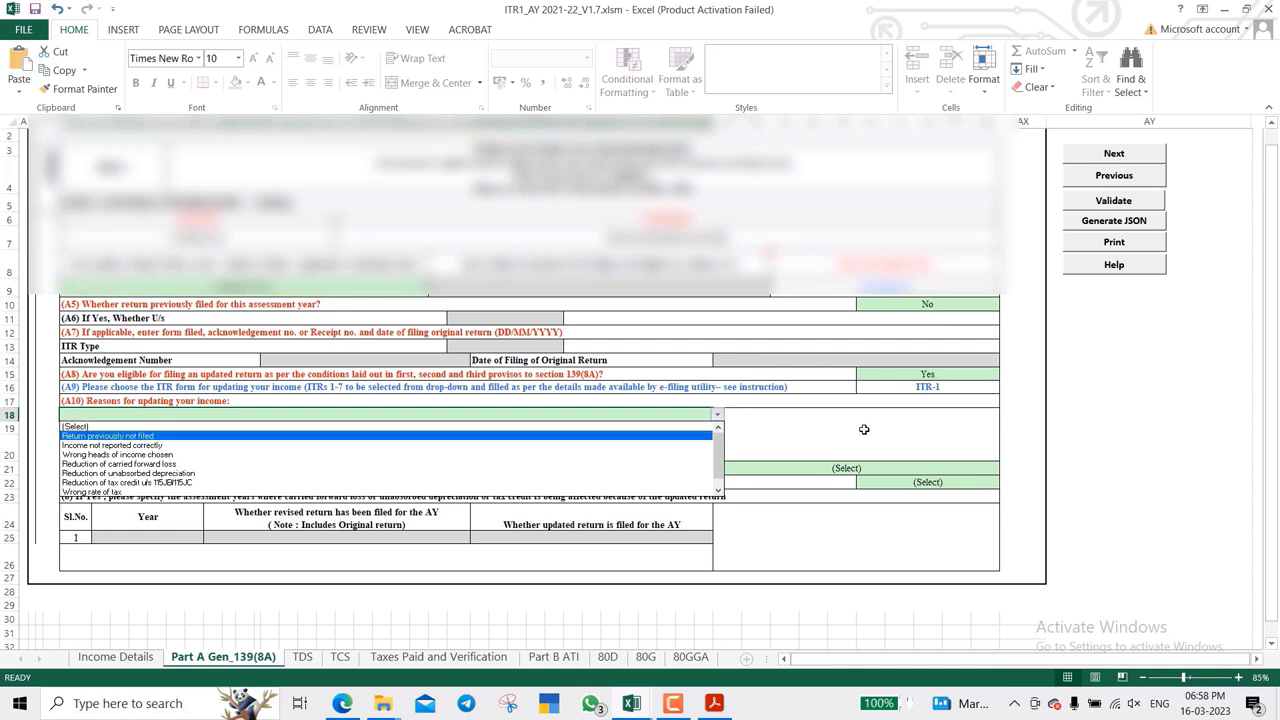
key(Return)
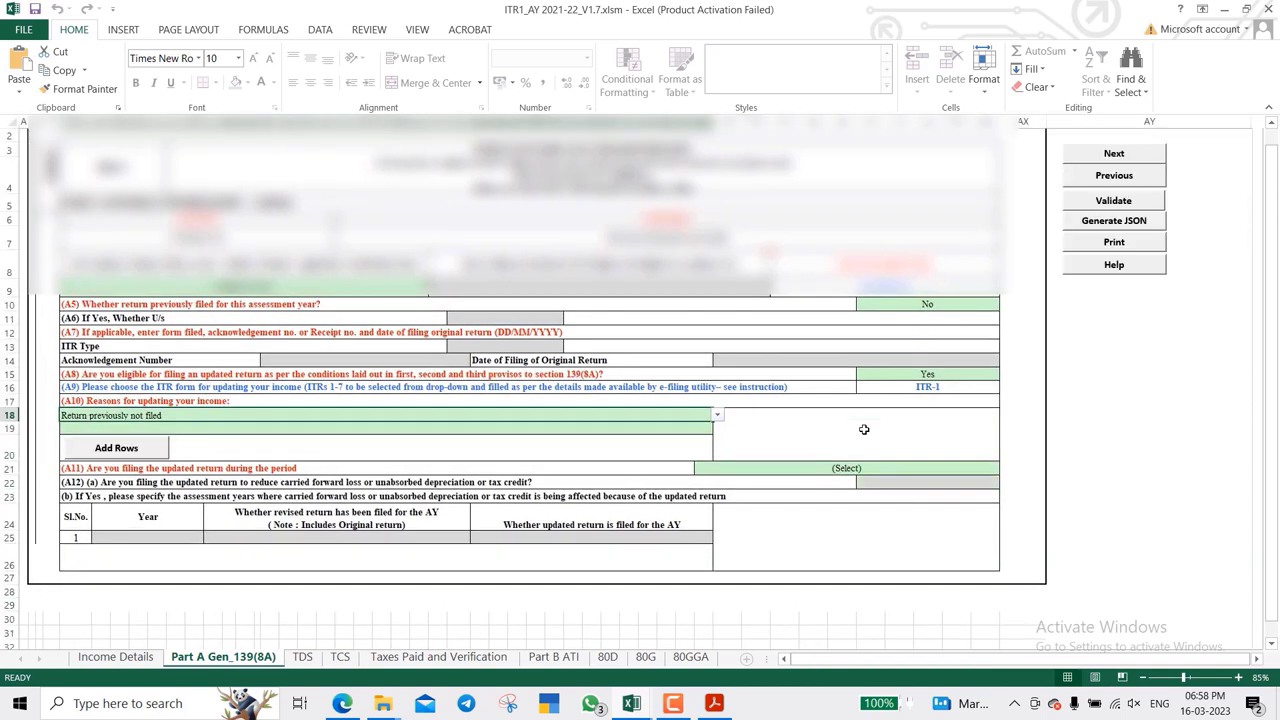
- Choose 'Up to 12 months from the end of Relevant Assessment Year' for the A11 filing period
click(684, 694)
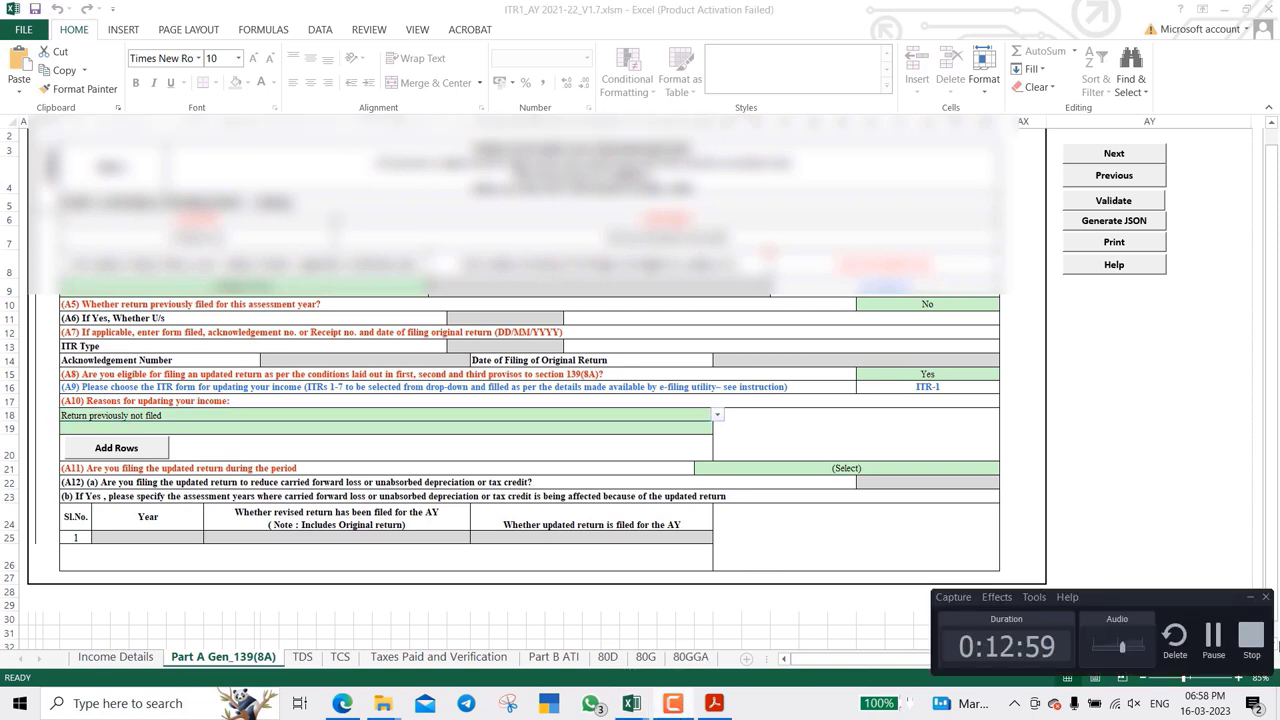
click(1213, 640)
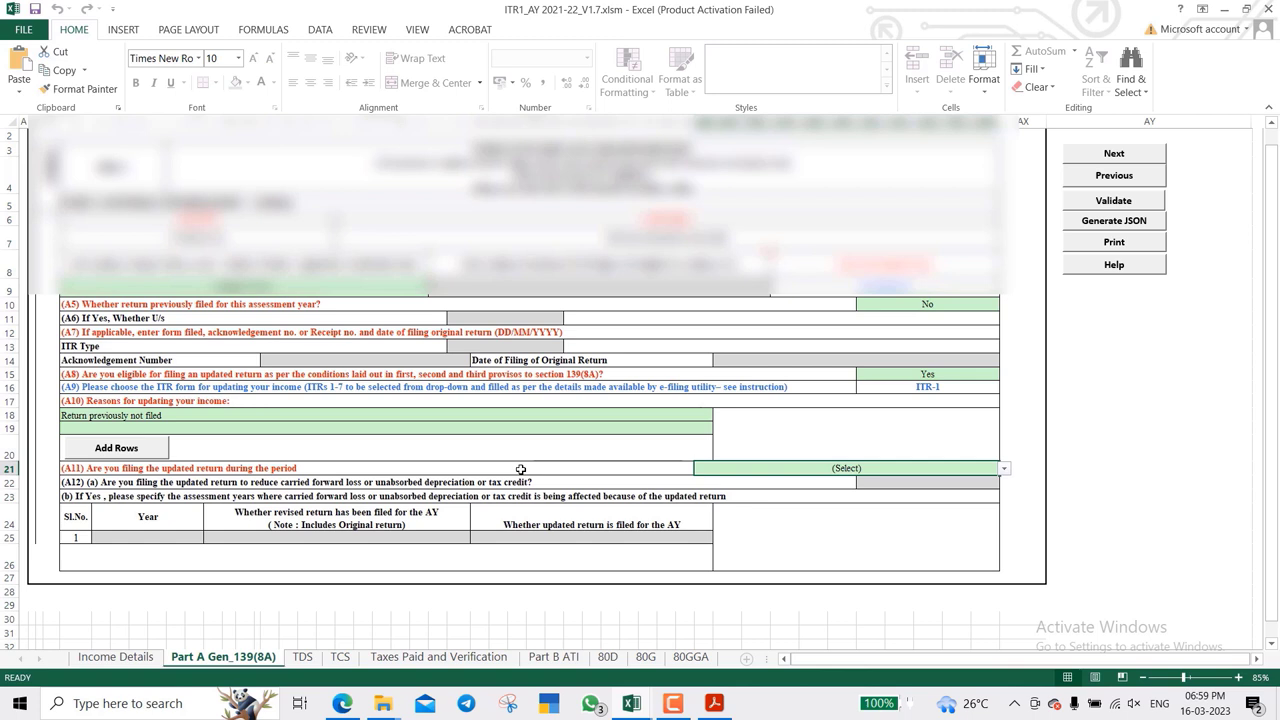
click(894, 284)
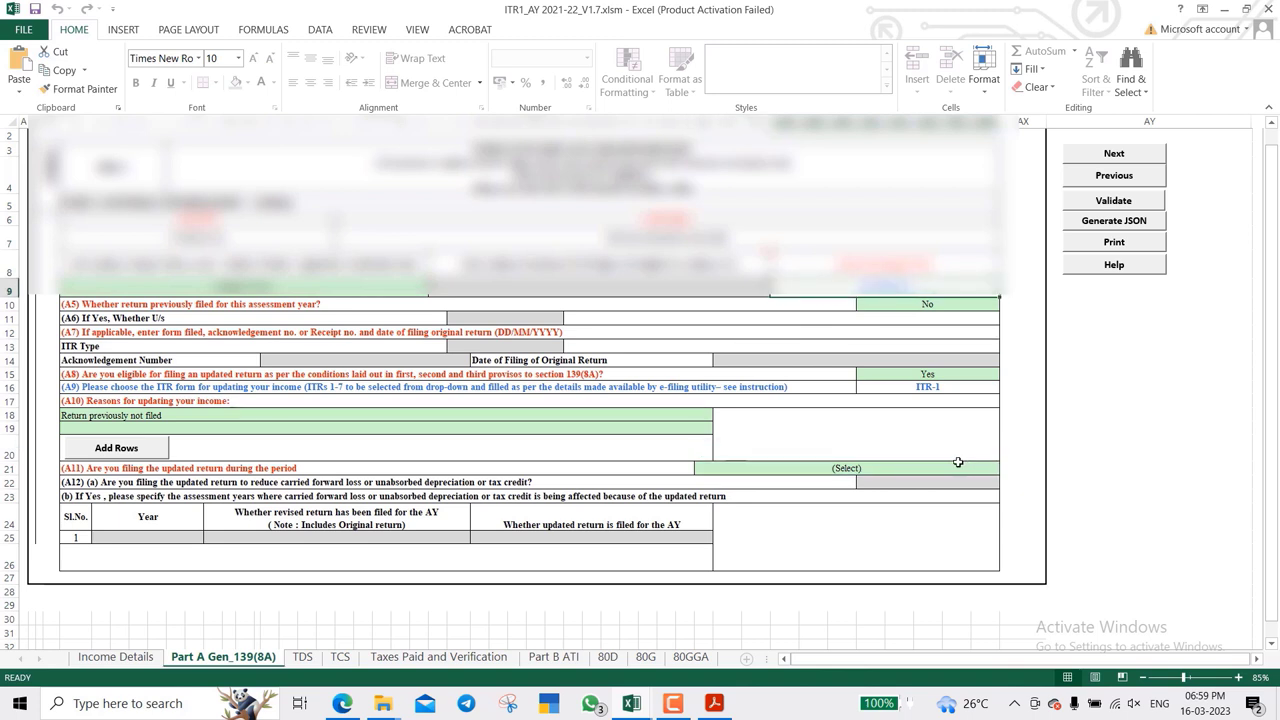
click(957, 462)
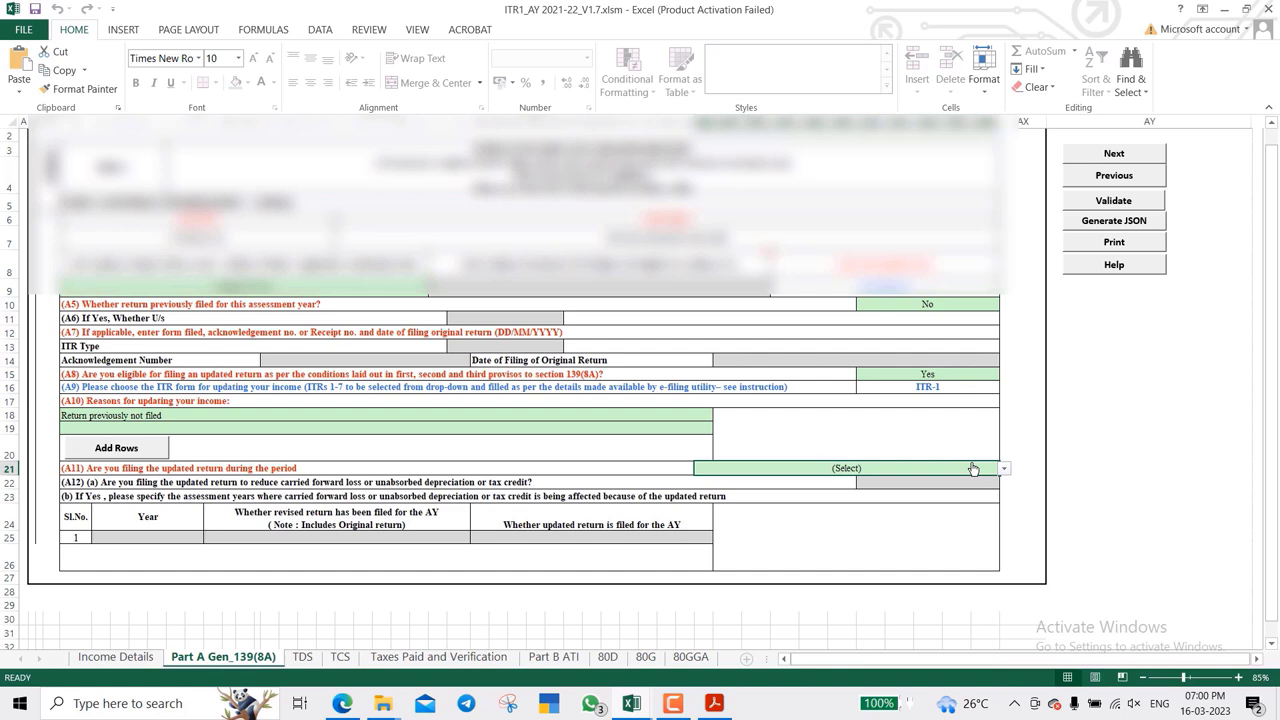
click(1003, 469)
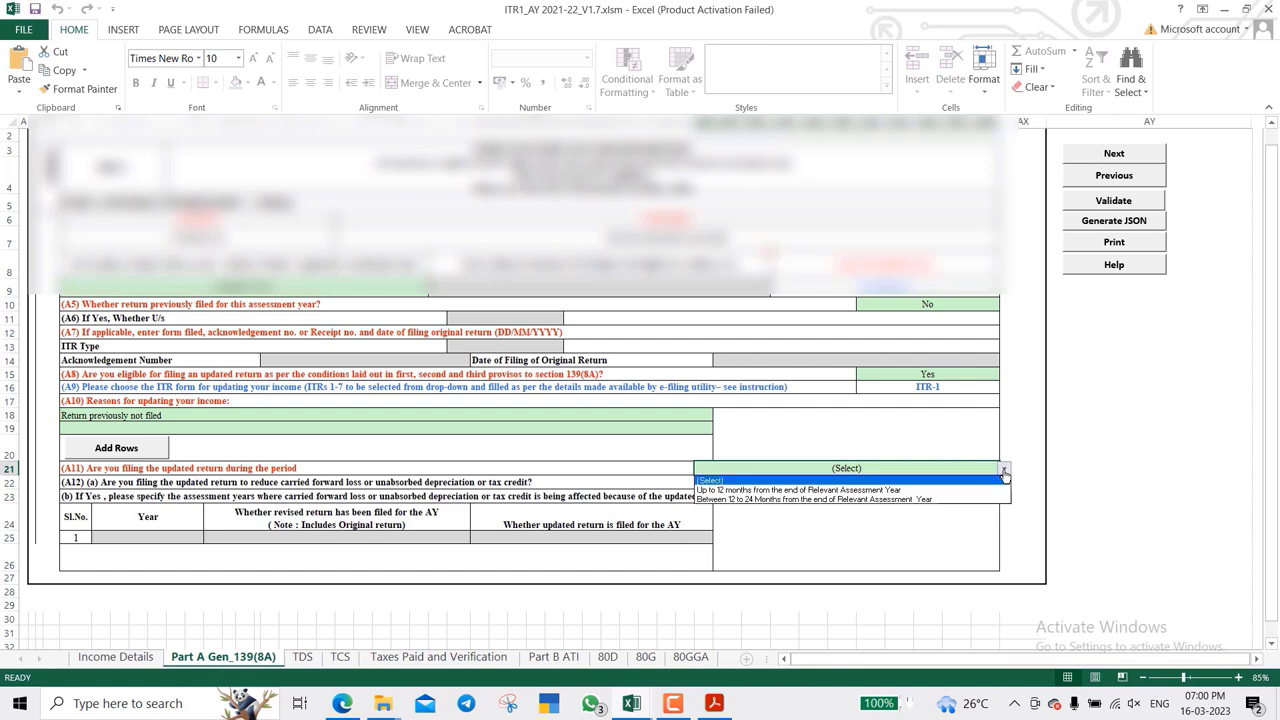
click(968, 494)
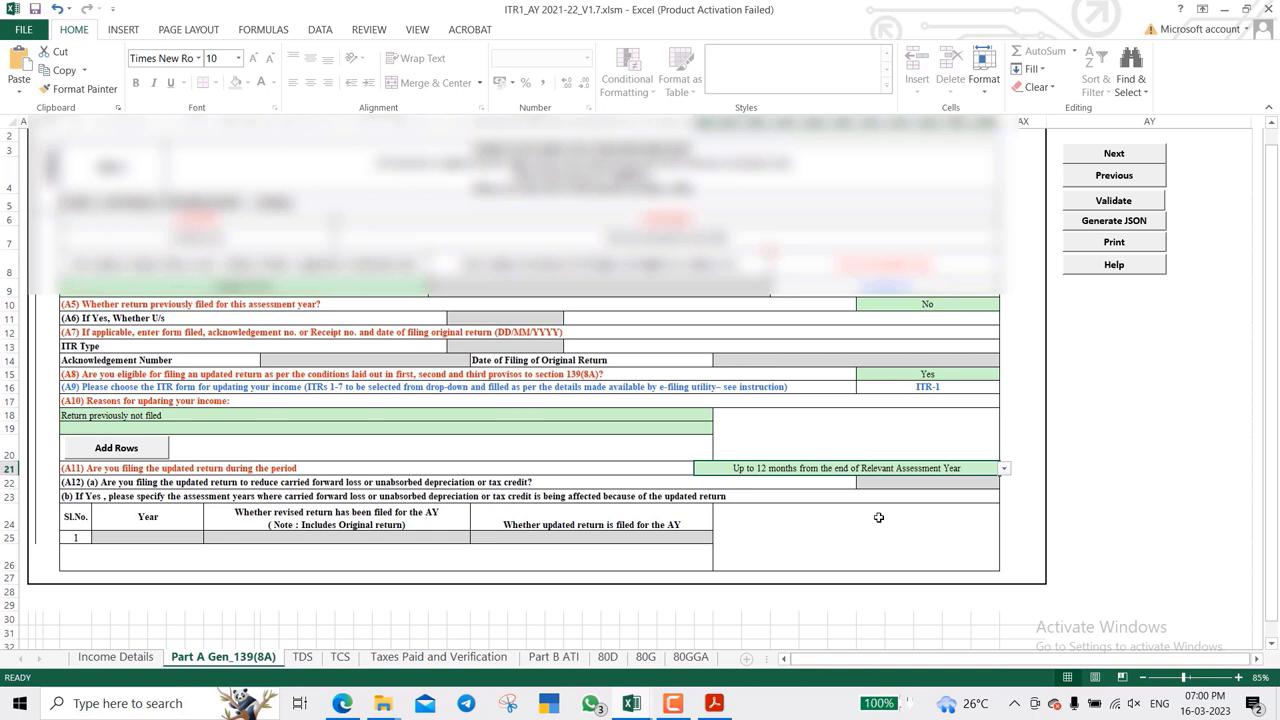
click(299, 664)
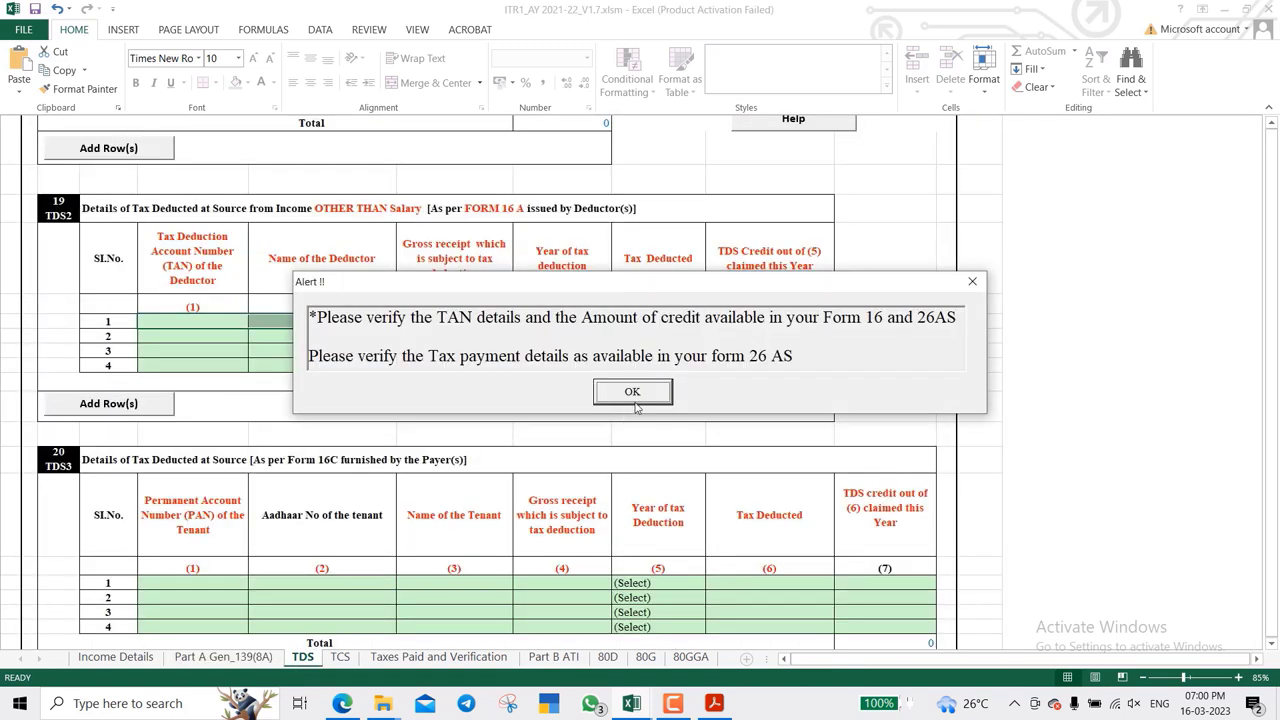
click(648, 393)
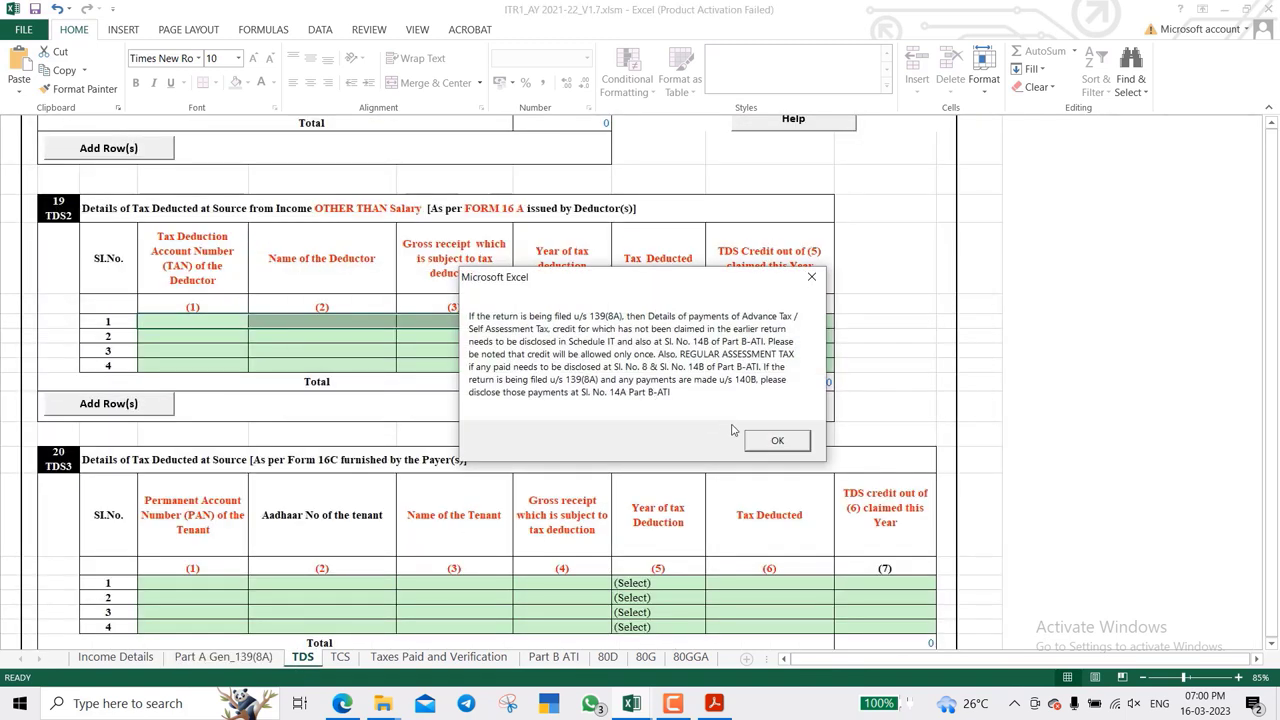
click(777, 441)
scroll(500, 420, up, 5)
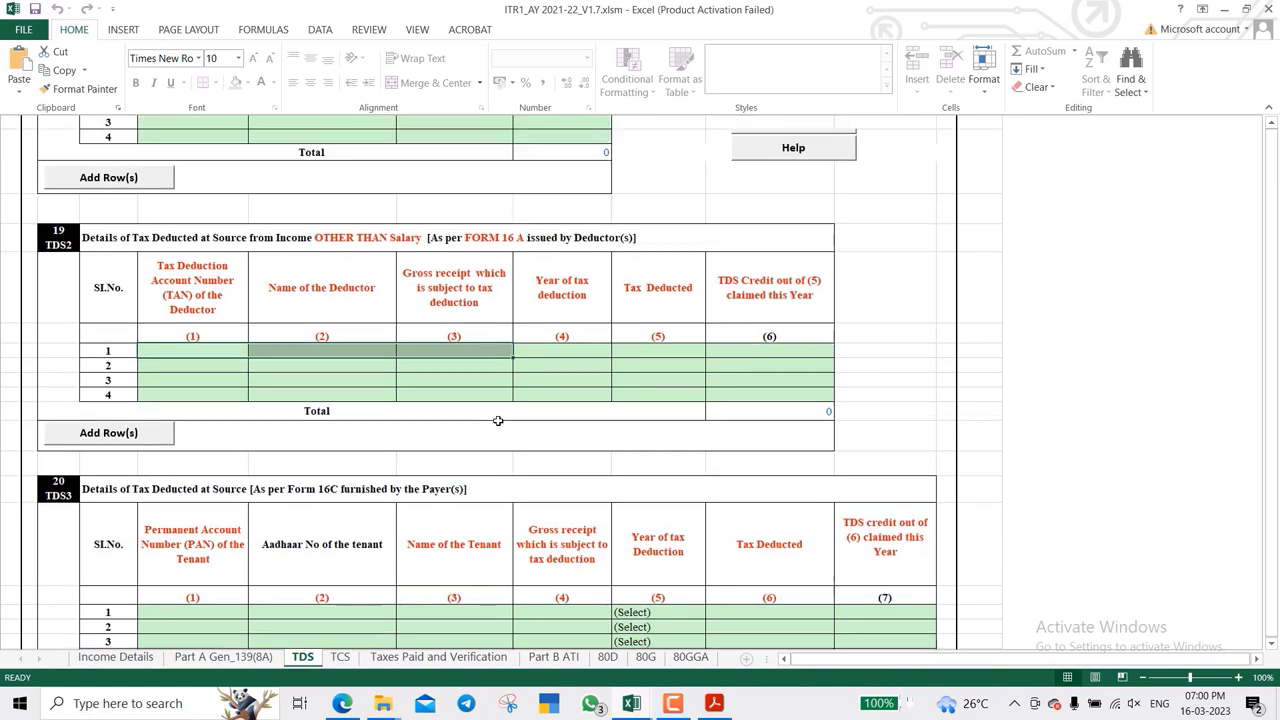
scroll(497, 421, down, 4)
scroll(497, 421, up, 4)
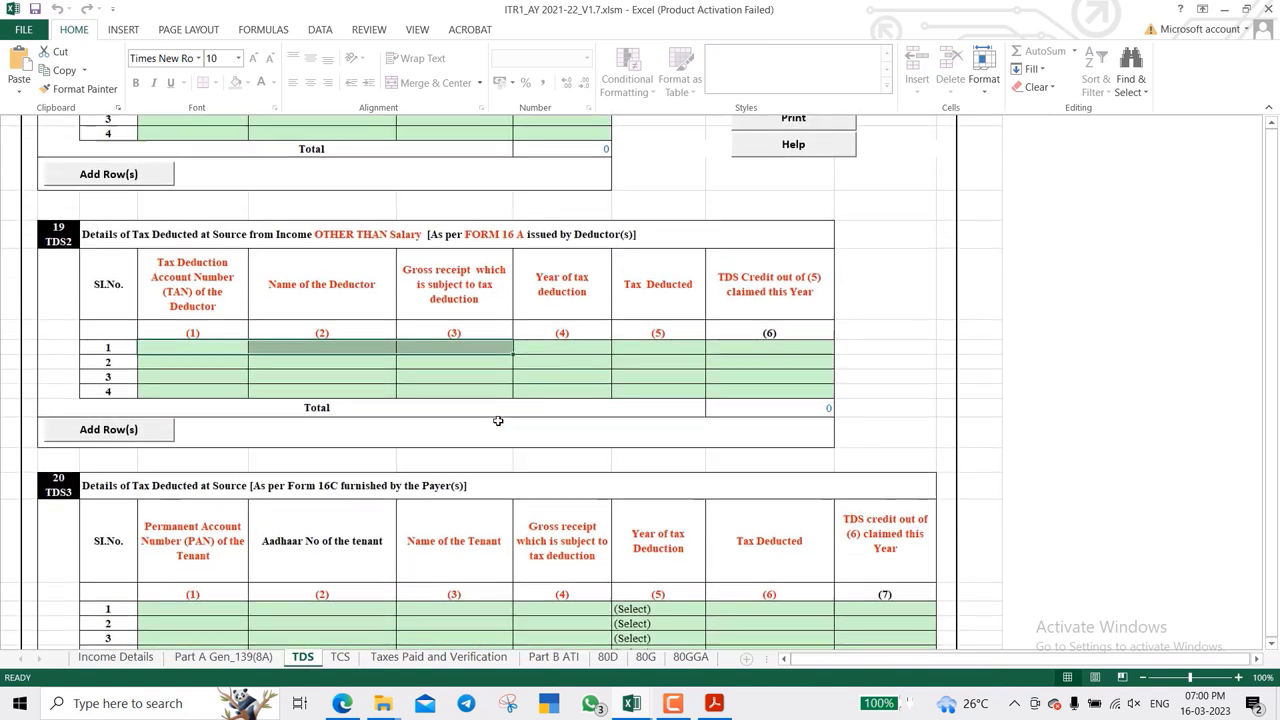
scroll(416, 310, down, 3)
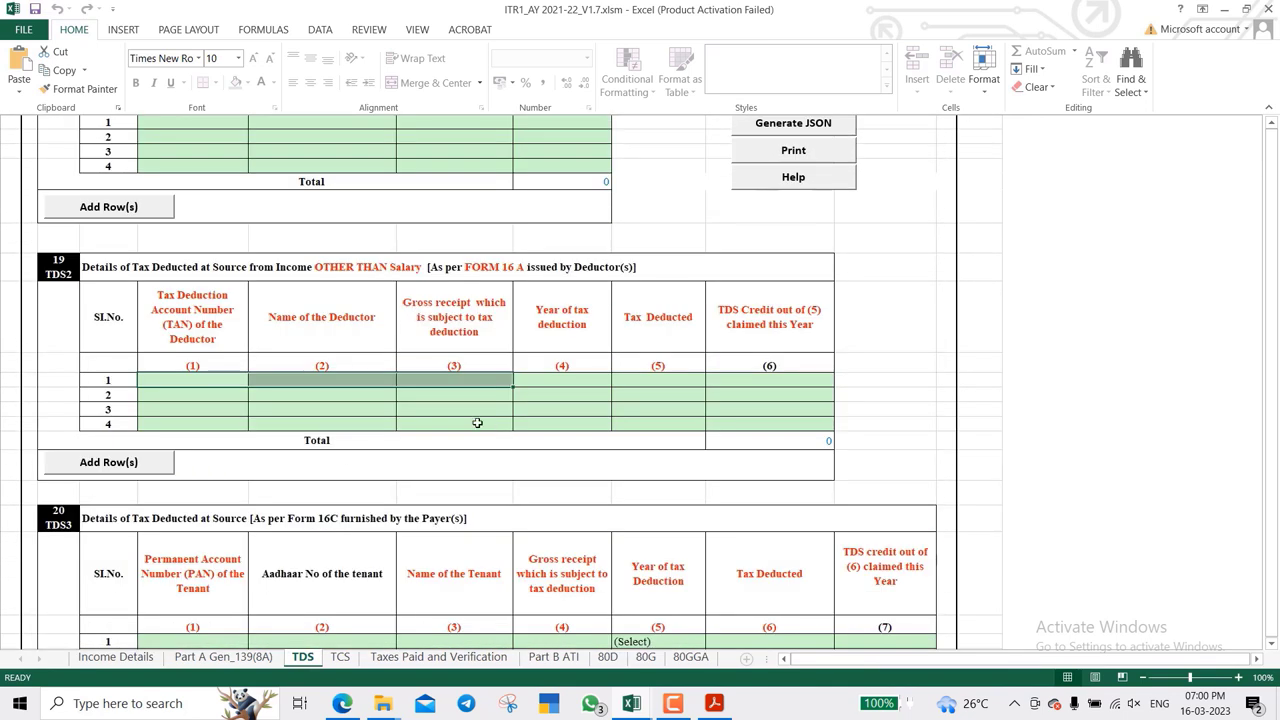
scroll(478, 416, down, 6)
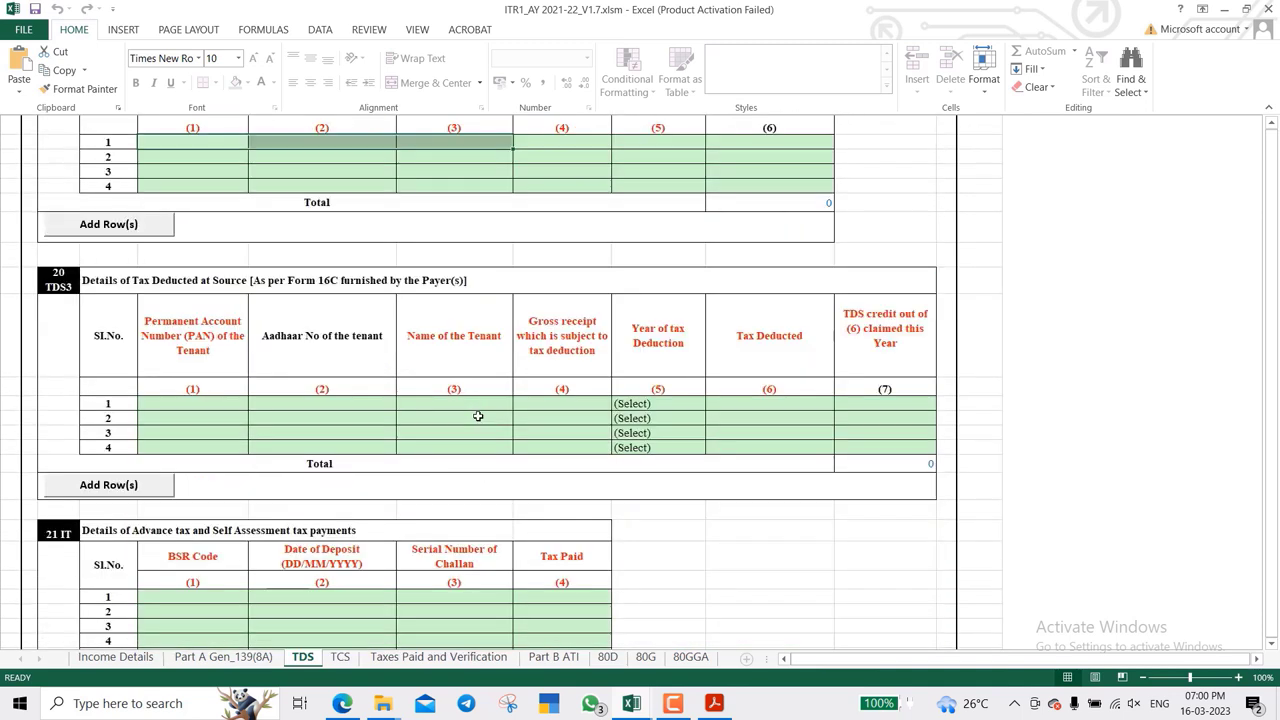
scroll(478, 416, up, 4)
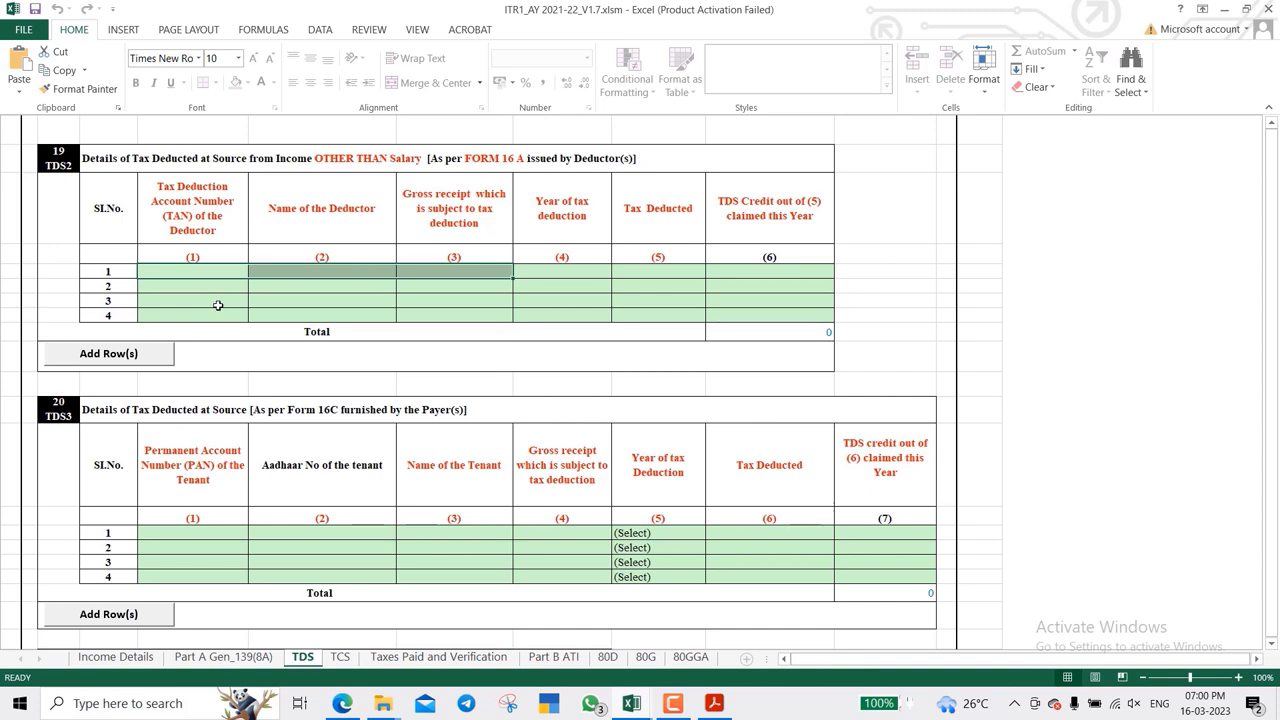
click(203, 287)
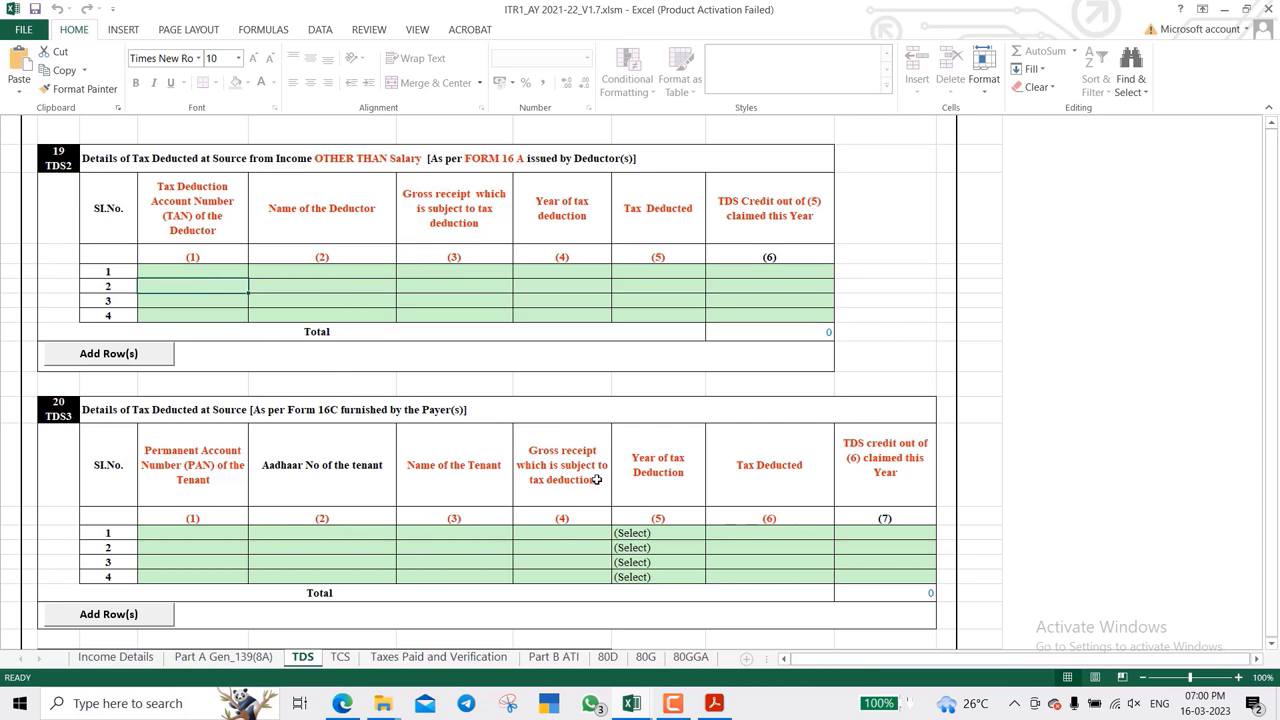
click(772, 270)
scroll(772, 270, up, 3)
scroll(772, 270, down, 2)
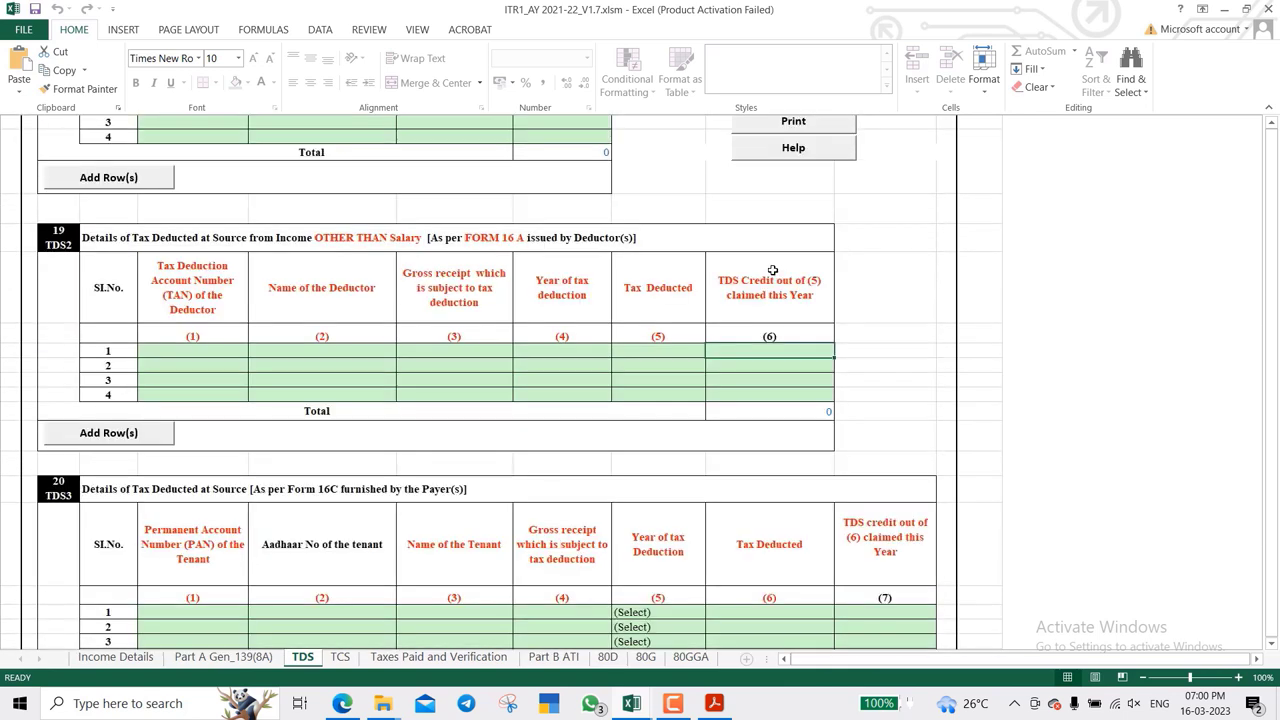
- View the empty TCS schedule, then go to the Taxes Paid and Verification sheet
click(340, 657)
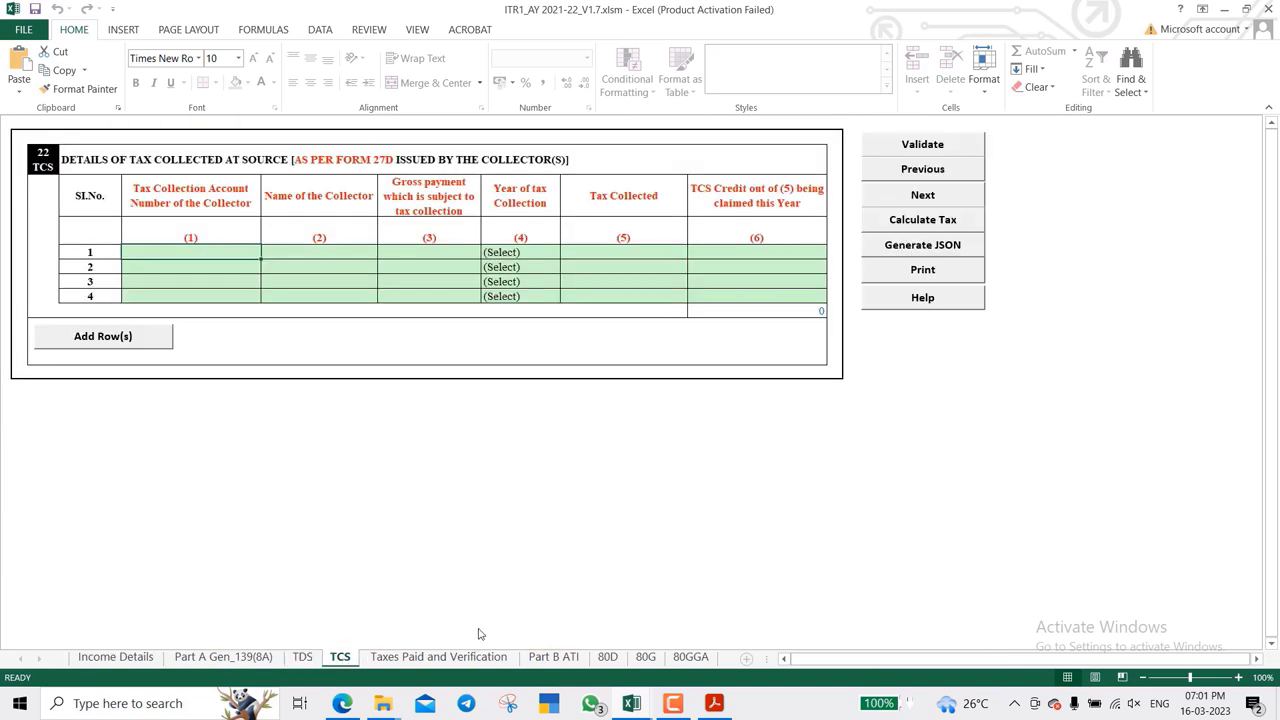
click(432, 657)
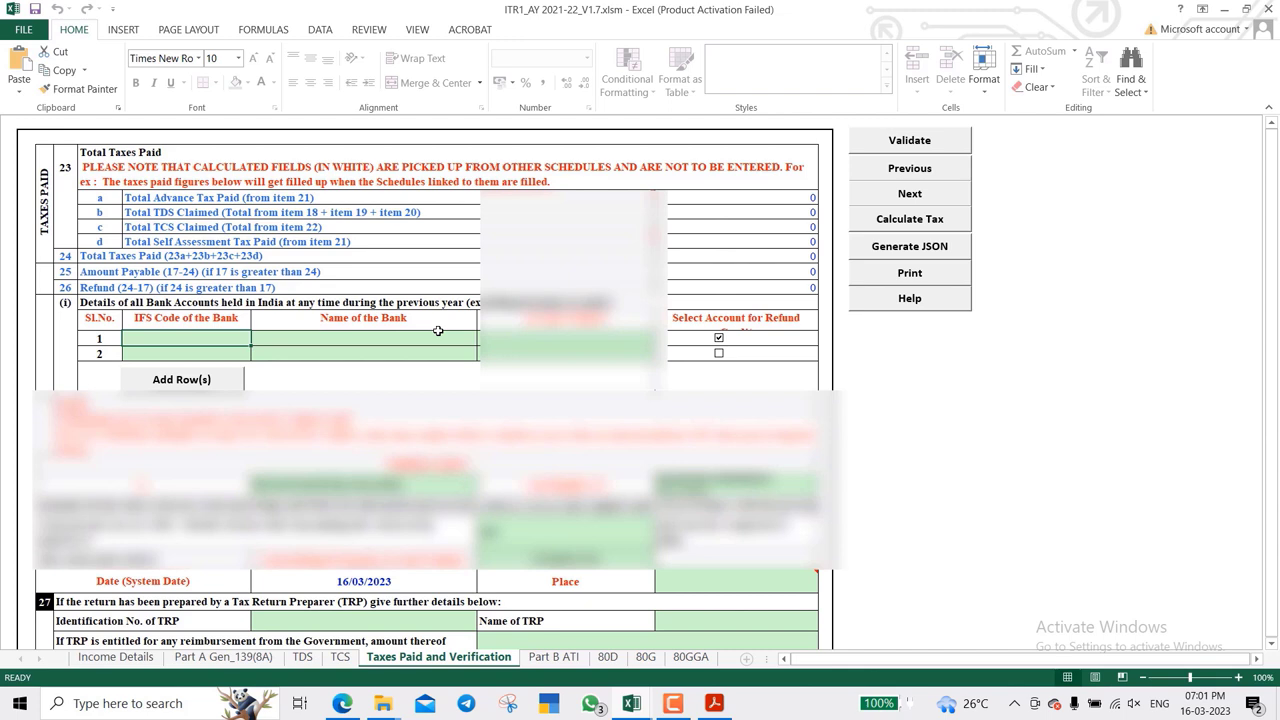
- Enter 'Pune' in the verification Place cell I48
click(672, 704)
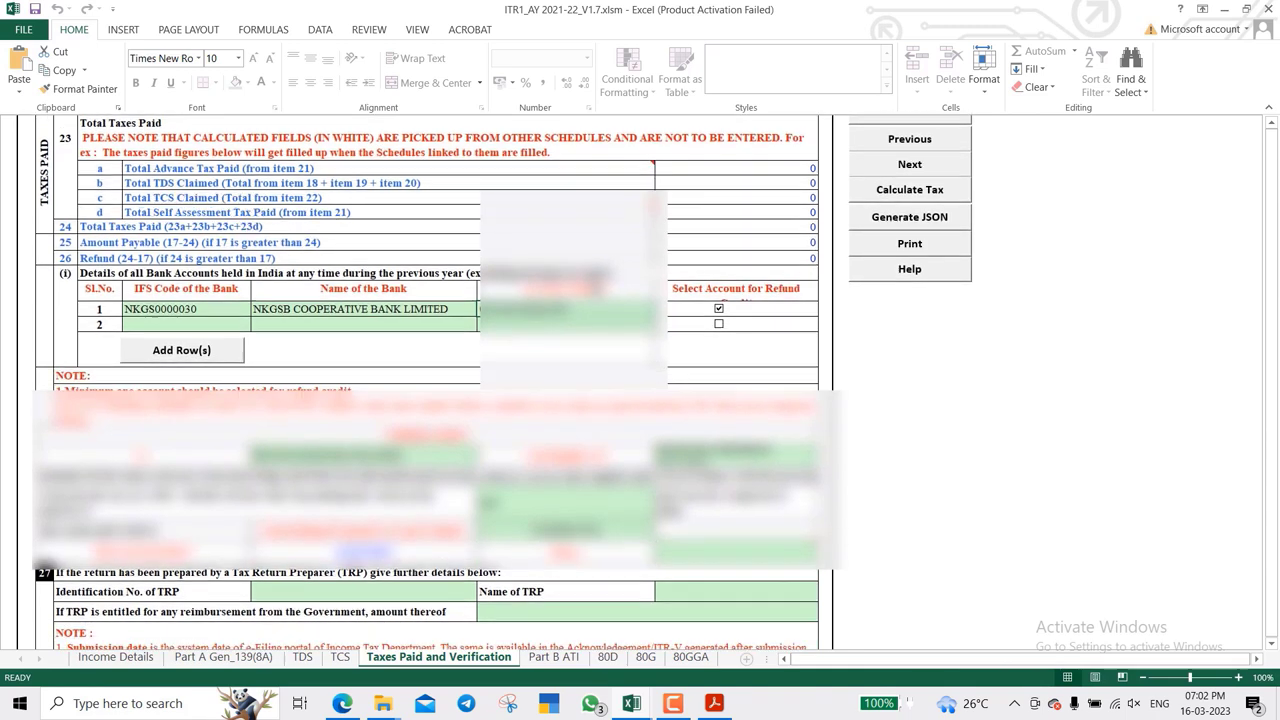
scroll(596, 298, down, 3)
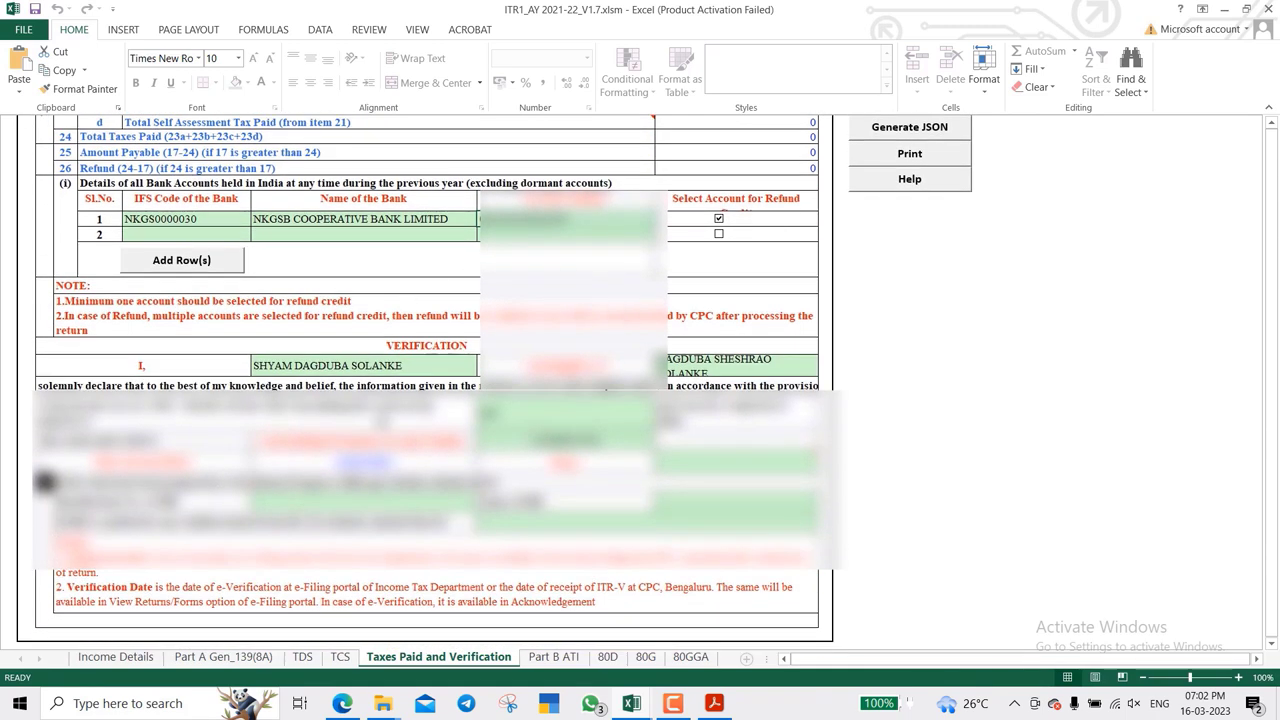
scroll(430, 450, down, 2)
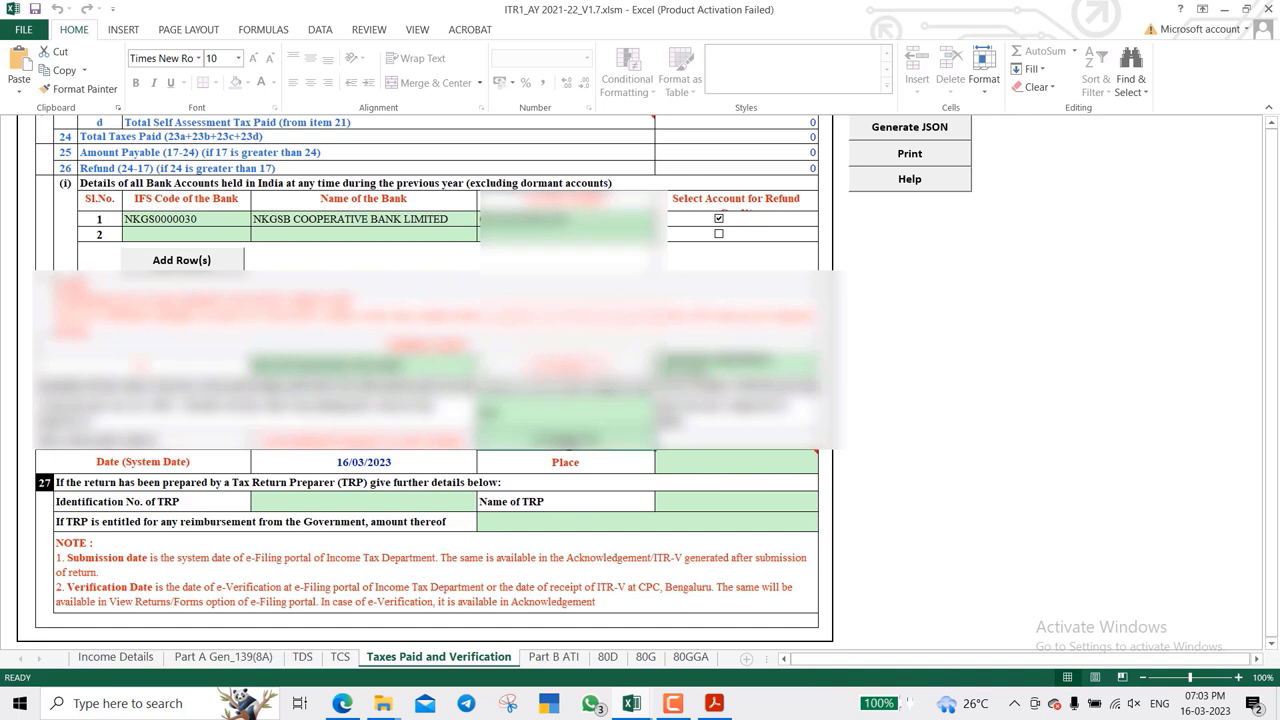
mouse_move(747, 459)
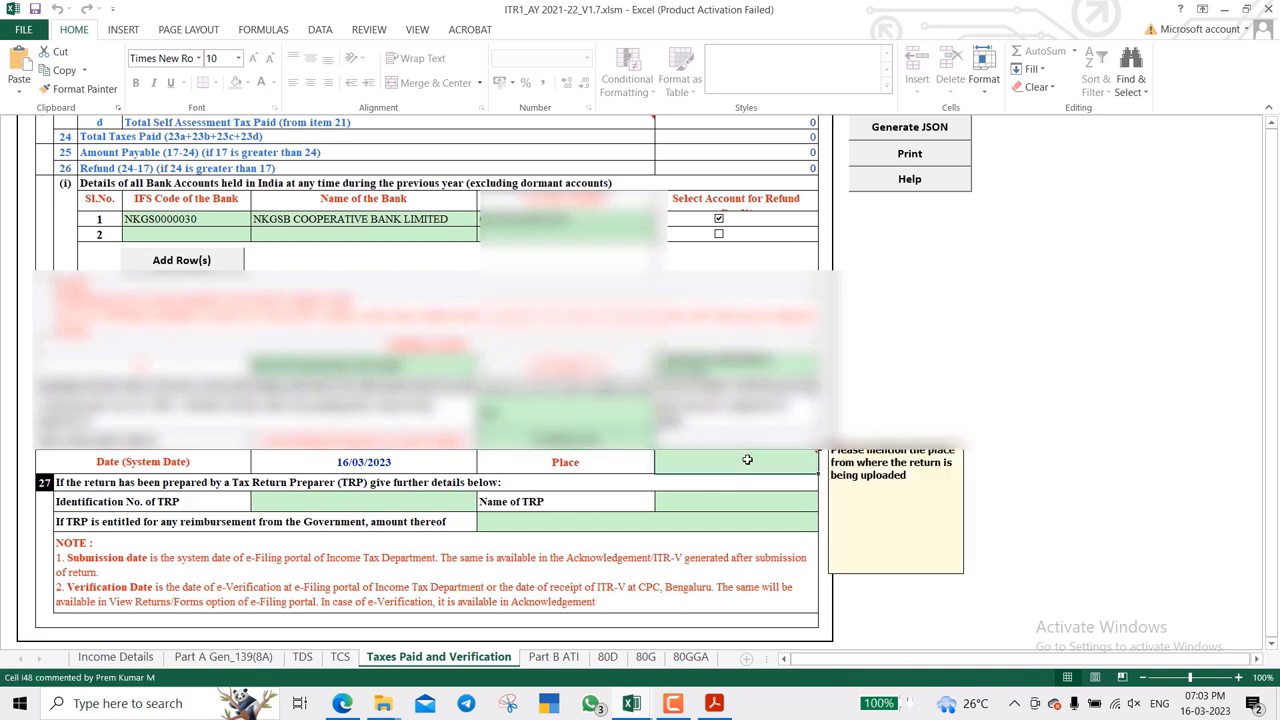
text(Pune)
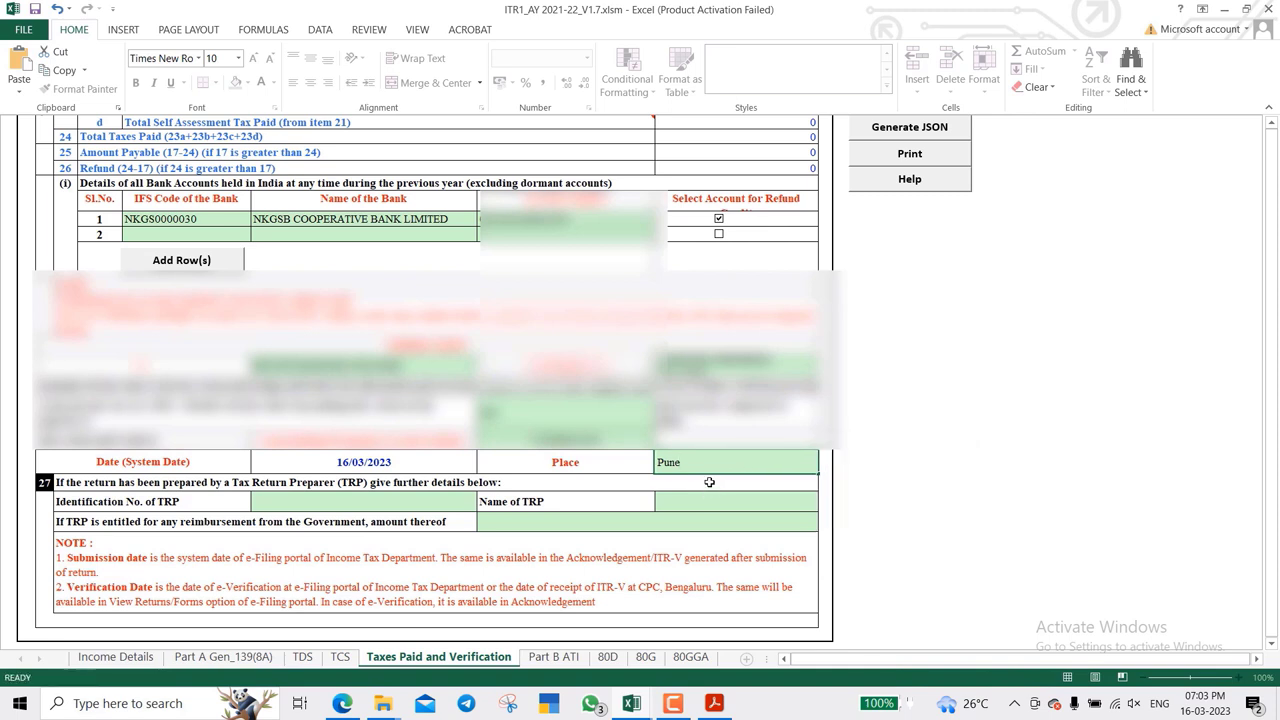
click(709, 482)
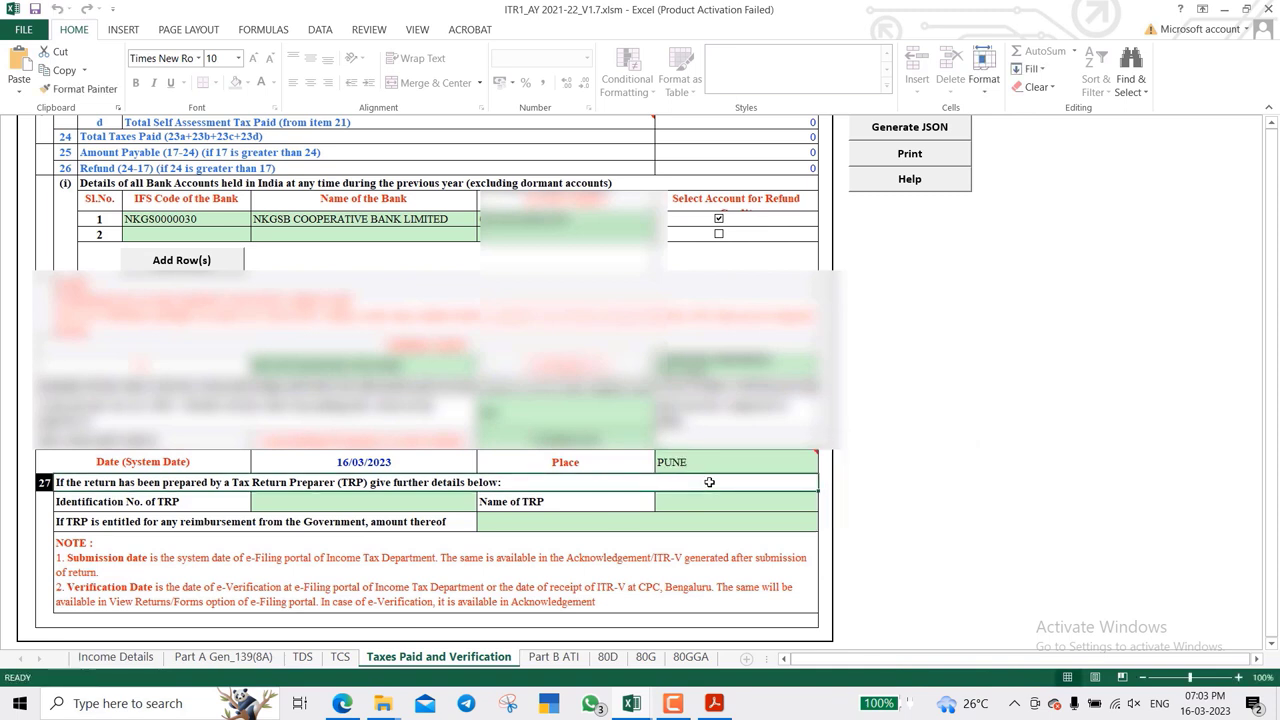
- Open the Part B ATI sheet and select the Head of Income row
click(555, 657)
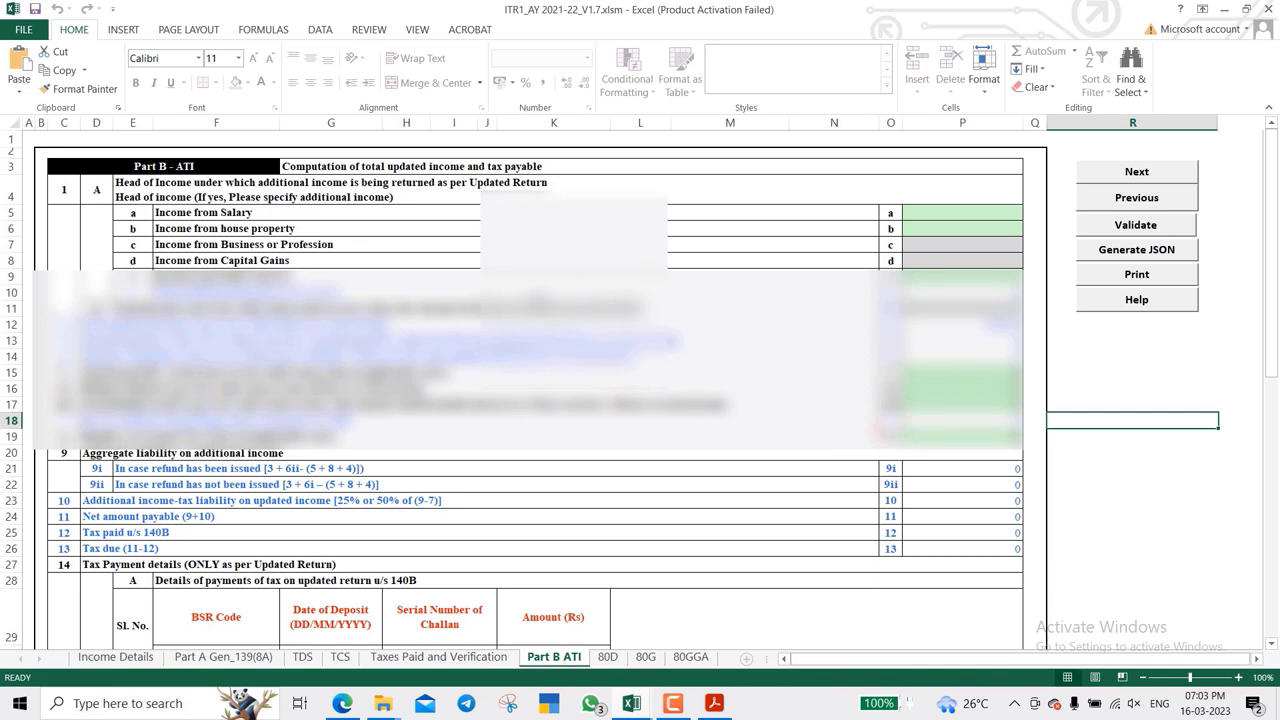
click(405, 163)
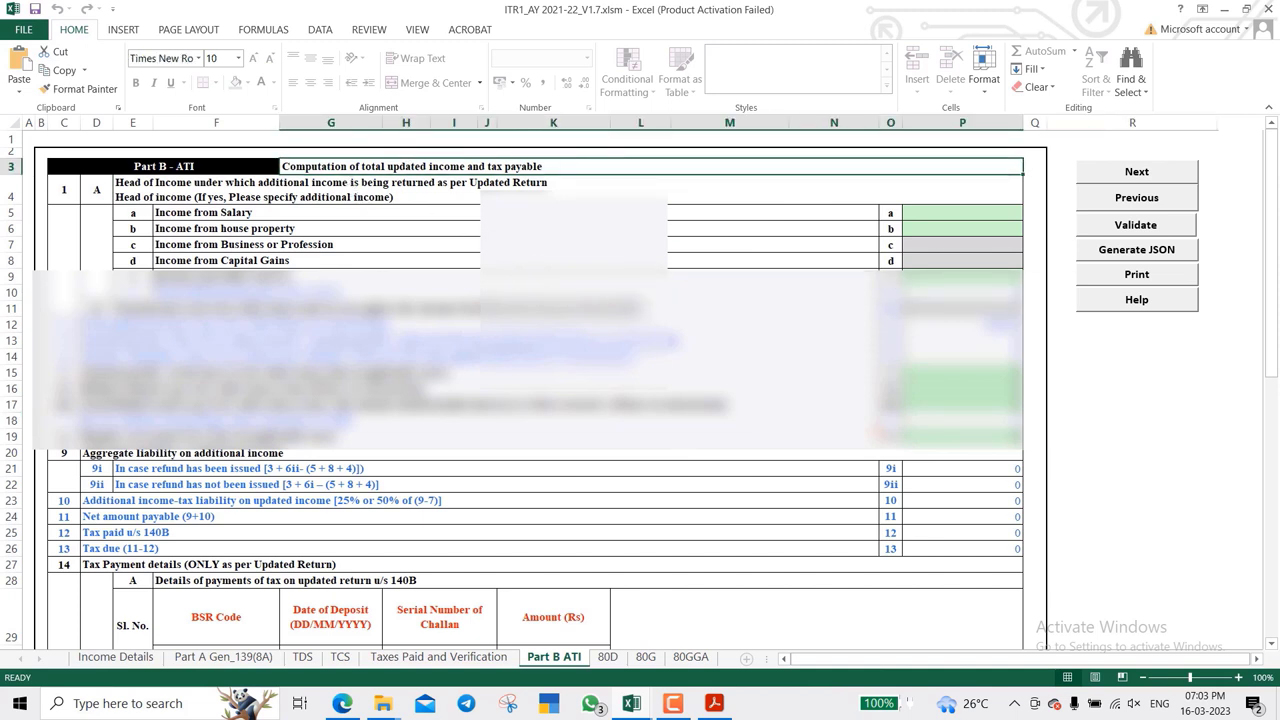
click(330, 189)
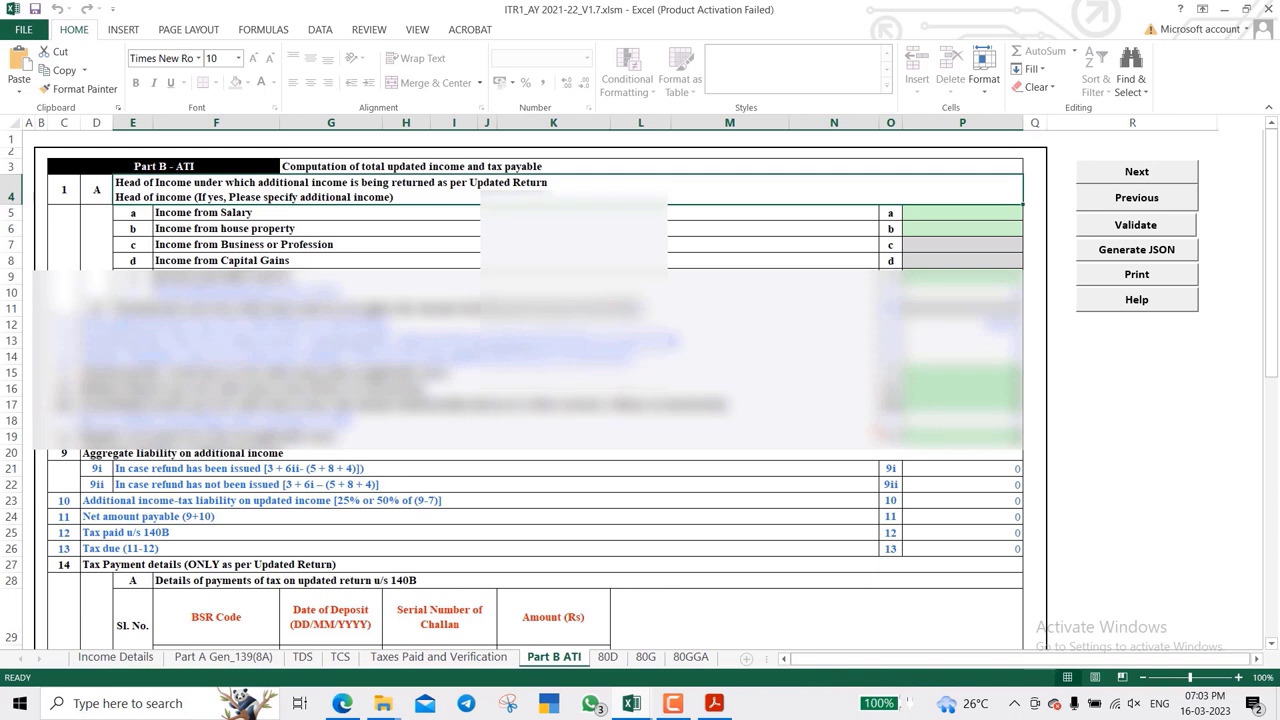
- Step through the salary, house property, business, capital gains and other sources income rows
key(Down)
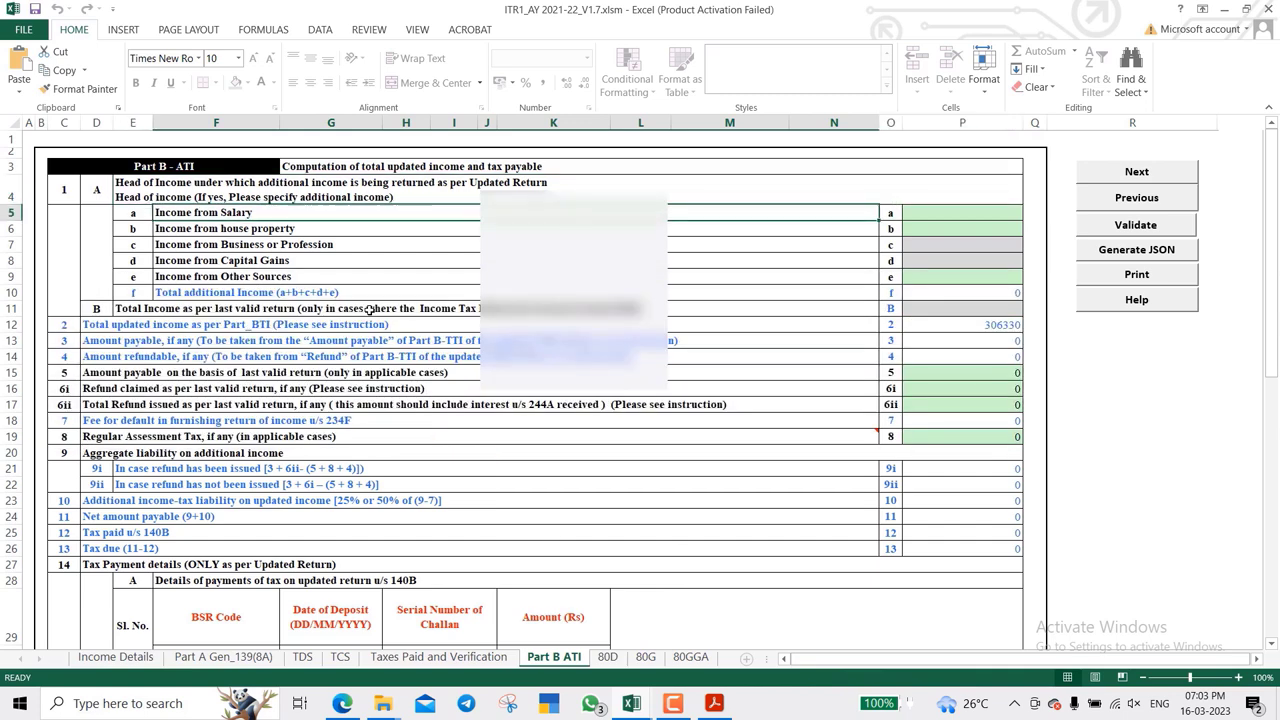
key(Down)
key(Down)
key(Down)
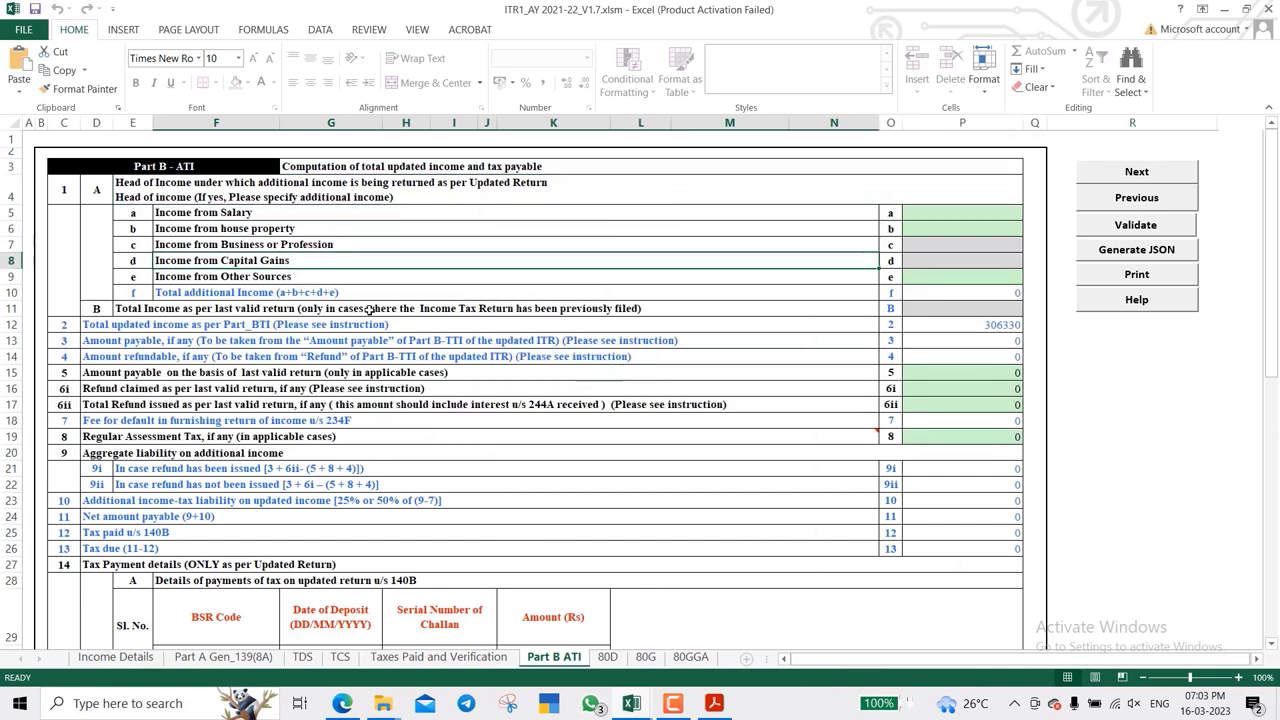
key(Up)
key(Up)
key(Up)
key(Down)
key(Down)
key(Down)
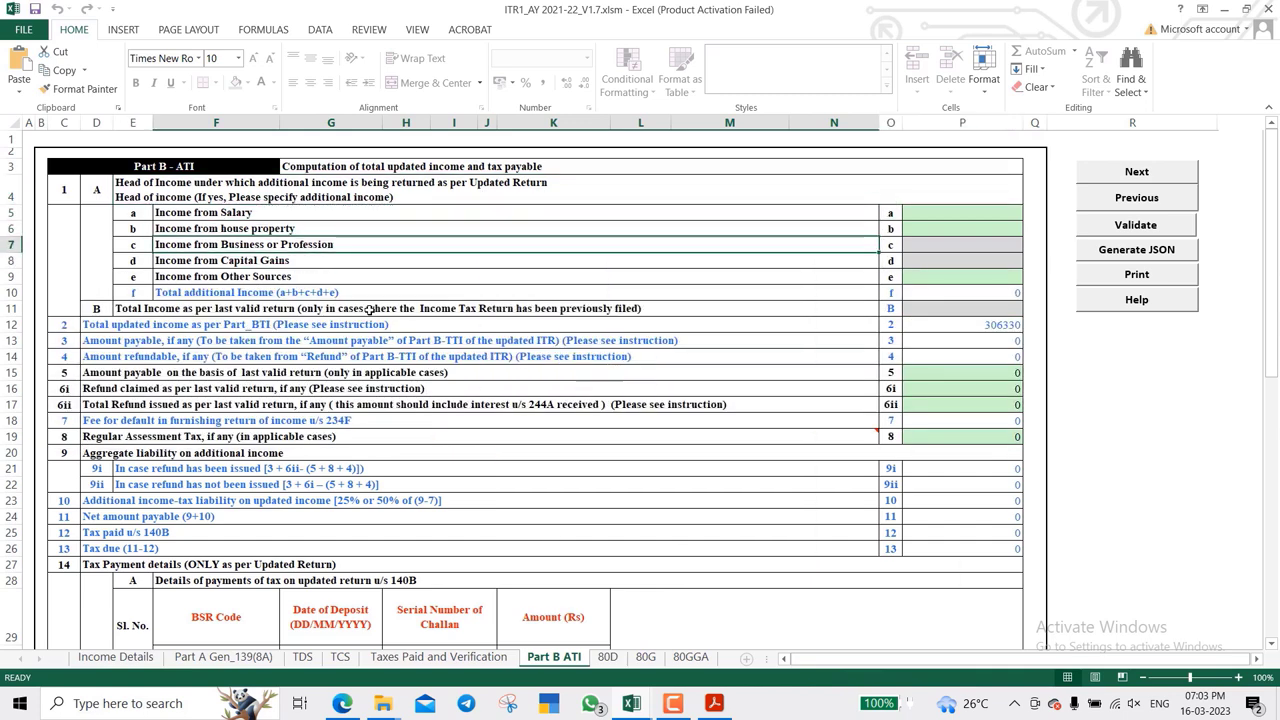
key(Down)
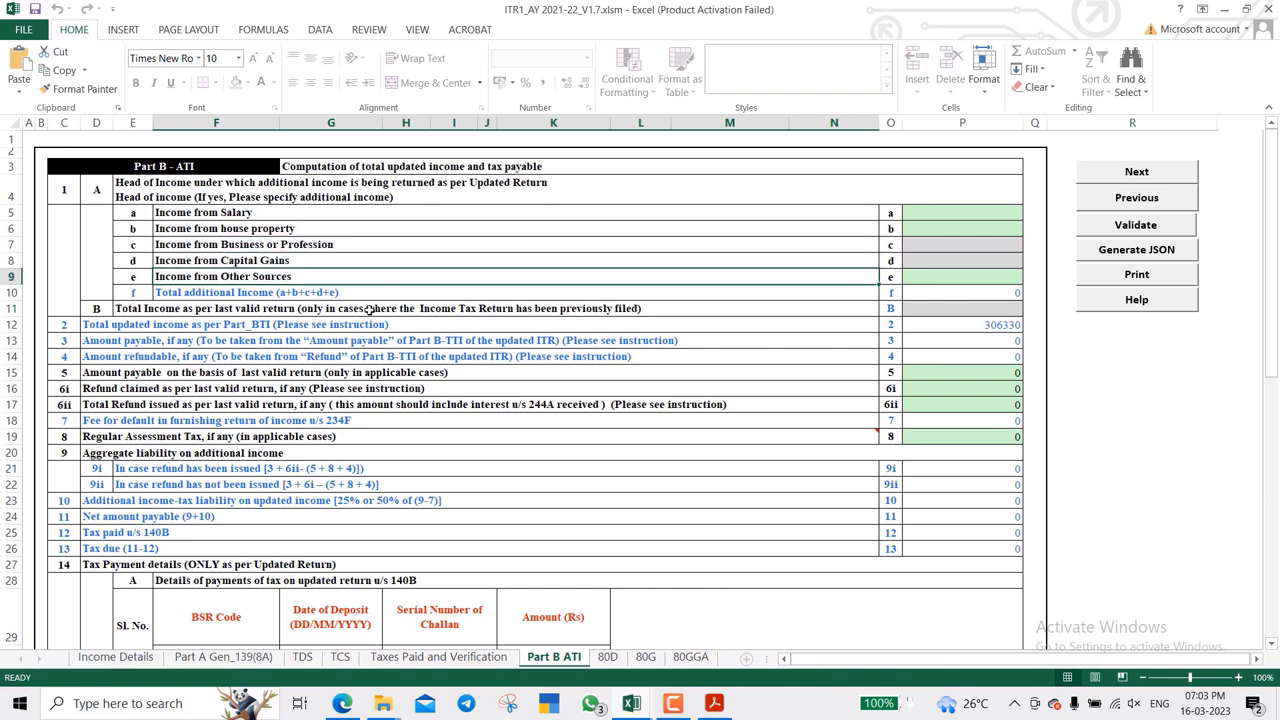
key(Up)
key(Up)
key(Right)
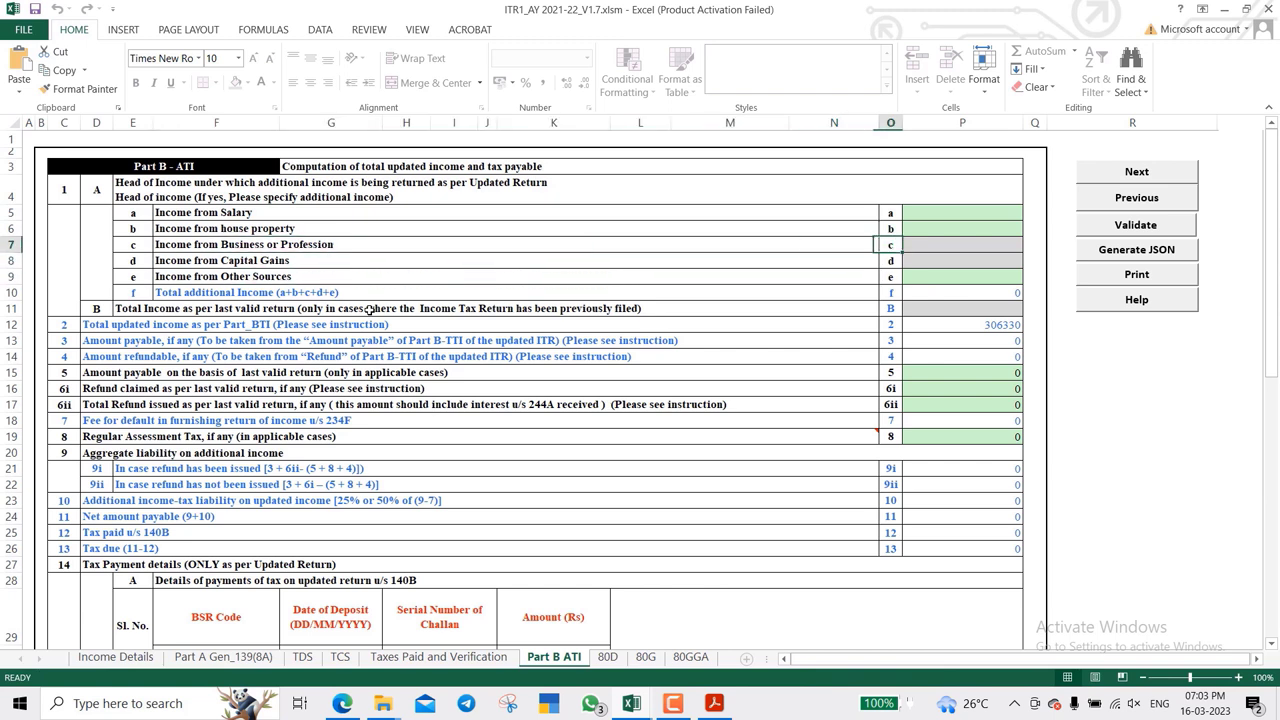
key(Right)
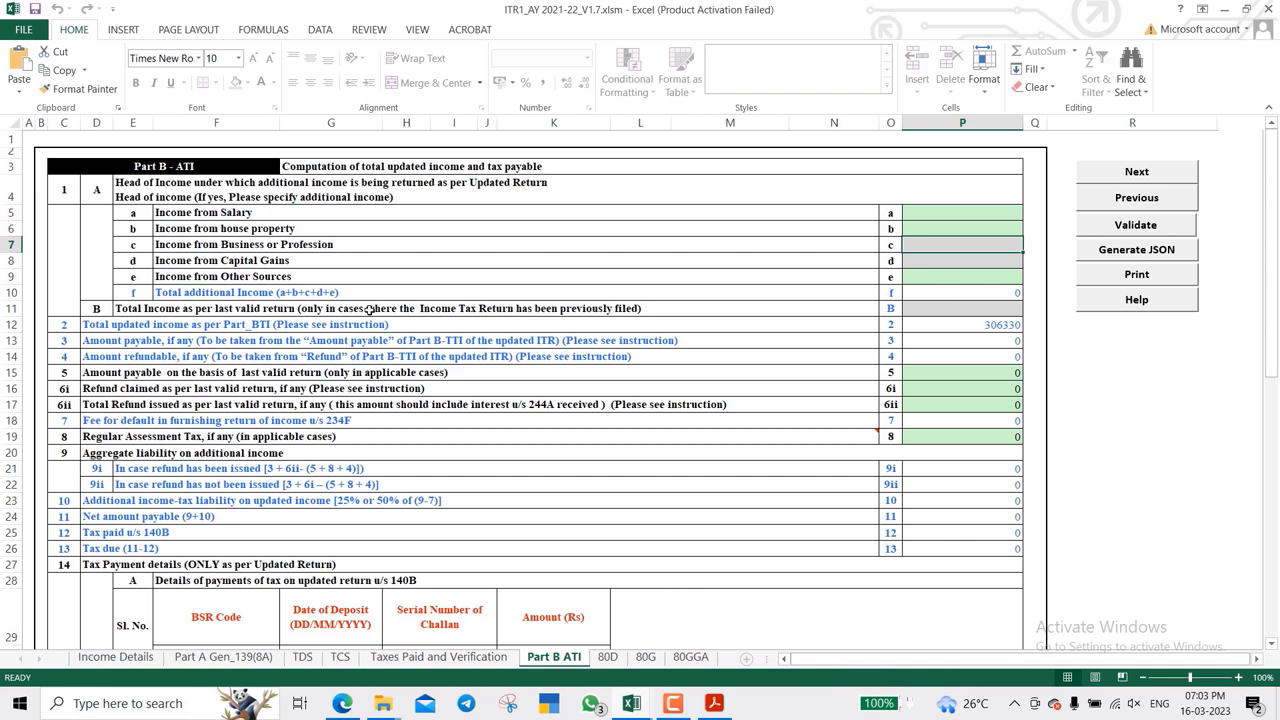
key(Left)
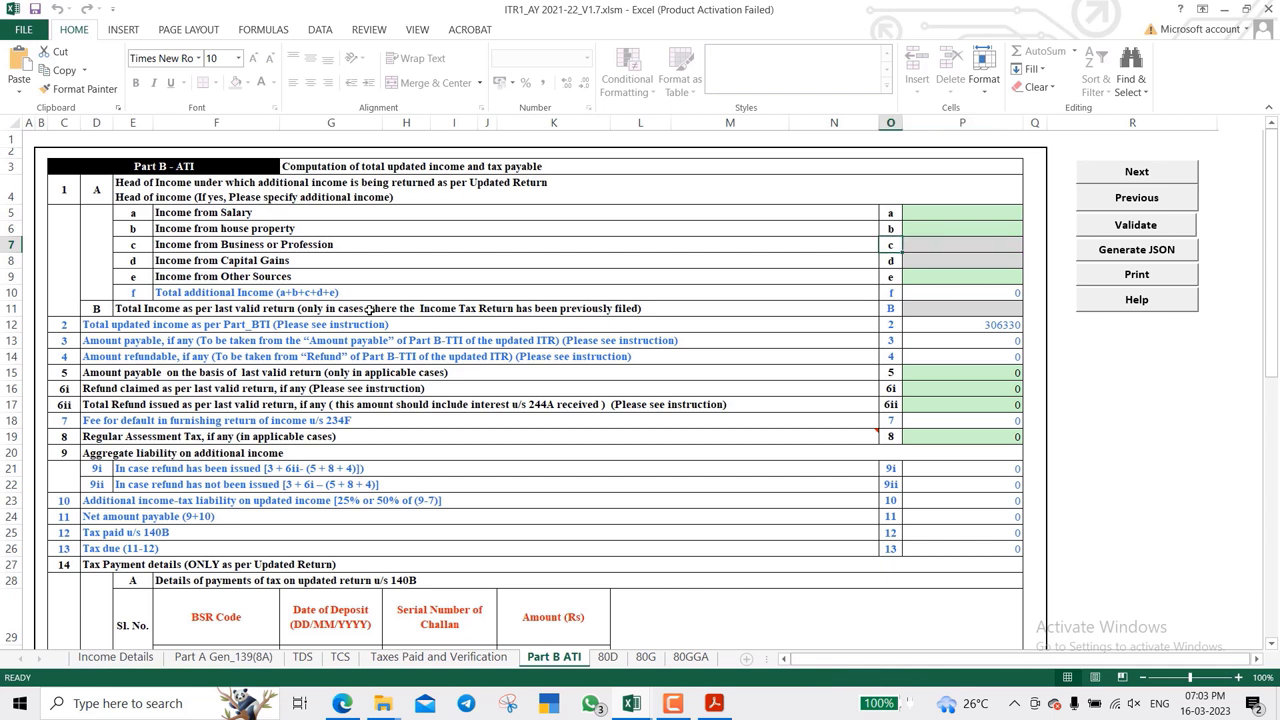
key(Down)
key(Left)
key(Up)
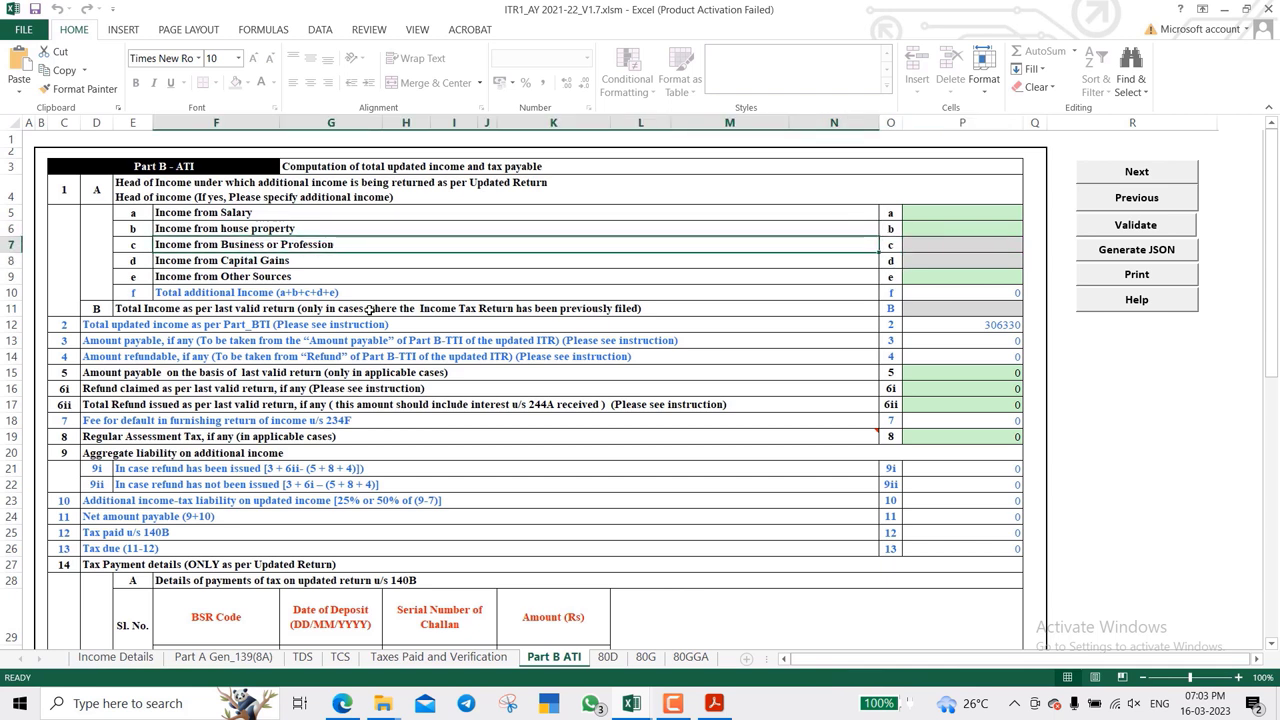
key(Up)
key(Up)
key(Down)
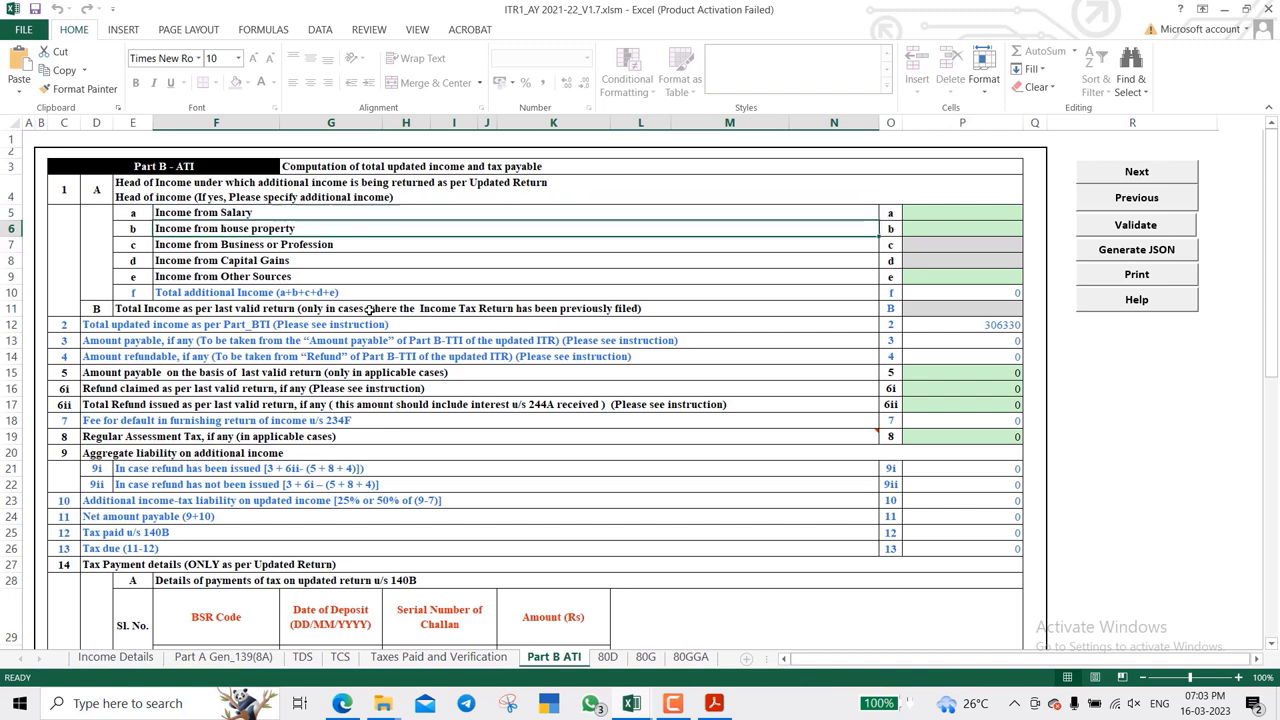
key(Down)
key(Down)
key(Down)
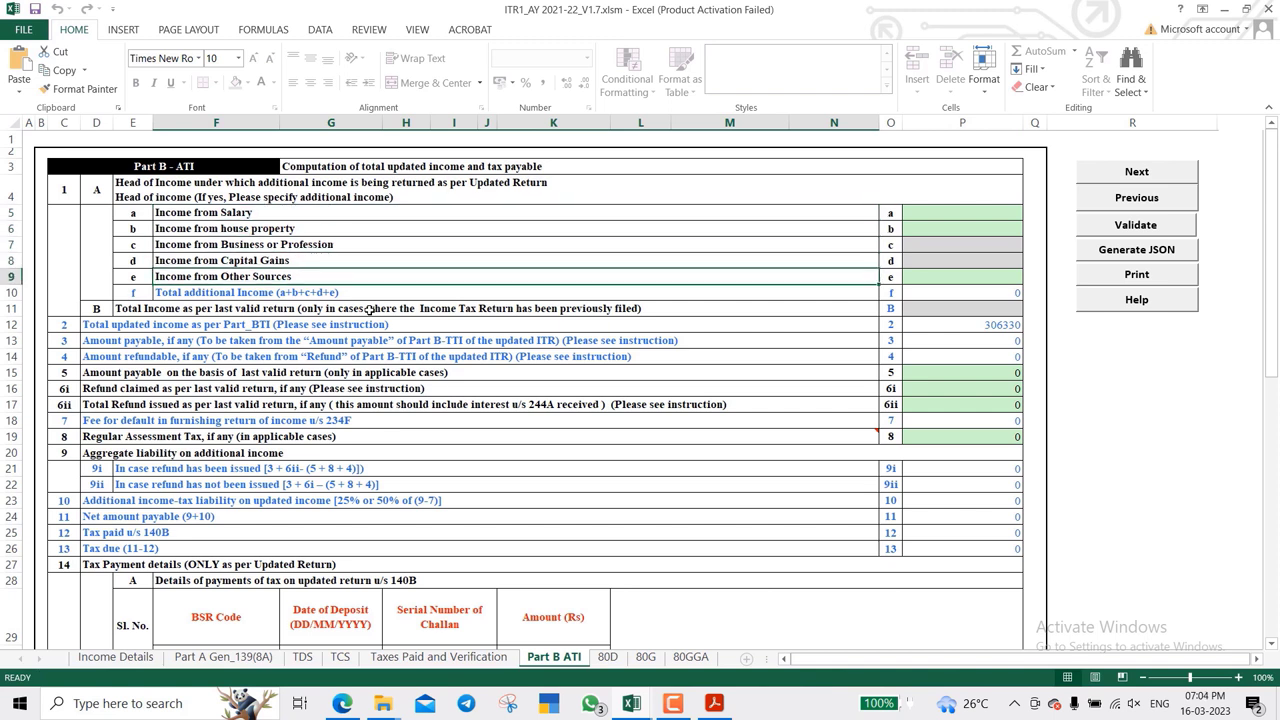
key(Up)
key(Up)
key(Up)
key(Up)
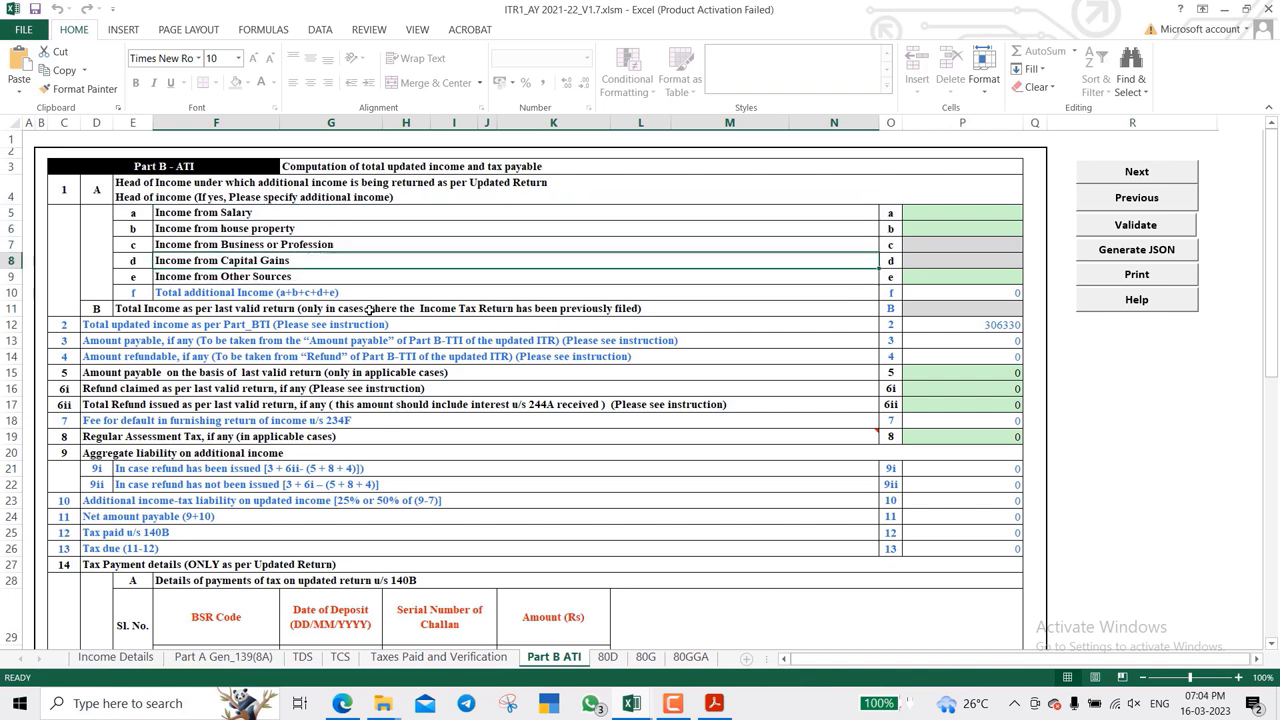
key(Down)
key(Down)
key(Down)
key(Down)
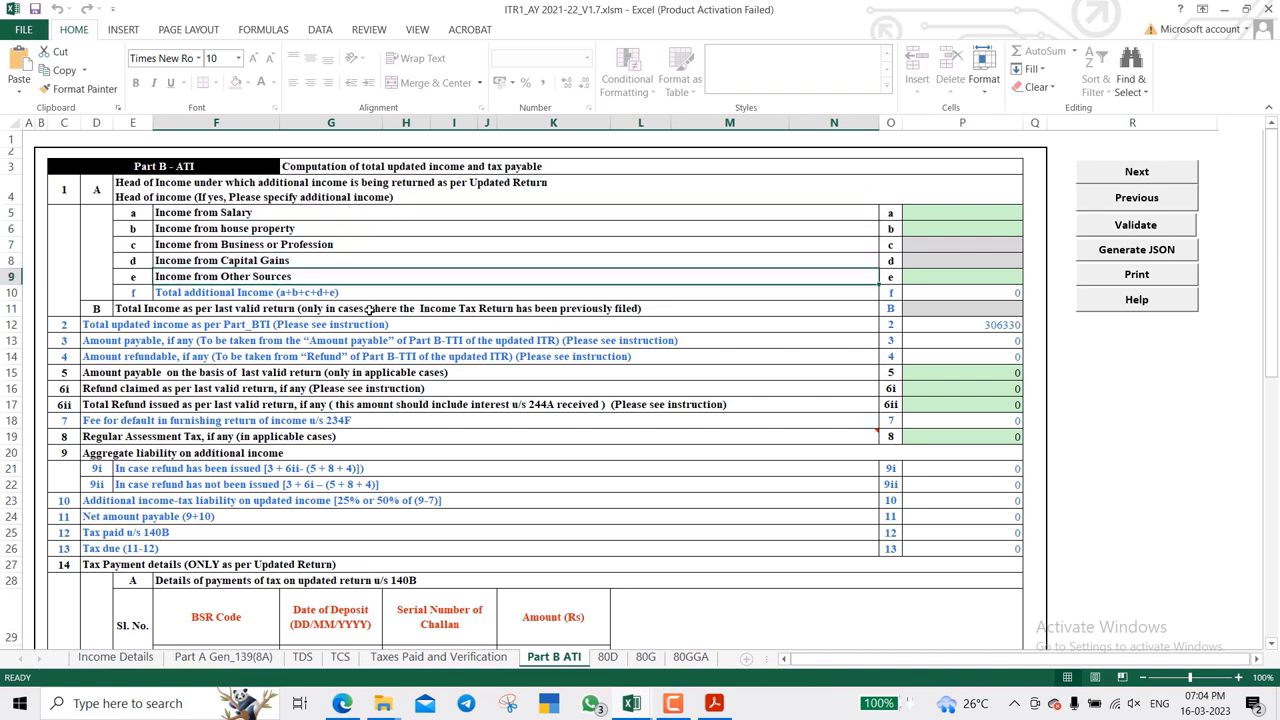
key(Up)
key(Up)
key(Up)
key(Up)
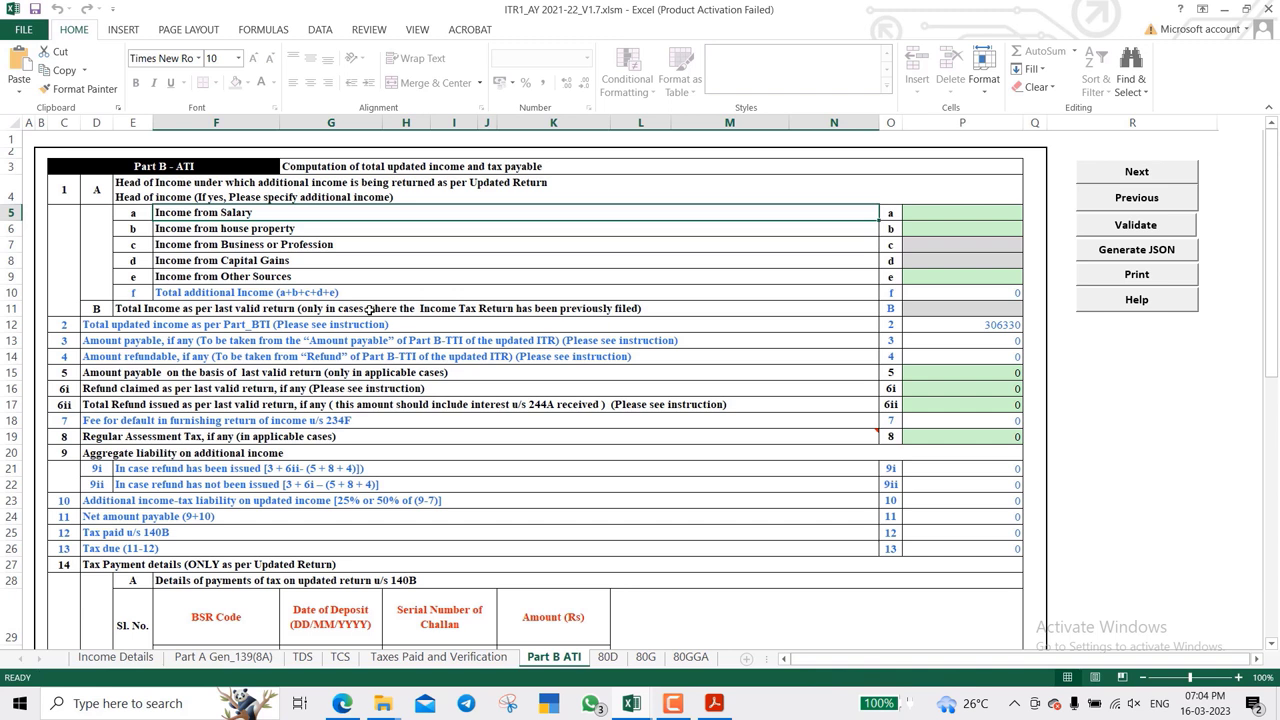
key(Tab)
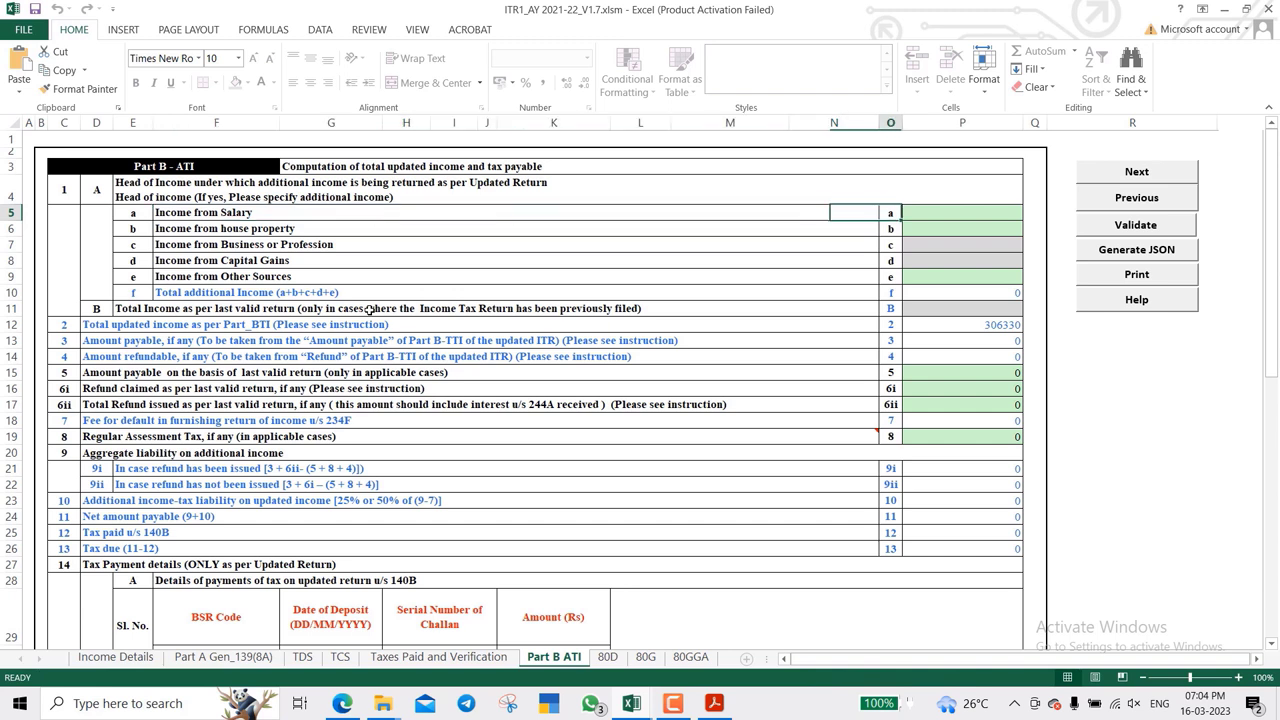
text(100000)
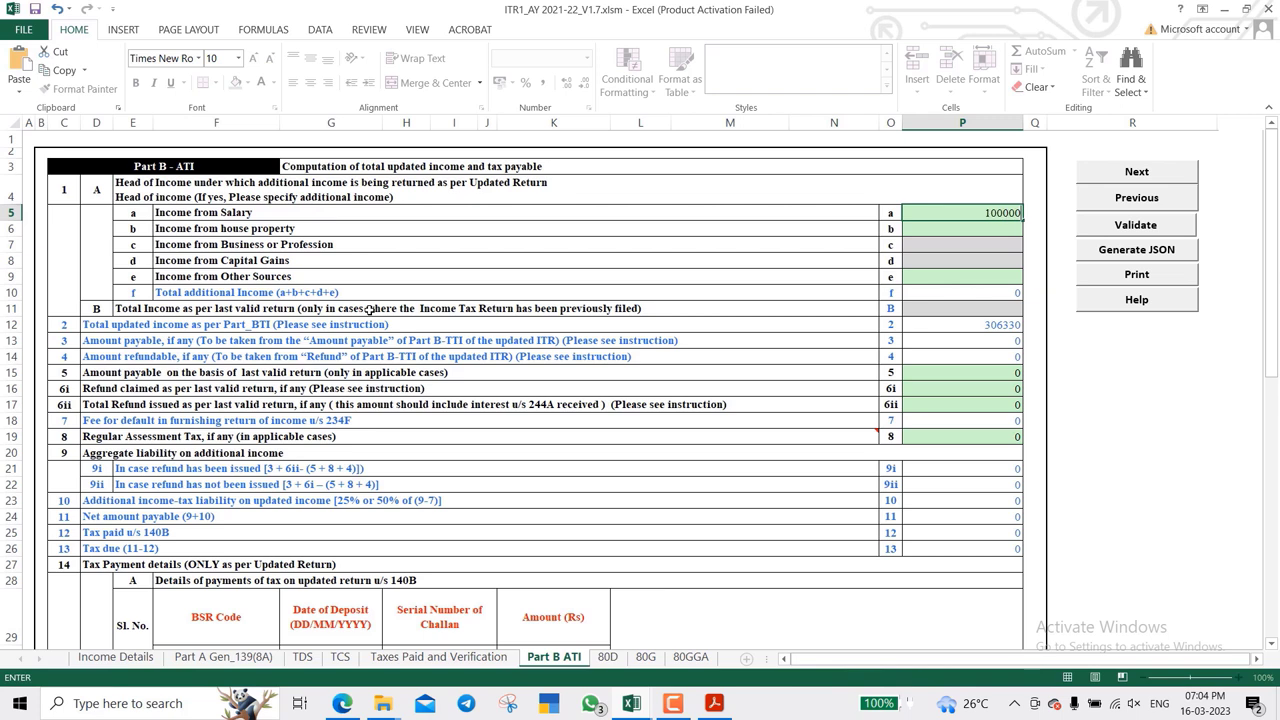
key(Return)
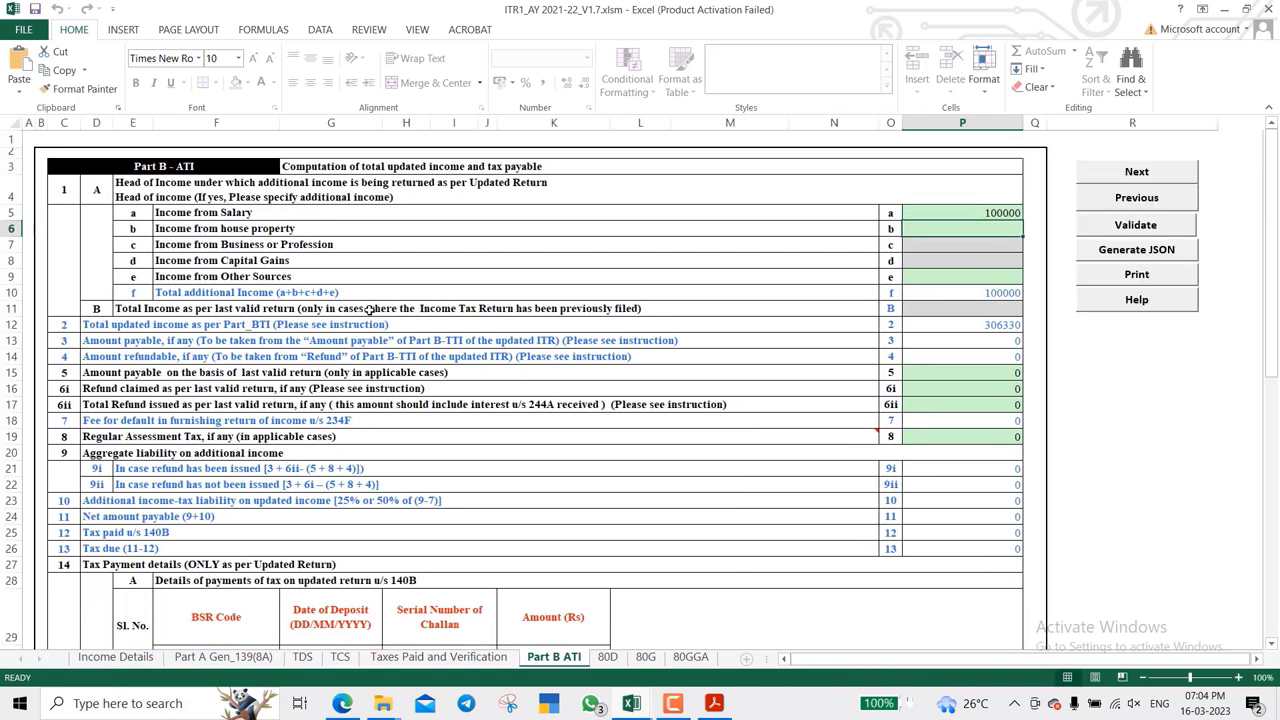
key(Up)
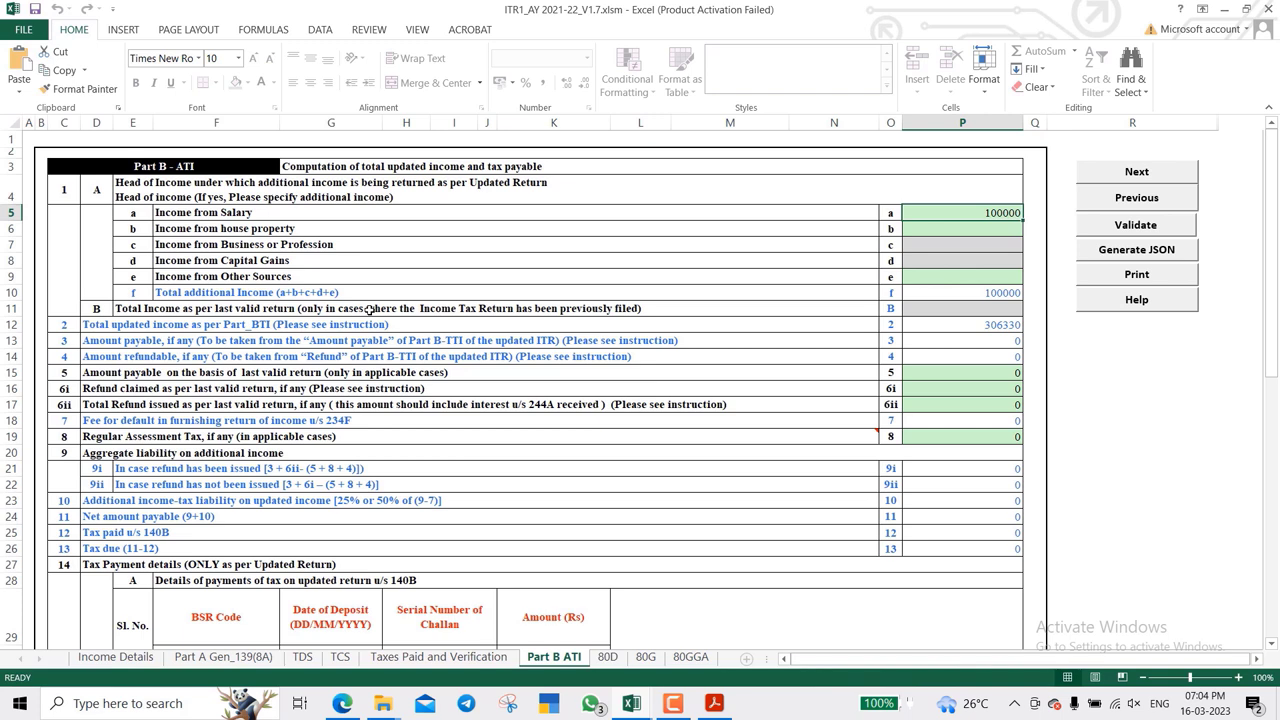
text(0)
key(Return)
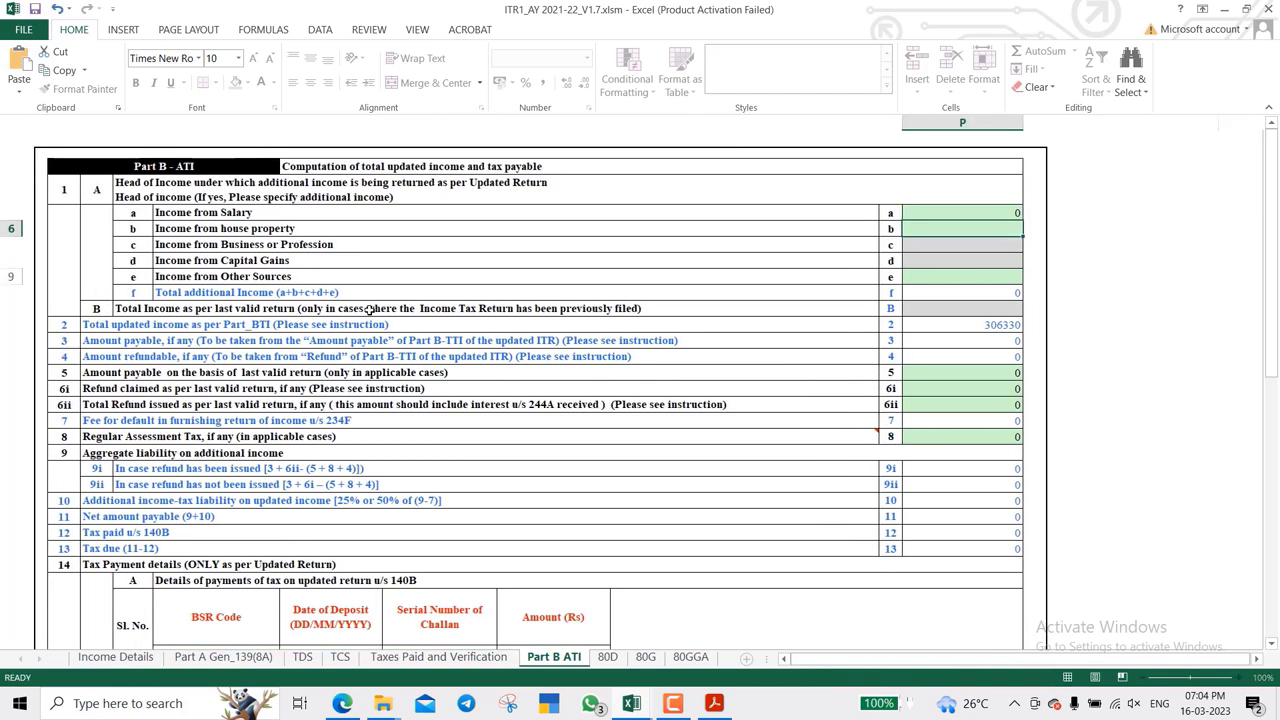
key(Up)
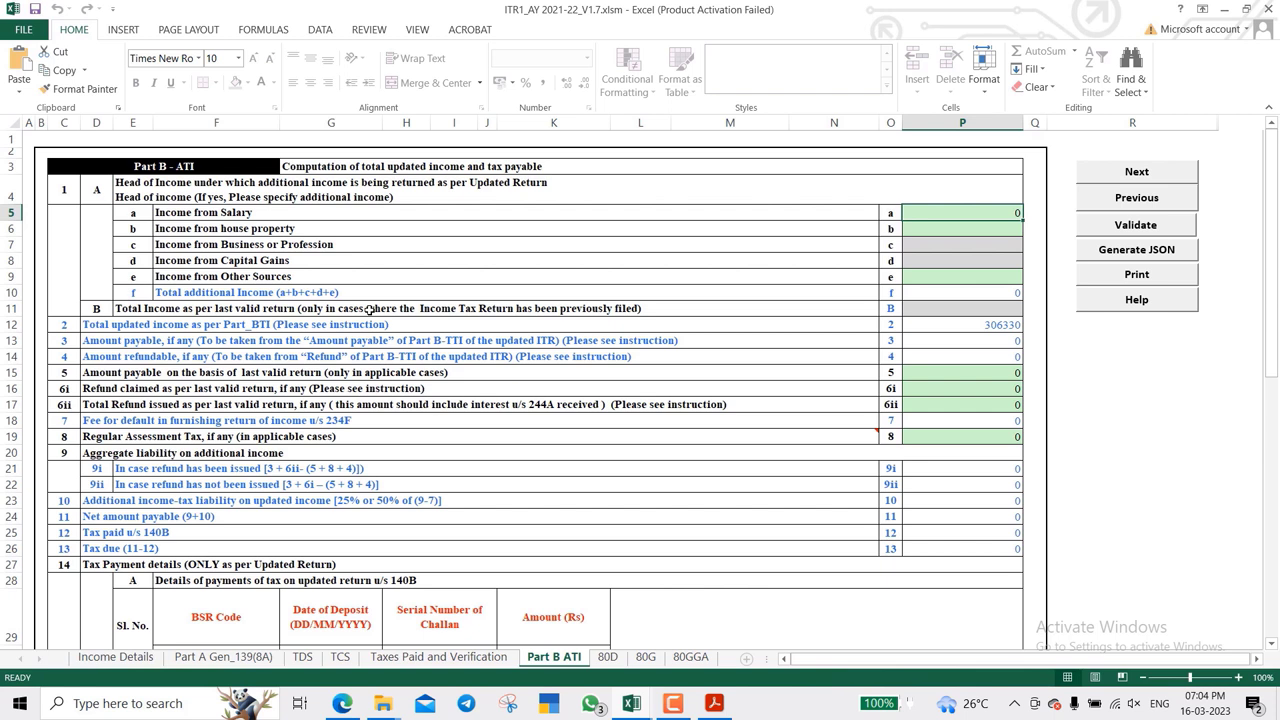
key(Down)
key(Down)
key(Down)
key(Down)
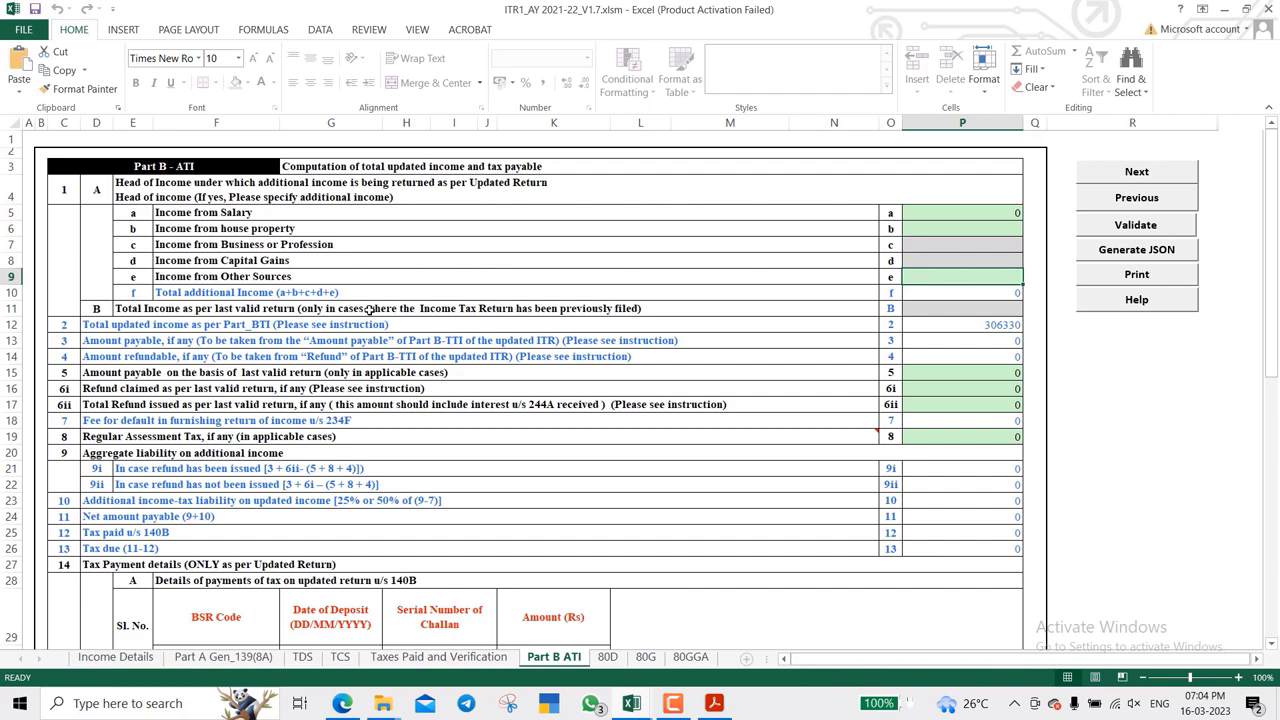
scroll(488, 290, down, 2)
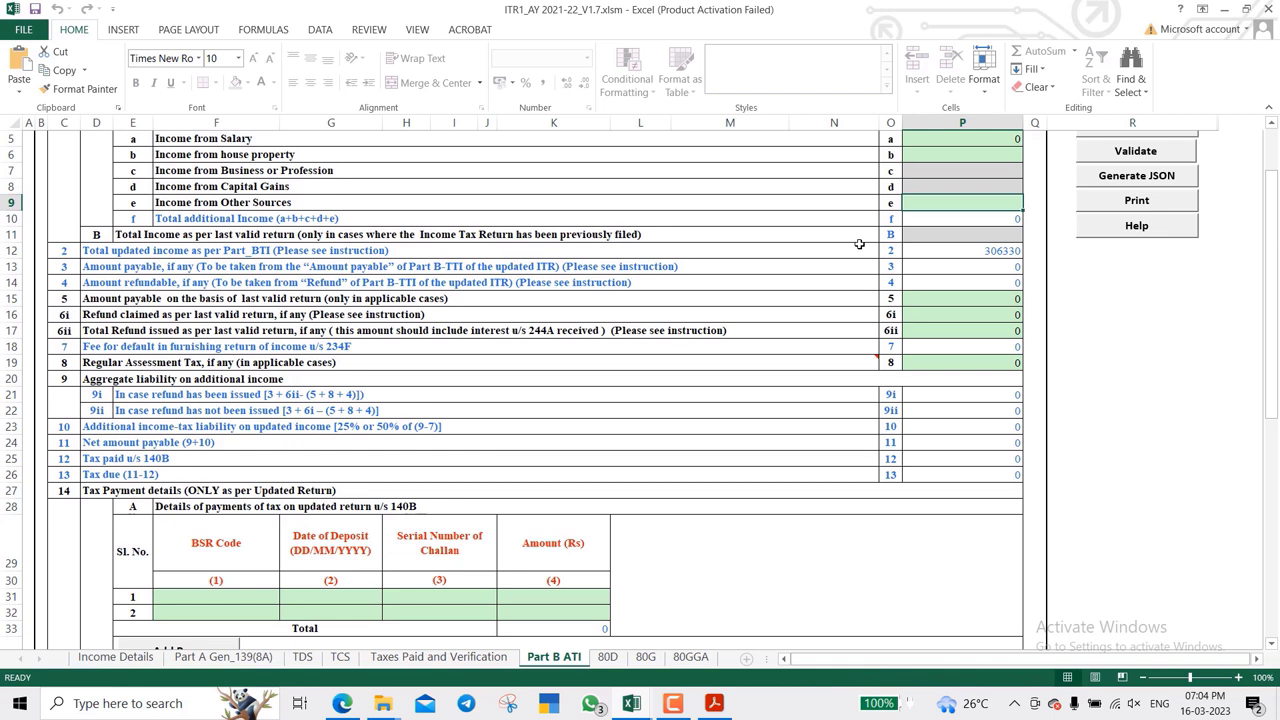
click(840, 251)
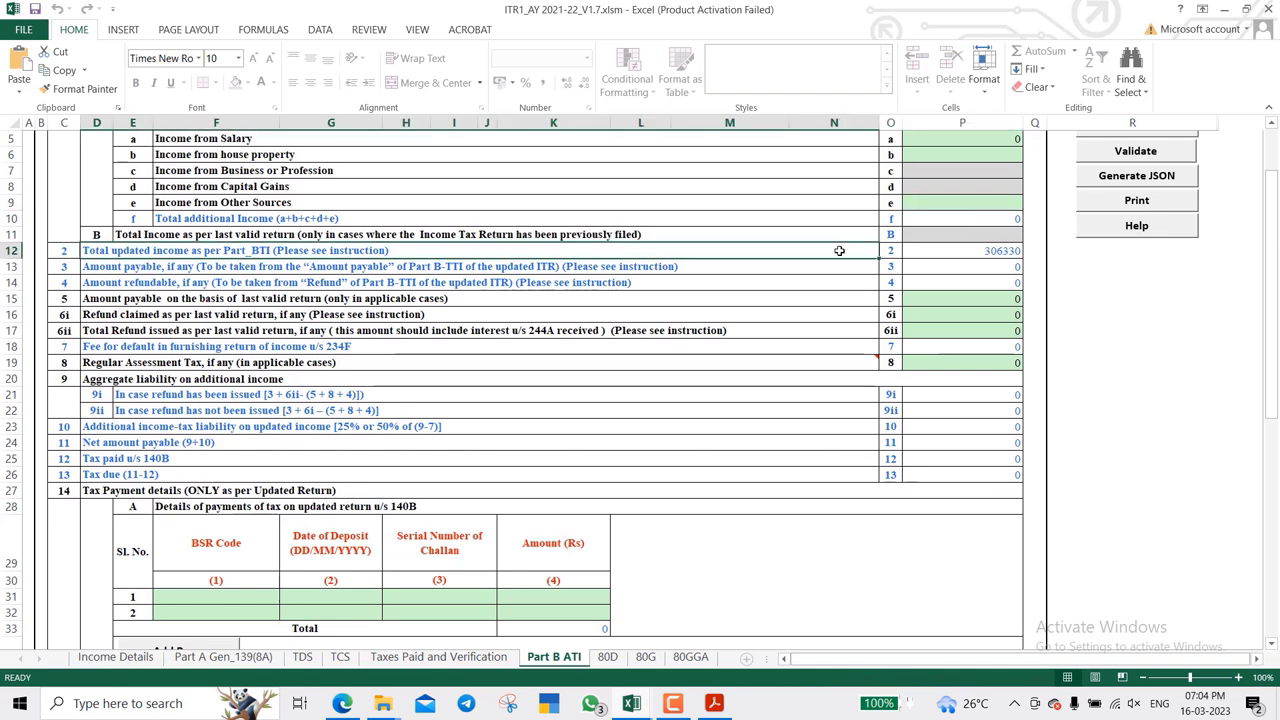
key(Right)
key(Right)
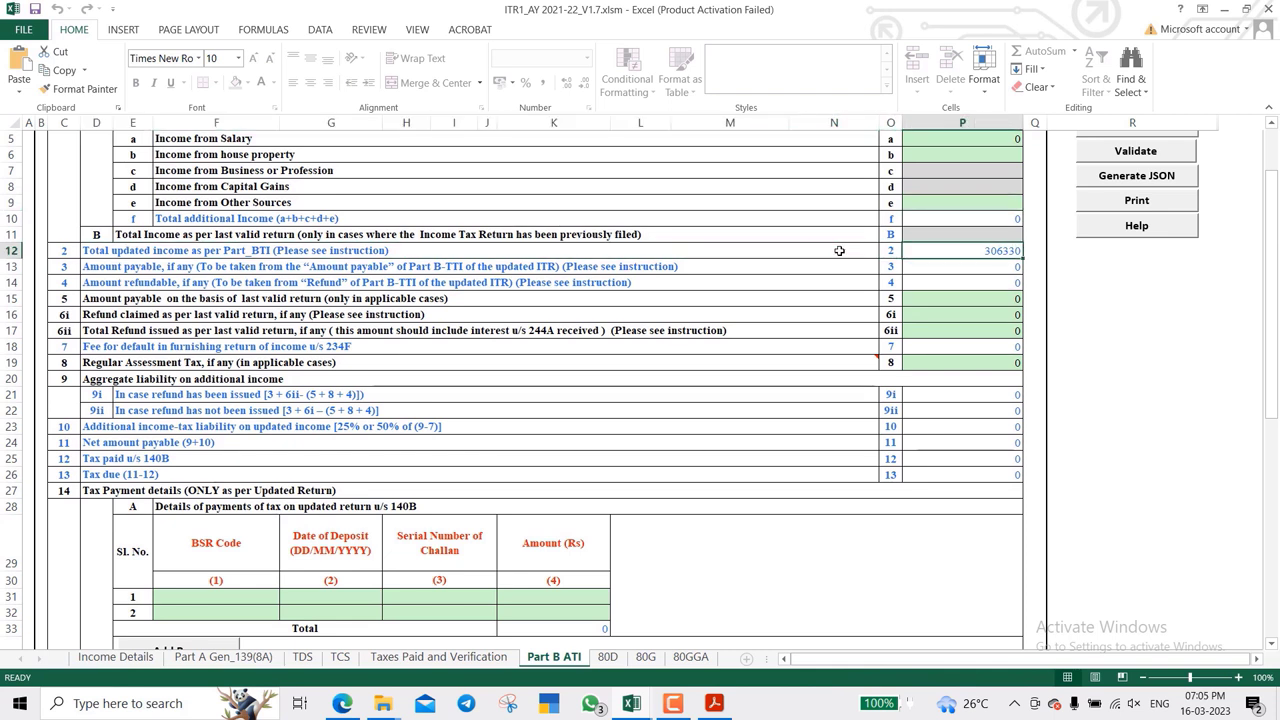
key(Up)
key(Up)
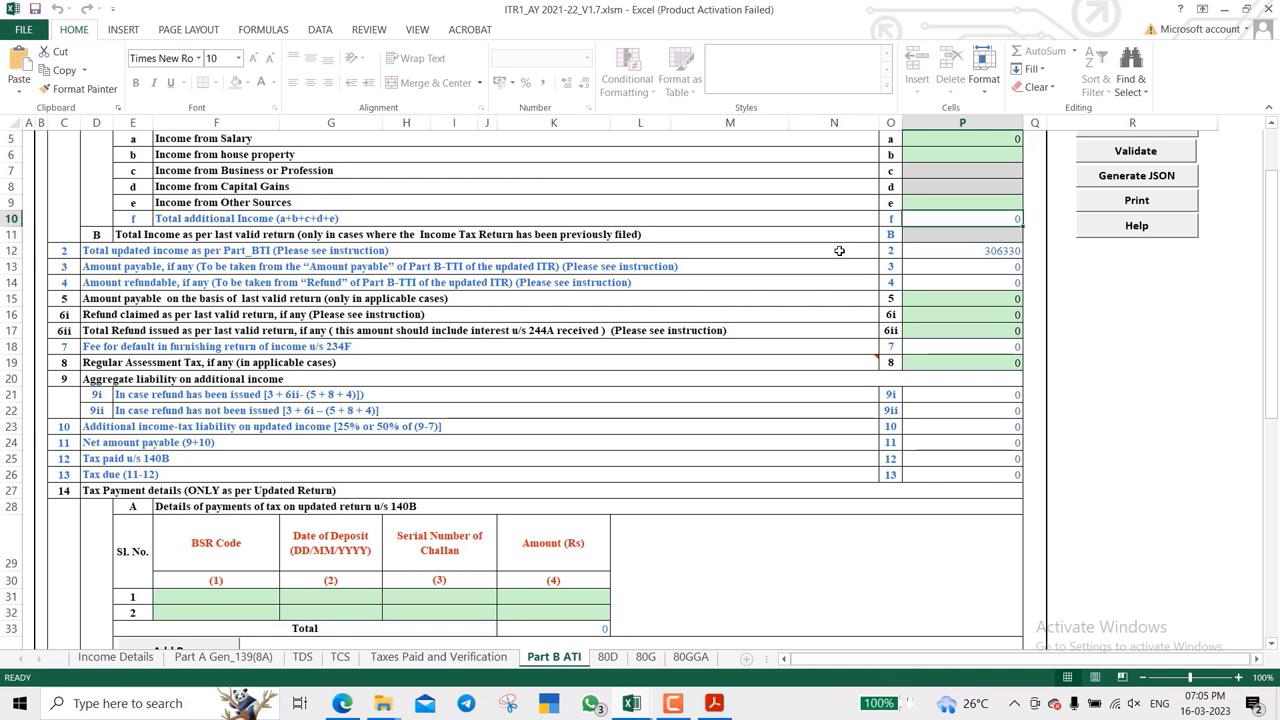
key(Left)
key(Right)
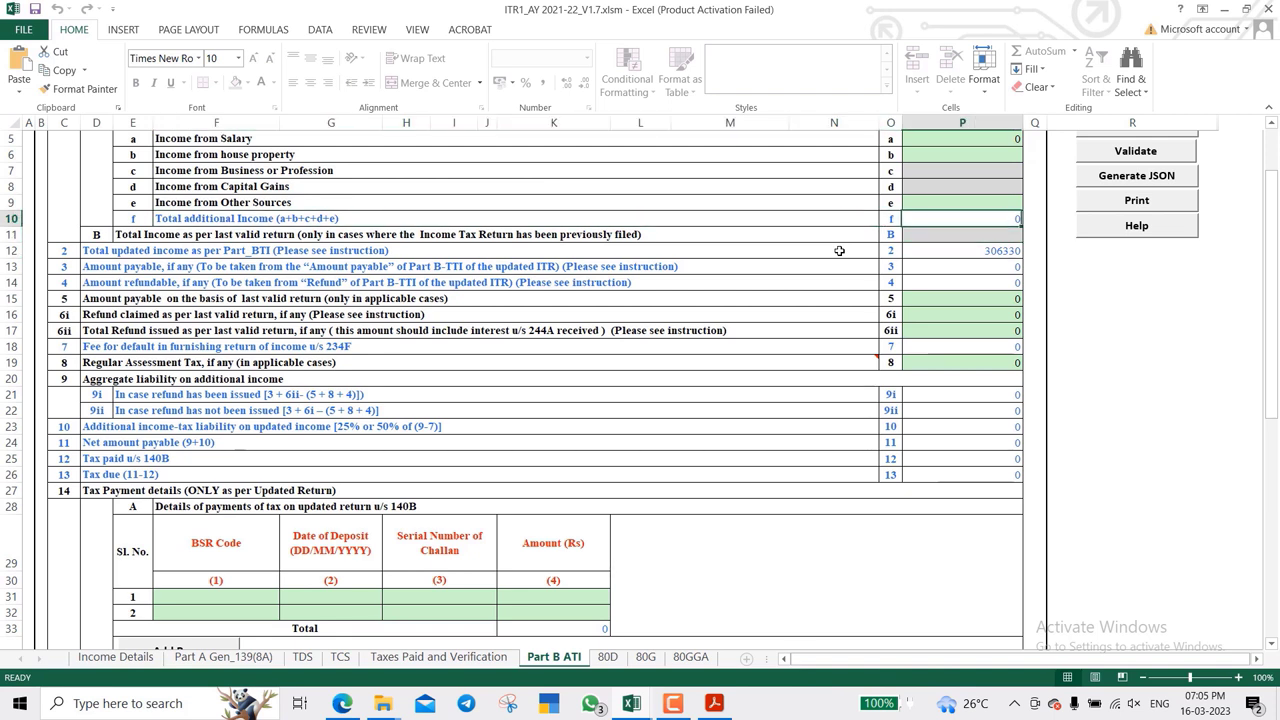
key(Down)
key(Down)
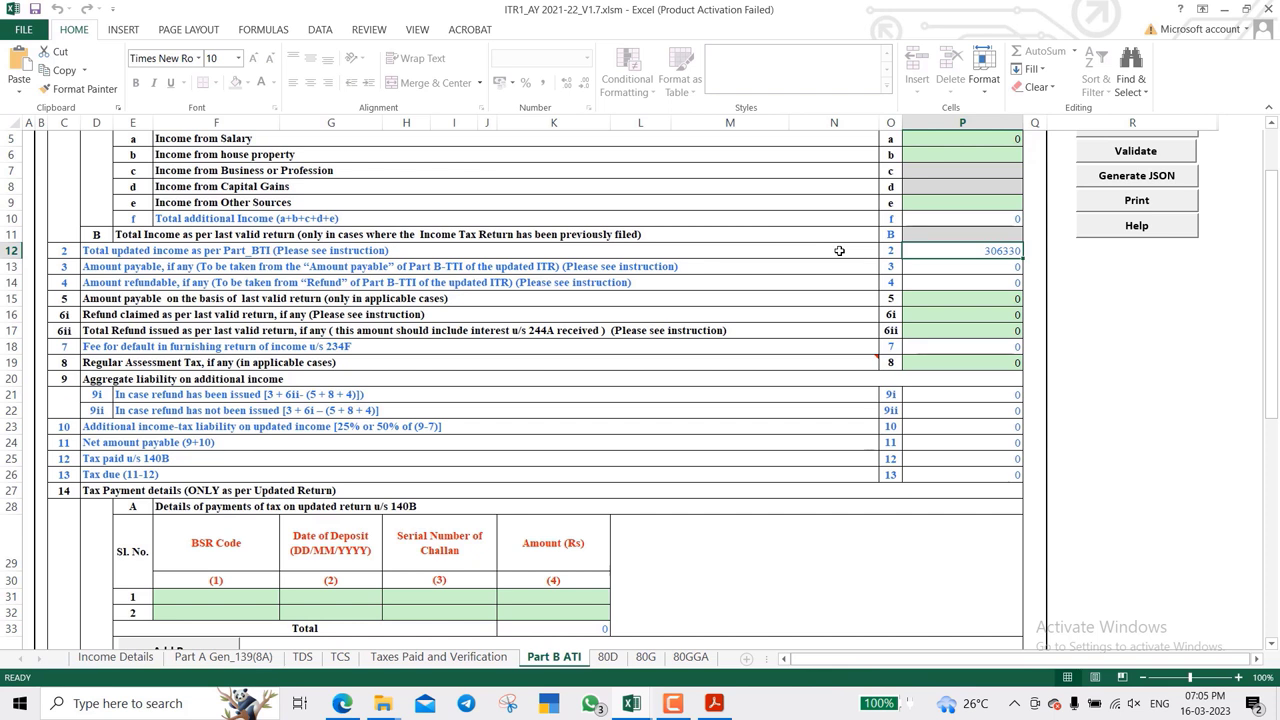
key(Down)
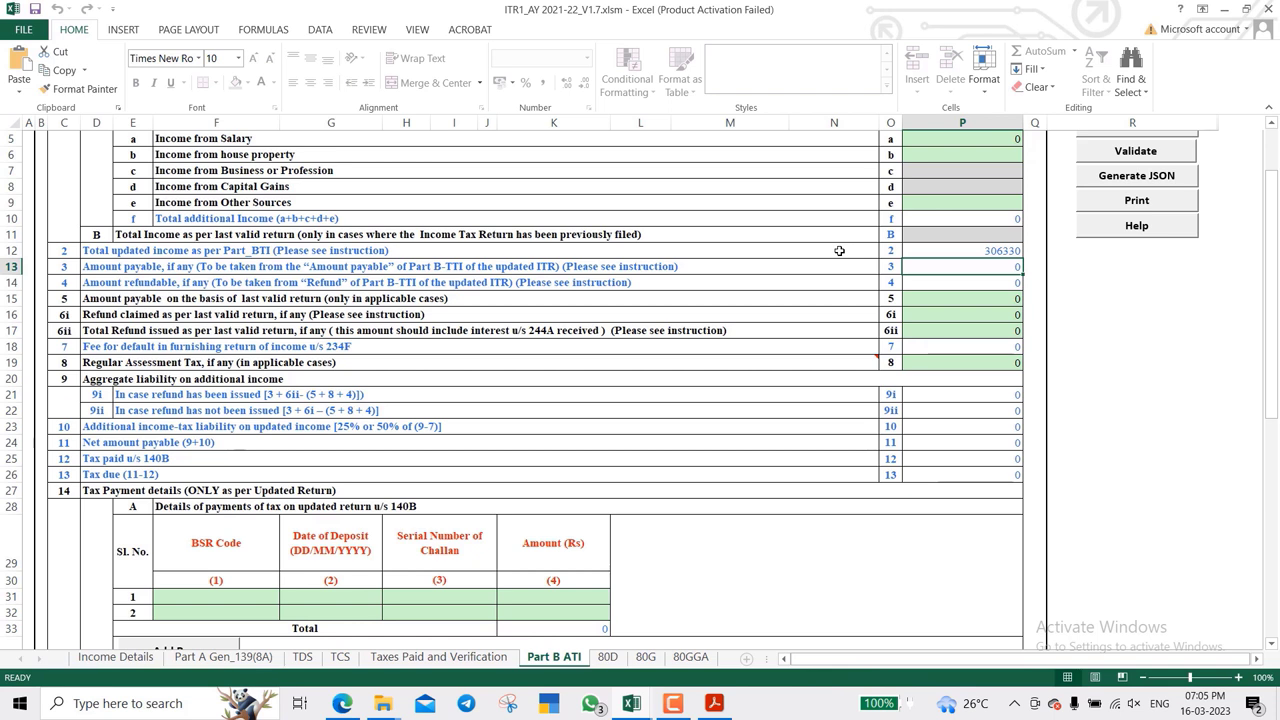
key(Down)
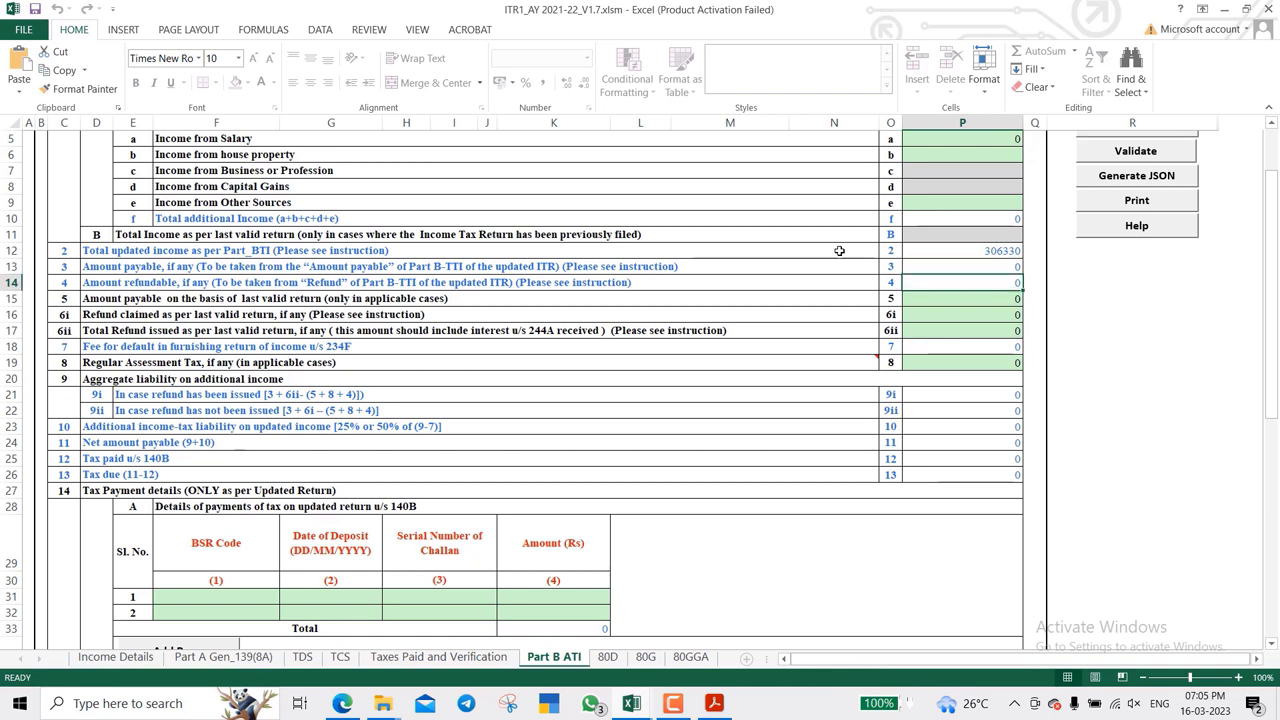
key(Down)
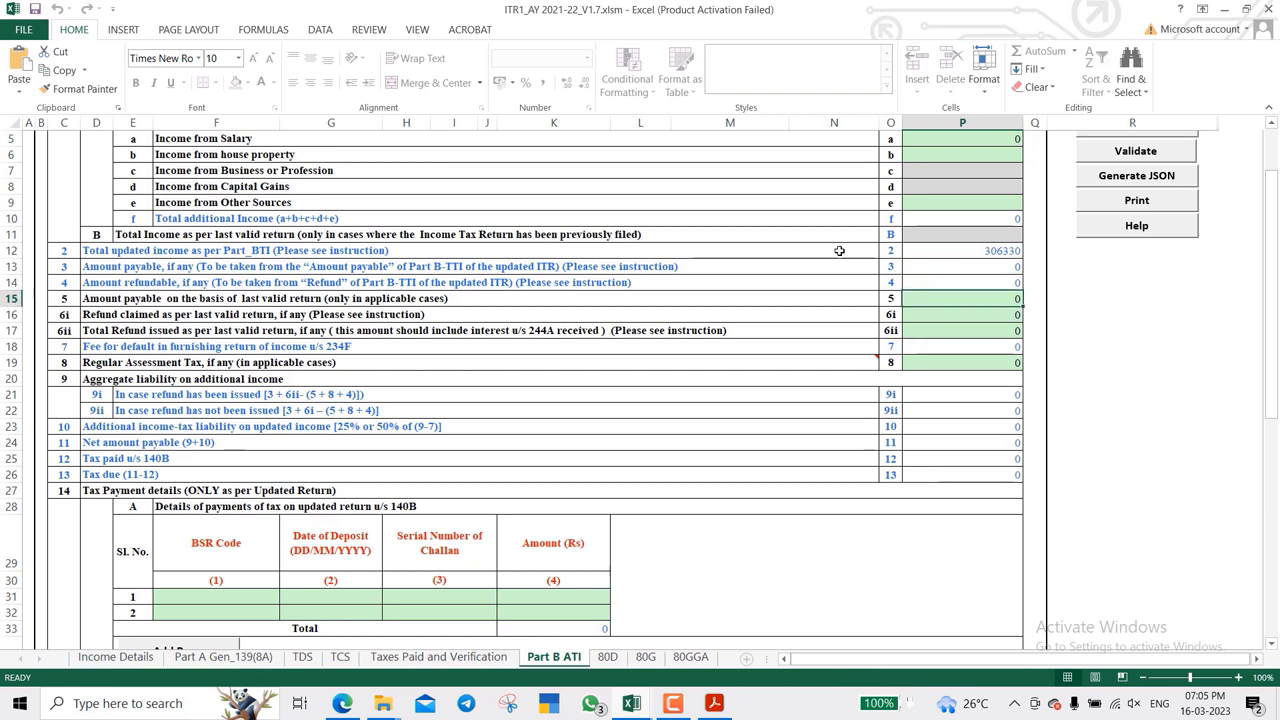
key(Left)
key(Left)
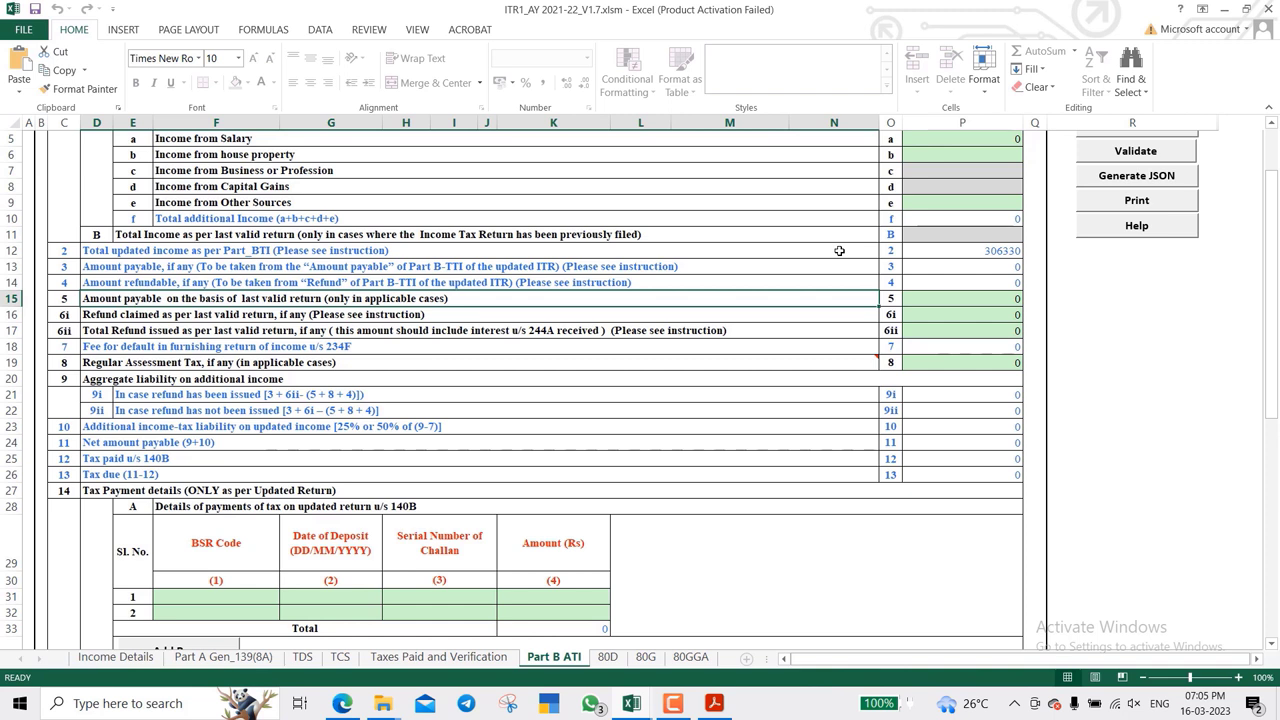
key(Right)
key(Right)
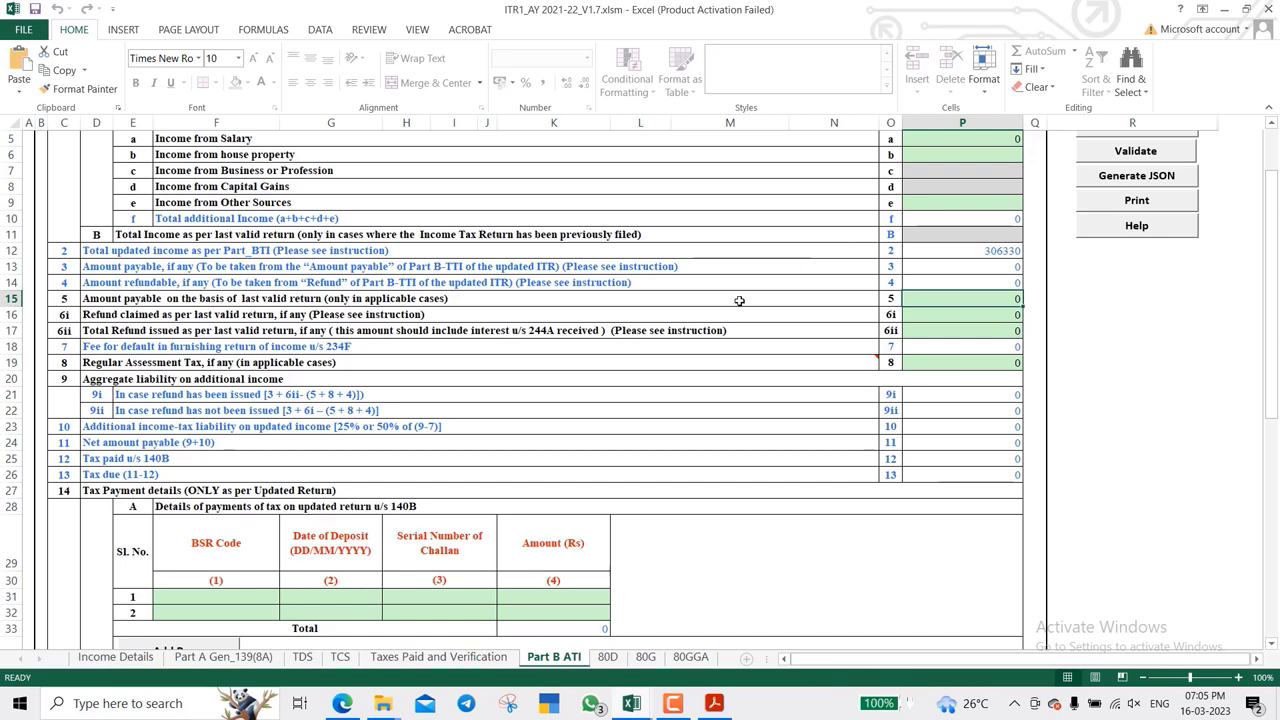
- Review the Part B ATI tax payment tables, then bring up the 80D sheet
scroll(729, 313, down, 3)
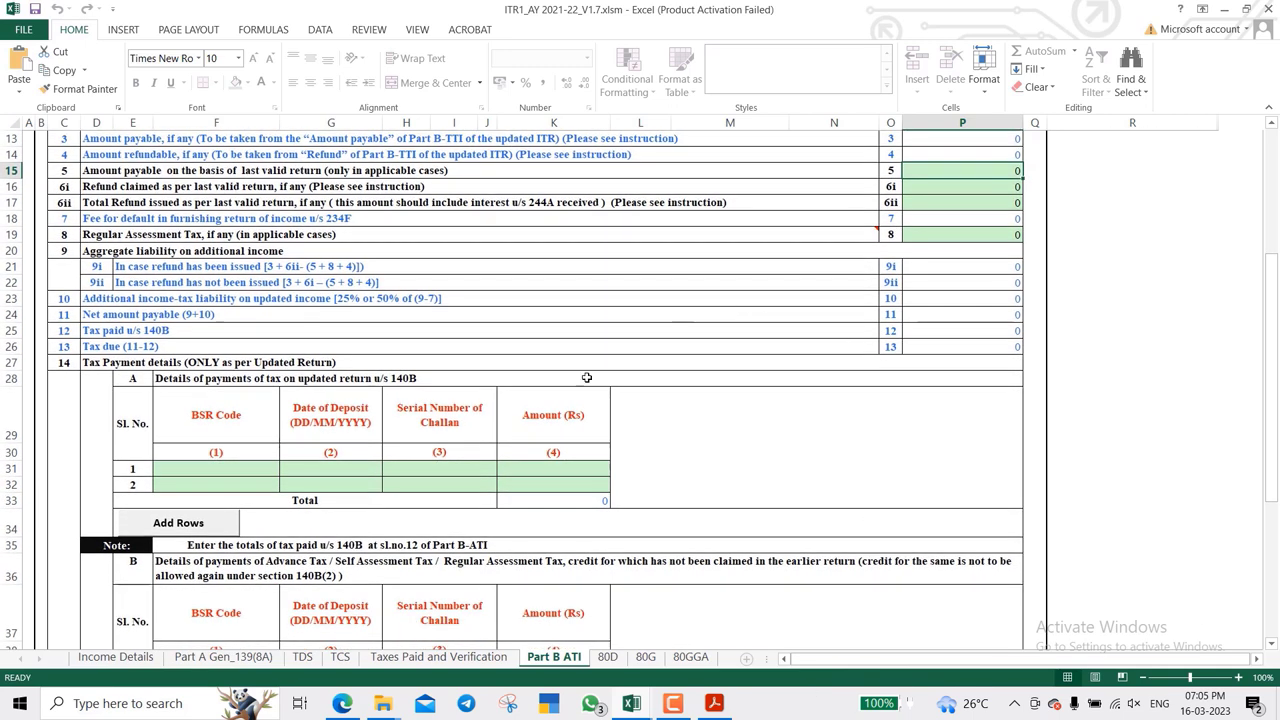
scroll(774, 463, down, 2)
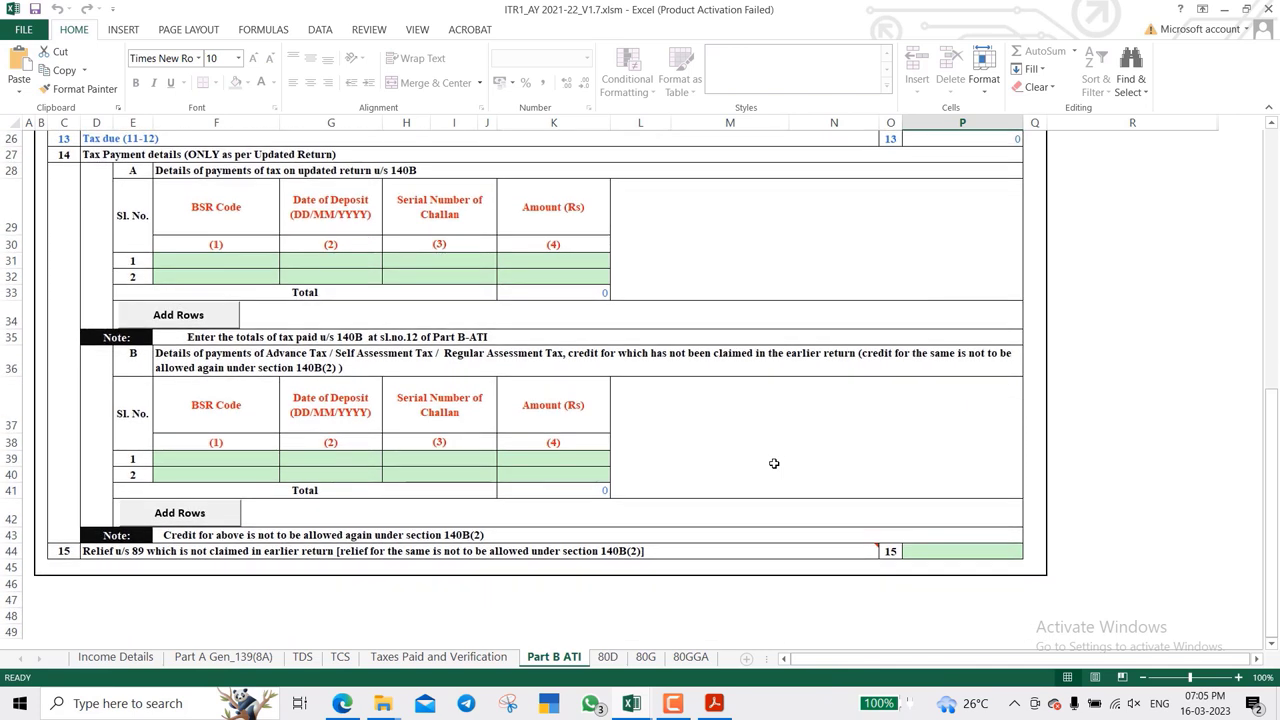
scroll(774, 463, up, 5)
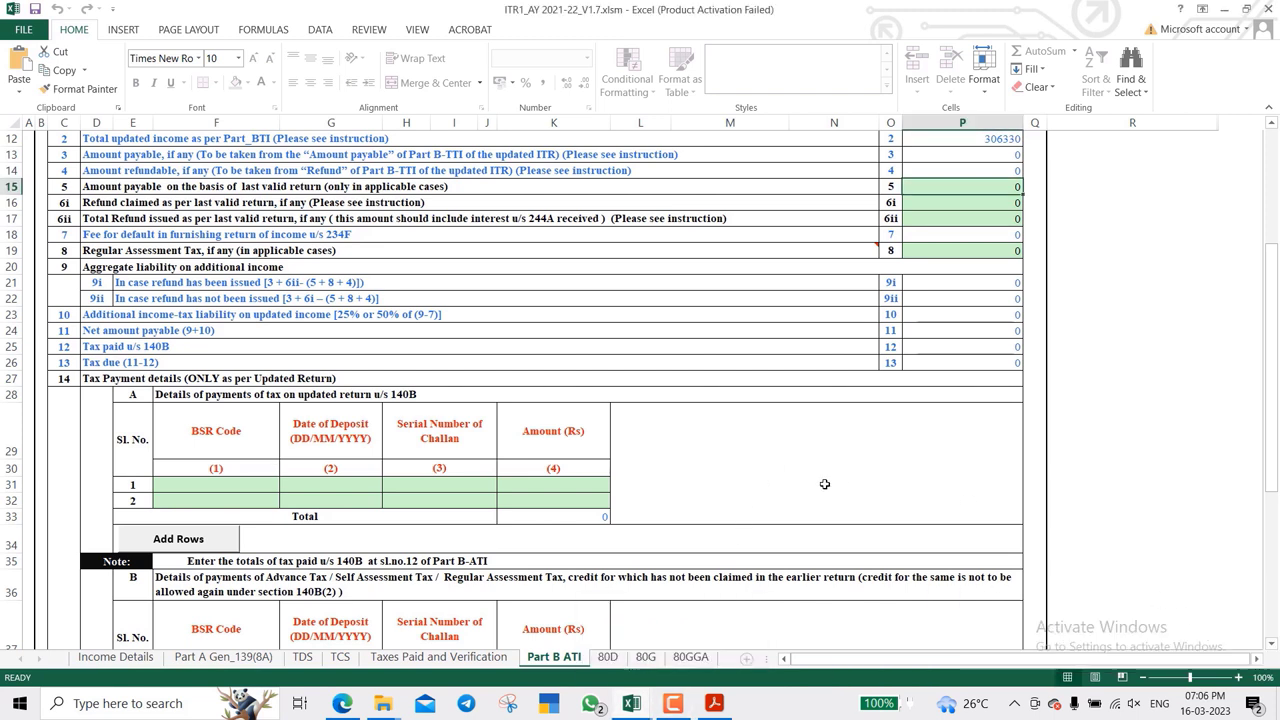
scroll(824, 484, down, 4)
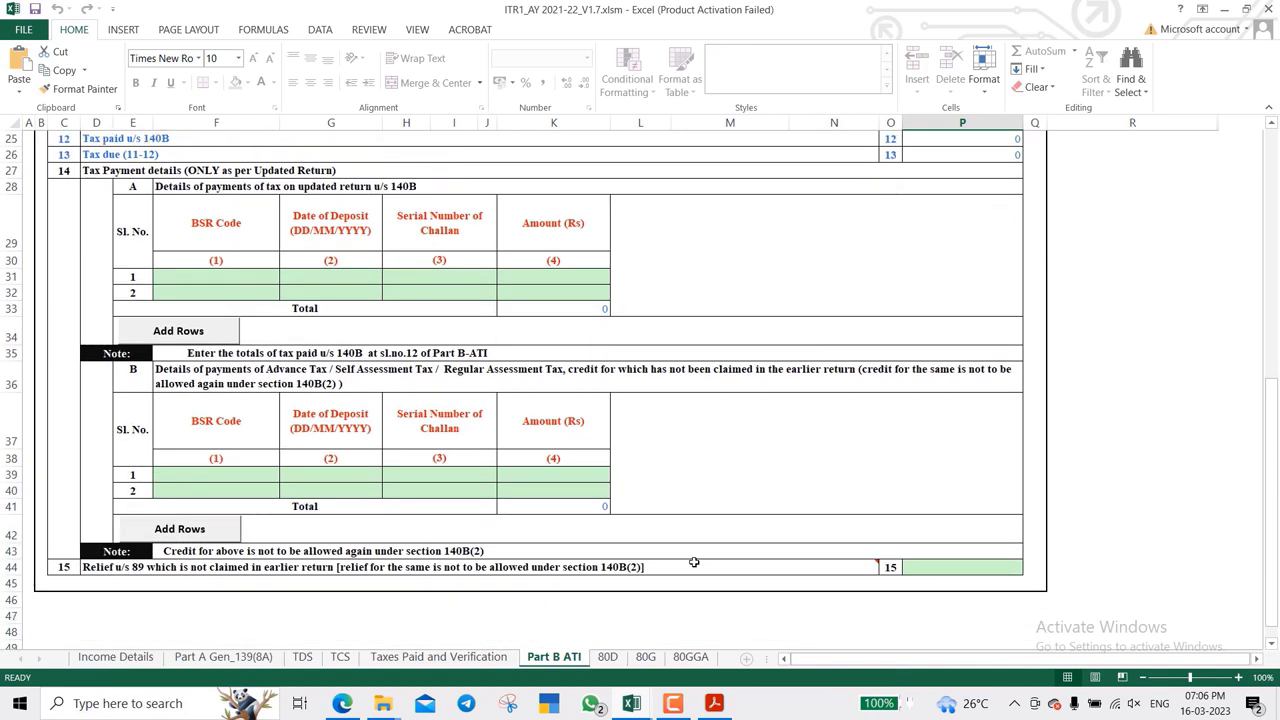
click(608, 657)
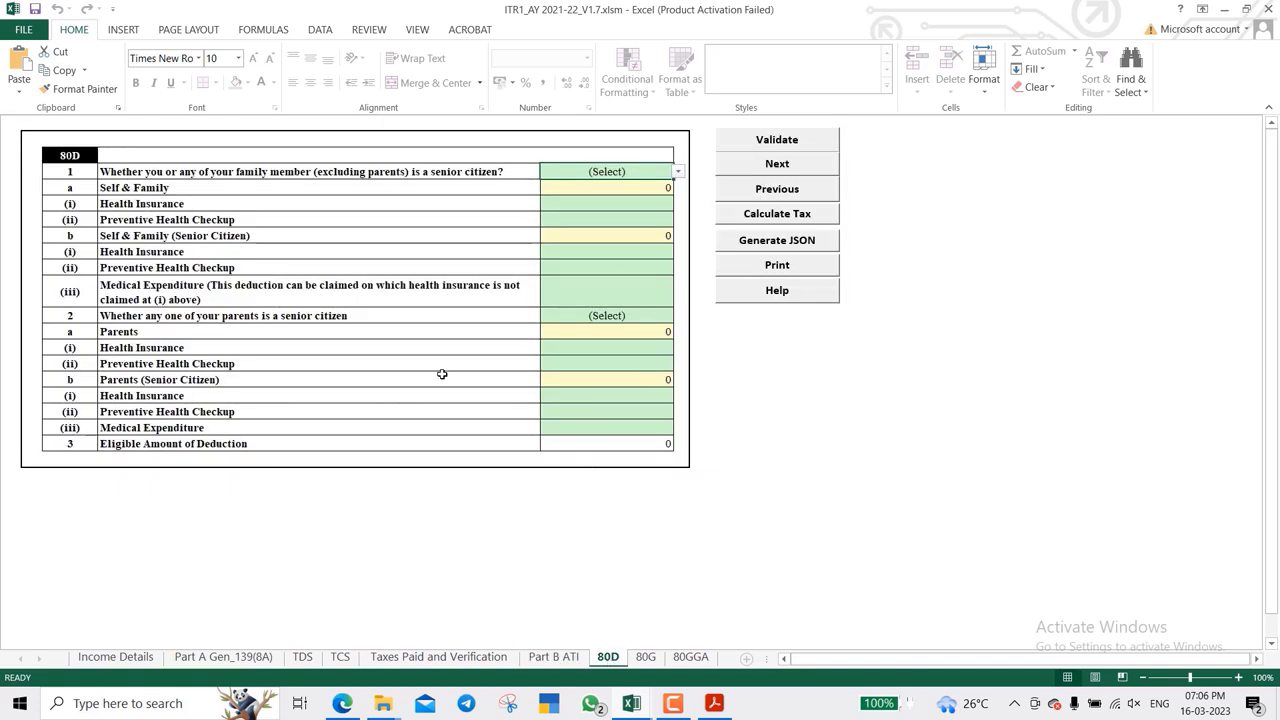
- Set 80D to 'Not claiming for Self/ Family' and 'Not claiming for Parents', then view 80GGA
click(678, 172)
click(653, 220)
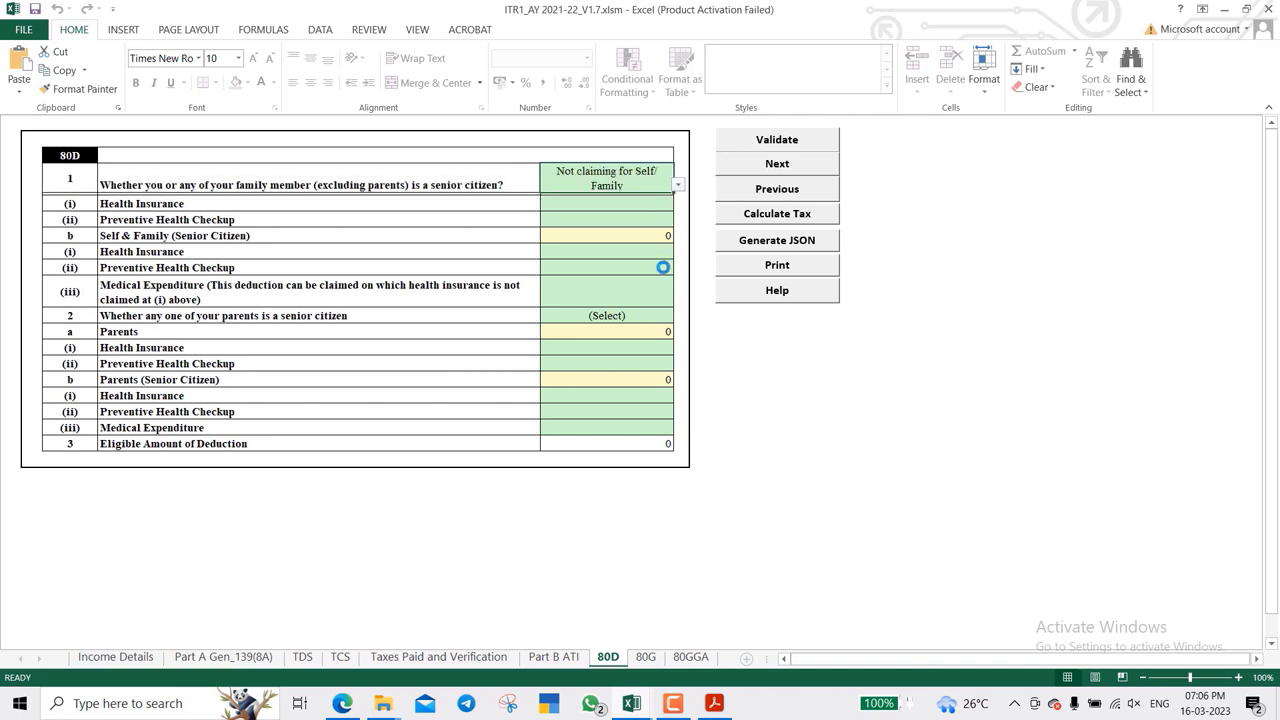
click(648, 330)
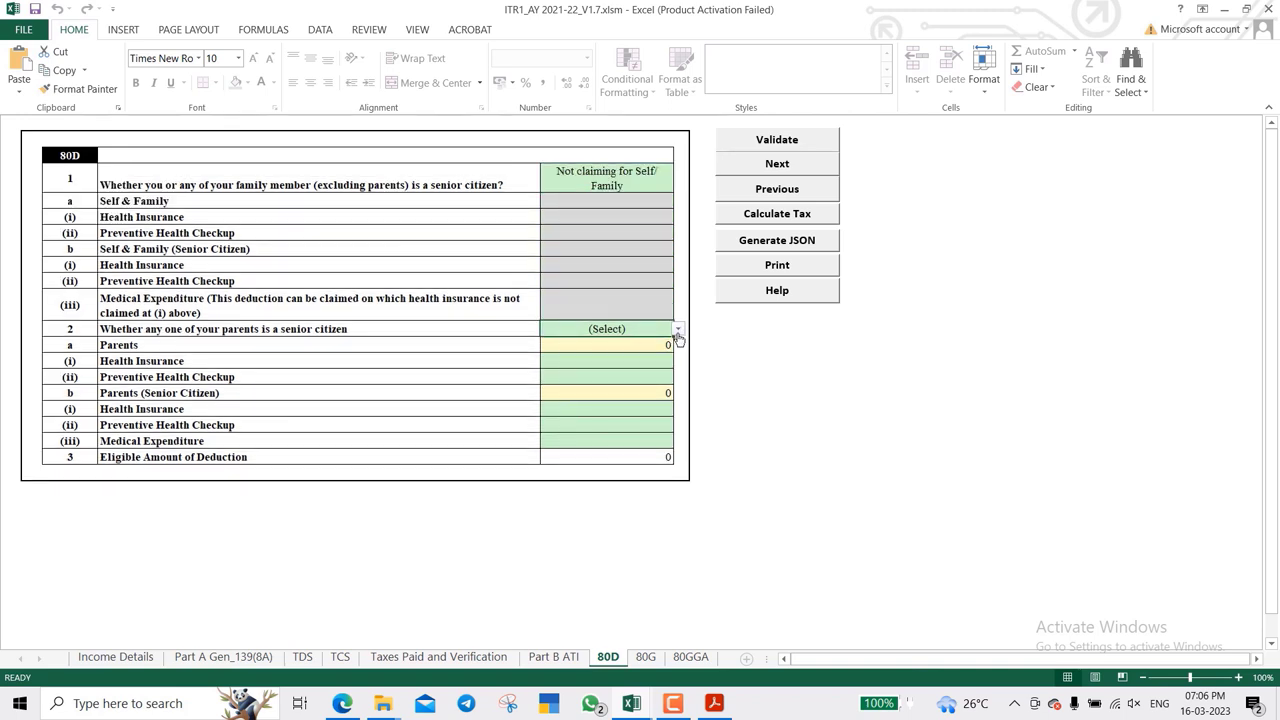
click(678, 330)
click(648, 376)
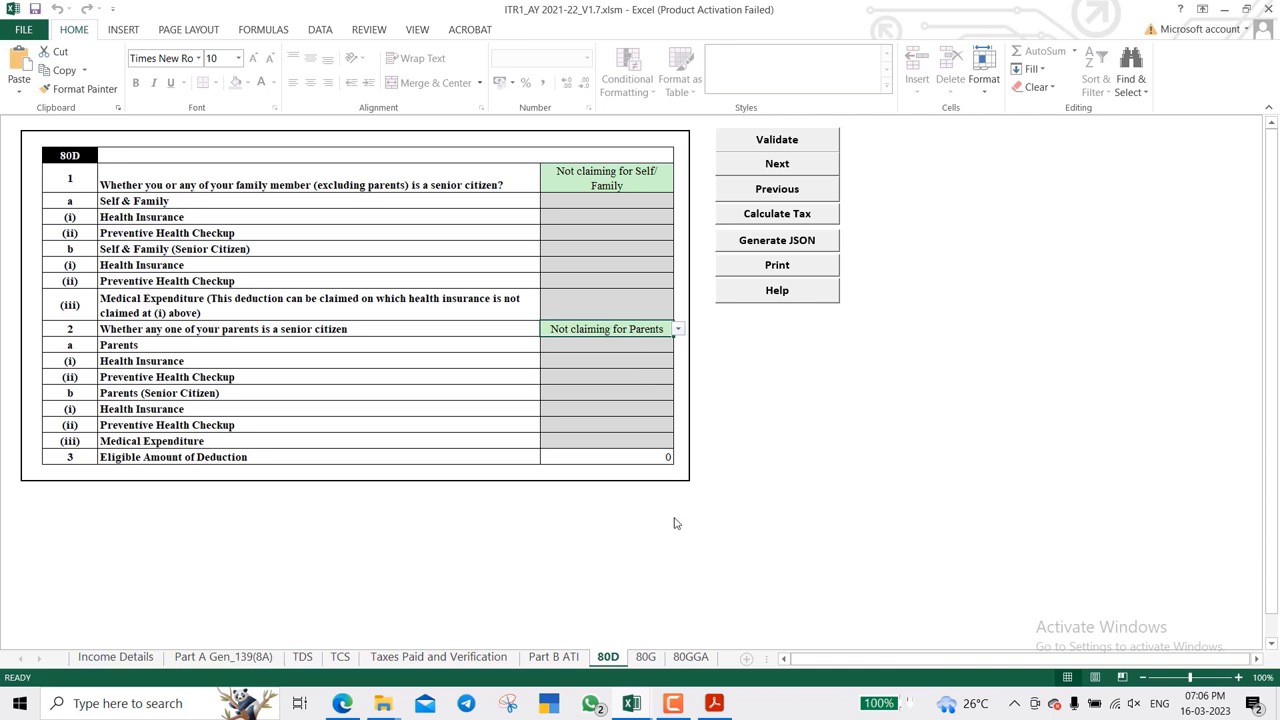
click(645, 656)
click(689, 657)
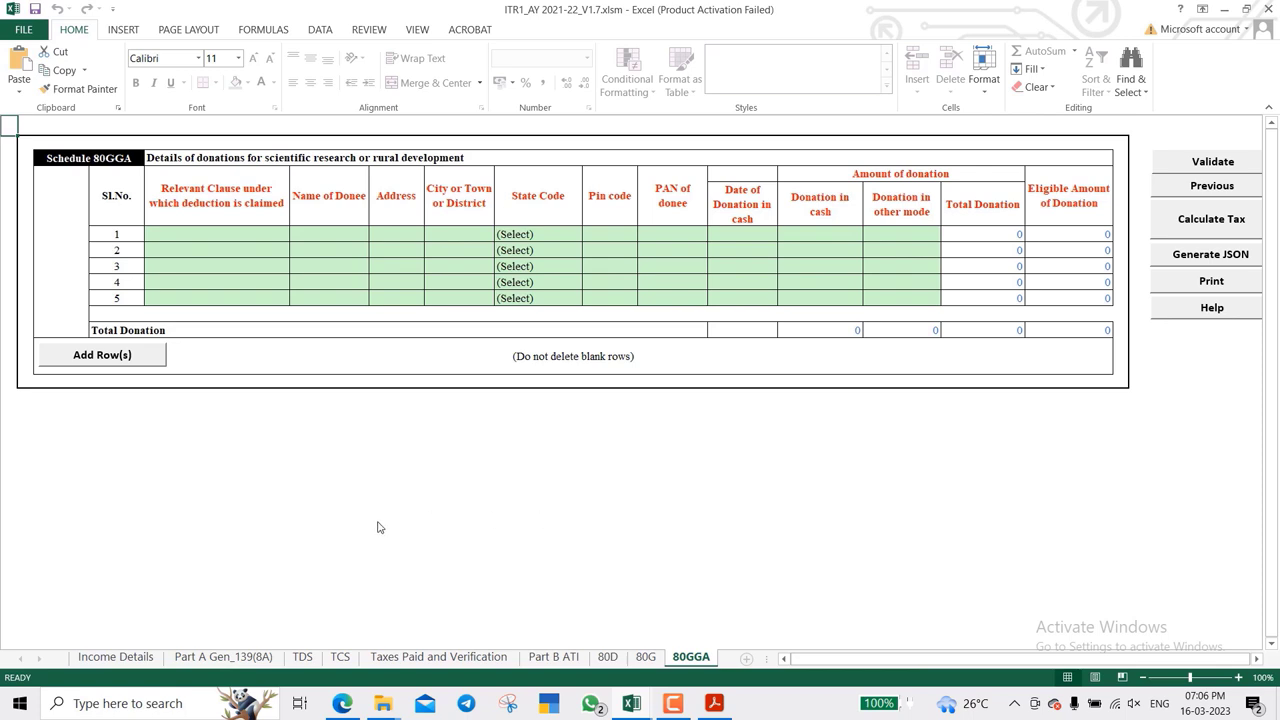
- Review Income Details: tax 2816 rebated under 87A, leaving a 234F fee of 1000
click(122, 660)
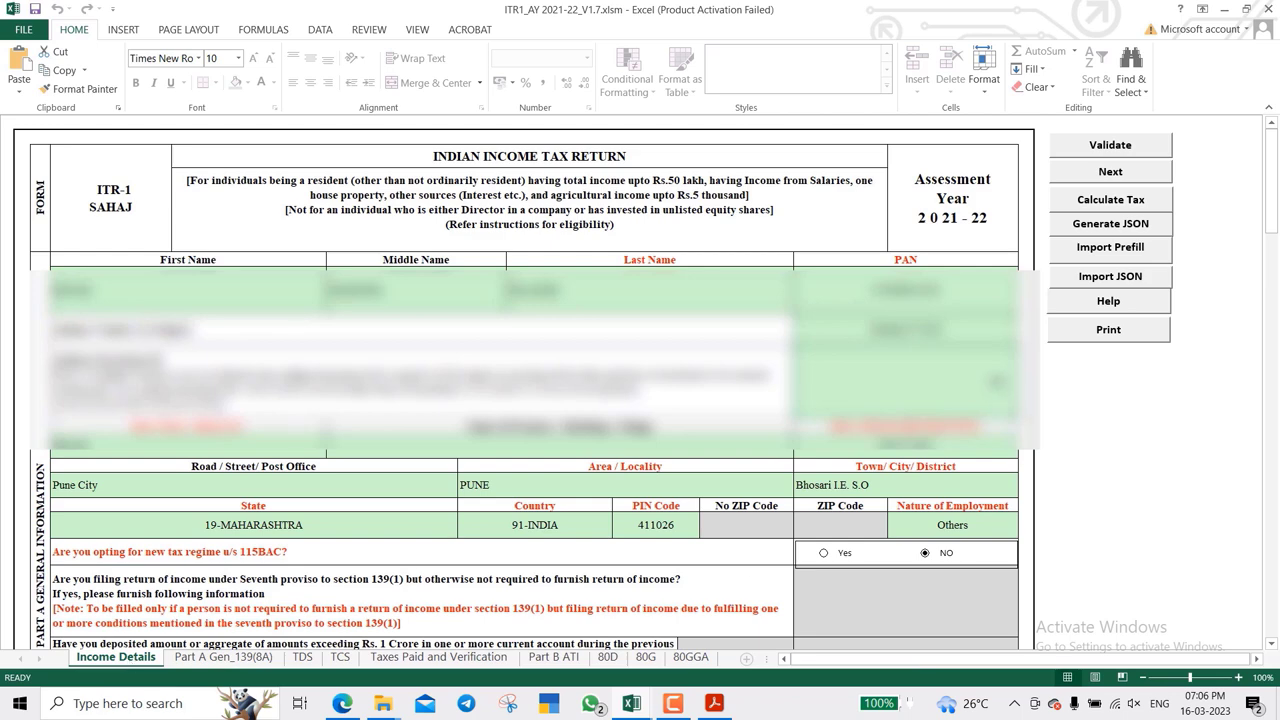
scroll(1117, 205, down, 2)
scroll(1118, 203, up, 2)
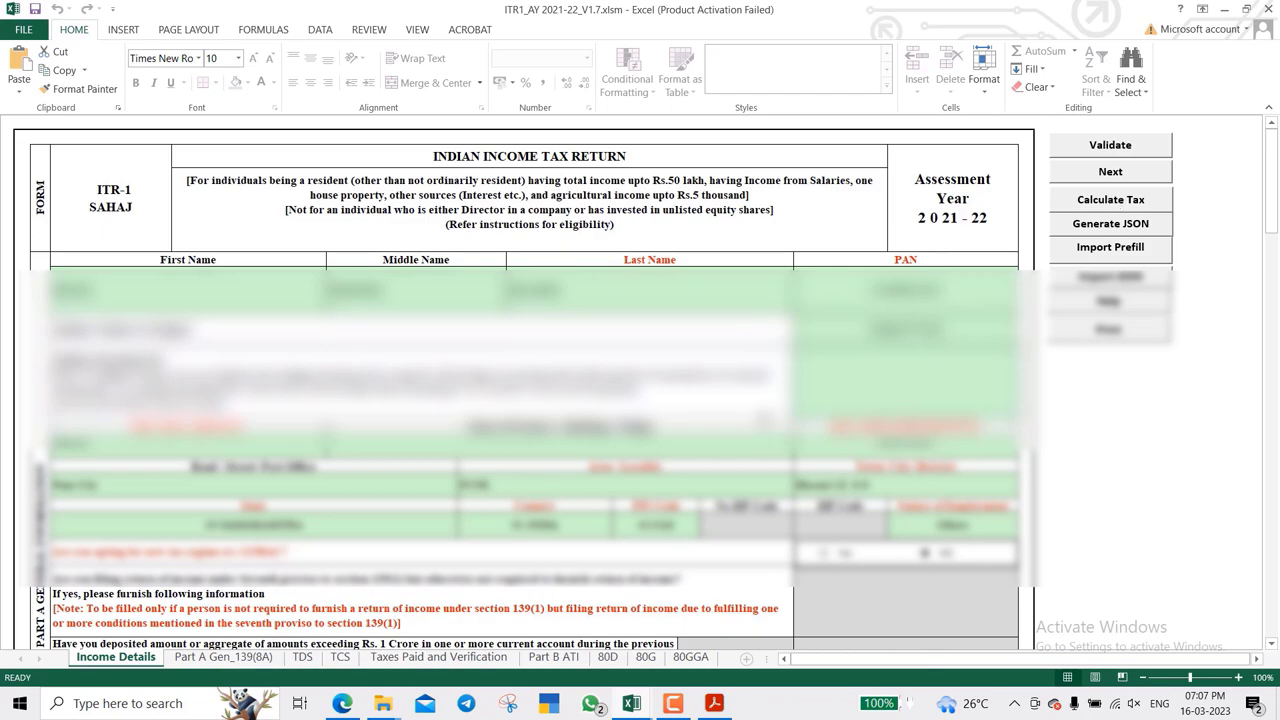
scroll(763, 418, down, 20)
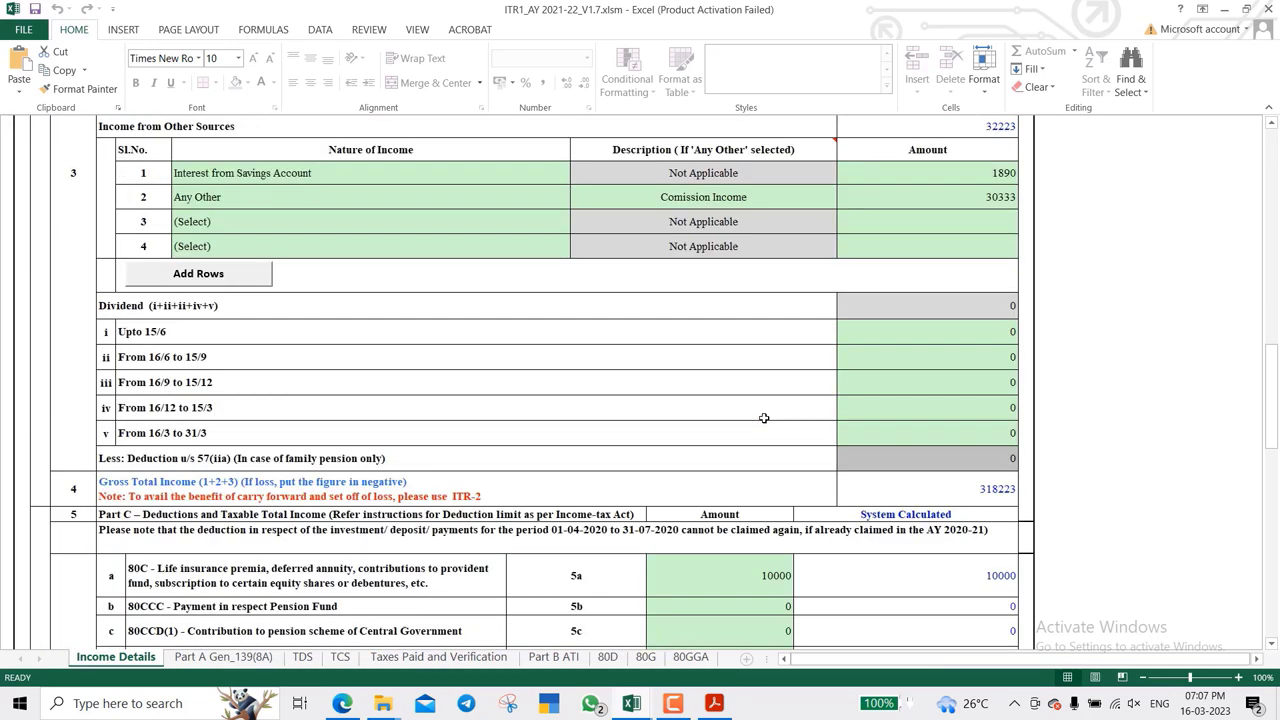
scroll(763, 418, down, 20)
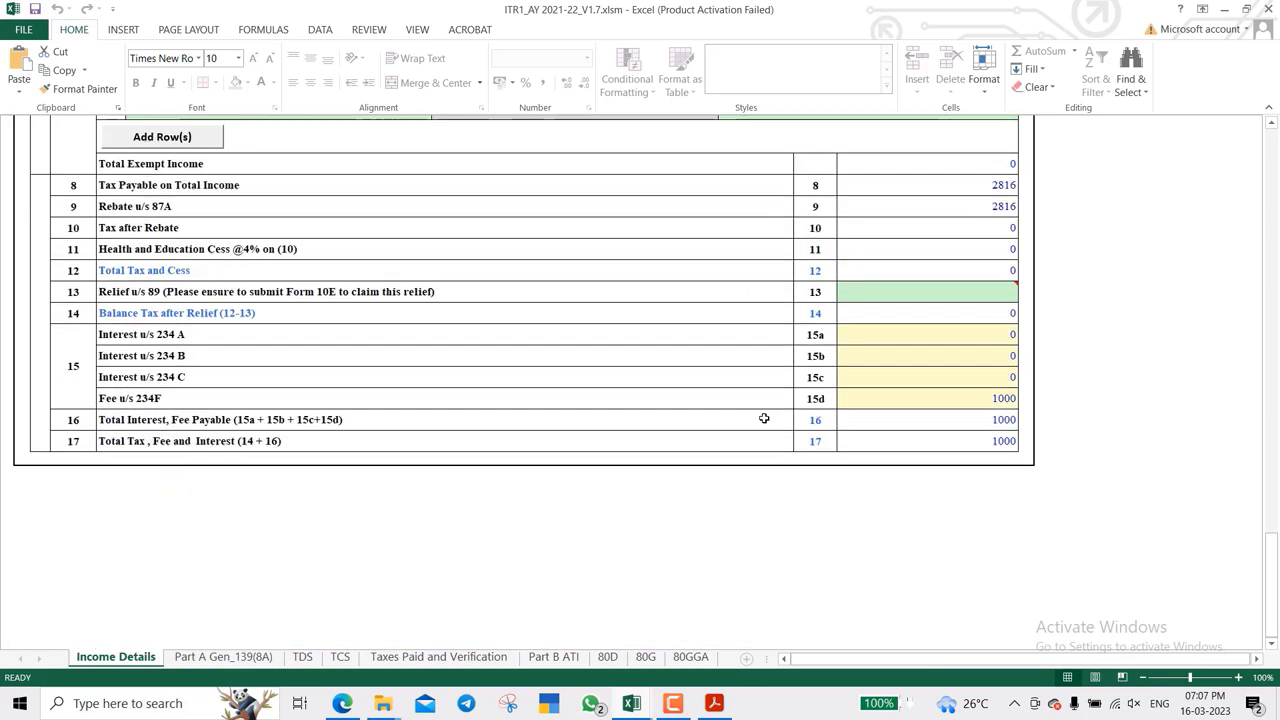
scroll(763, 418, down, 2)
click(862, 356)
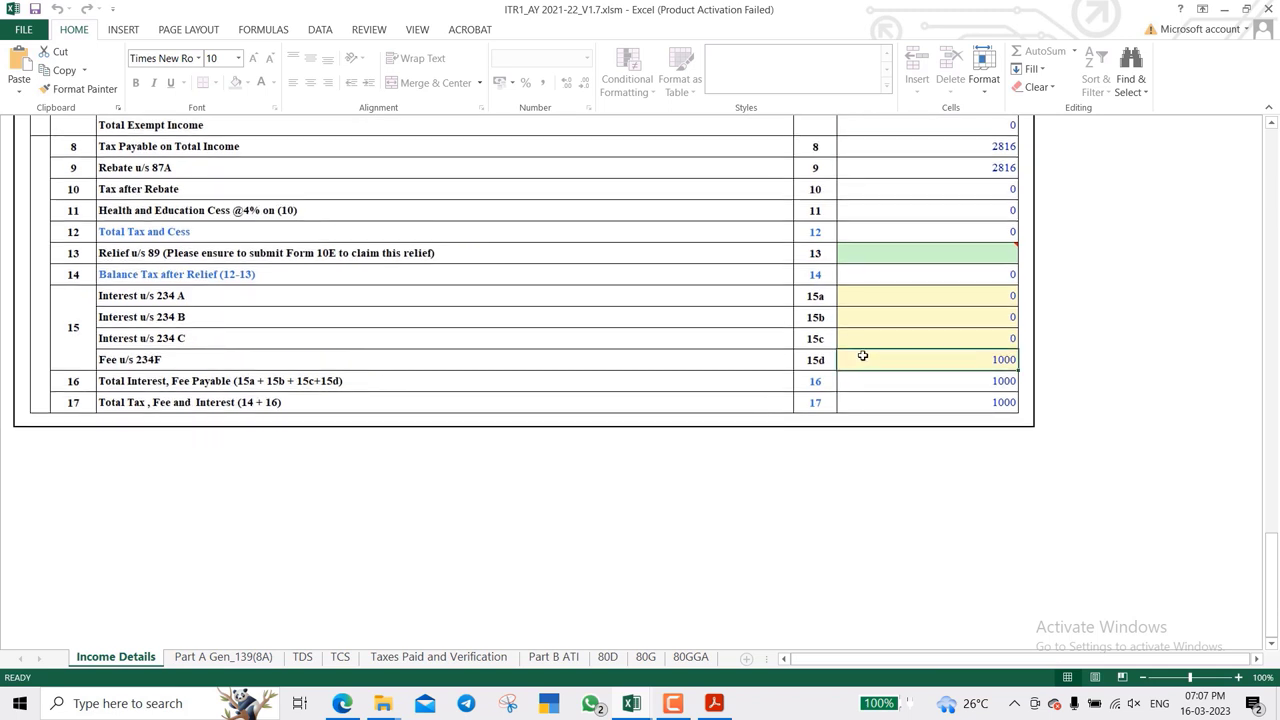
key(Left)
key(Left)
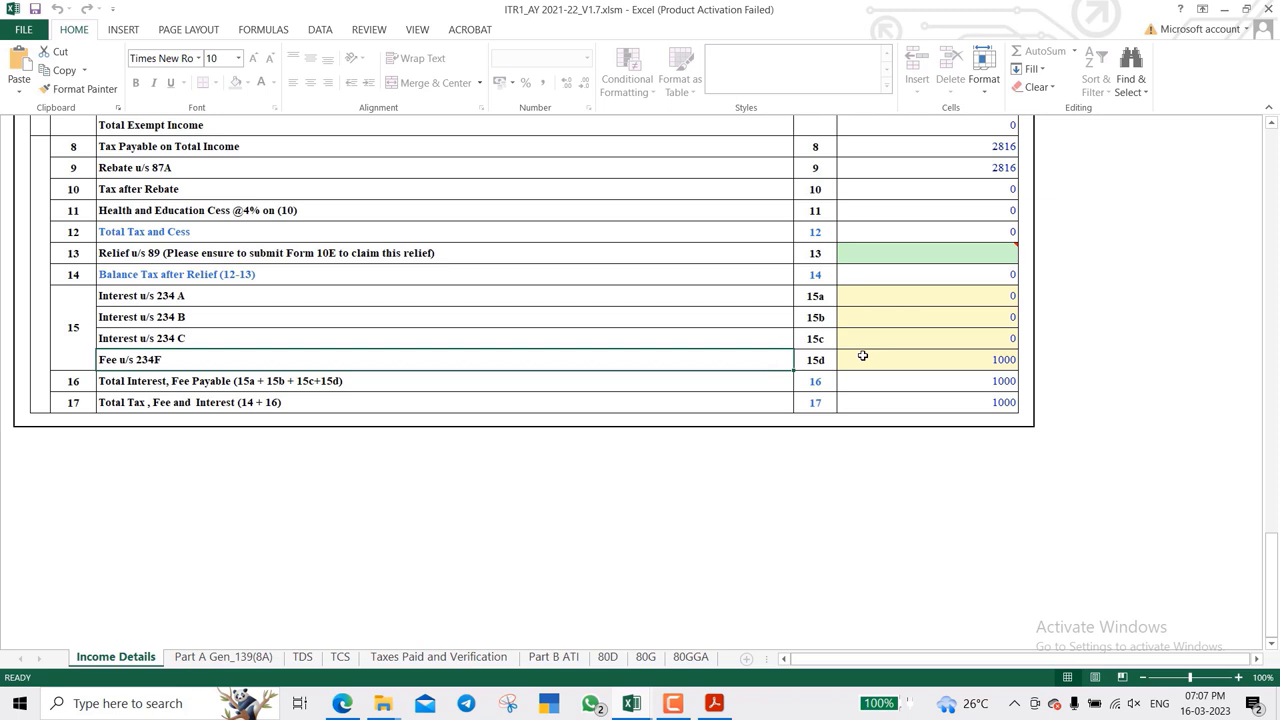
click(673, 703)
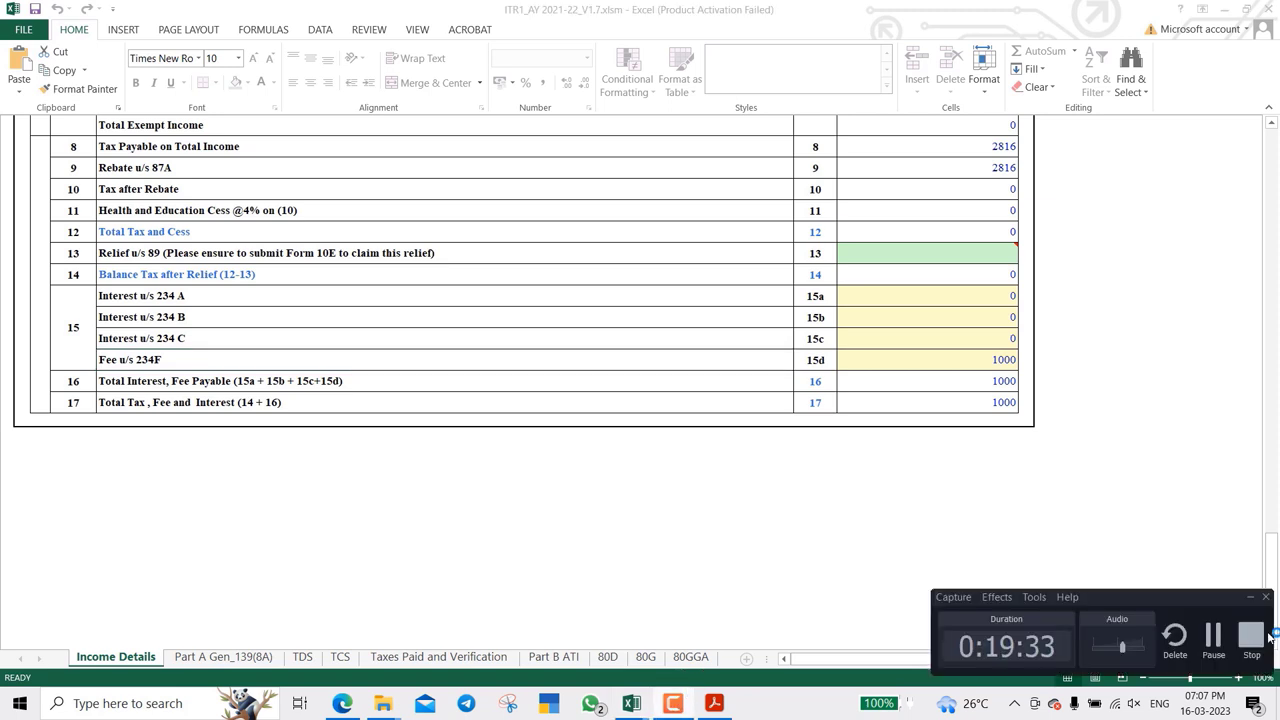
click(1213, 636)
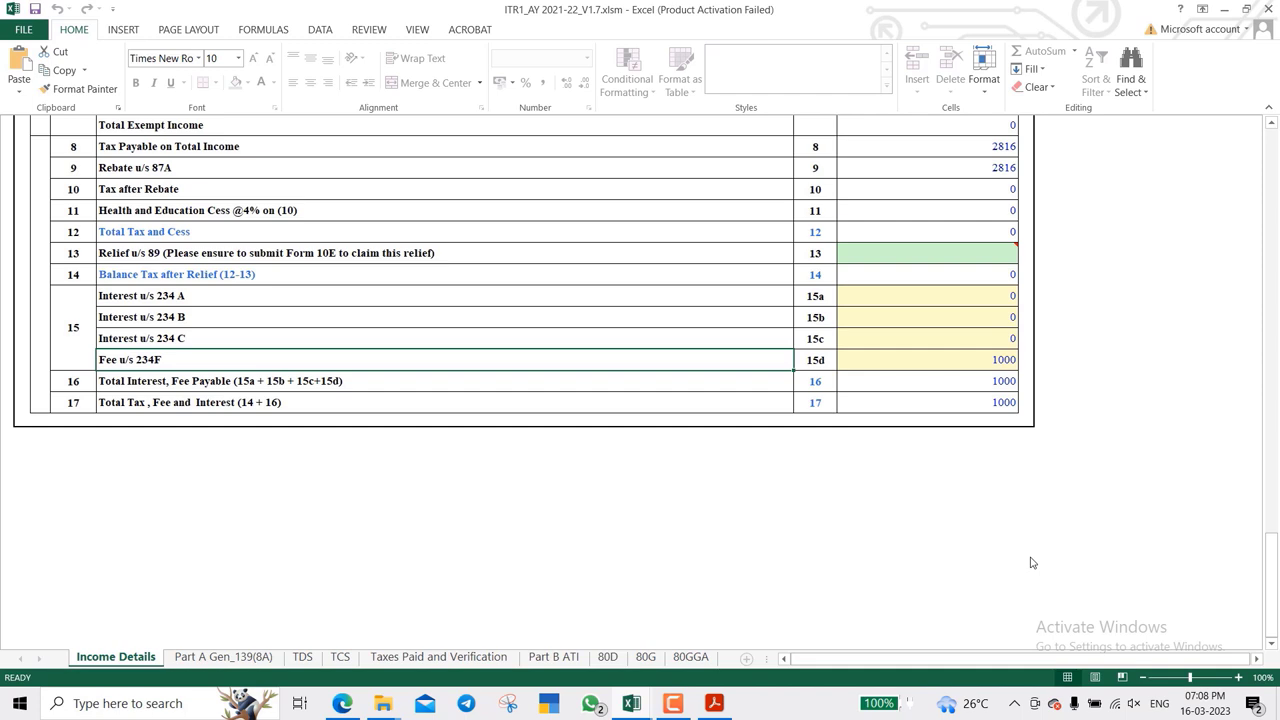
key(Right)
scroll(943, 510, up, 2)
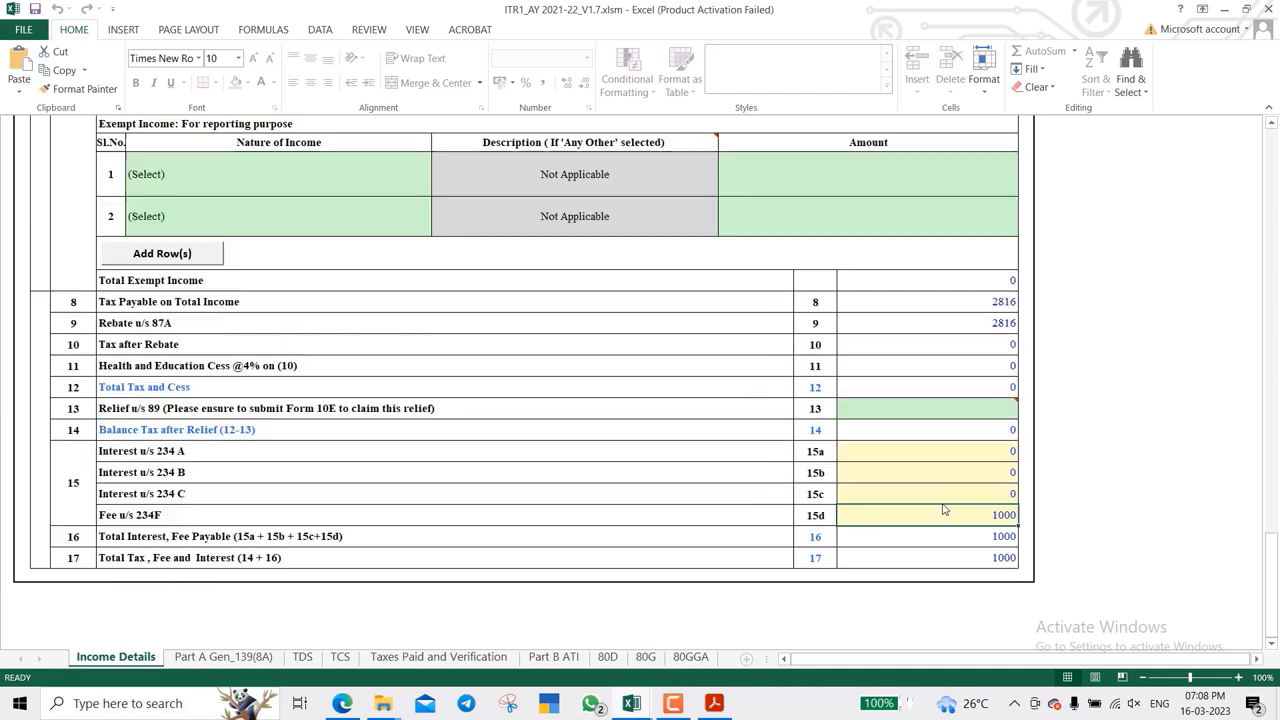
scroll(943, 510, up, 1)
click(918, 373)
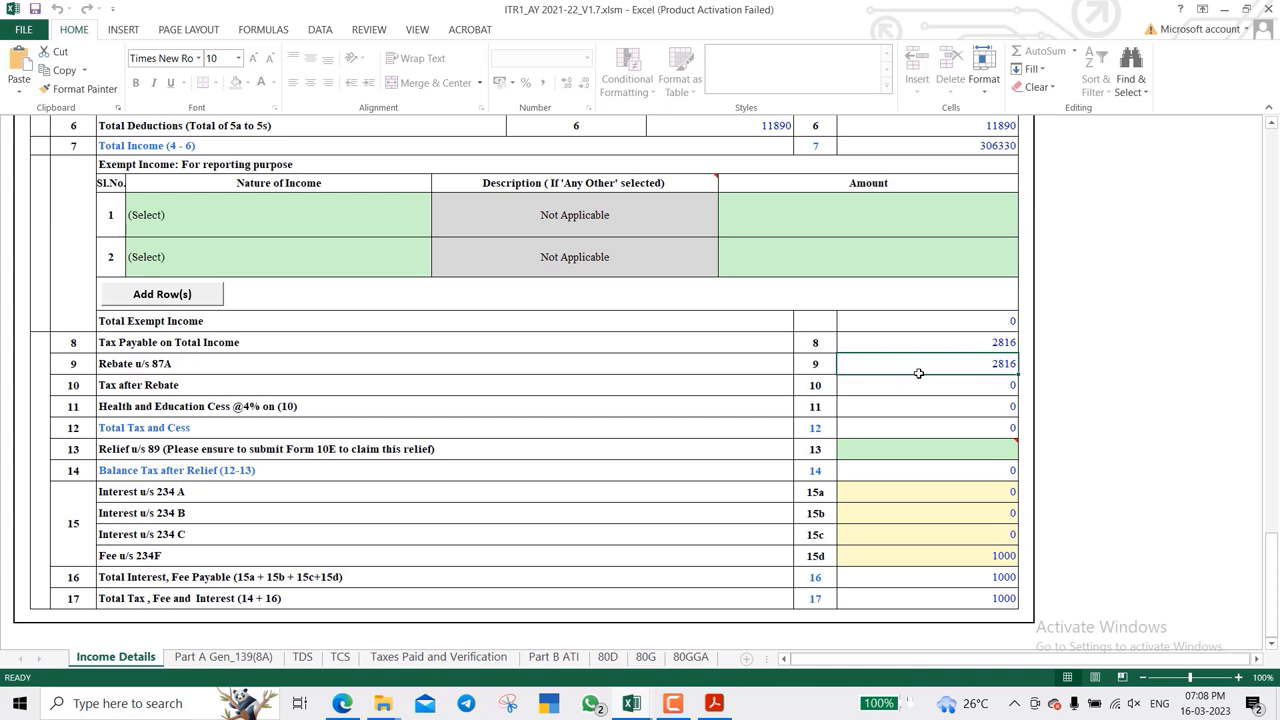
key(Up)
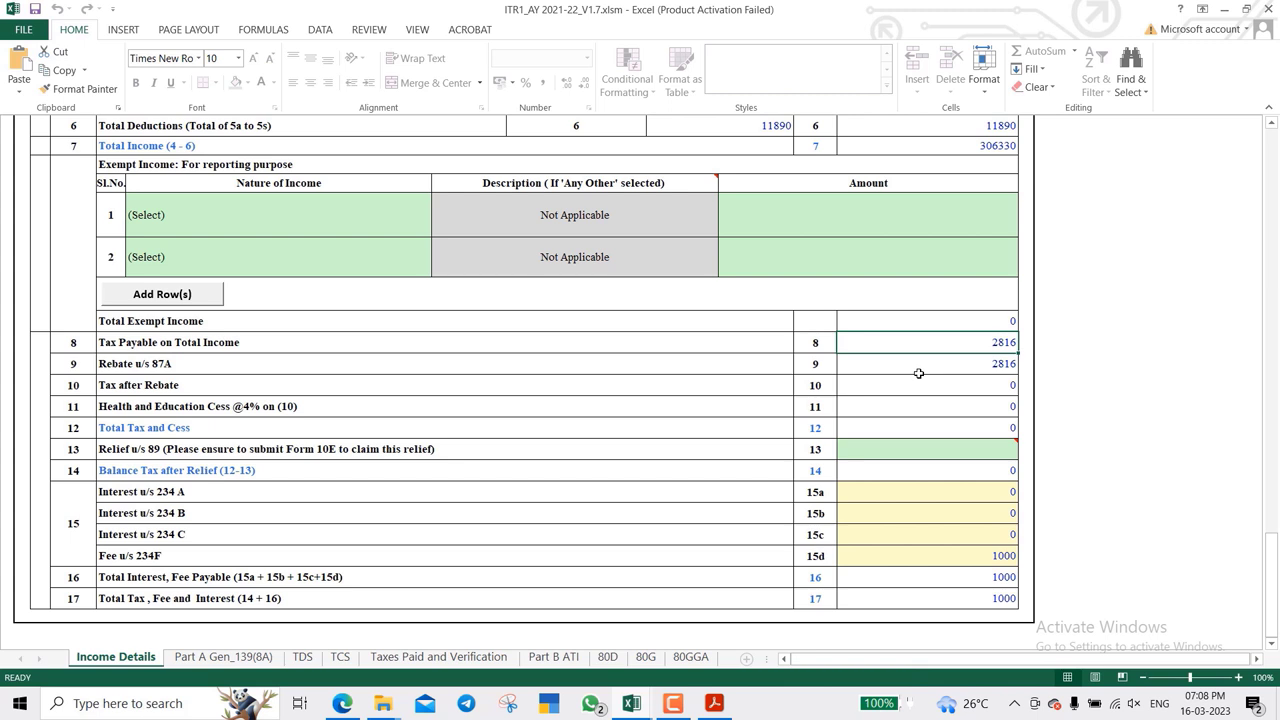
click(918, 373)
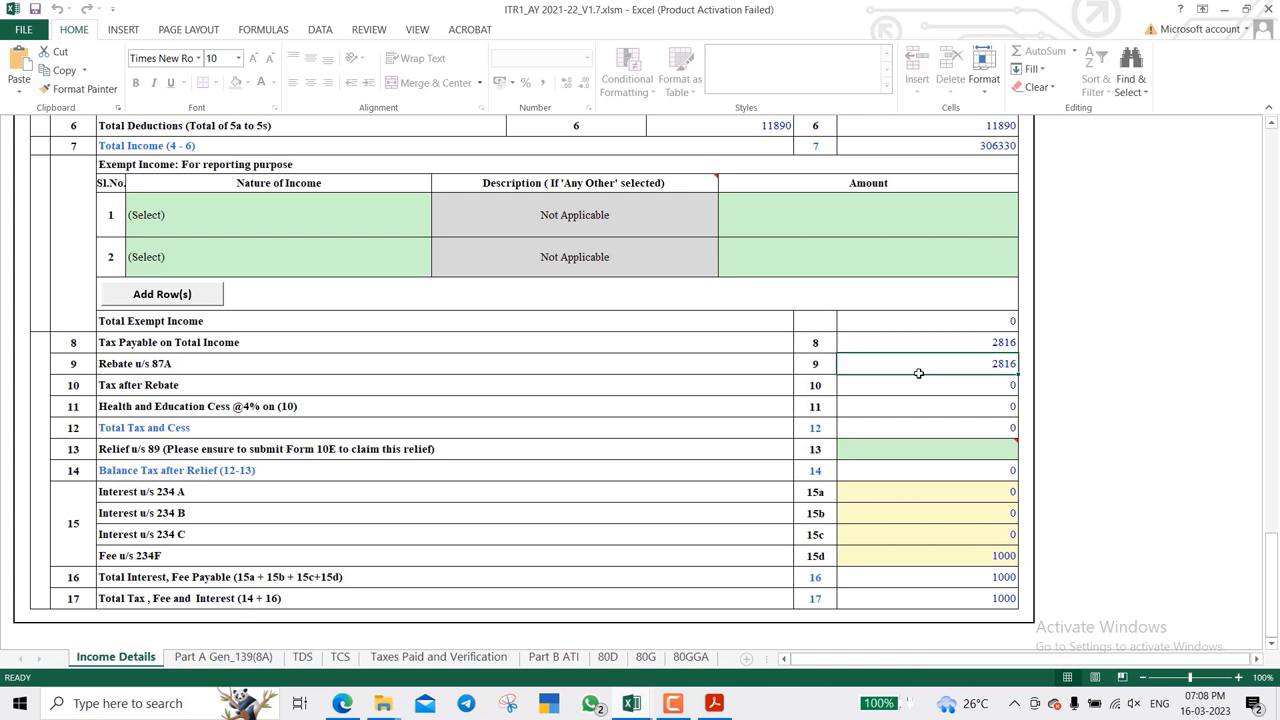
key(Down)
key(Down)
key(Down)
key(Down)
key(Down)
key(Down)
key(Down)
key(Down)
key(Down)
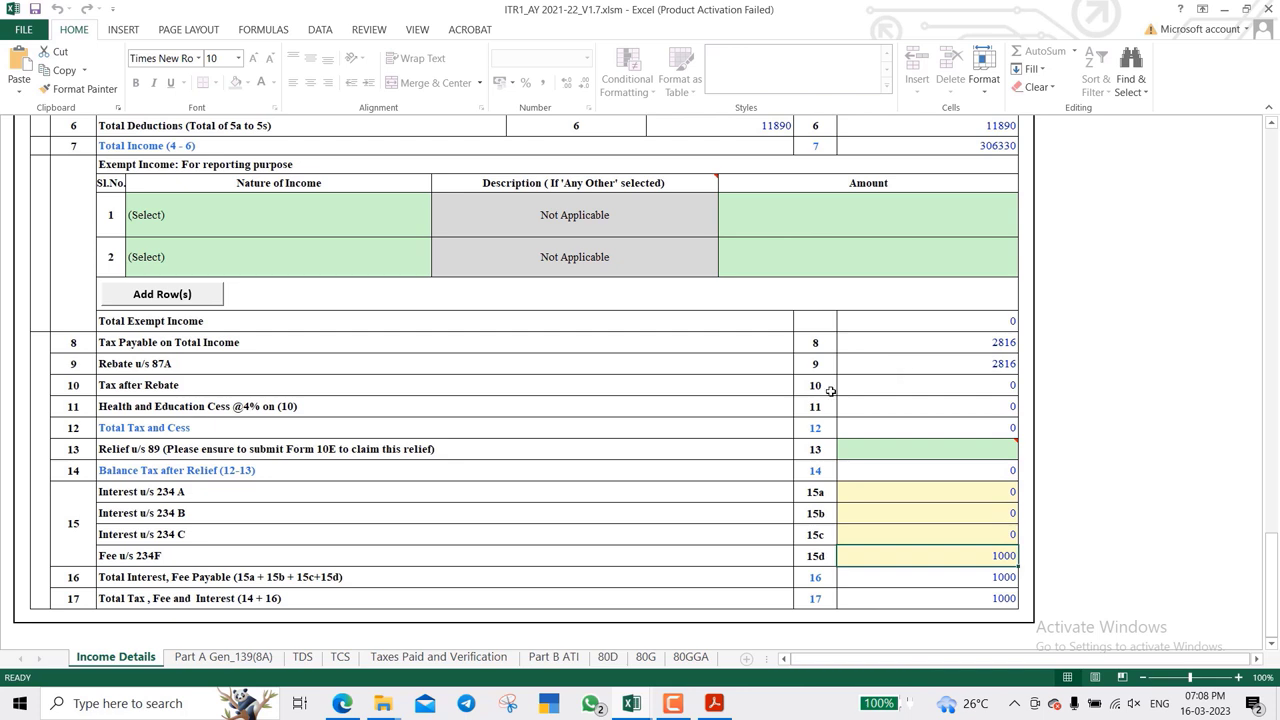
- Check Part B ATI's refund claimed and tax due of 1000, then return to the e-Filing Downloads page
click(553, 656)
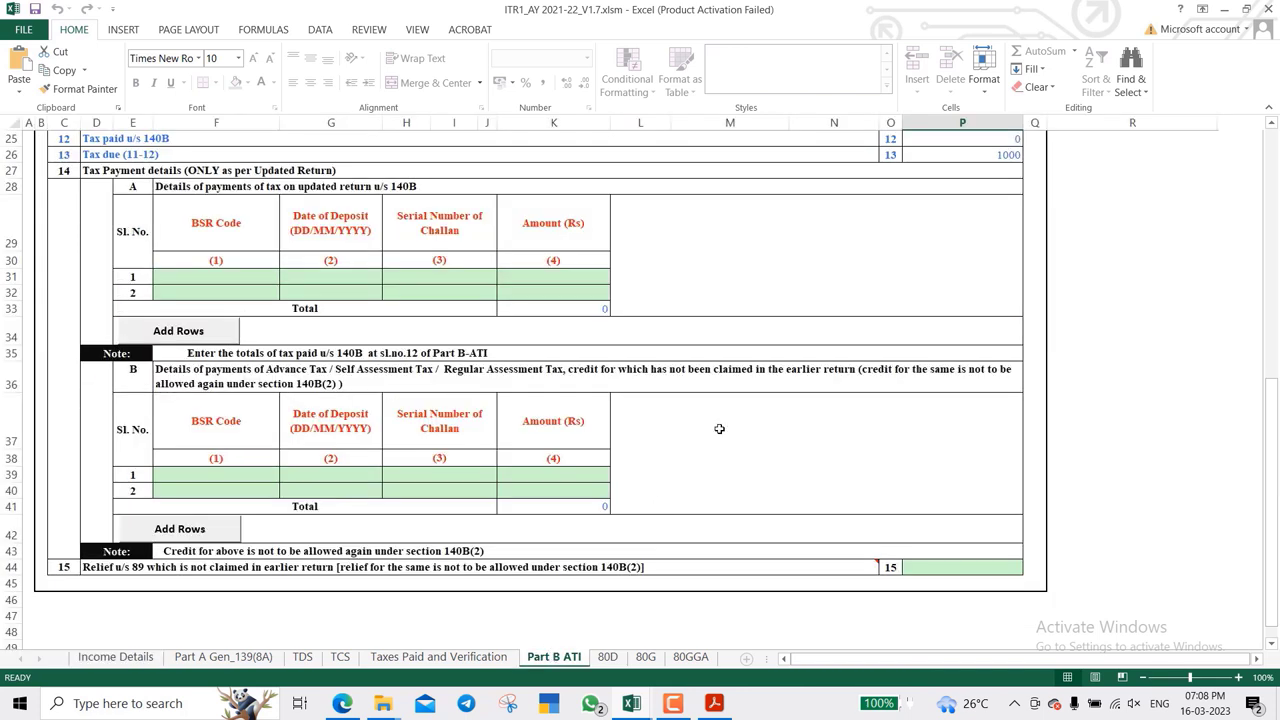
scroll(740, 394, up, 8)
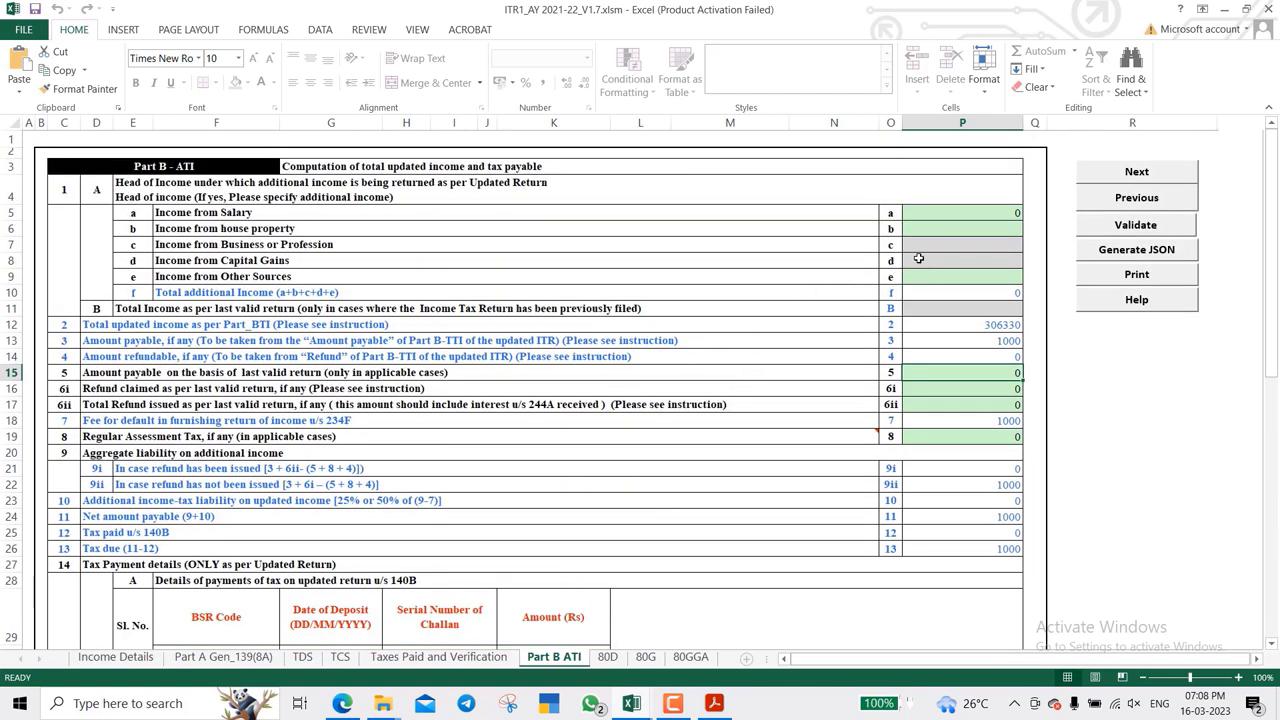
scroll(900, 386, down, 1)
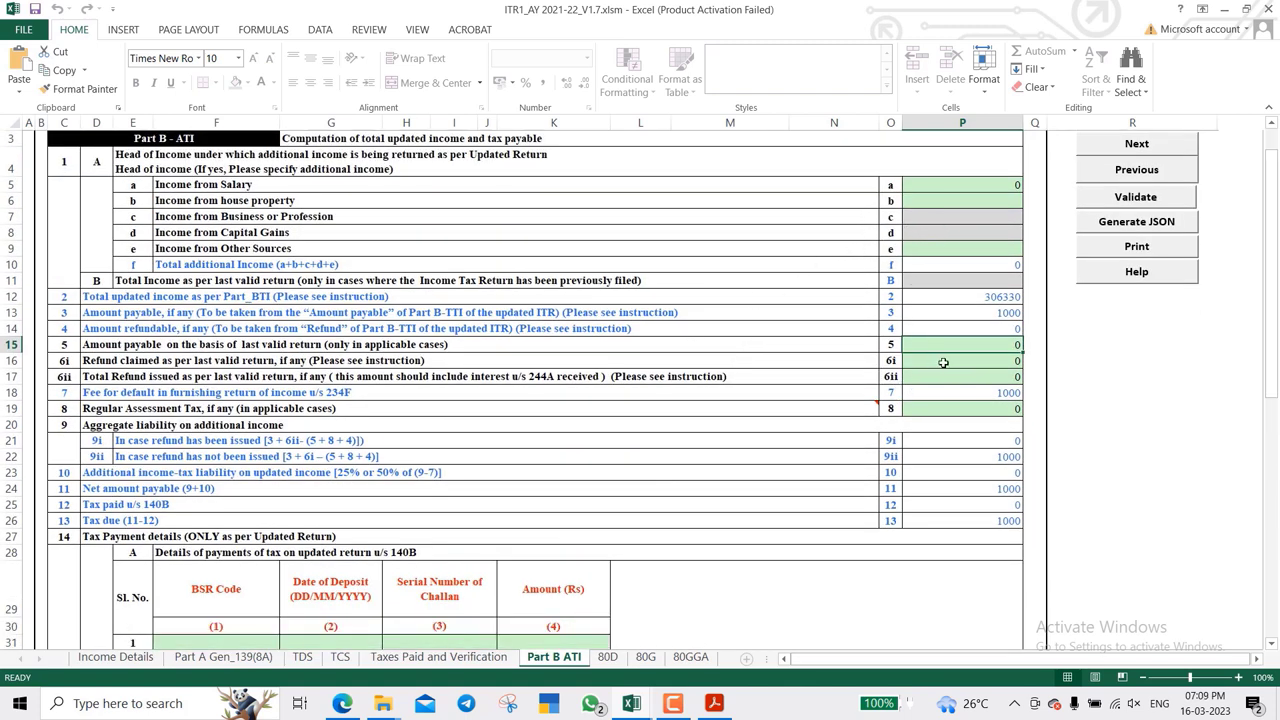
click(943, 362)
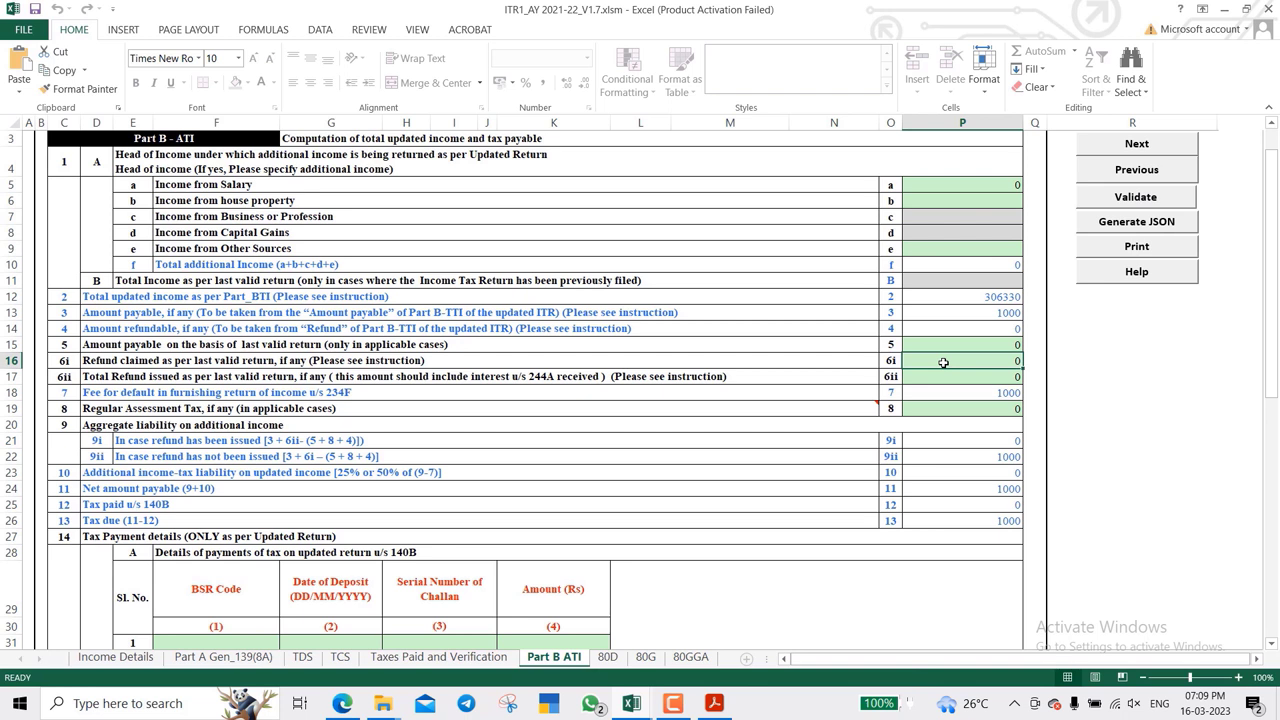
click(937, 521)
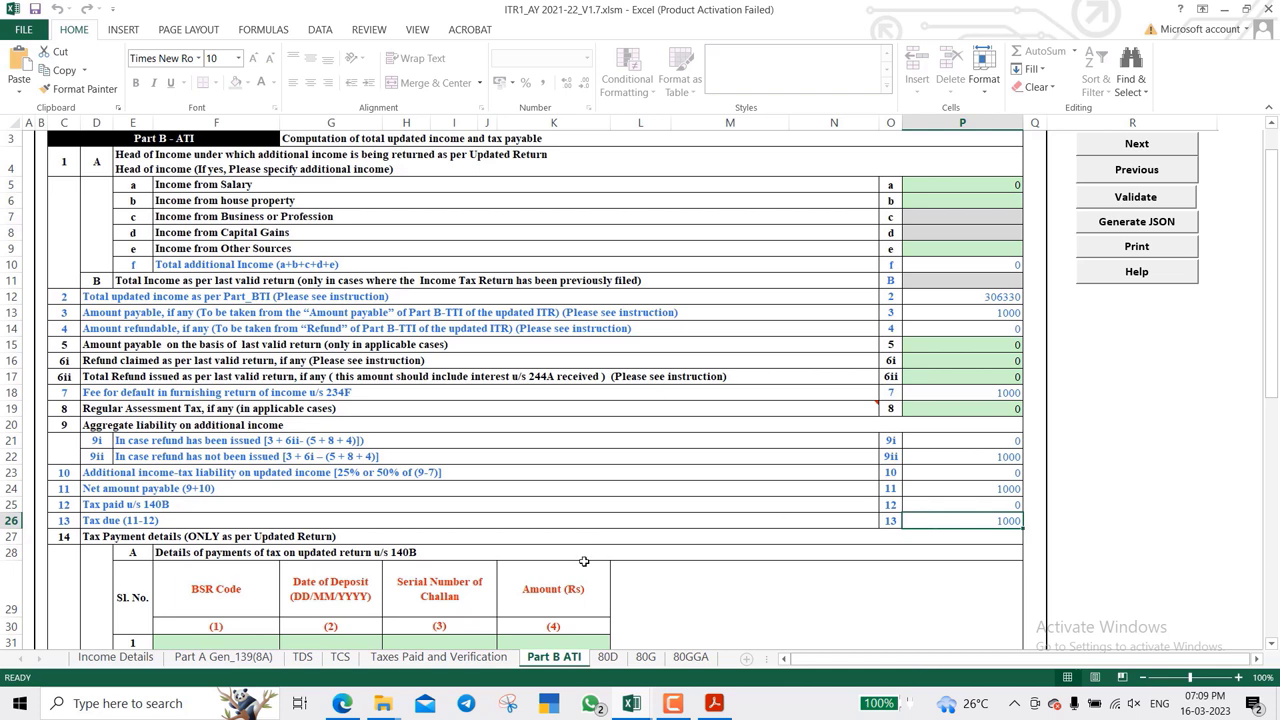
click(342, 703)
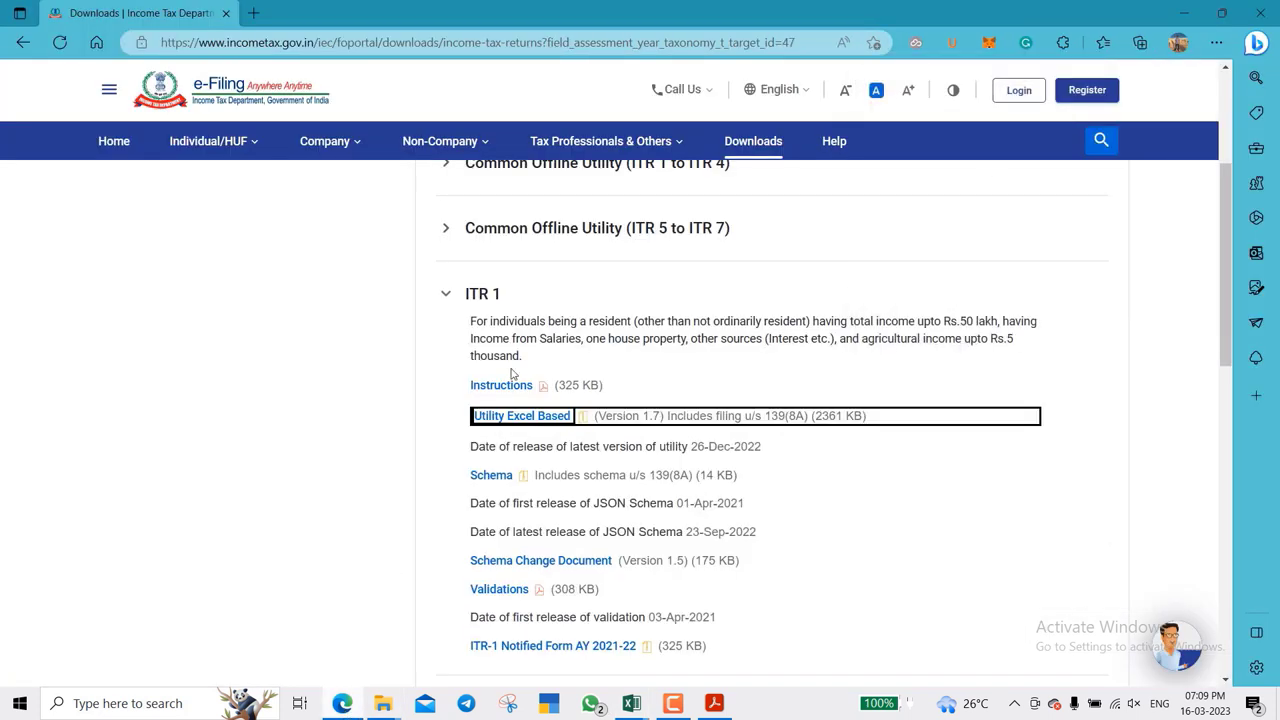
- Sign in to the e-Filing portal and start a New Payment under e-File > e-Pay Tax
click(1015, 93)
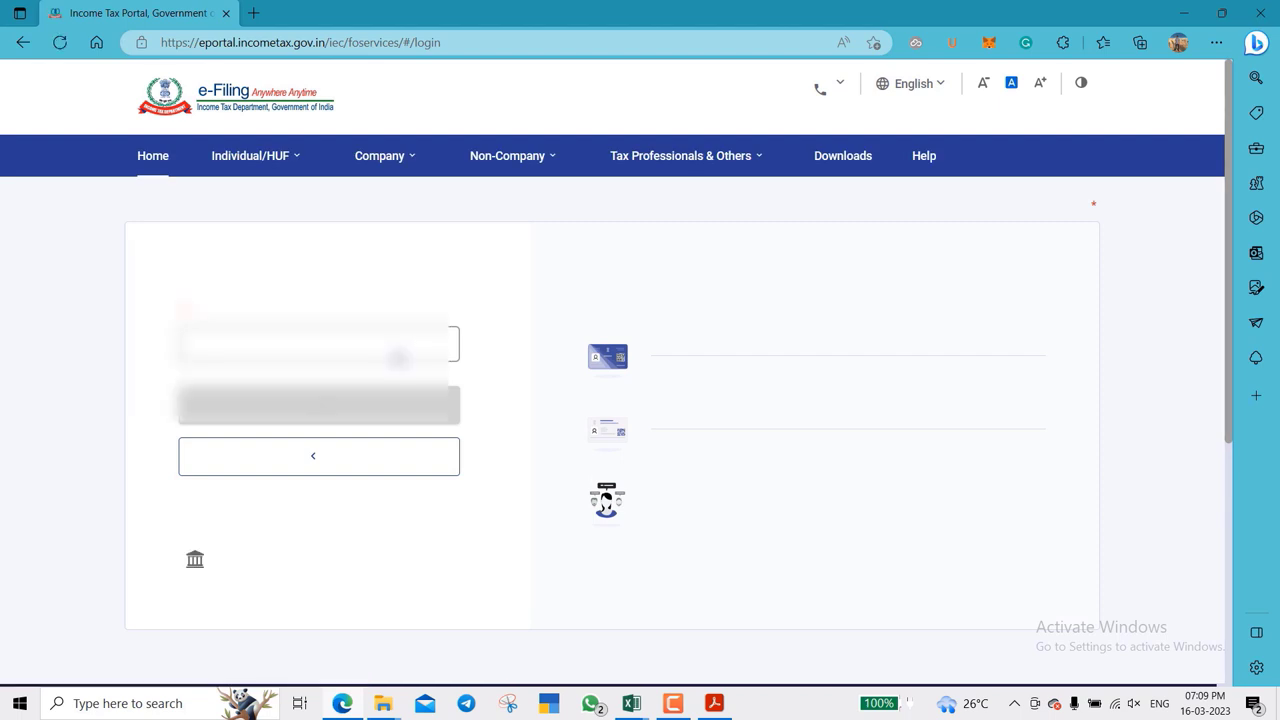
click(686, 712)
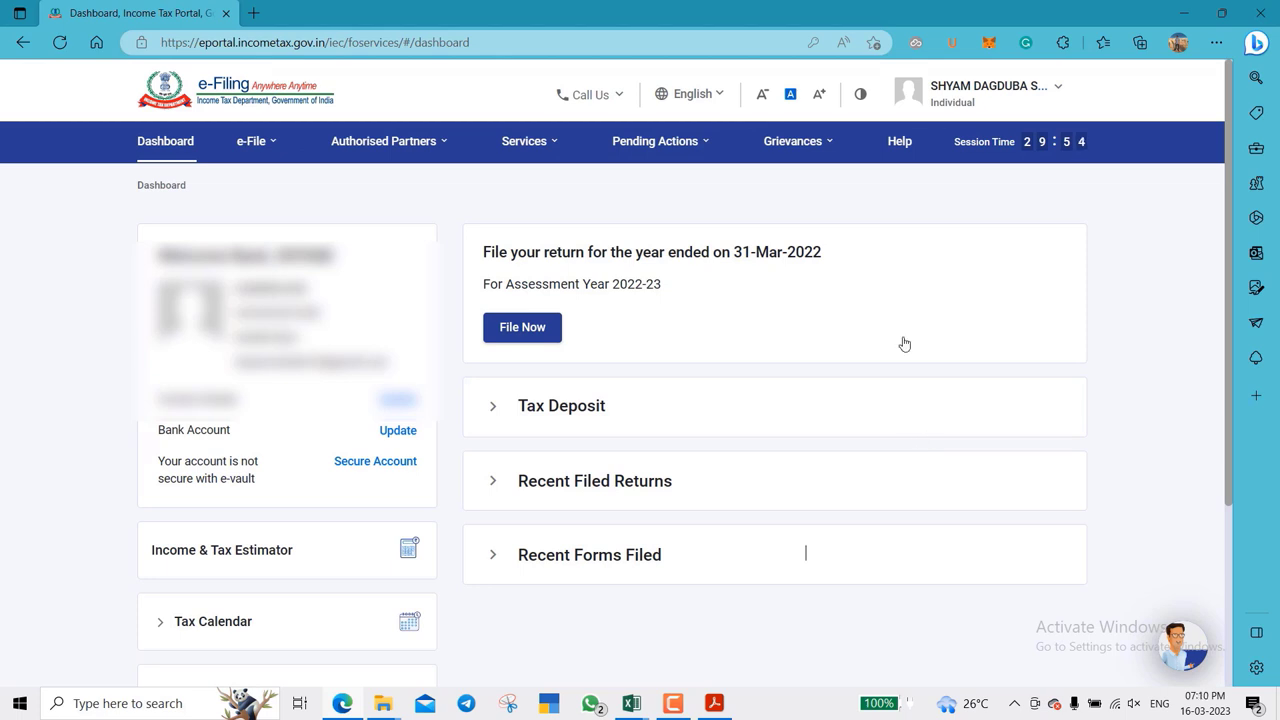
mouse_move(368, 158)
mouse_move(255, 148)
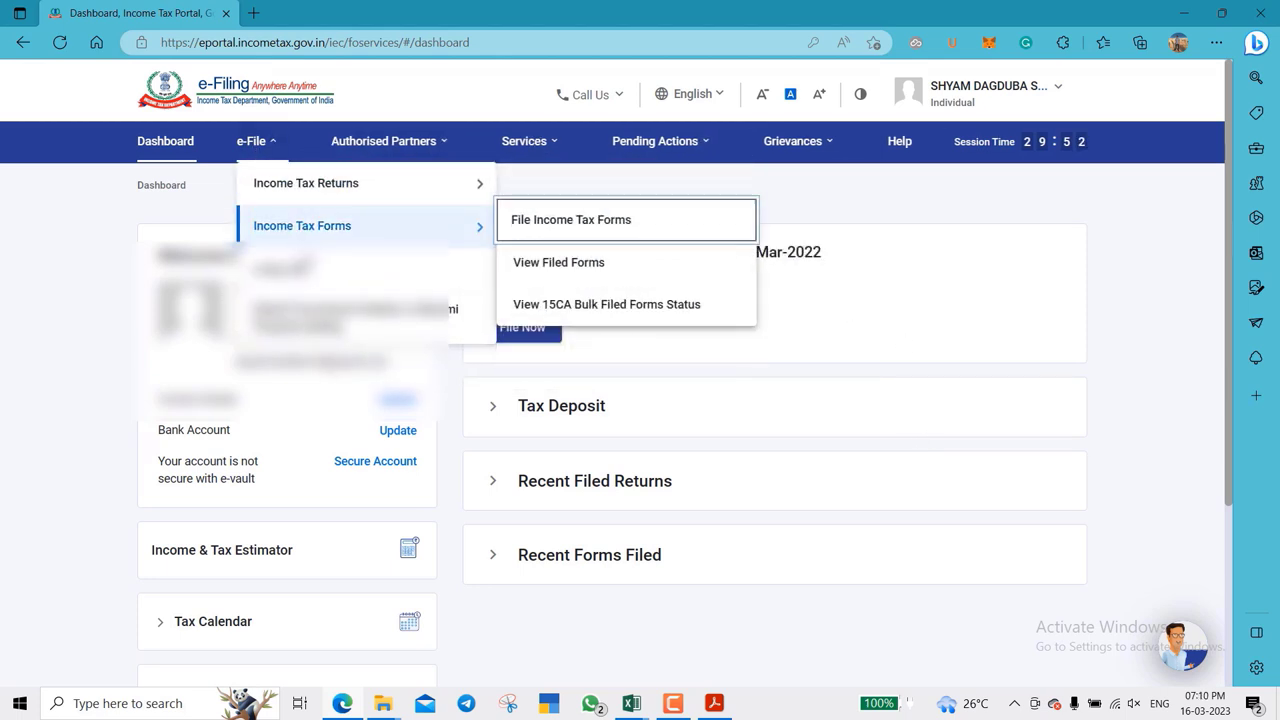
click(290, 268)
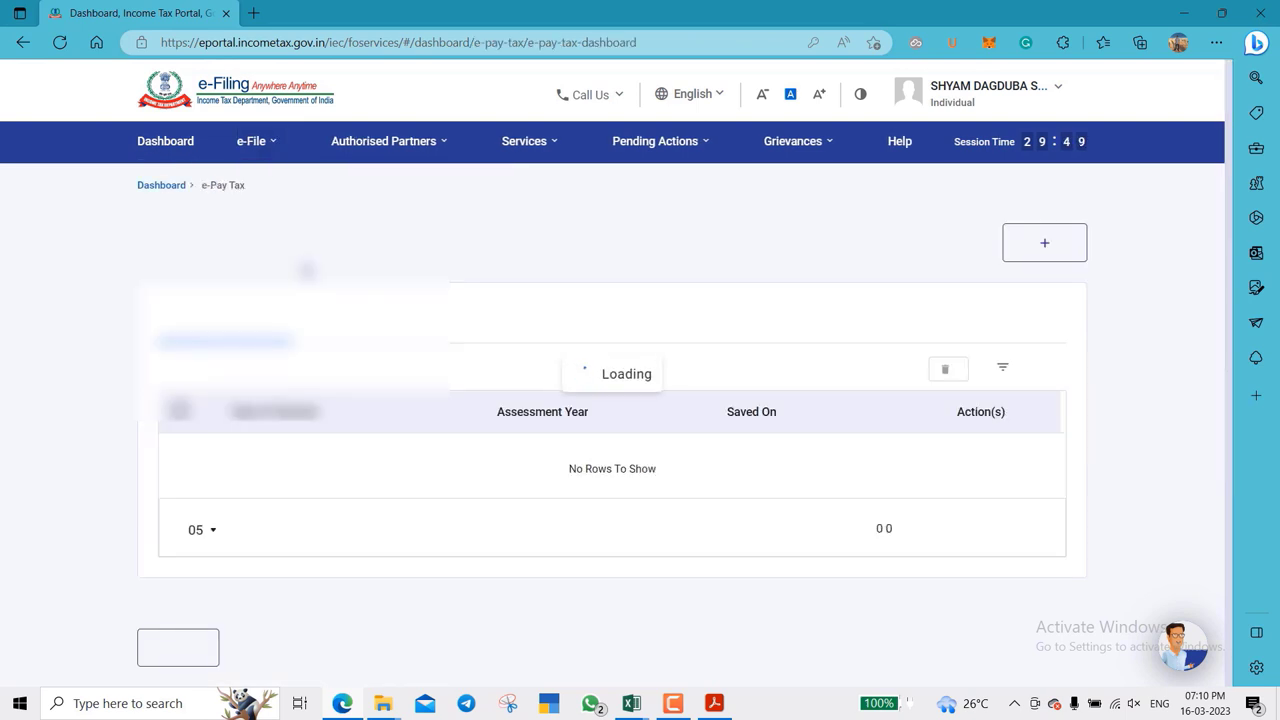
click(1029, 246)
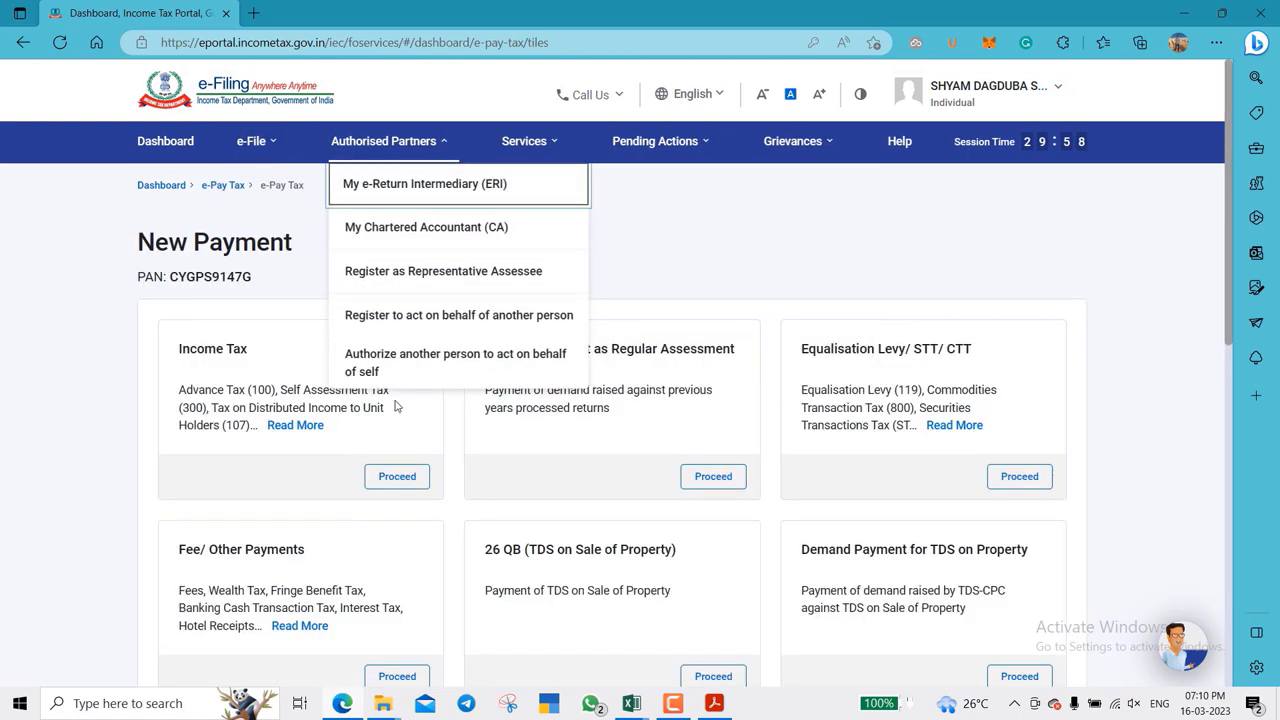
- Create an Income Tax challan for AY 2021-22 as Self-Assessment Tax (300) and continue to the break-up
click(408, 475)
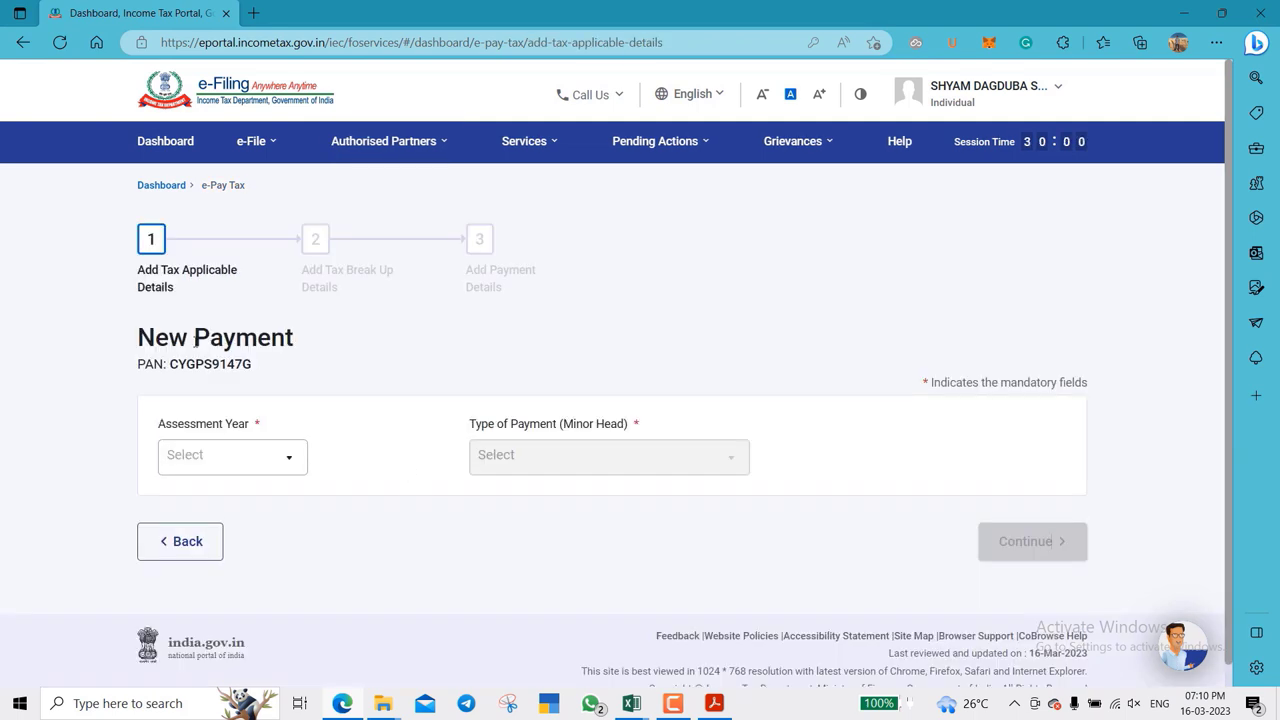
click(285, 463)
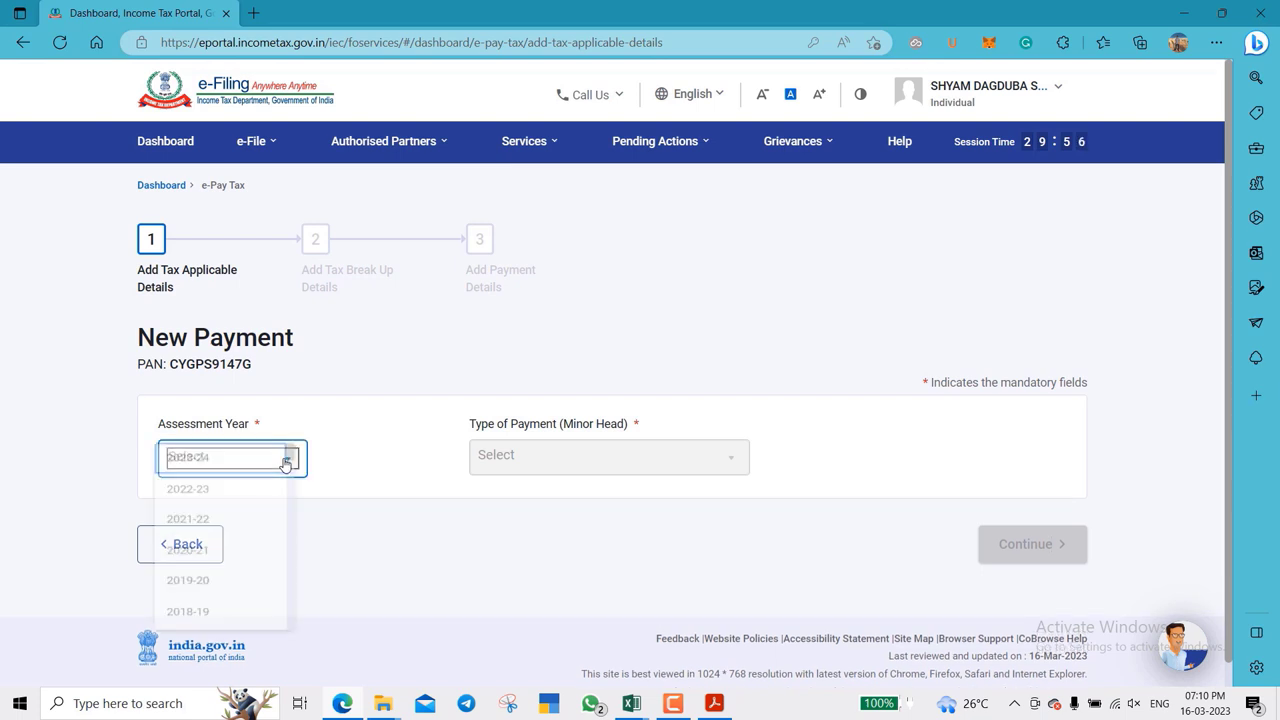
click(256, 528)
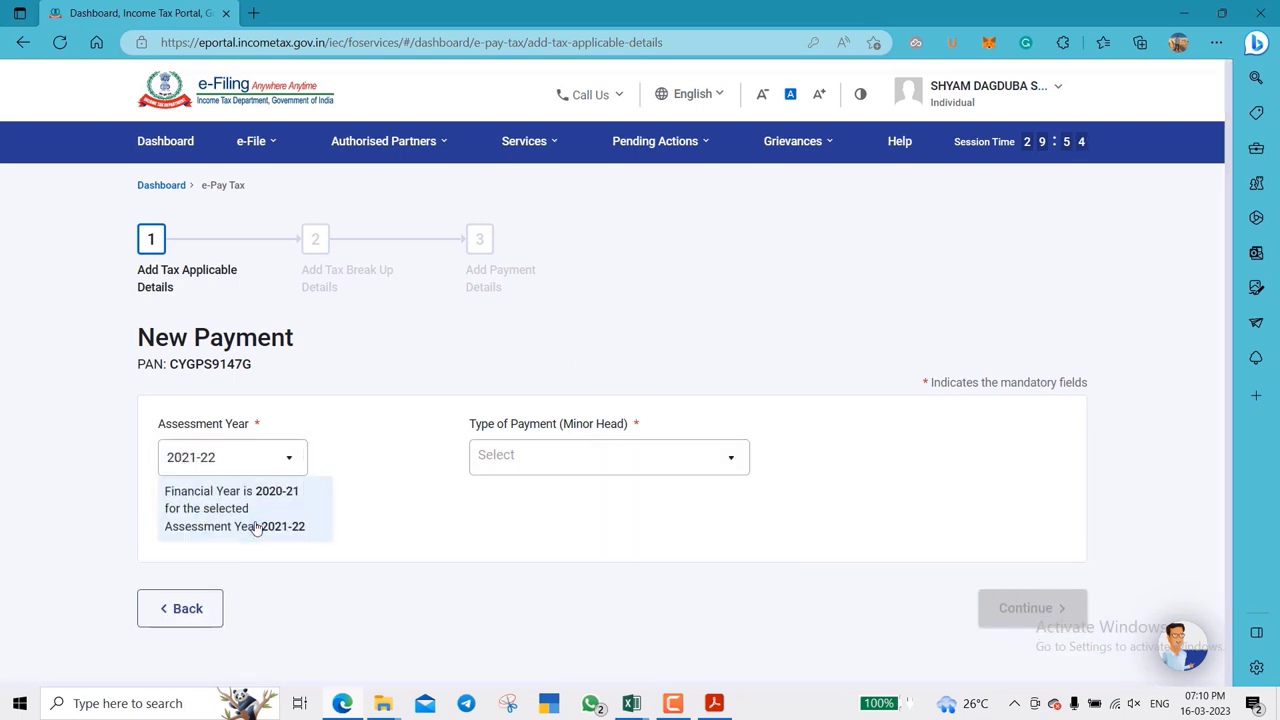
click(631, 458)
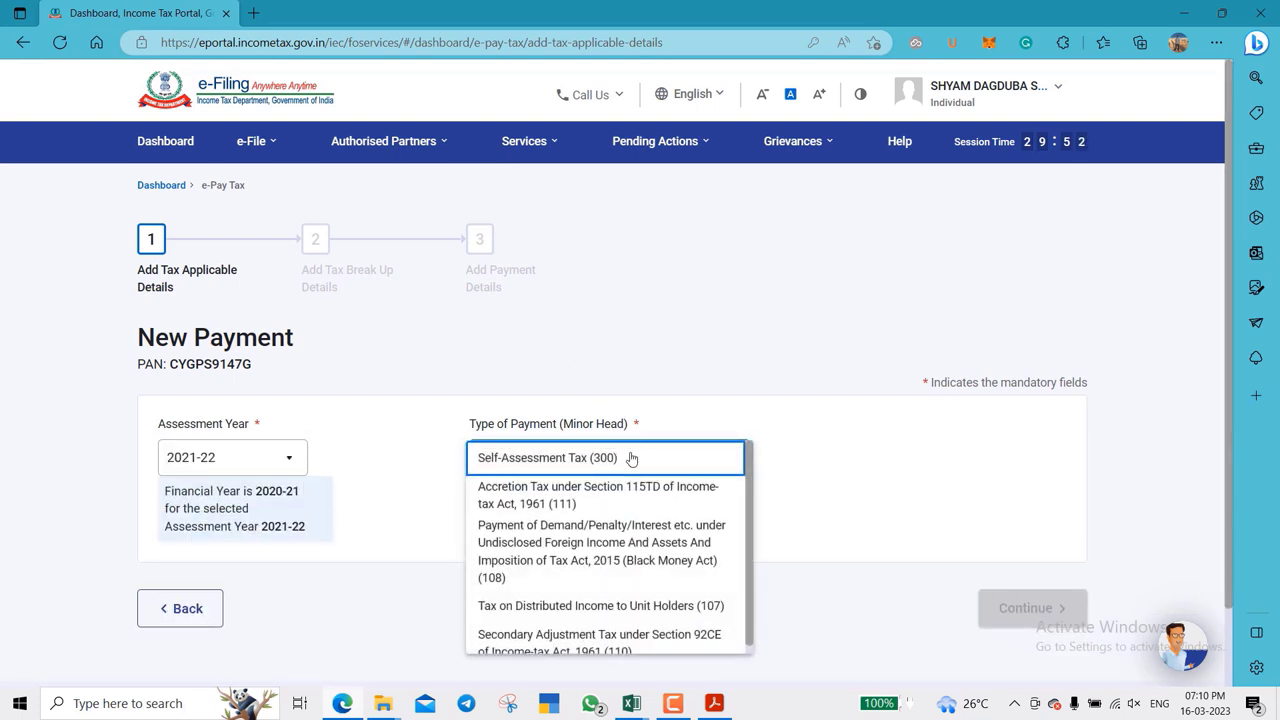
click(631, 458)
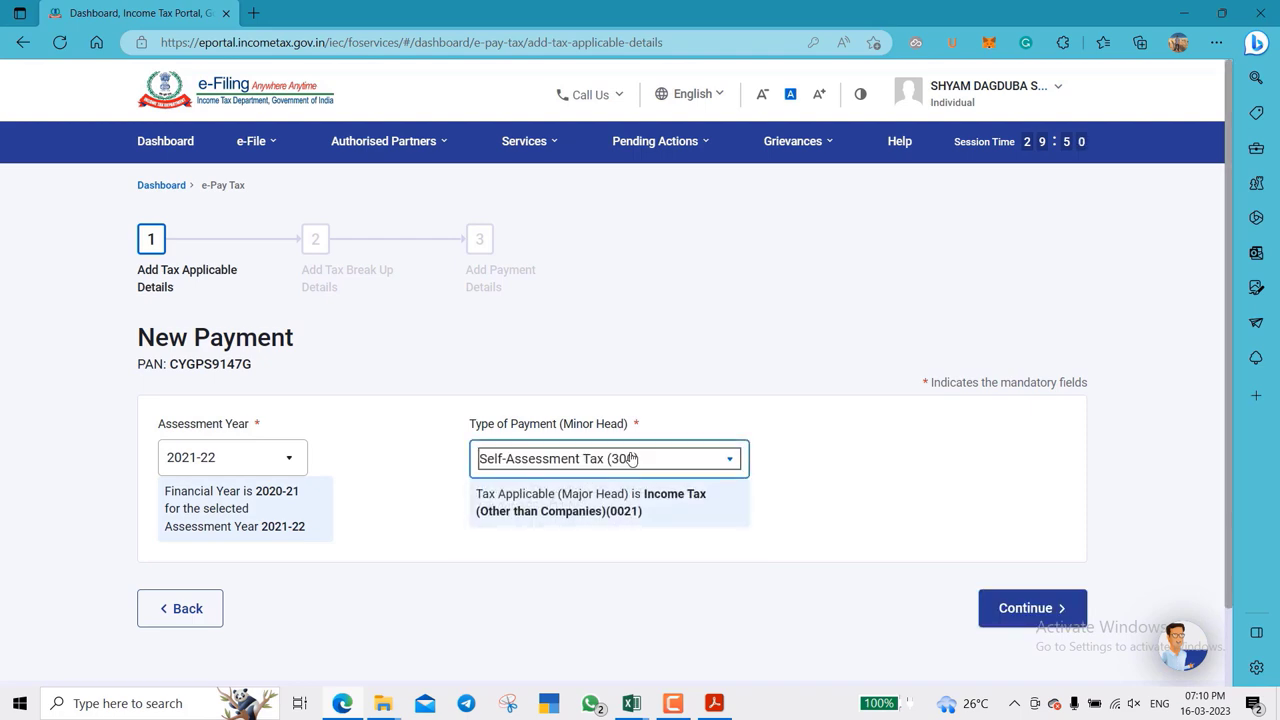
scroll(1019, 426, down, 1)
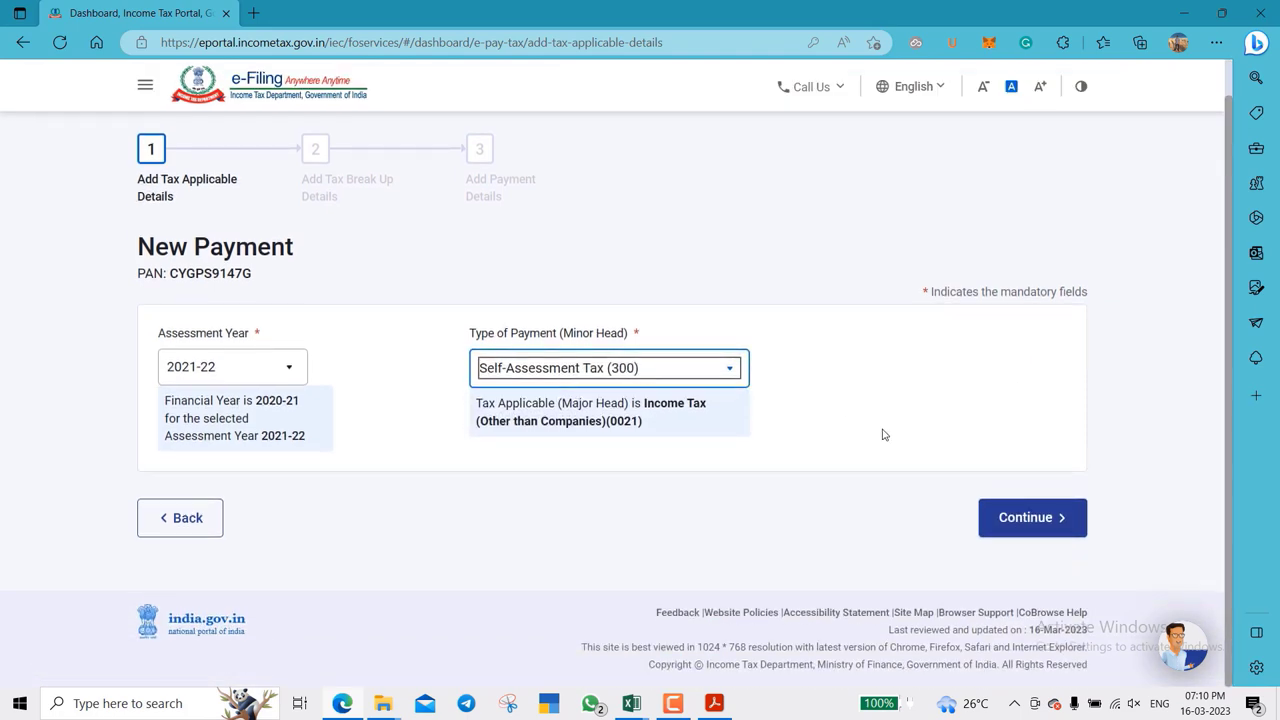
click(1040, 537)
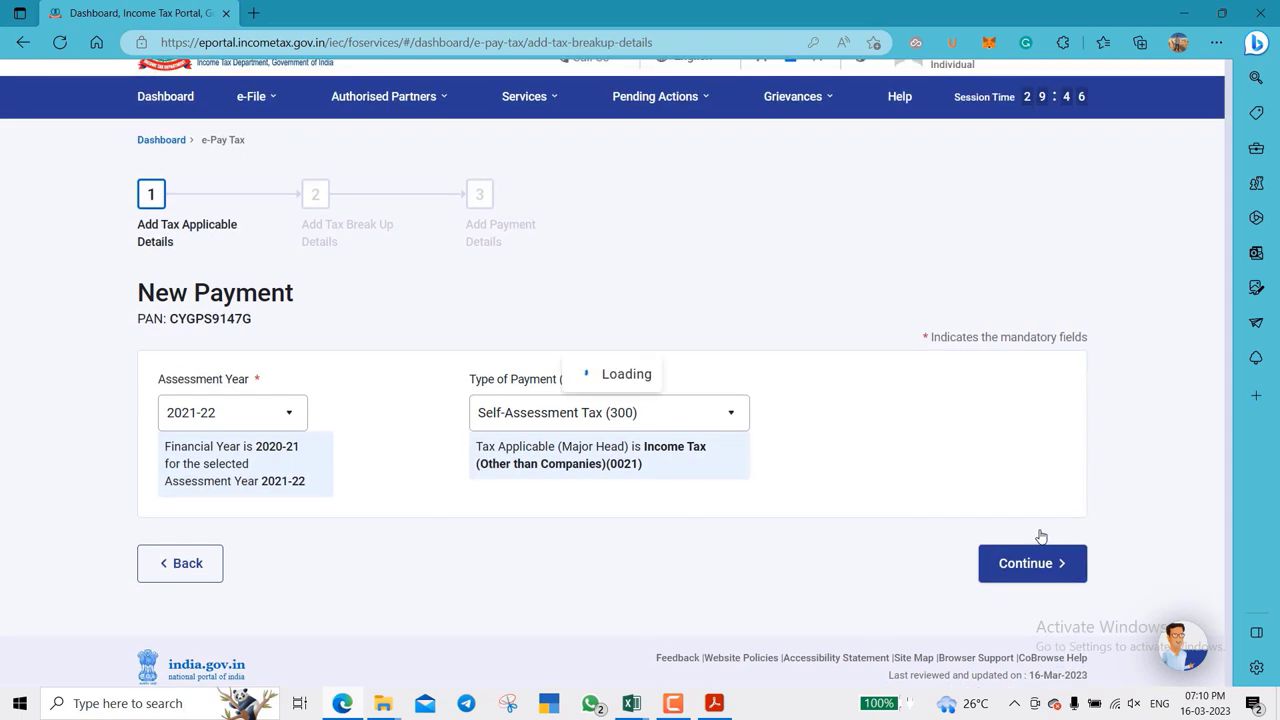
scroll(1141, 494, down, 2)
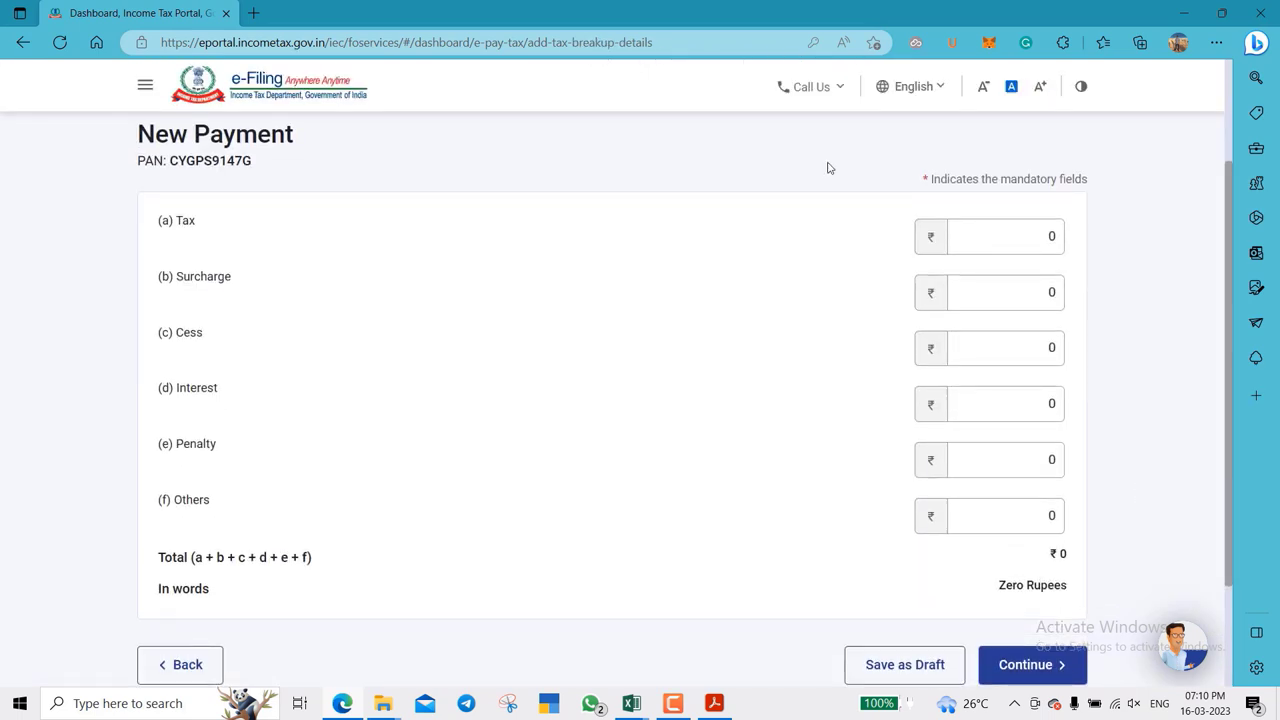
- Enter 1000 as the challan's tax amount and continue to payment mode selection
click(976, 241)
click(976, 241)
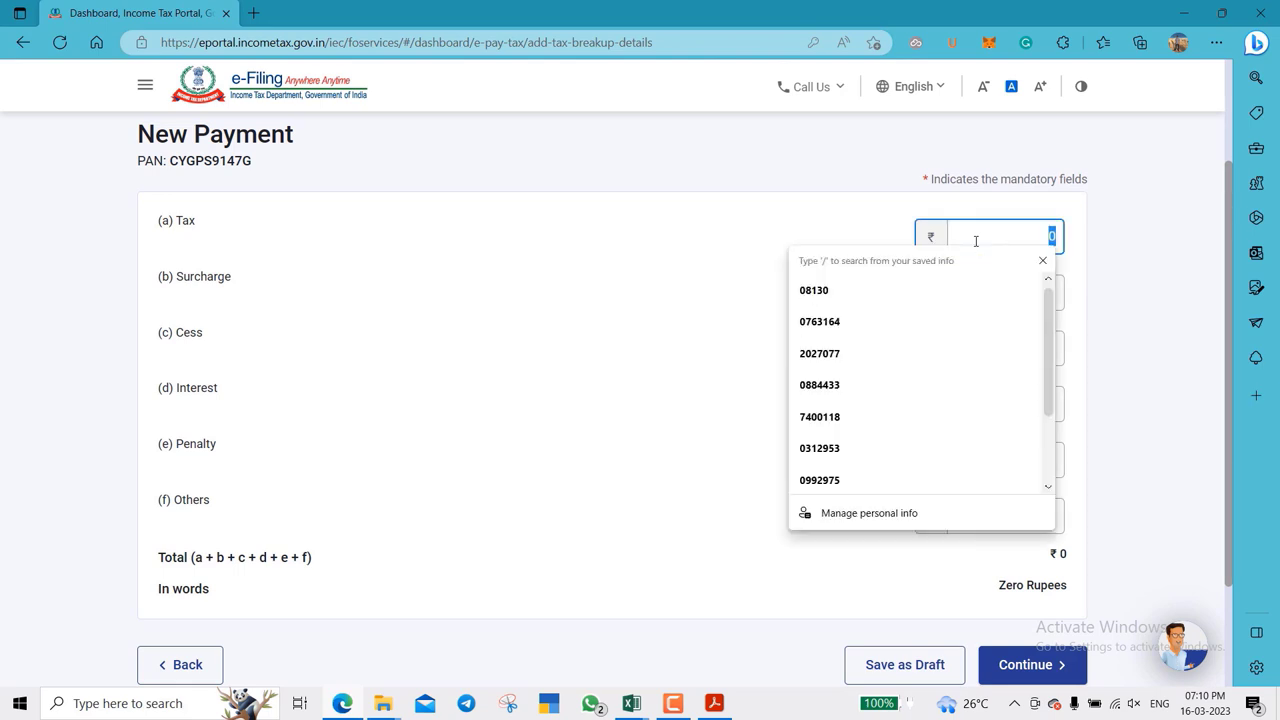
text(1000)
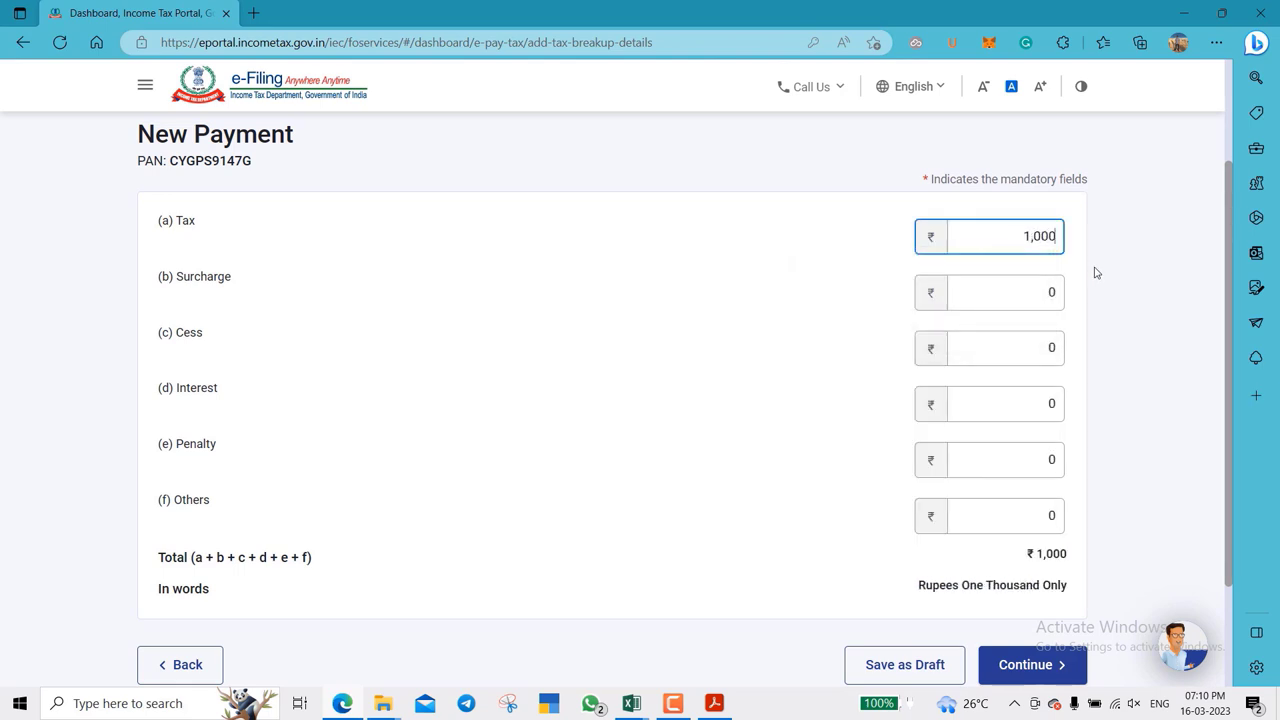
click(1096, 274)
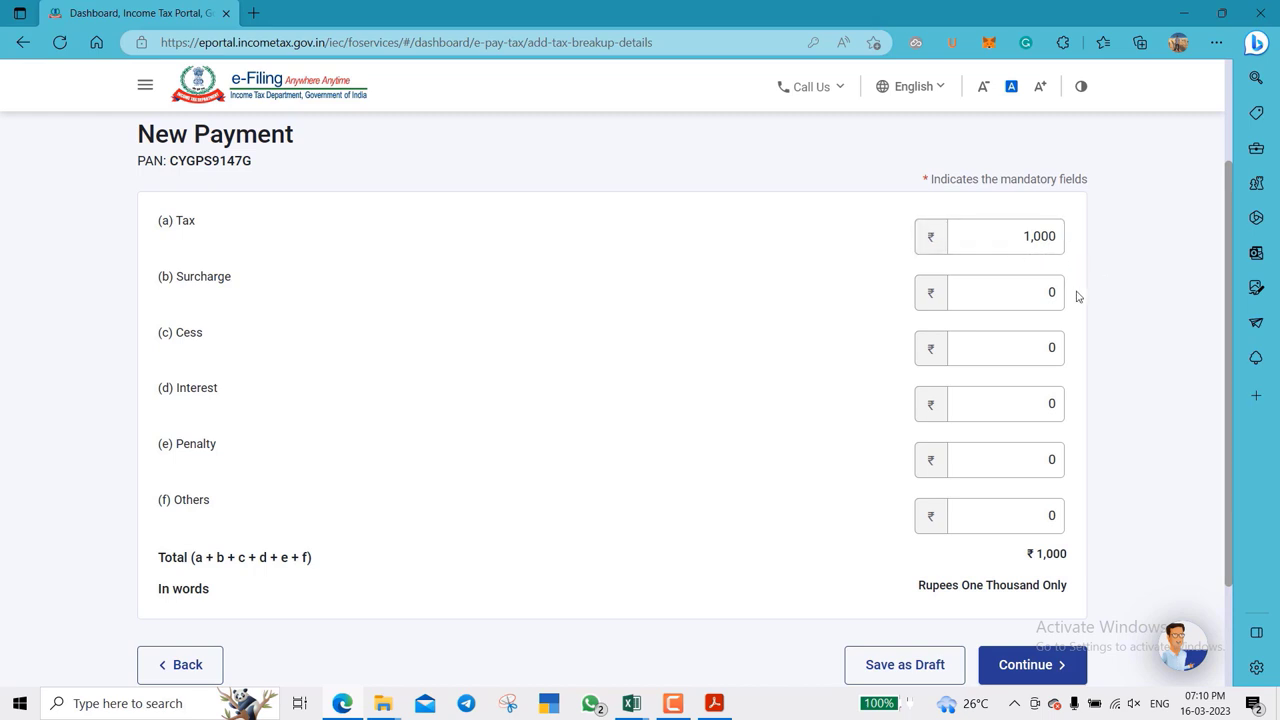
scroll(1076, 297, down, 1)
click(1028, 564)
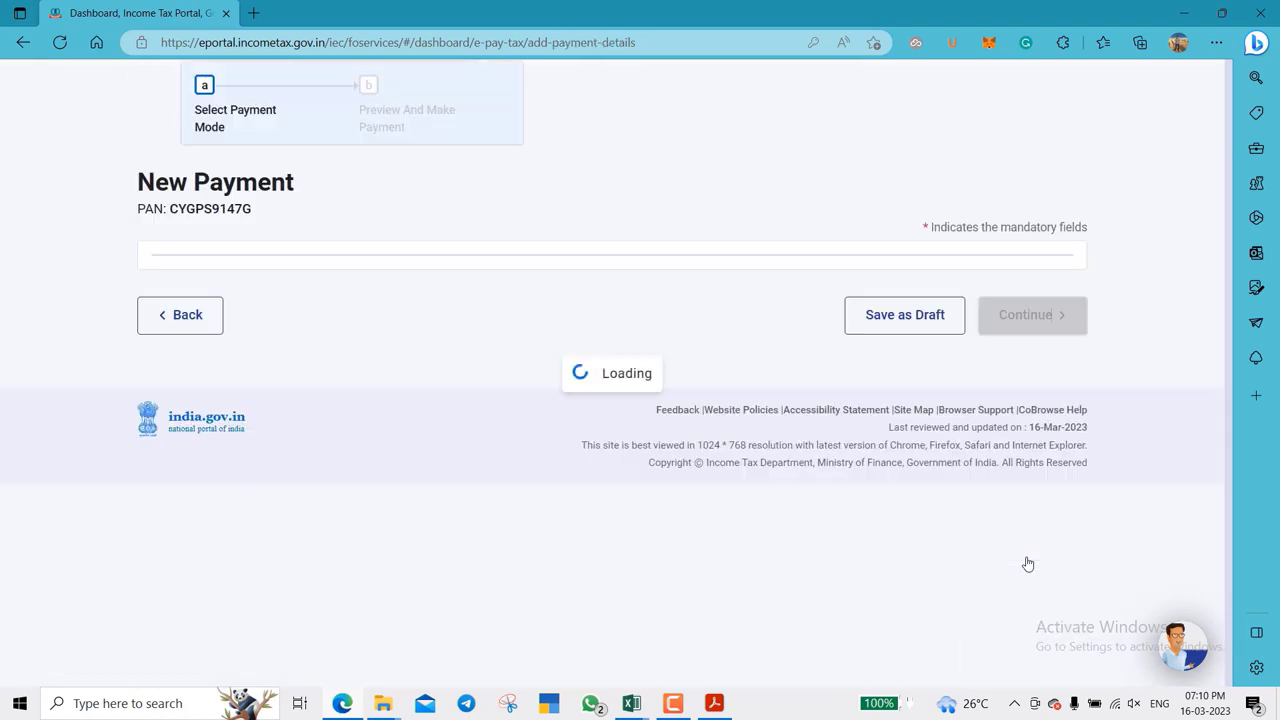
- Scroll to the Net Banking bank list, complete the ₹1,000 payment and open the challan receipt PDF
scroll(1117, 500, down, 3)
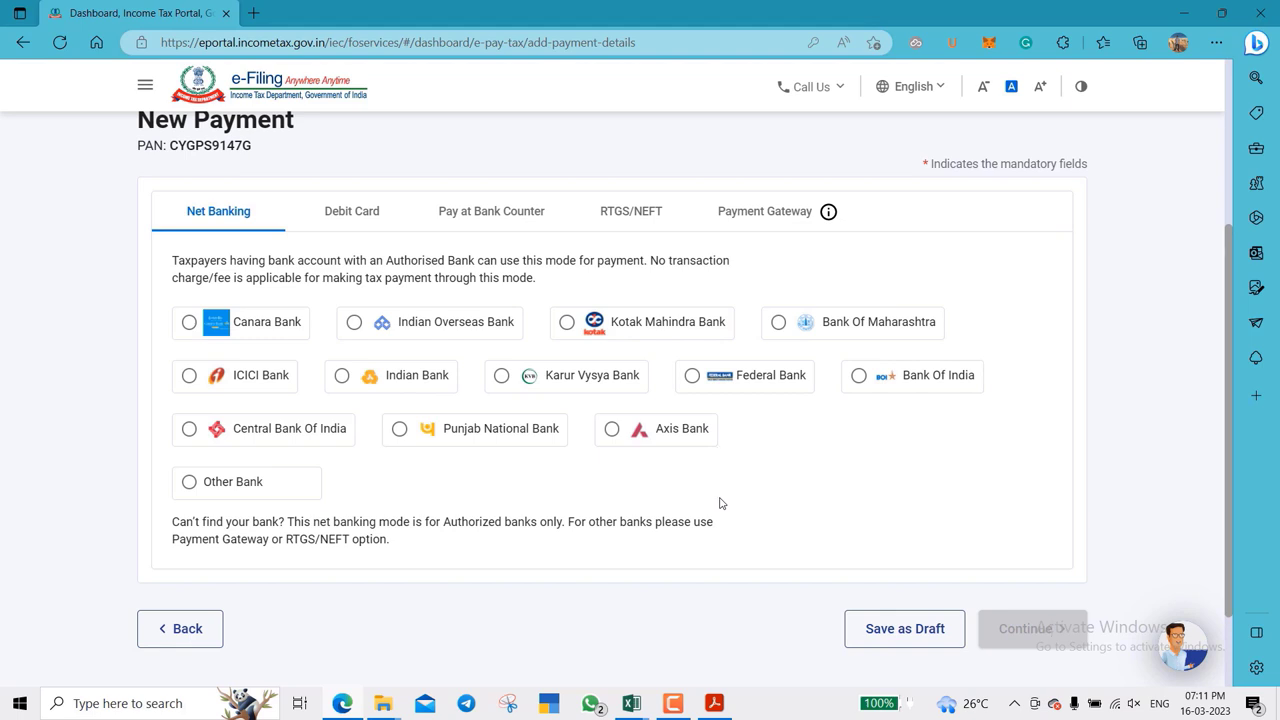
click(673, 706)
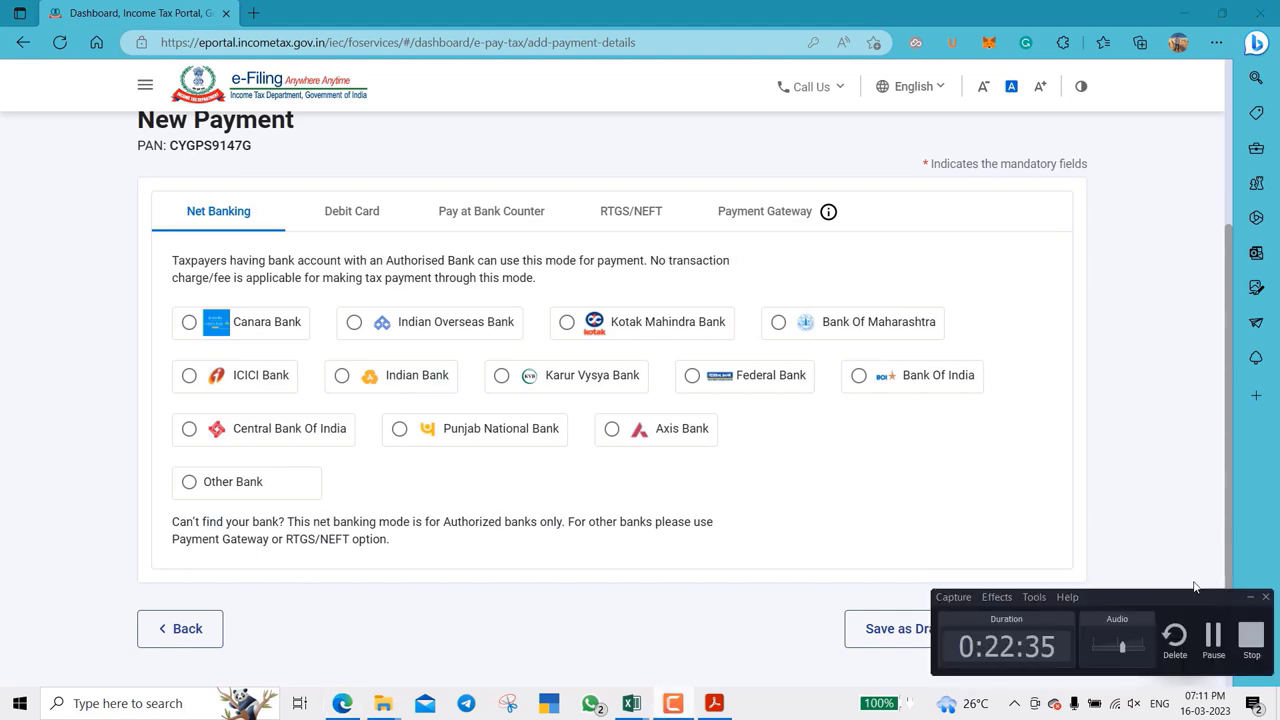
click(1213, 635)
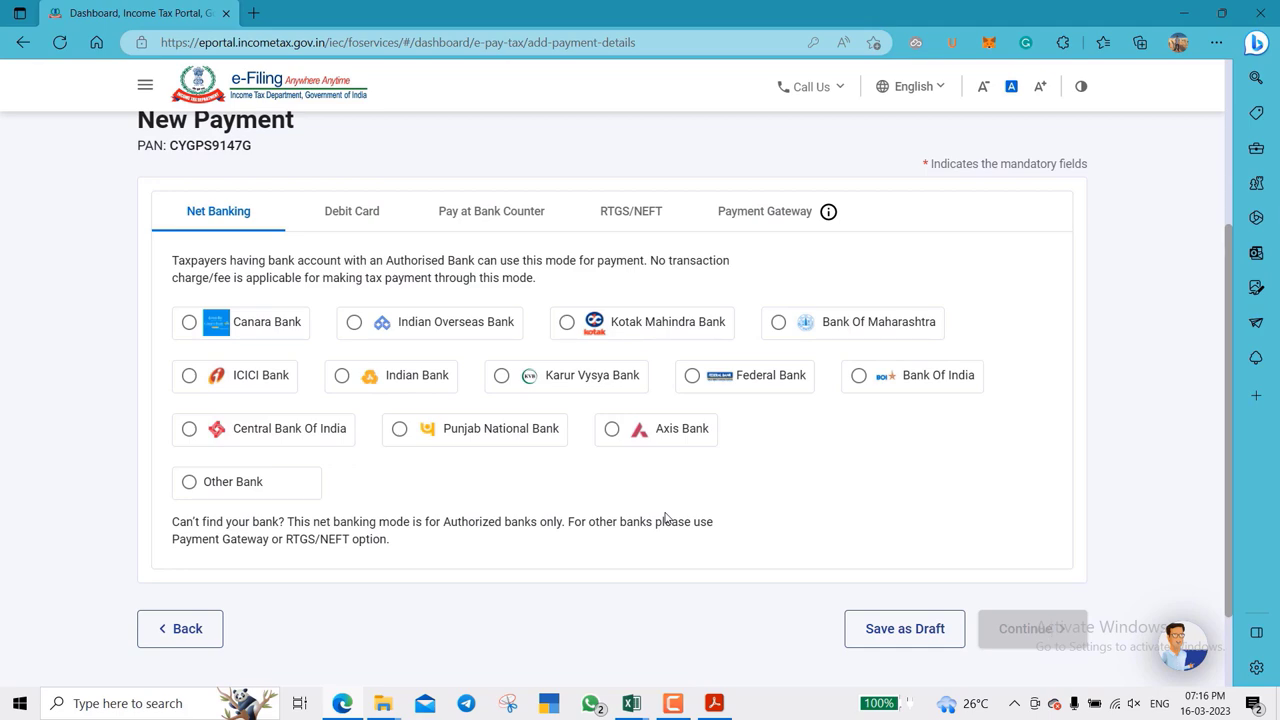
click(714, 703)
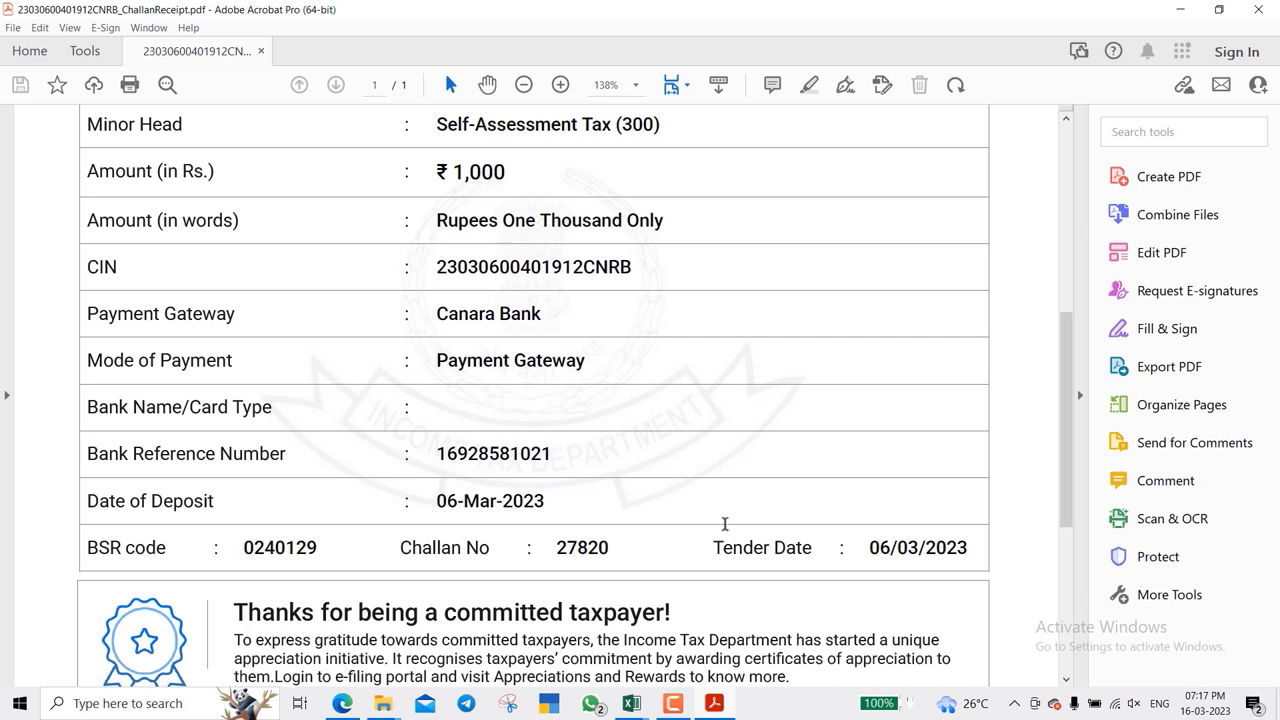
- Read the receipt's BSR code, deposit date and challan number, then switch back to the ITR-1 workbook
click(684, 703)
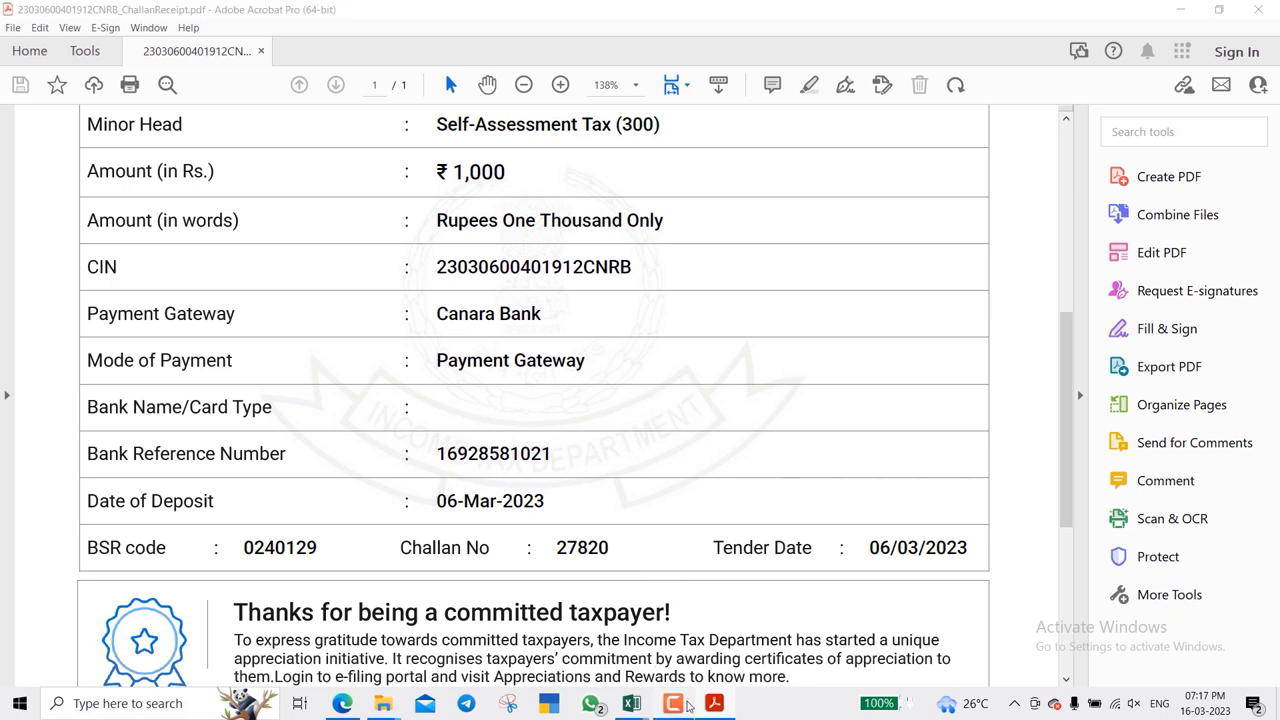
click(1248, 671)
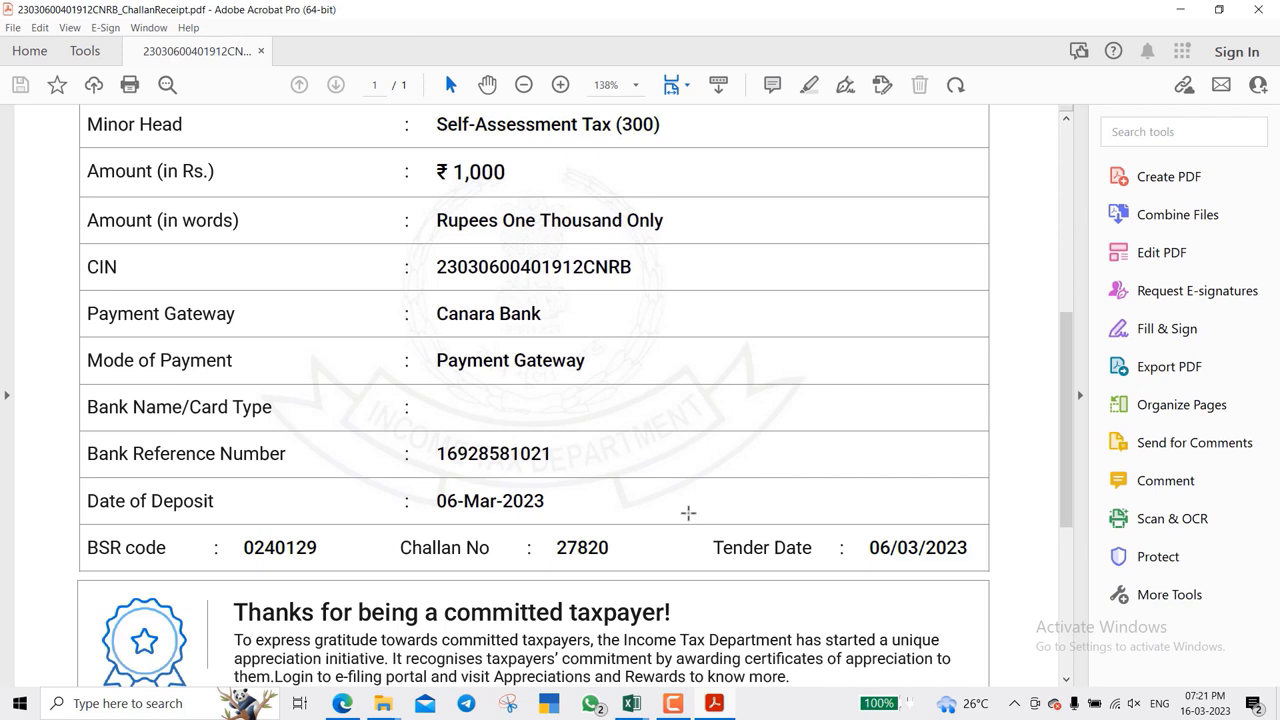
click(636, 705)
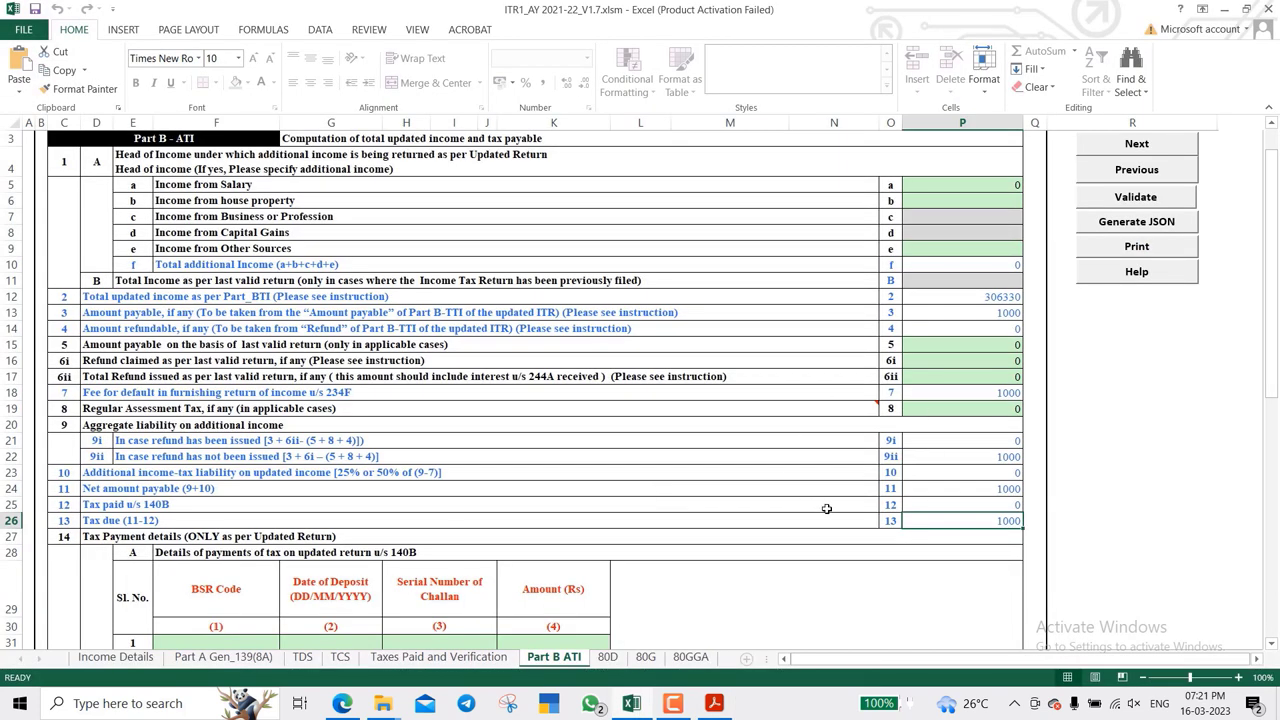
scroll(827, 509, down, 3)
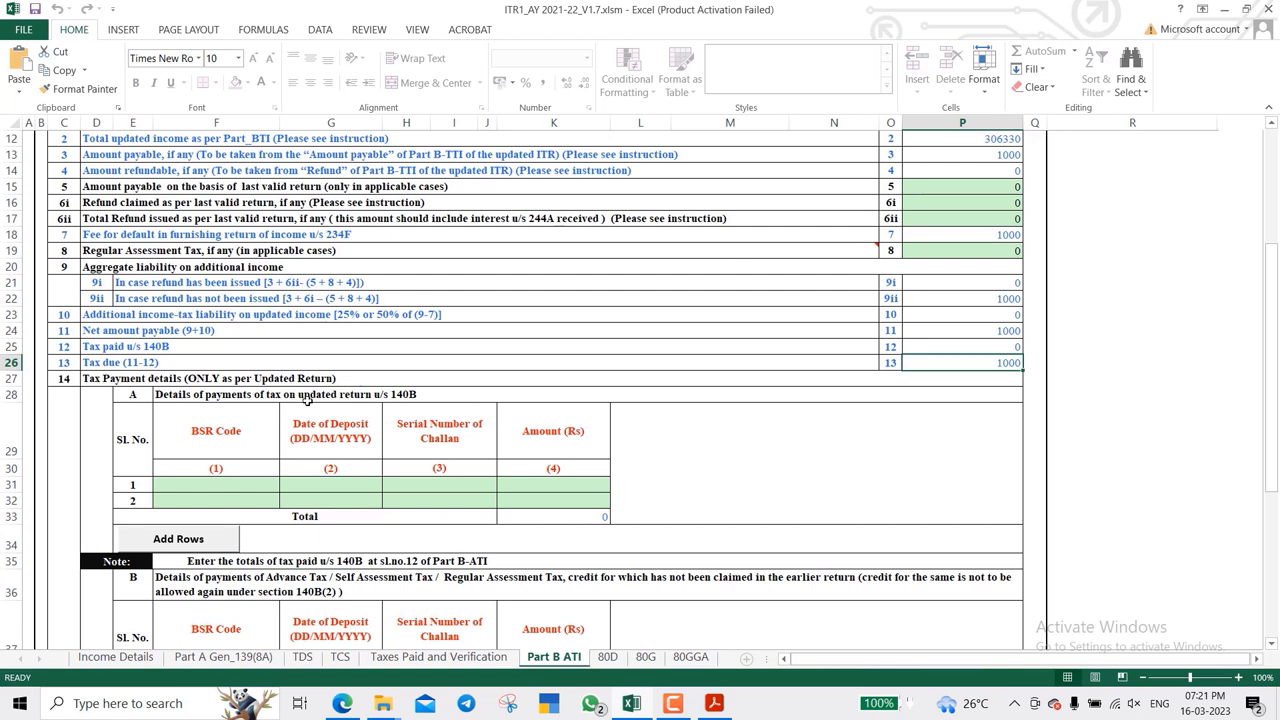
click(226, 490)
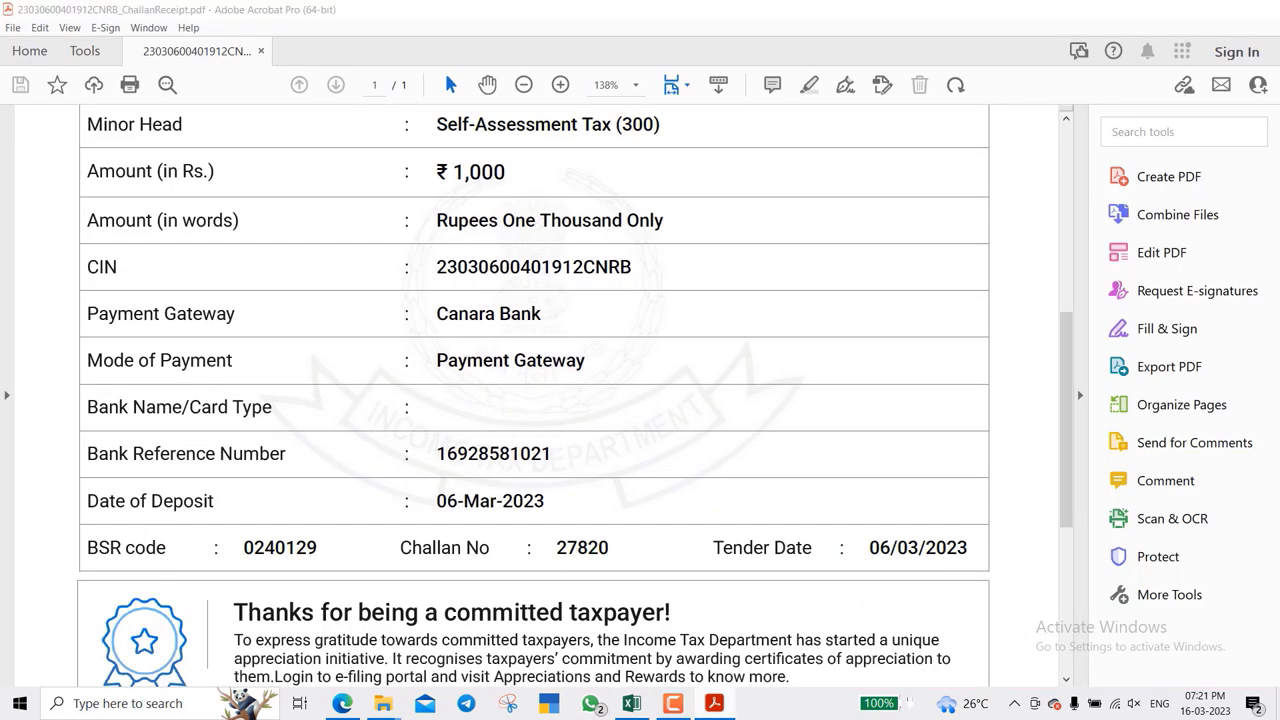
key(alt+Tab)
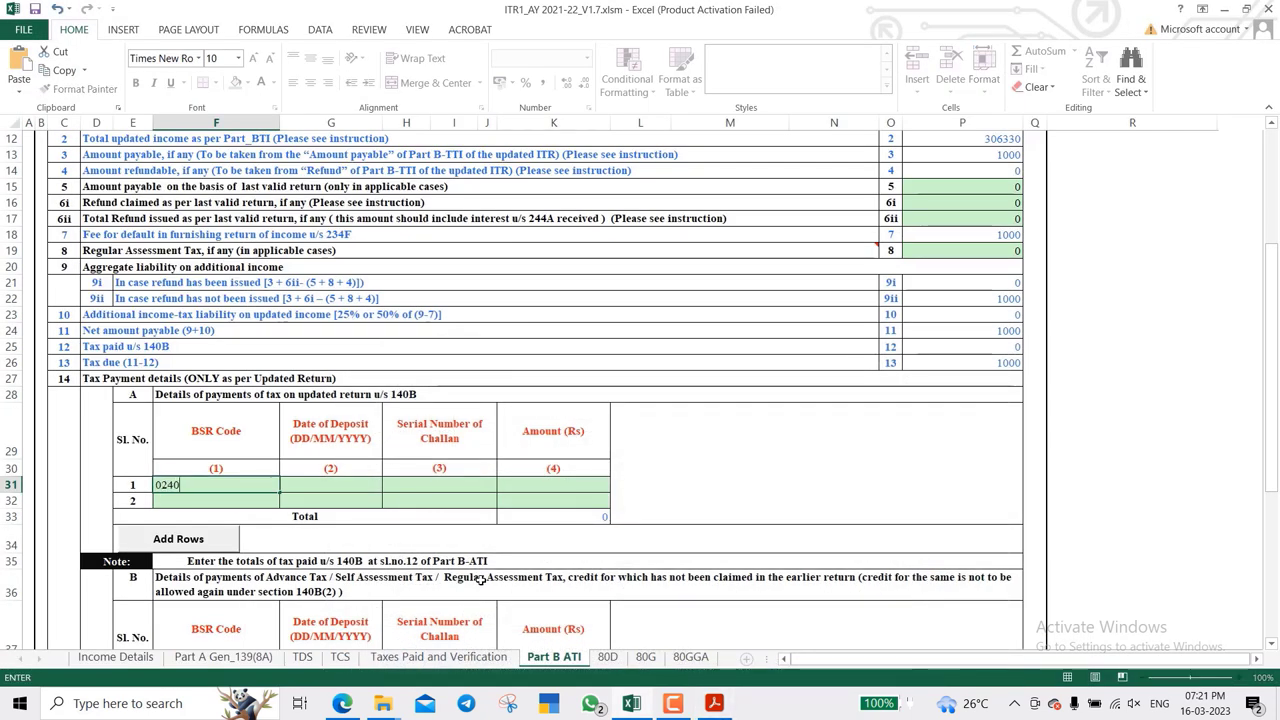
key(Tab)
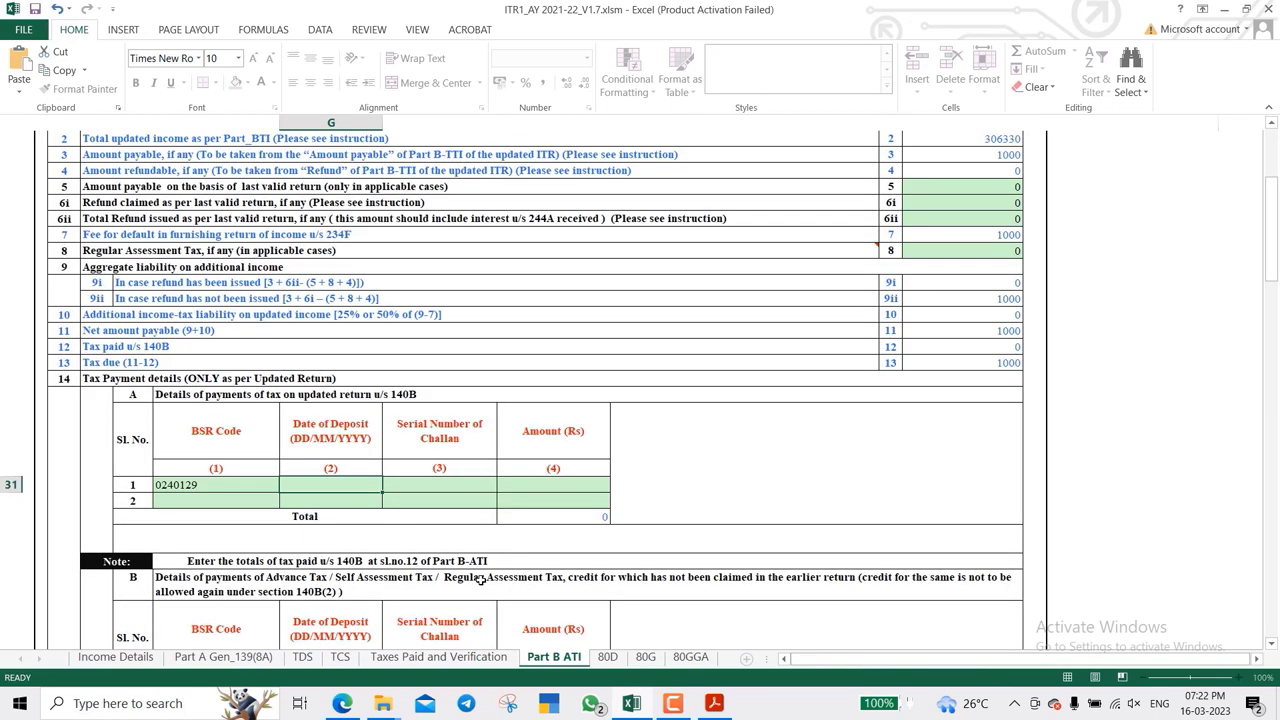
click(713, 705)
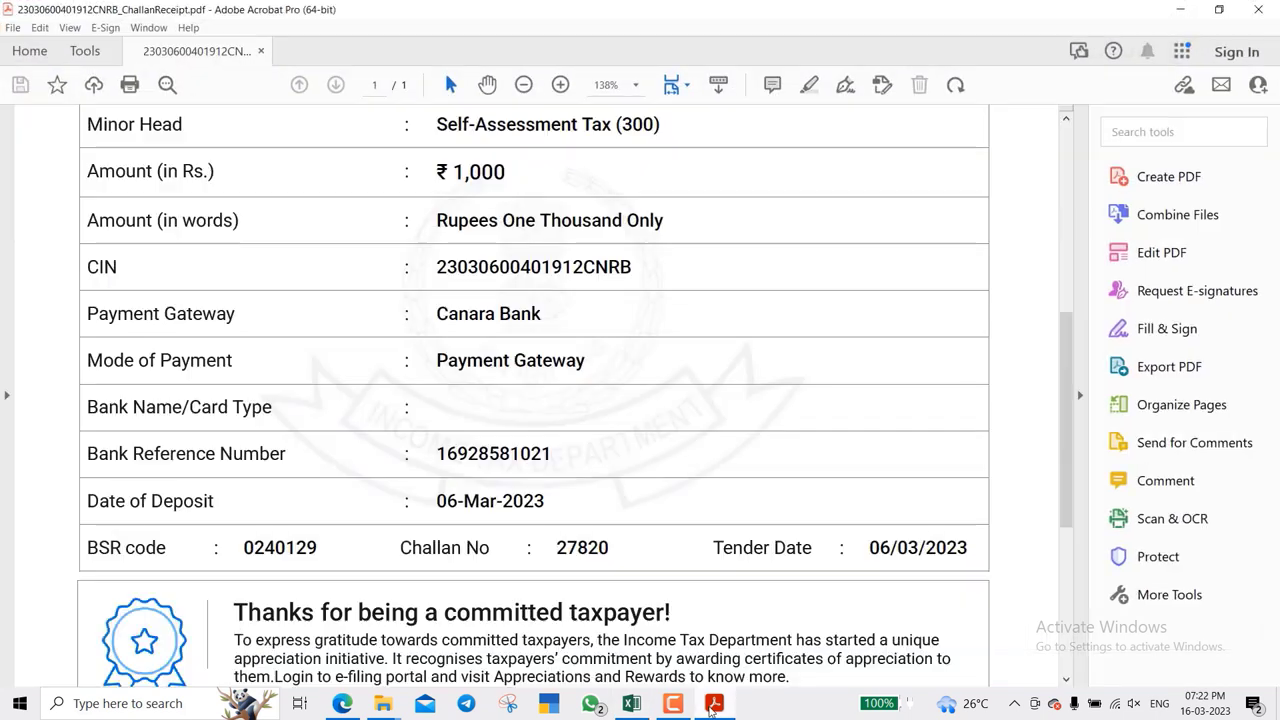
key(alt+Tab)
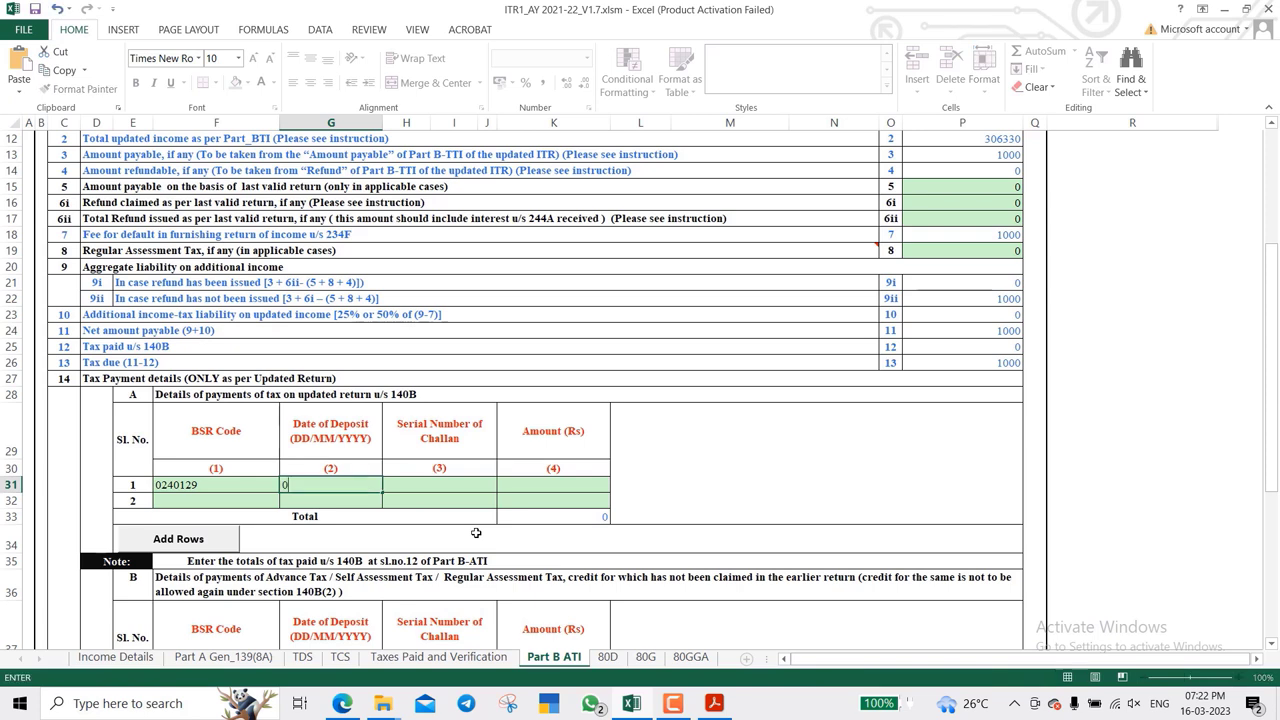
text(06/03/2023)
key(Tab)
key(Up)
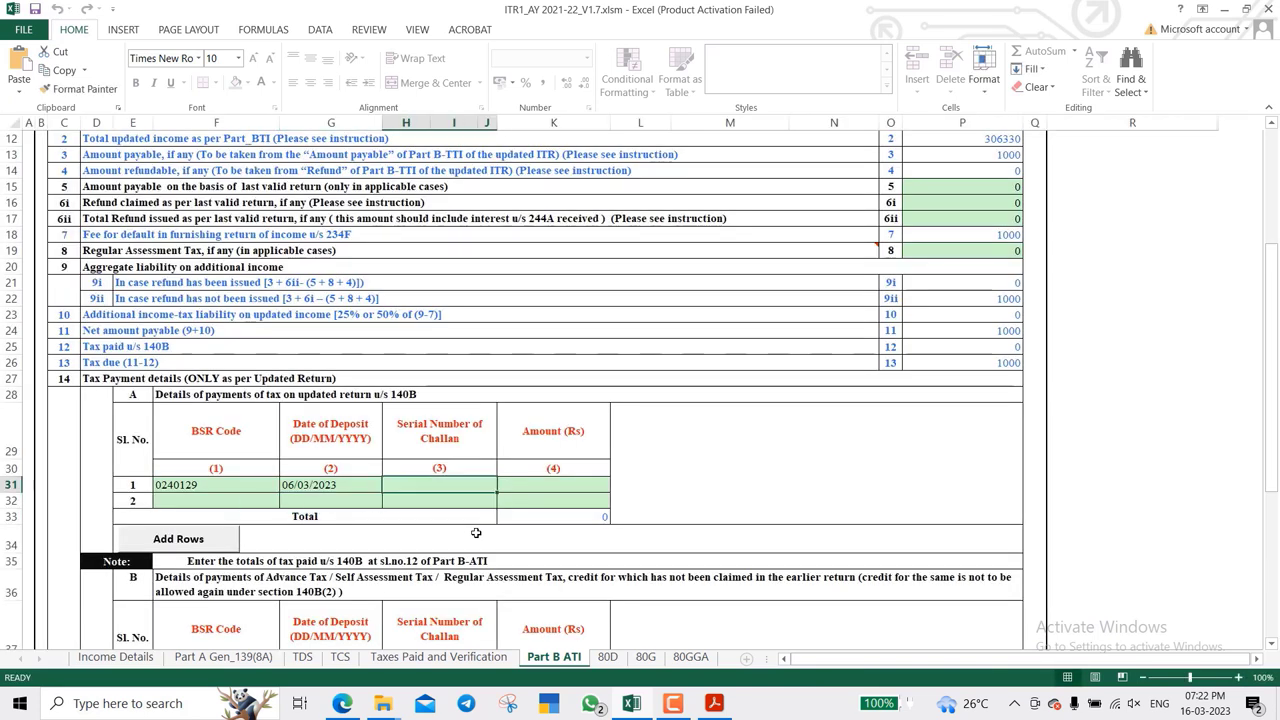
click(714, 704)
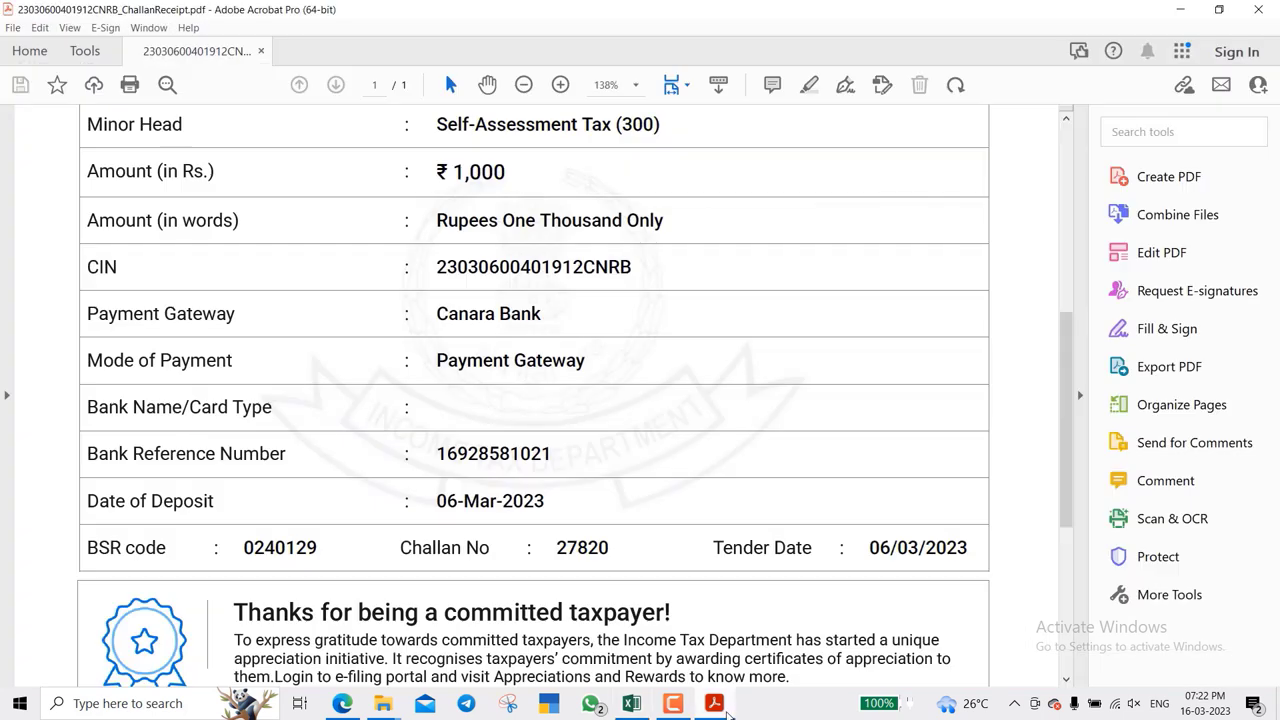
click(714, 704)
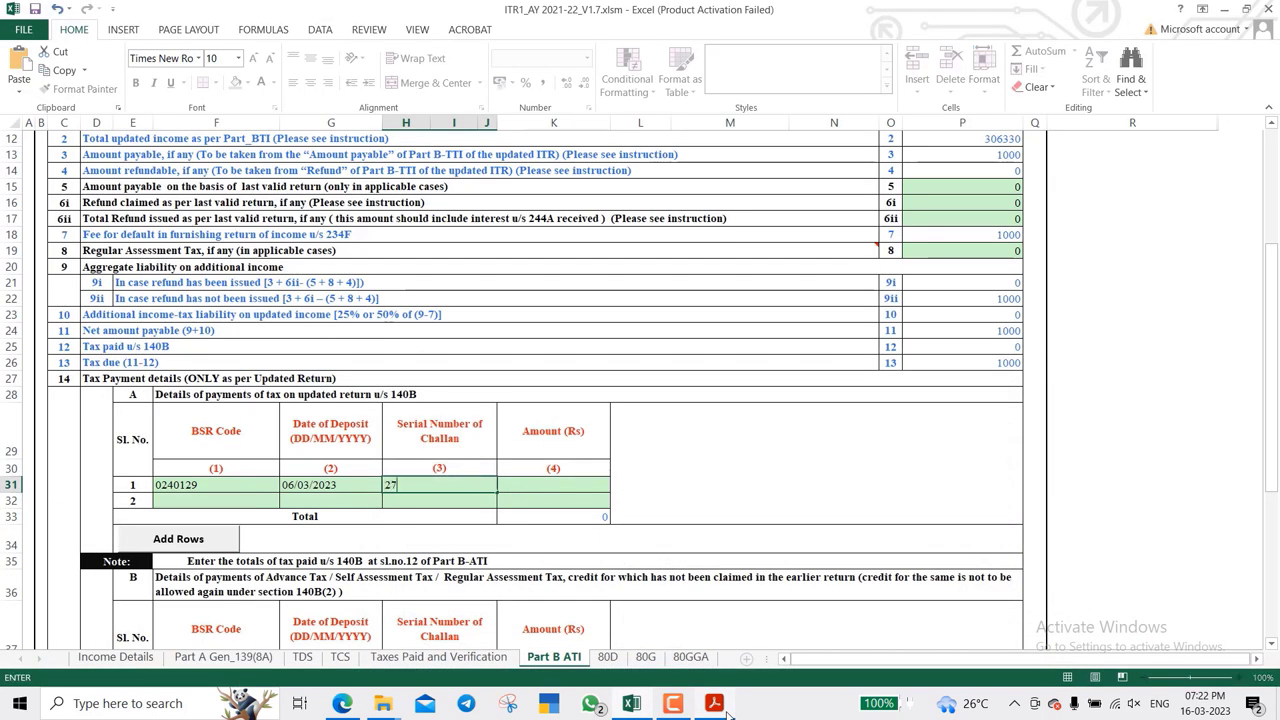
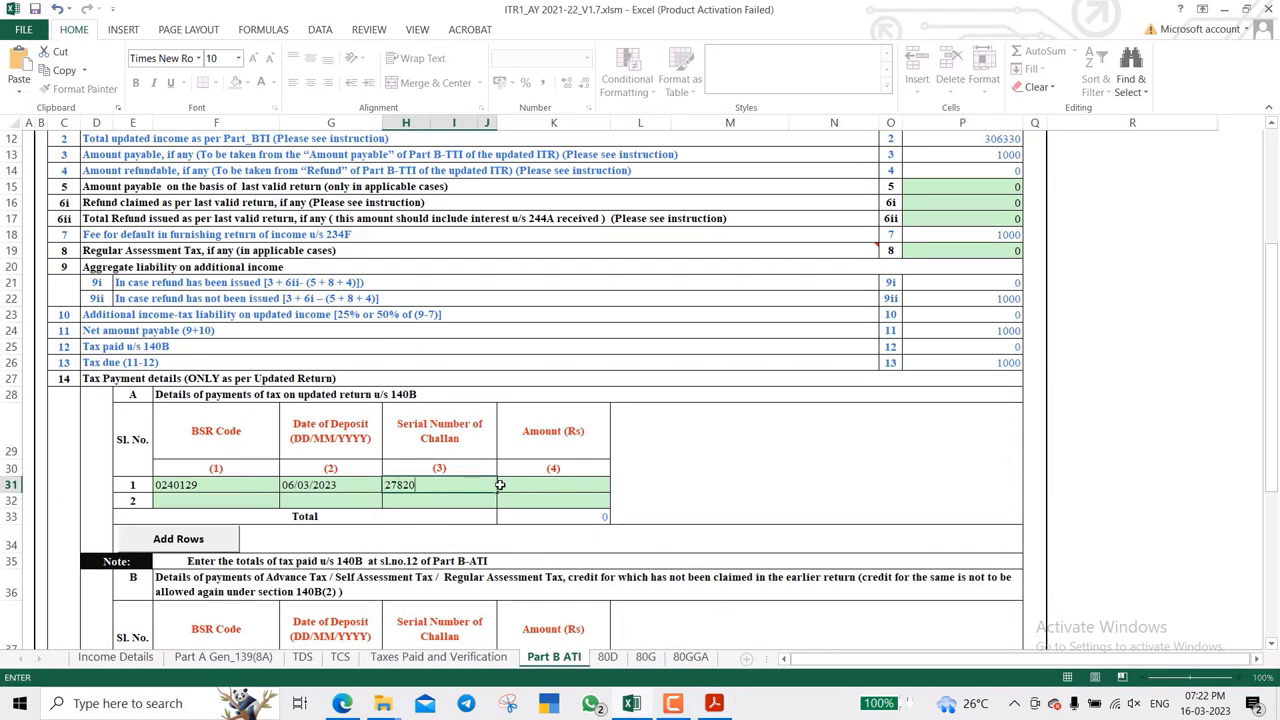
click(522, 484)
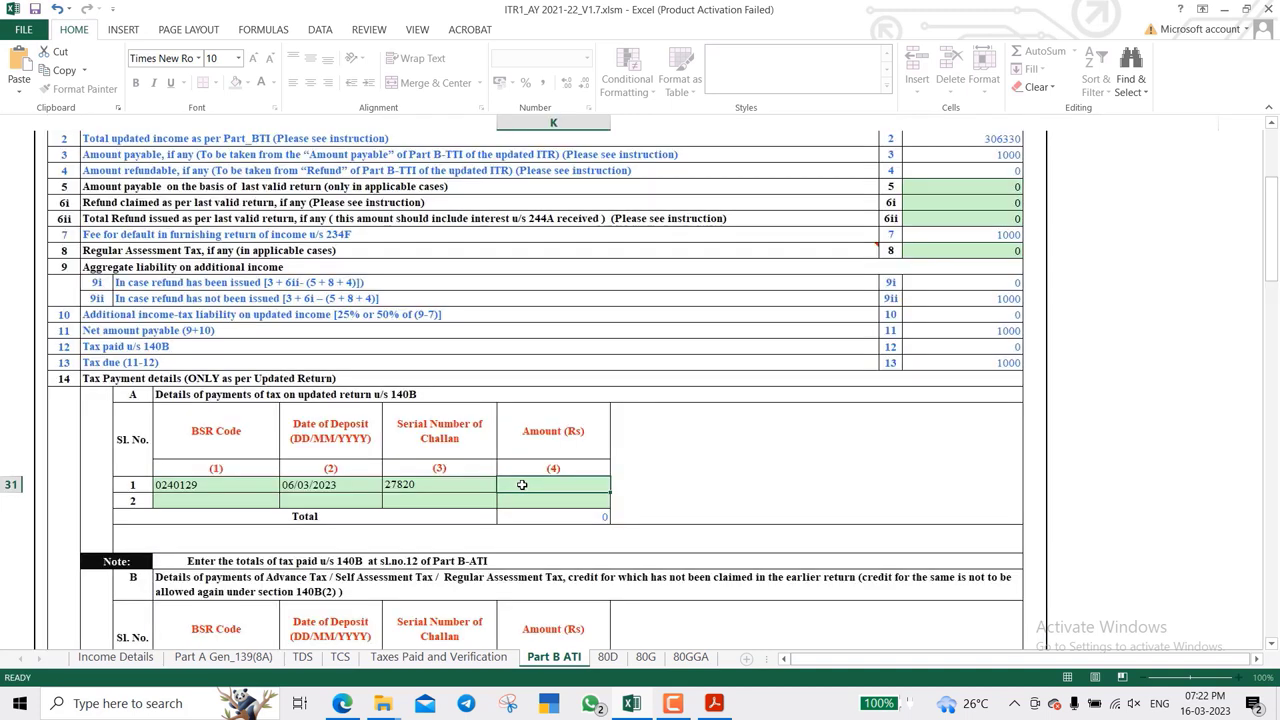
text(1000\)
key(Return)
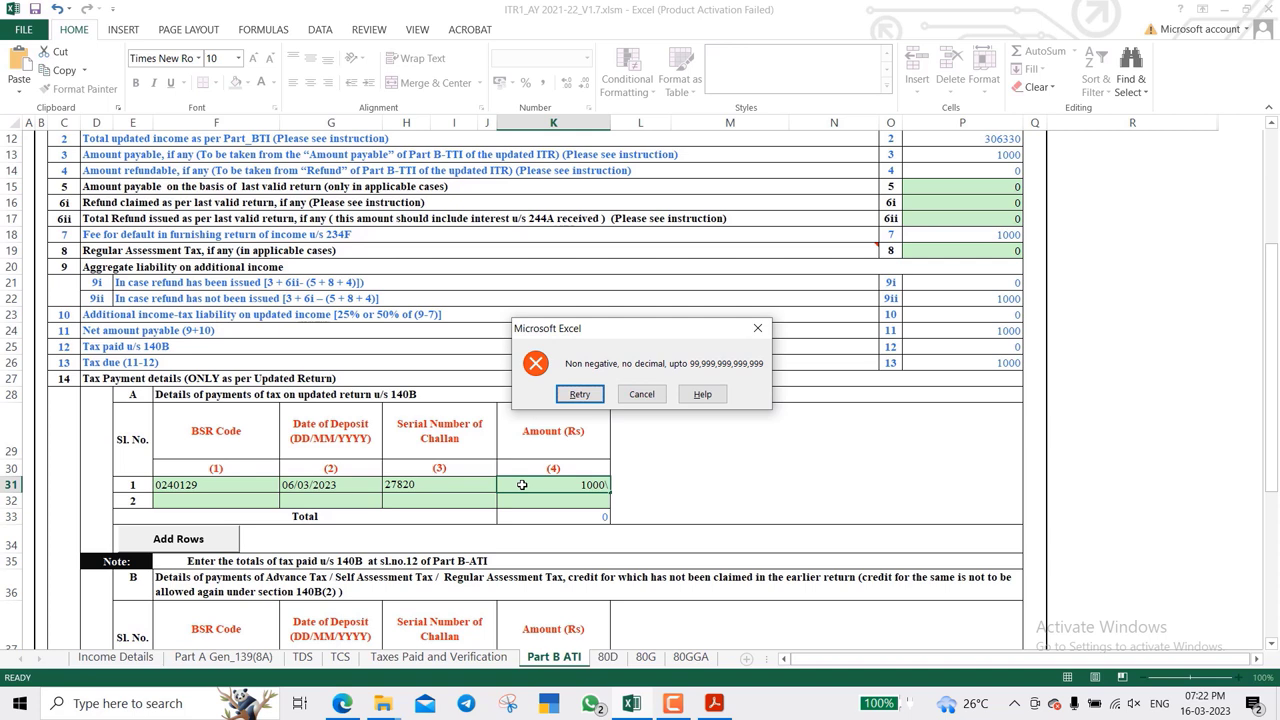
key(Escape)
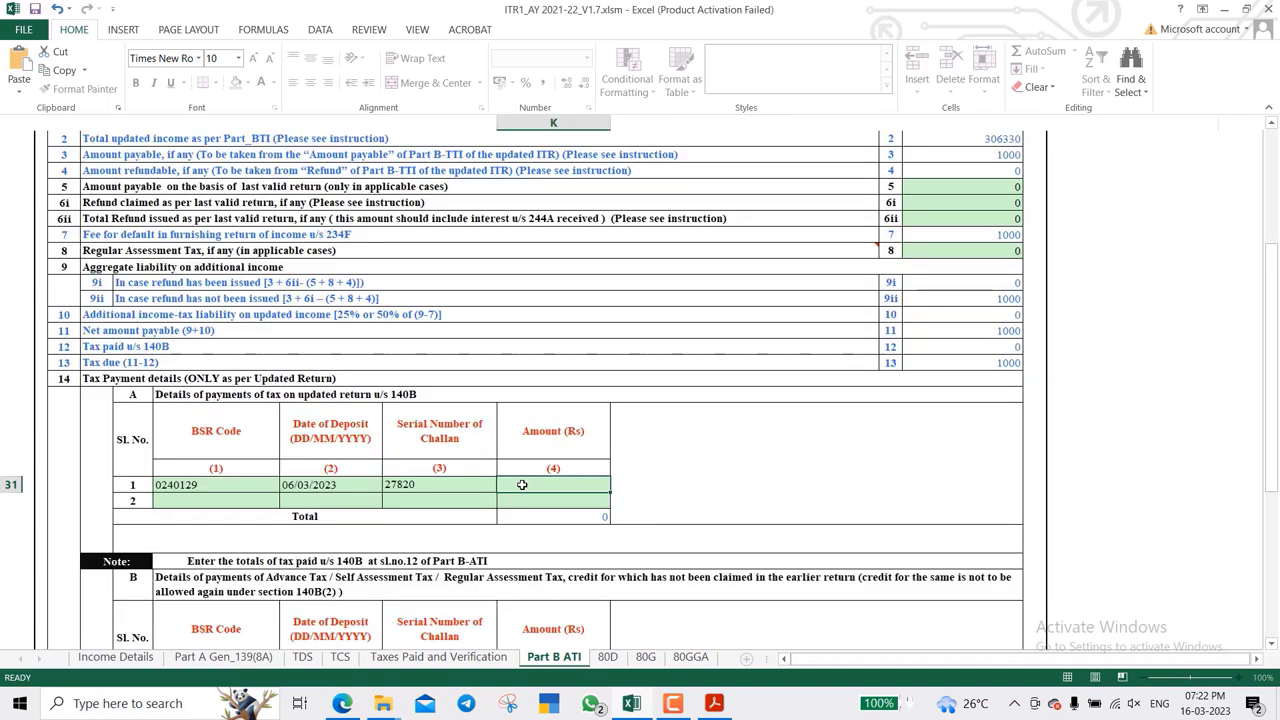
text(1000)
key(Return)
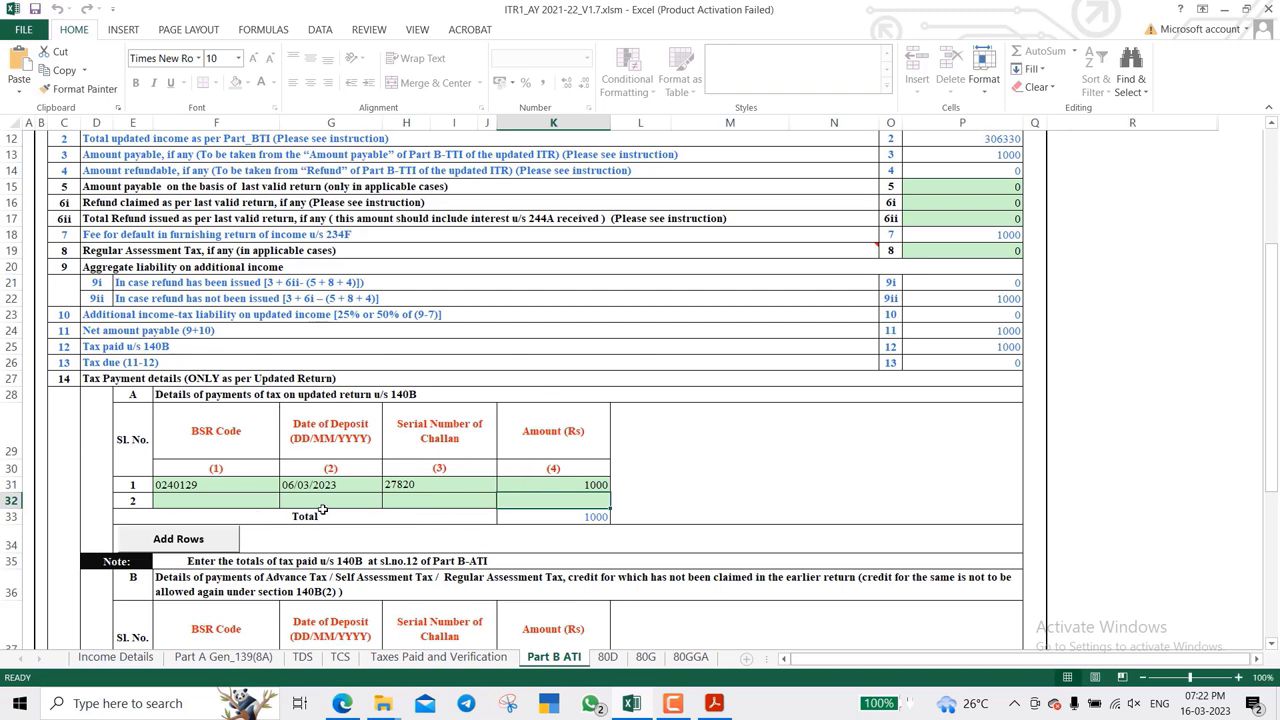
- Check that the Tax paid u/s 140B line shows 1000 and net payable drops
click(773, 337)
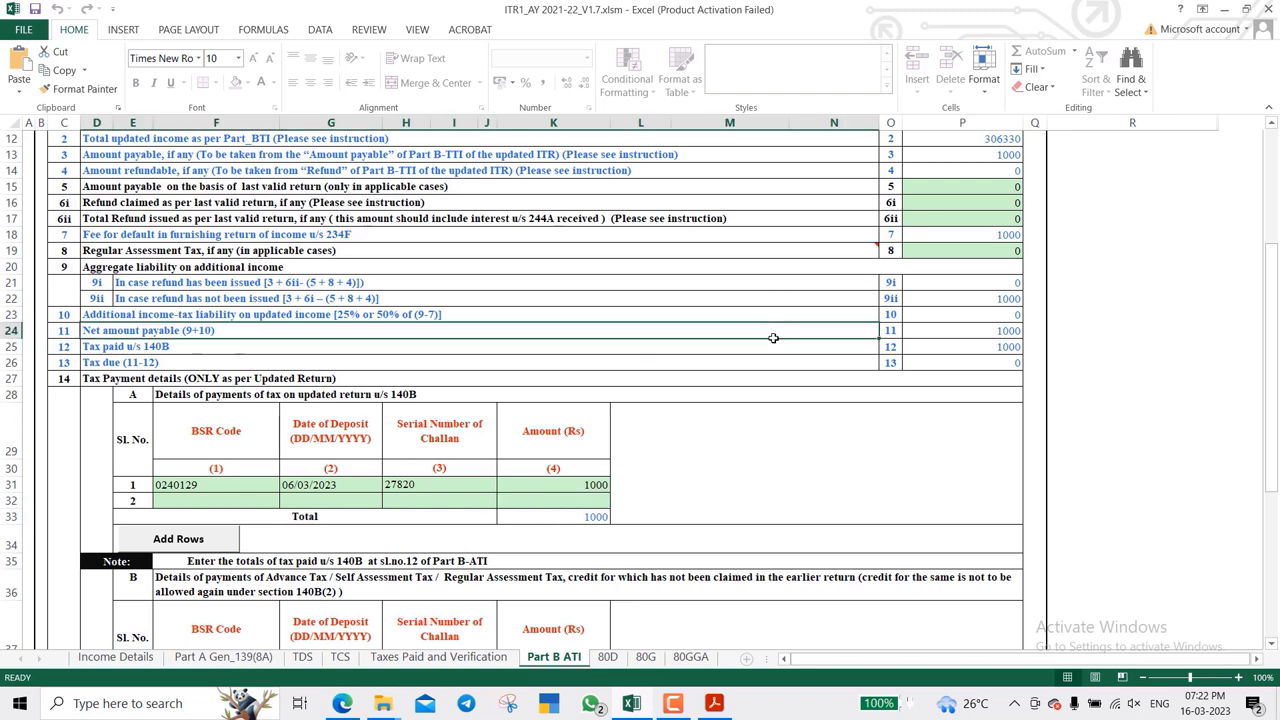
key(Down)
key(Down)
key(Up)
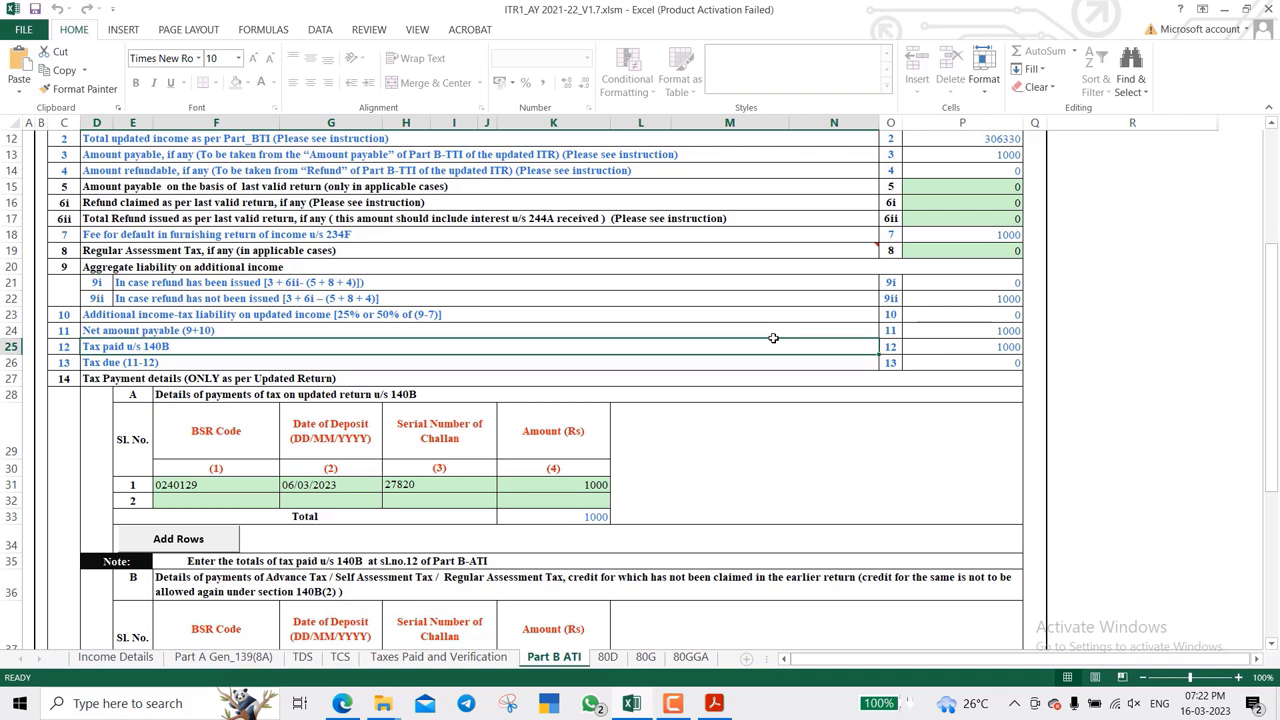
key(Right)
key(Right)
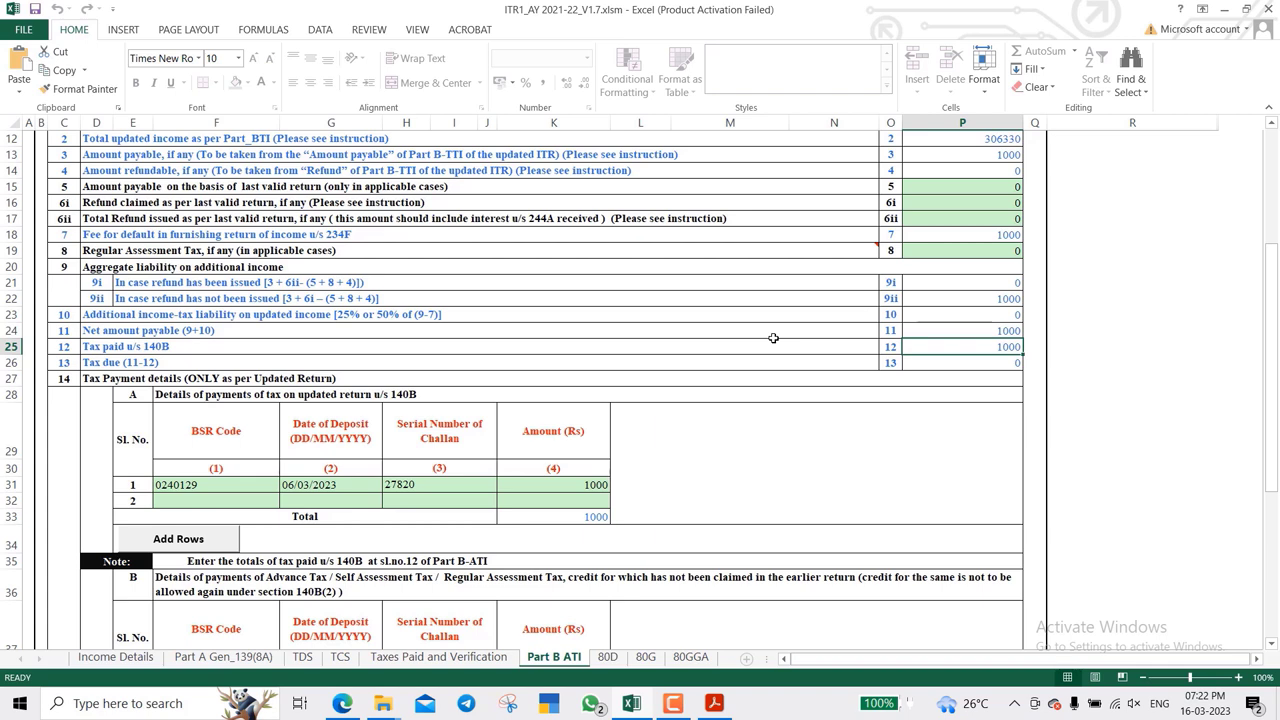
scroll(773, 338, down, 5)
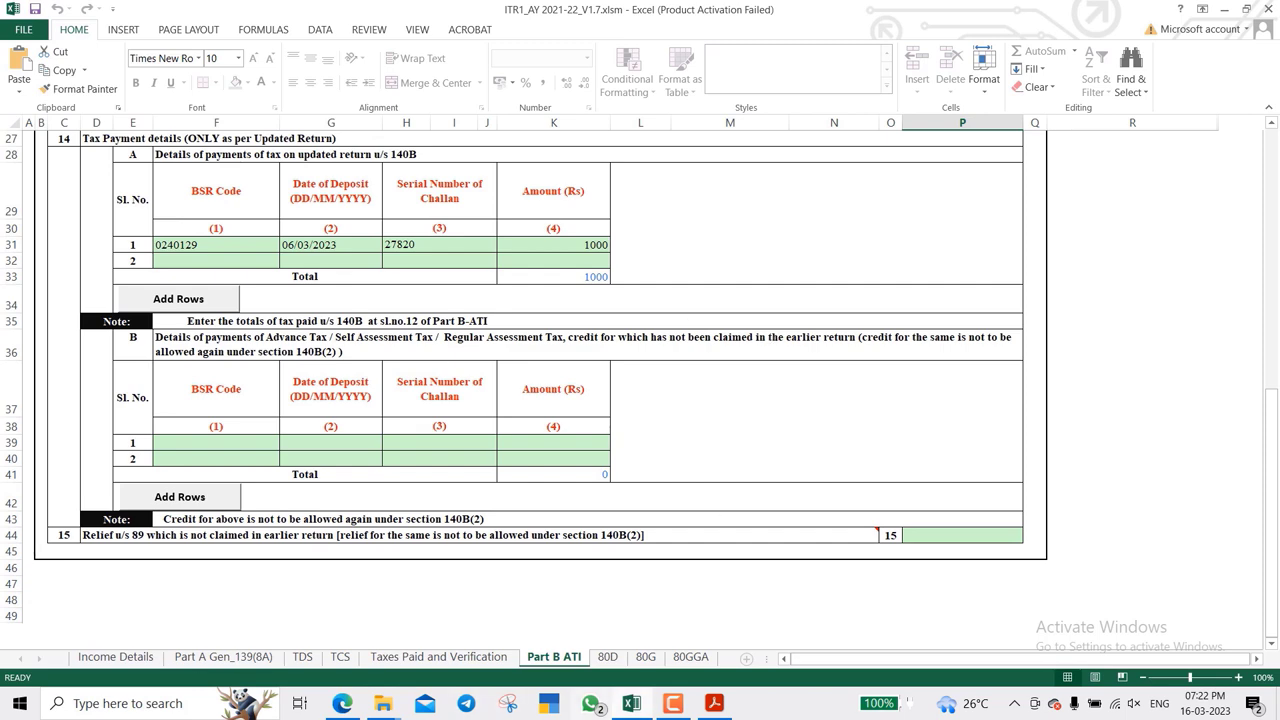
- Recalculate tax from Income Details and confirm Part B ATI shows tax due of 0
click(120, 660)
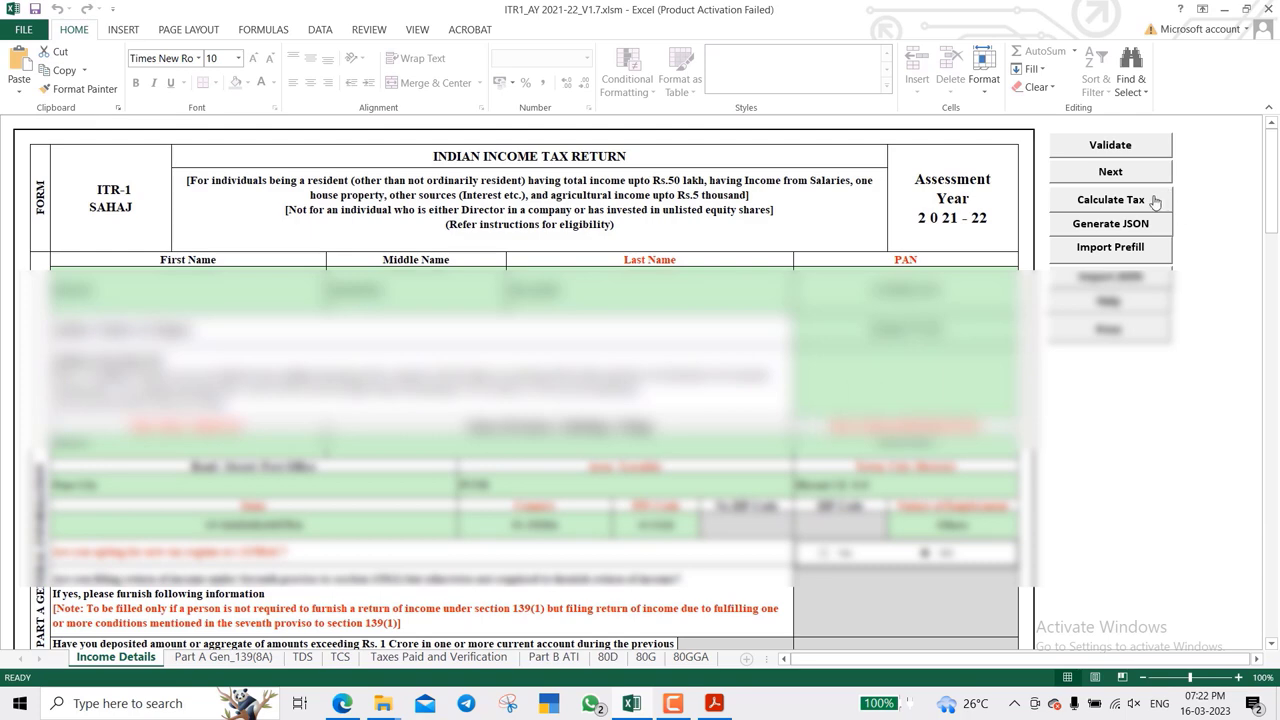
click(1141, 204)
click(553, 657)
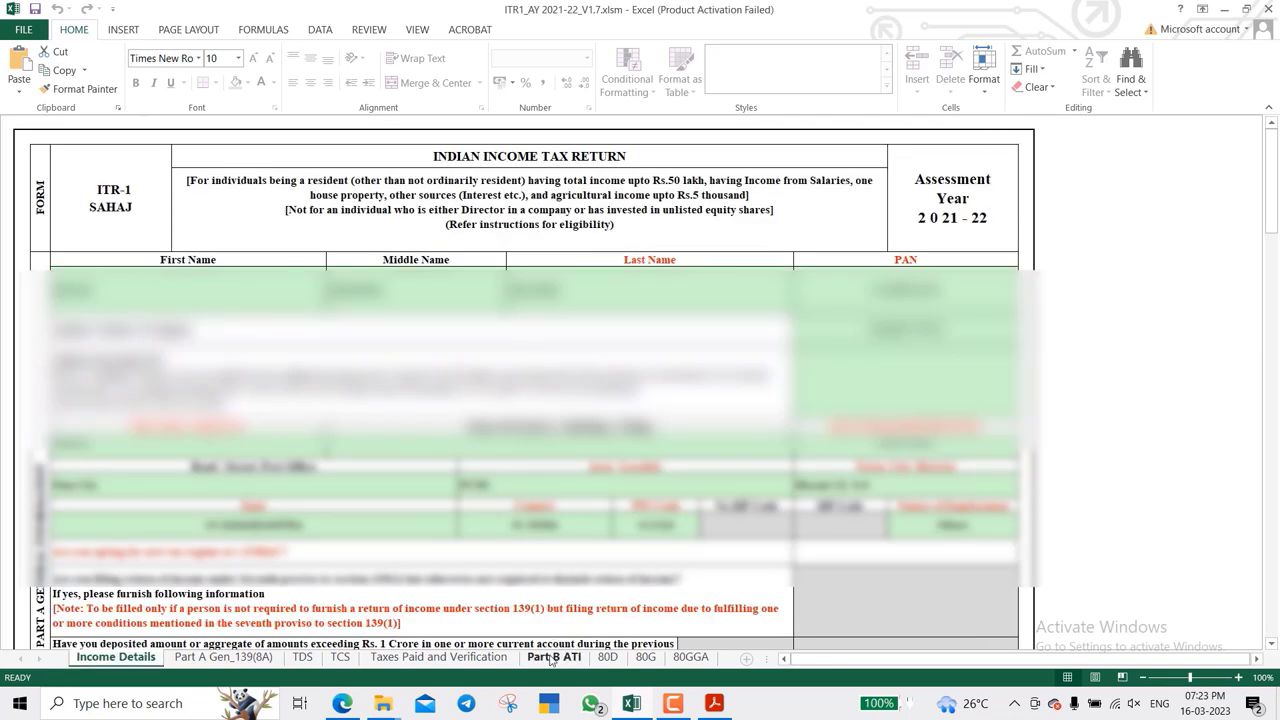
scroll(833, 440, up, 9)
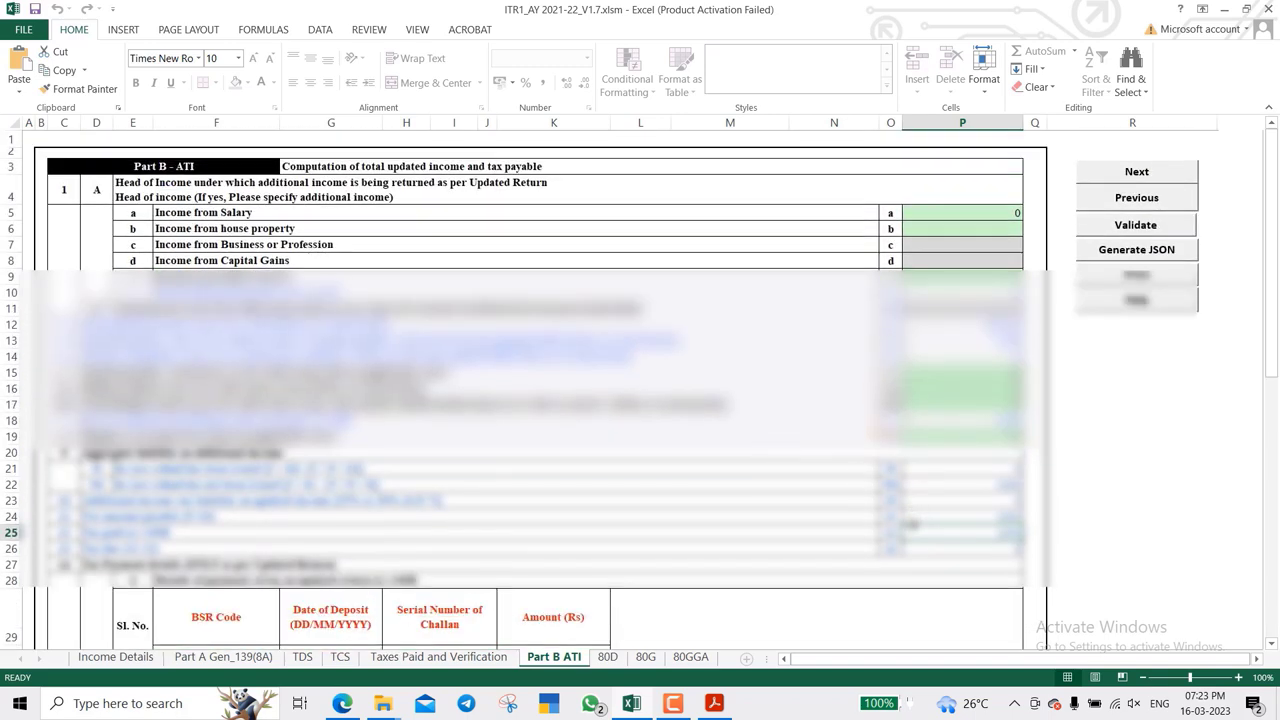
click(918, 547)
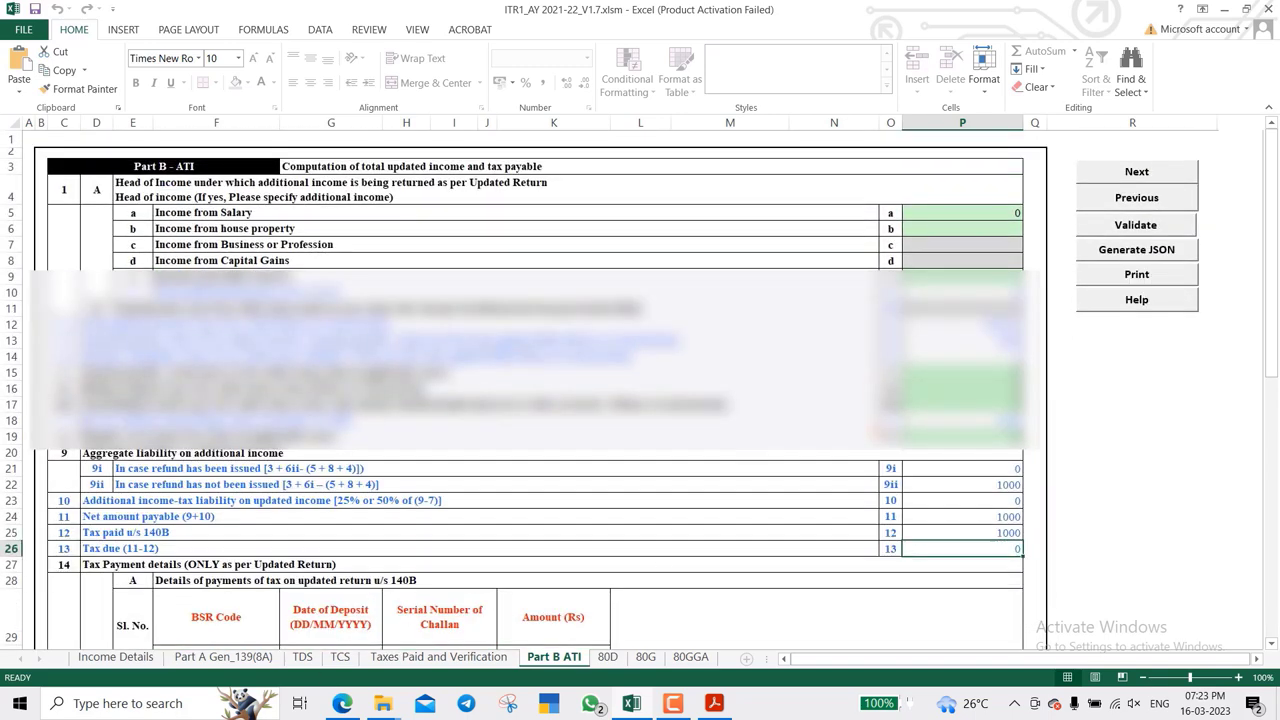
- Generate the JSON, acknowledging the TDS, calculate-tax and save-note alerts to reach SUMMARY
click(1136, 197)
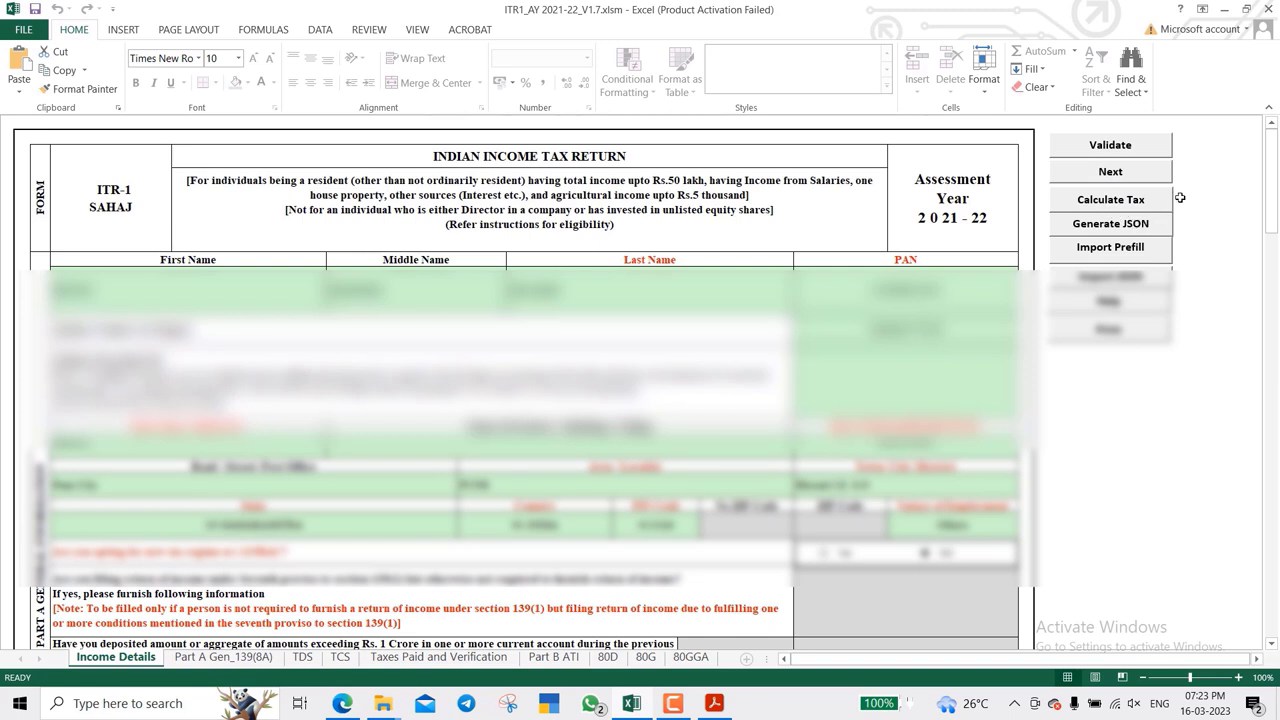
click(1111, 226)
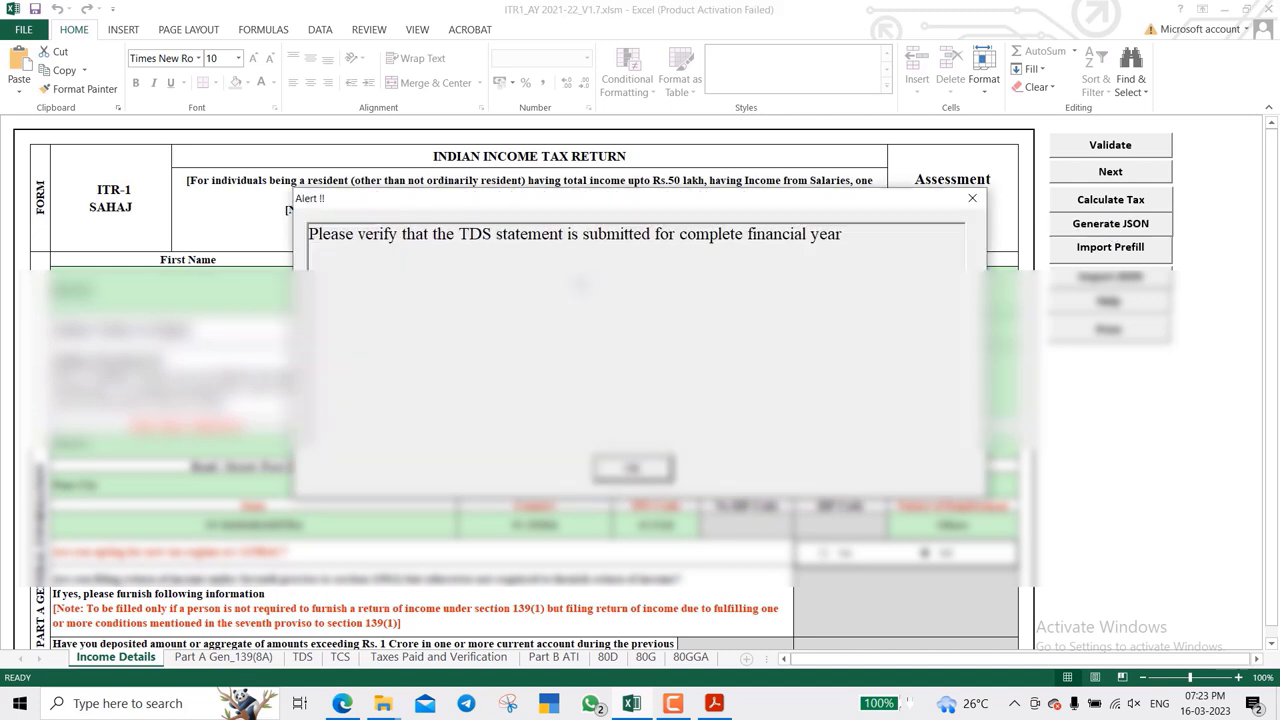
click(632, 468)
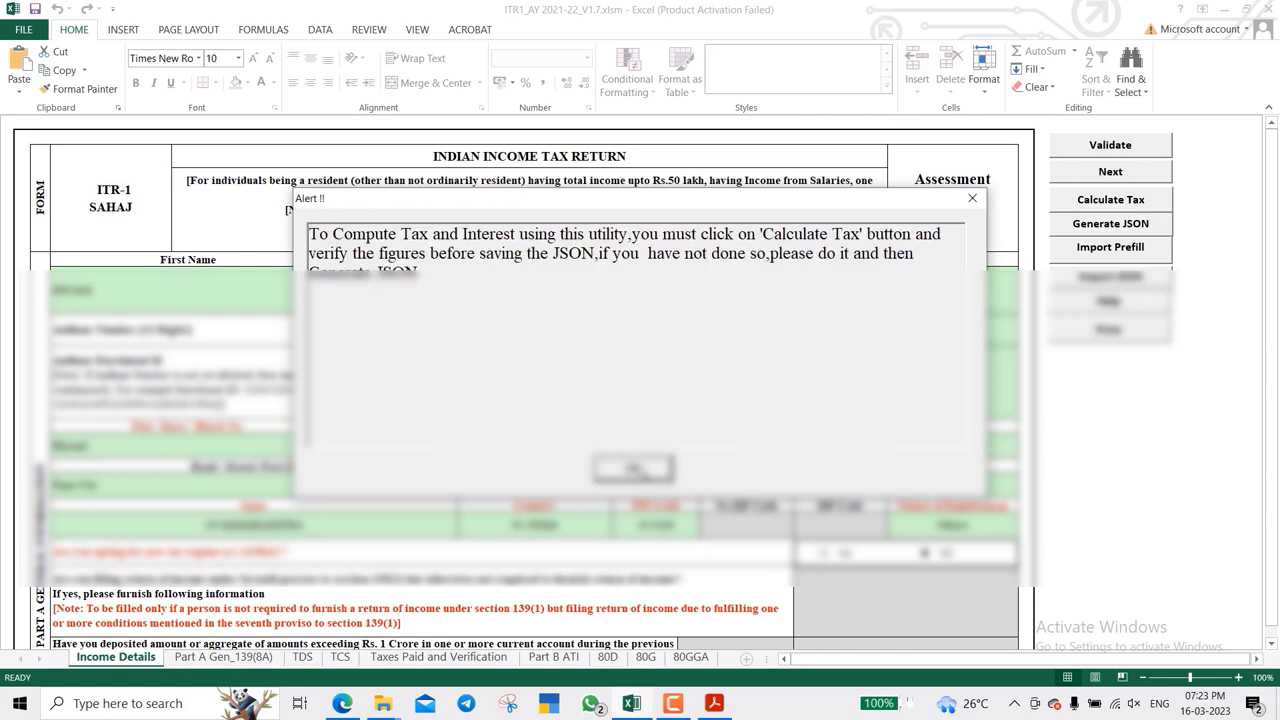
click(632, 468)
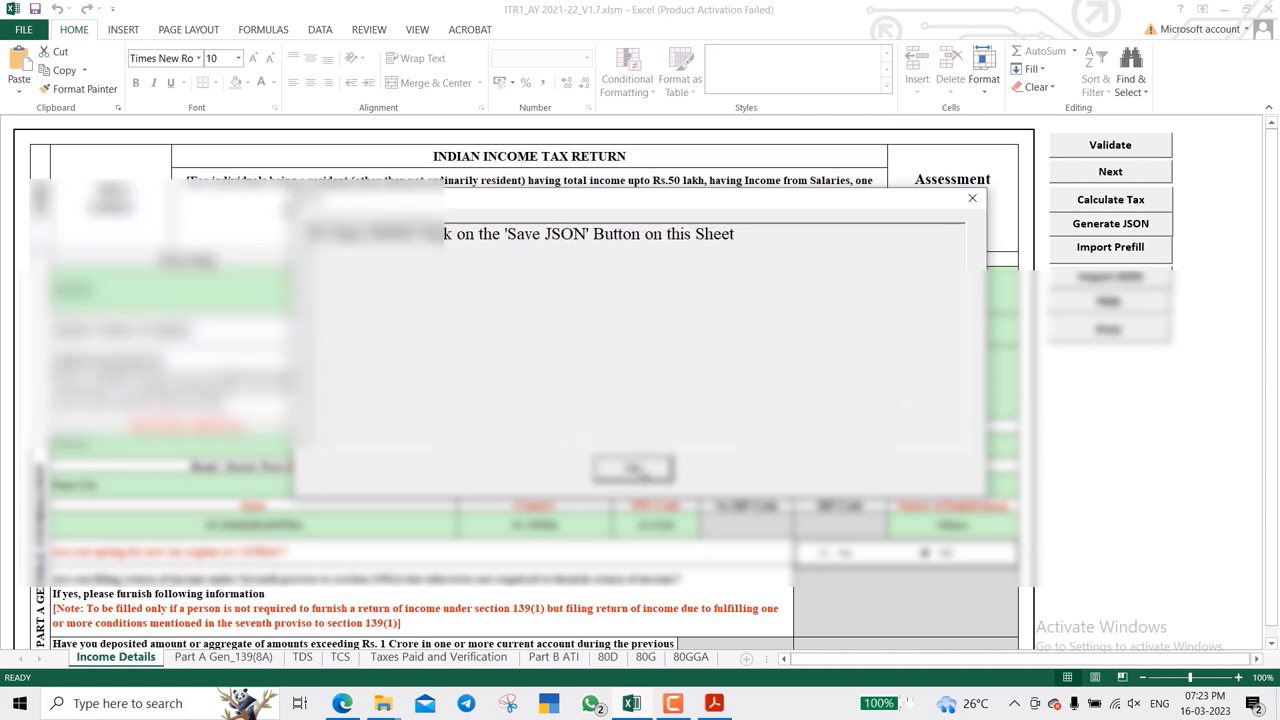
click(633, 469)
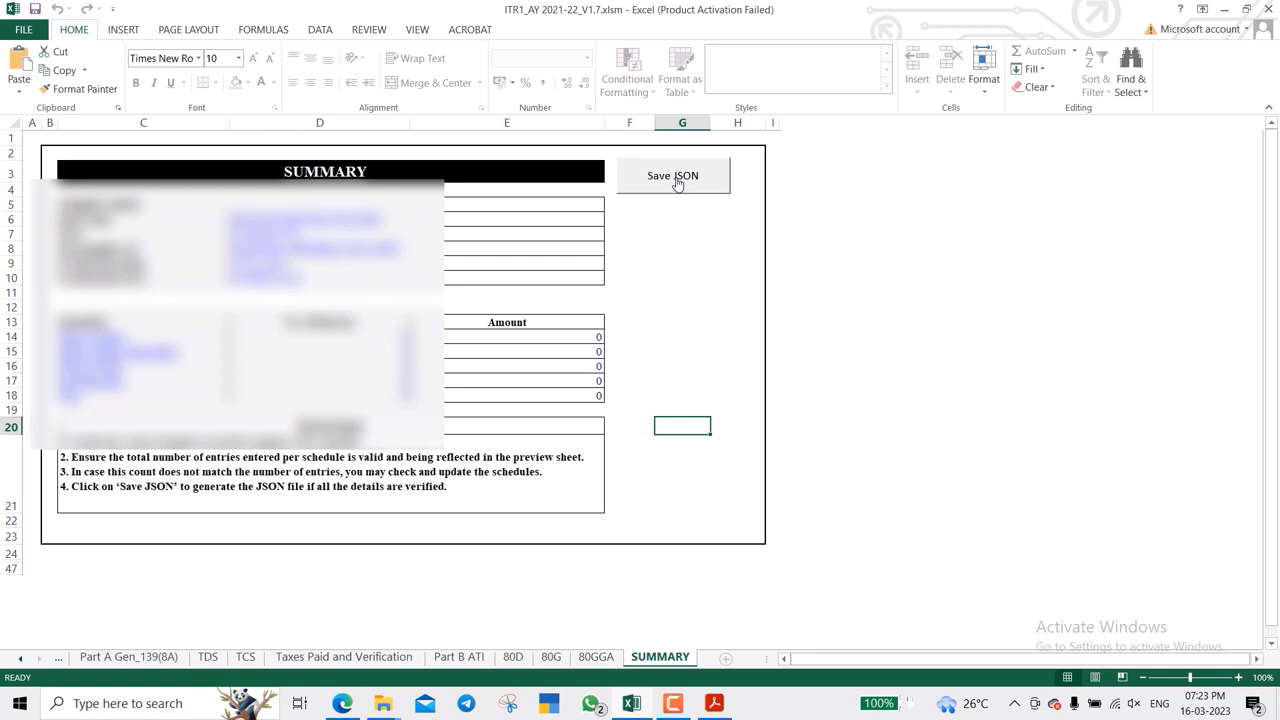
- Save the JSON file to Downloads\ITR1_AY 2021-22_V1.7 and dismiss the saved-path confirmation
click(675, 178)
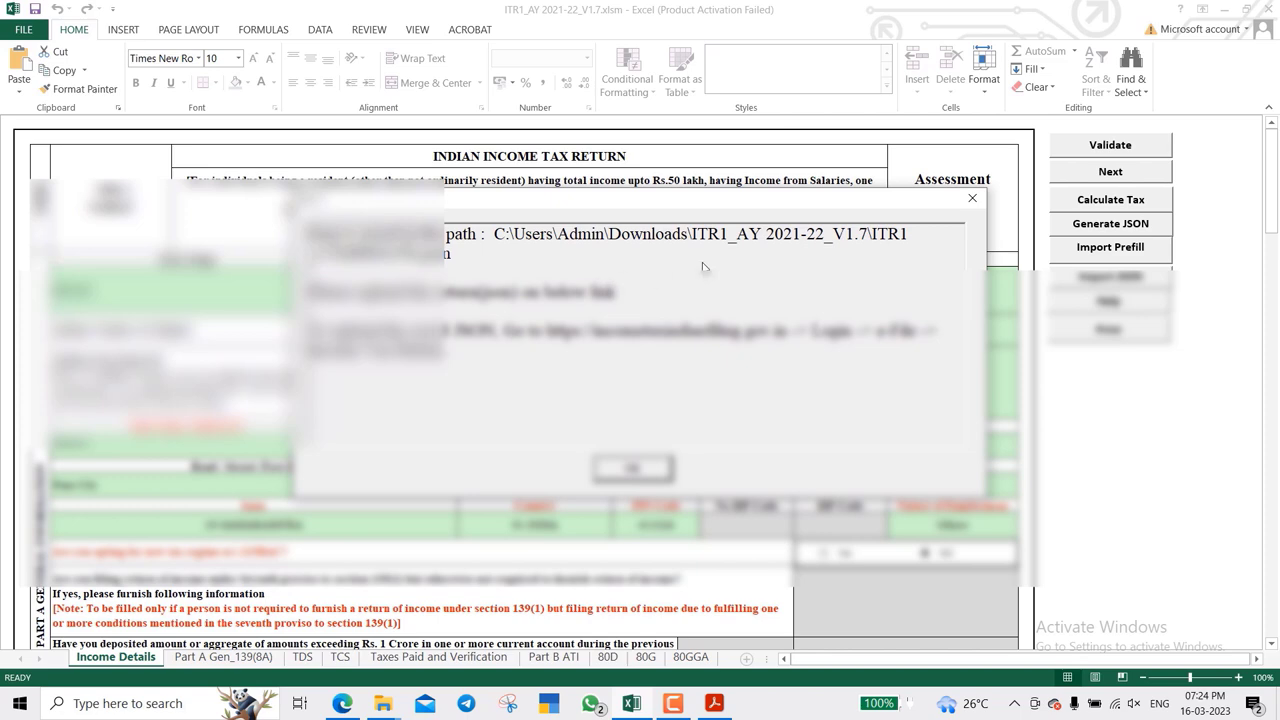
click(625, 468)
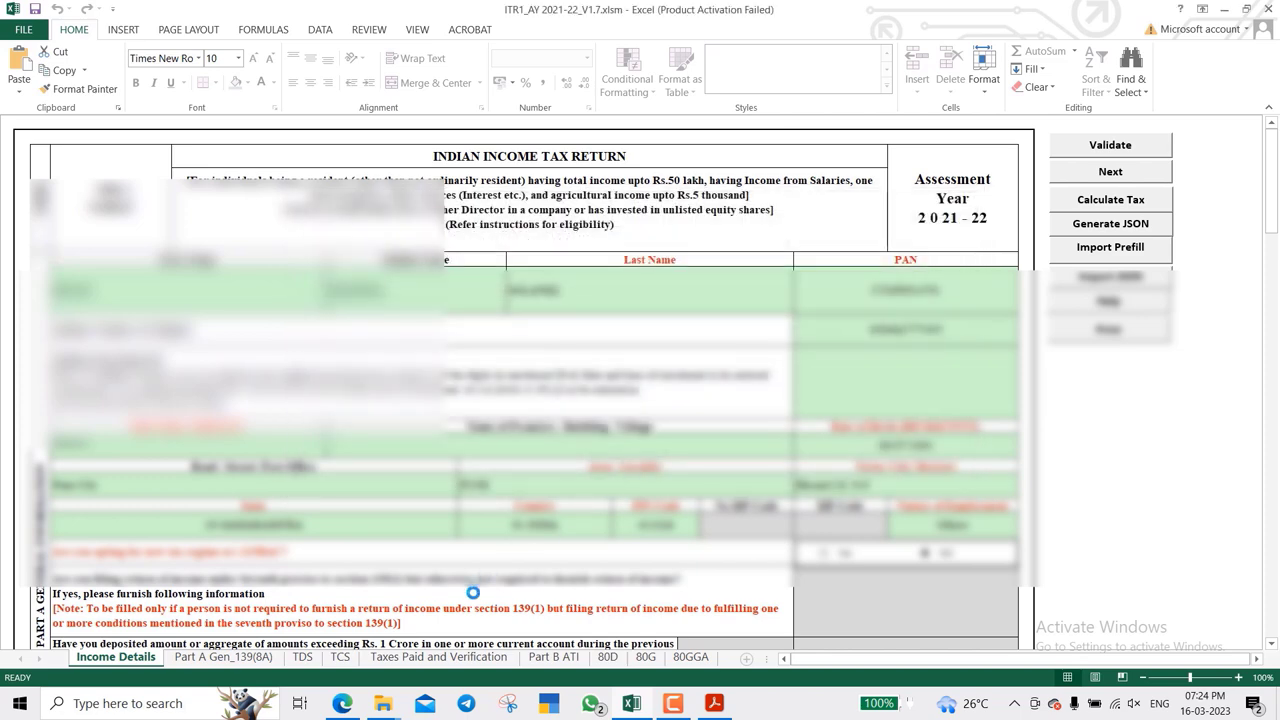
- Locate the 6 KB generated JSON file in the Downloads\ITR1_AY 2021-22_V1.7 folder
mouse_move(398, 705)
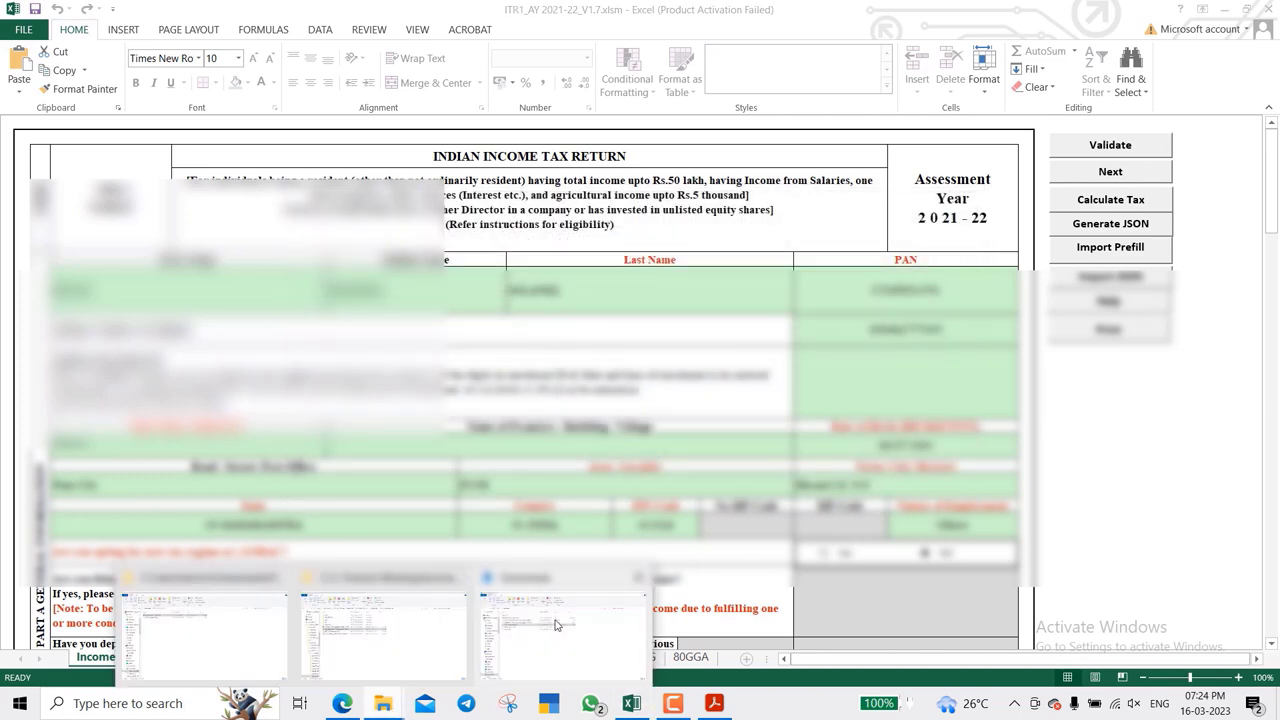
click(557, 625)
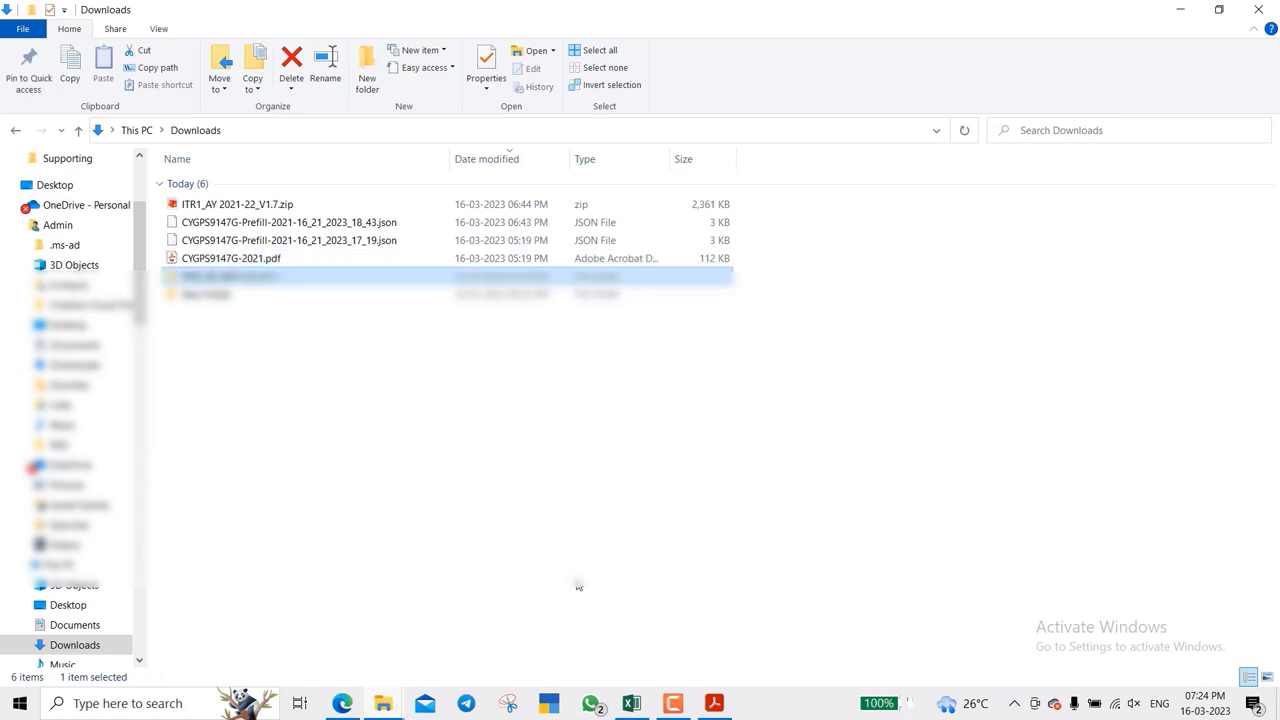
key(Return)
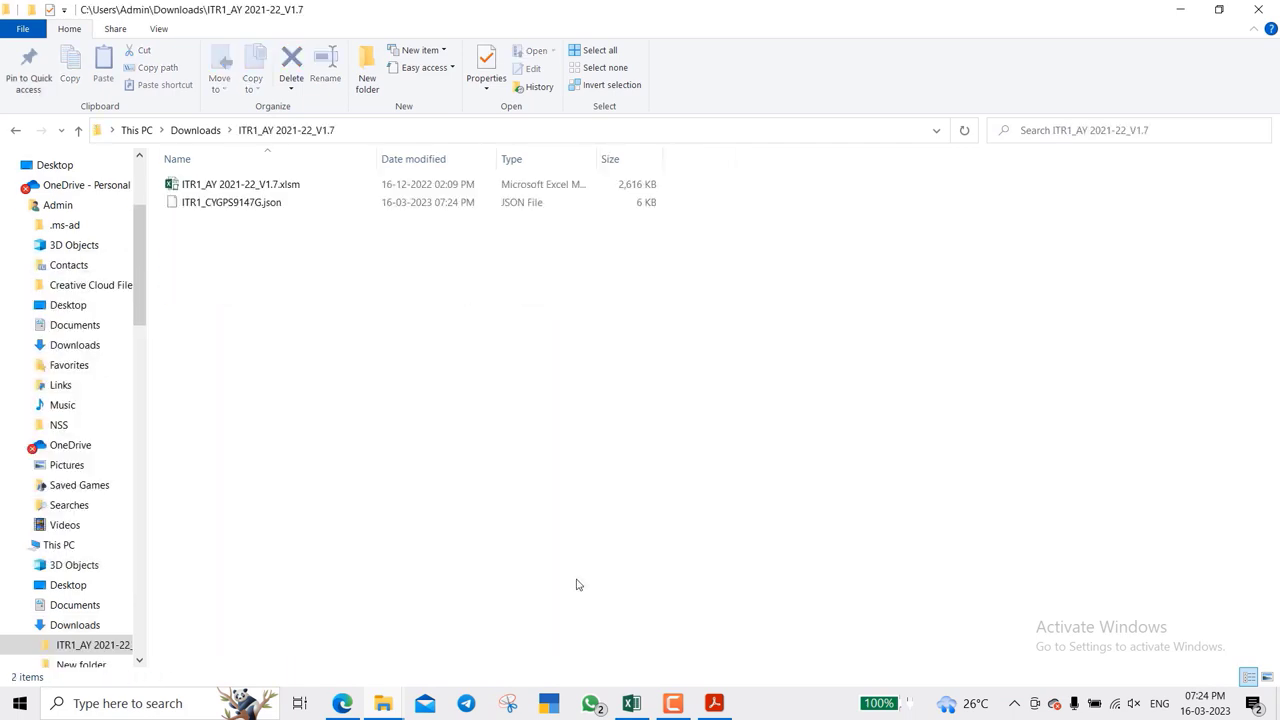
key(Down)
key(Up)
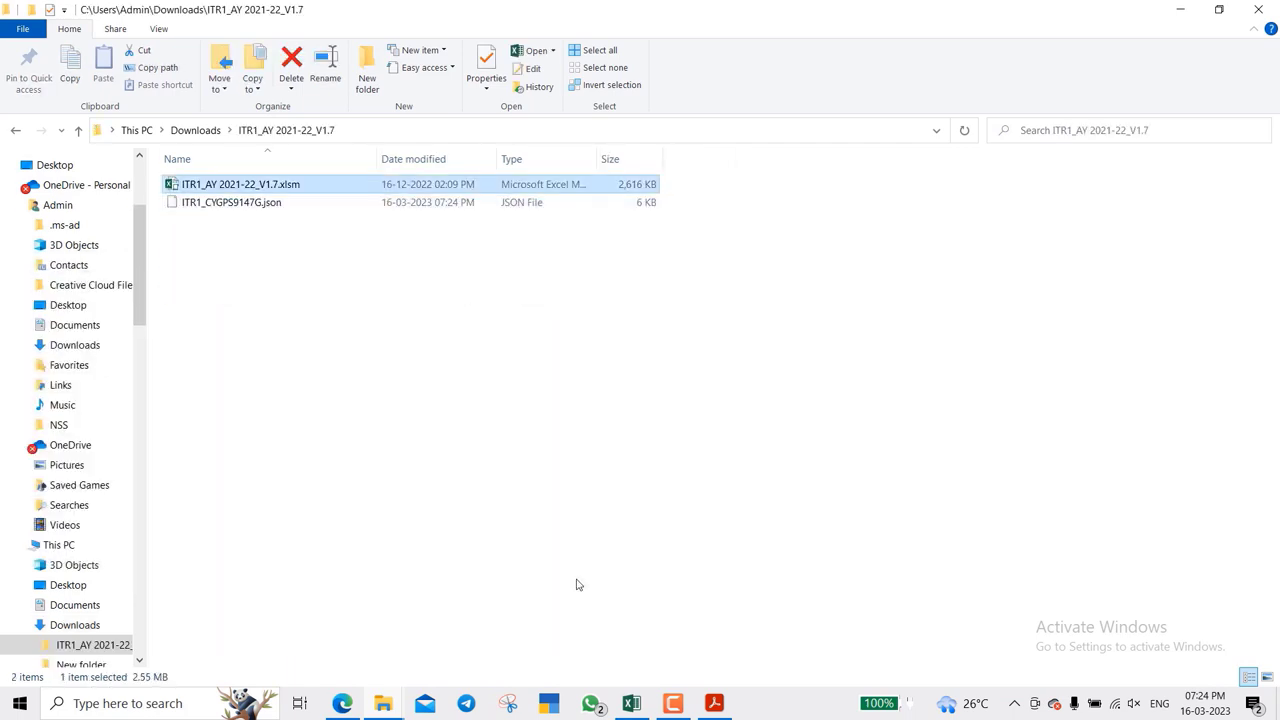
key(Down)
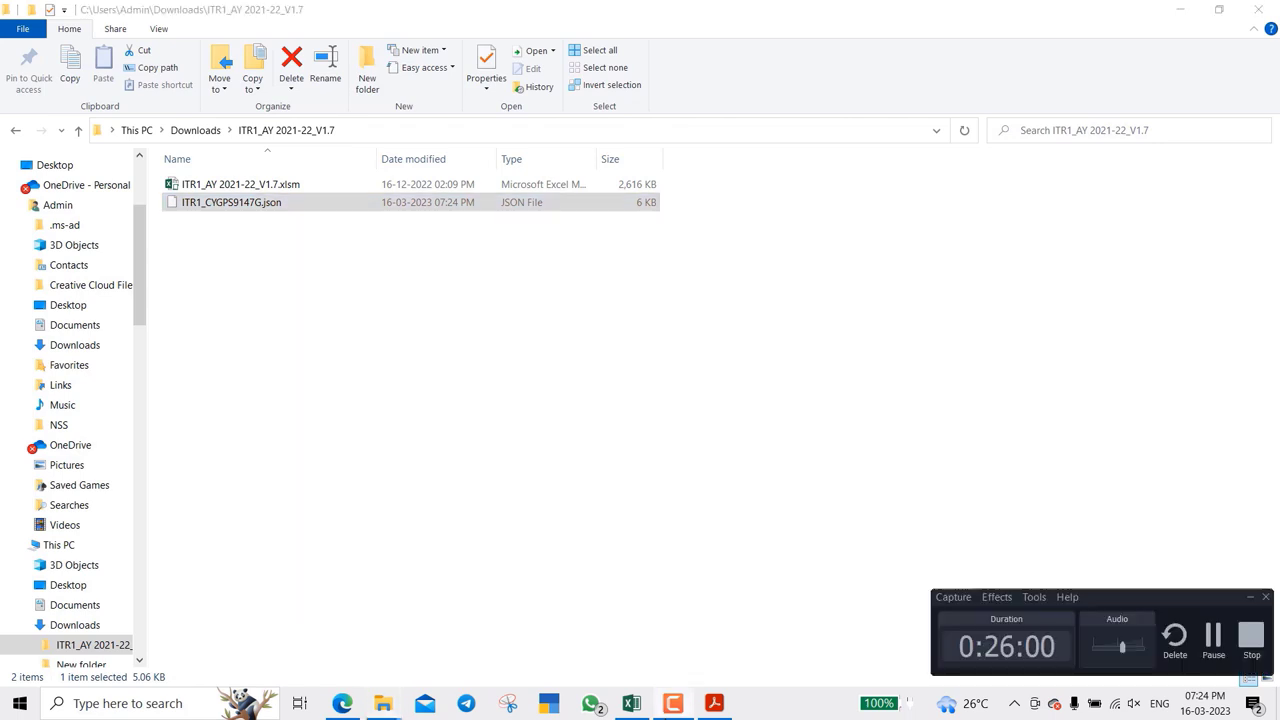
click(672, 703)
click(1214, 640)
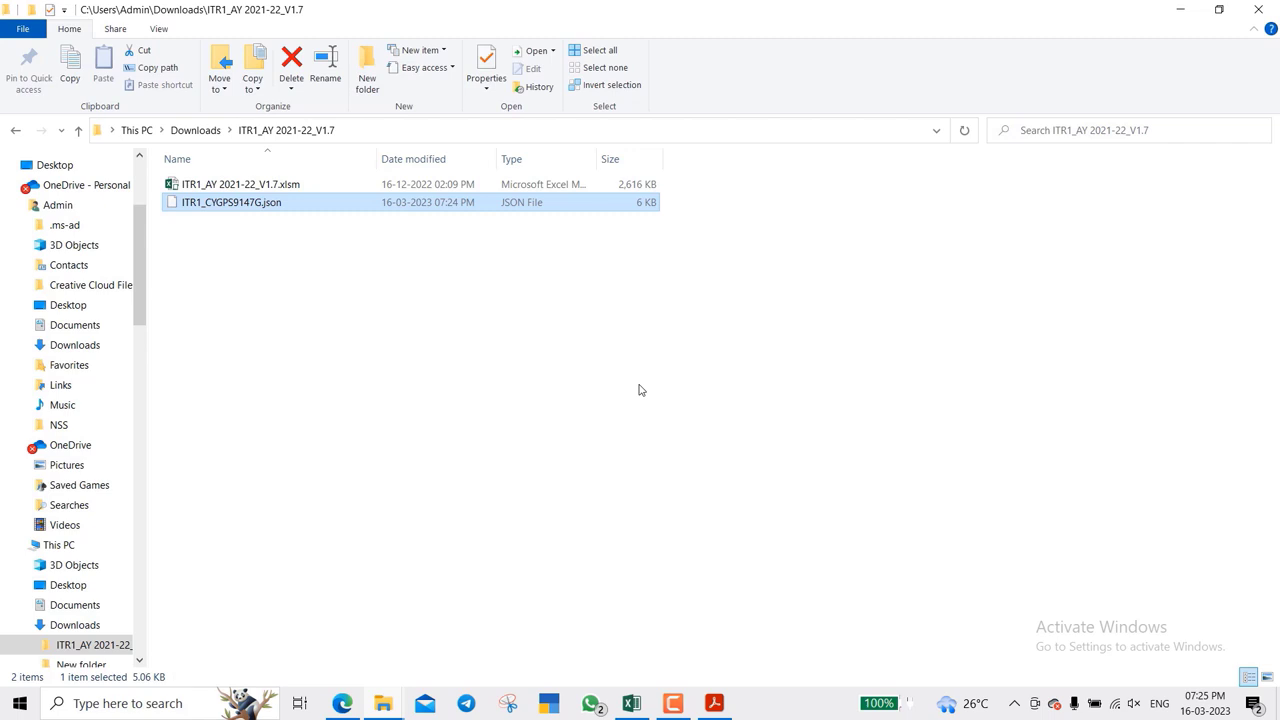
click(343, 705)
- From the portal Dashboard, go to e-File > Income Tax Returns > File Income Tax Return
scroll(686, 471, up, 3)
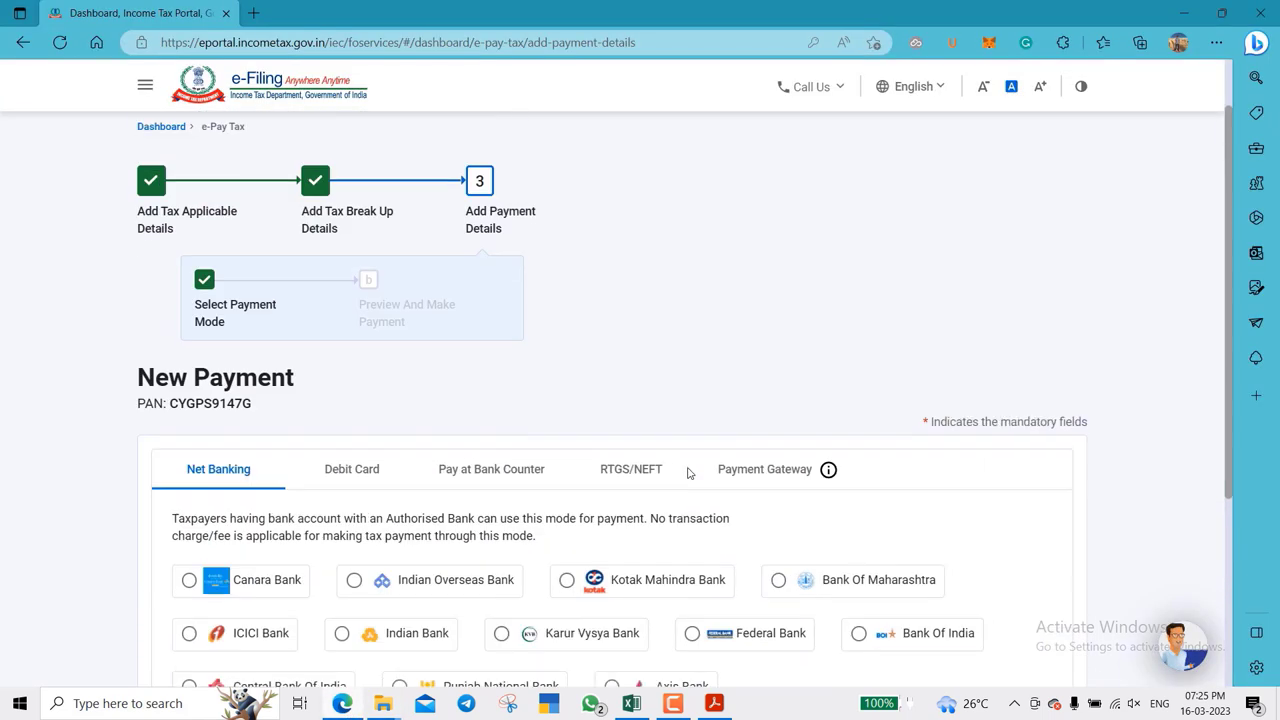
click(155, 138)
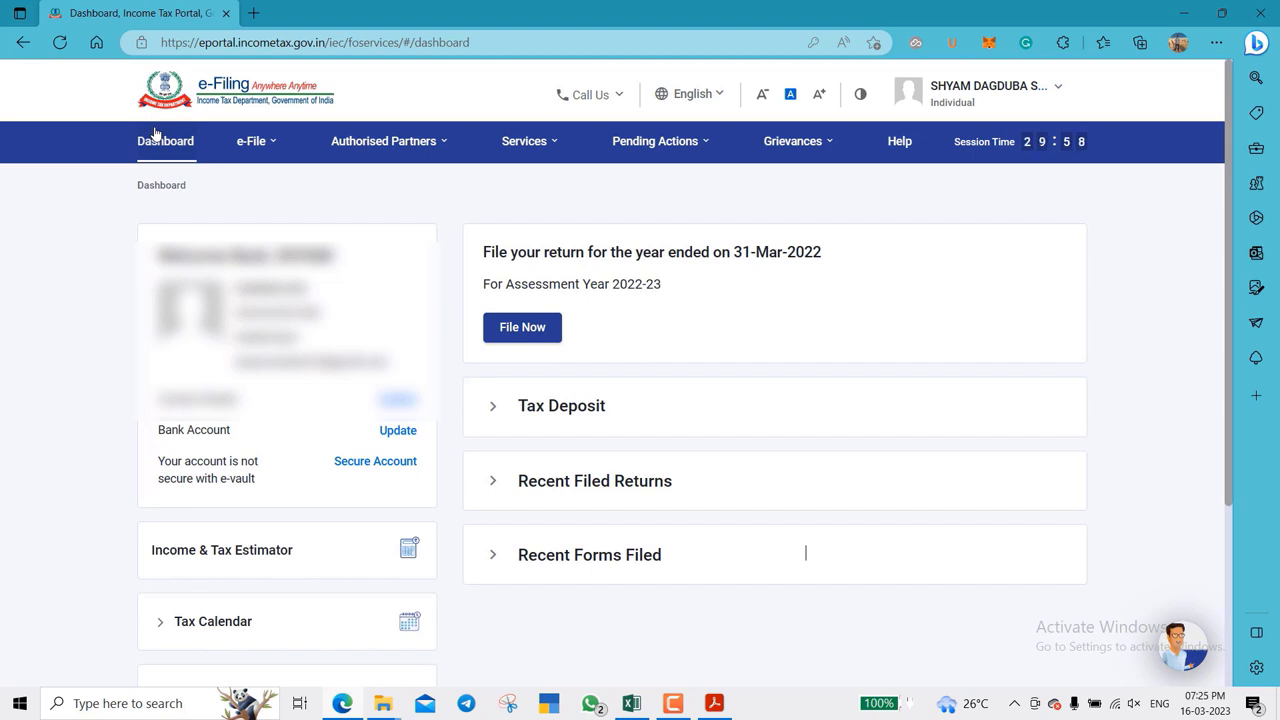
click(258, 143)
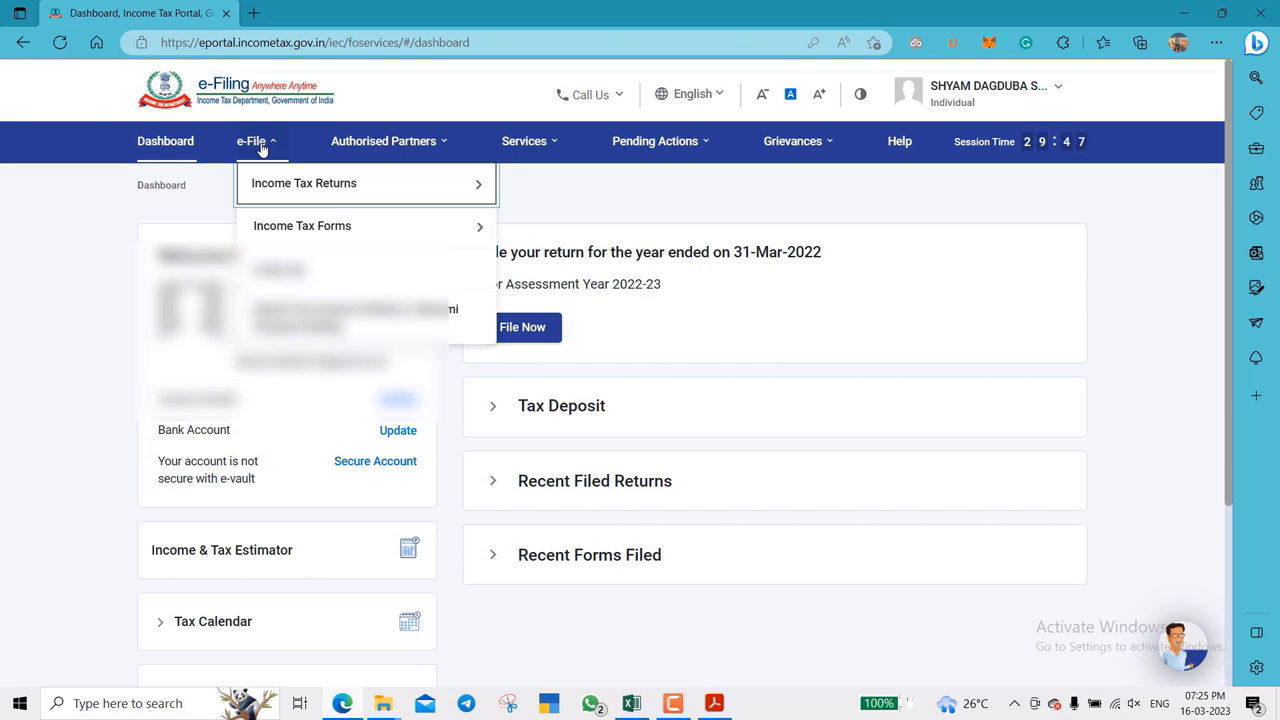
mouse_move(298, 185)
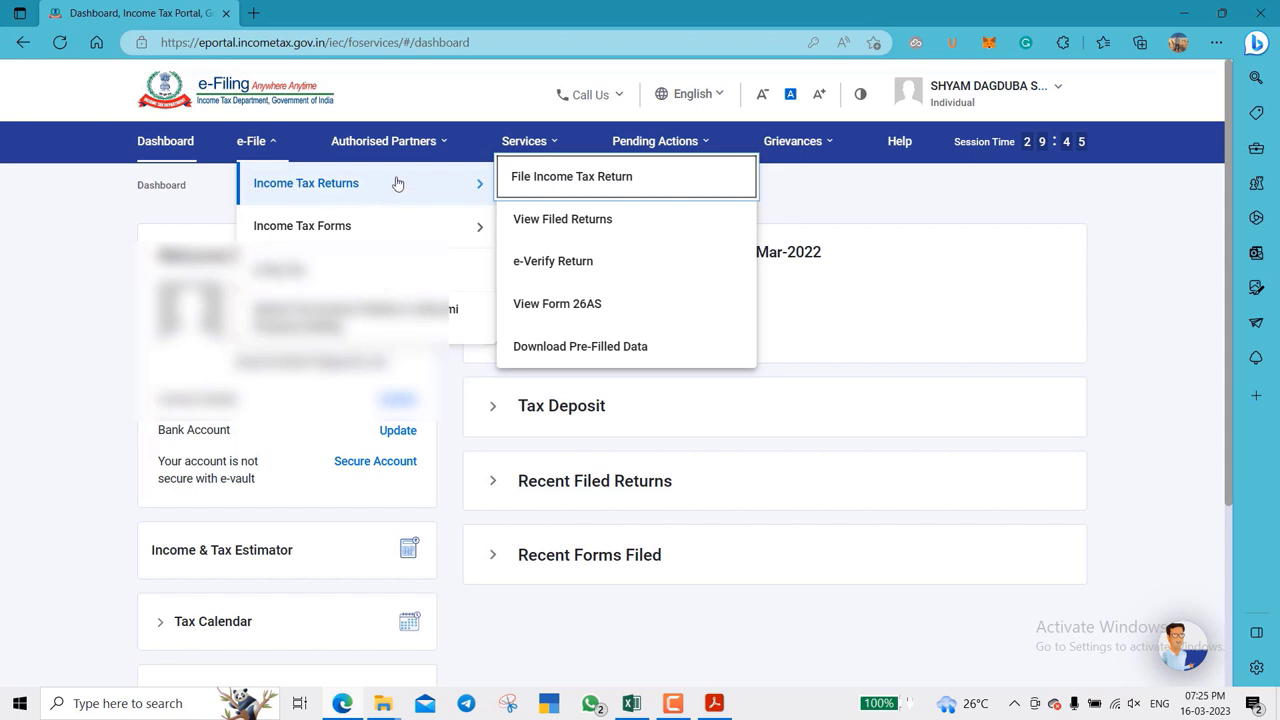
click(545, 184)
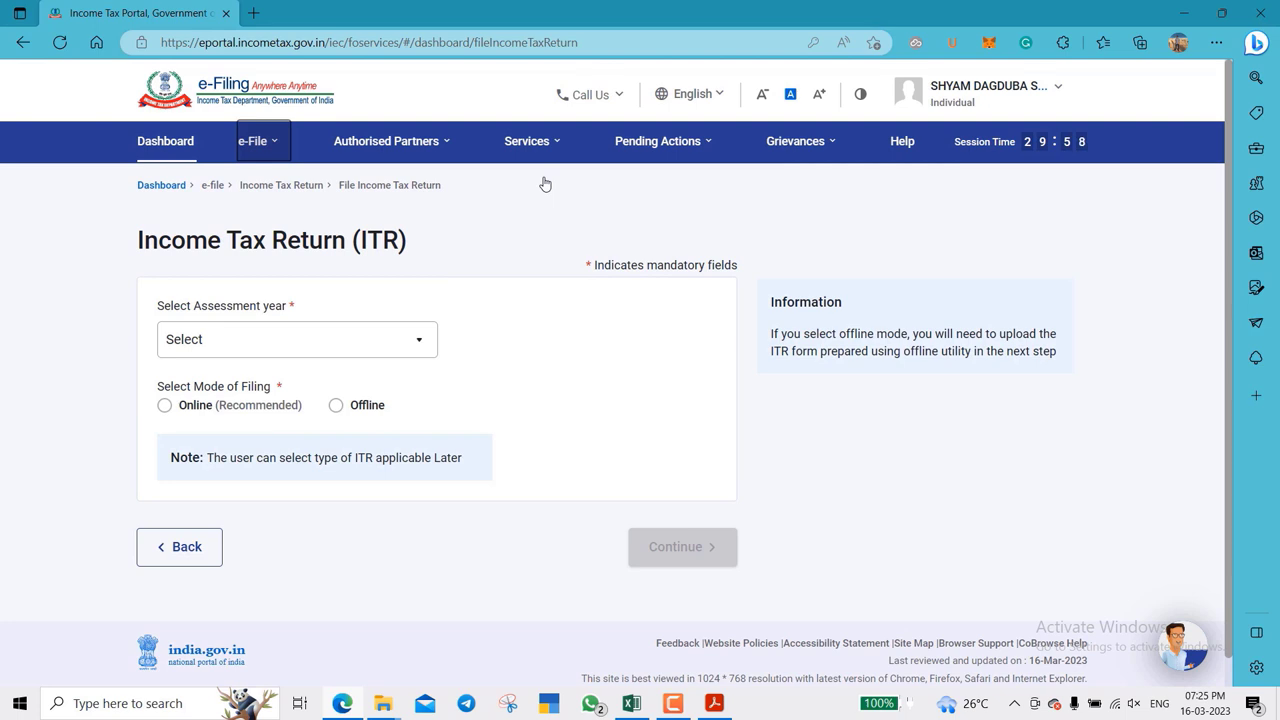
- Choose AY 2021-22, 139(8A) Updated Return, not audited, ITR-1, and continue
click(305, 343)
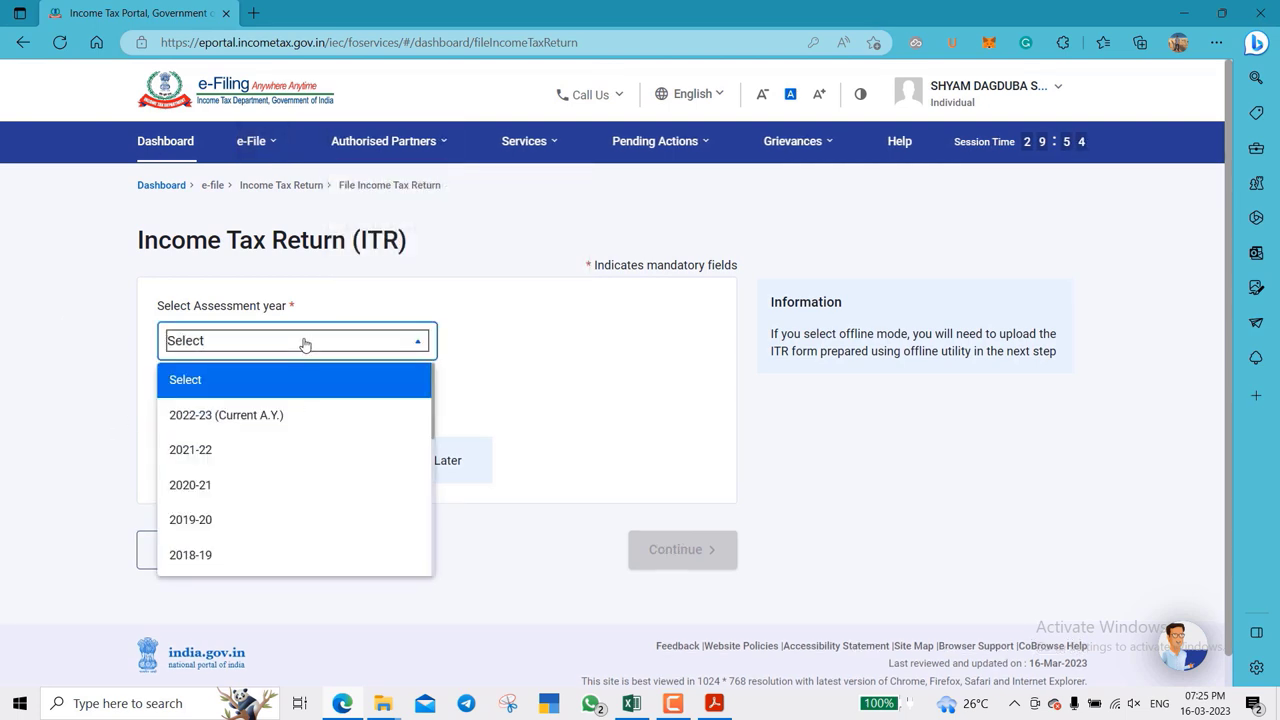
click(292, 453)
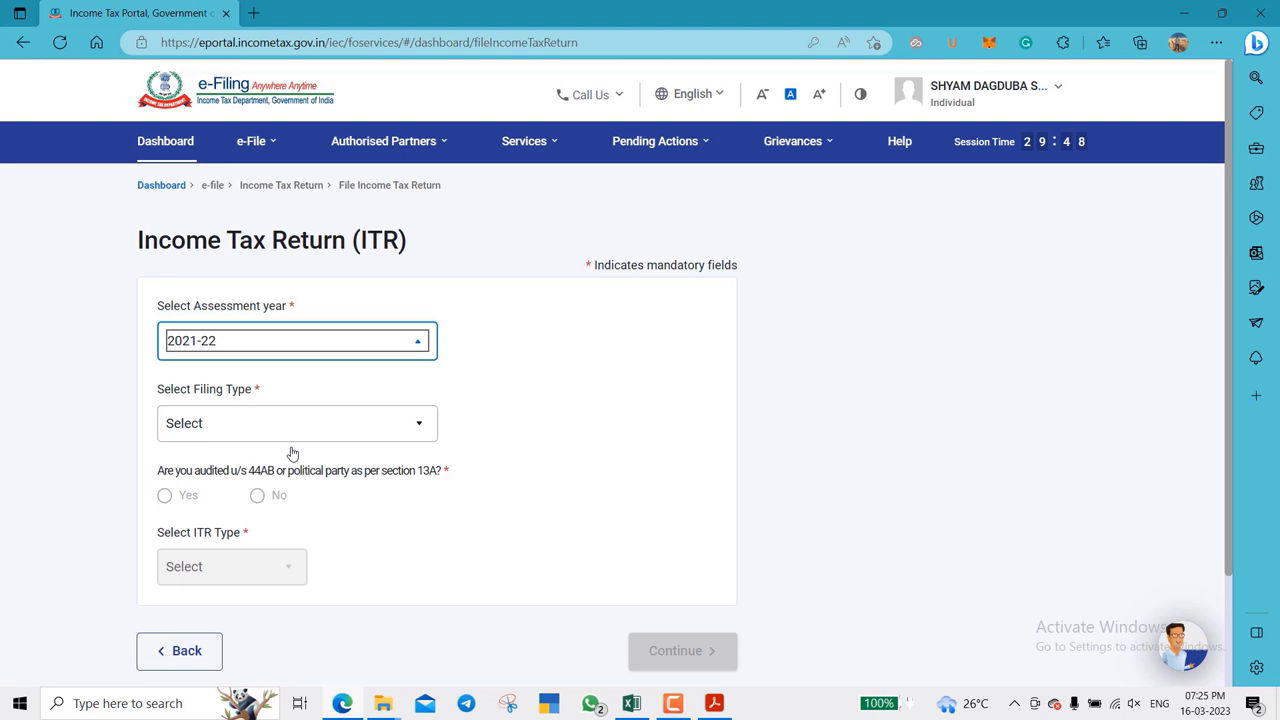
click(272, 428)
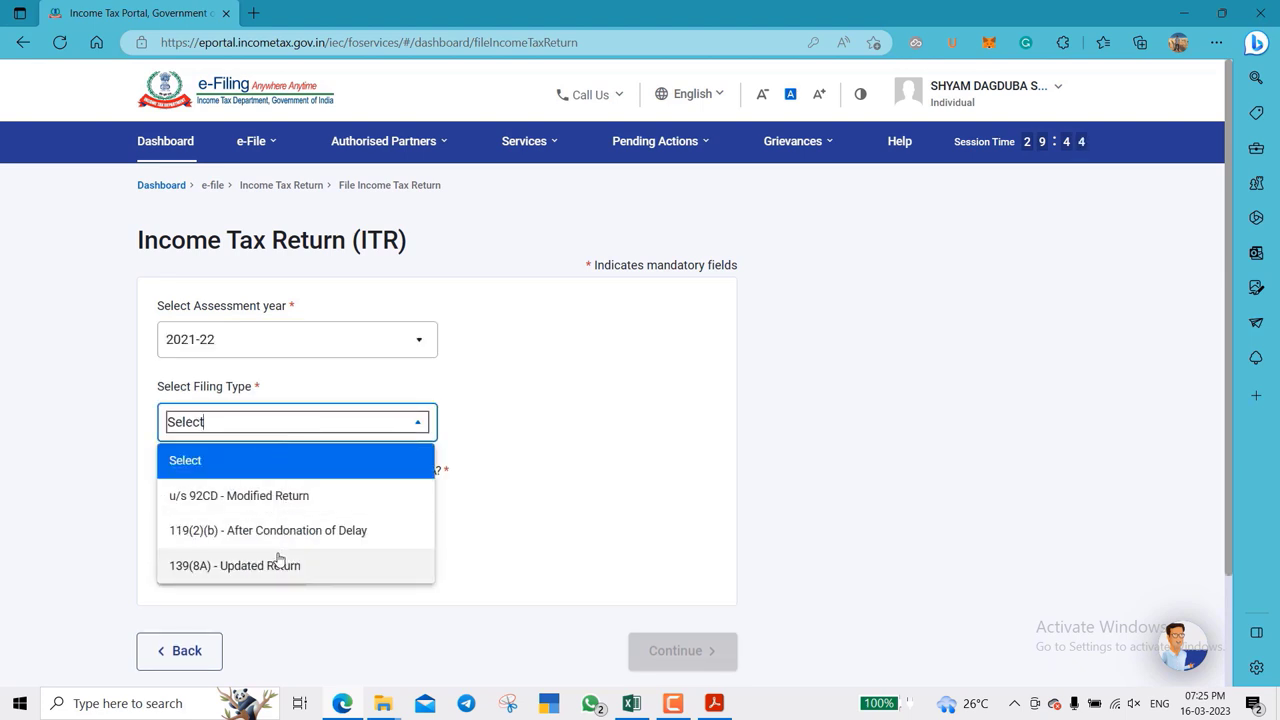
click(278, 565)
scroll(483, 509, down, 2)
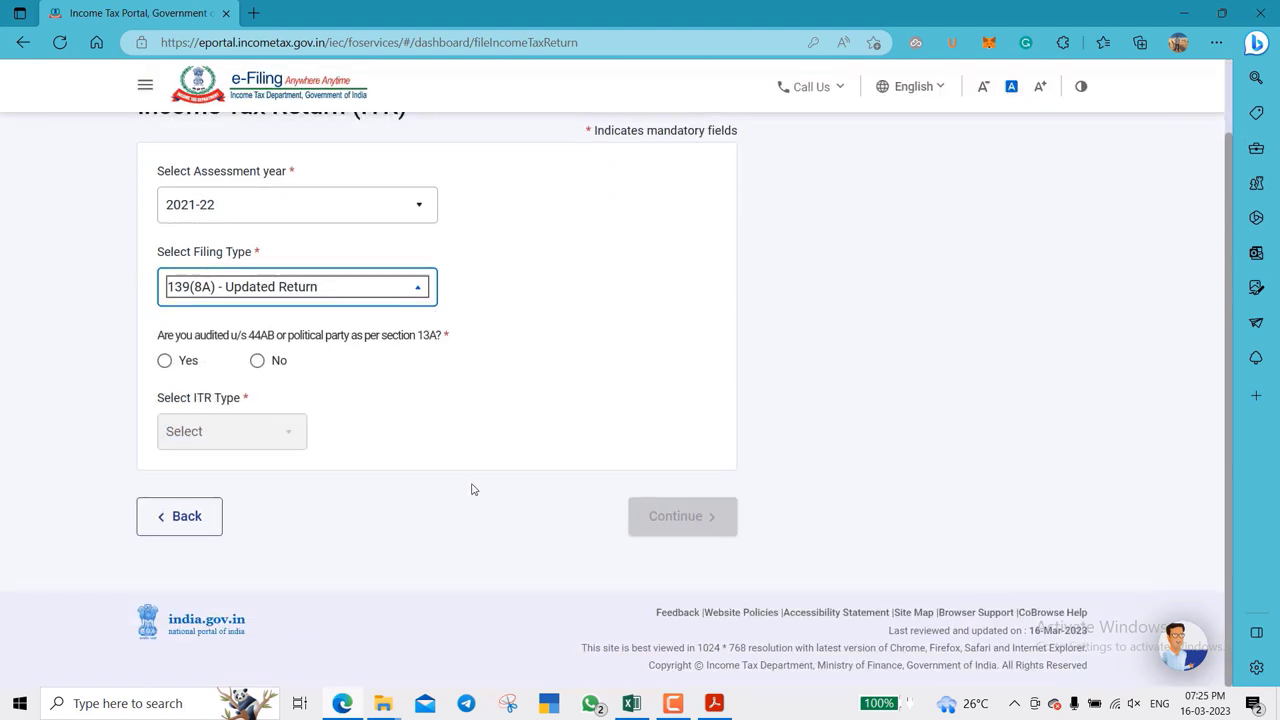
click(258, 361)
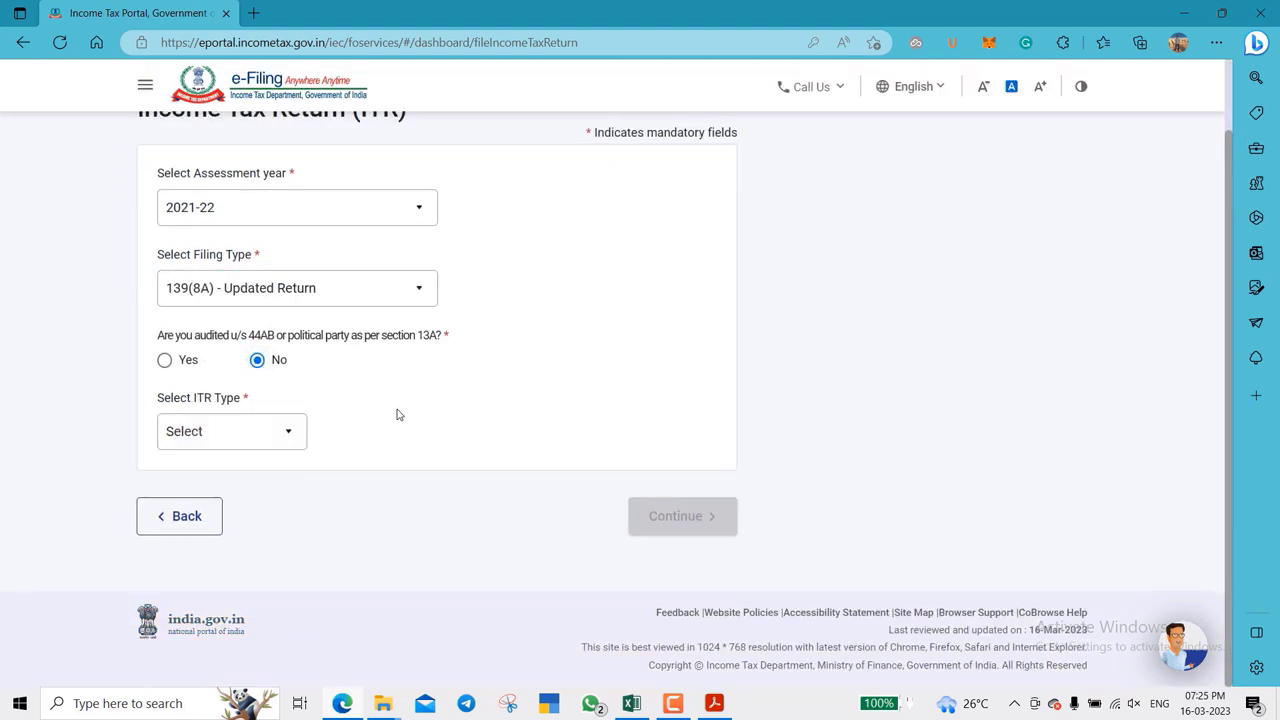
click(272, 441)
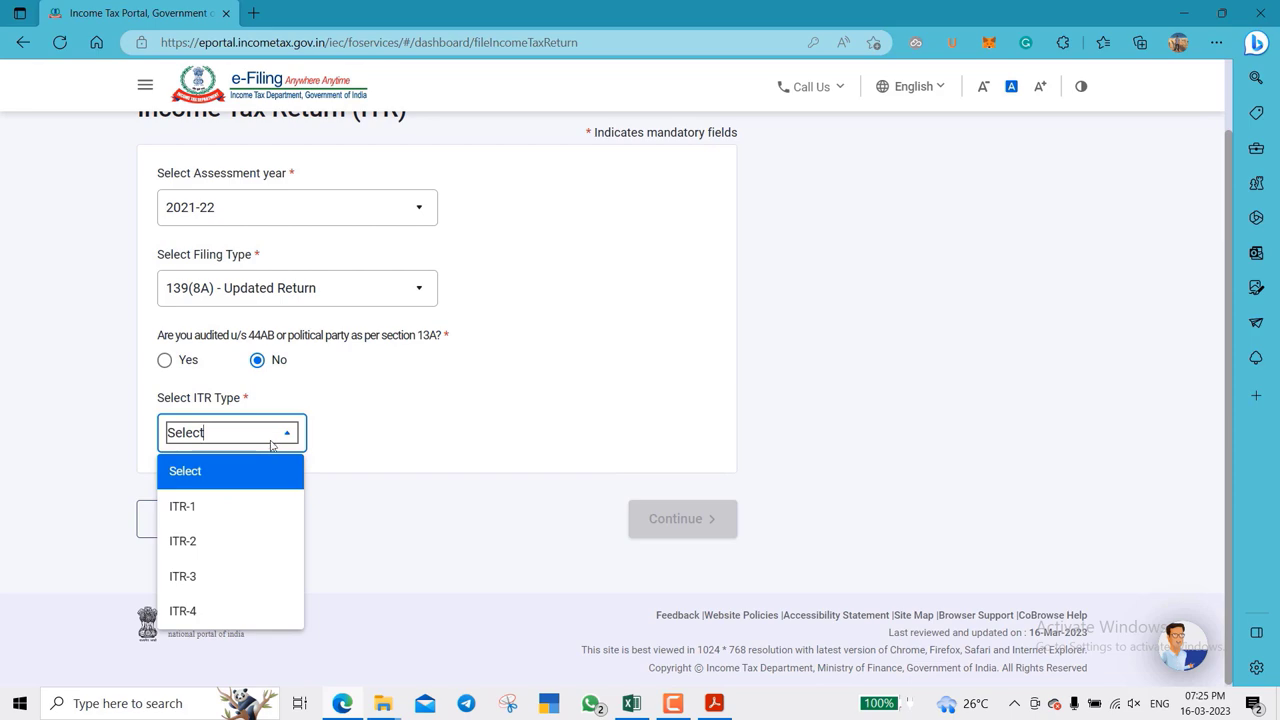
click(229, 512)
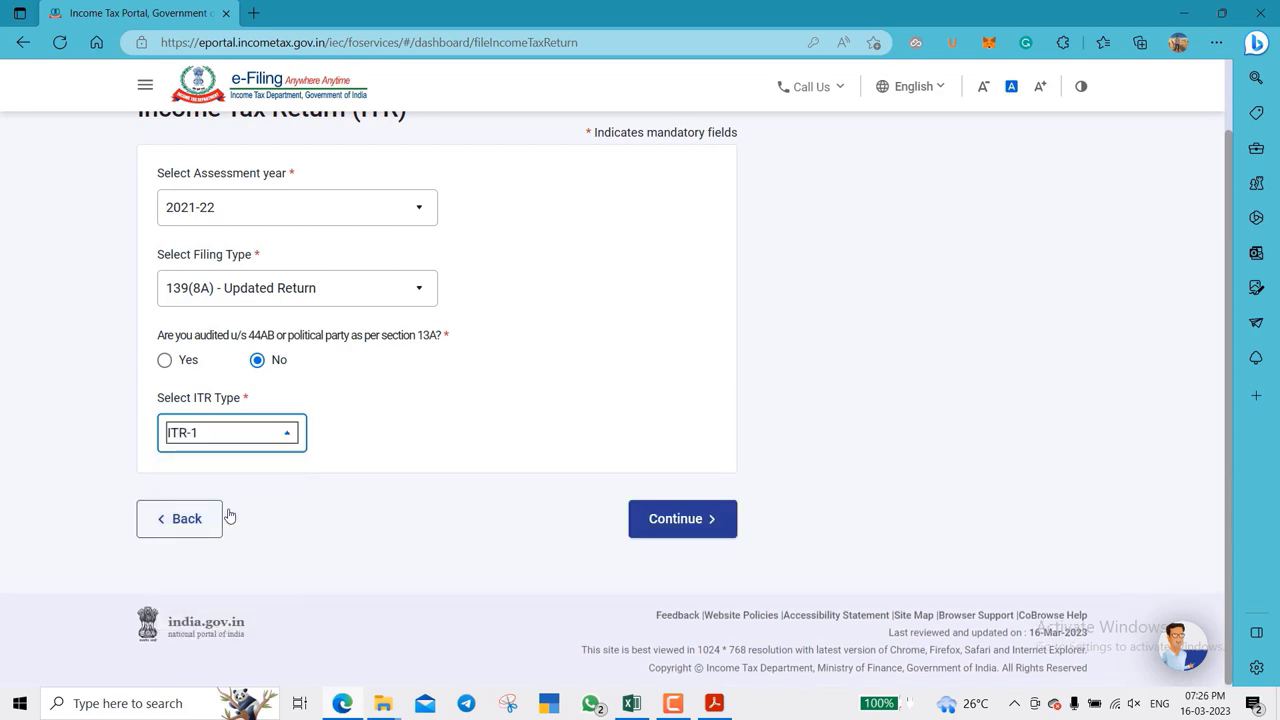
click(693, 521)
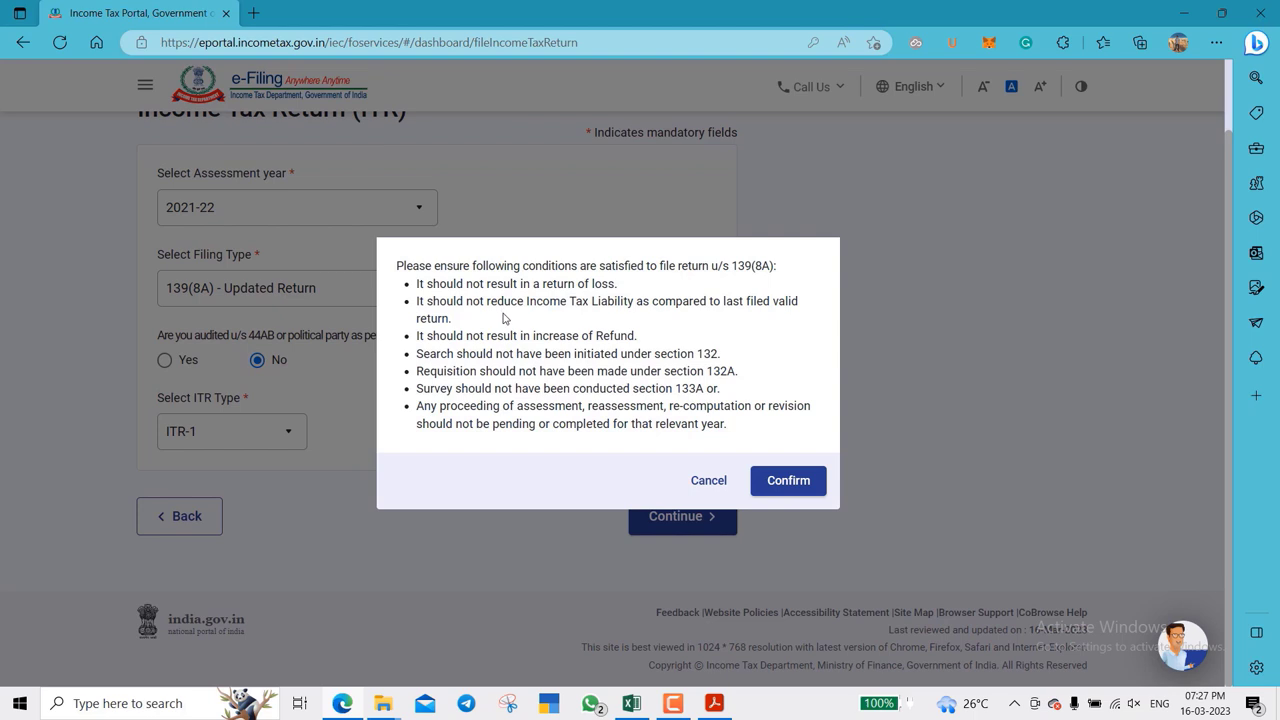
- Confirm the 139(8A) conditions and attach the ITR-1 JSON from Downloads\ITR1_AY 2021-22_V1.7
click(788, 482)
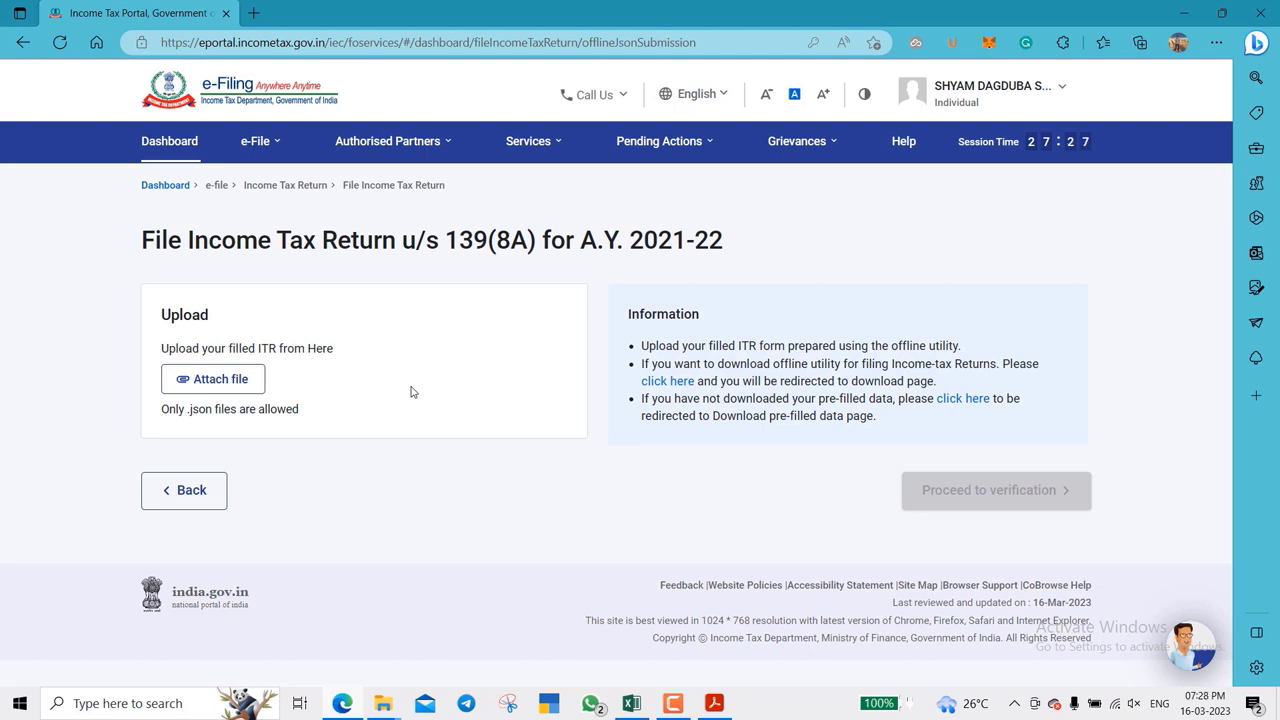
click(226, 381)
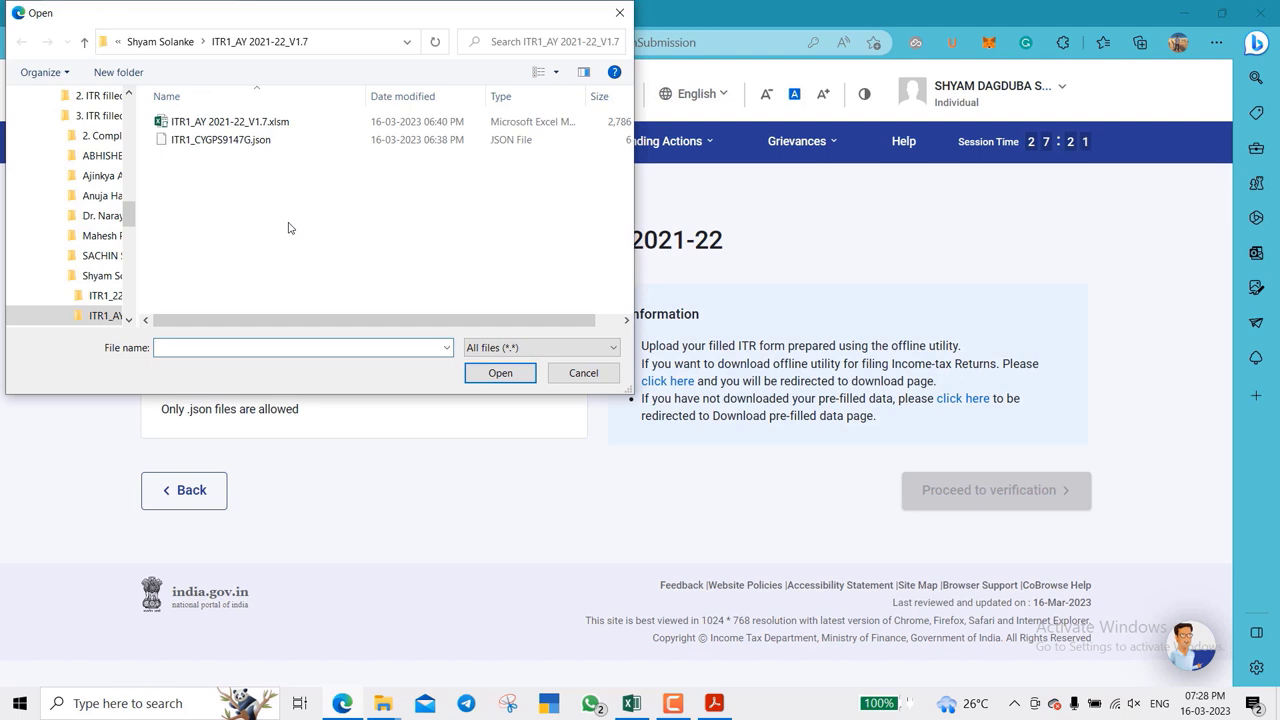
scroll(100, 205, up, 5)
click(75, 143)
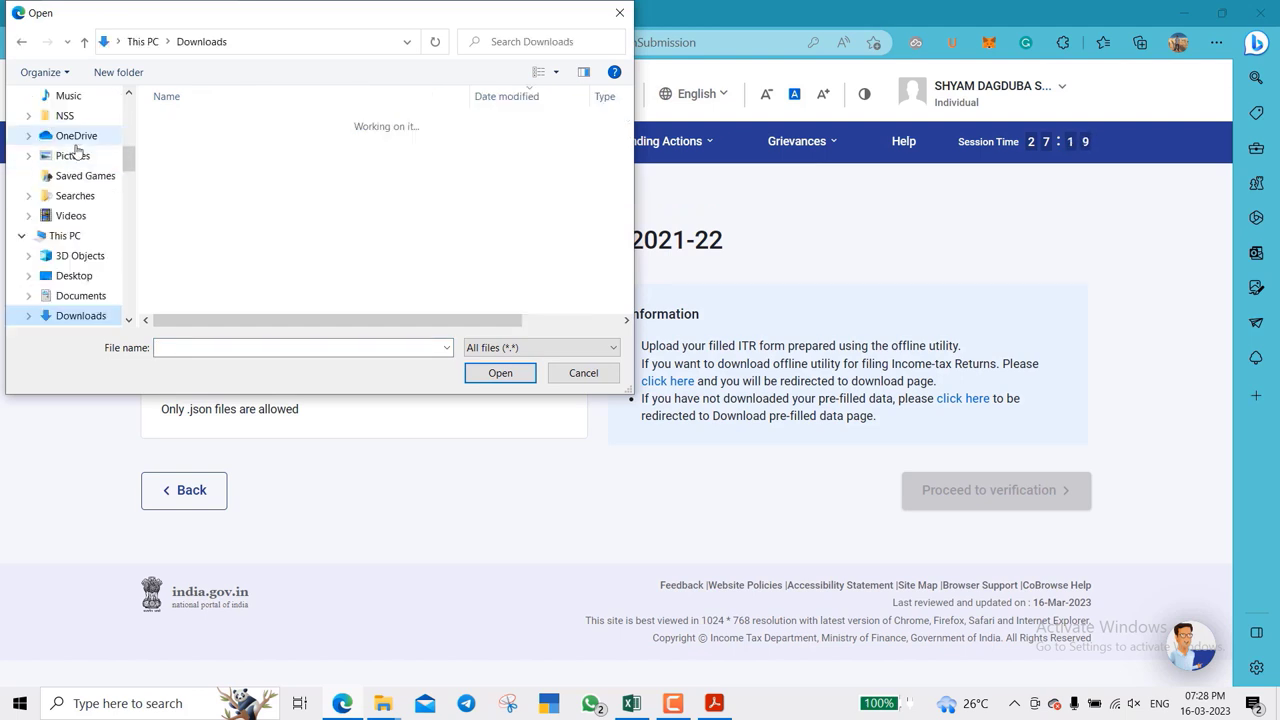
double_click(200, 215)
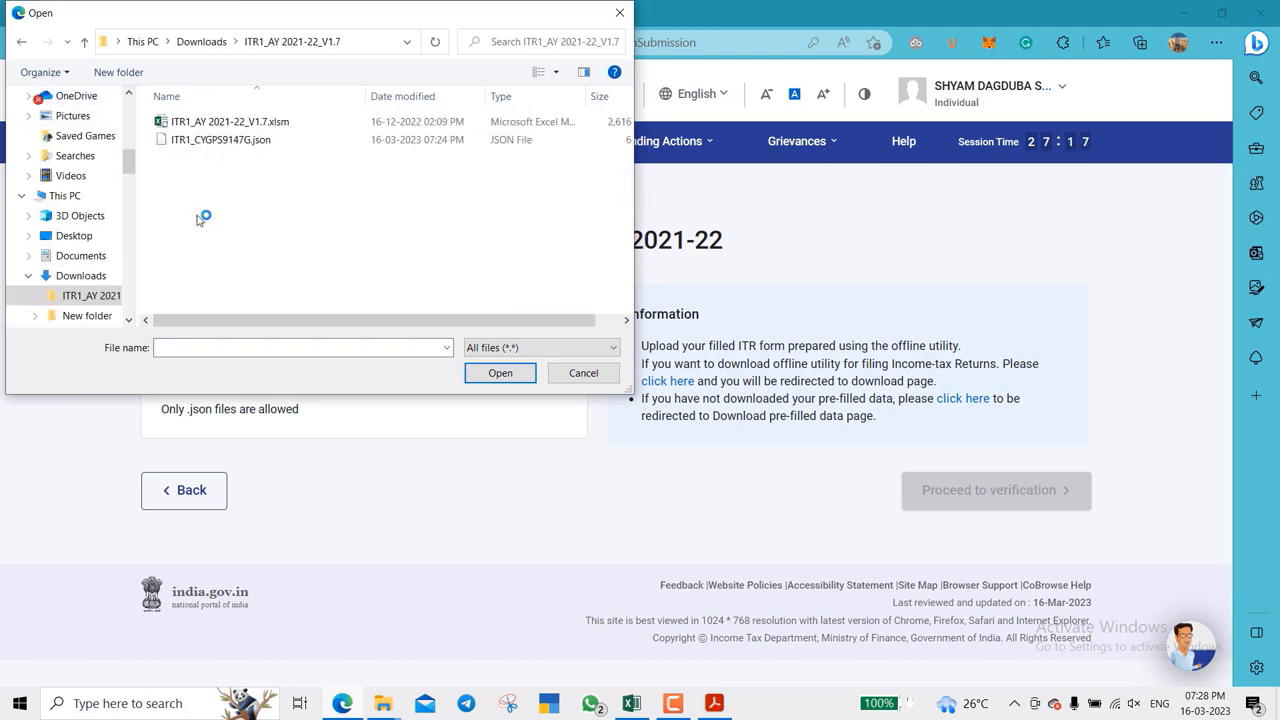
click(225, 141)
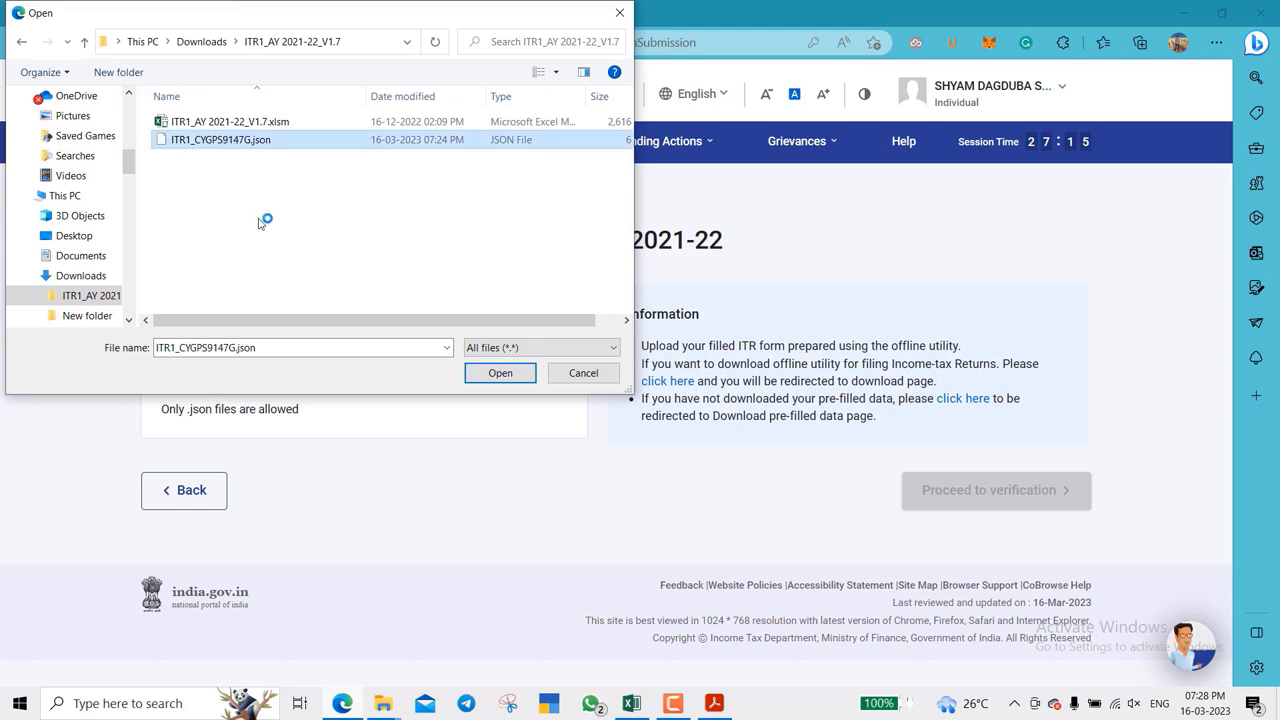
key(Return)
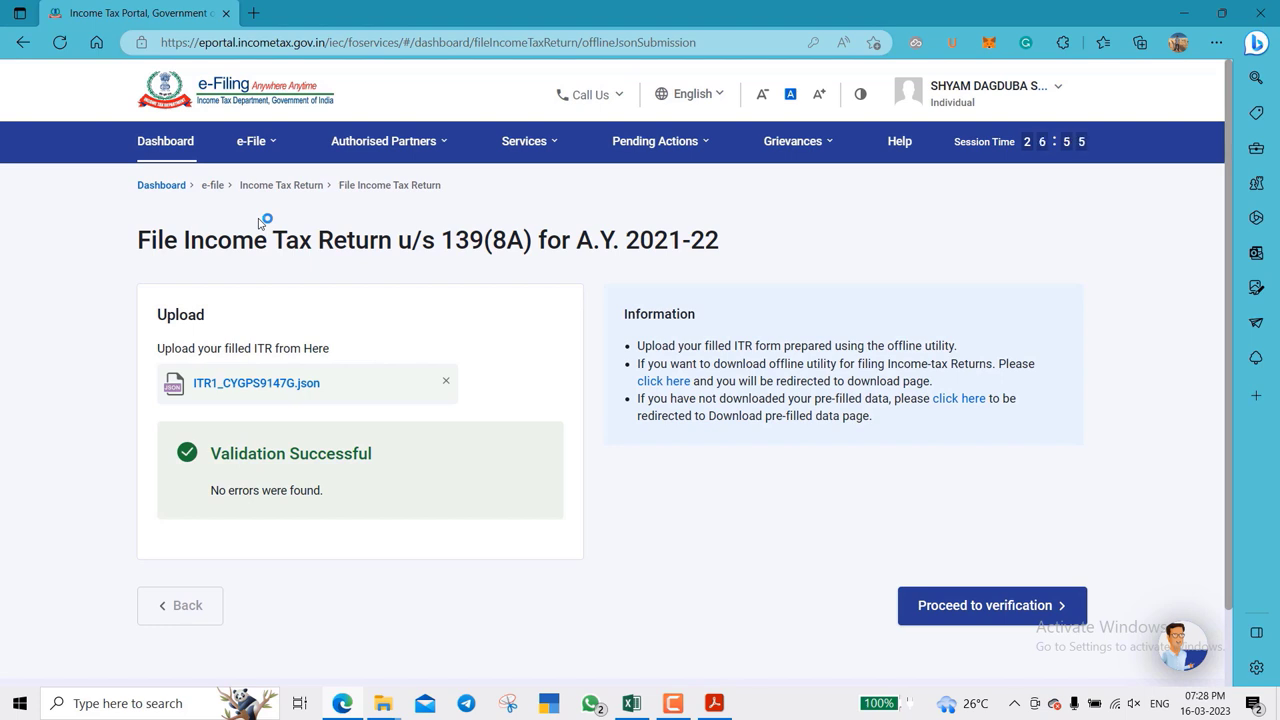
scroll(566, 371, down, 2)
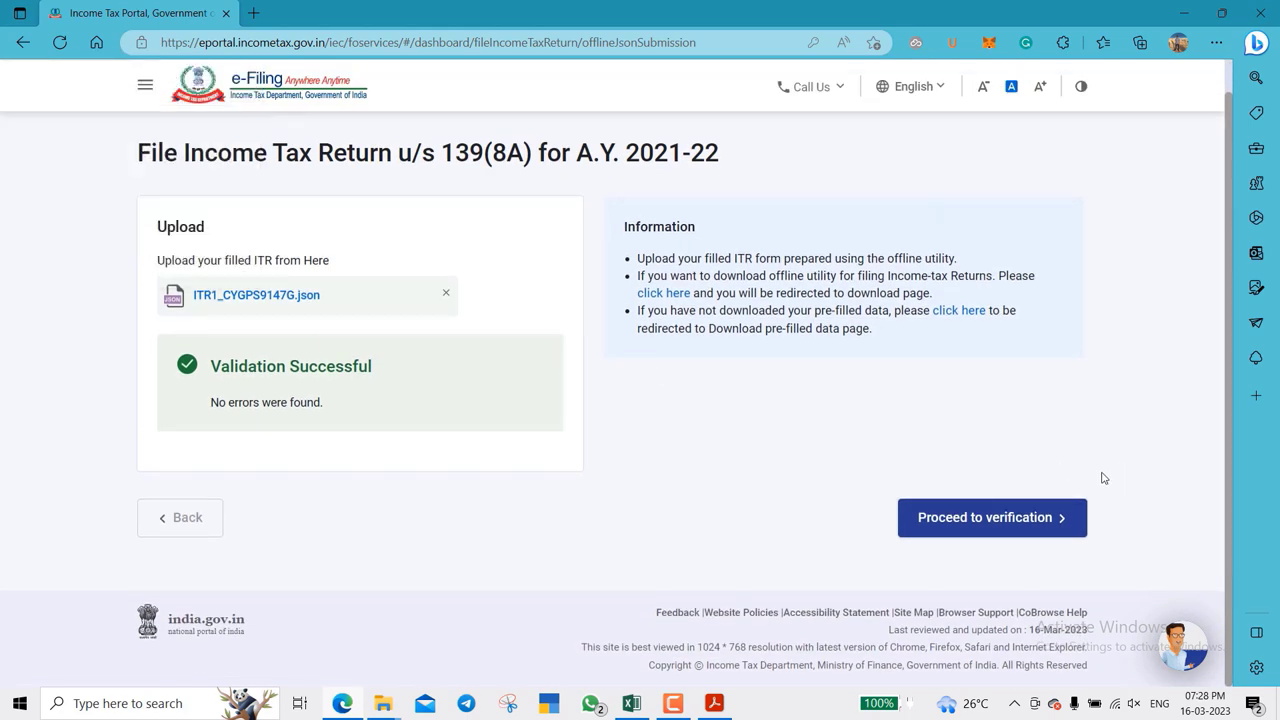
- Proceed to verification with eVerify Now and scroll to the Aadhaar OTP, EVC options
click(1000, 517)
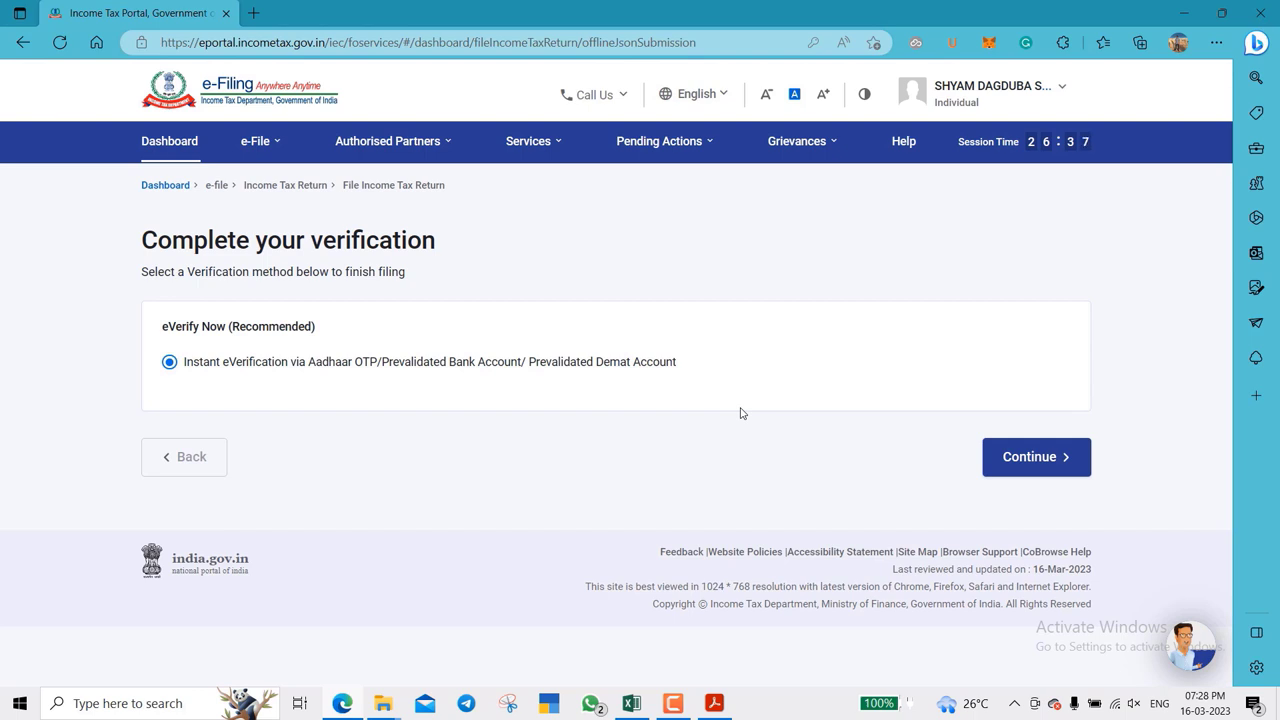
click(1037, 457)
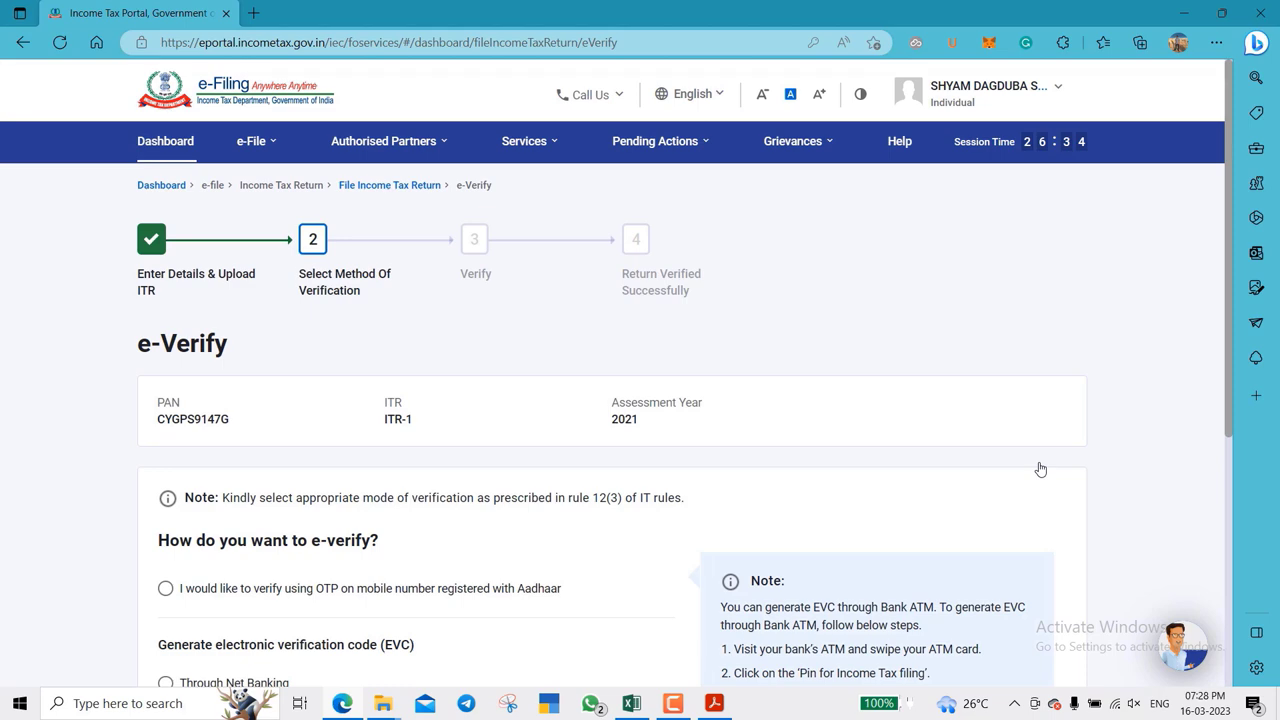
scroll(798, 496, down, 3)
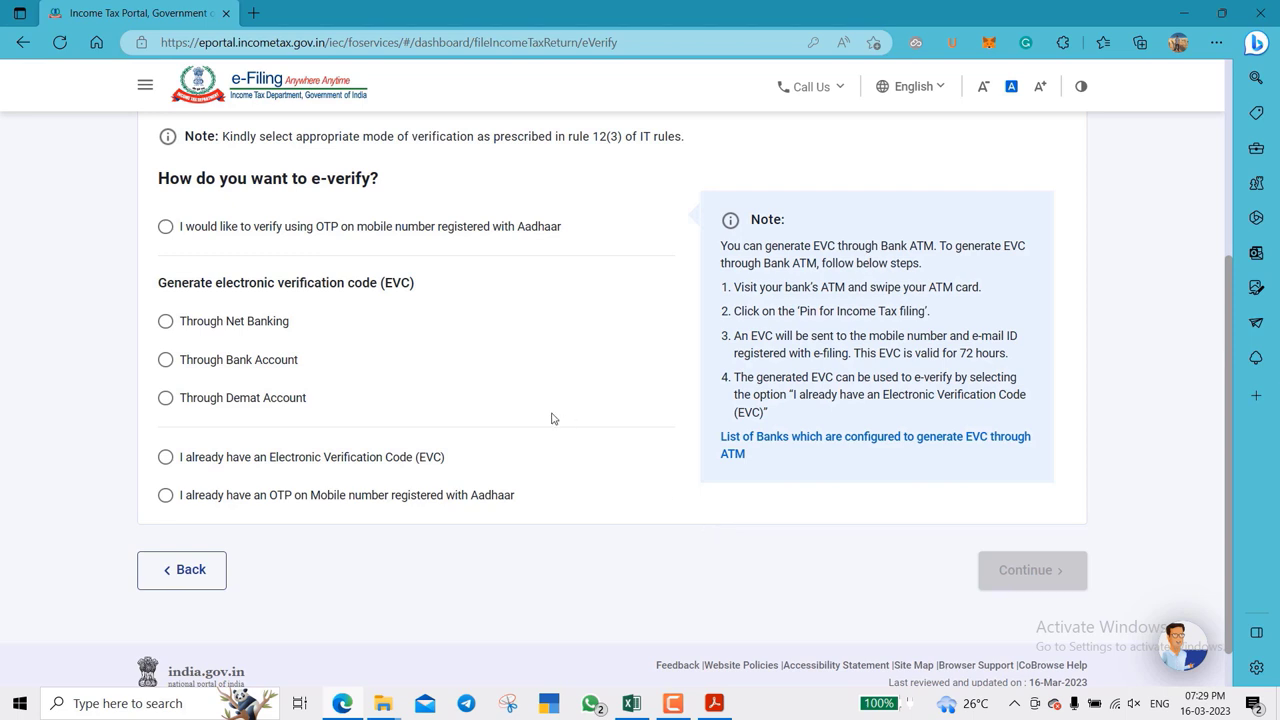
- Pick OTP on Aadhaar-registered mobile and tick consent to validate Aadhaar details
click(165, 227)
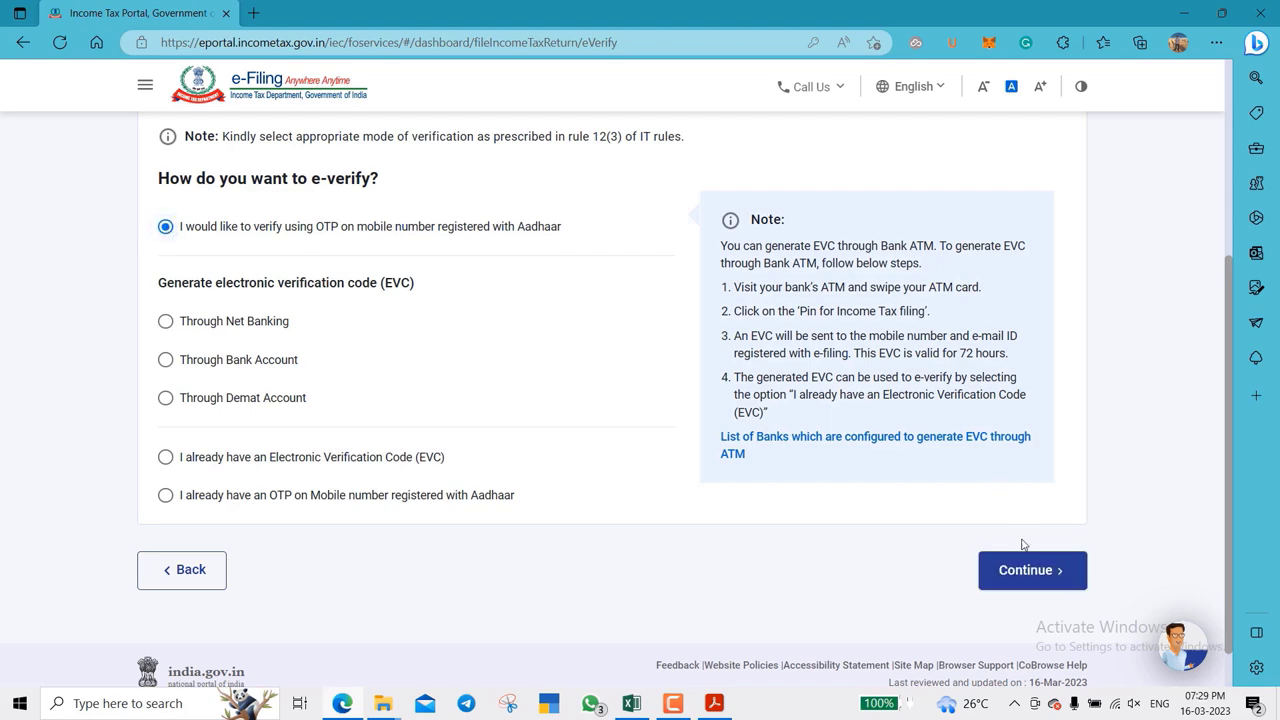
click(1030, 575)
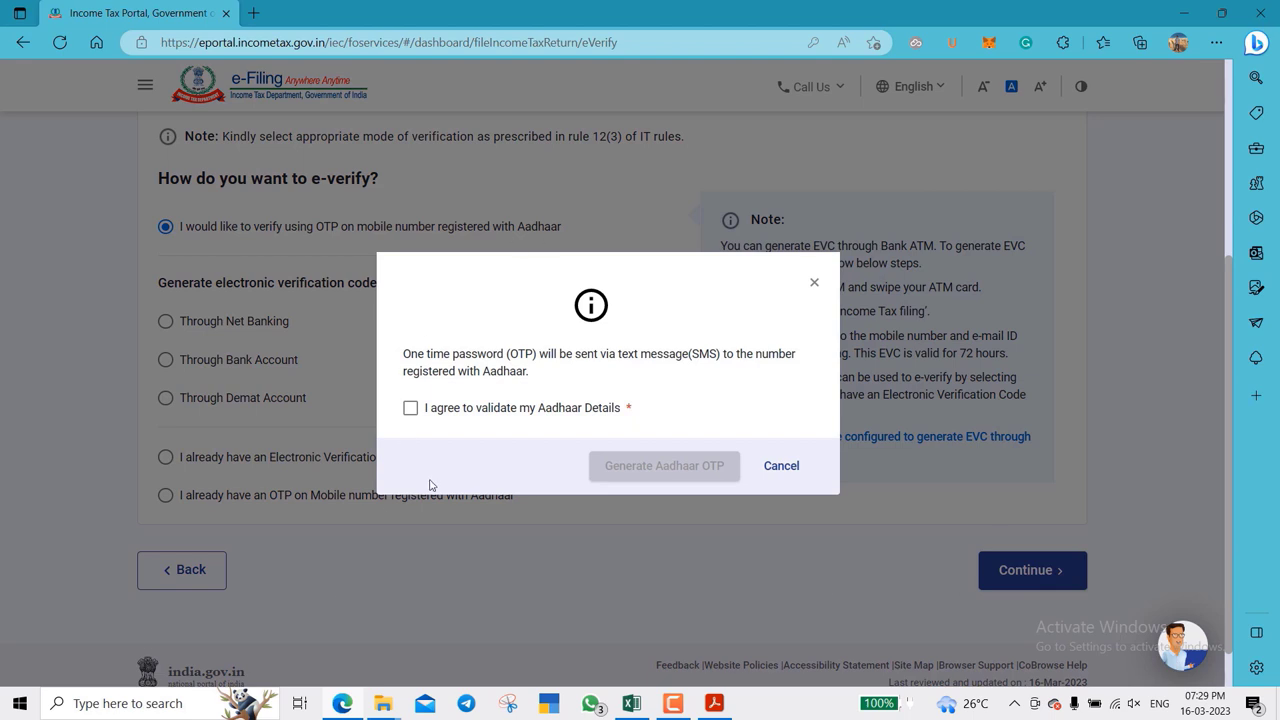
click(410, 410)
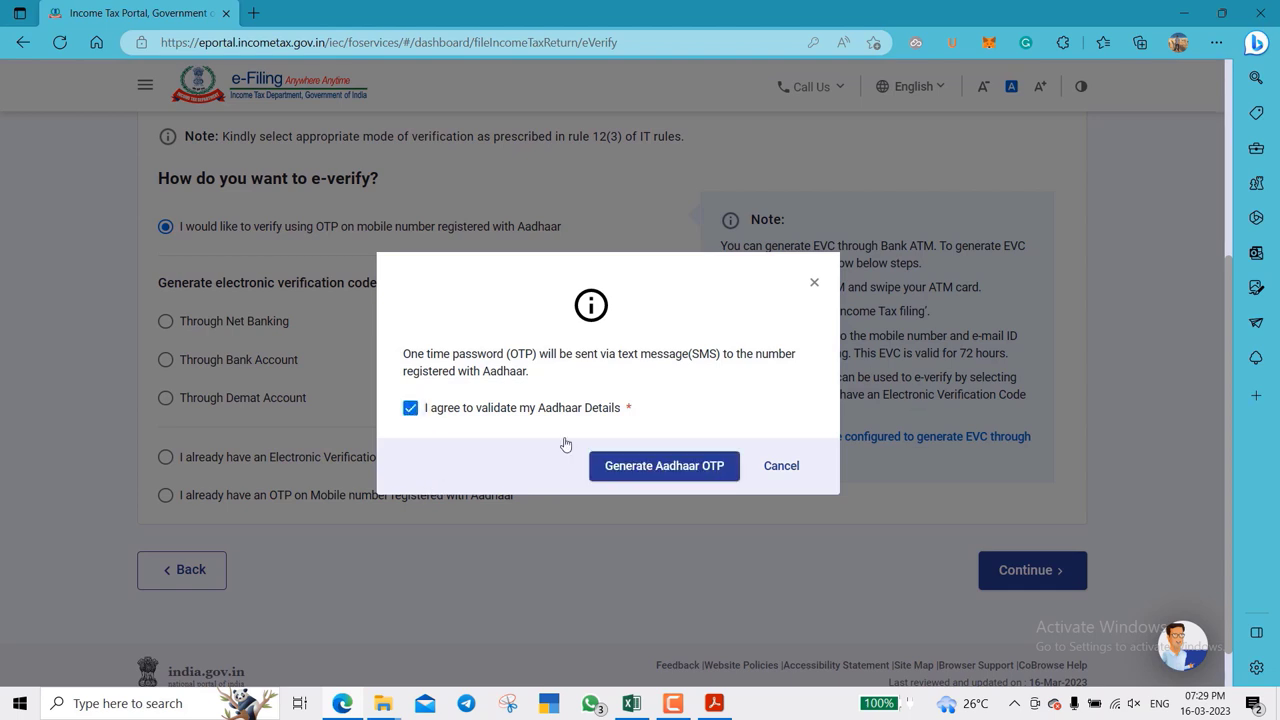